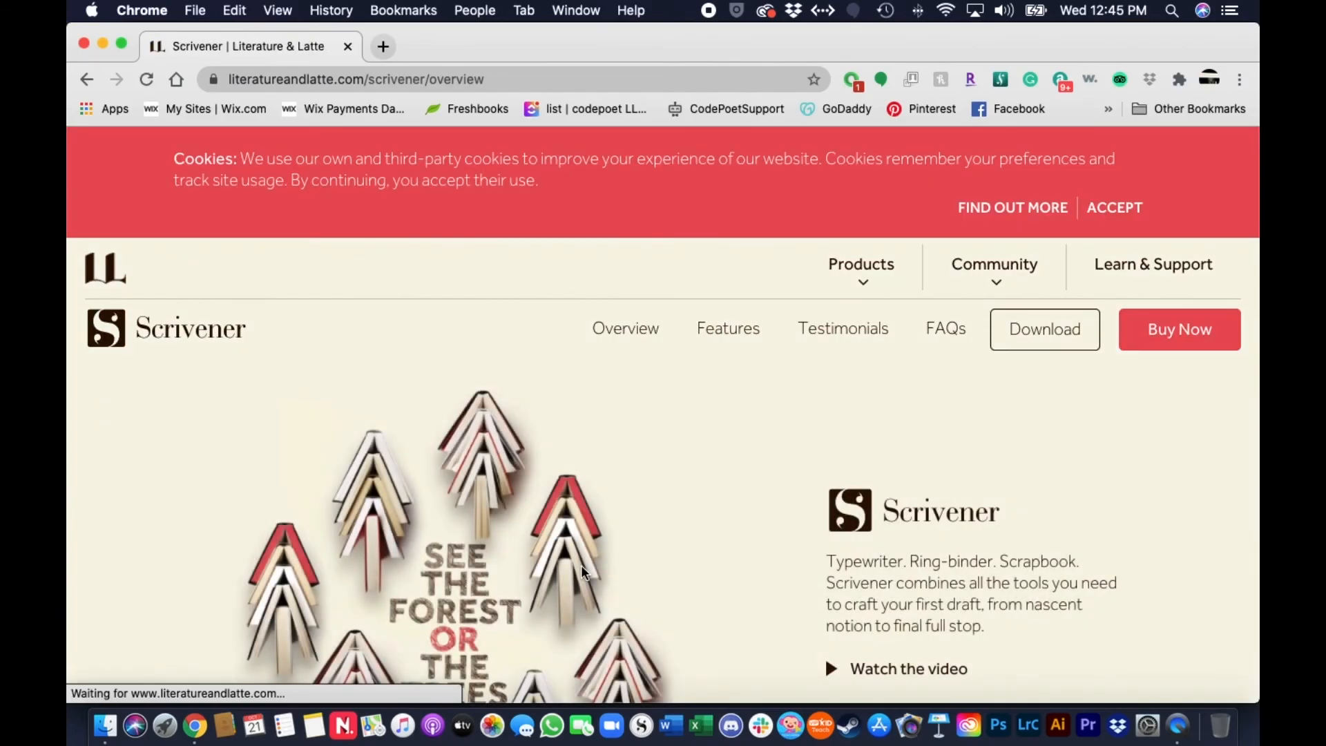
Leave the Scrivener web page, switch to the App Store and search for "scrivener".
scroll(583, 567, down, 3)
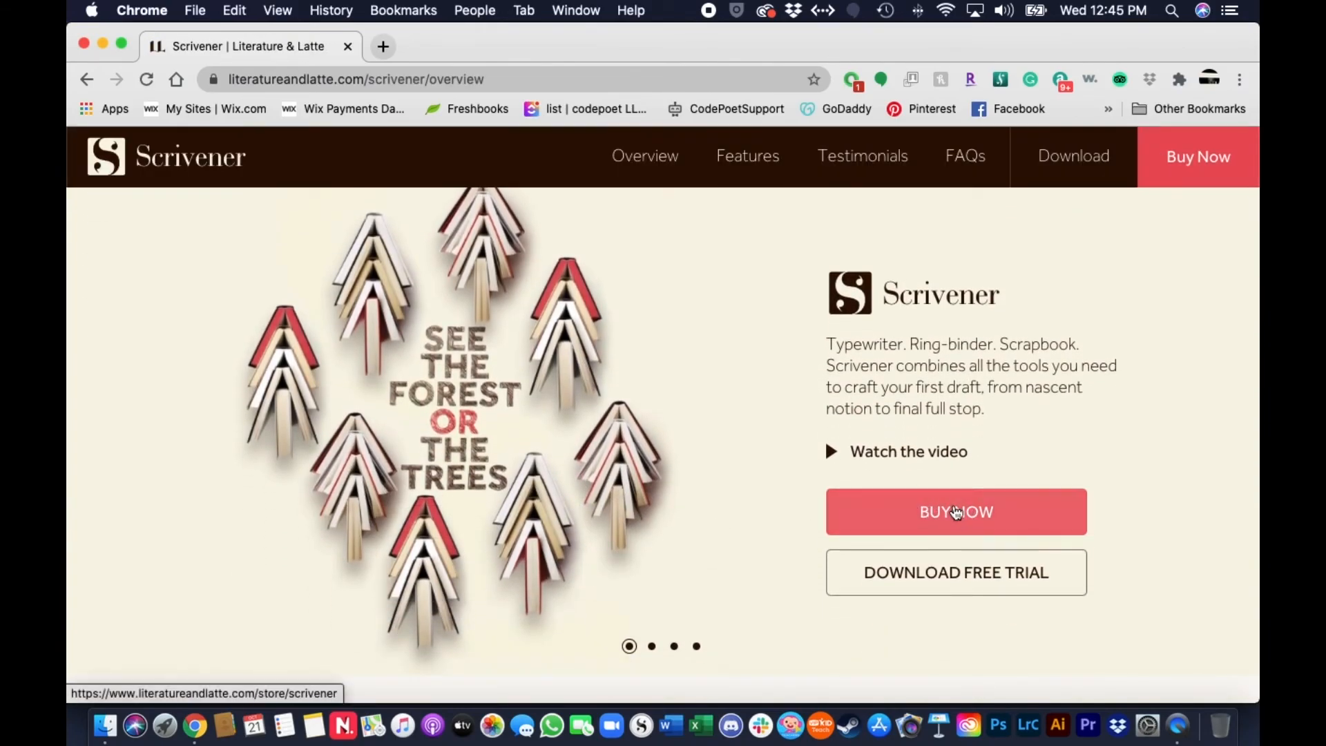
click(84, 44)
click(879, 725)
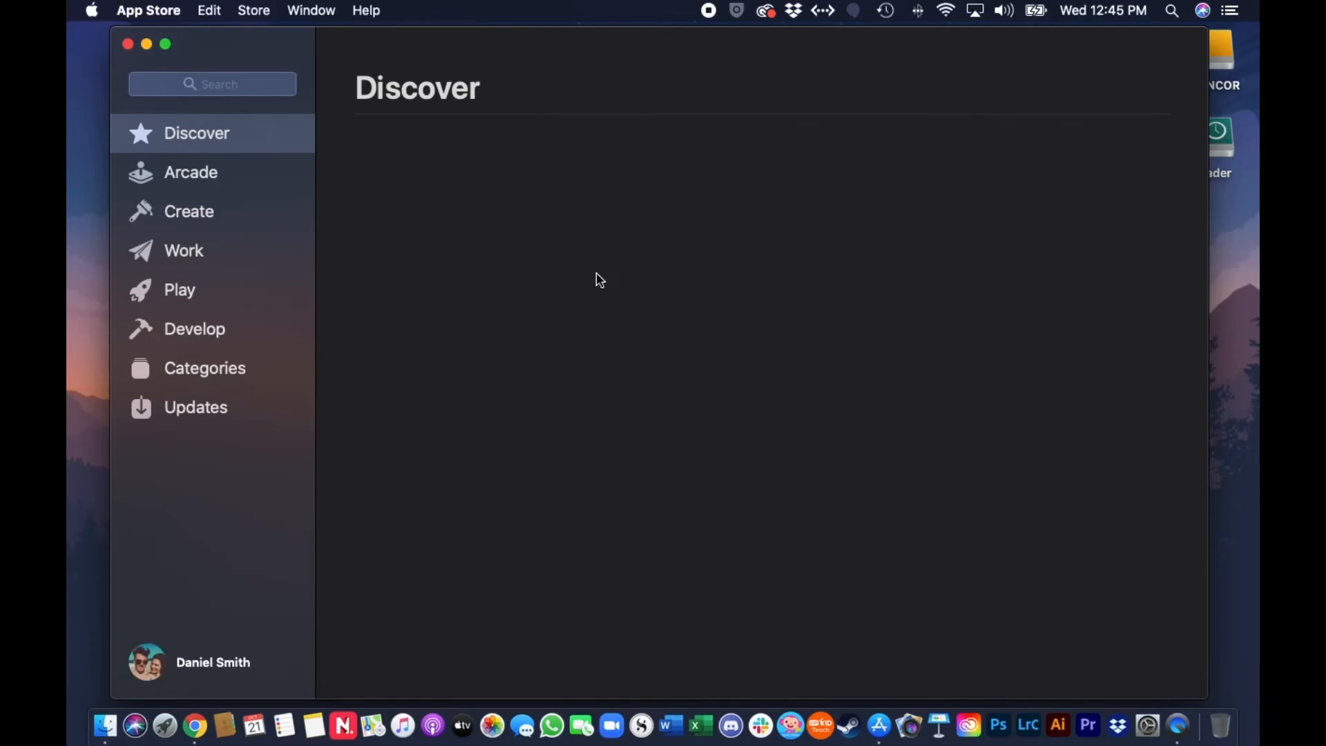
click(234, 81)
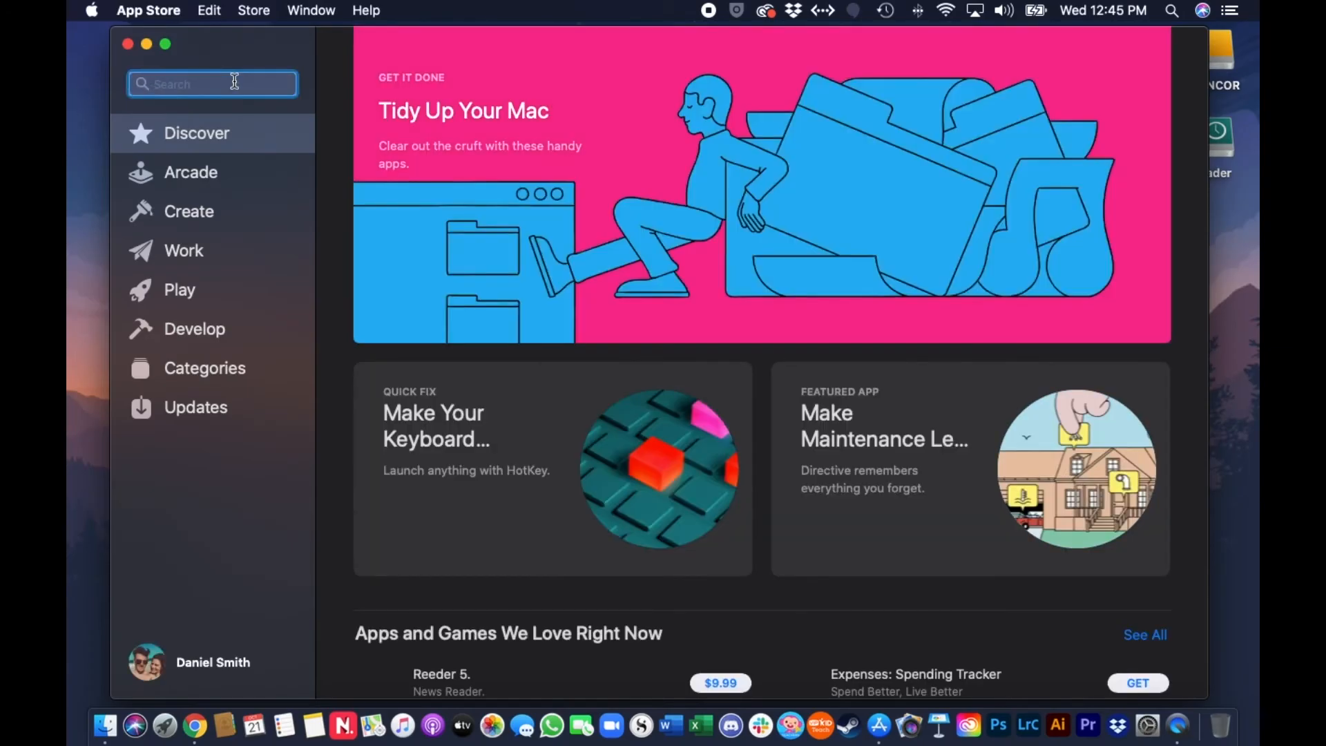
text(scrivener)
key(Return)
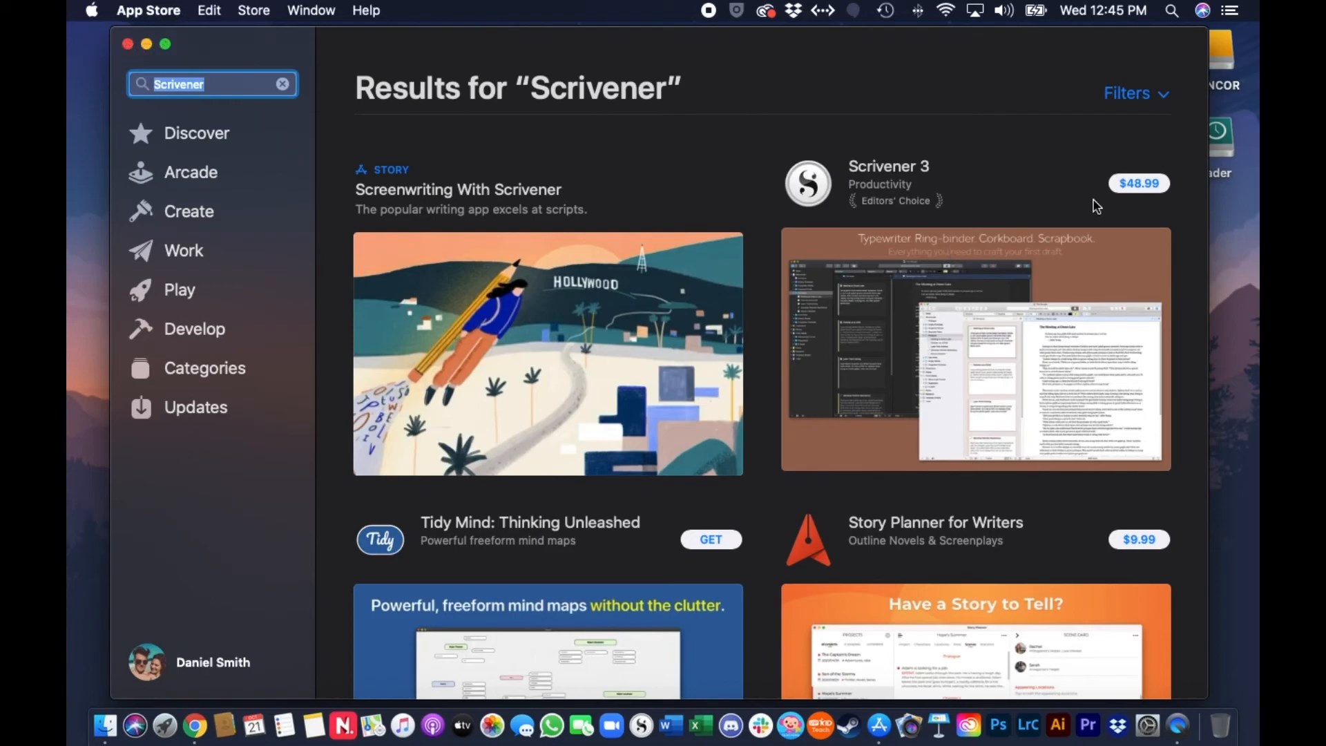
Close the App Store and launch Scrivener.
click(127, 44)
click(182, 723)
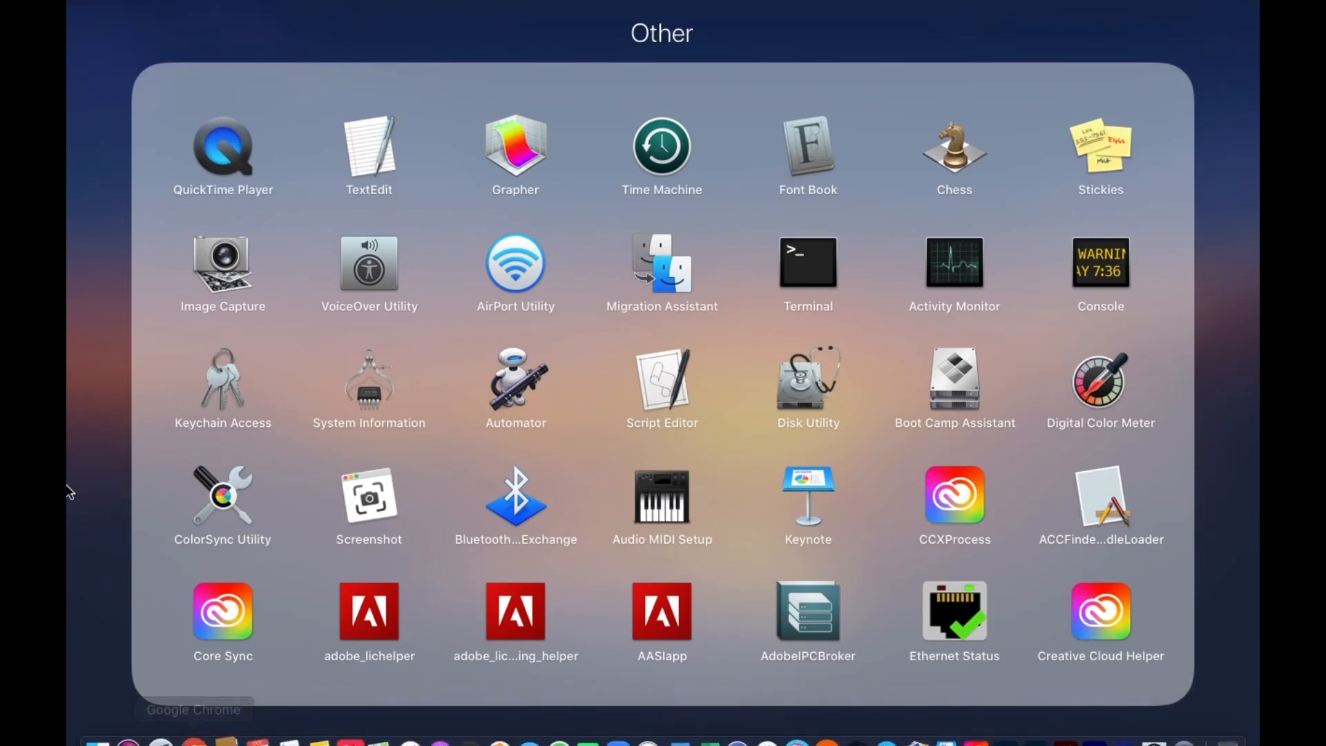
click(121, 558)
scroll(207, 525, left, 5)
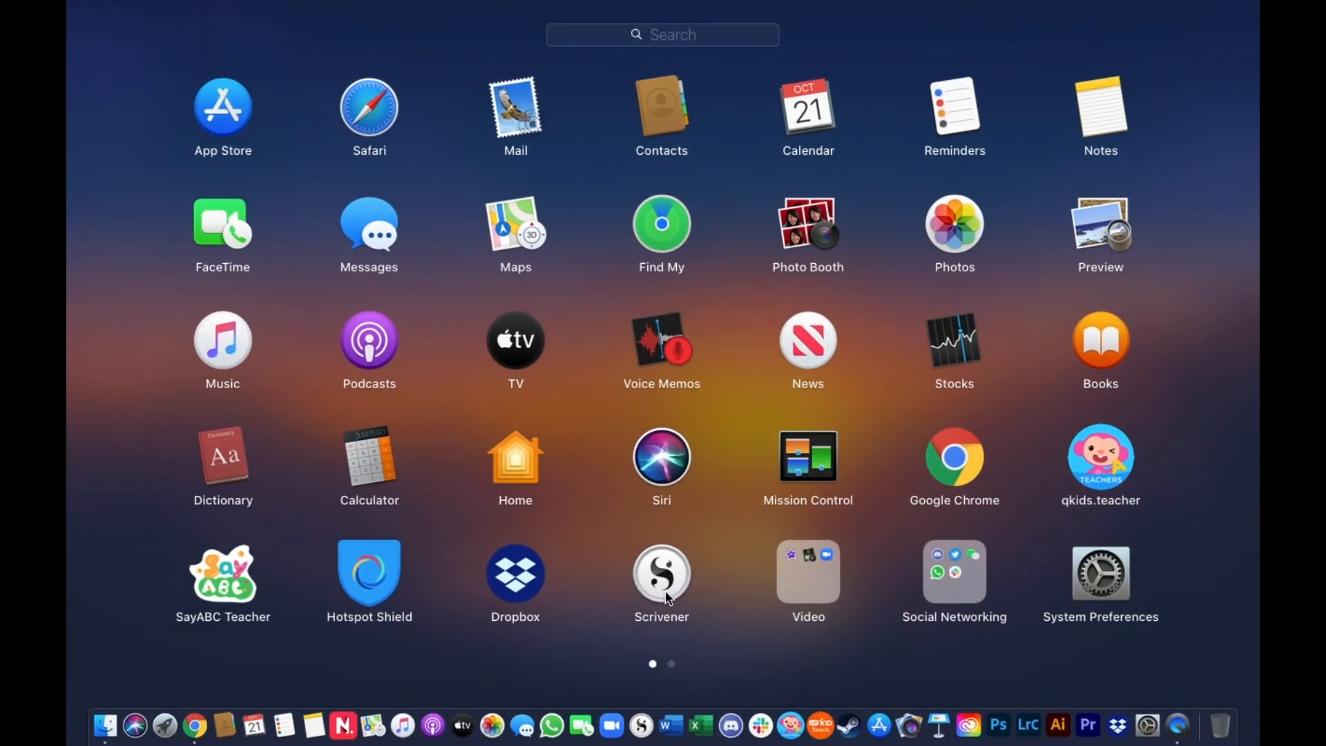
click(1251, 146)
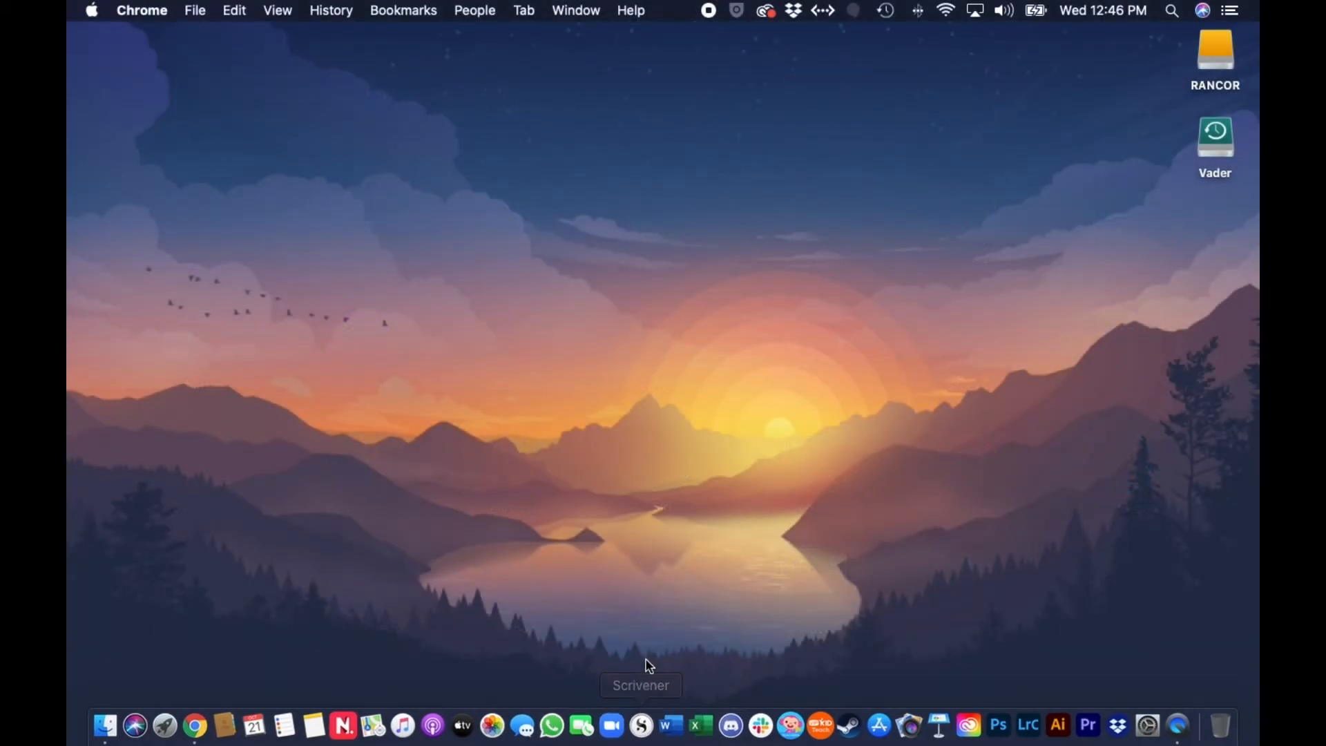
click(643, 724)
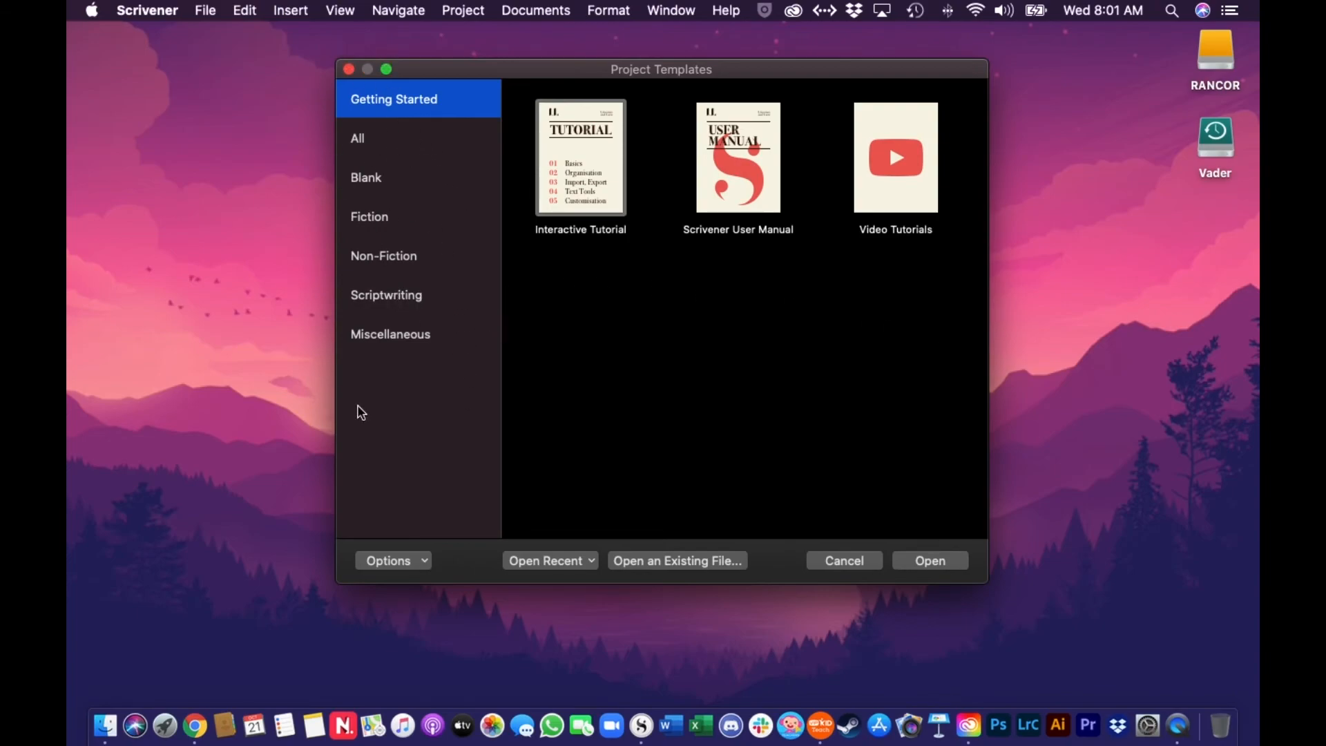
Look through all project templates and select the Novel (with Parts) template from the Fiction category.
click(361, 138)
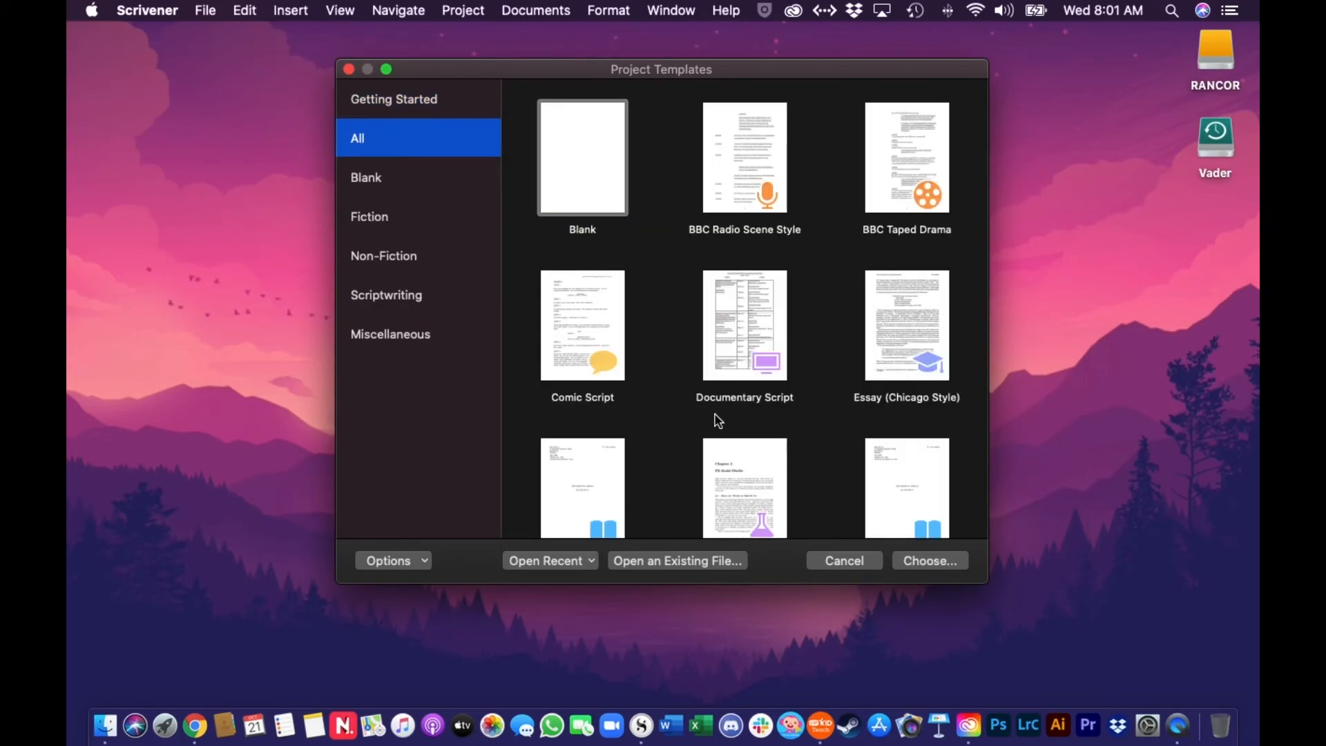
scroll(716, 420, down, 3)
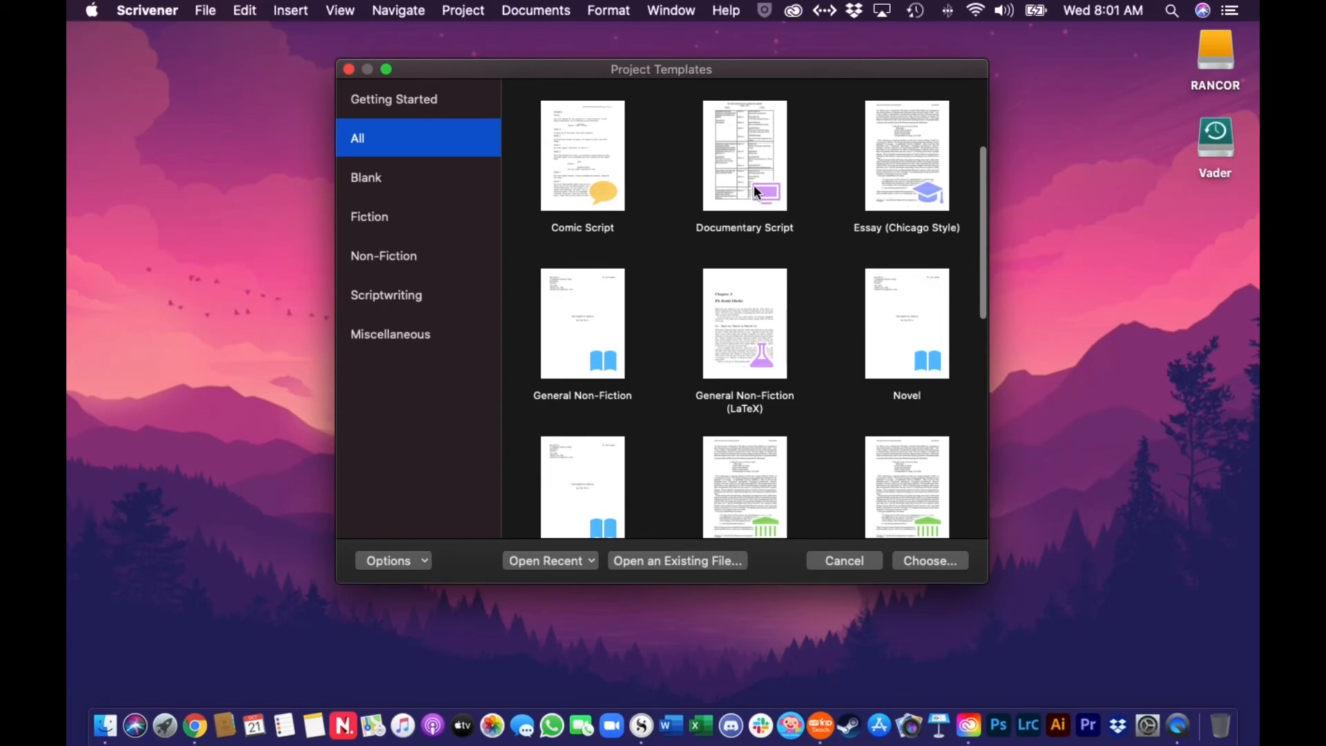
scroll(735, 200, up, 3)
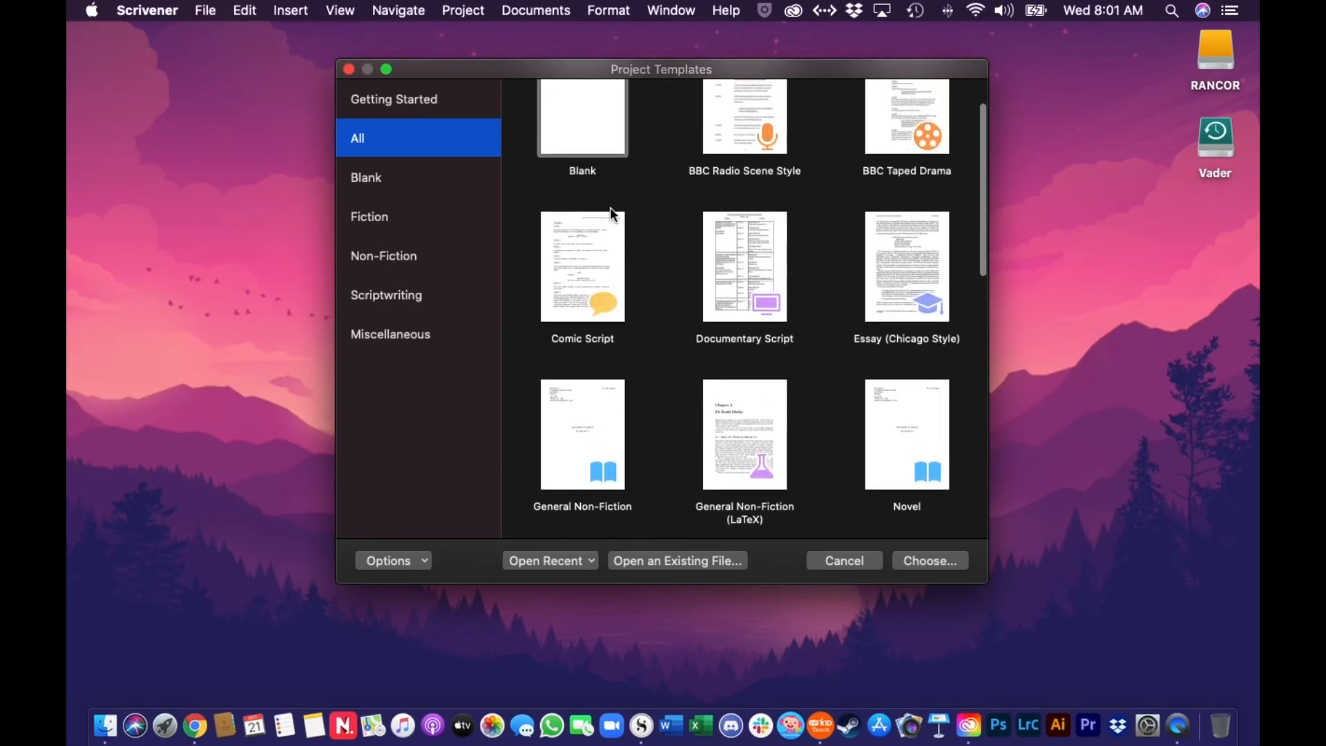
scroll(718, 183, up, 2)
scroll(743, 387, down, 5)
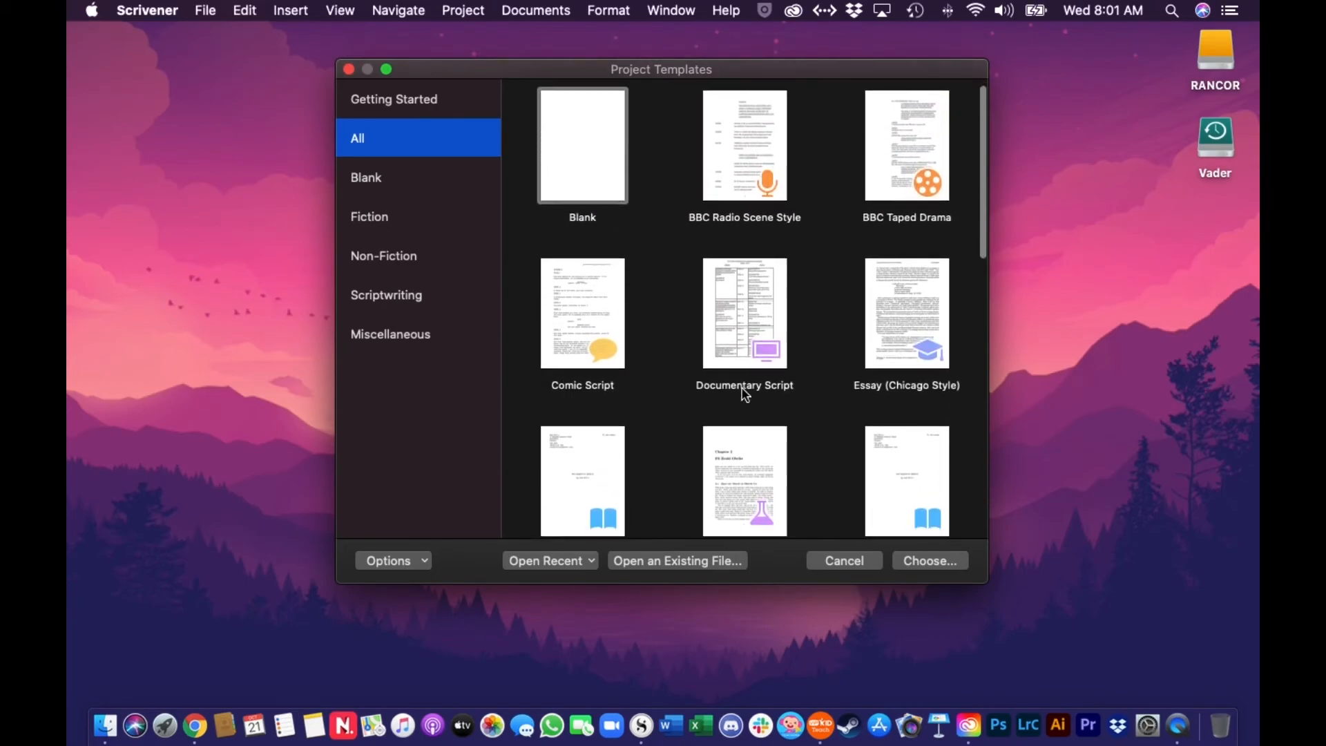
scroll(663, 398, down, 2)
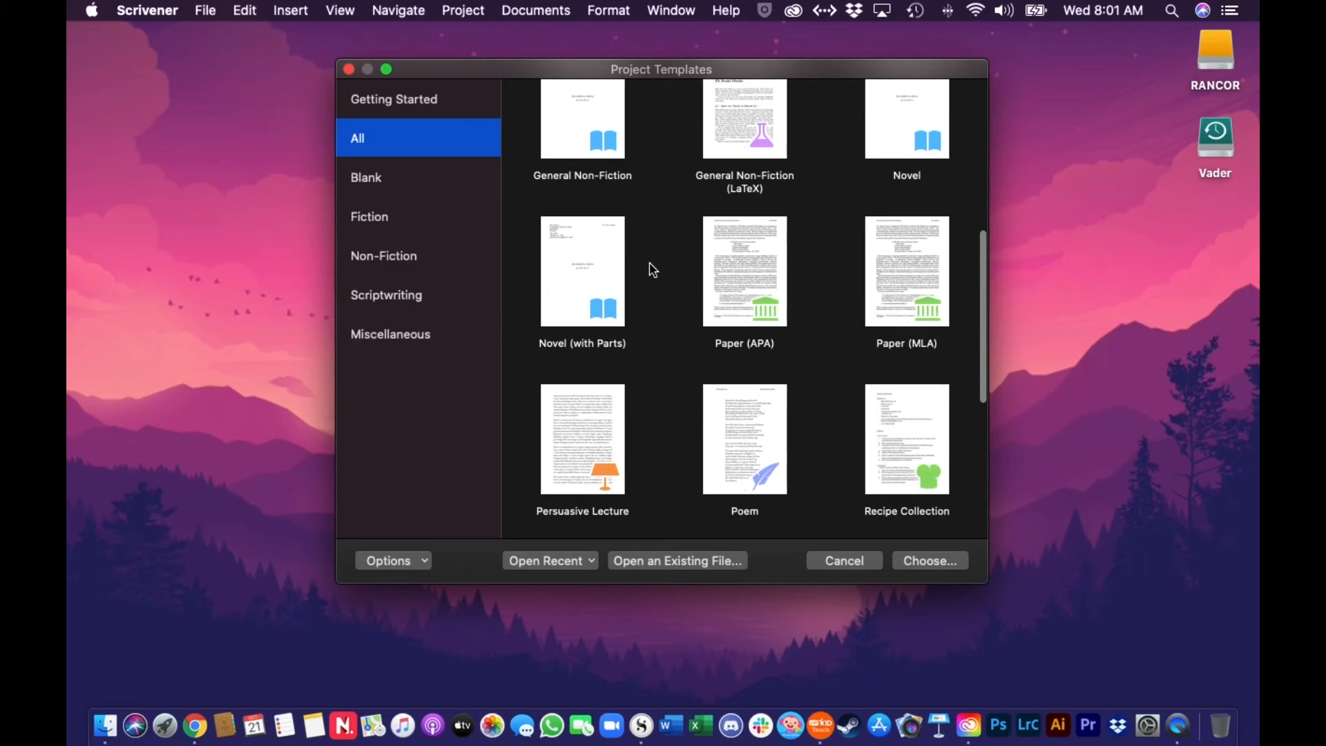
click(379, 216)
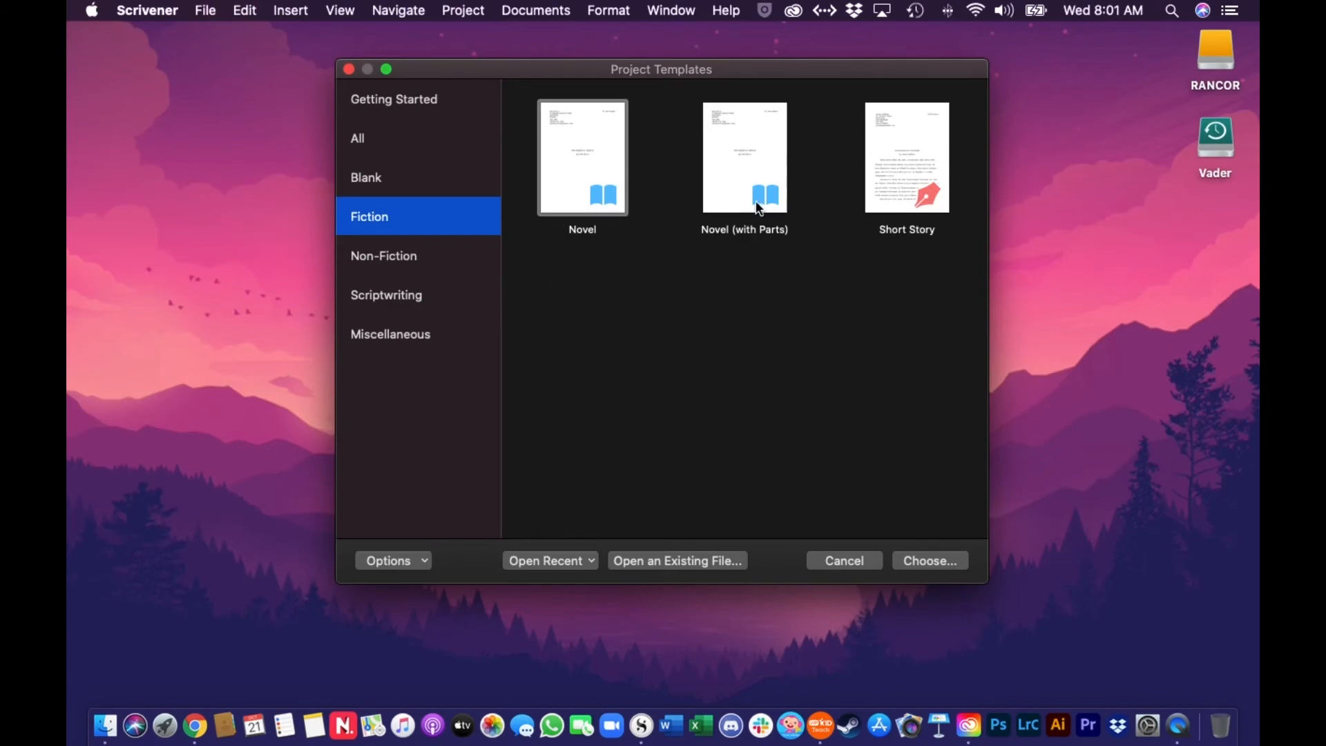
click(758, 167)
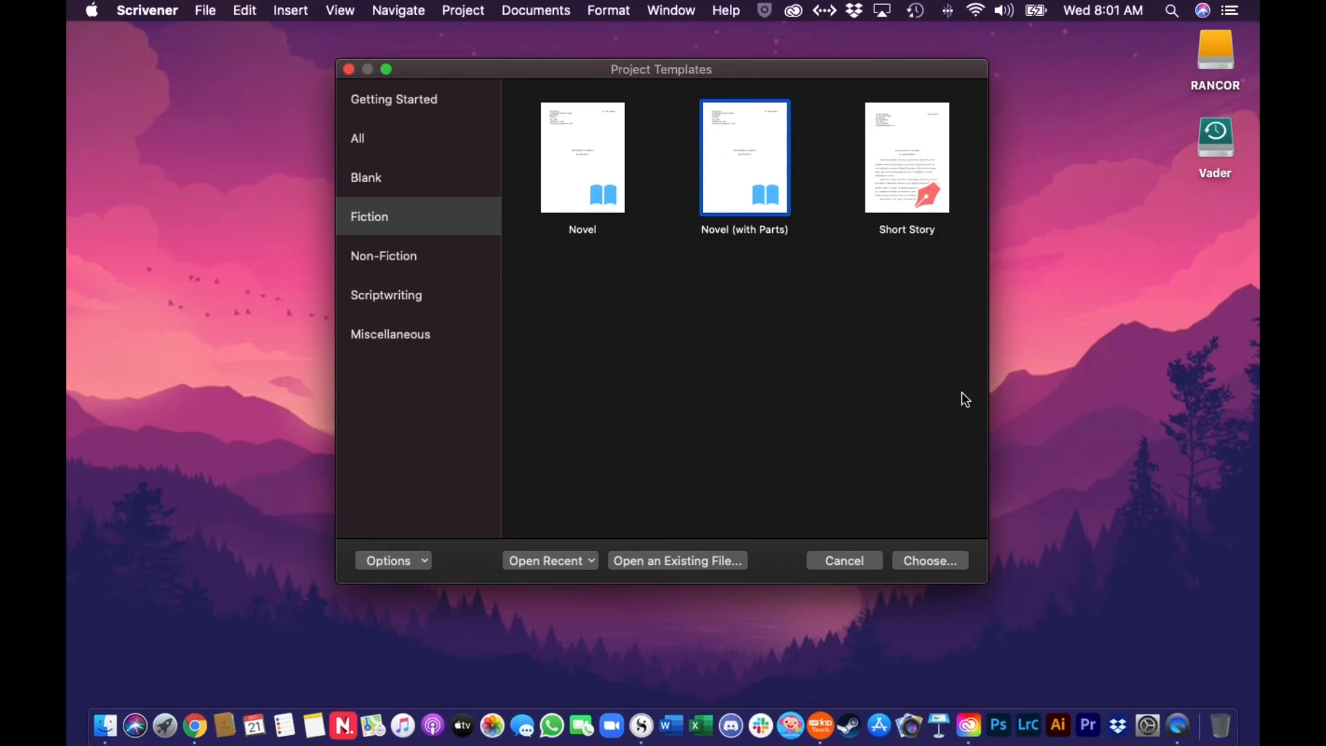
click(573, 560)
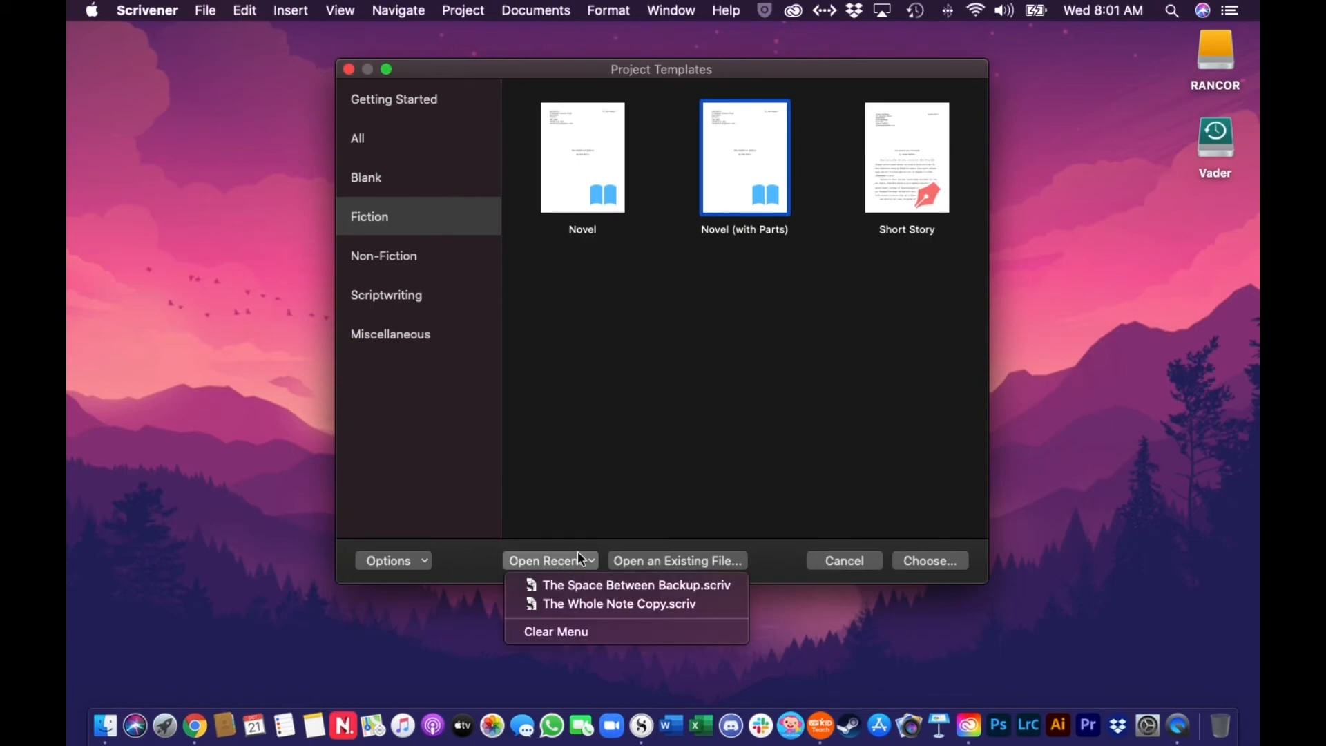
click(609, 471)
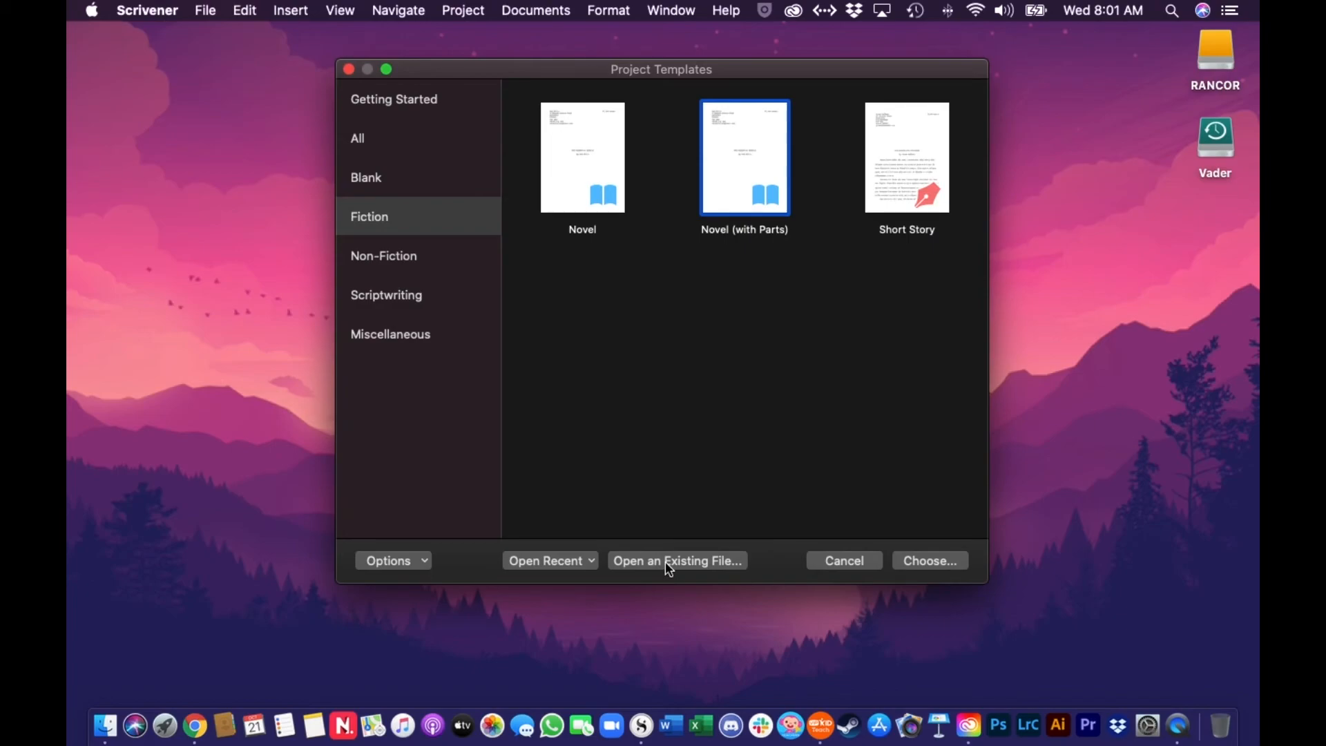
click(390, 561)
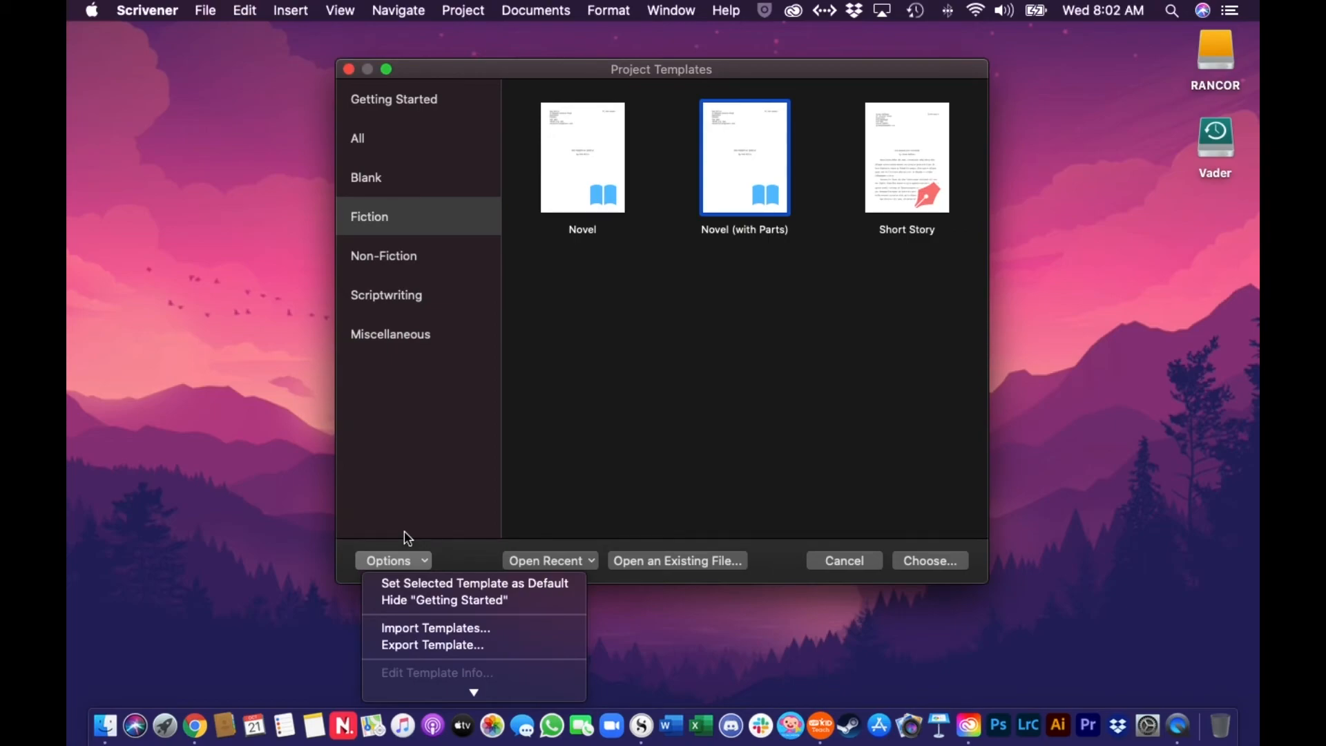
click(784, 429)
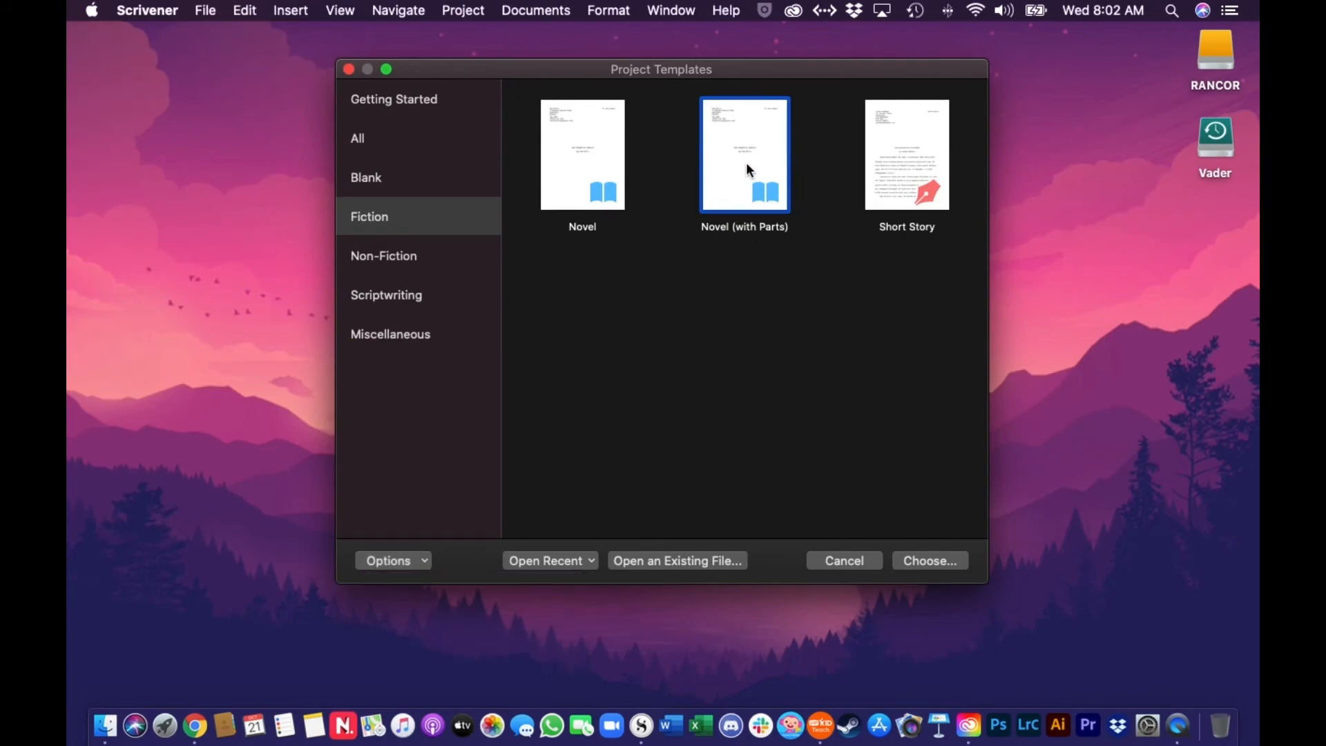
Create the project from the selected template as My Novel in Dropbox's Writing Work folder, and dismiss the save-location warning.
click(934, 560)
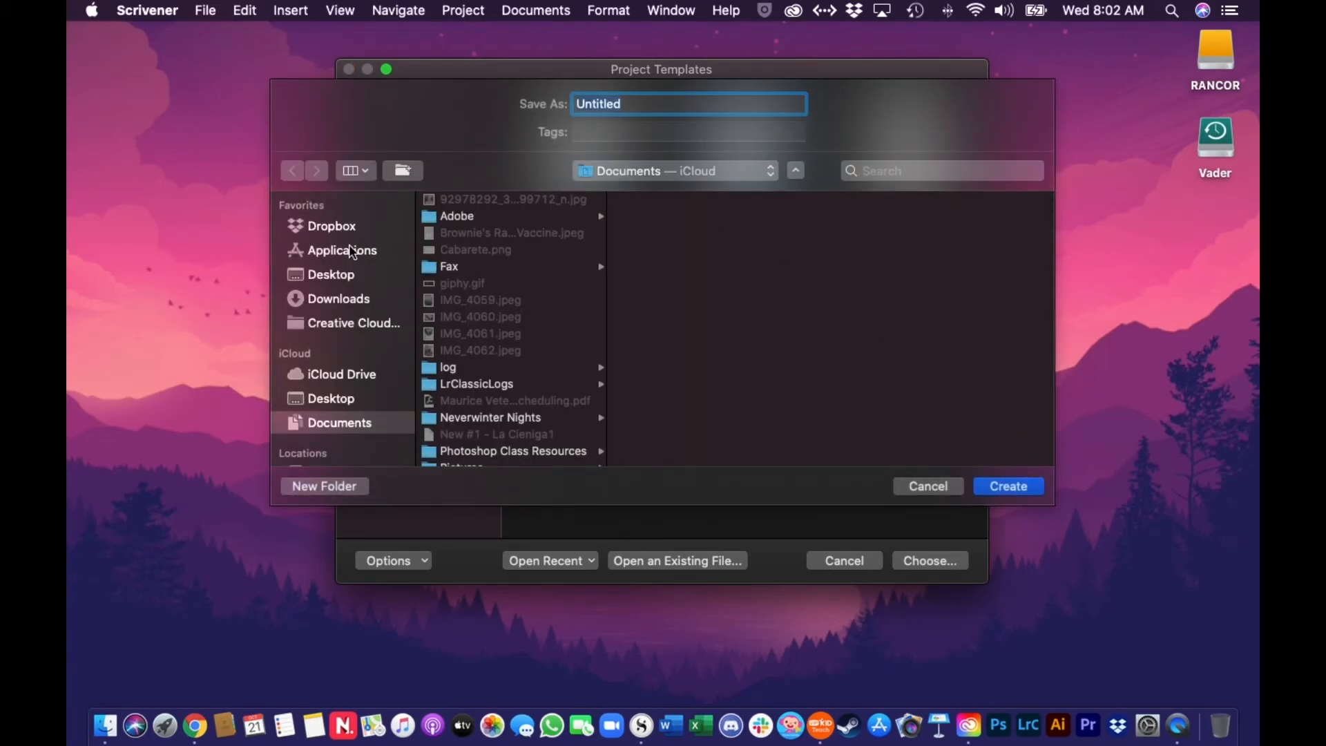
click(307, 226)
scroll(576, 419, down, 2)
scroll(576, 419, down, 10)
click(486, 458)
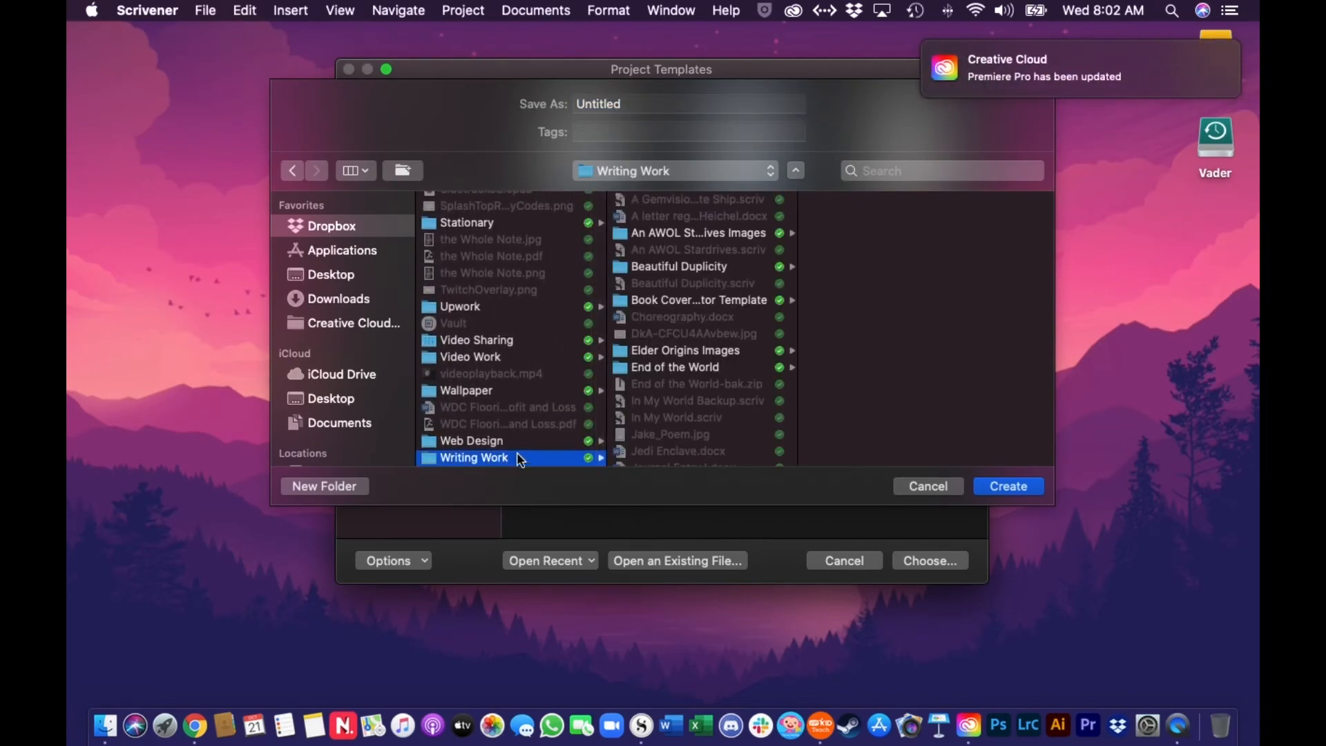
click(674, 102)
text(My Novel)
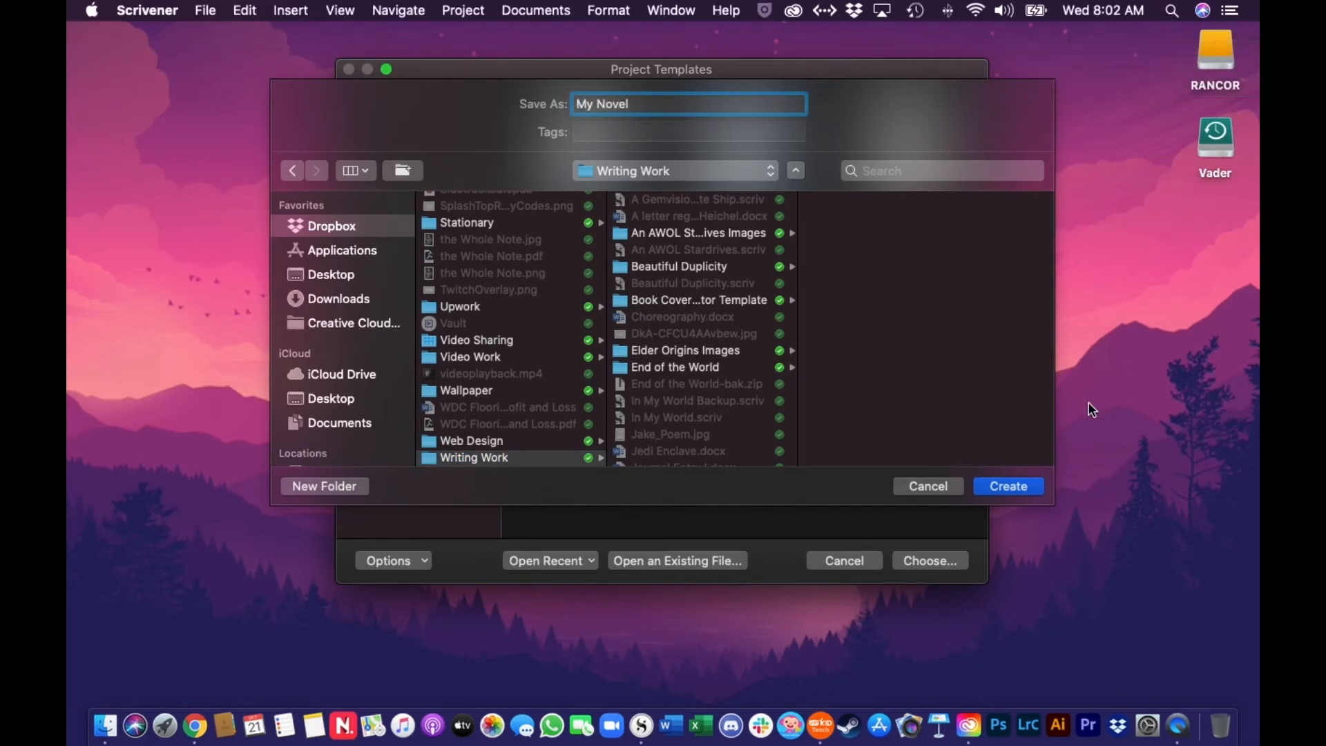
click(1009, 487)
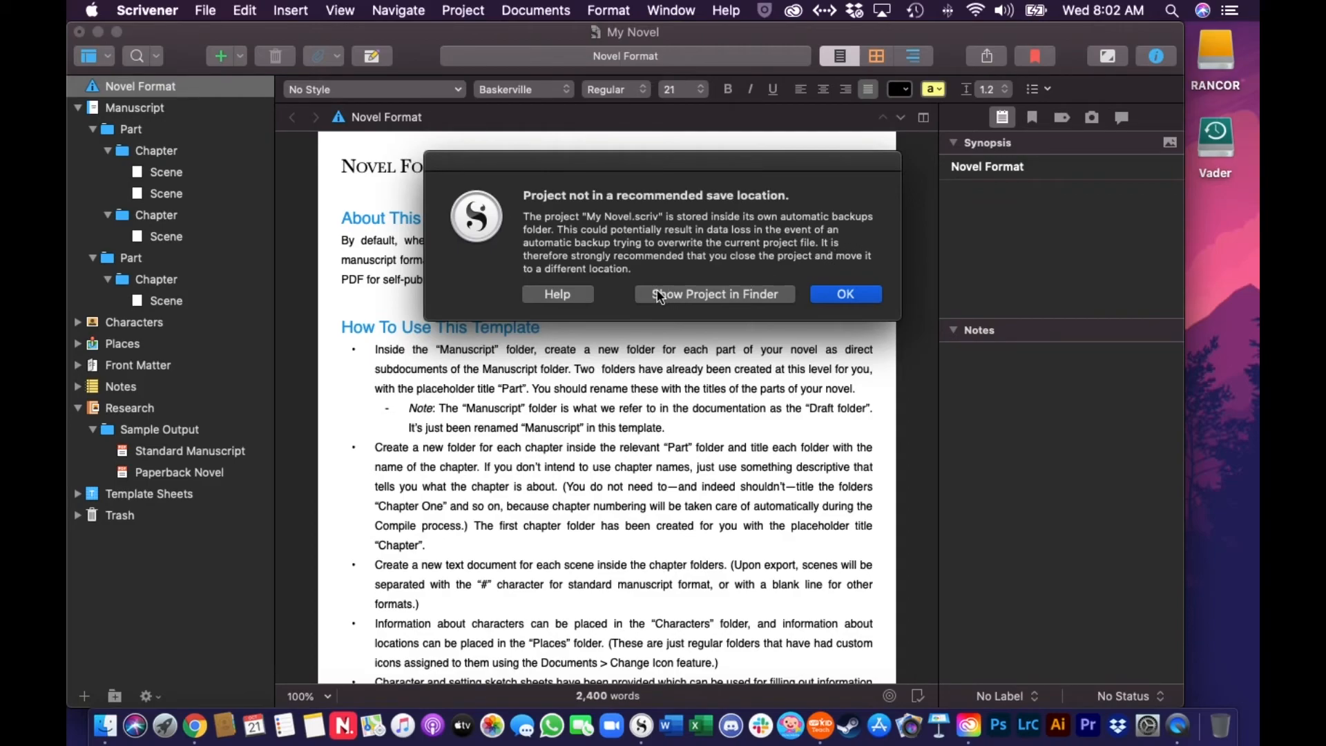
click(845, 294)
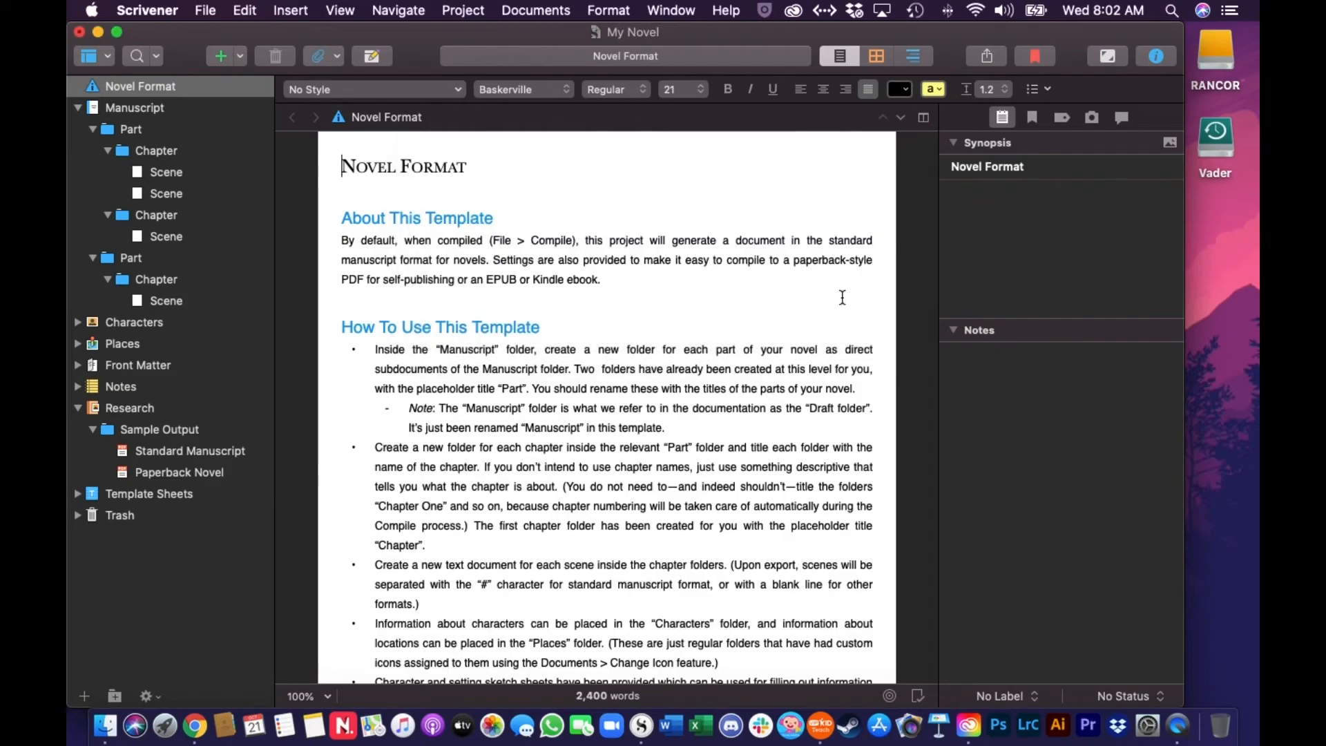
Read through the Novel Format document that explains how to use the template.
scroll(574, 457, down, 3)
scroll(574, 458, down, 8)
scroll(594, 345, up, 12)
Examine the first Part folder, its first chapter and the two scenes inside that chapter.
click(131, 130)
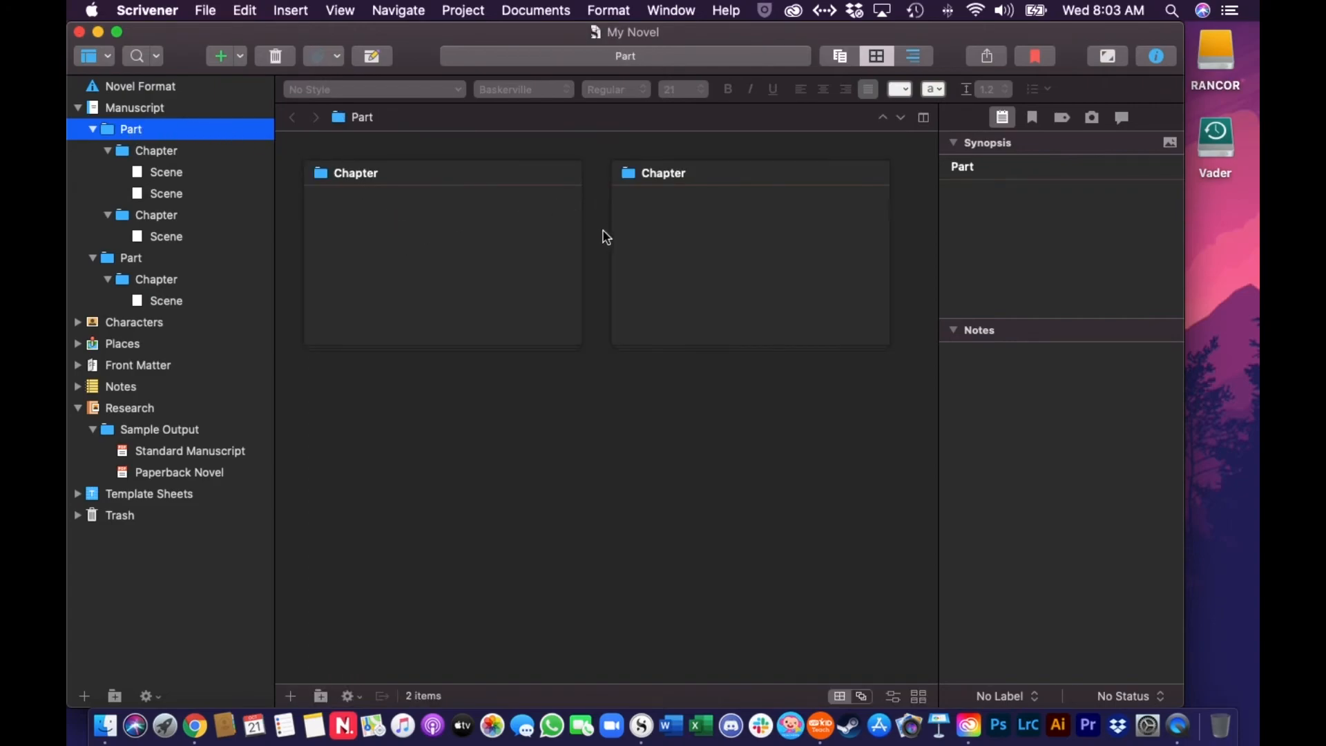
click(149, 152)
click(165, 170)
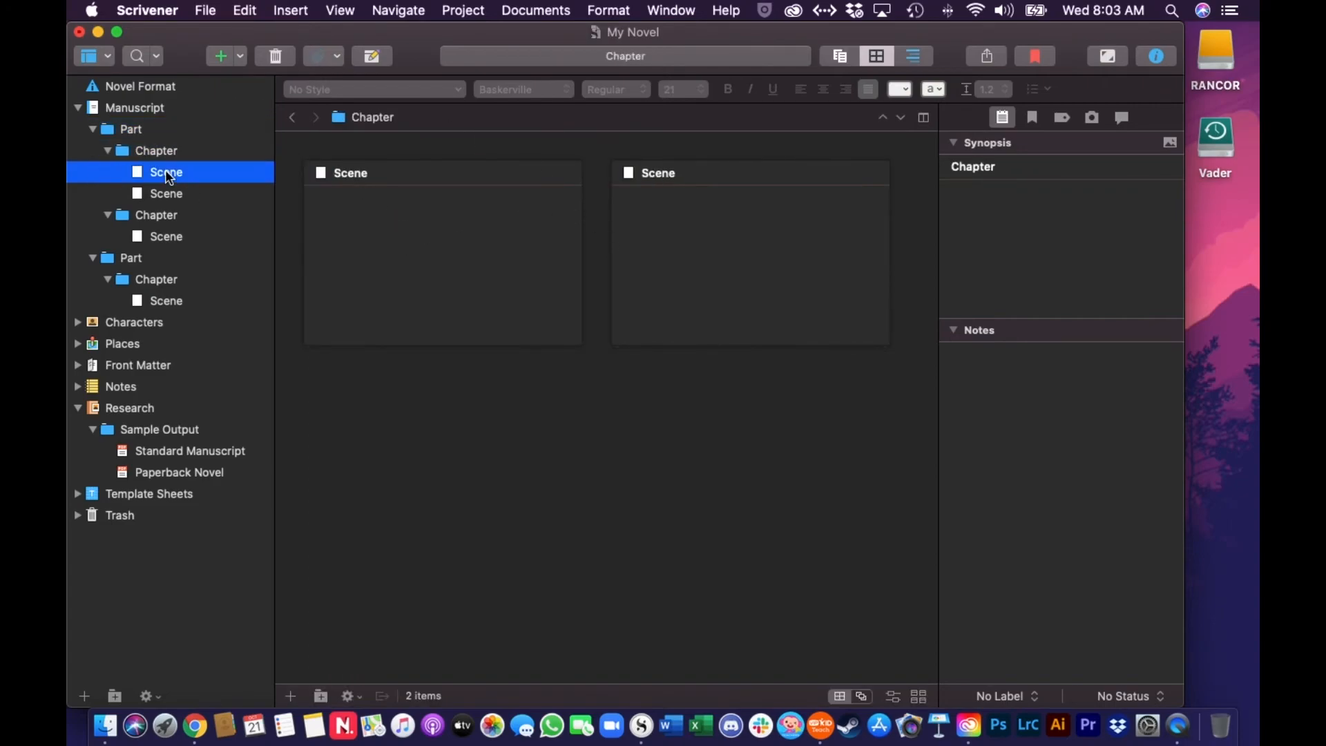
click(164, 193)
click(171, 173)
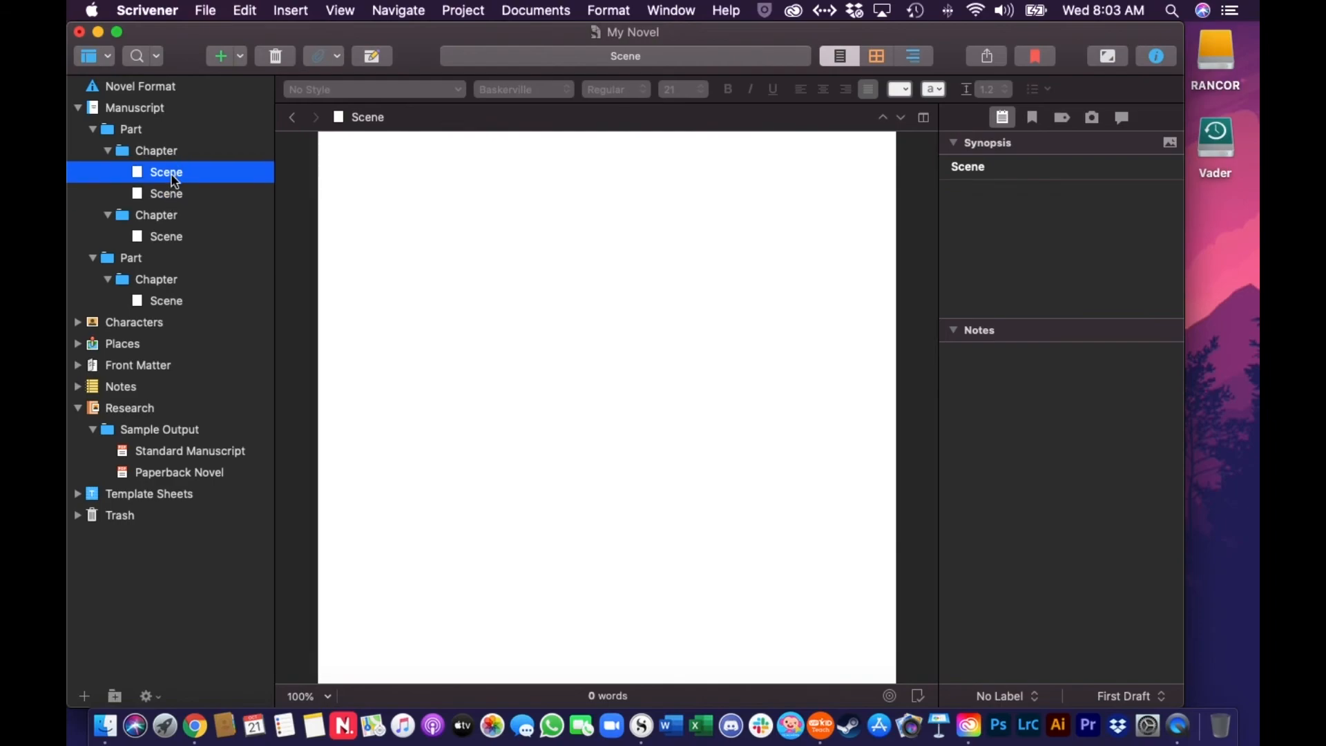
click(170, 195)
click(171, 176)
click(170, 195)
click(171, 176)
click(170, 194)
click(171, 174)
click(170, 194)
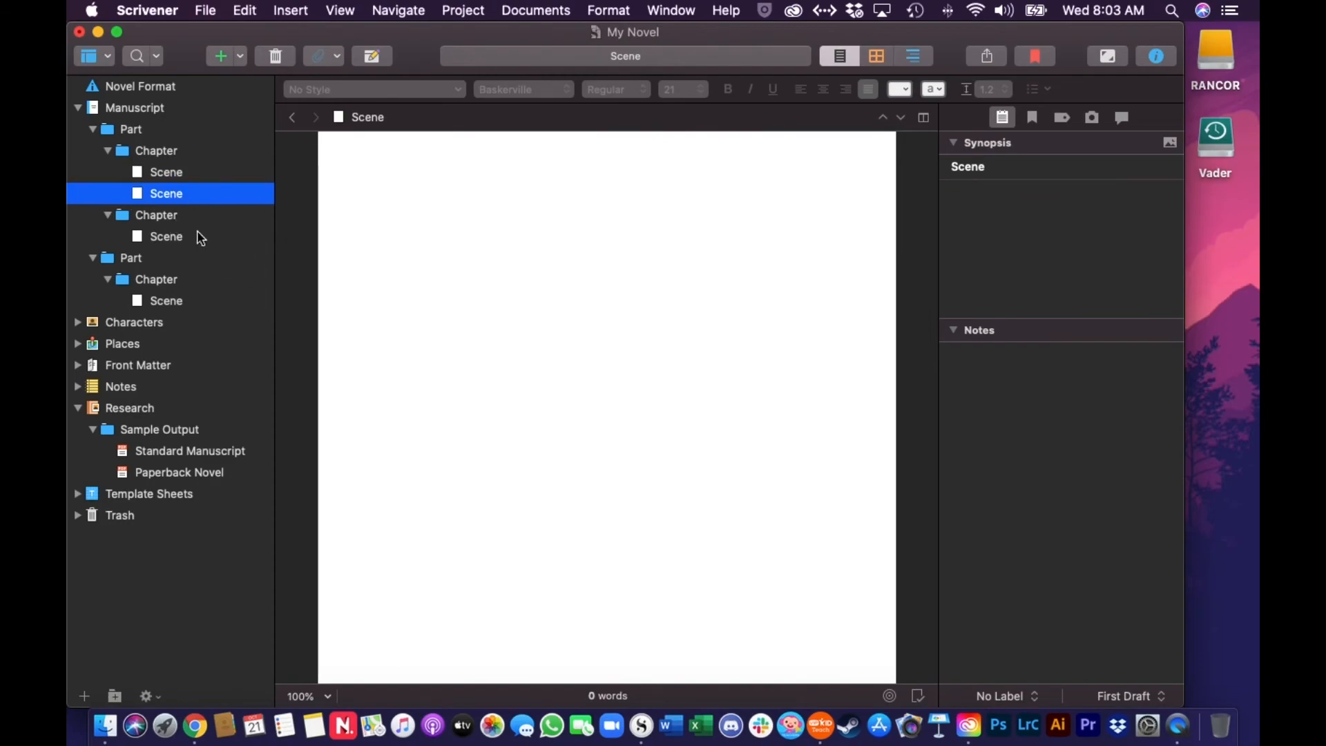
Examine the second chapter and the second Part with their contents, and return through the scenes to the first chapter.
click(157, 215)
click(157, 237)
click(133, 258)
click(151, 279)
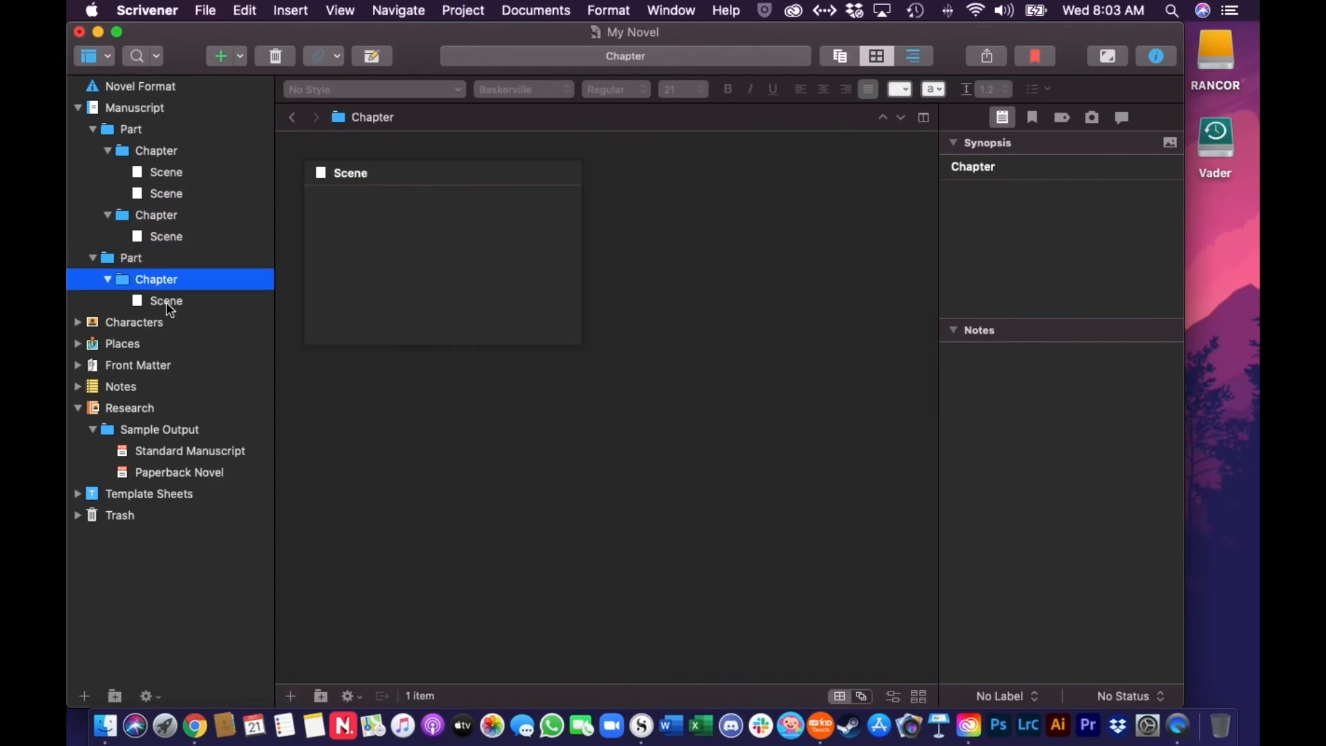
click(166, 302)
click(139, 260)
click(166, 242)
click(156, 214)
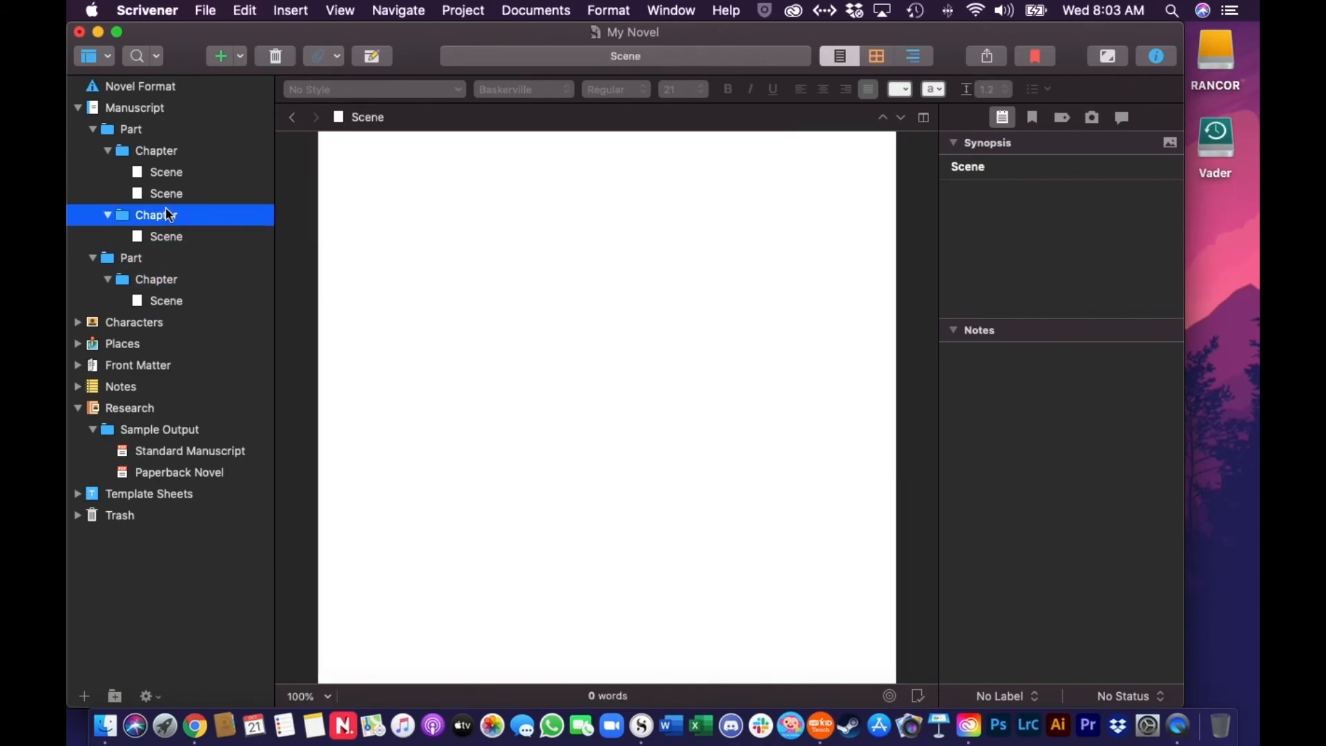
click(166, 192)
click(159, 171)
click(156, 156)
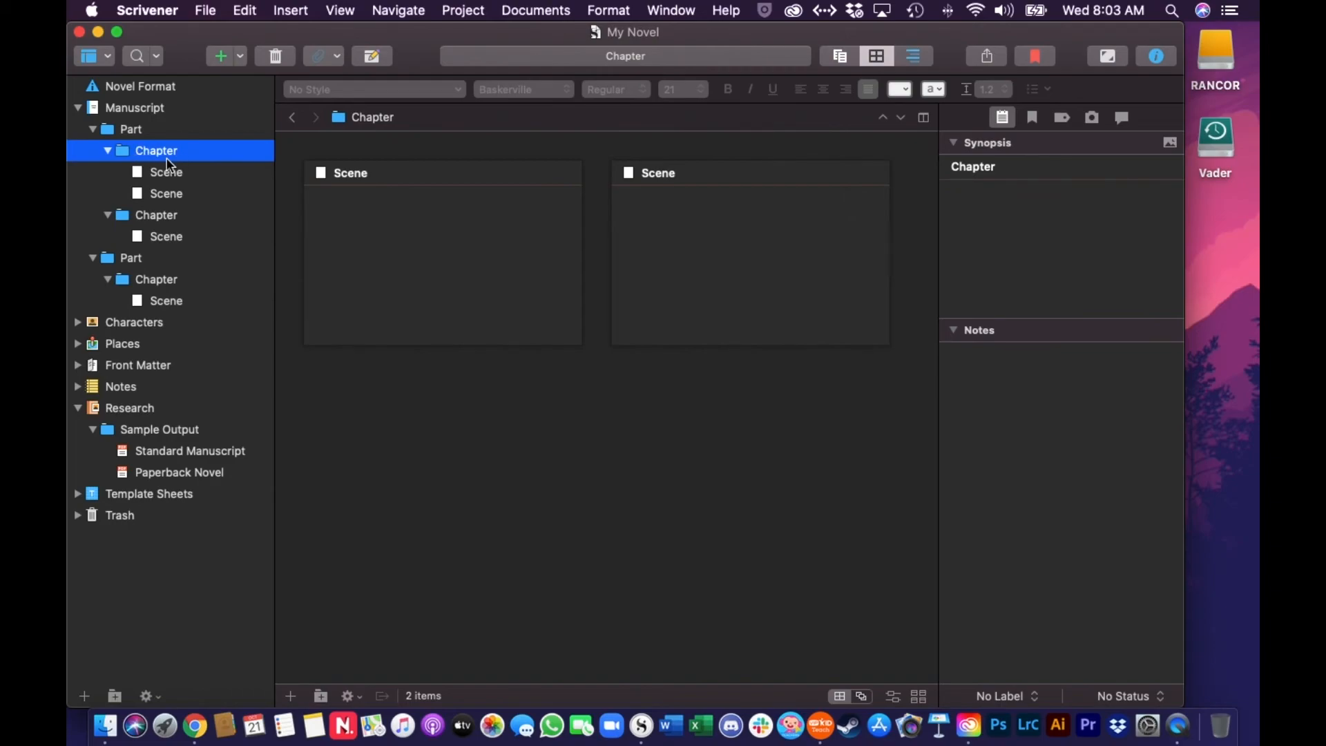
Compare the first chapter's two scenes again, and review the second chapter and the second Part's chapter and scene.
click(166, 179)
click(167, 187)
click(173, 174)
click(165, 189)
click(170, 172)
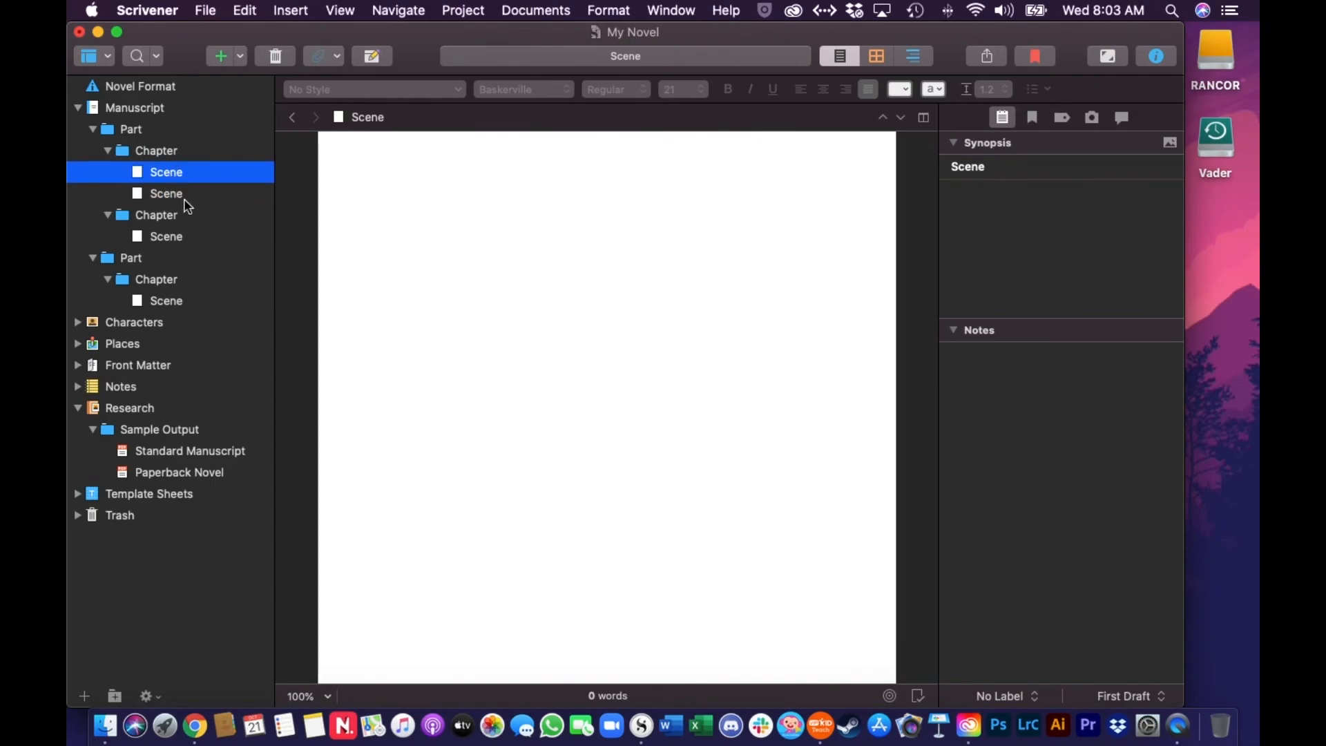
click(145, 214)
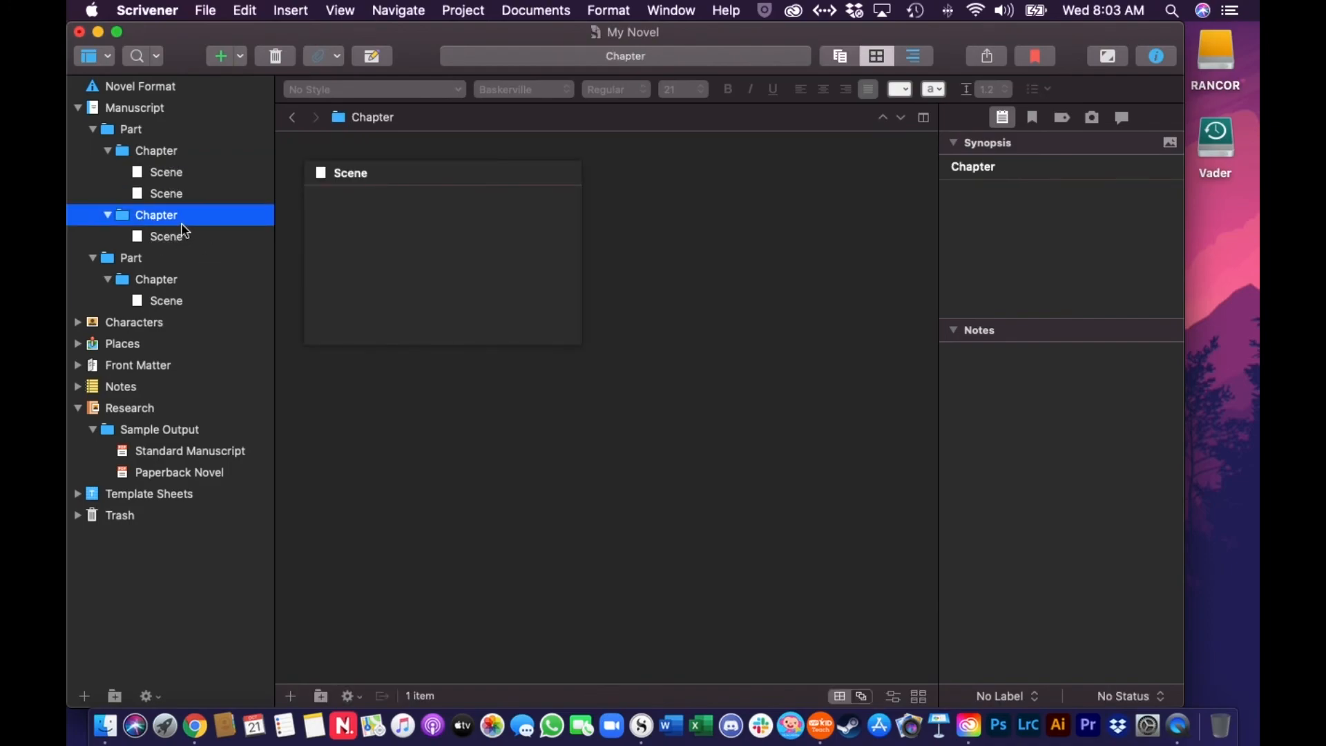
click(130, 259)
click(160, 279)
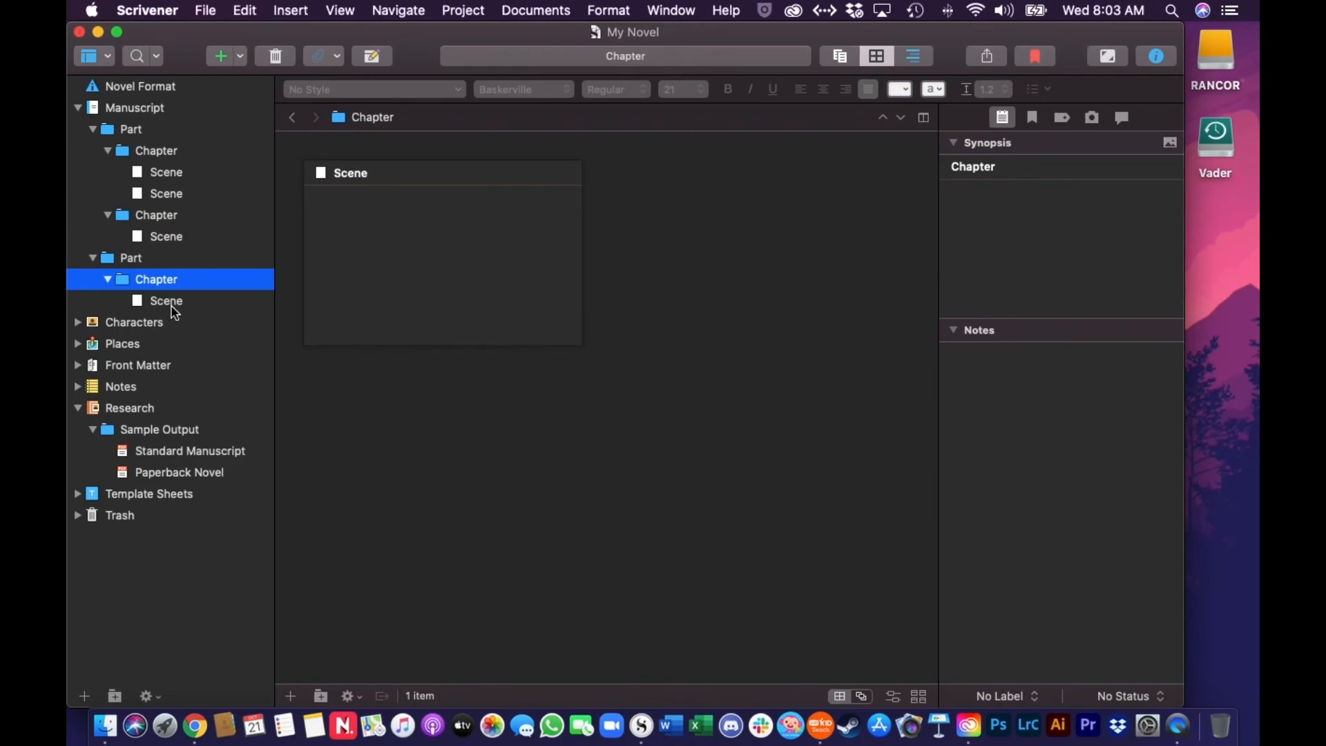
click(171, 304)
click(127, 259)
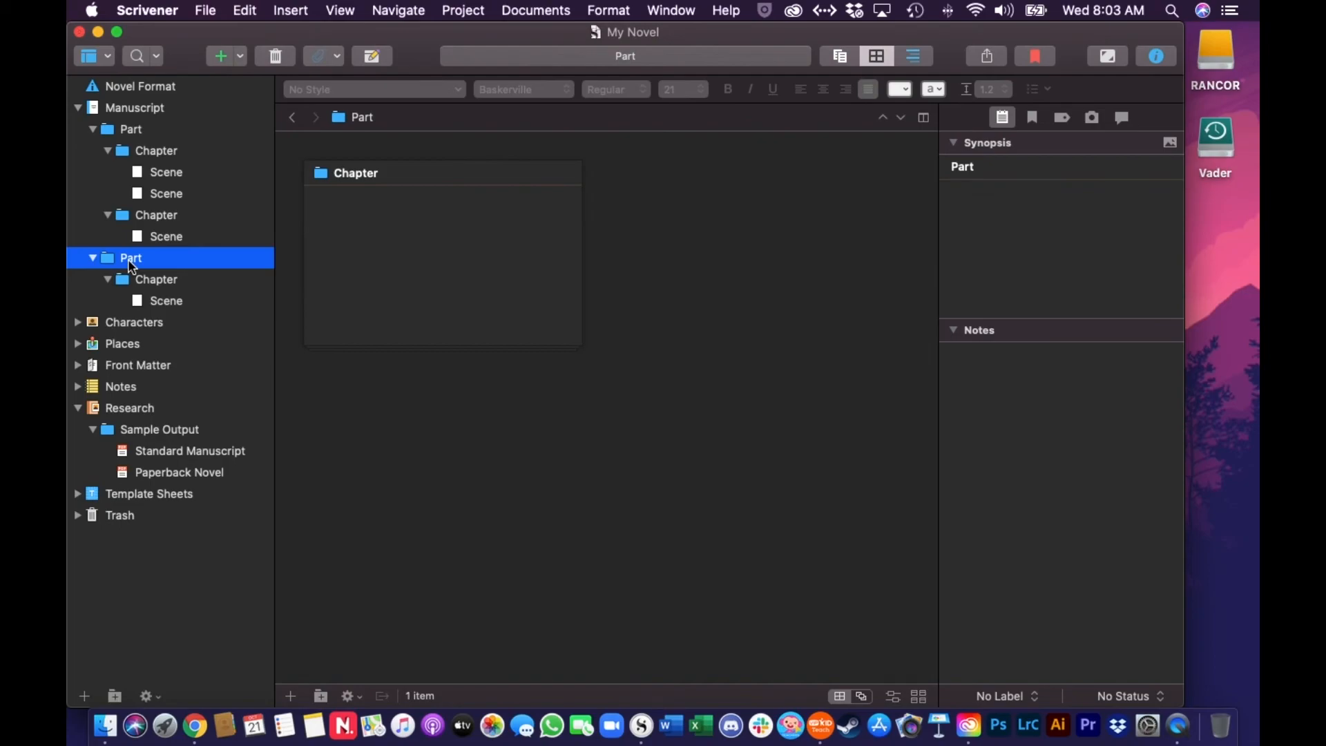
Go through the chapters and scenes of both Parts once more, ending on the first chapter's first scene.
click(169, 217)
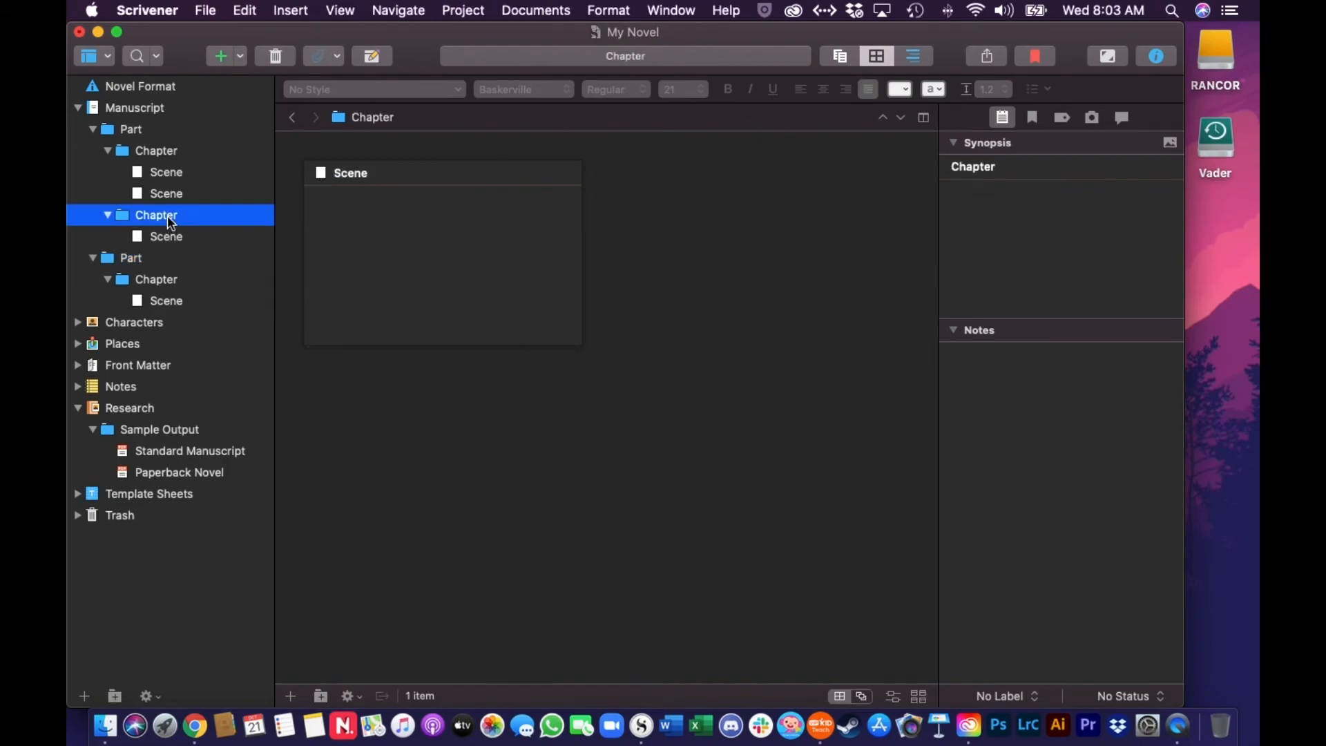
click(170, 176)
click(164, 155)
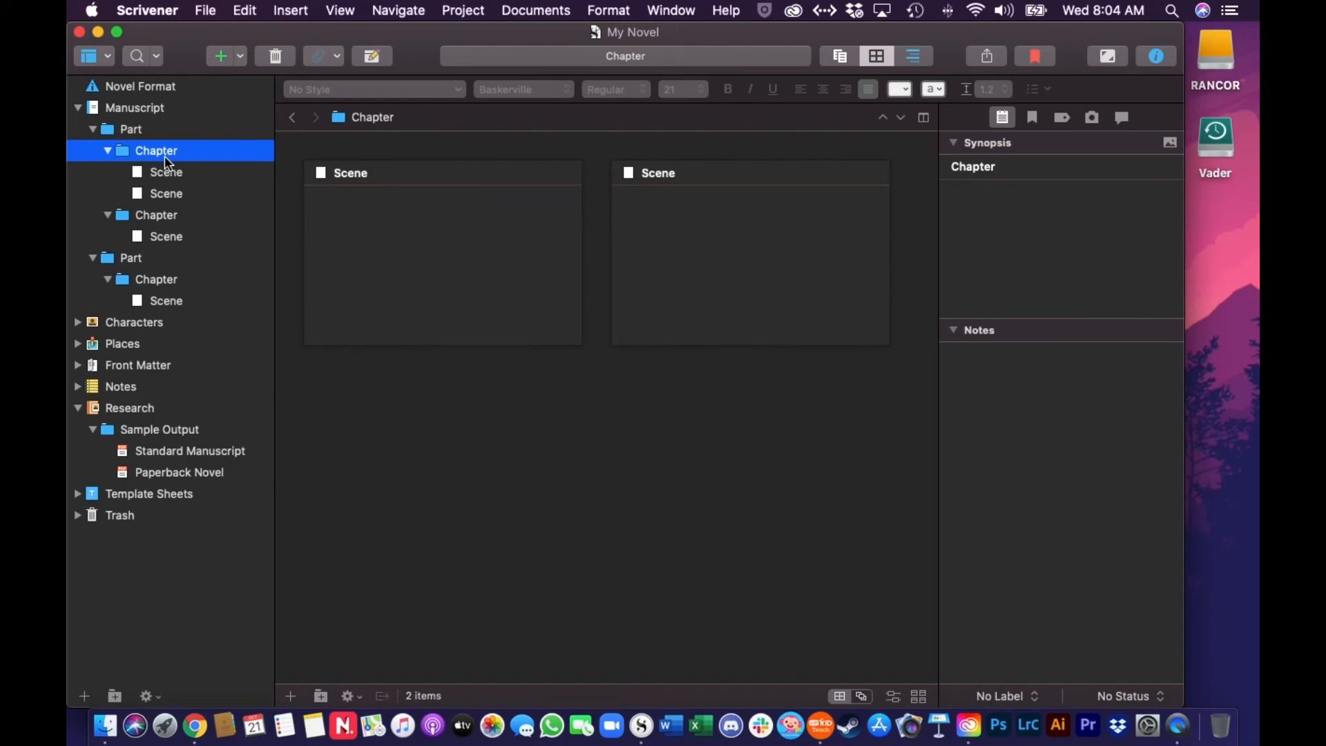
click(163, 197)
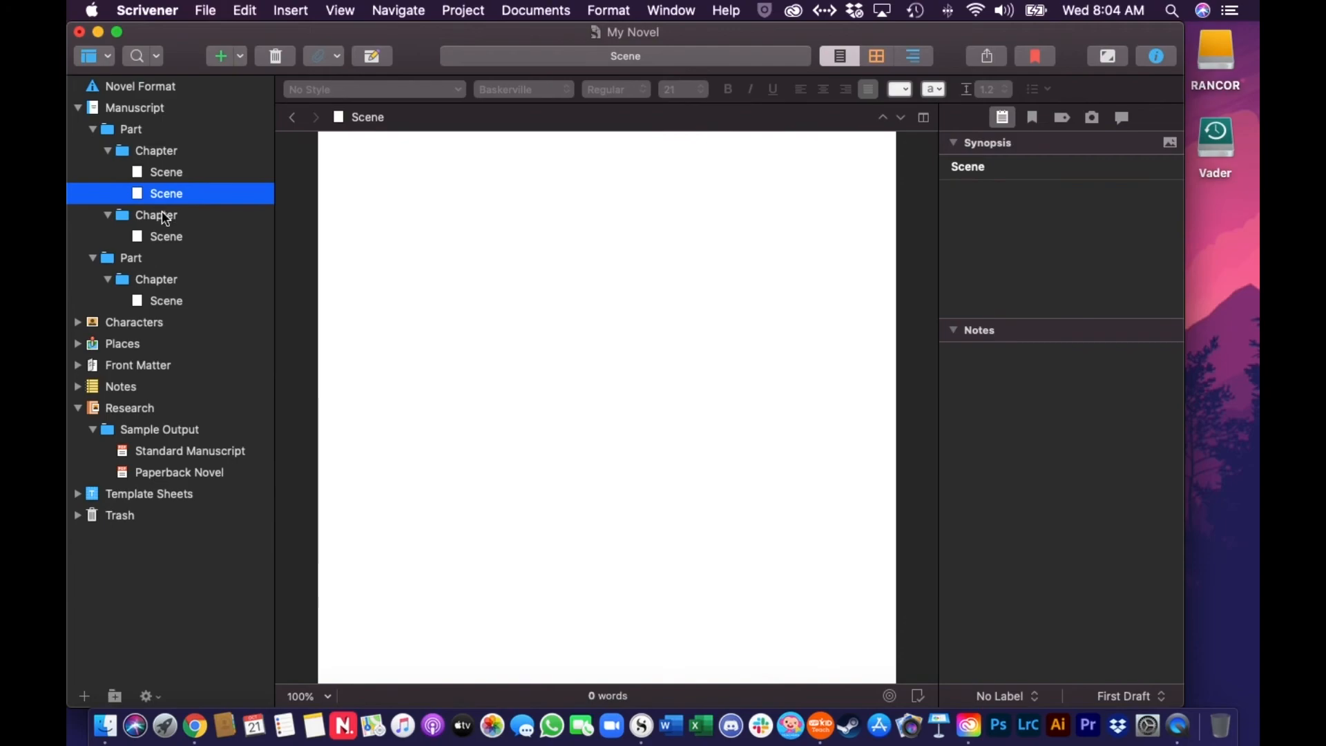
click(164, 218)
click(147, 238)
click(141, 259)
click(152, 279)
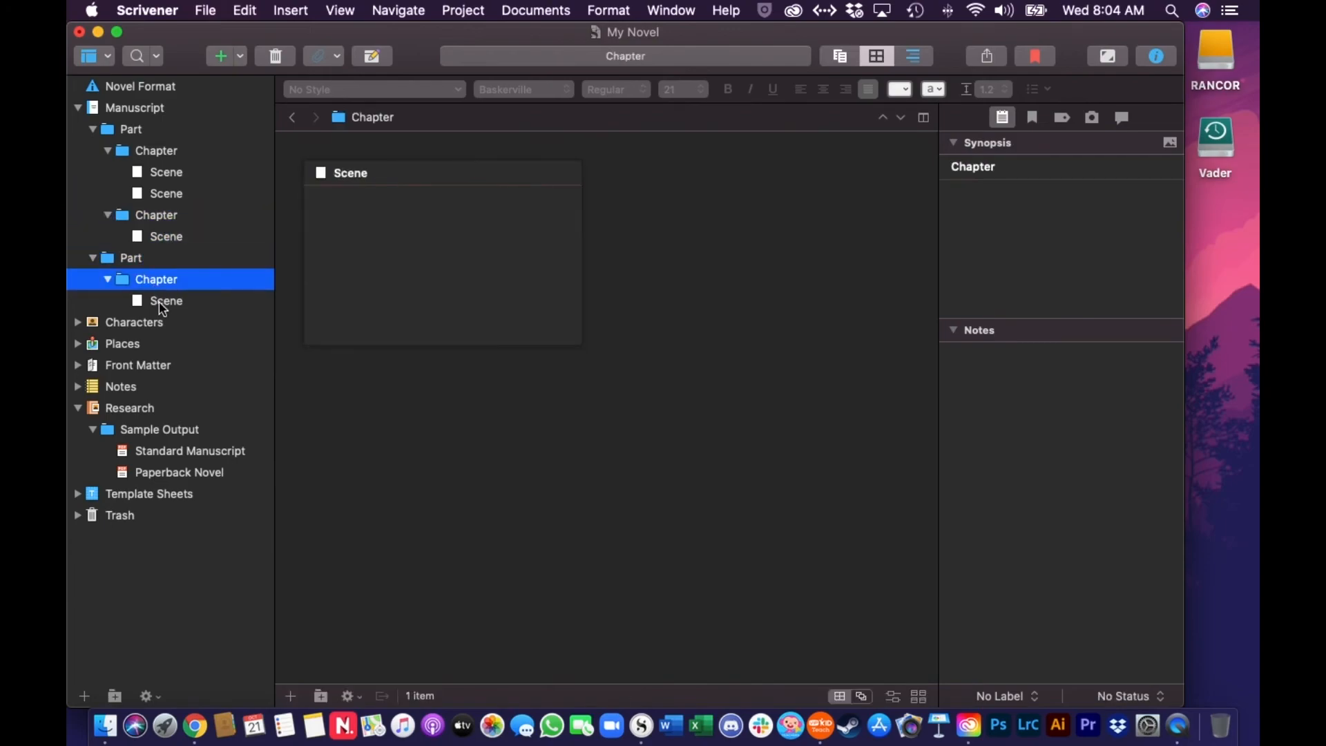
click(163, 304)
click(177, 172)
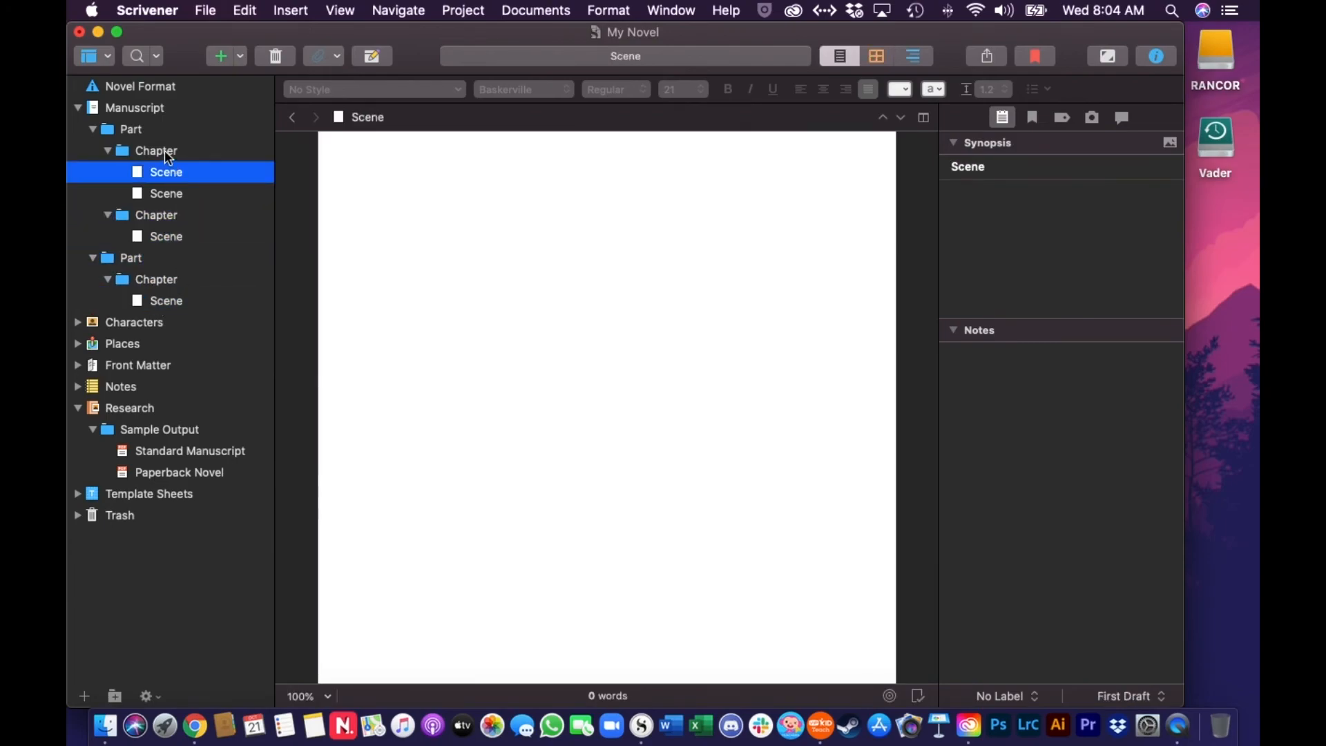
Move both scenes of the first Part's first chapter to the trash.
click(164, 151)
click(691, 284)
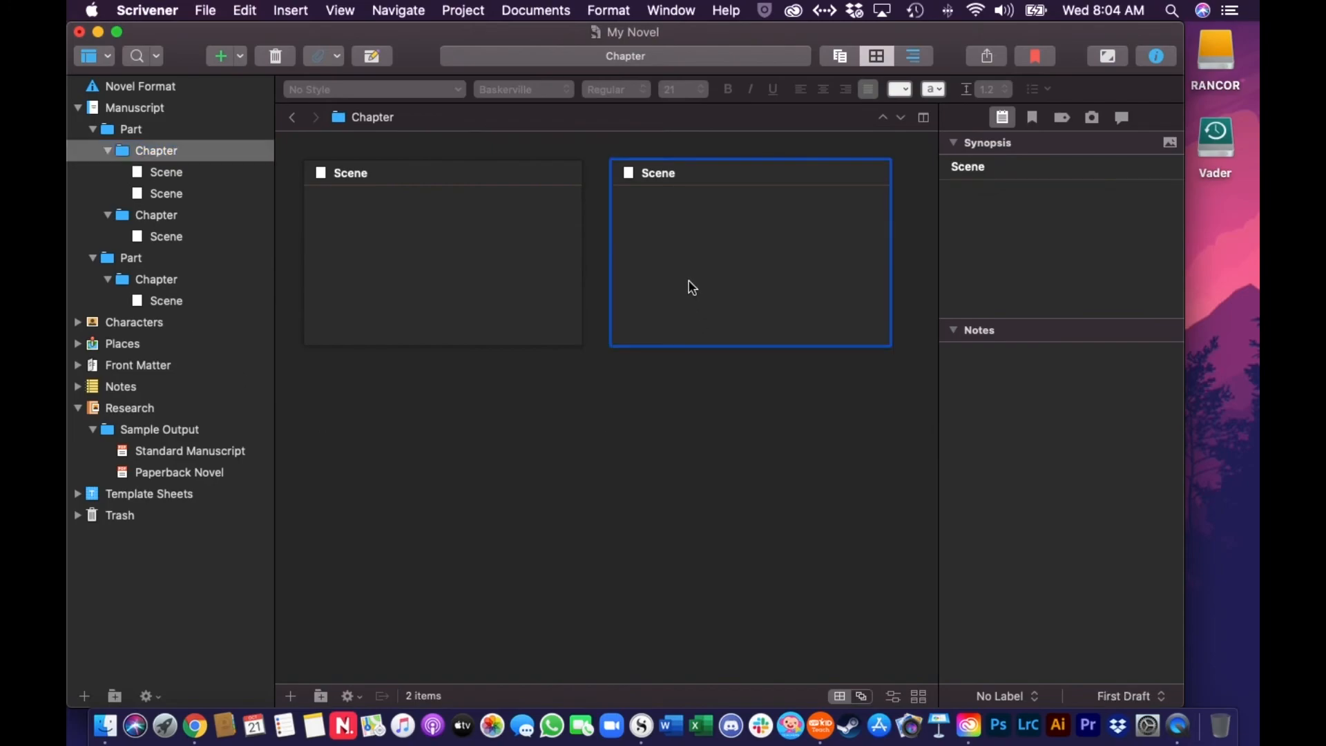
right_click(706, 250)
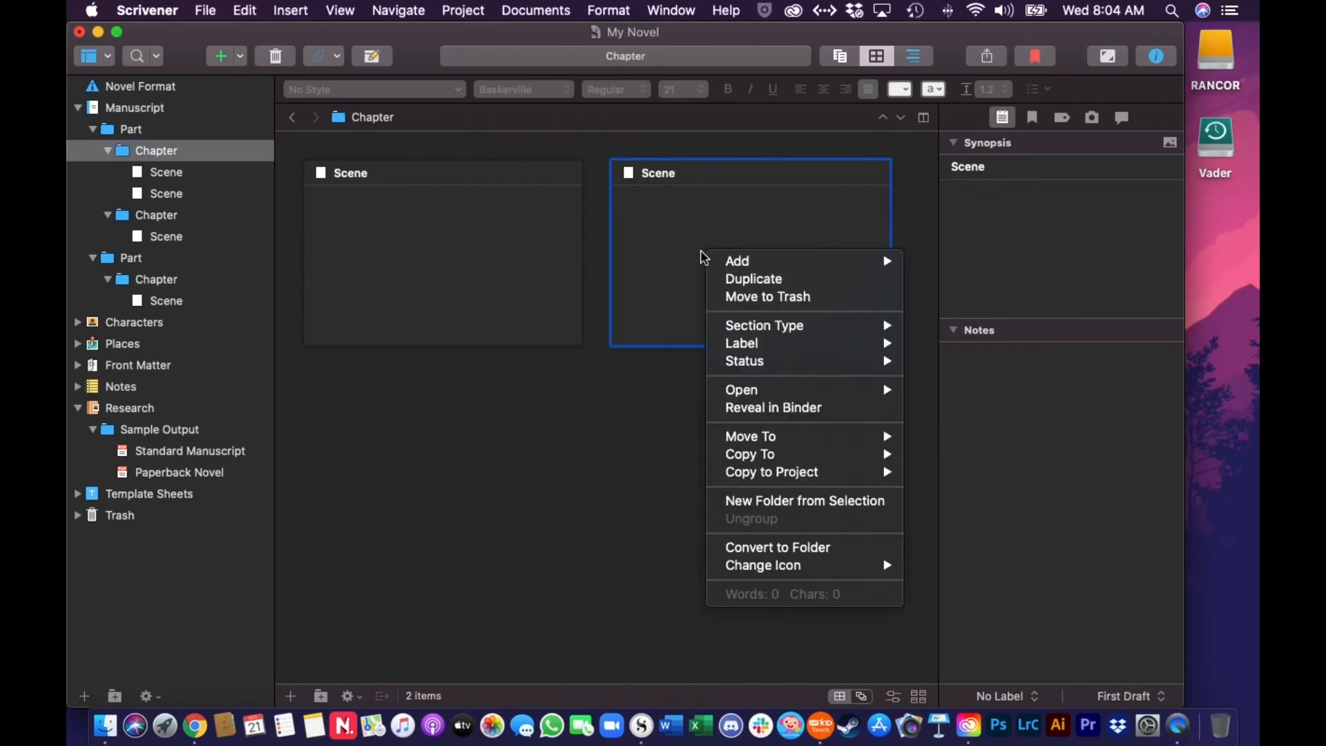
click(737, 298)
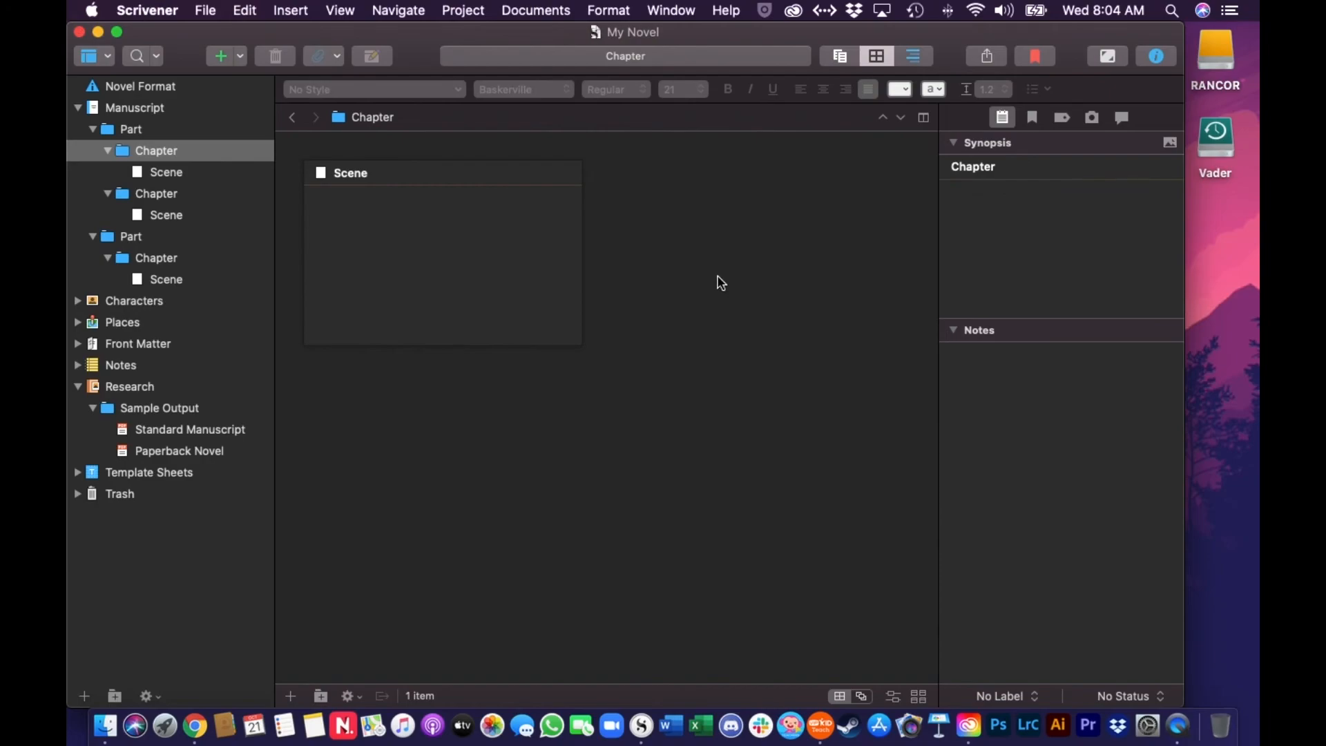
click(435, 243)
right_click(401, 219)
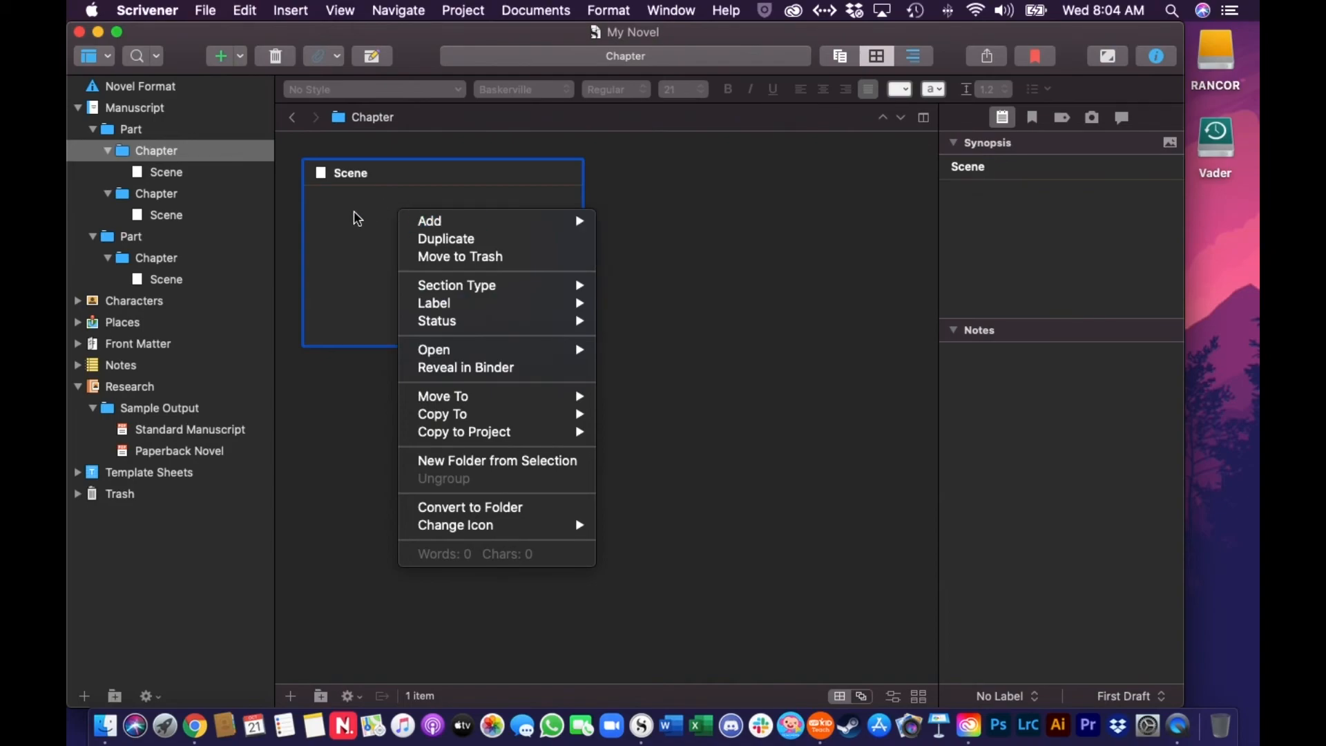
click(459, 256)
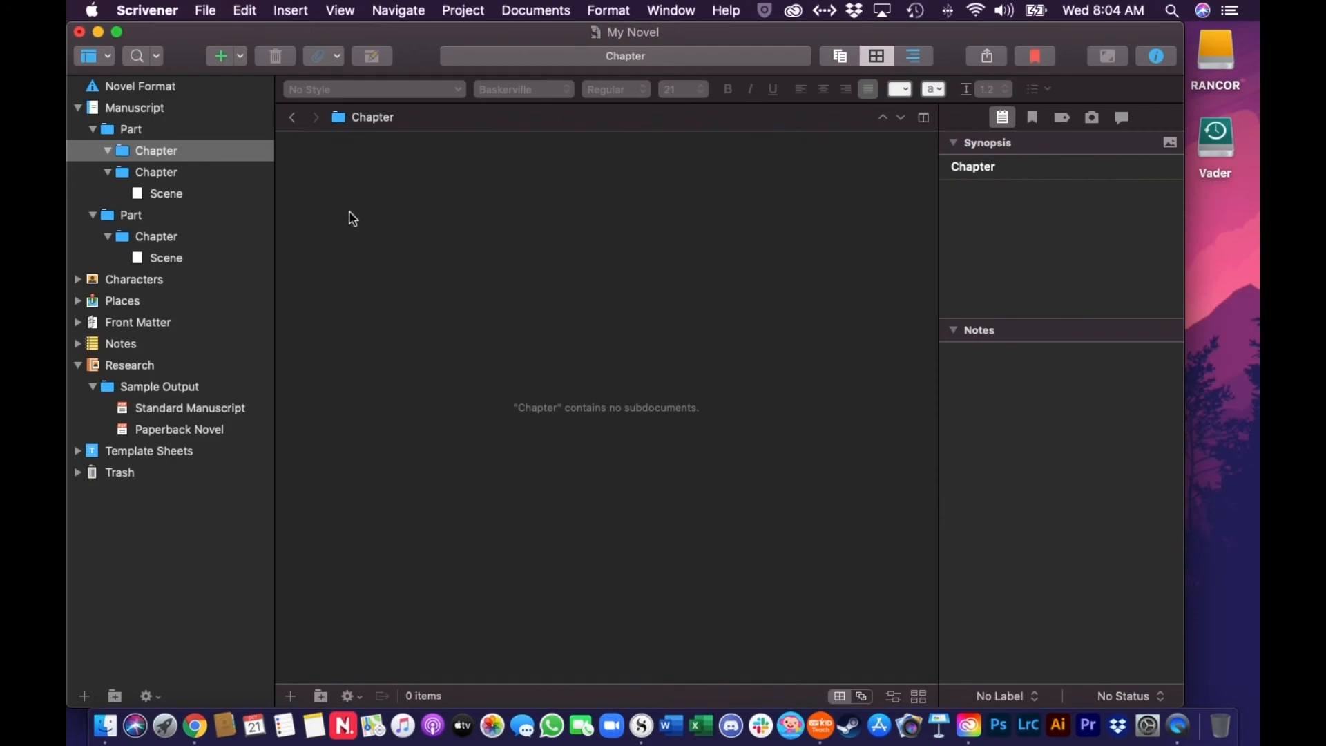
Add a new text document titled "Chapter 1 - Bob" inside the first chapter folder.
right_click(364, 200)
mouse_move(400, 206)
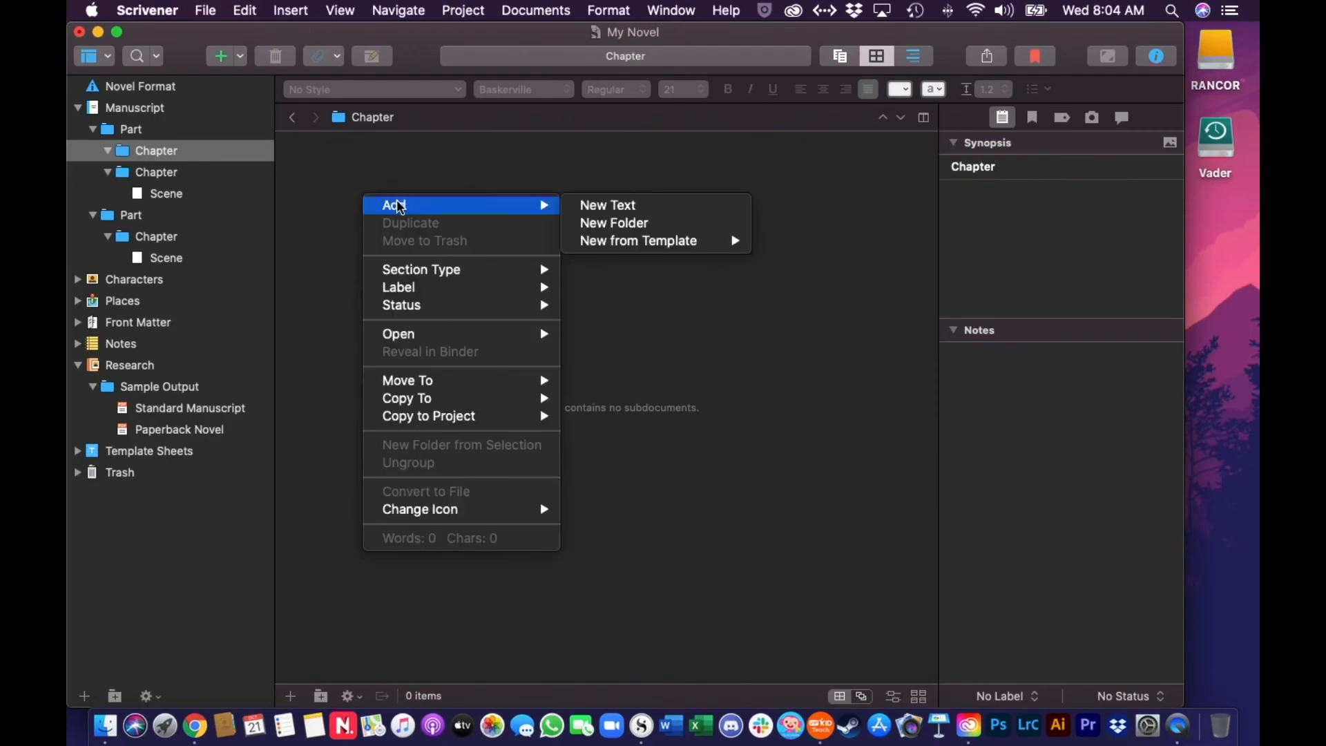
click(629, 210)
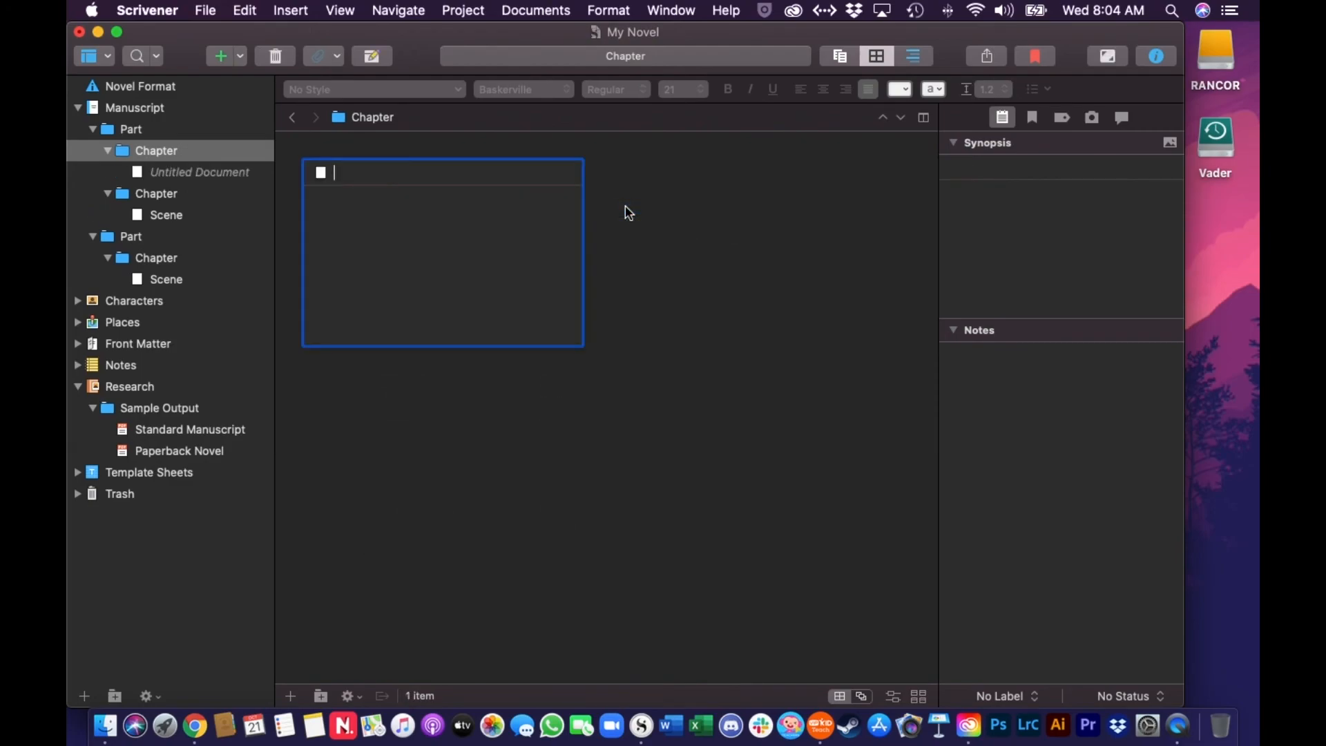
text(Chapt)
text(er 1 - Bob)
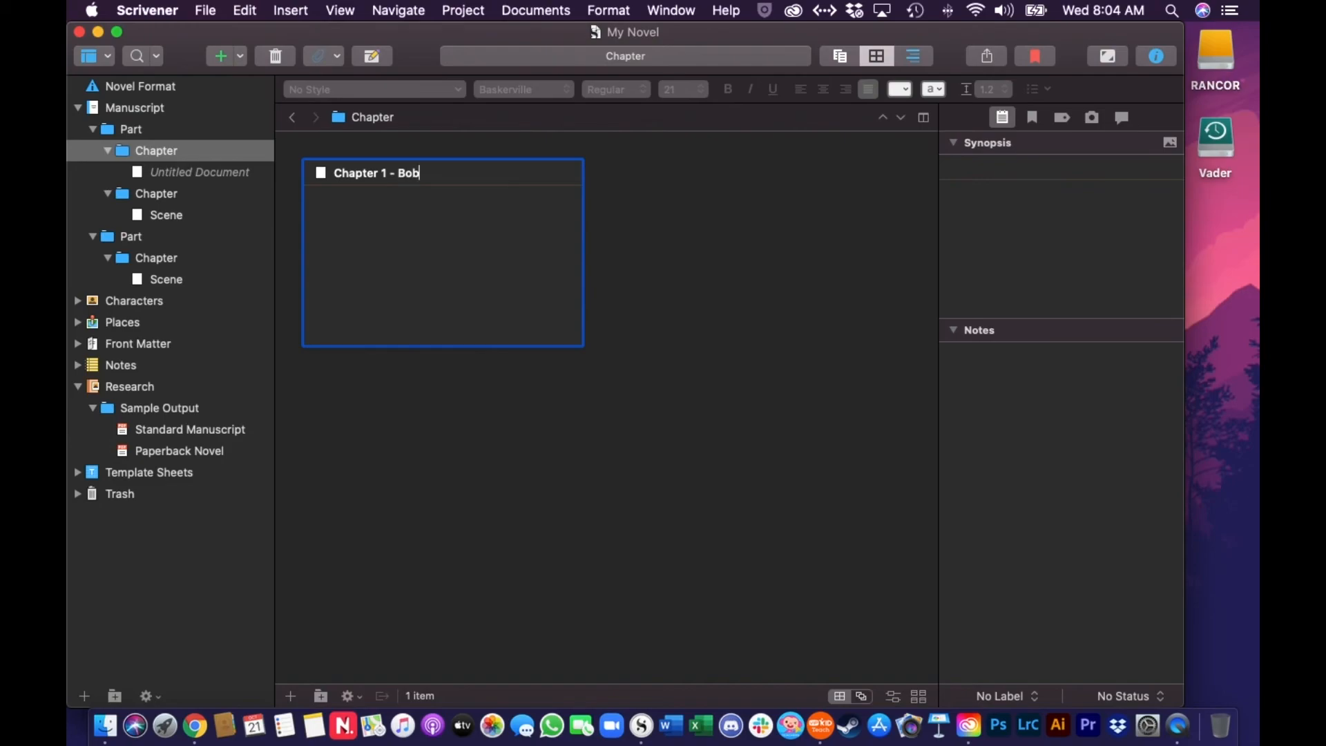
key(Tab)
click(652, 253)
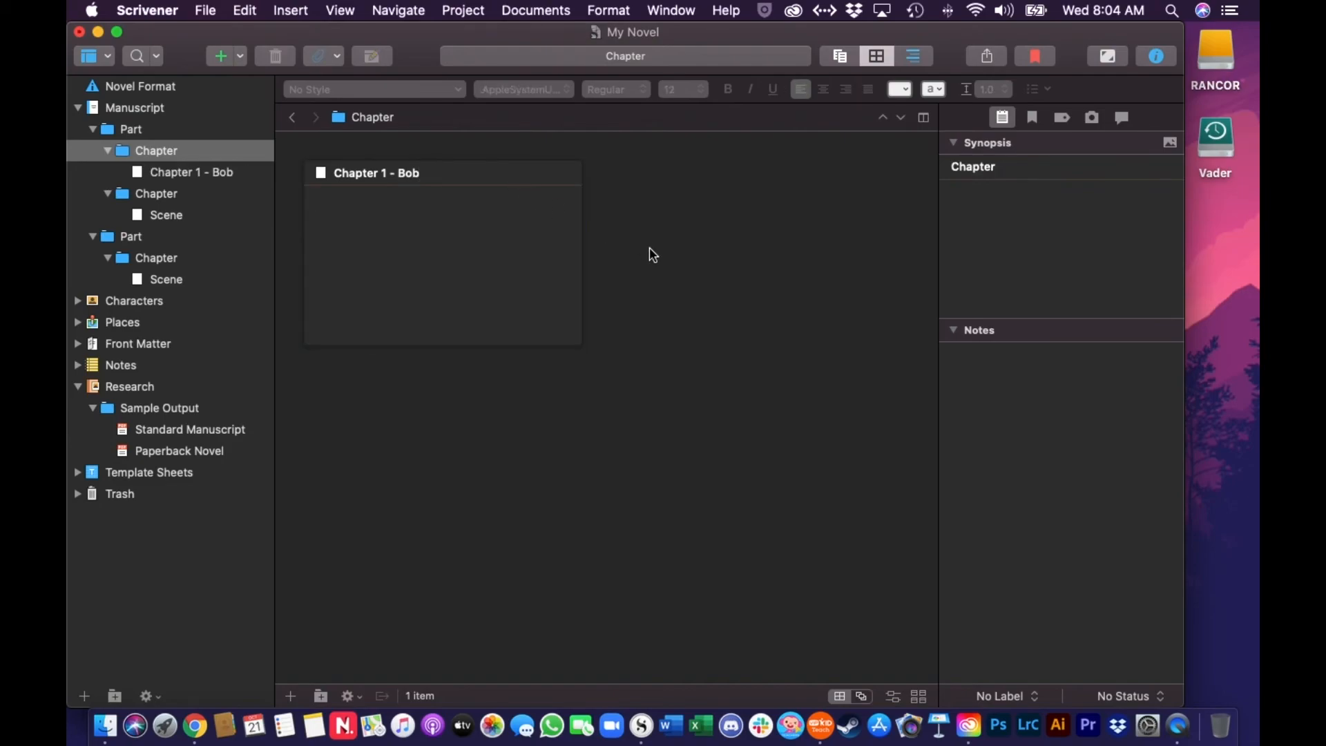
click(375, 213)
click(729, 266)
In the Chapter 1 - Bob document, write the heading "Chapter 1 - Bob" and below it "Bob was writing his own novel. It was not for the faint of heart.".
click(185, 174)
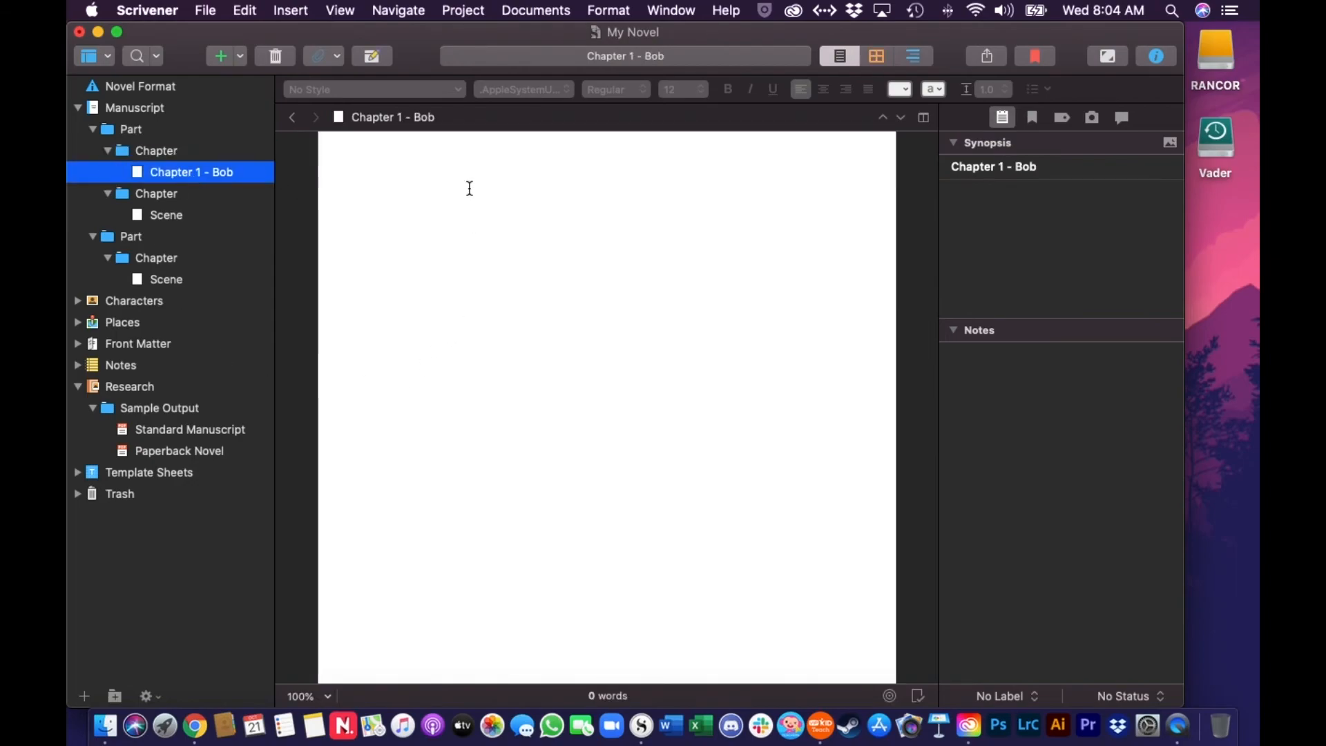
click(595, 229)
text(Chapter 1 - Bob  )
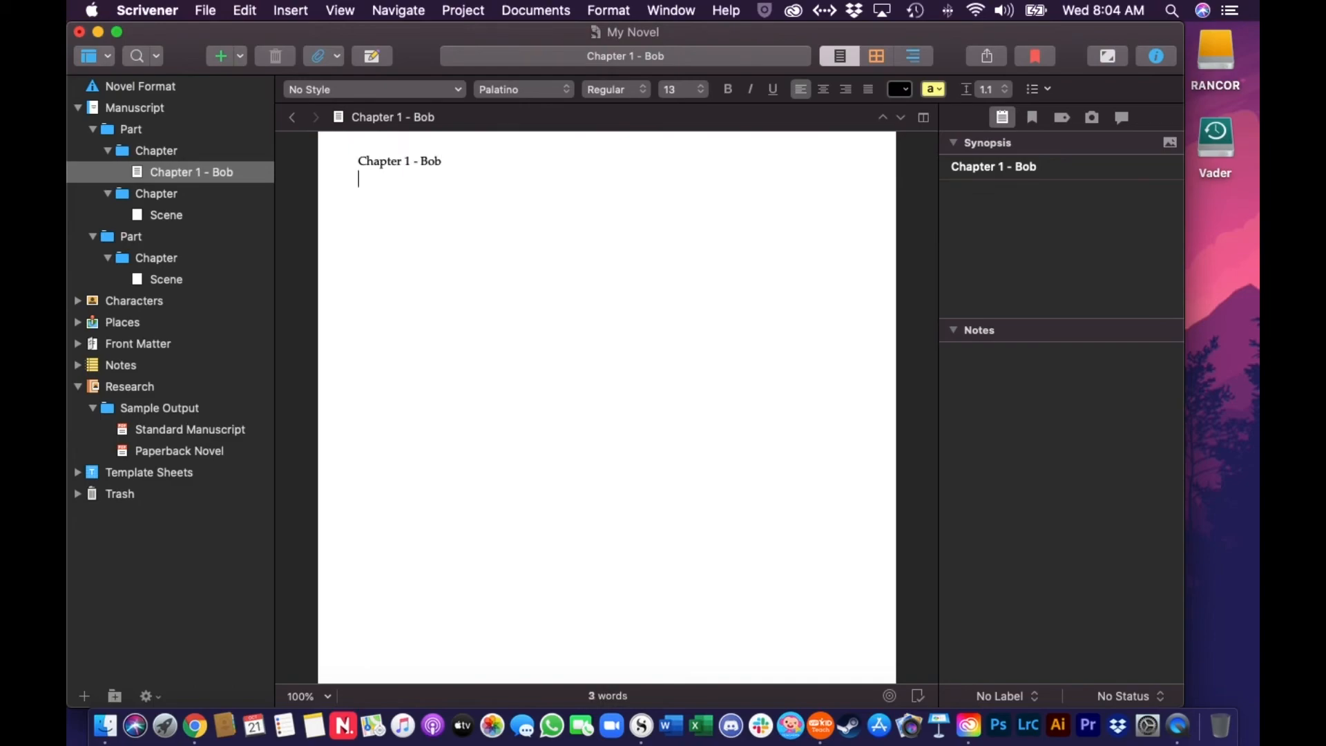
text(Bob was writing )
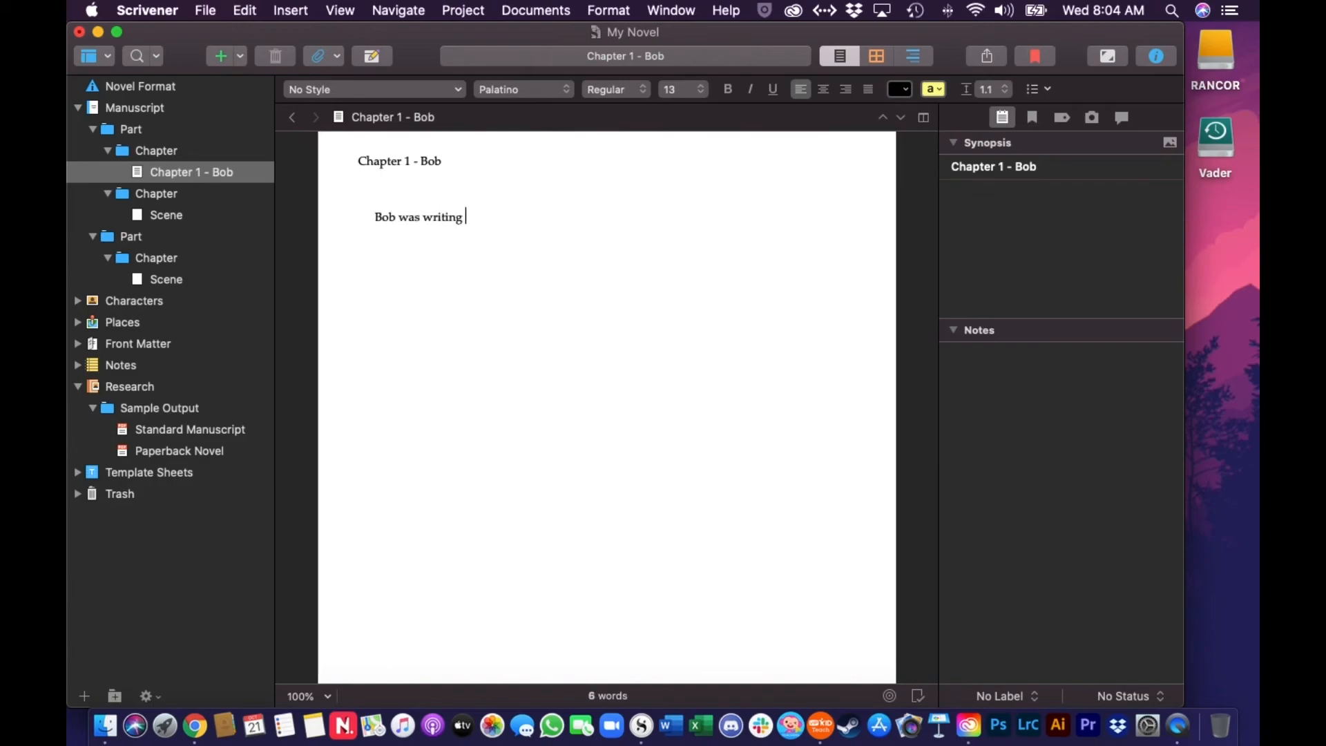
text(his own novel. It was n)
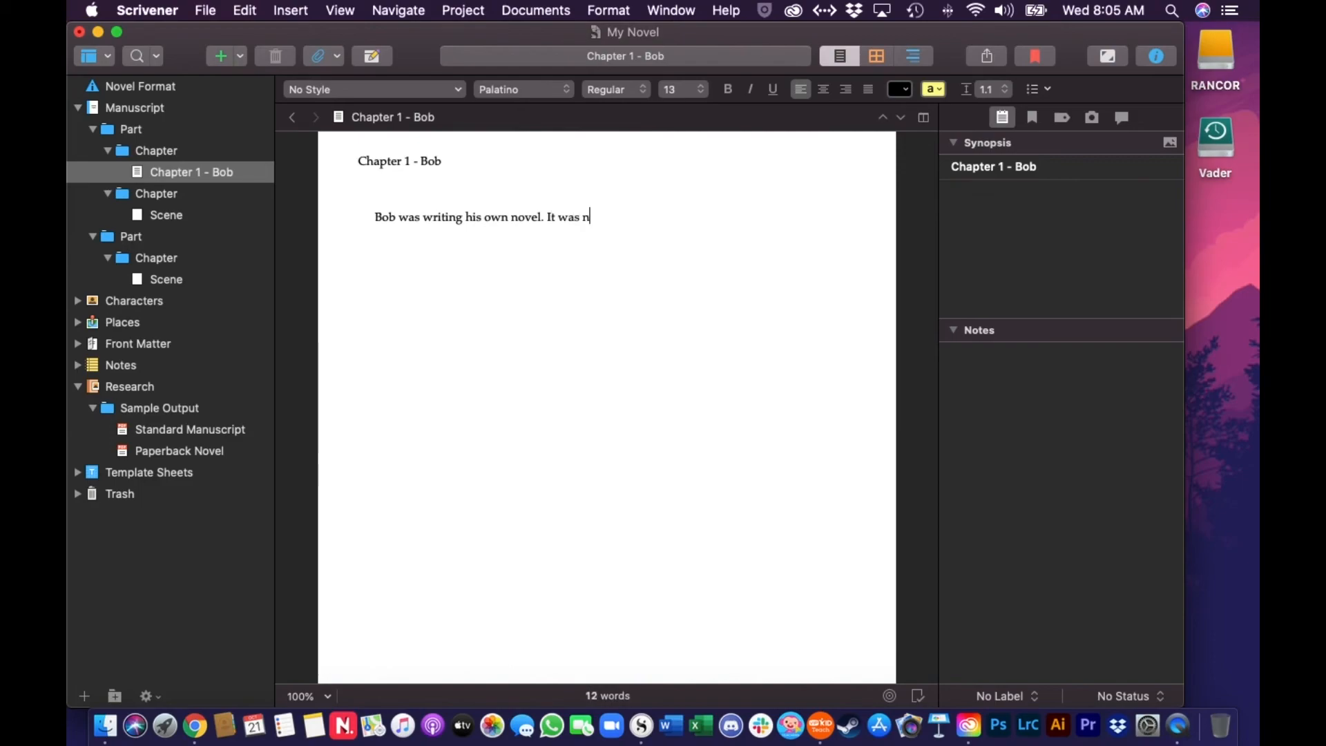
text(ot for the faint of heart.)
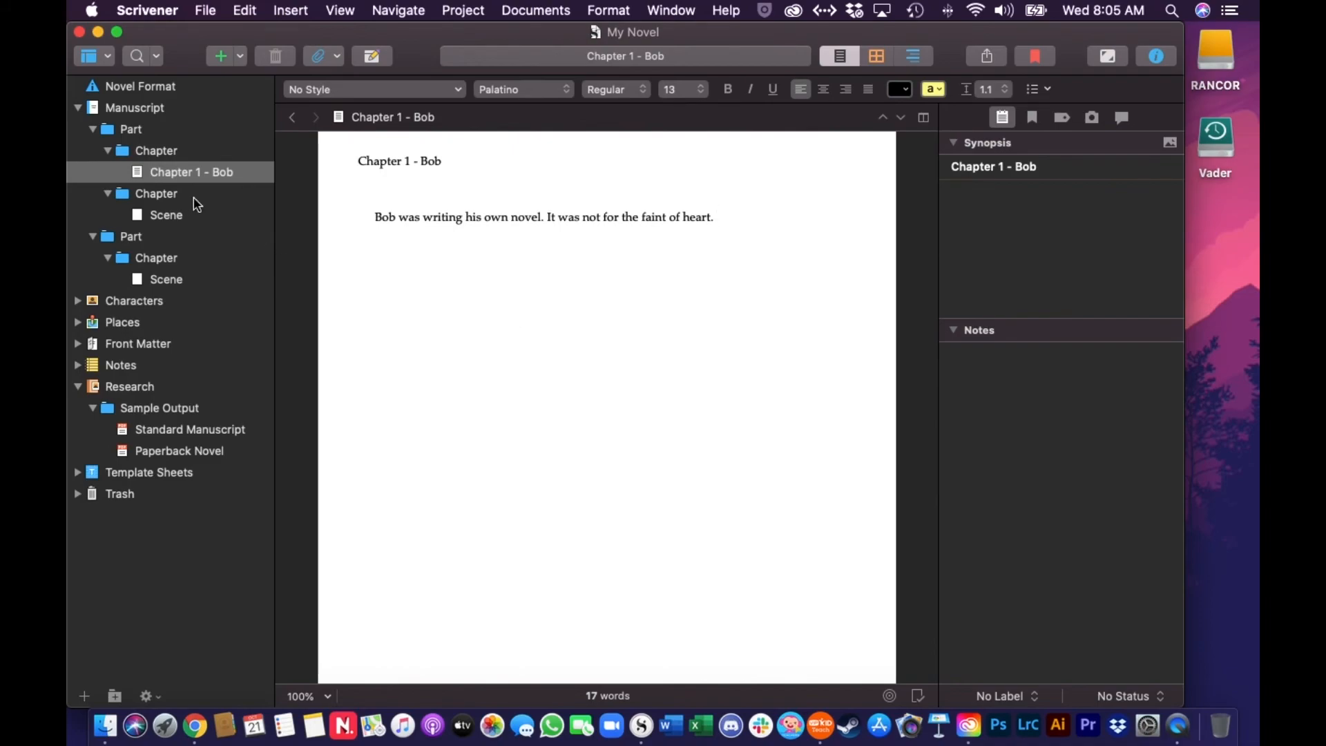
Set the section type of the scene in the second chapter to Chapter.
click(160, 199)
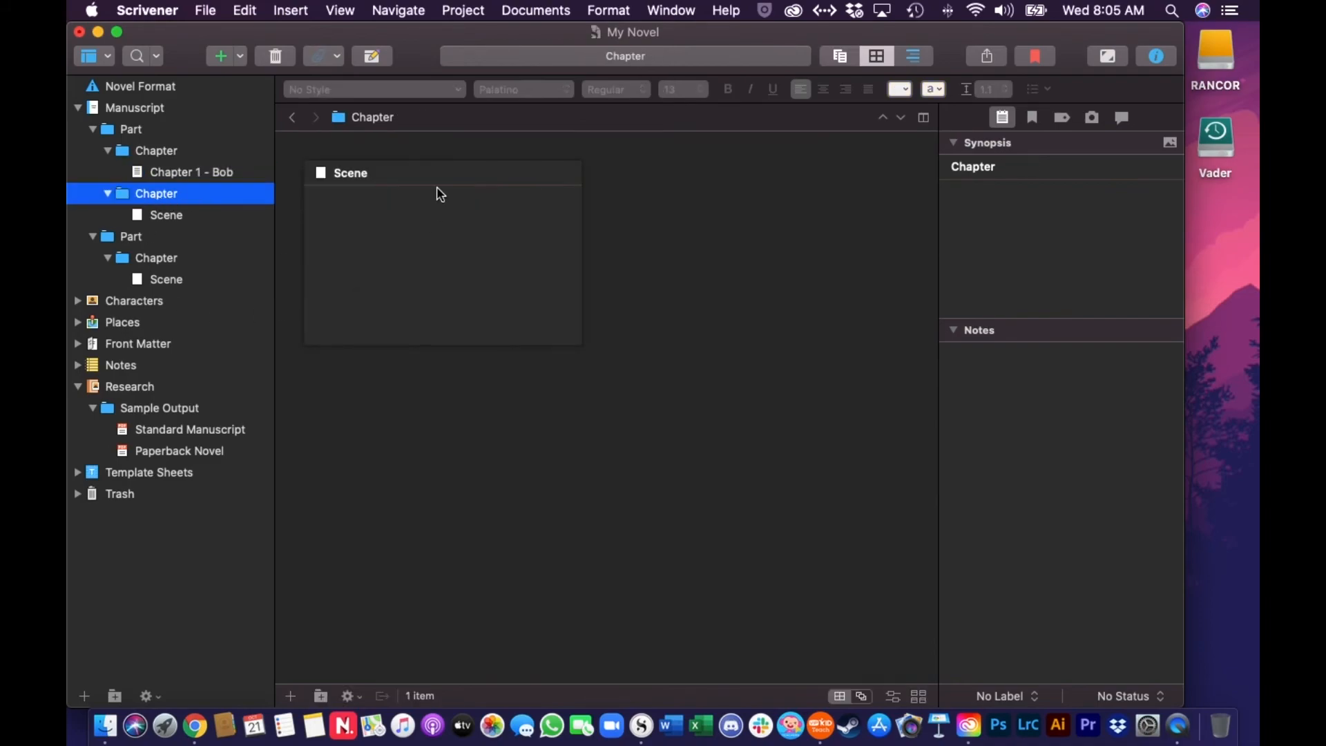
right_click(425, 209)
click(395, 237)
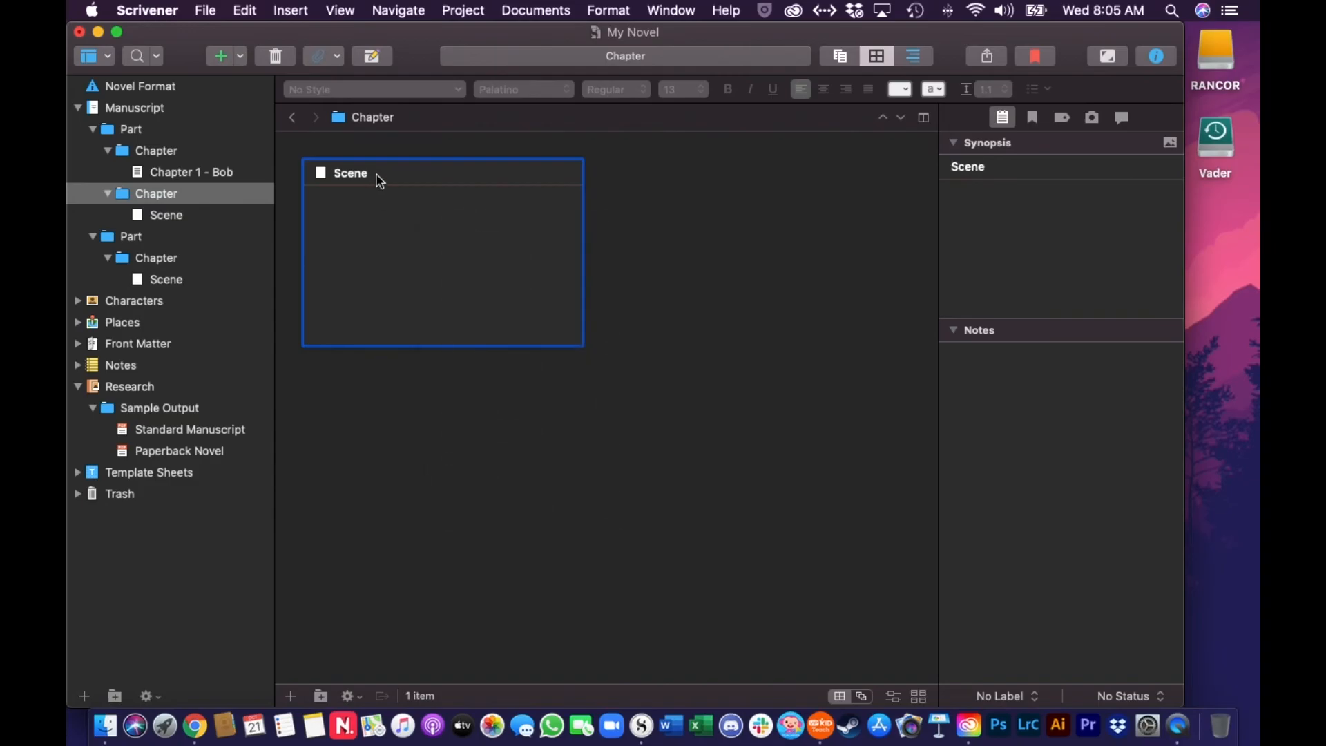
right_click(376, 217)
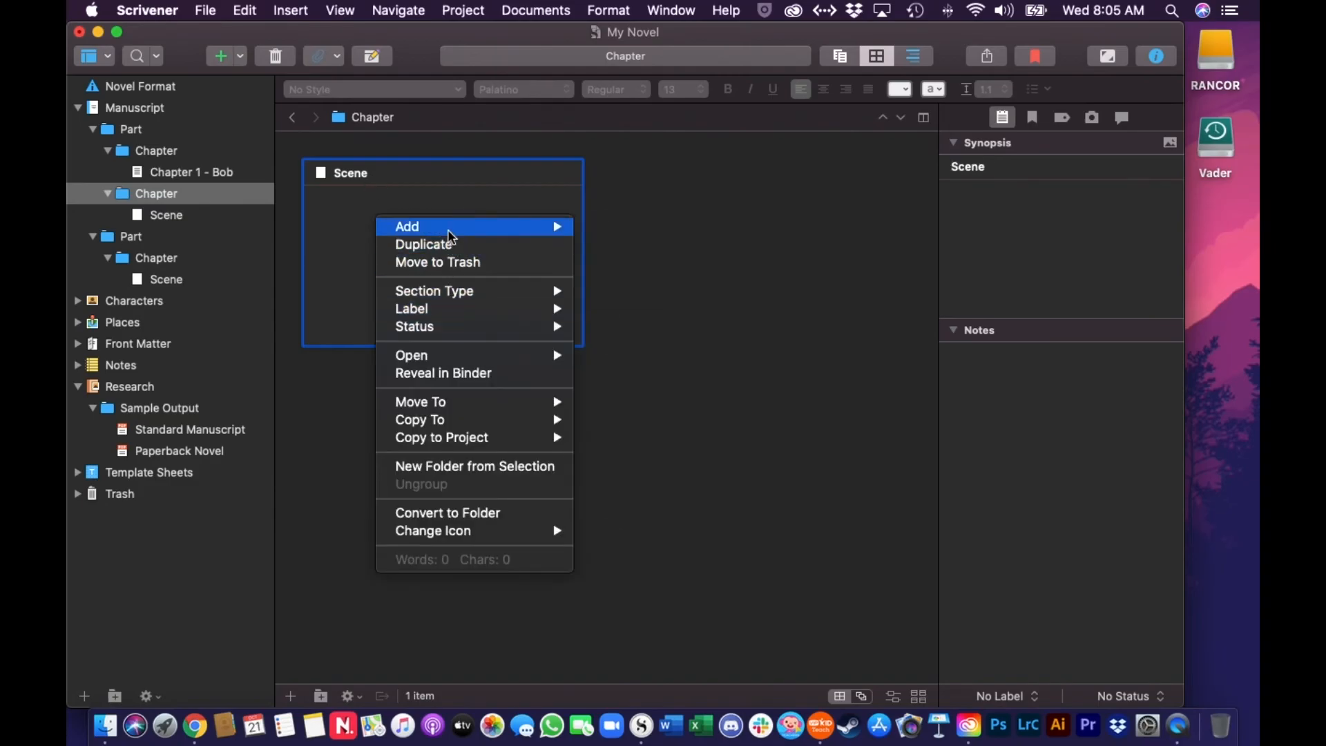
mouse_move(453, 297)
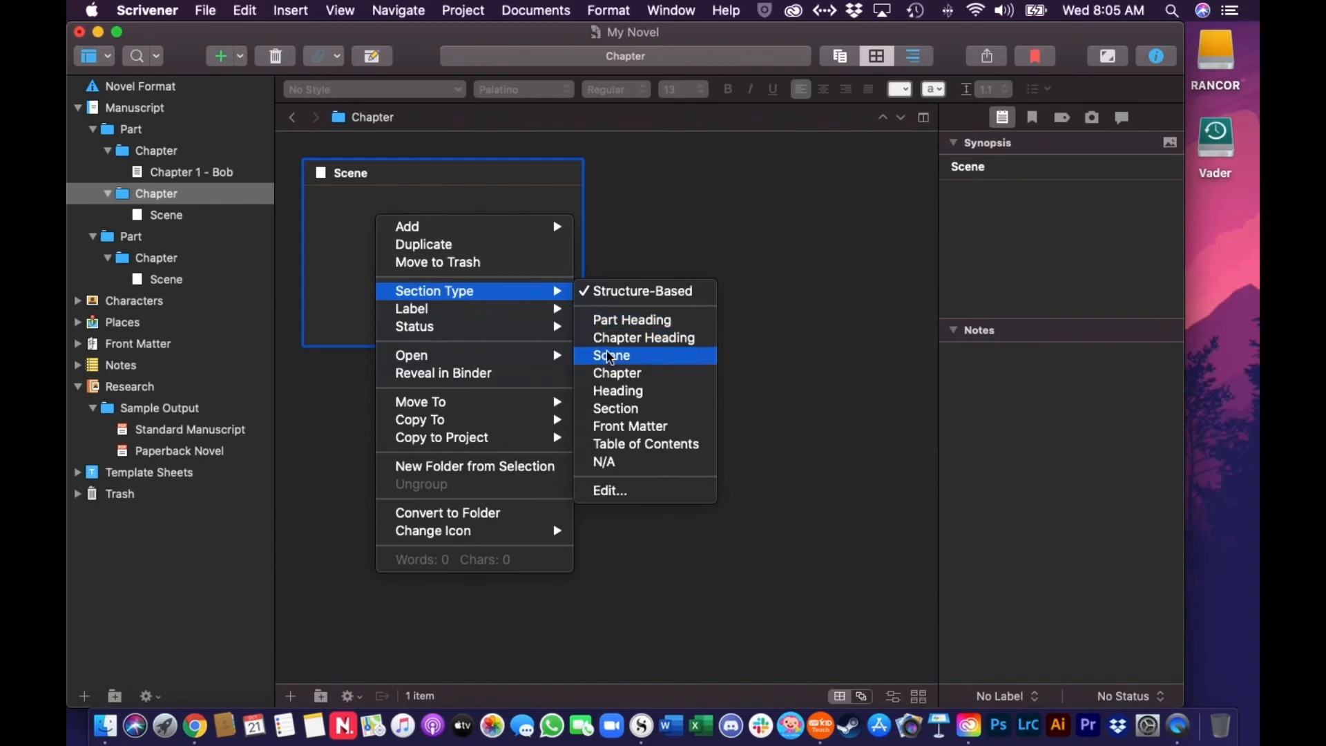
click(643, 379)
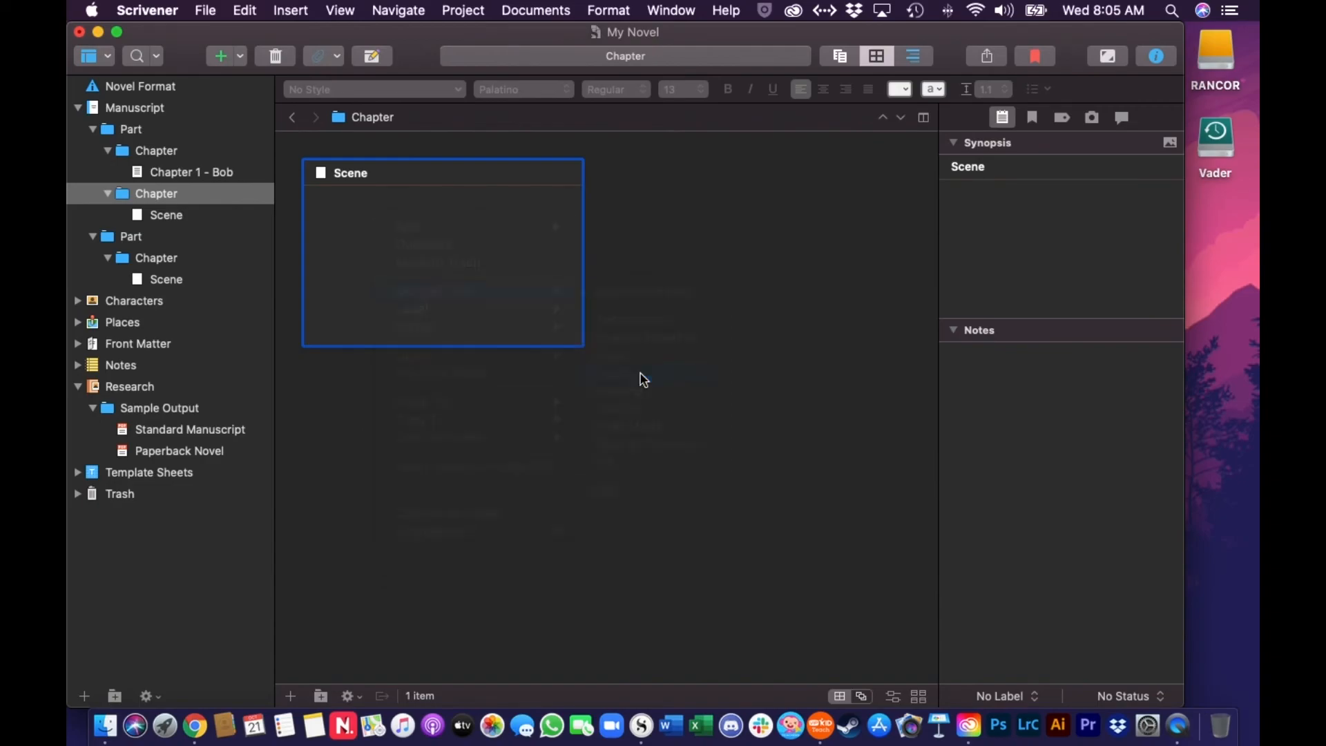
Set the section type of the Chapter 1 - Bob document to Chapter.
click(196, 171)
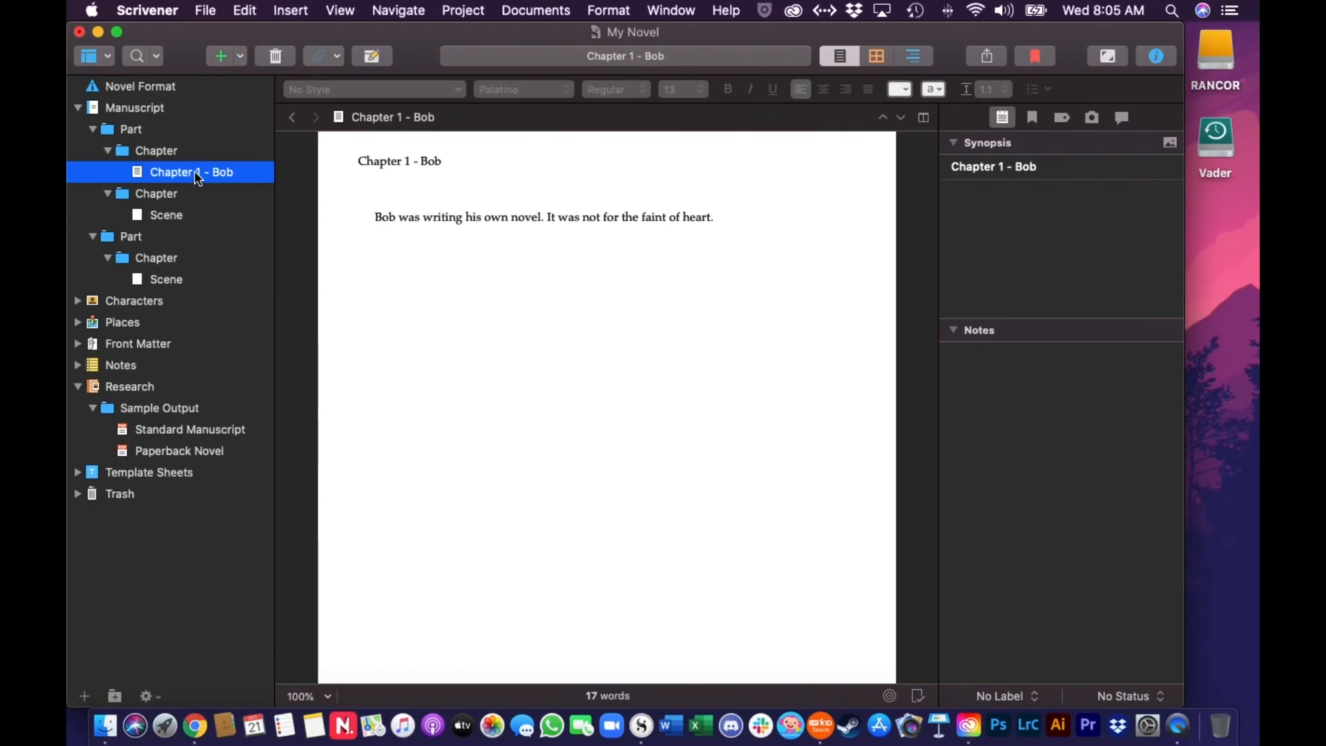
click(156, 151)
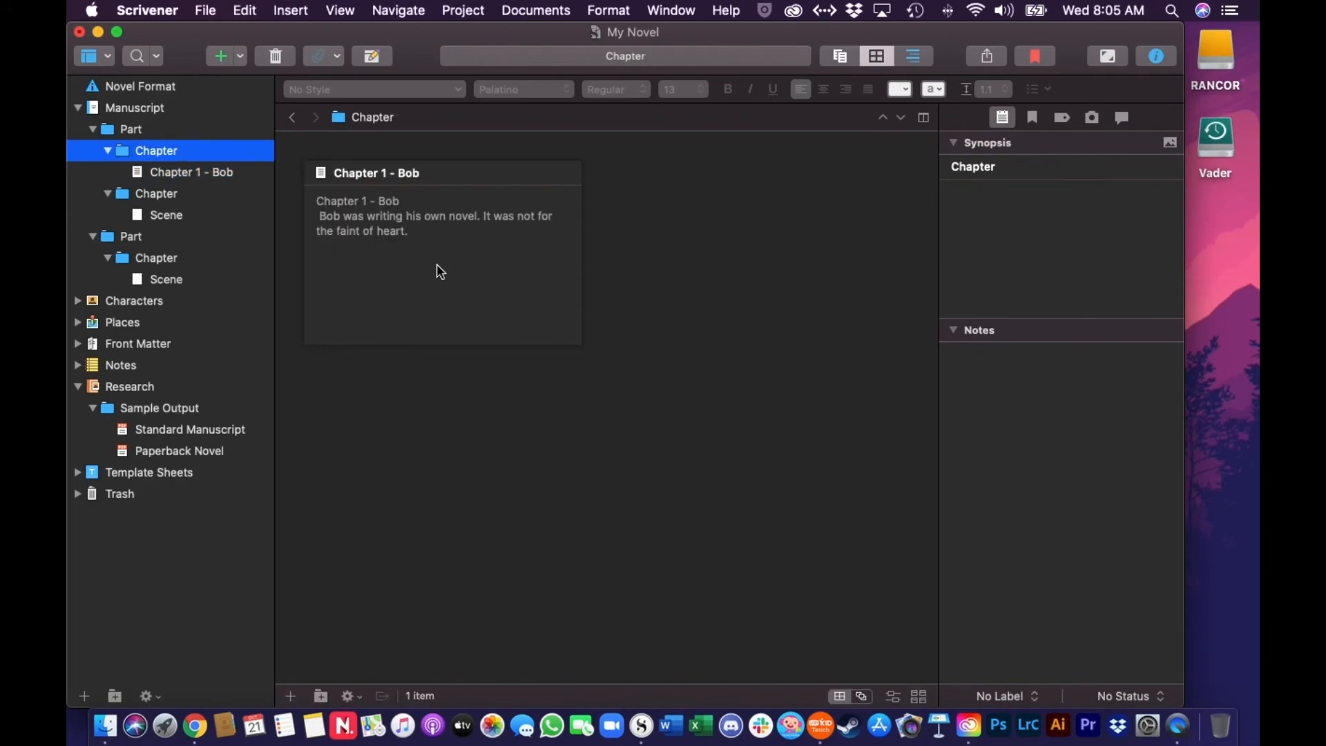
right_click(439, 273)
mouse_move(482, 285)
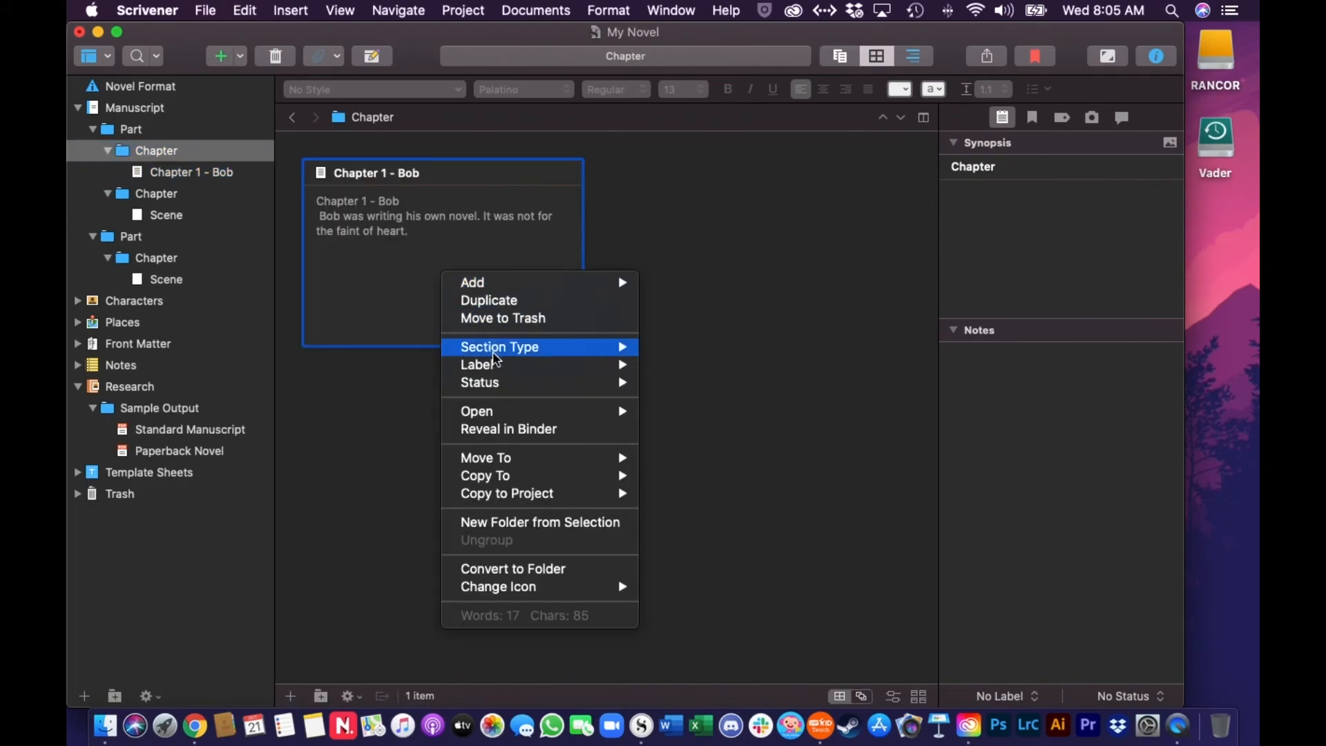
mouse_move(509, 365)
mouse_move(587, 349)
click(709, 434)
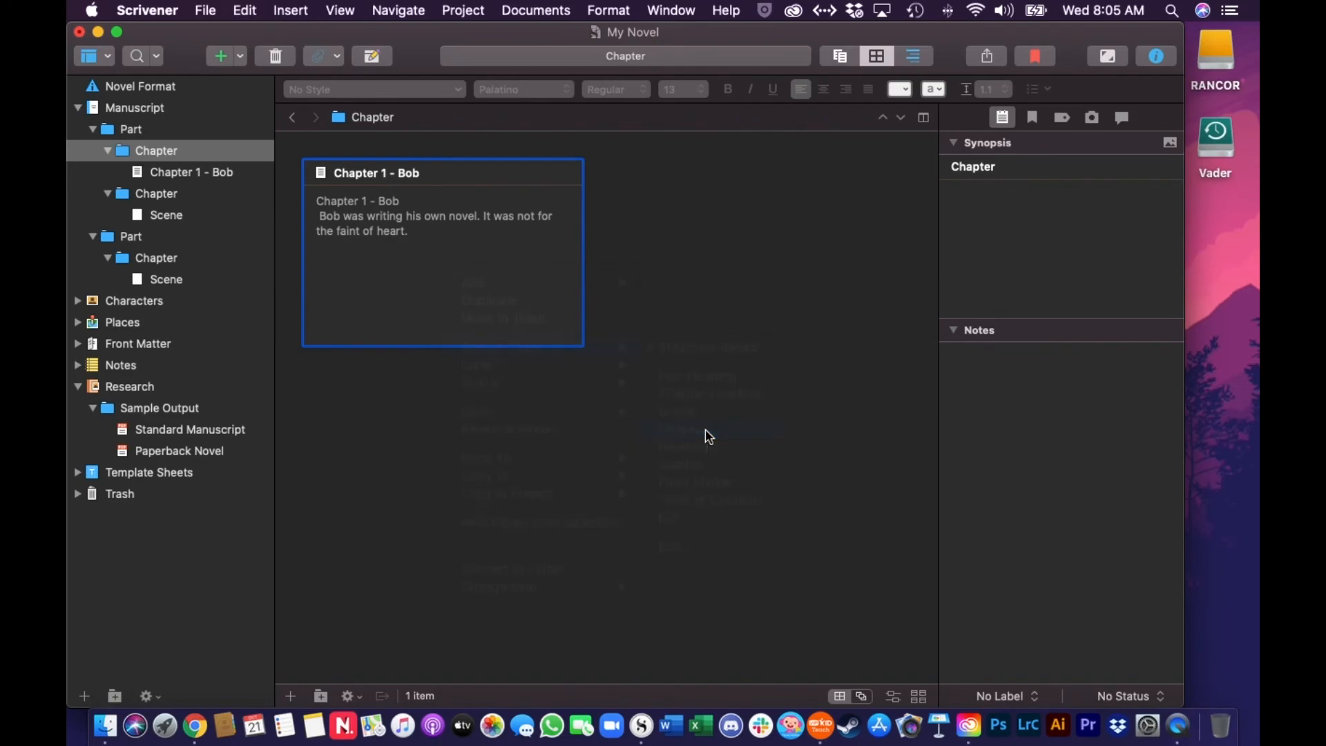
Check the second chapter folder and its scene, including the options offered for the scene's title.
click(156, 197)
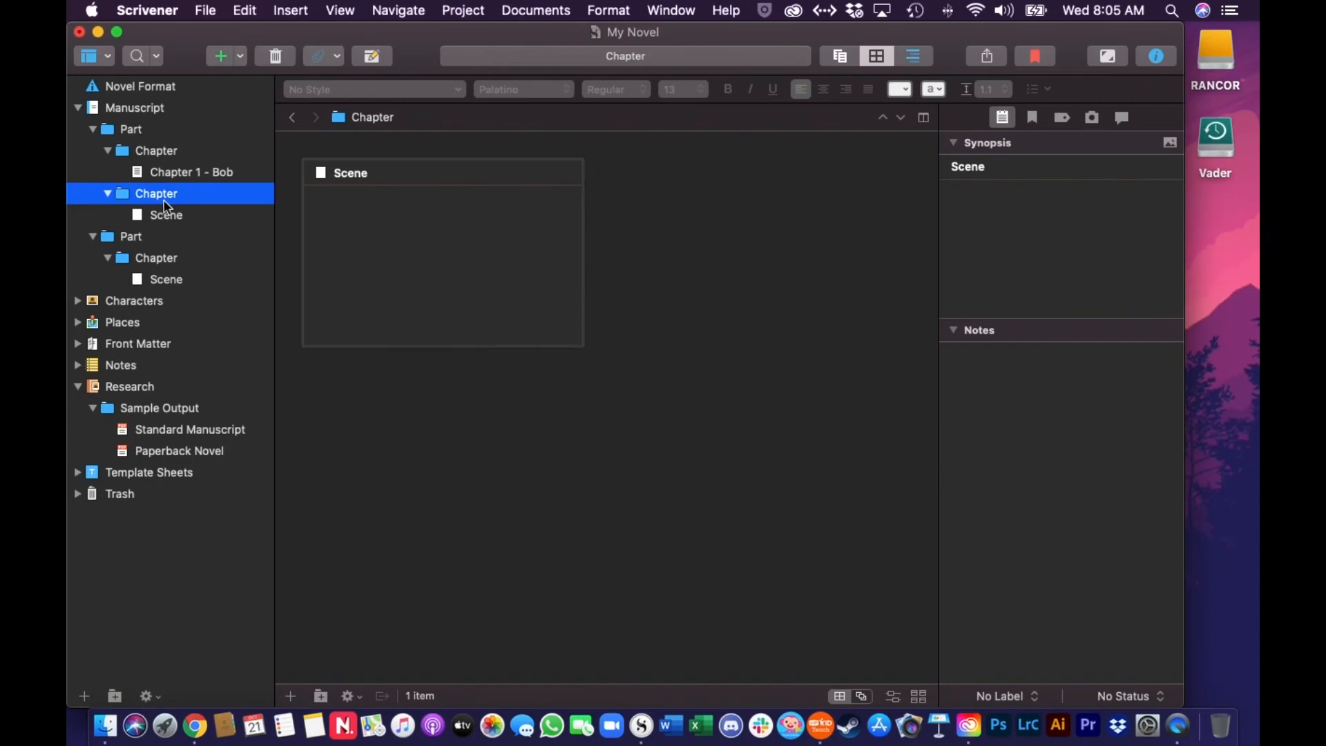
click(166, 214)
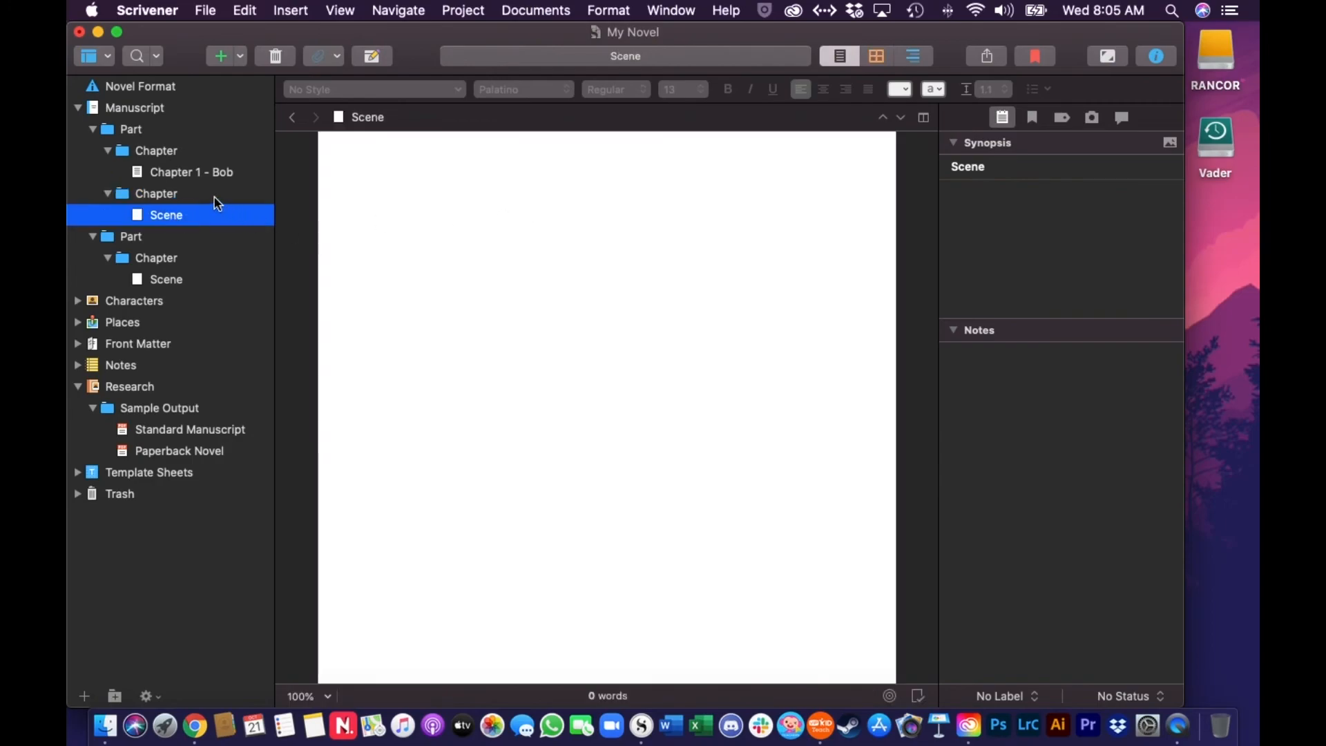
click(190, 194)
click(174, 215)
click(363, 119)
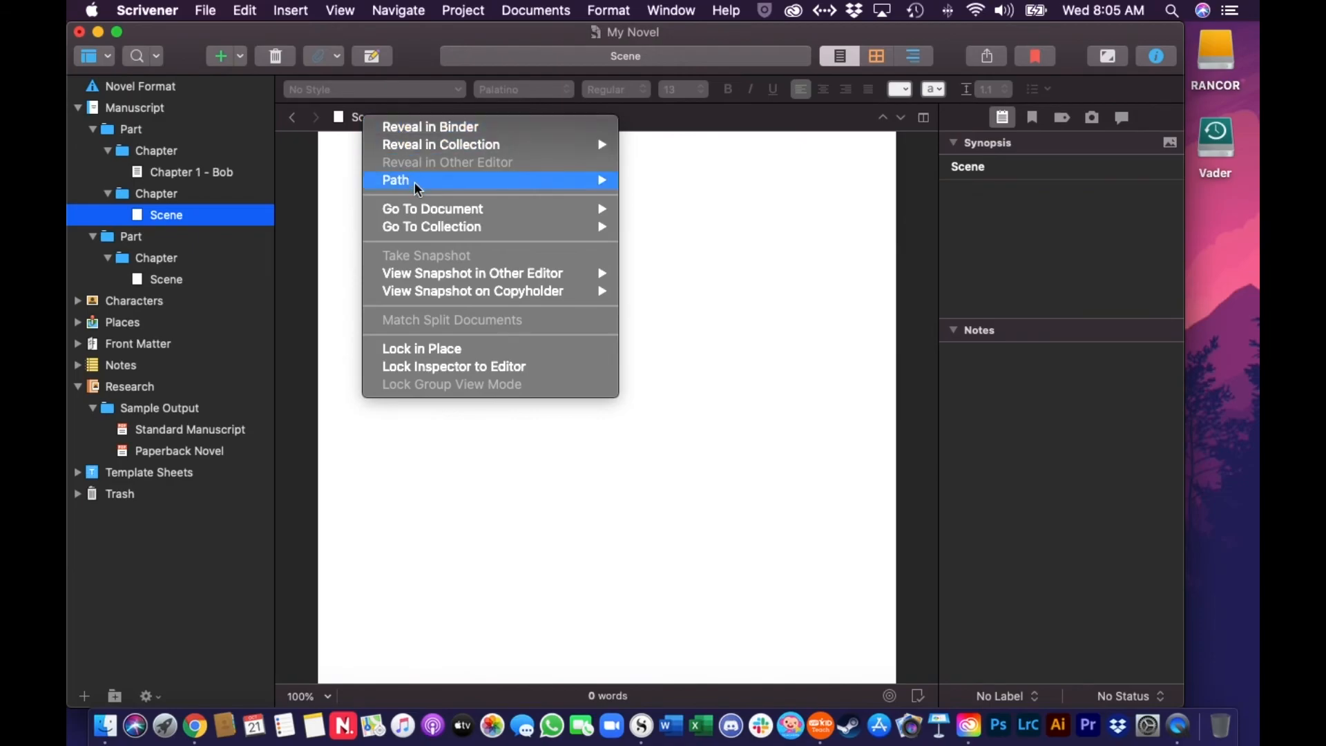
click(160, 197)
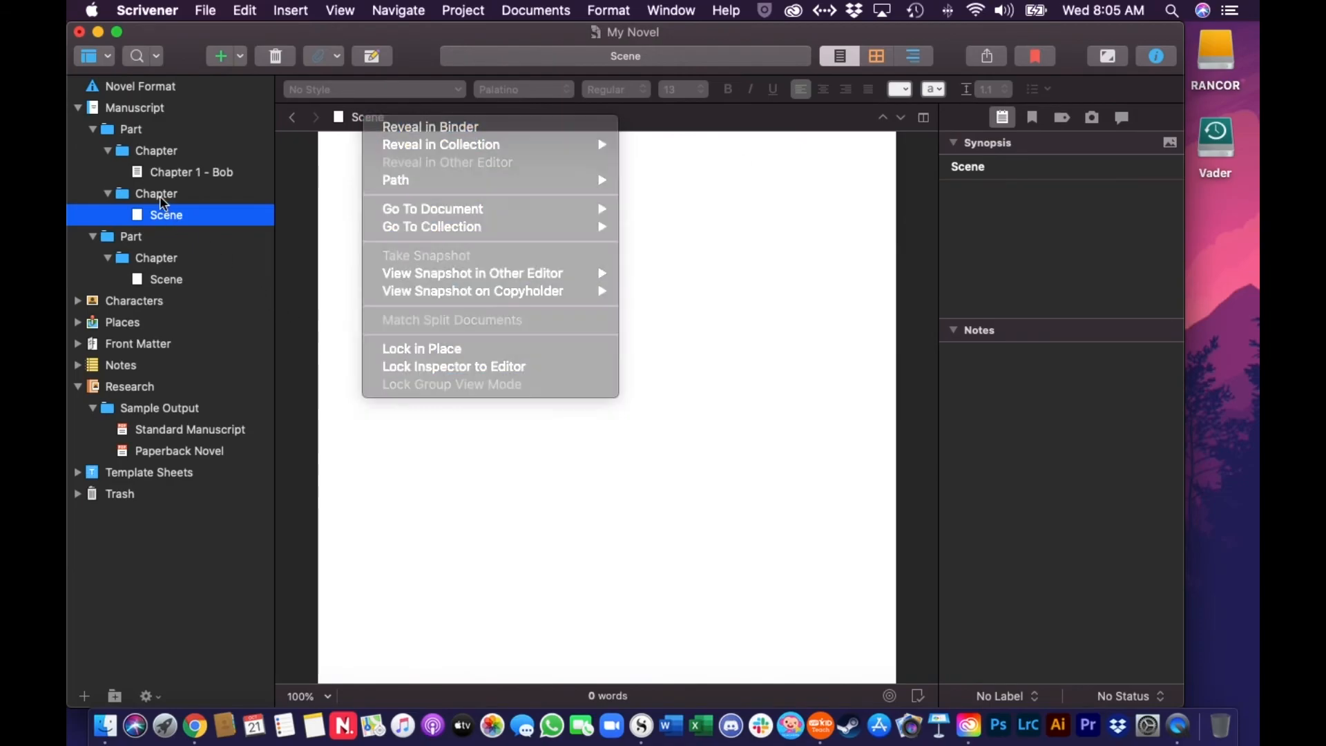
Move the second chapter's only scene to the trash.
click(236, 200)
right_click(436, 236)
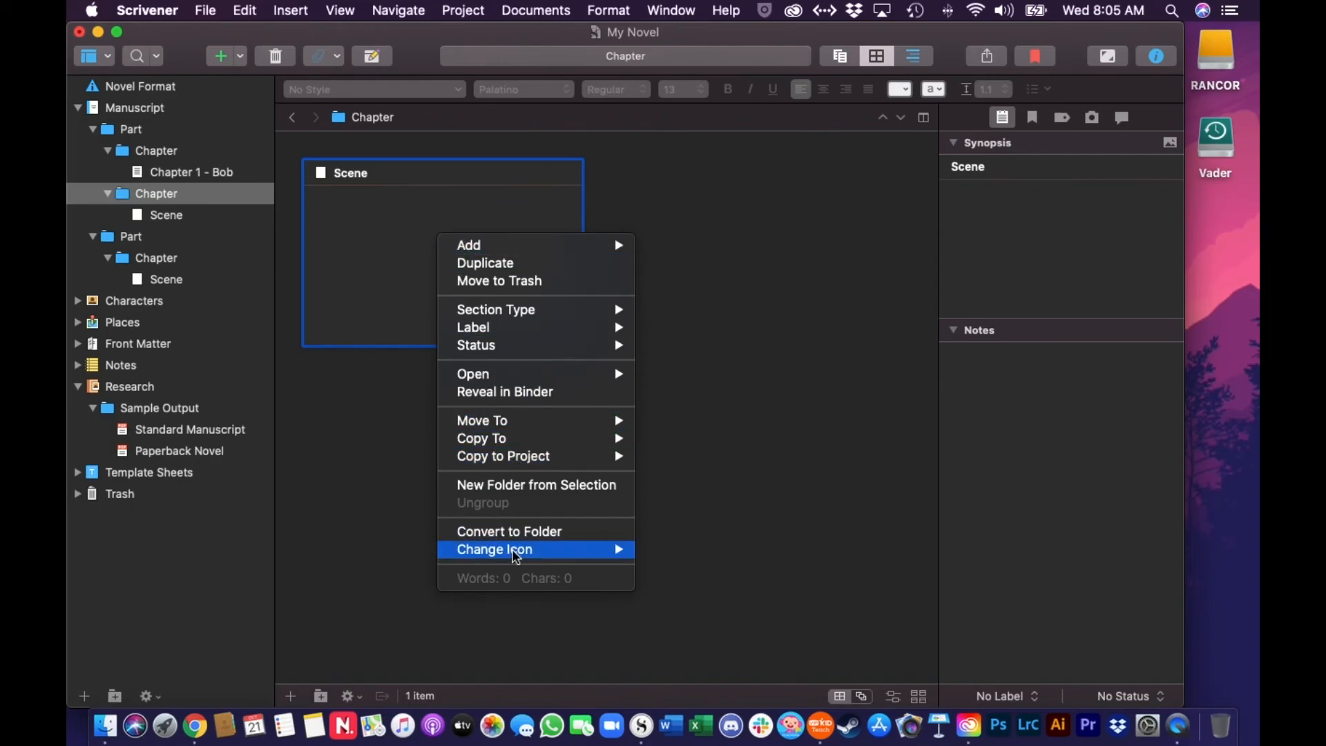
mouse_move(523, 557)
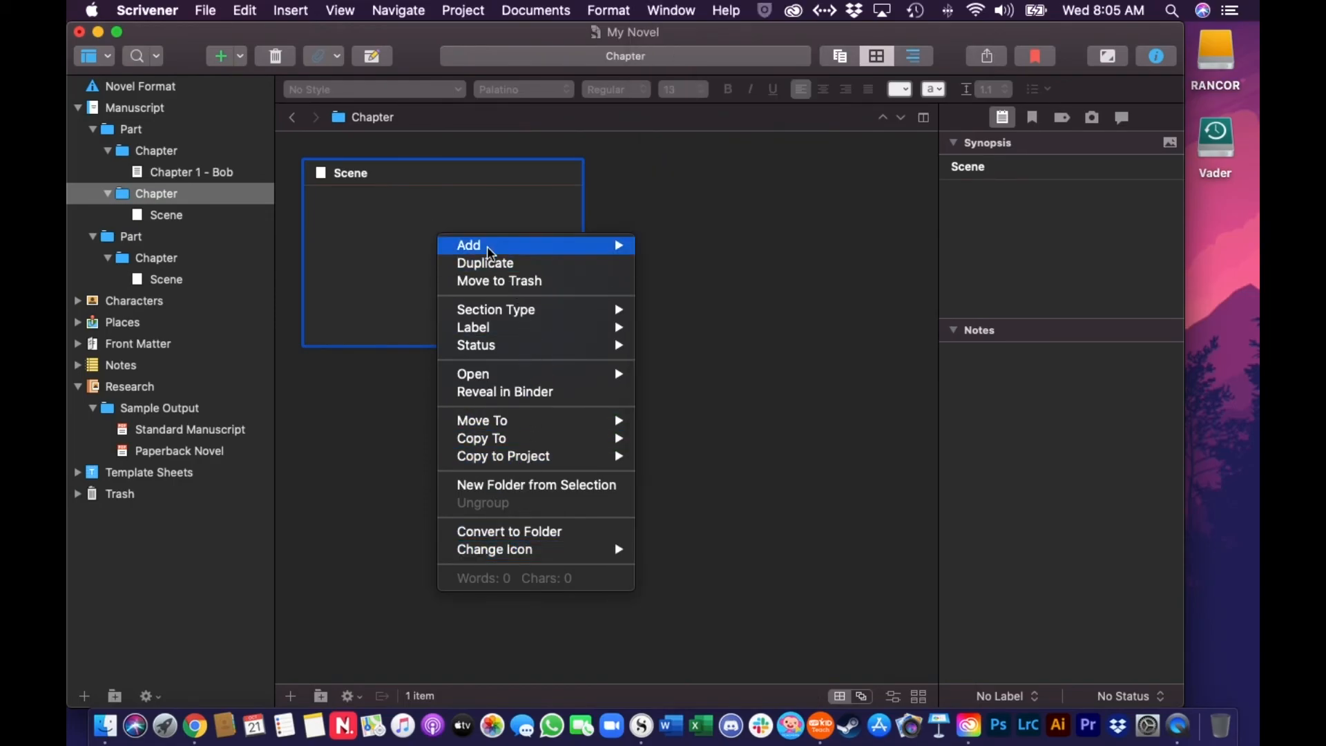
click(511, 280)
Add a new text document titled "Chapter 2 - Mary" to the second chapter folder.
right_click(407, 220)
mouse_move(456, 231)
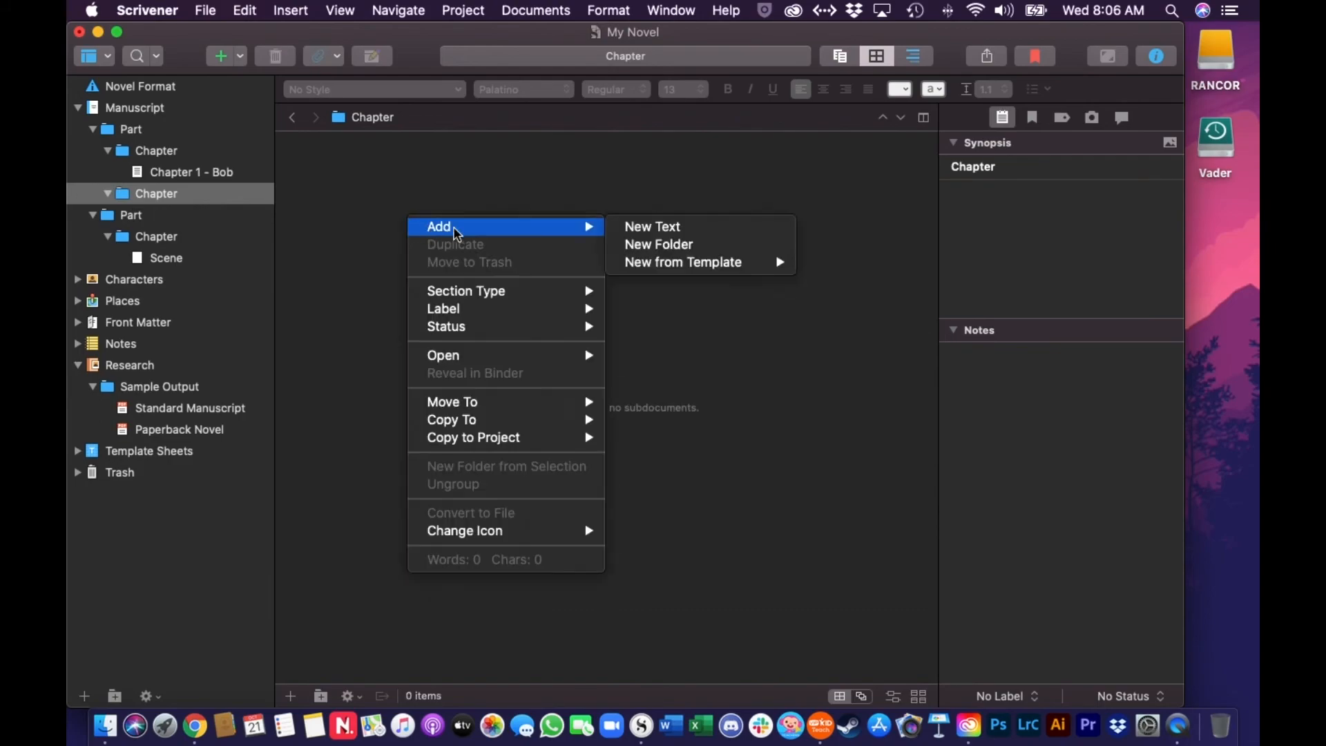
click(646, 228)
text(chapter )
text(2 - mary)
key(BackSpace)
key(BackSpace)
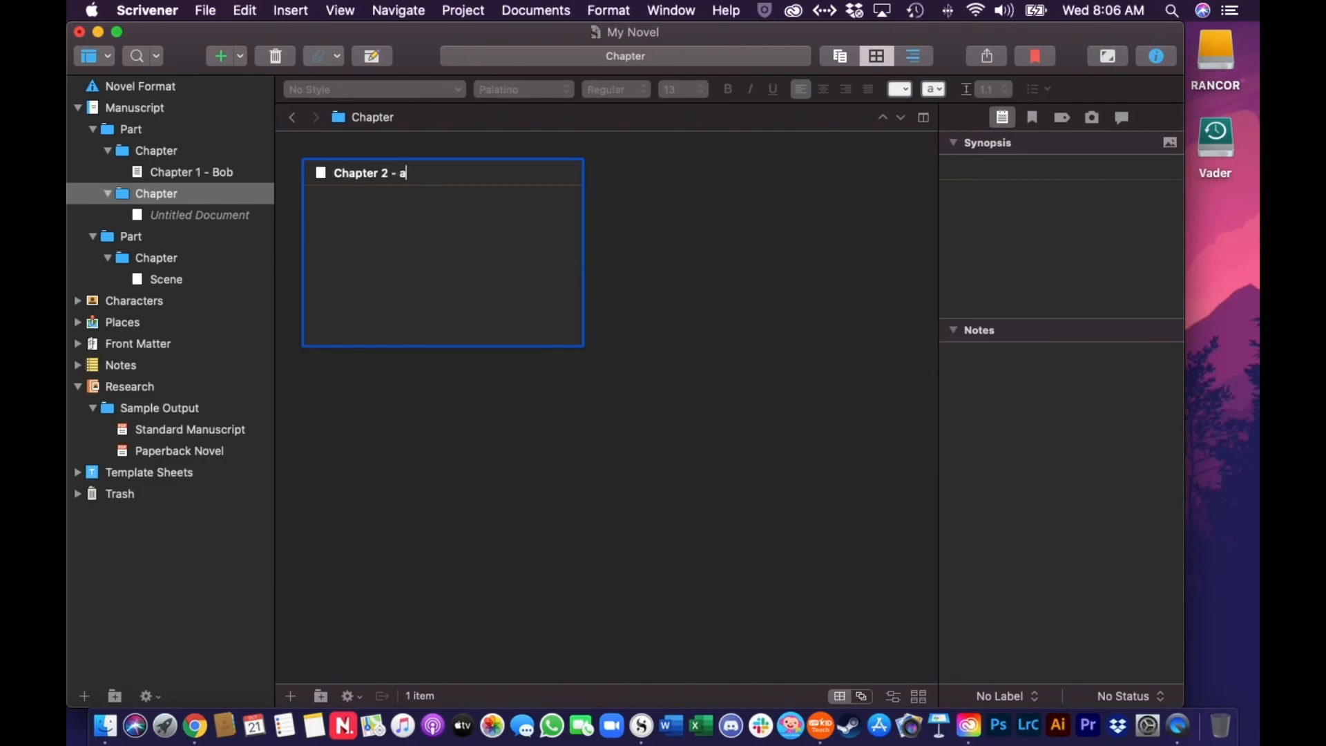
text(Mary)
click(803, 221)
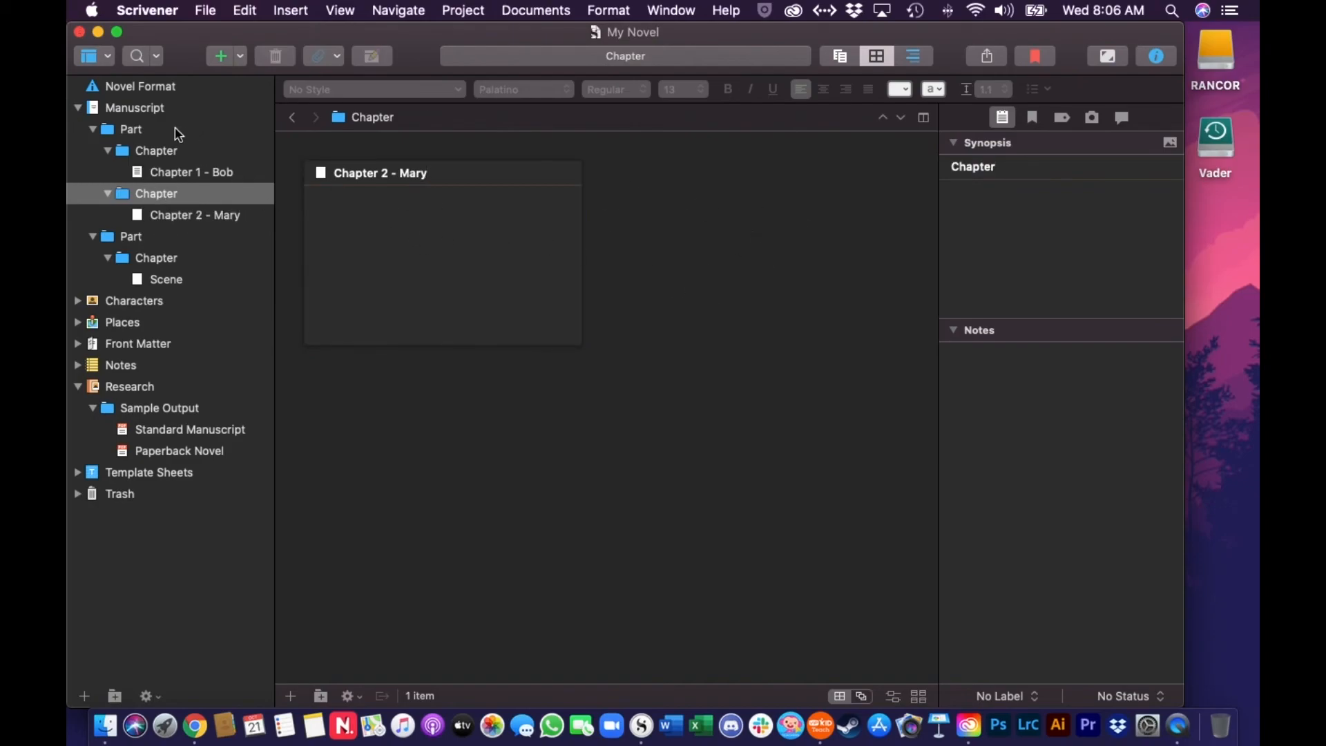
Add a new folder inside the second chapter and move it to the beginning of the first part.
right_click(670, 234)
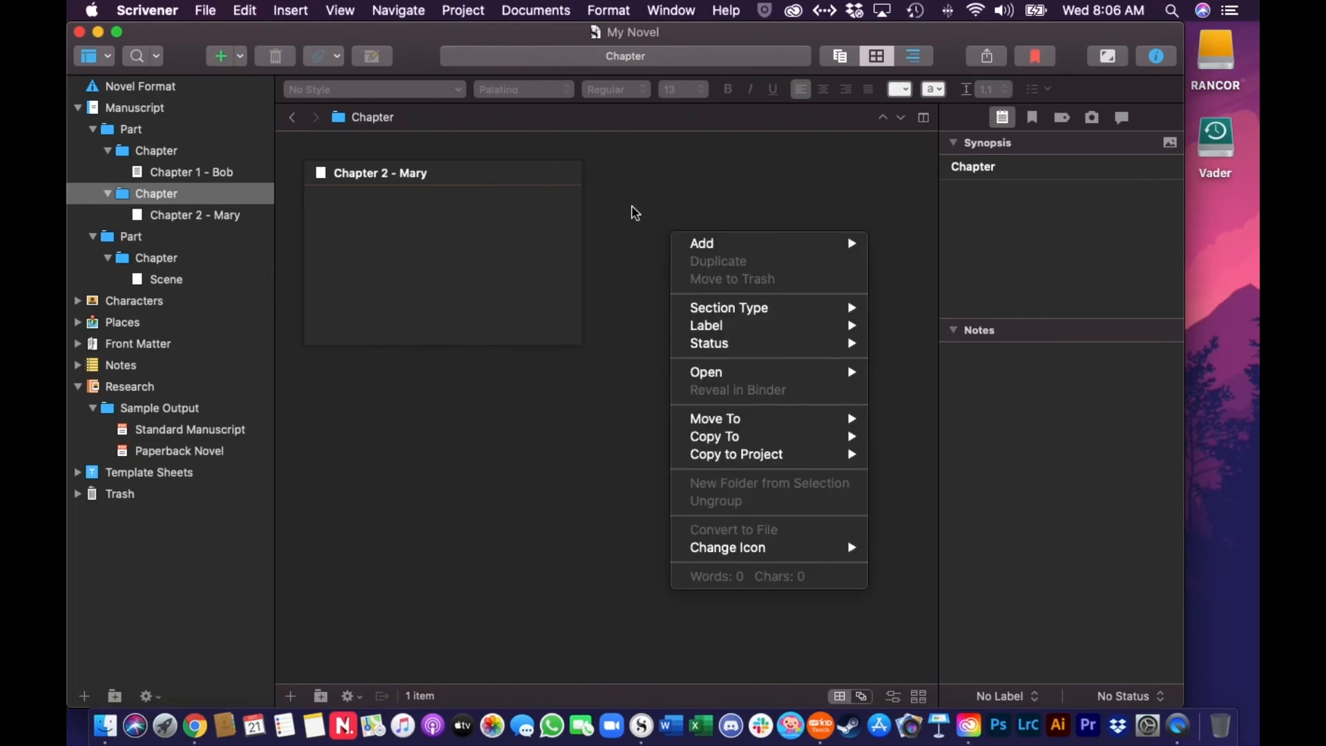
mouse_move(682, 243)
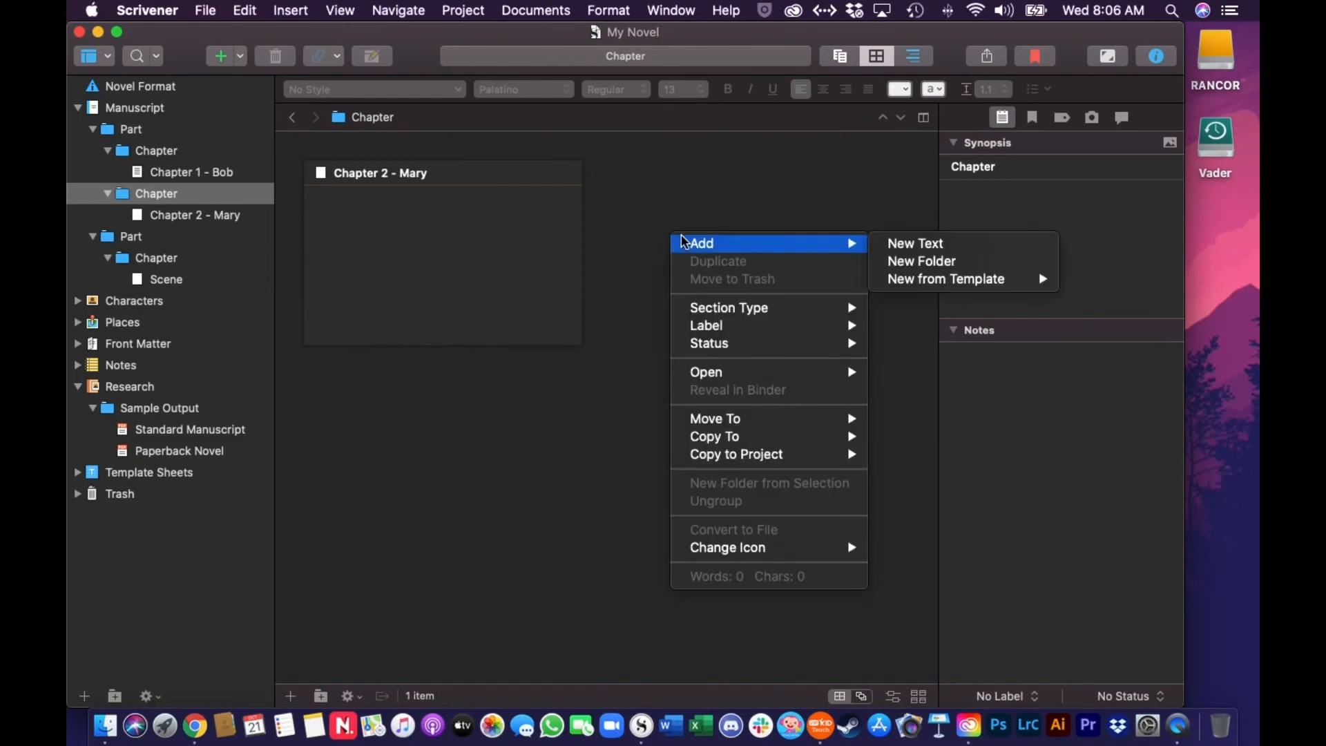
click(948, 266)
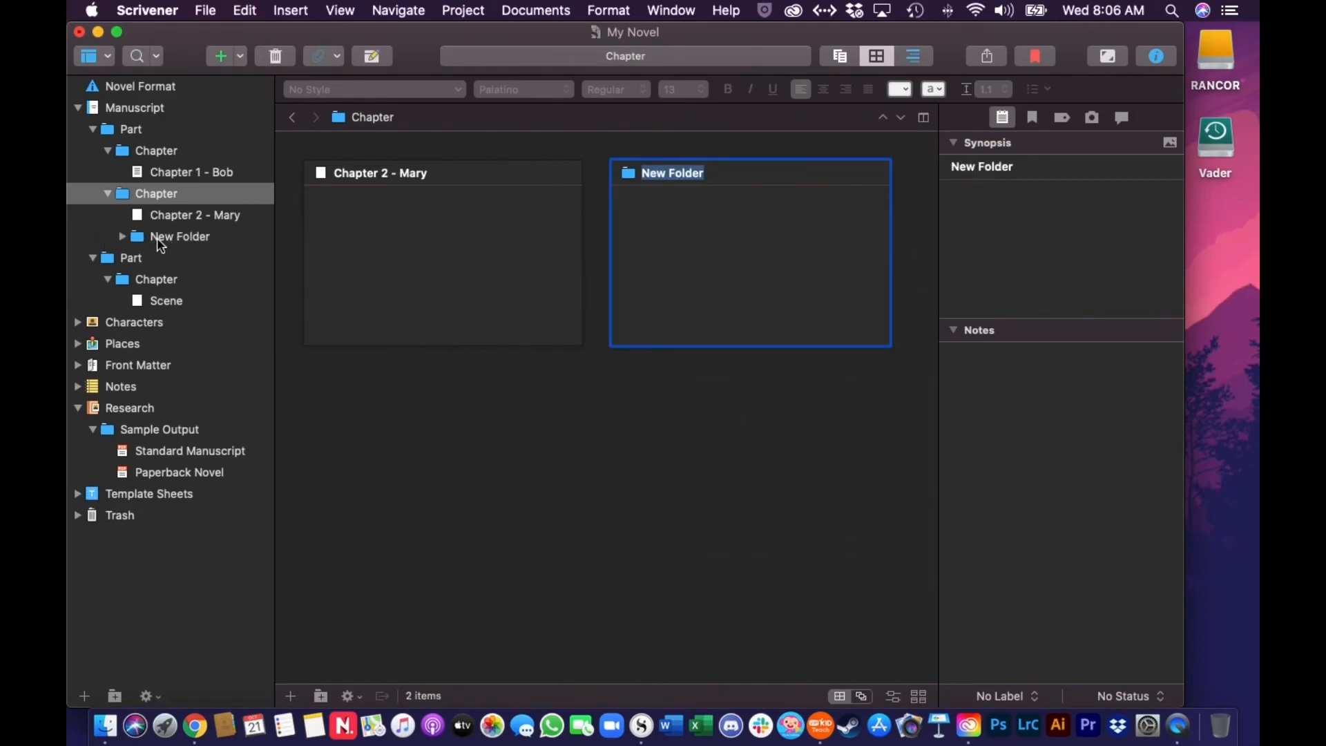
click(696, 221)
click(746, 457)
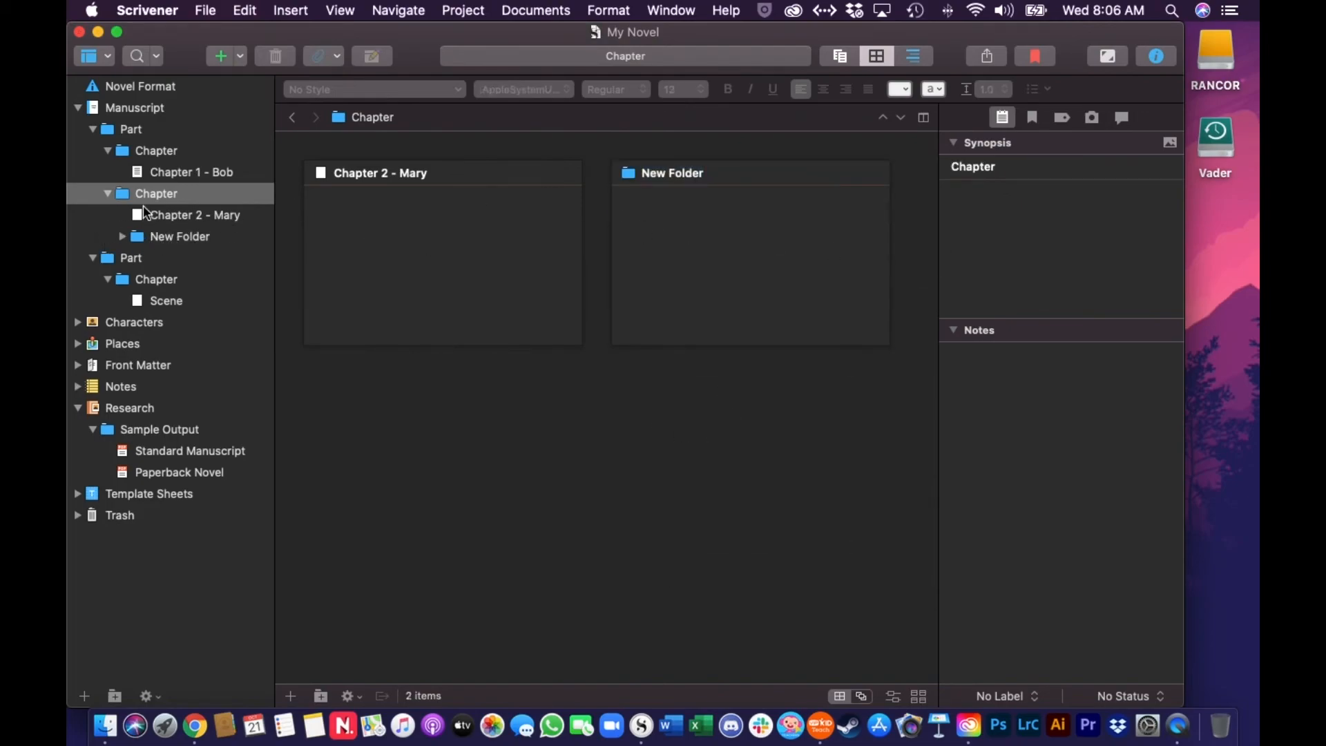
click(163, 239)
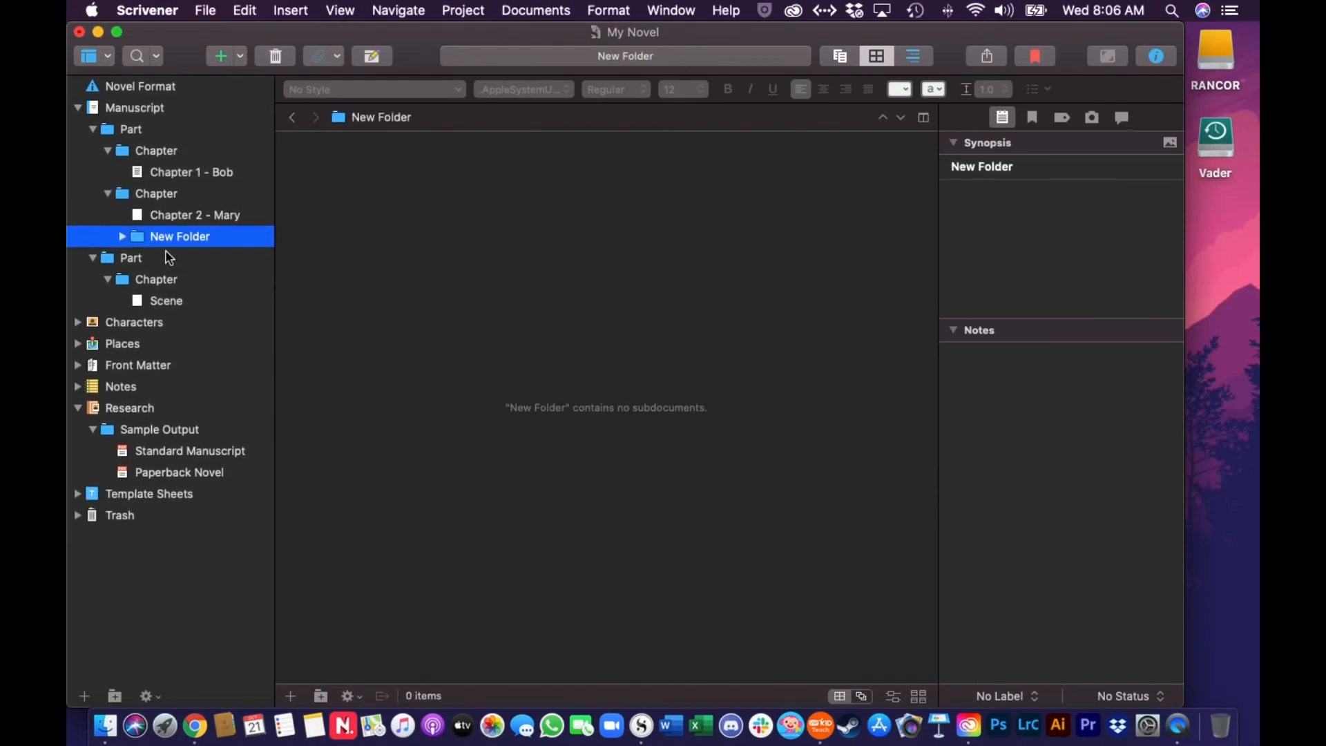
drag(169, 238, 117, 141)
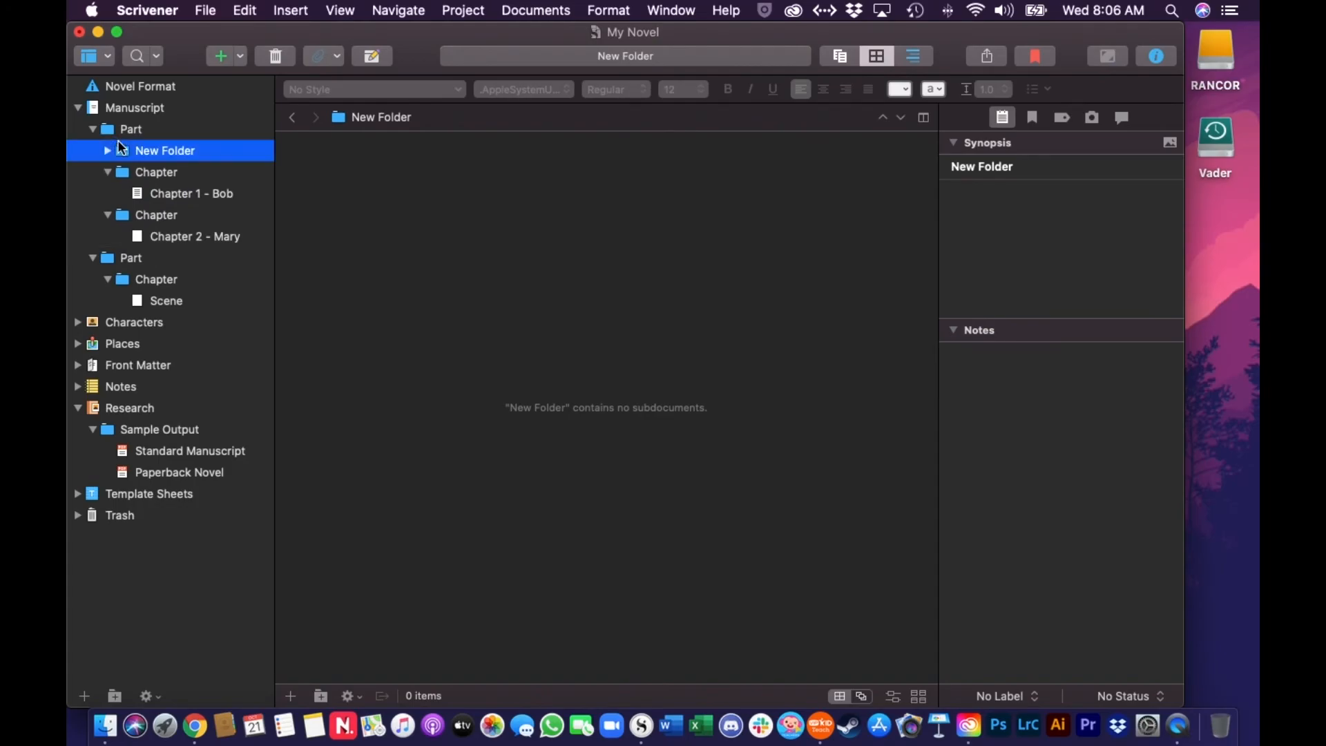
Rename the new folder at the start of the first part as Prologue.
right_click(163, 157)
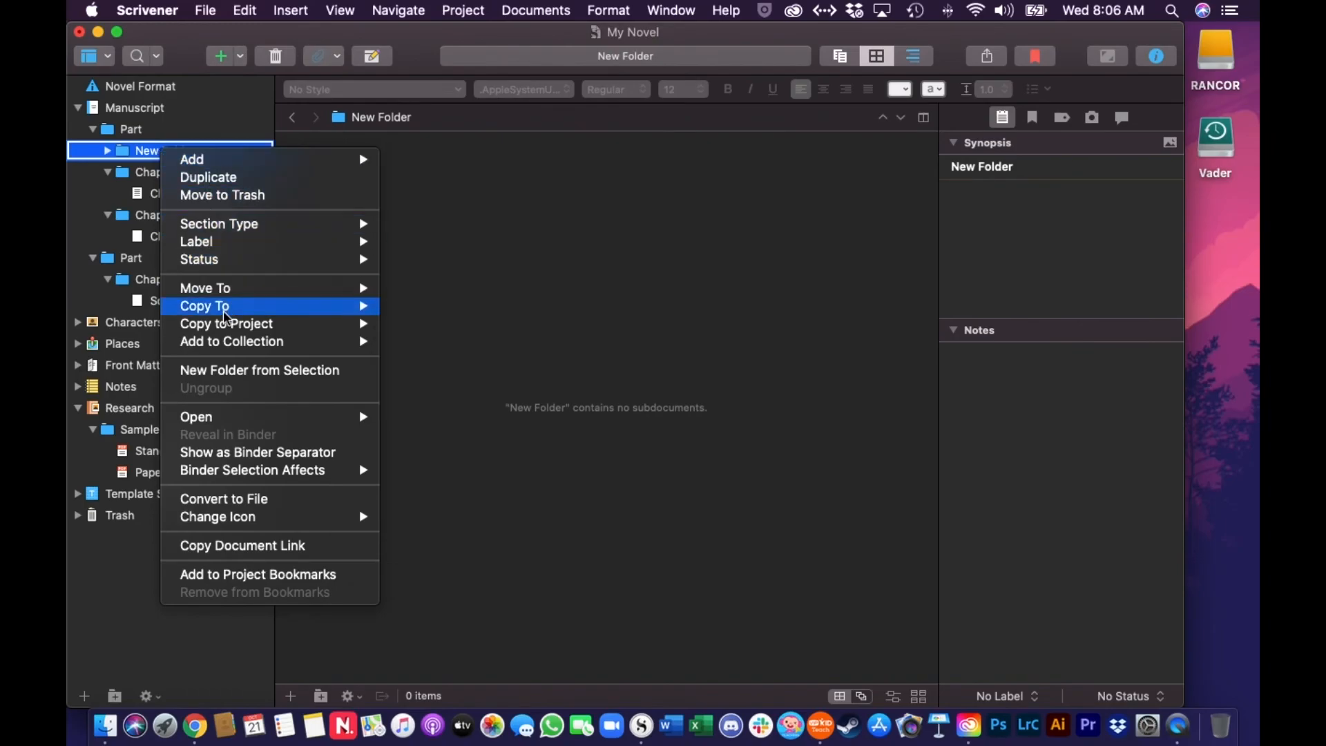
click(652, 264)
click(168, 150)
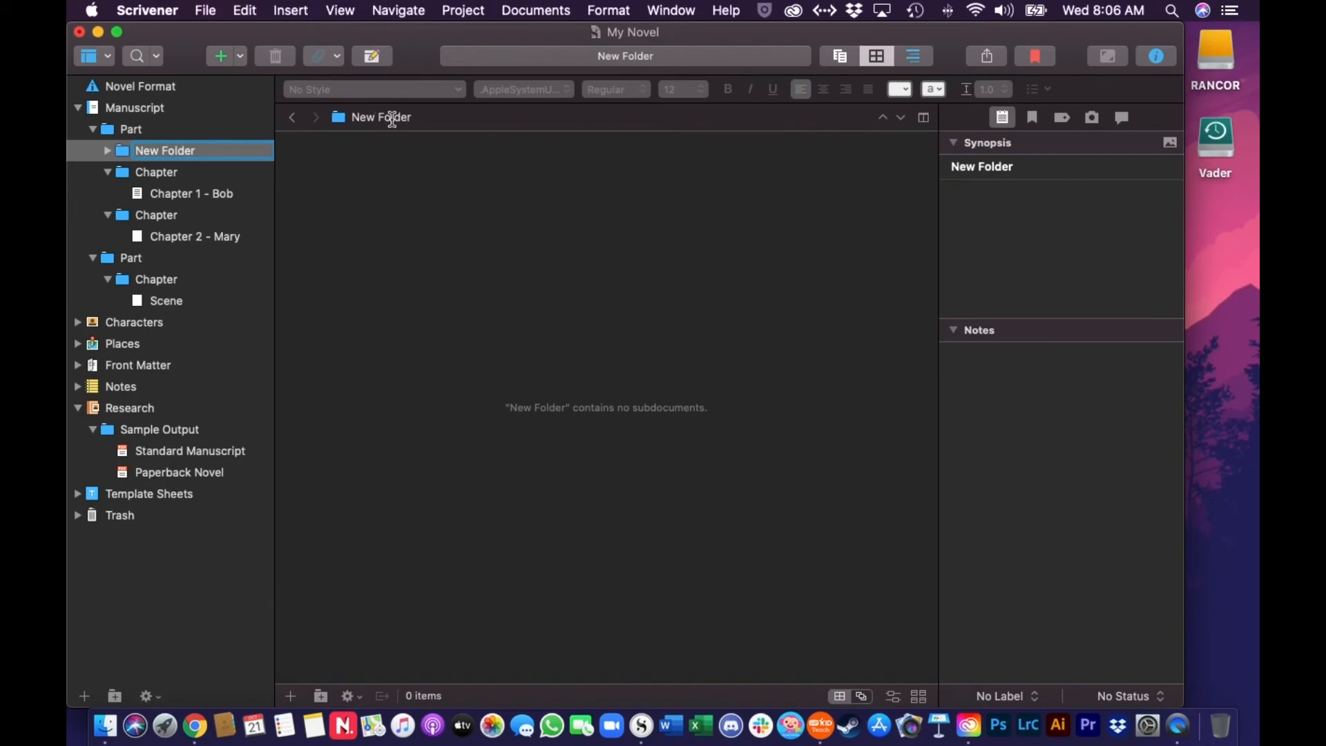
click(418, 117)
key(BackSpace)
key(BackSpace)
key(BackSpace)
key(BackSpace)
key(BackSpace)
key(BackSpace)
text(Prologu)
key(Return)
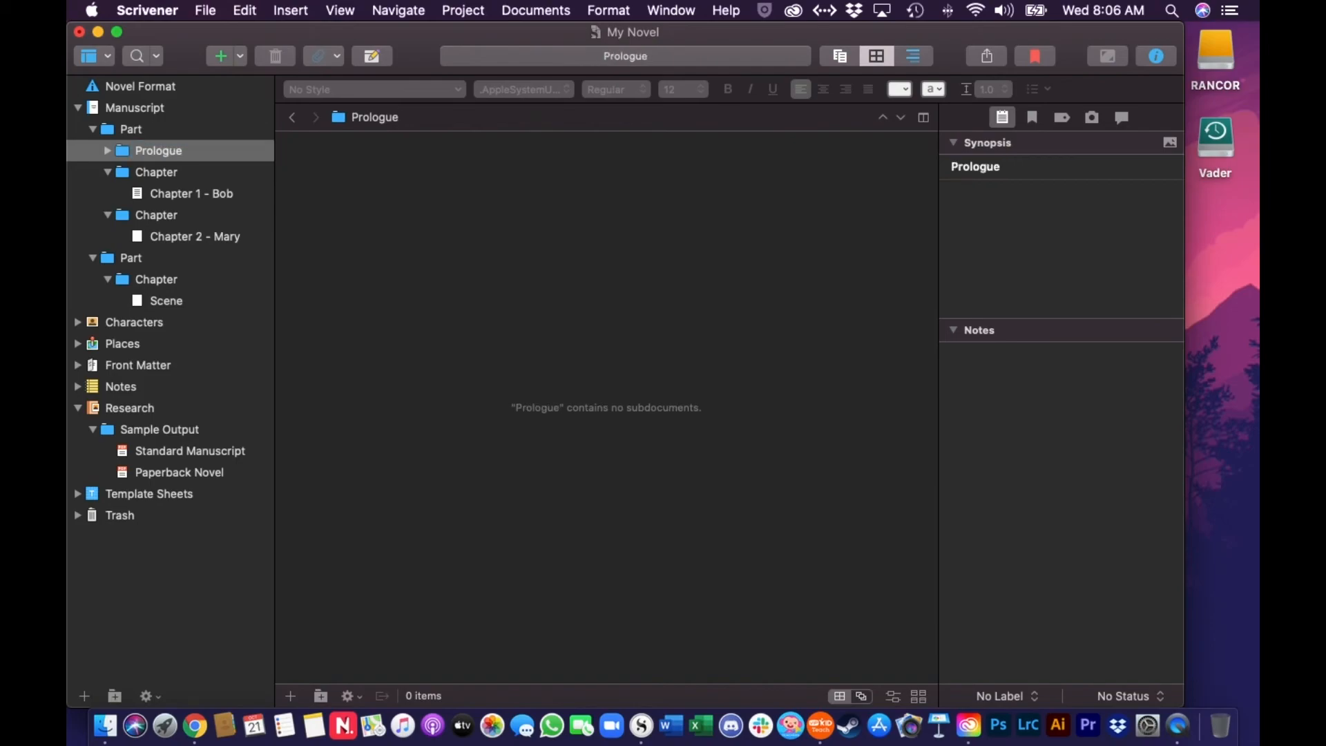
Change the title of the first part's opening folder to Chapter.
click(395, 121)
drag(399, 118, 341, 118)
text(Chapter)
key(Return)
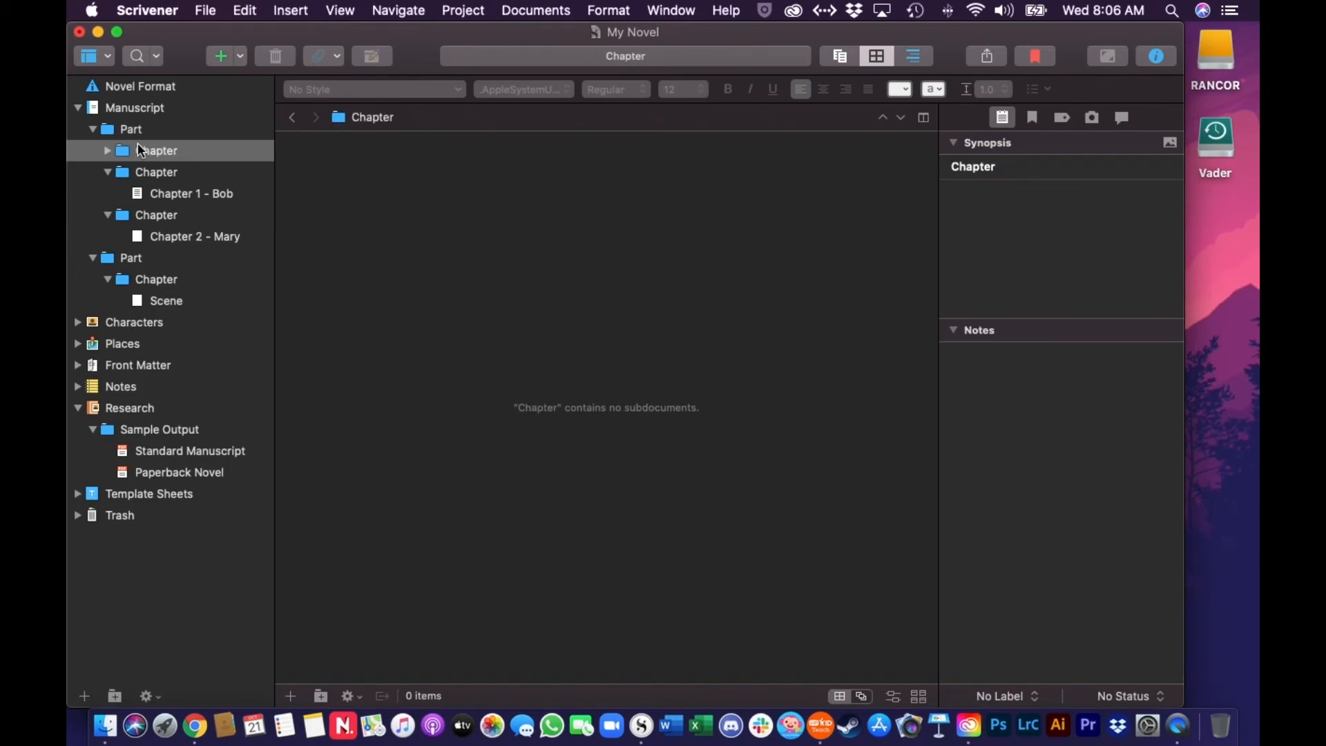
Add a new text document titled "Prologue" to the opening folder of the first part.
right_click(380, 200)
mouse_move(414, 207)
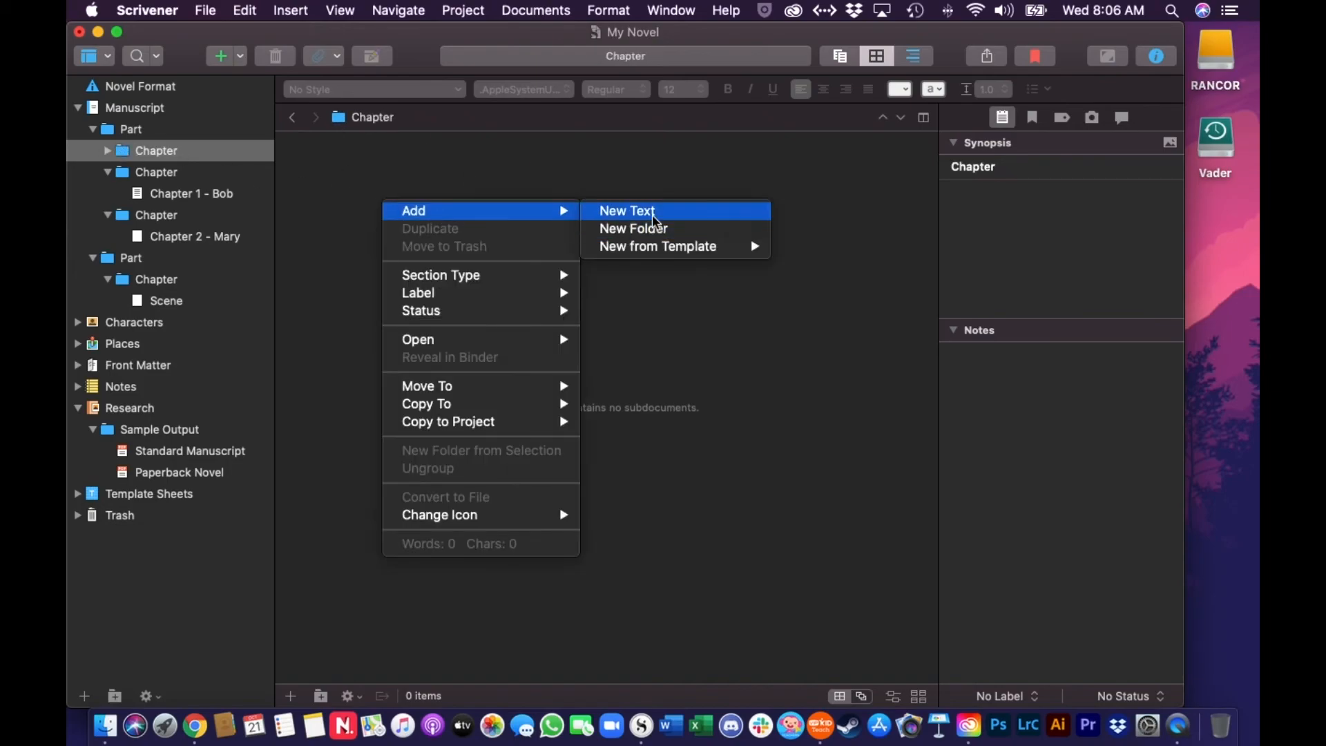
click(630, 209)
text(Prologue)
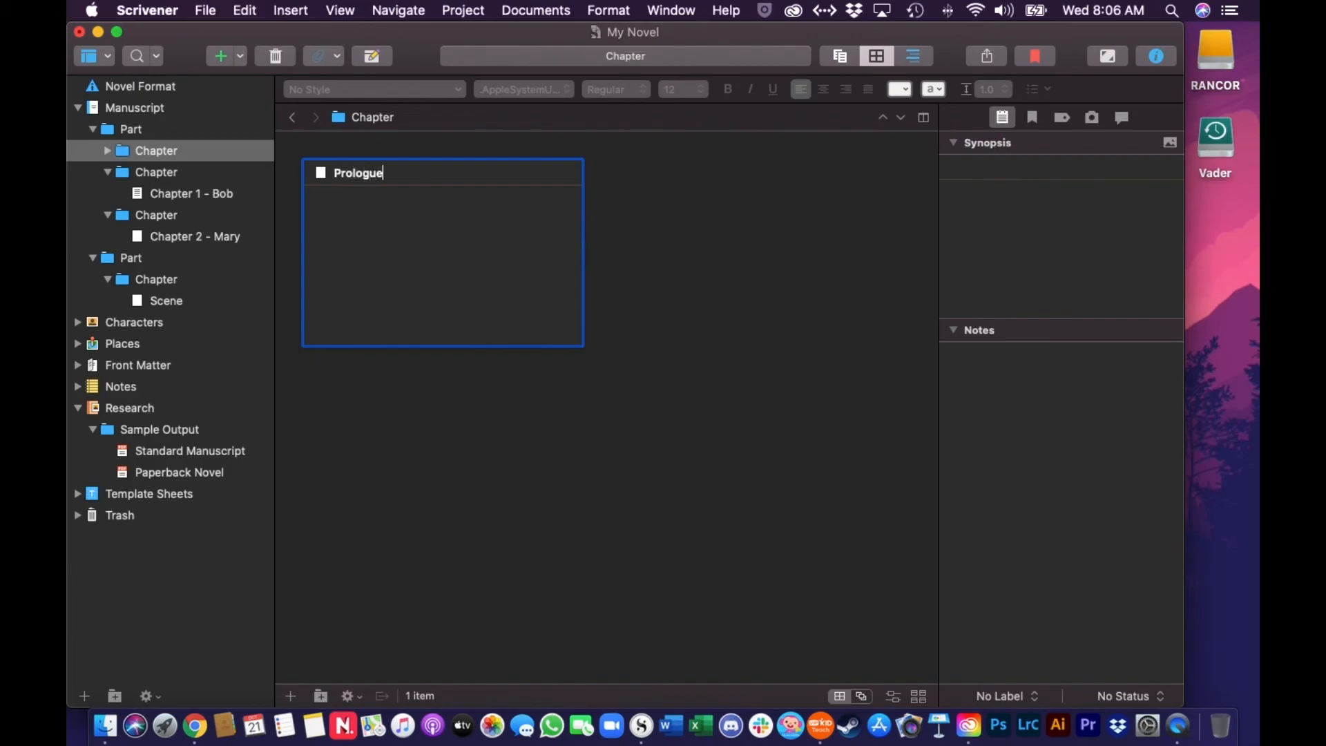
click(679, 183)
Write the heading "Prologue" and the indented line "This is the prologue." in the Prologue document.
click(107, 151)
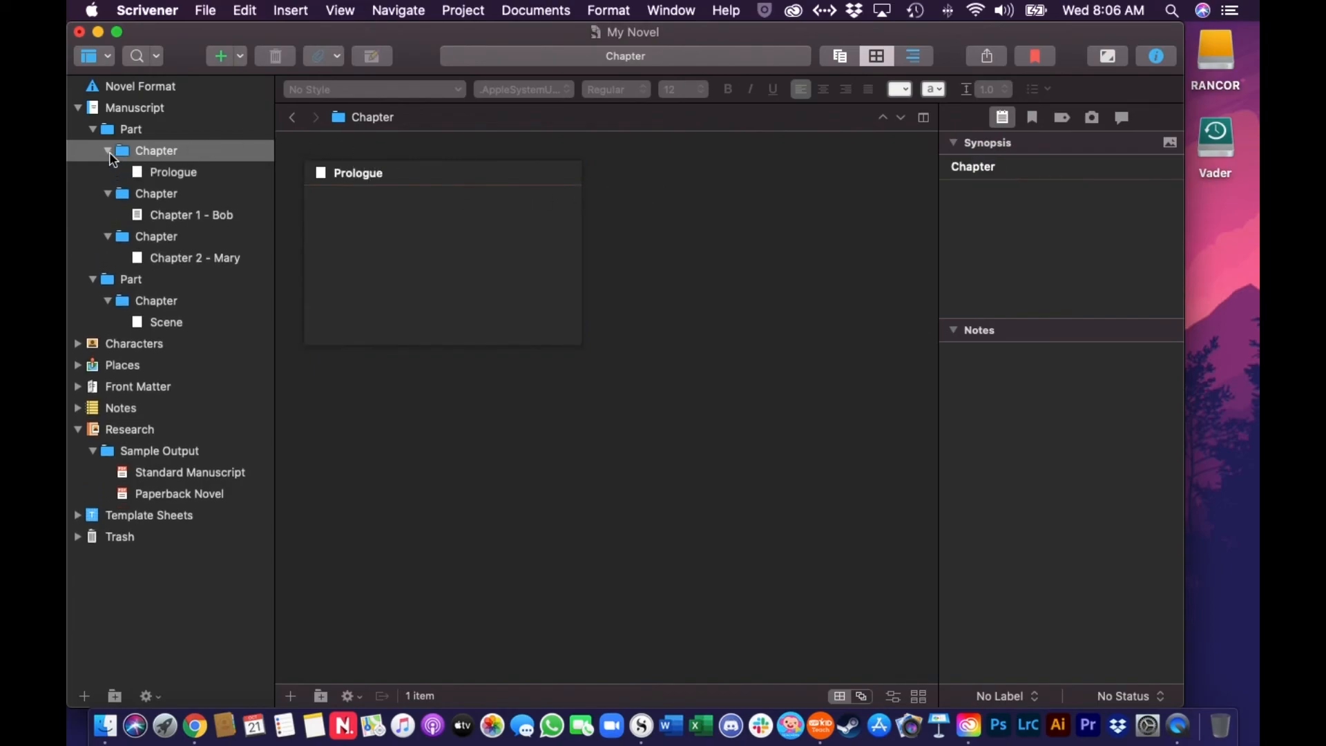
click(156, 173)
click(443, 211)
text(Prologue)
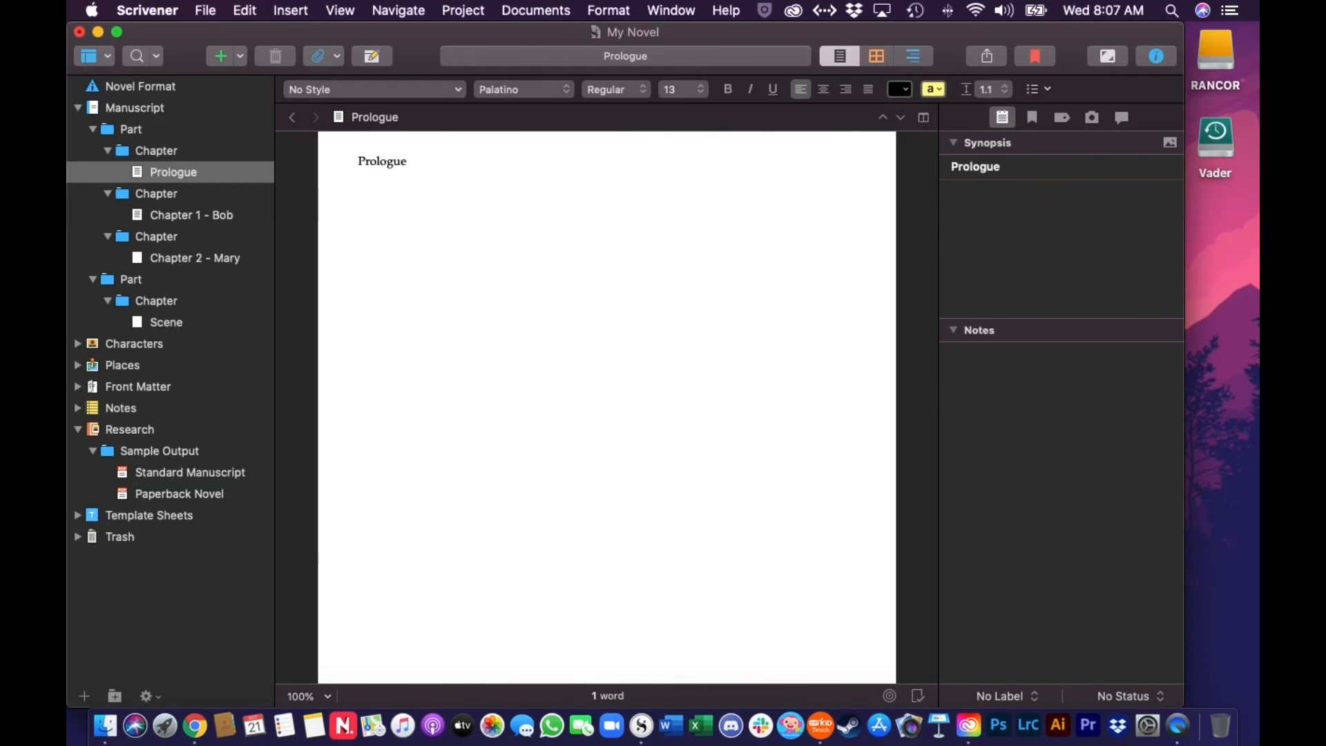
text(This is)
text(the prologue.)
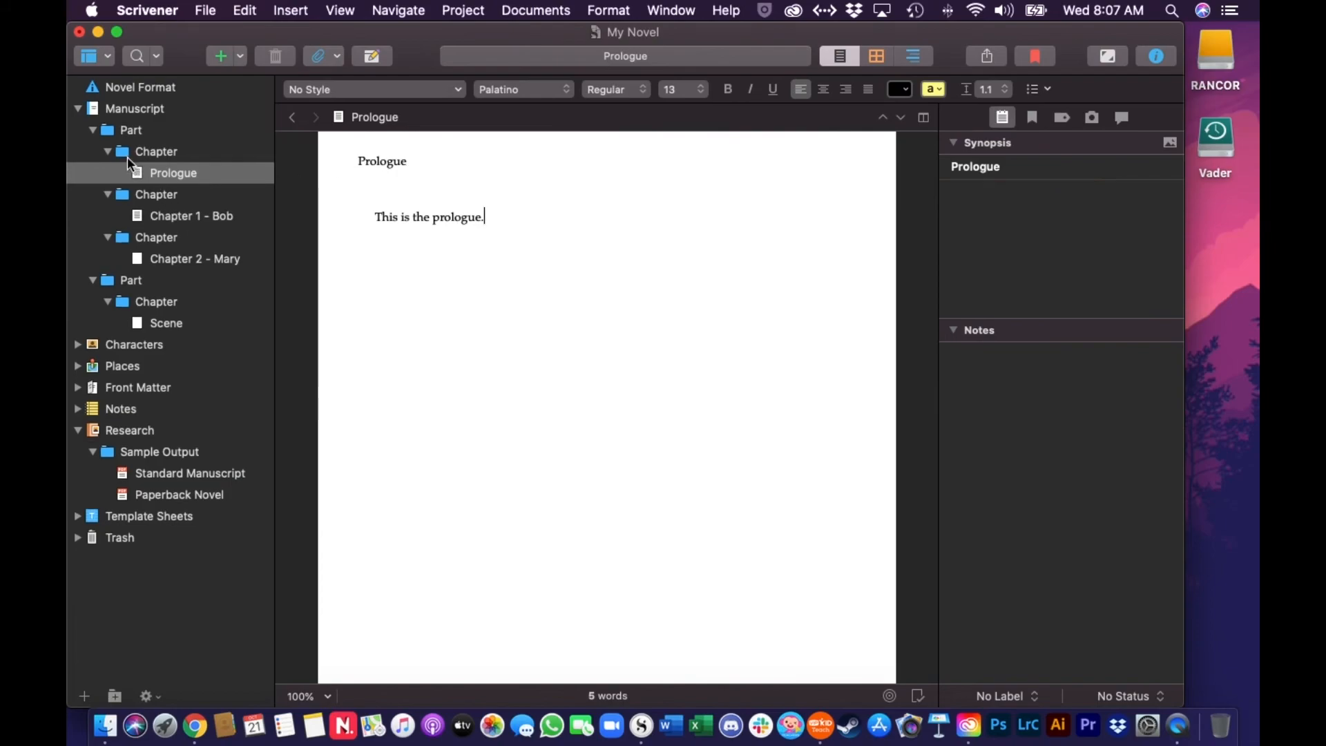
Rename the folder containing the Prologue document as Prologue and collapse it in the binder.
click(172, 152)
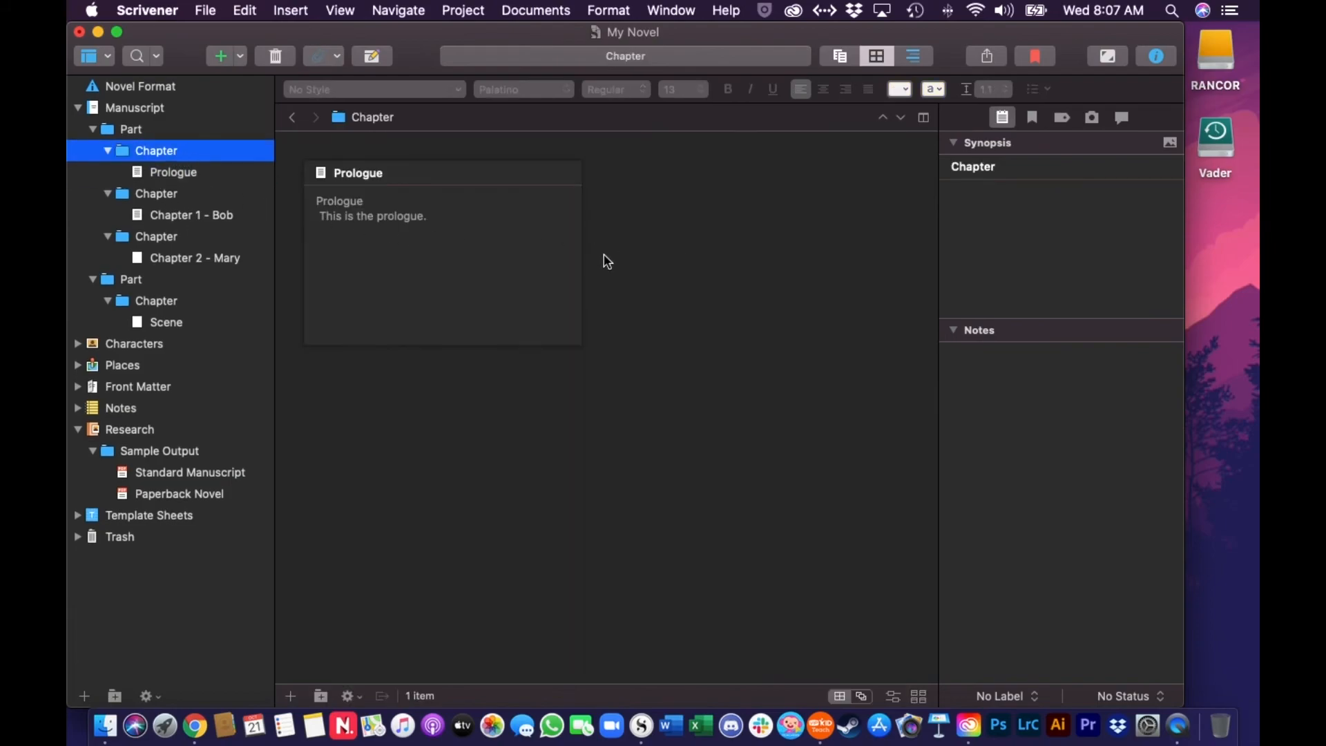
click(435, 119)
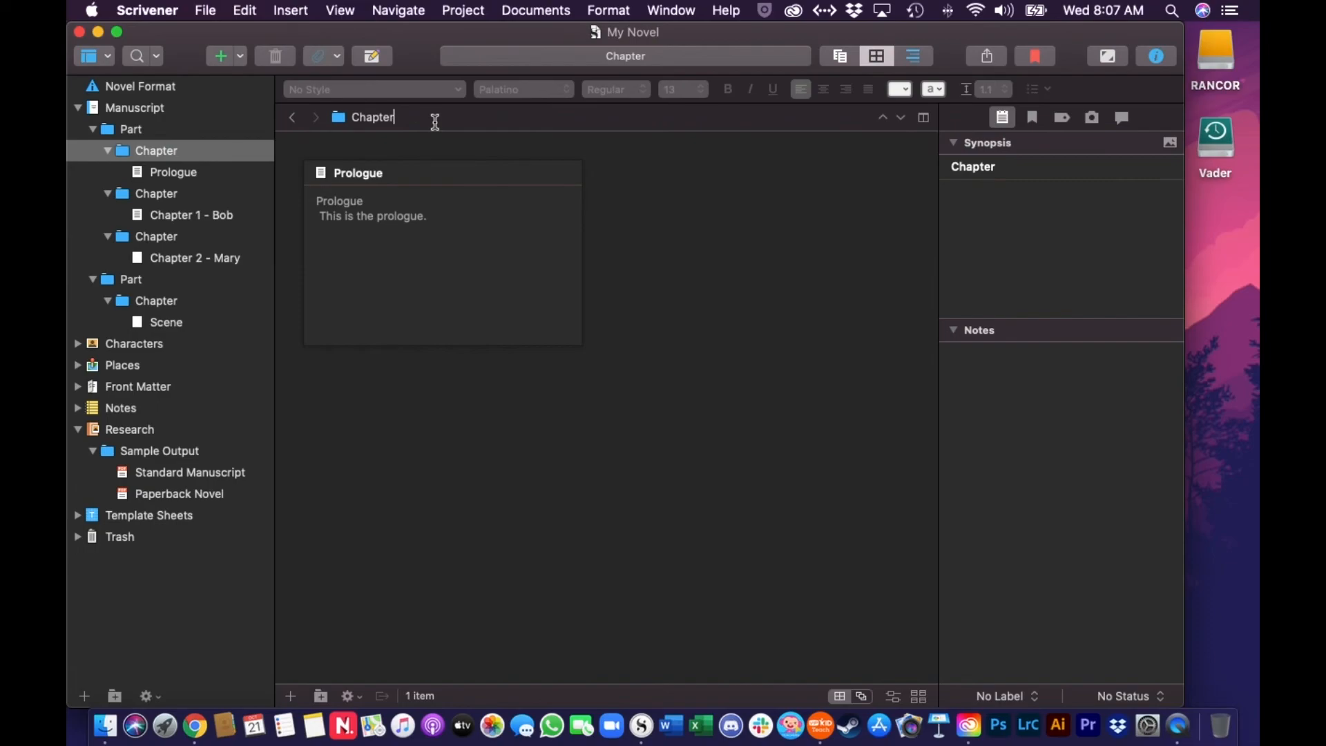
key(BackSpace)
key(BackSpace)
key(BackSpace)
key(BackSpace)
key(BackSpace)
text(Prologu)
key(Return)
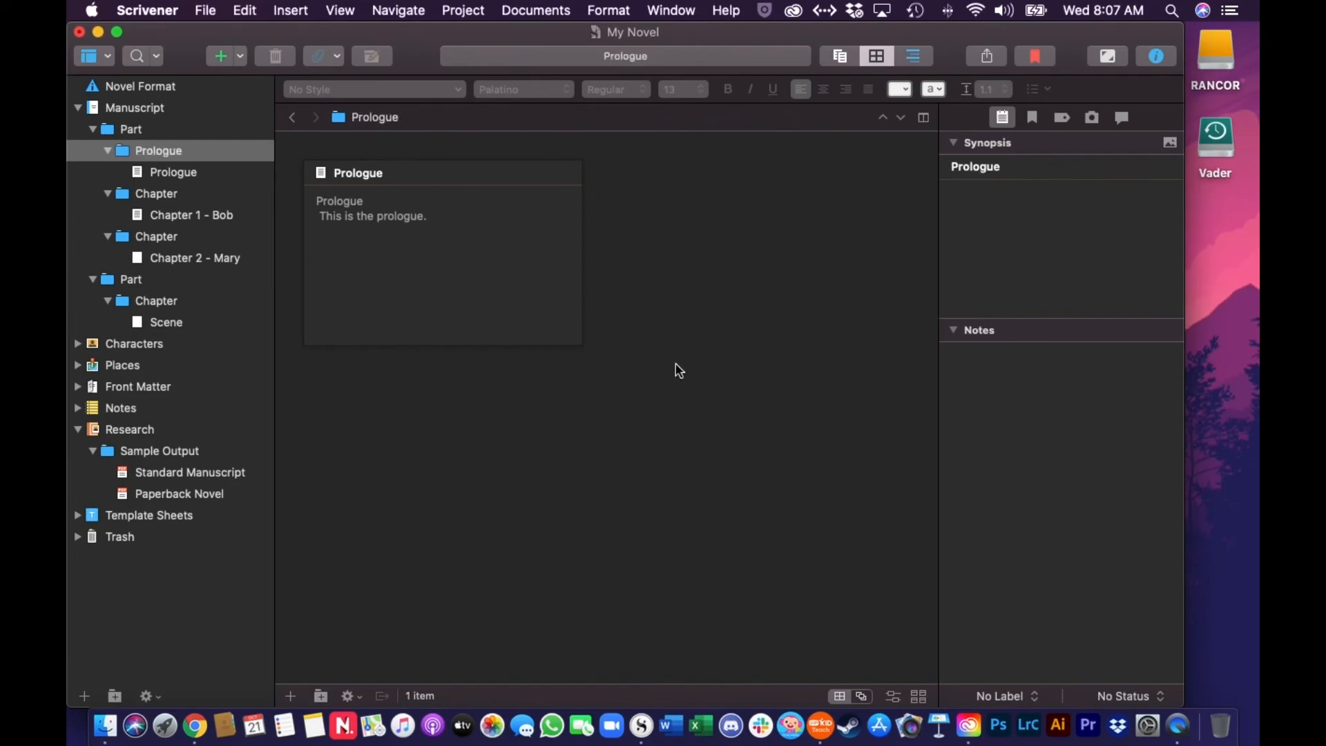
click(107, 151)
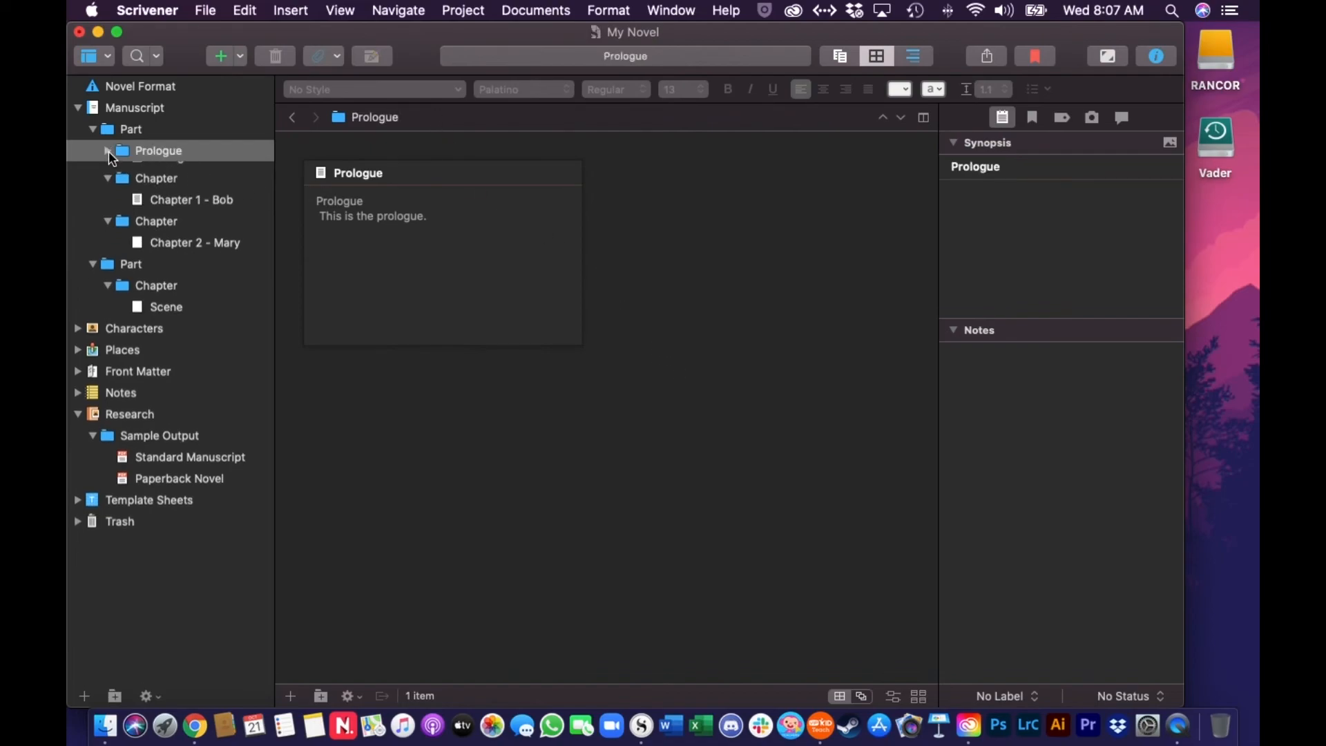
Write the heading "Chapter 2 - Mary" and the line "This is Mary. She was in love with Bob." in the Chapter 2 - Mary document.
click(156, 173)
click(190, 236)
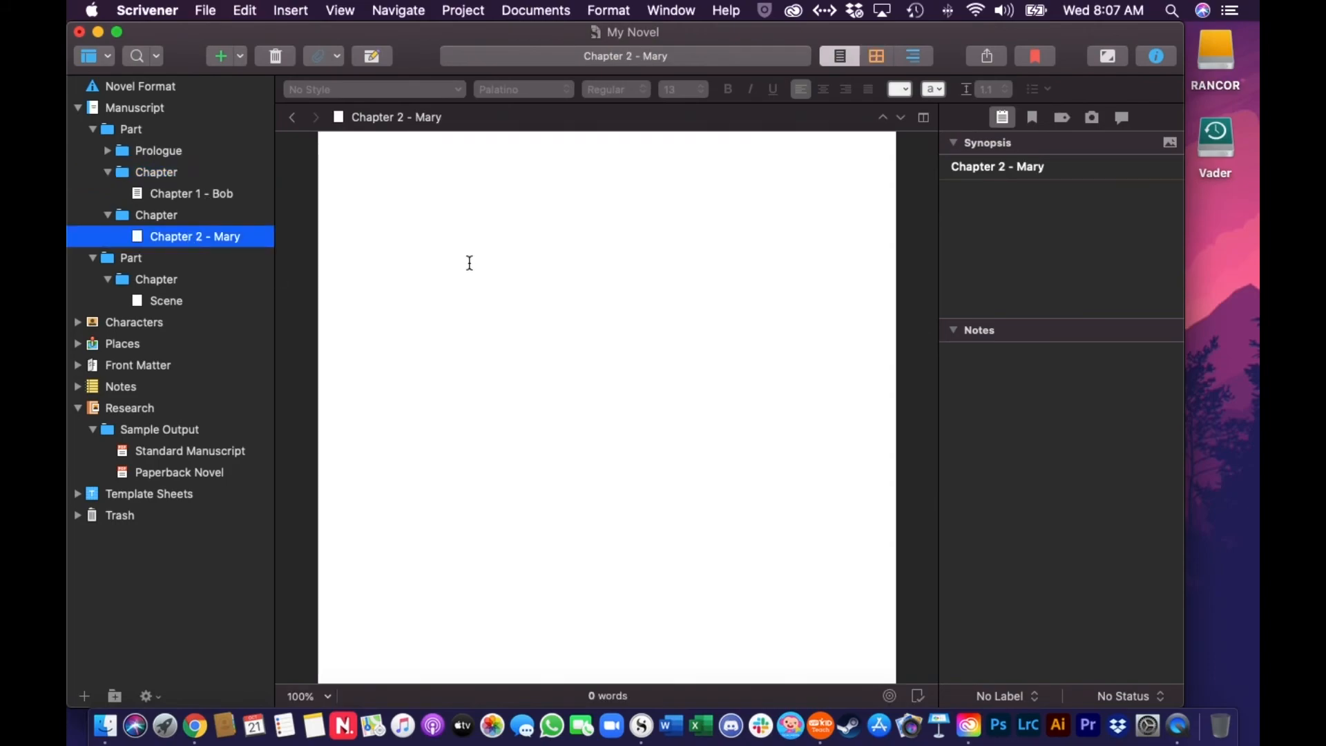
click(373, 173)
text(Chapter)
text( 3)
text( - Mary)
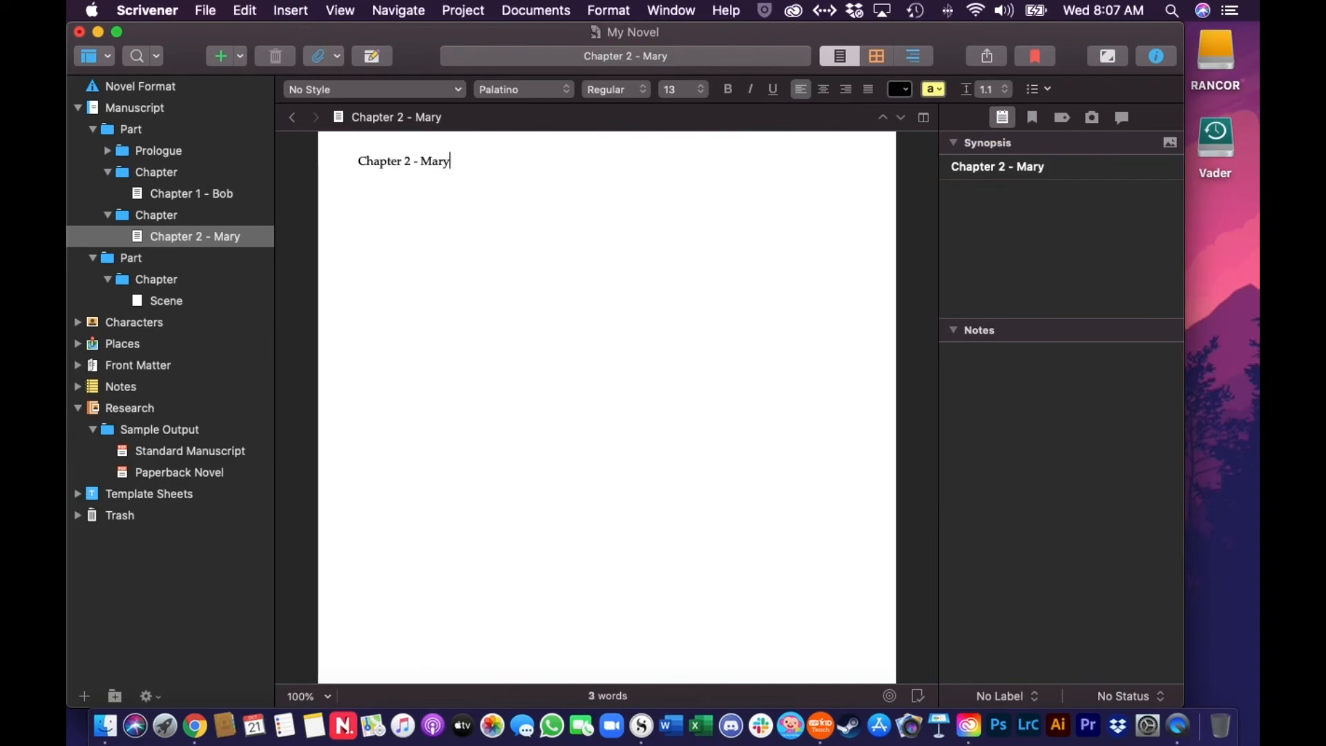
key(Return)
key(Tab)
text(This is Mary. She was in love with Bob.)
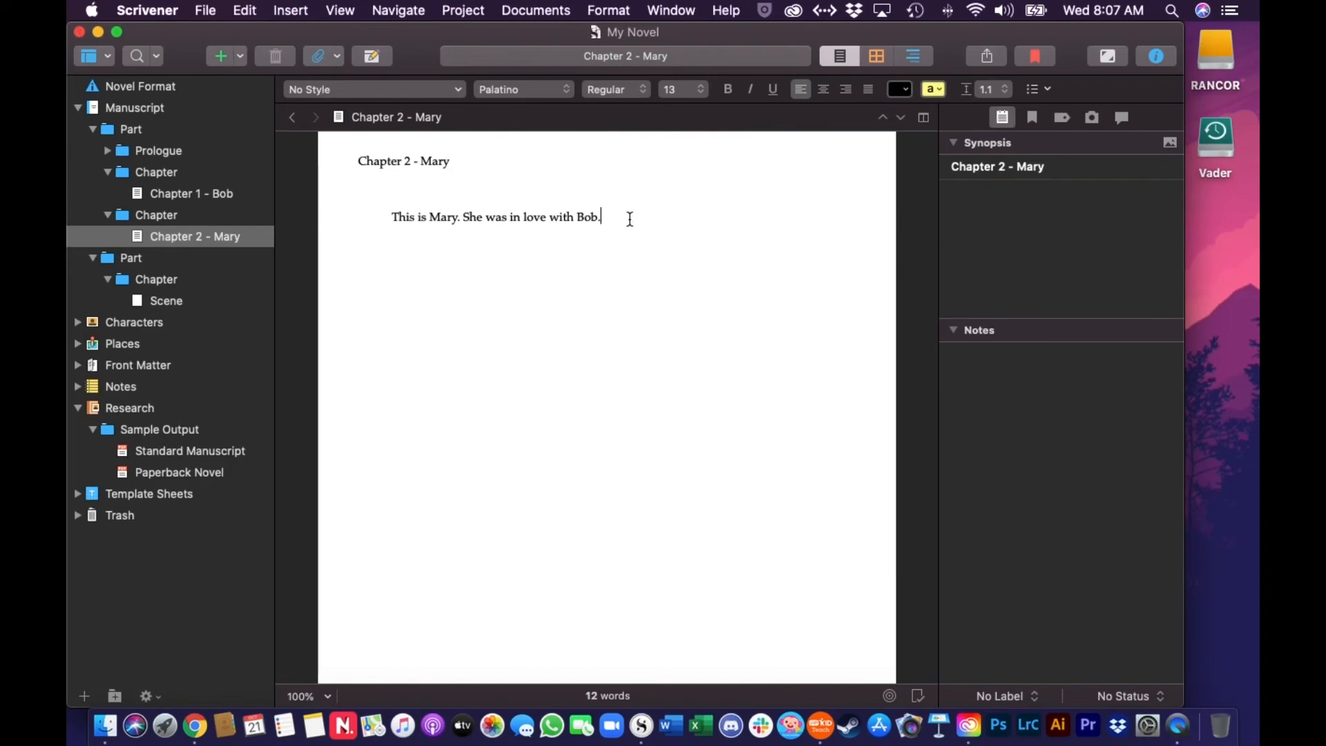
Move the second part, including its chapter folder and scene, to the trash.
click(164, 301)
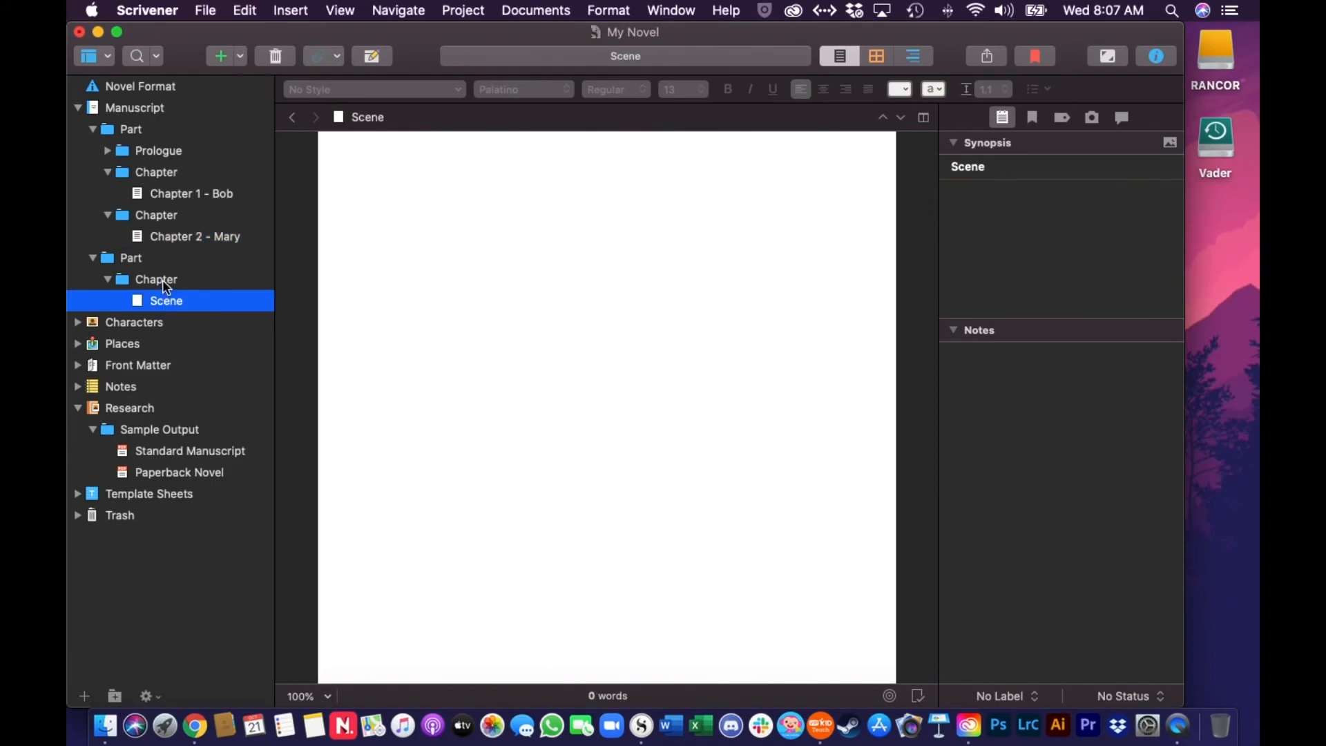
click(163, 280)
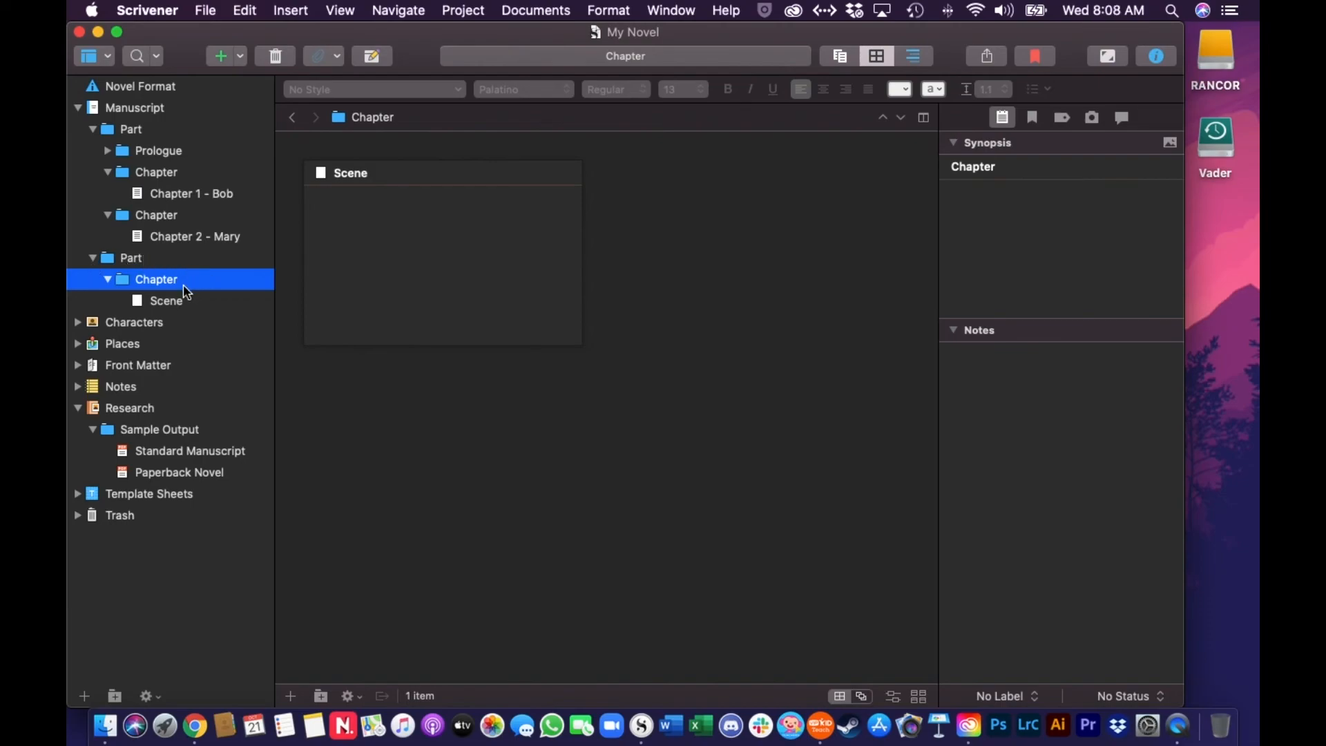
click(131, 260)
right_click(131, 267)
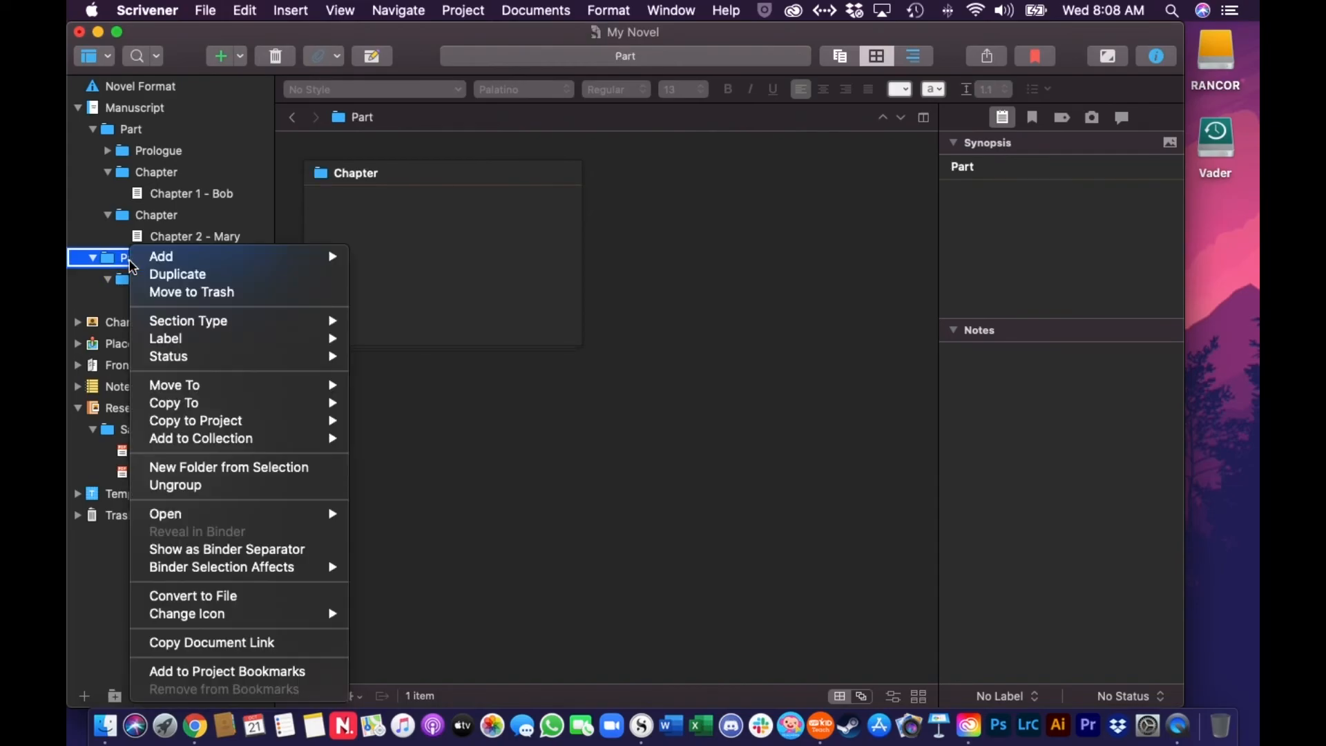
click(183, 296)
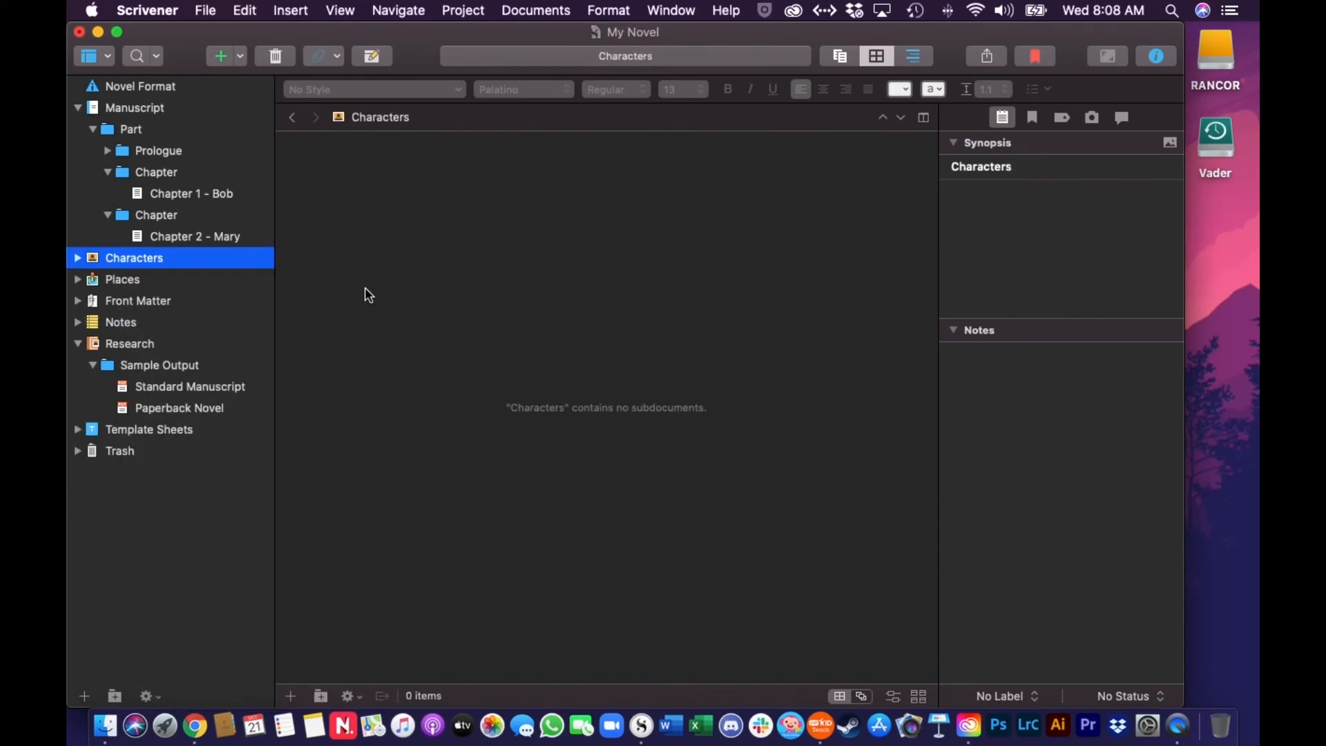
Add a new folder named Epilogue after the last chapter of the remaining part.
click(116, 129)
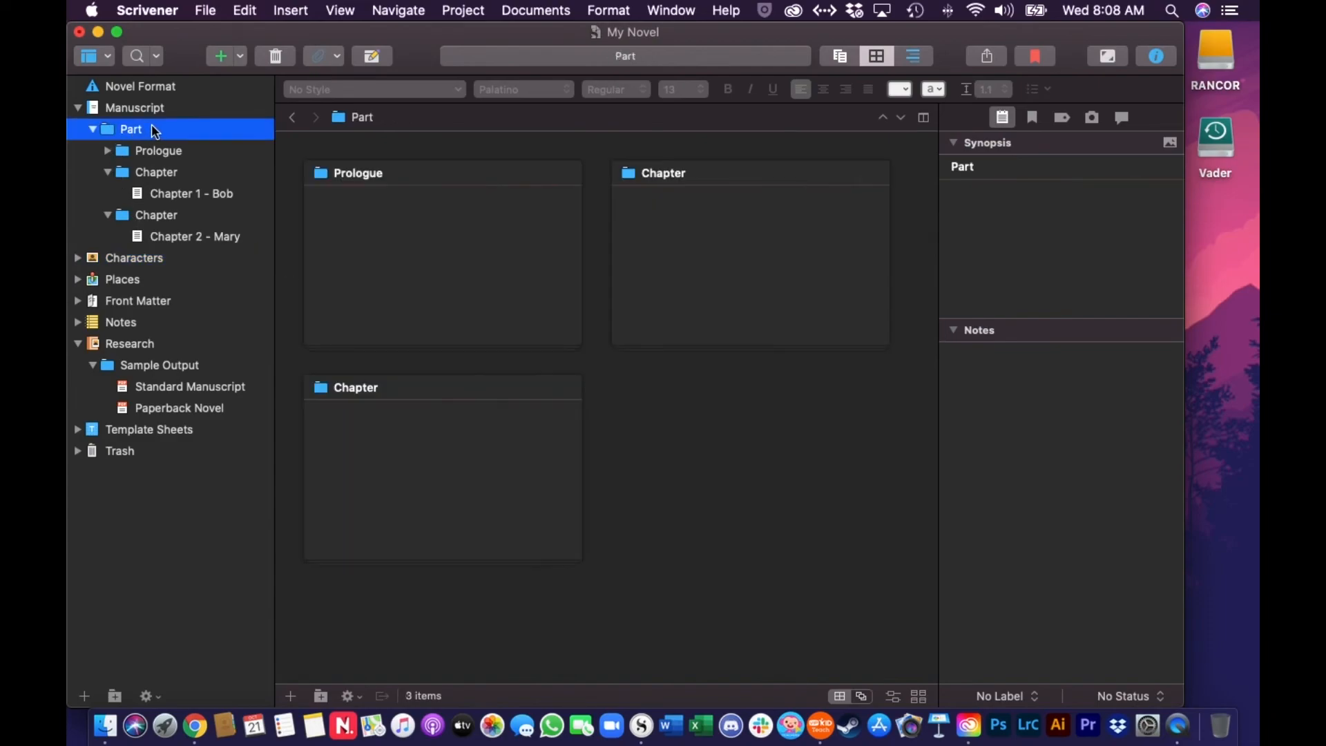
click(149, 214)
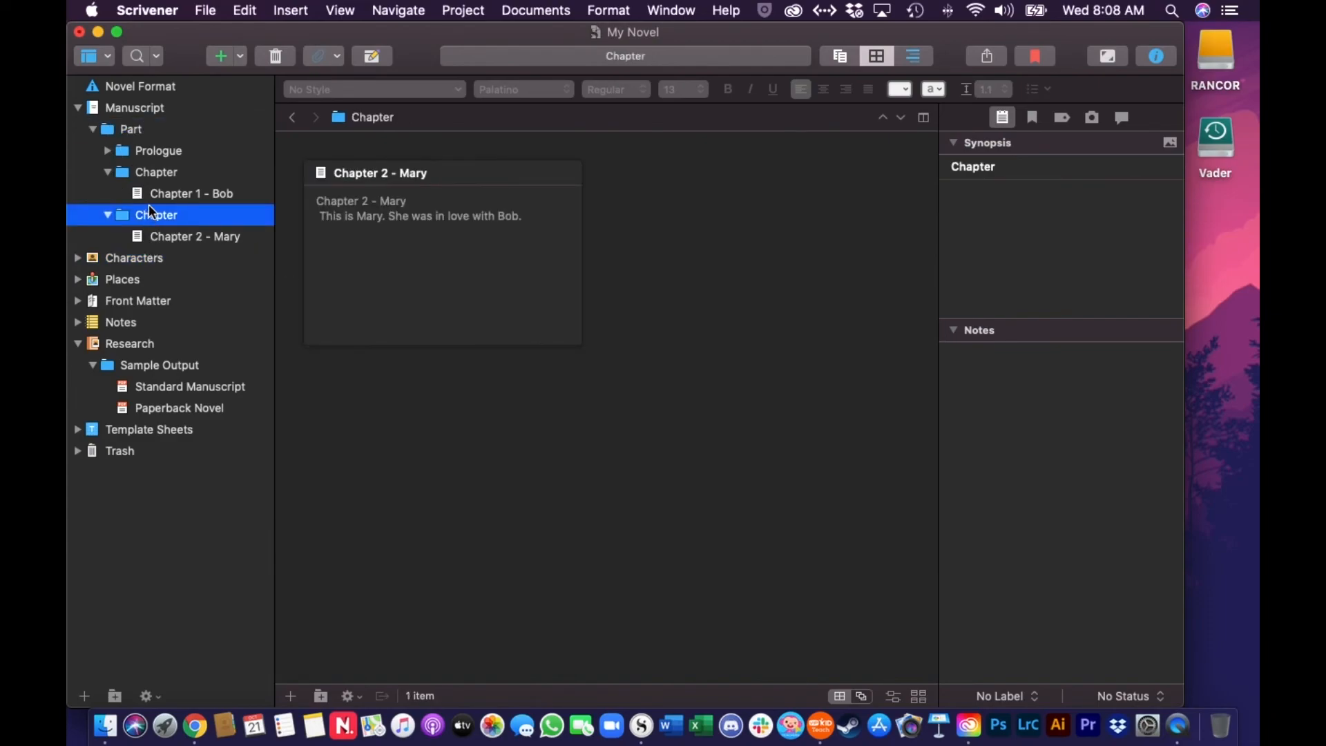
click(239, 57)
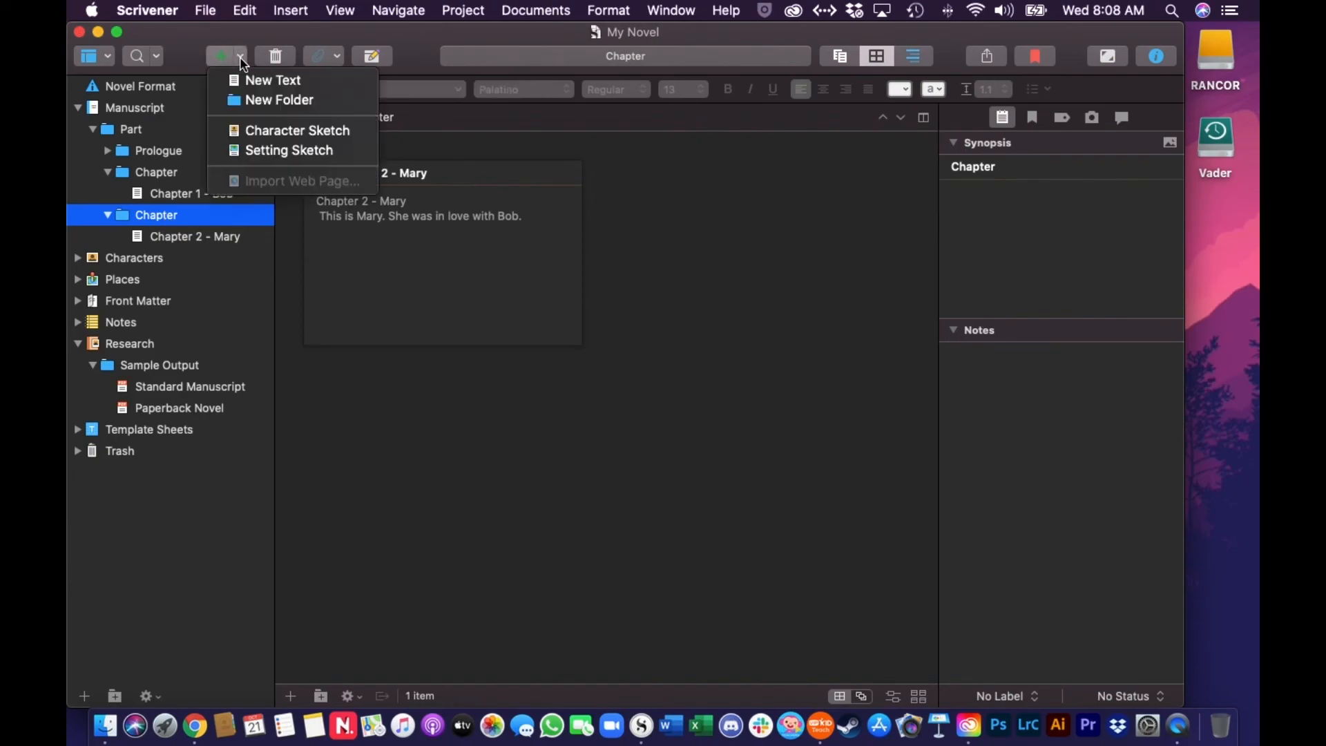
click(264, 100)
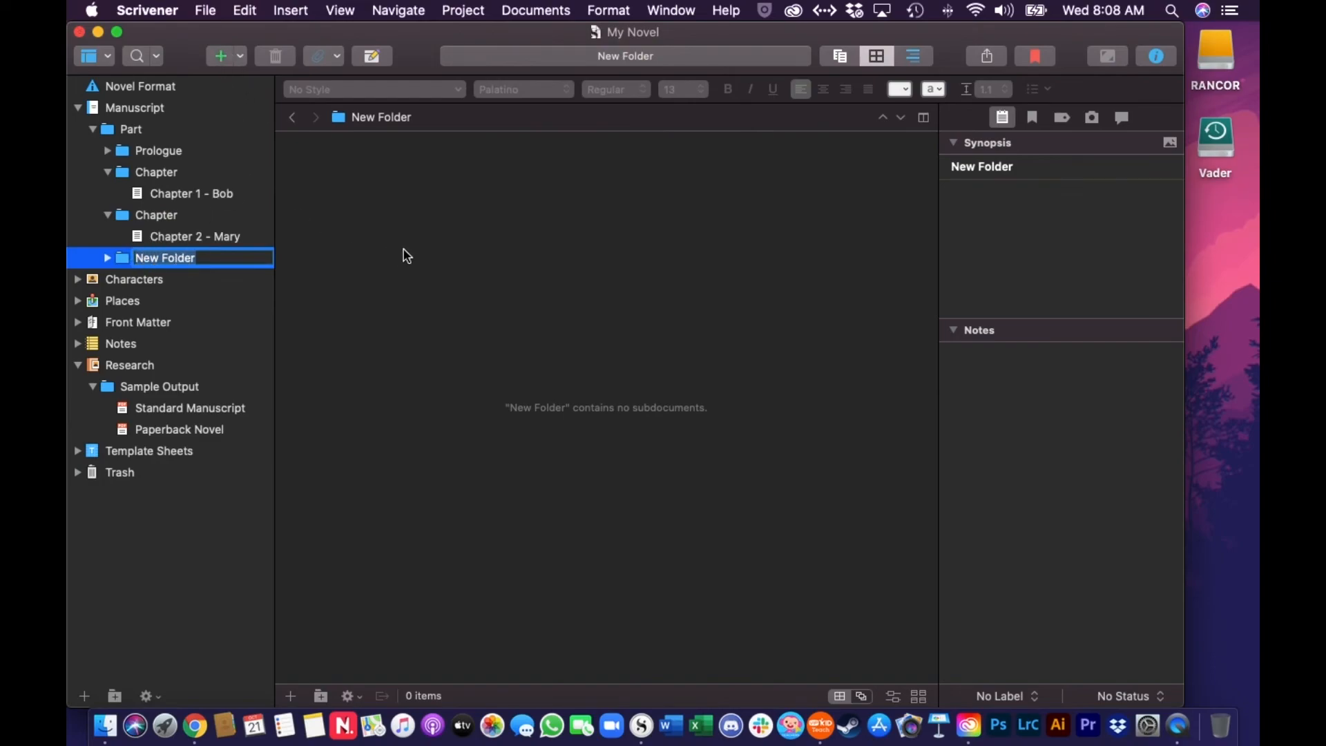
text(Epilogue)
key(Return)
Add a new text document titled Epilogue inside the Epilogue folder.
right_click(418, 215)
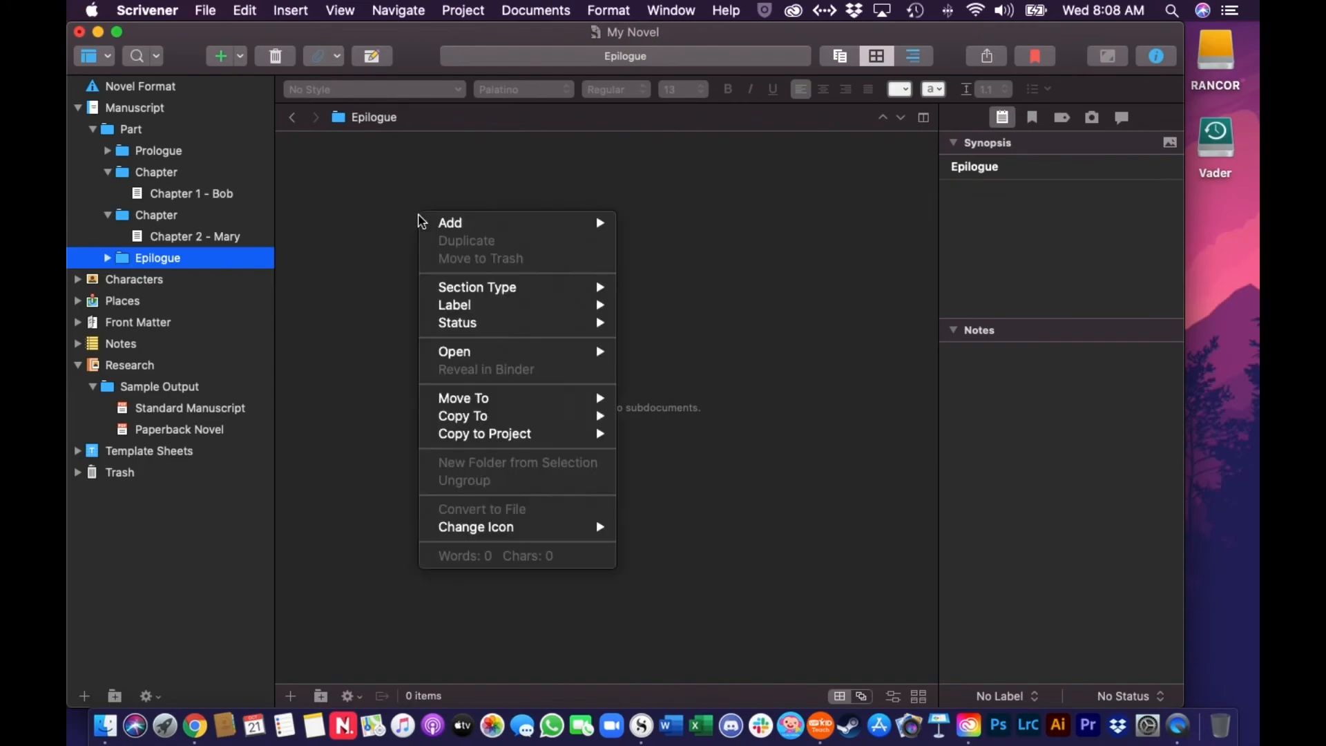
mouse_move(488, 222)
click(647, 225)
text(Epilogue)
Write the synopsis "This is the epilogue, and it is epic." on the Epilogue document's index card.
key(Tab)
text(This is th eep)
key(BackSpace)
key(BackSpace)
key(BackSpace)
key(BackSpace)
text(e )
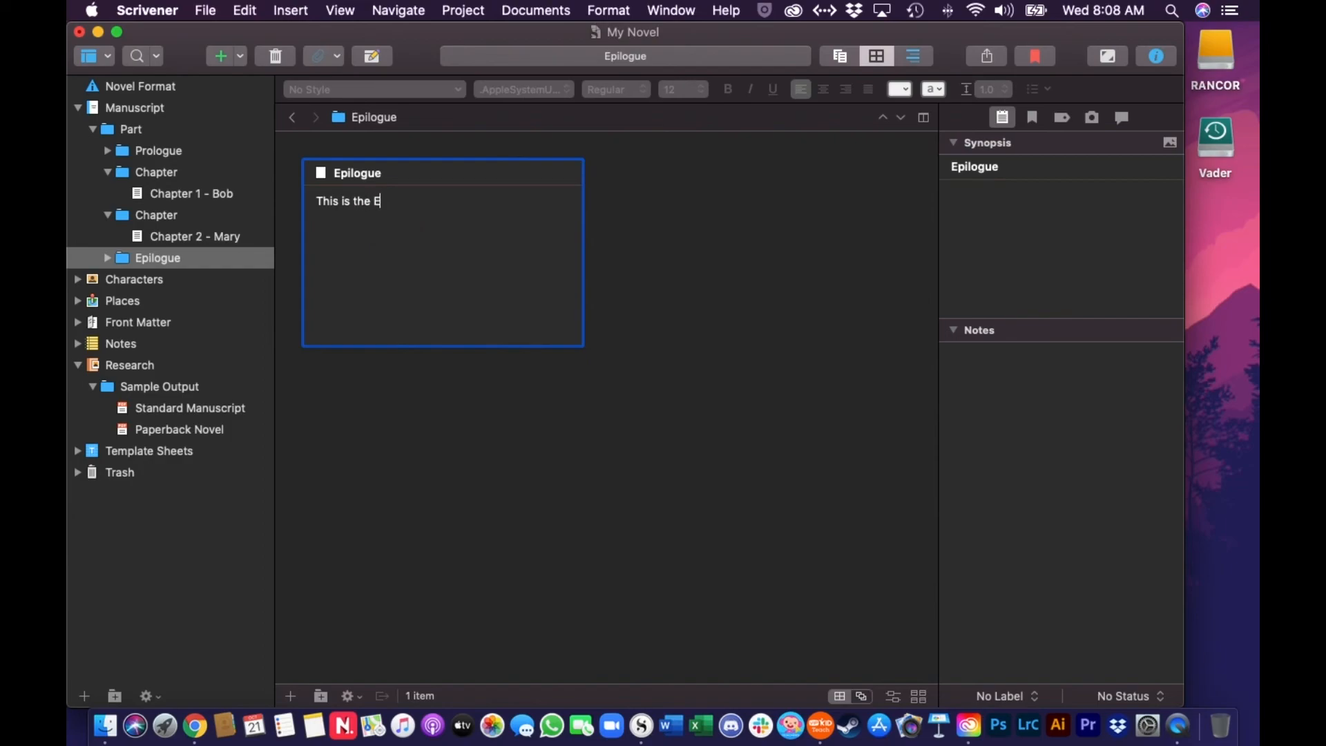
text(epilogu)
text(e. And)
key(BackSpace)
key(BackSpace)
key(BackSpace)
text(, and it is epi)
click(763, 409)
Expand the Epilogue folder in the binder and view its document and the folder's corkboard.
click(105, 258)
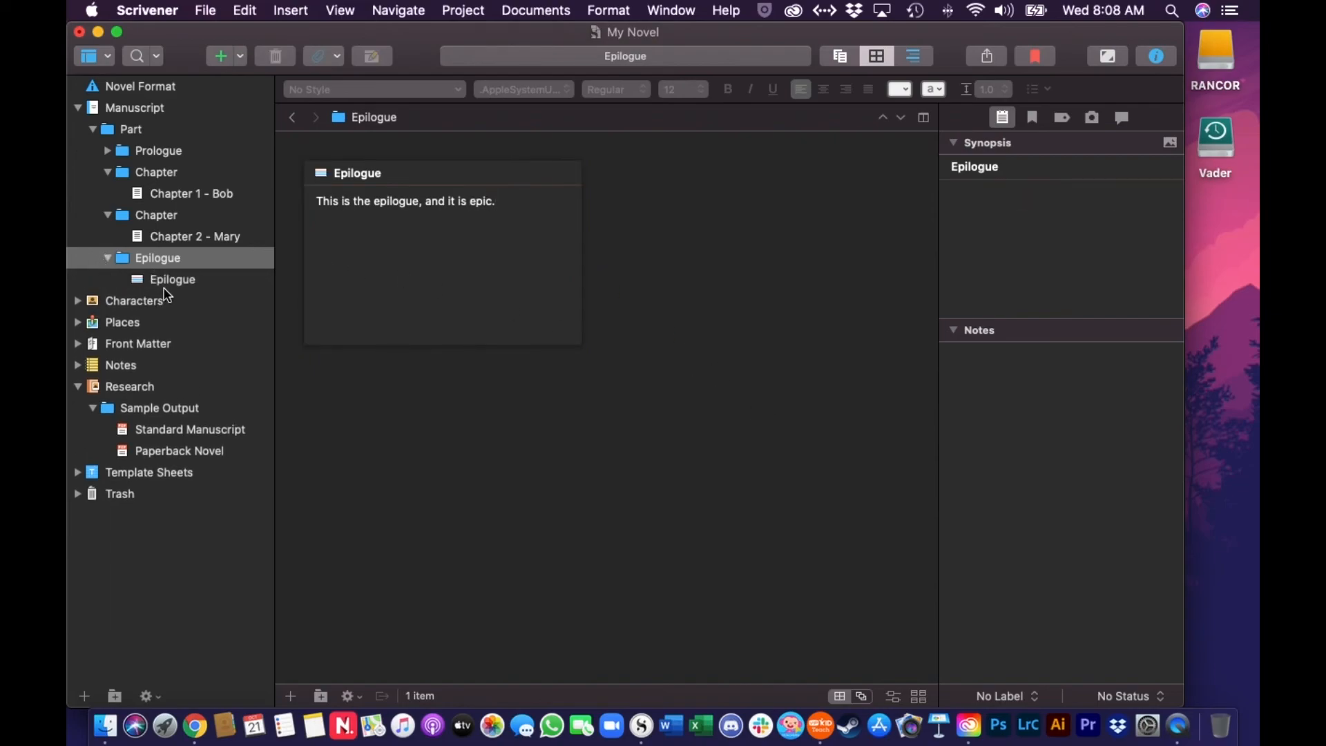
click(169, 283)
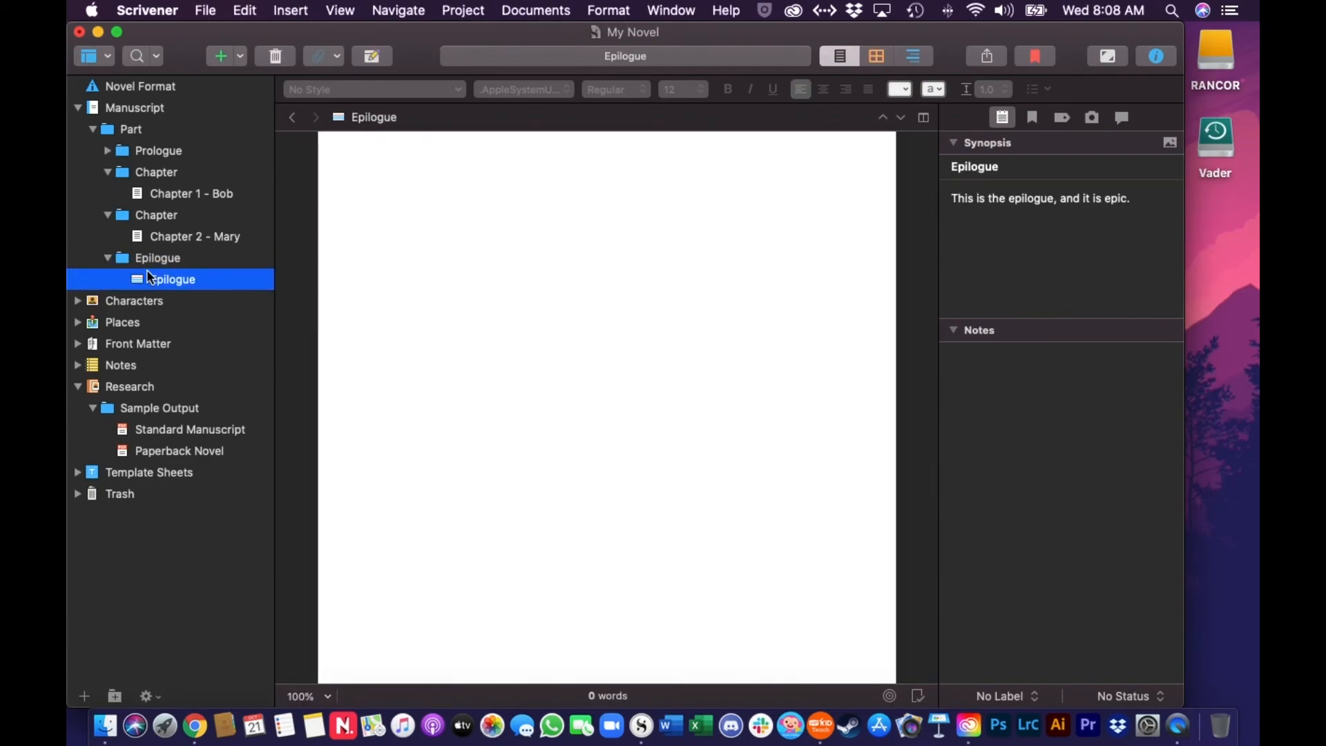
click(158, 266)
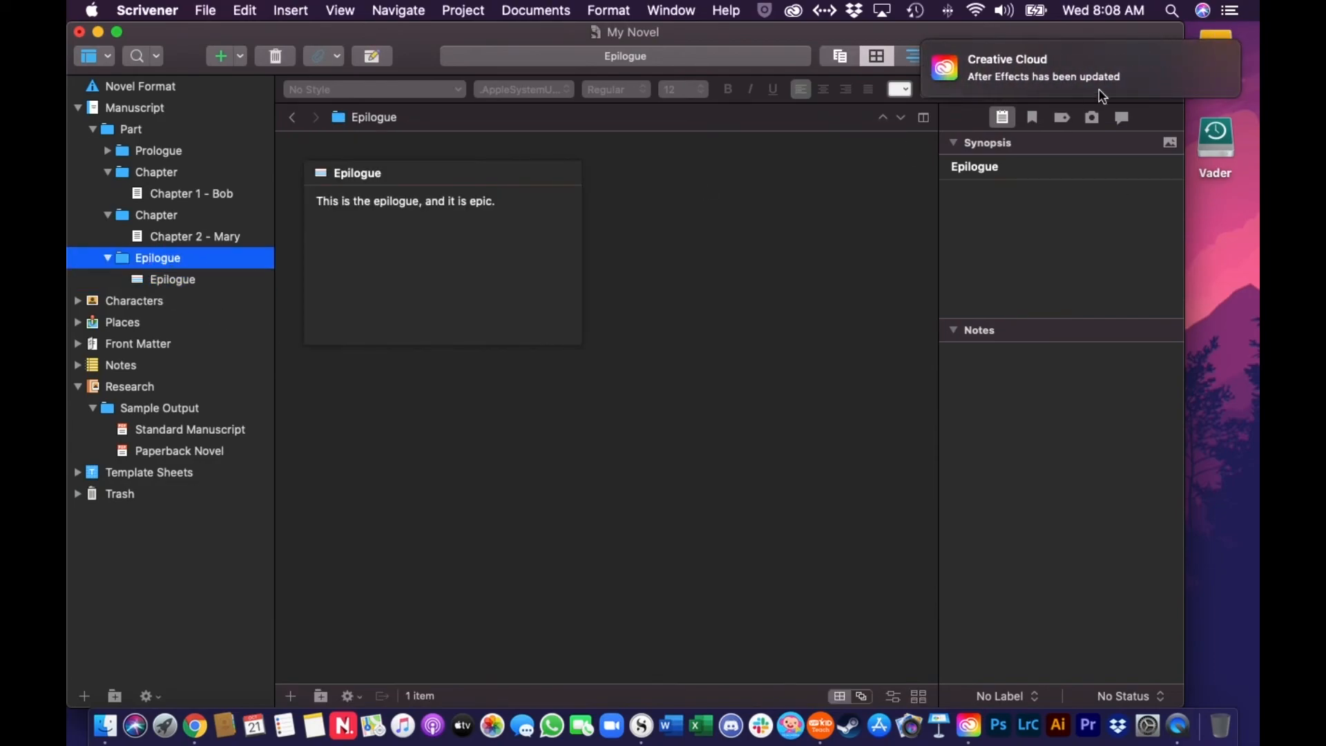
Add a new document after Chapter 1 - Bob and write the heading "Chapter 3 - Bob Again" in it.
click(170, 194)
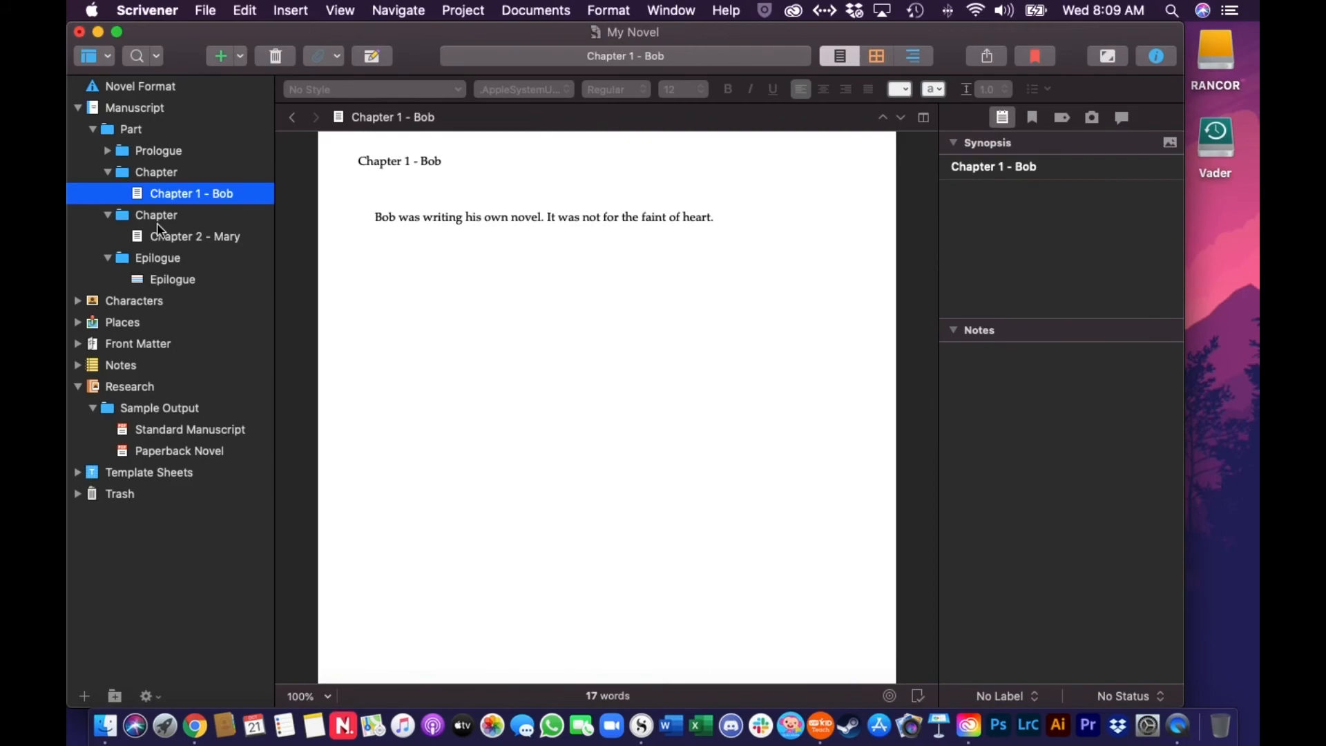
click(107, 151)
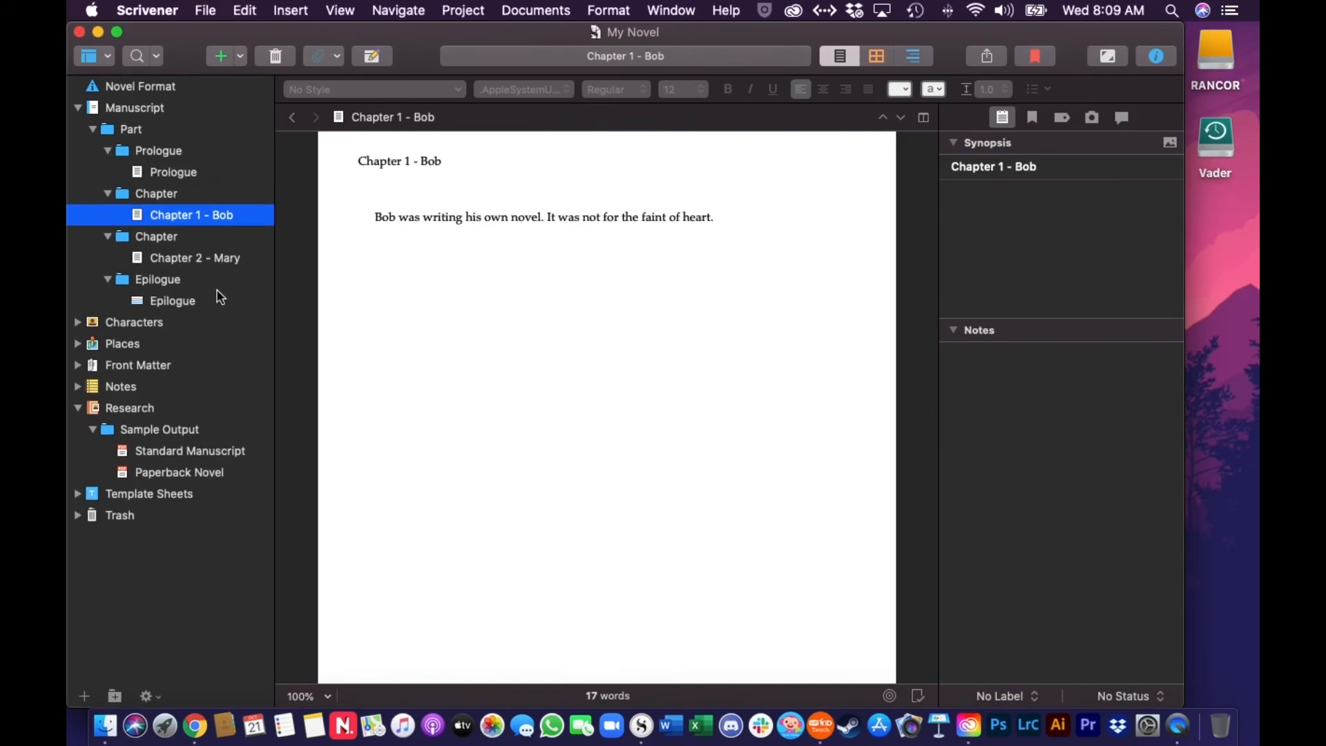
click(221, 56)
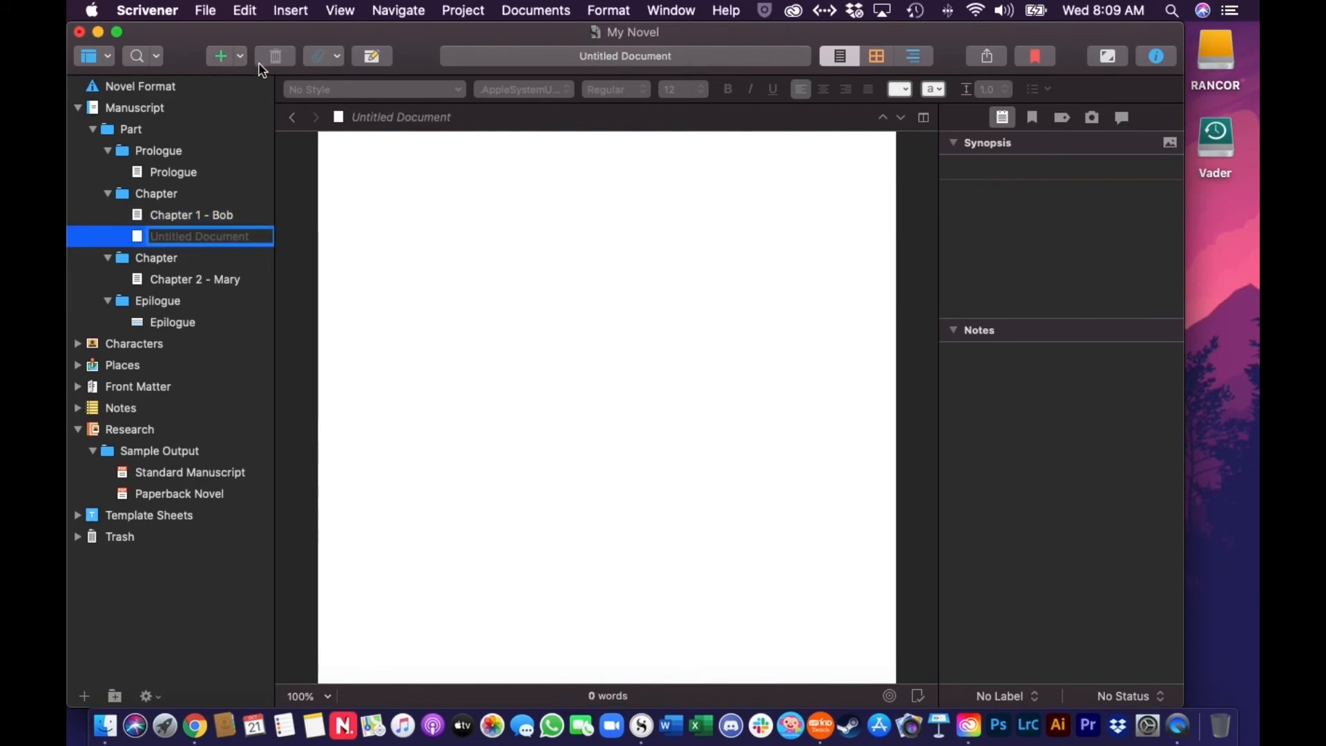
click(411, 288)
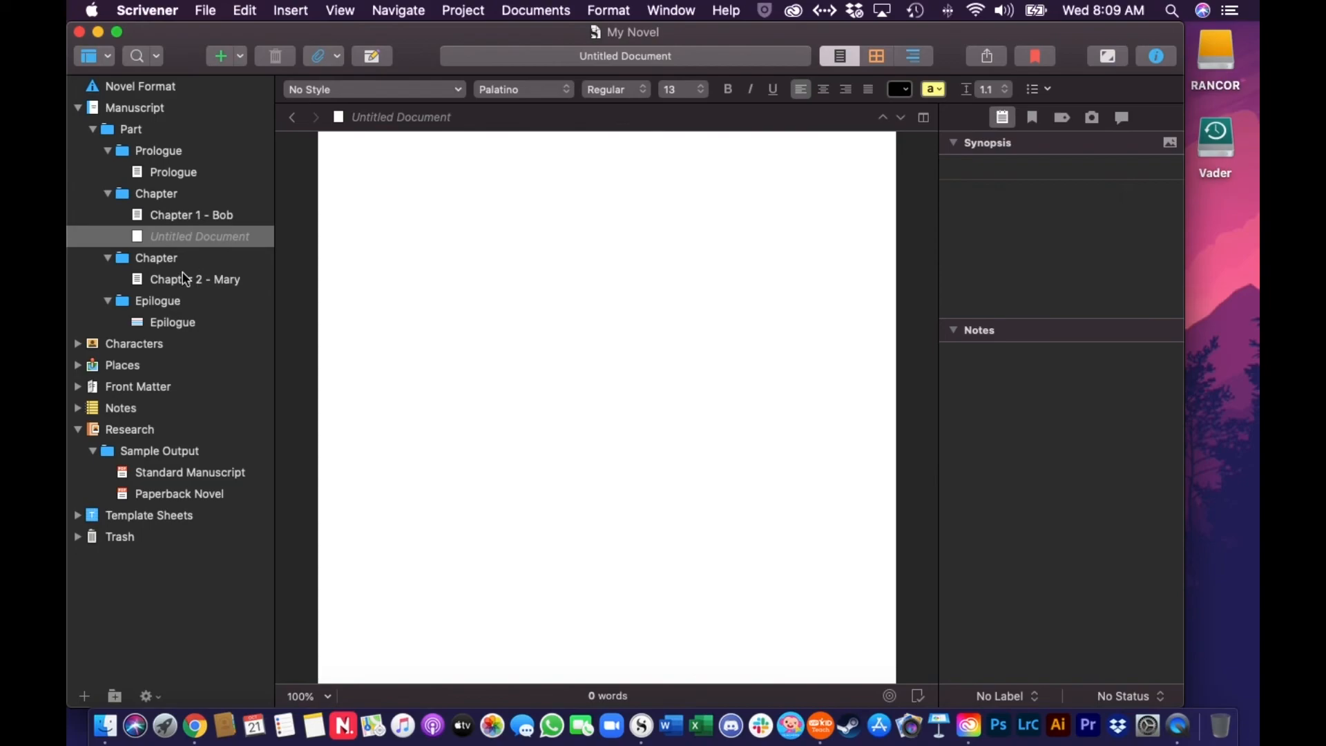
text(Chapter 3)
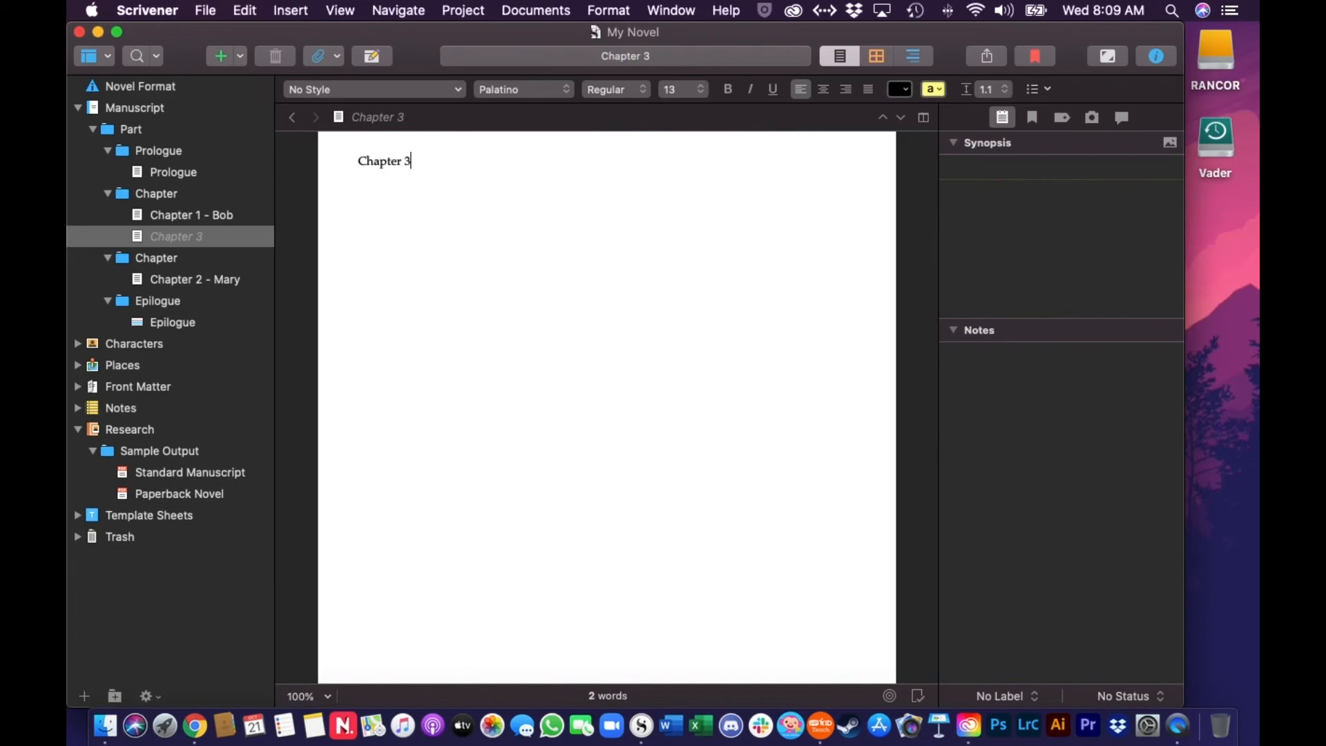
text( - Bob Again)
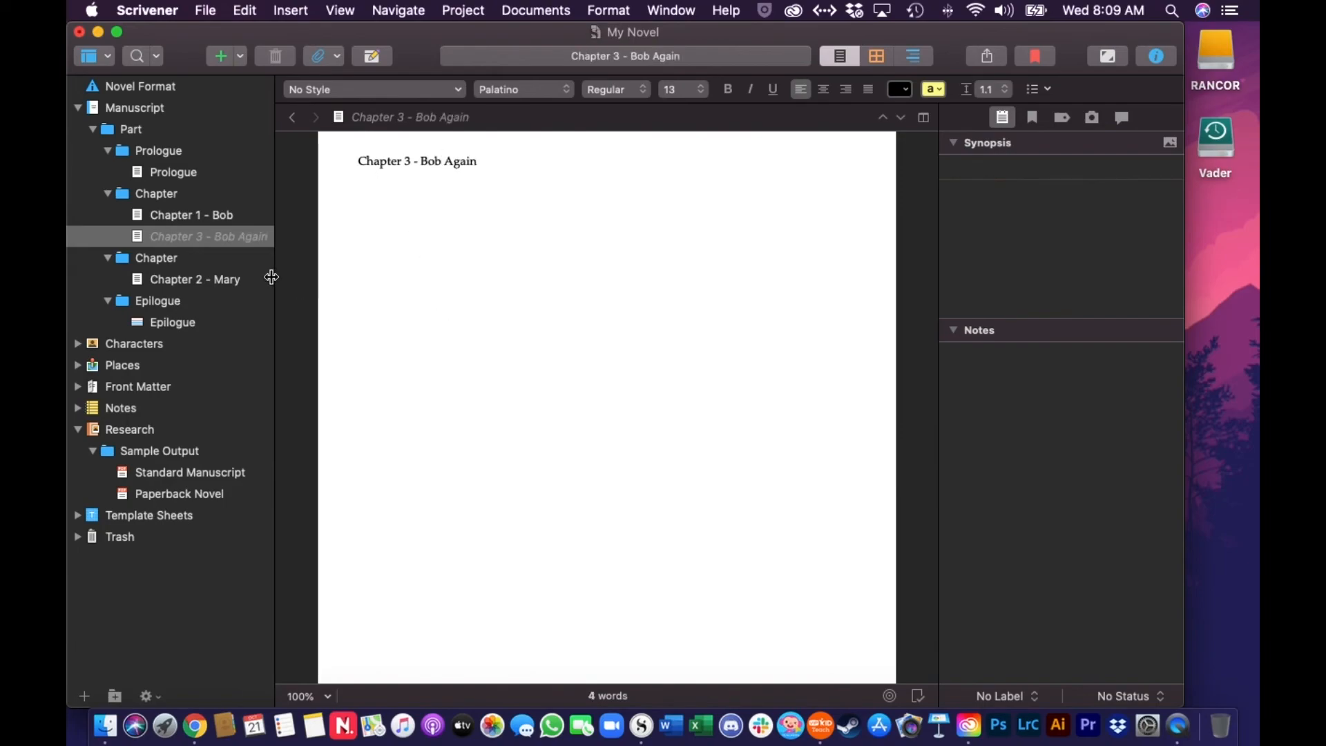
Title the untitled index card in the first Chapter folder "Chapter 3 - Bob Again".
click(202, 216)
click(200, 236)
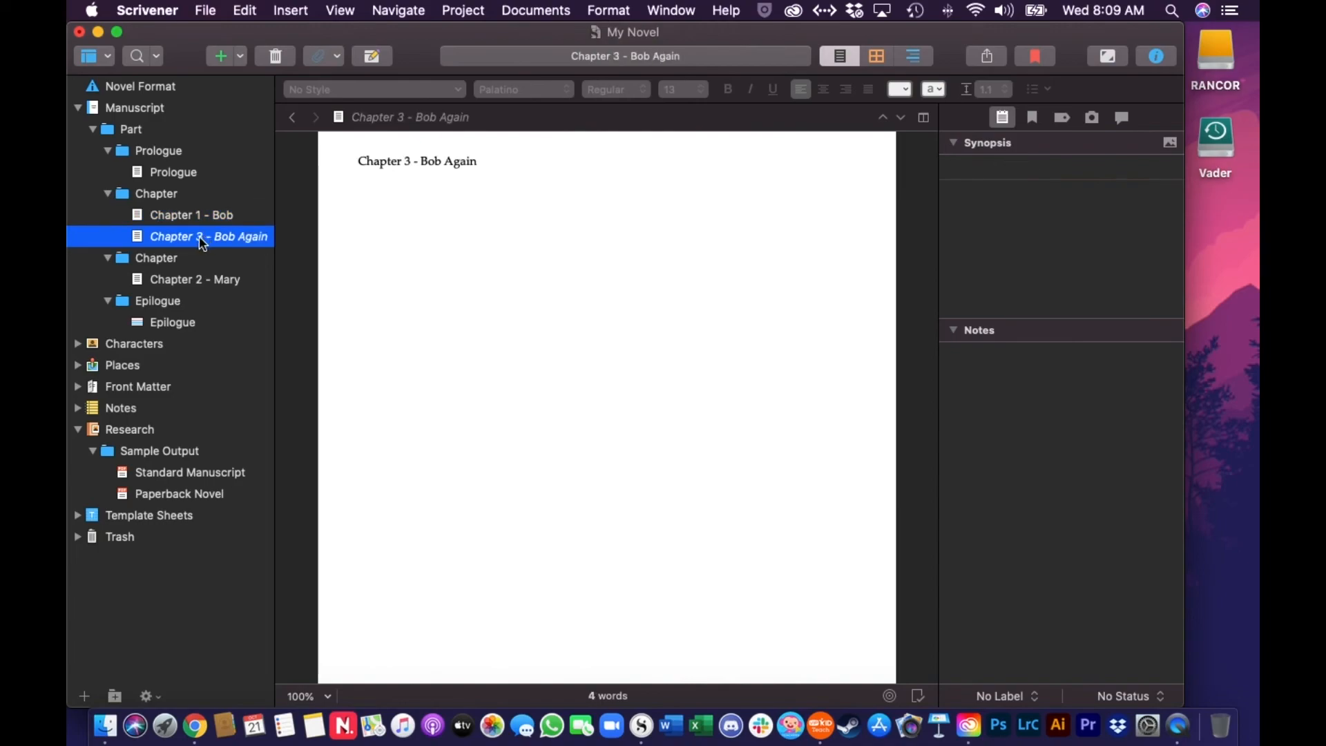
click(156, 193)
click(719, 329)
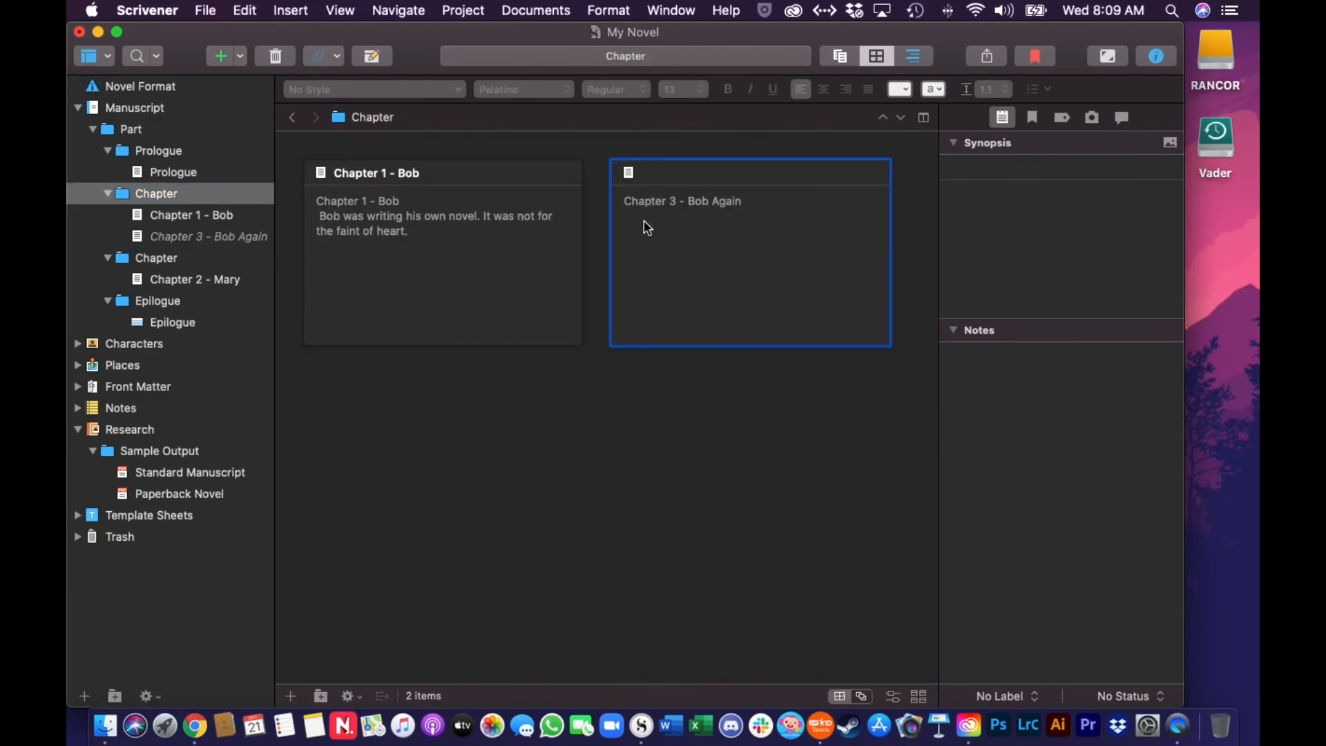
click(660, 174)
text(Chapter 3 - Bob Again)
click(629, 445)
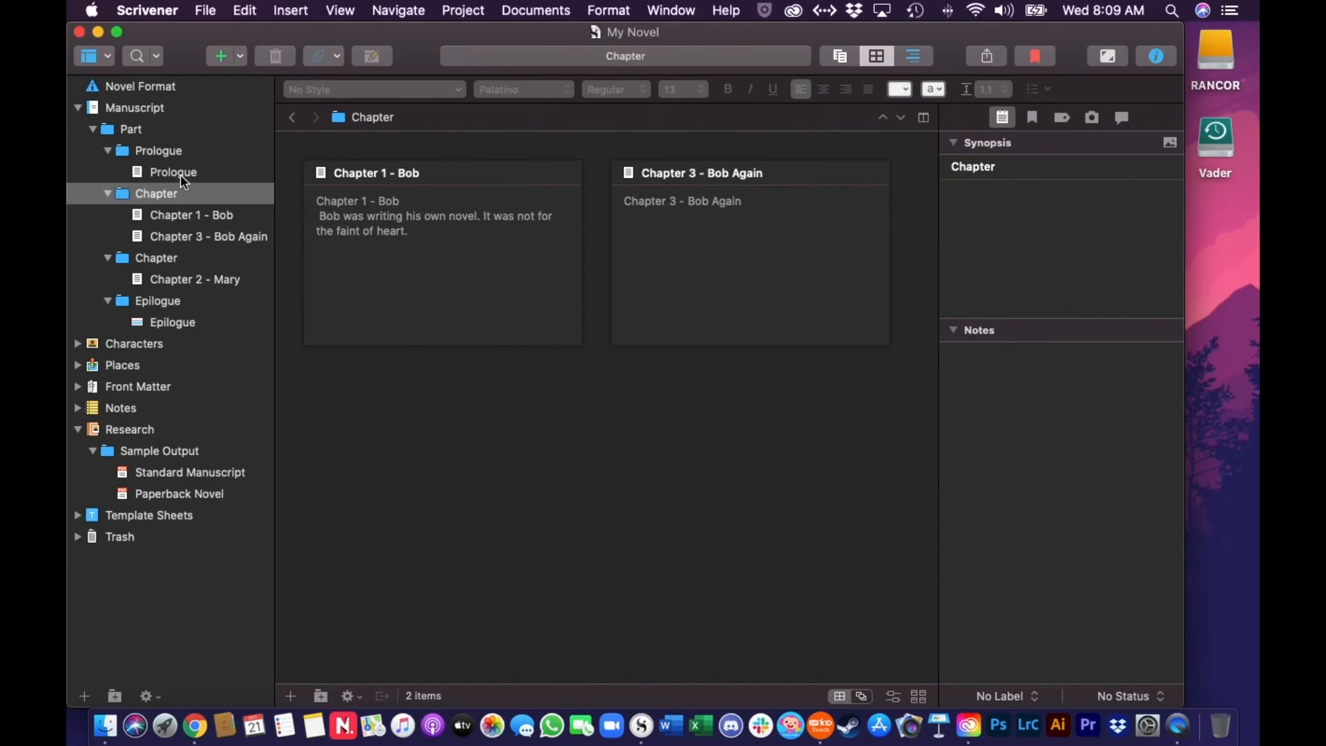
Add a new folder named Dedication to the part and place it above the Prologue folder.
click(152, 144)
click(155, 147)
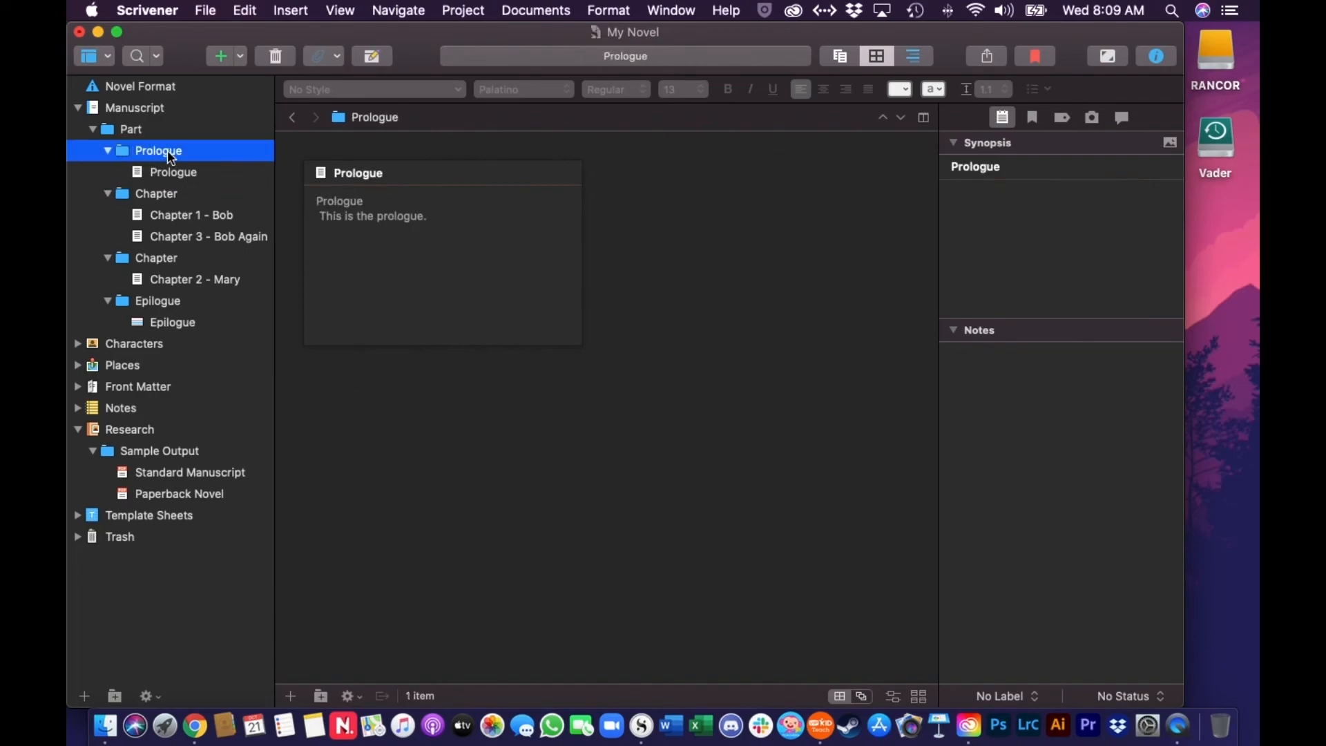
click(241, 56)
click(268, 100)
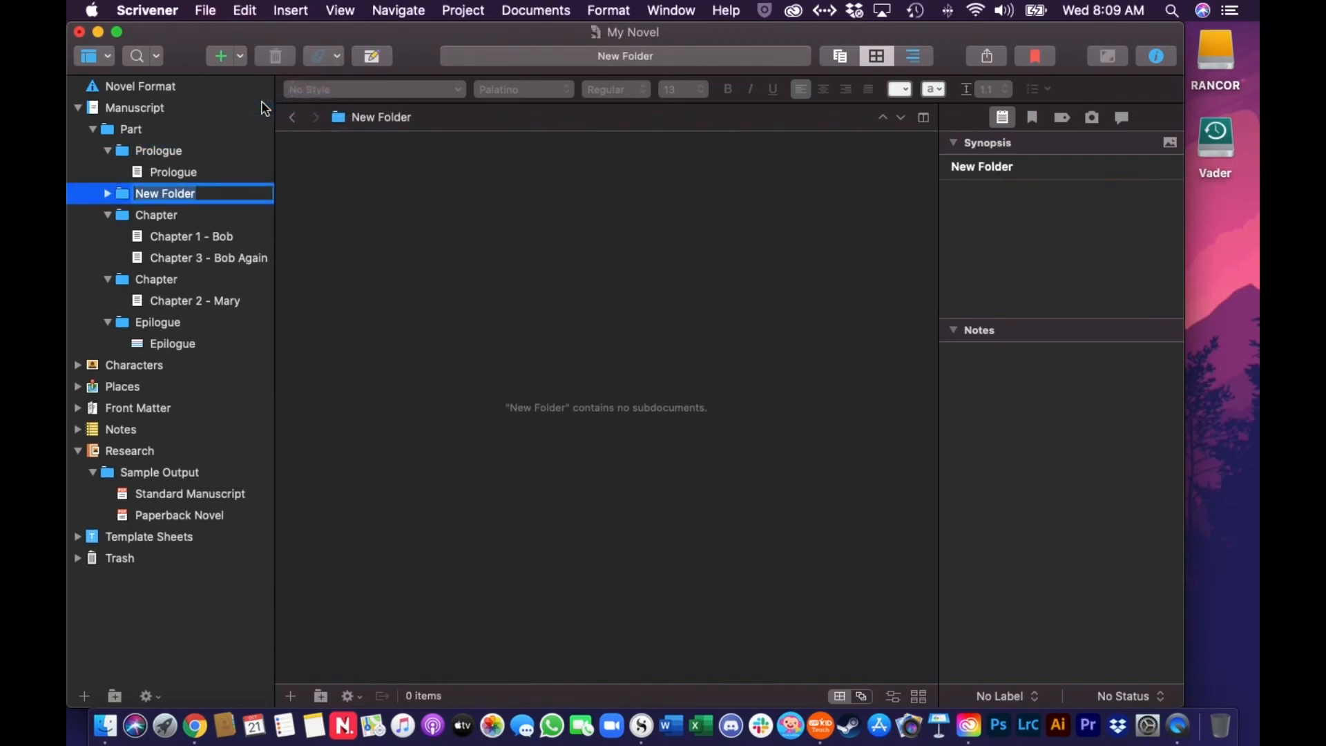
text(Dedication)
key(Return)
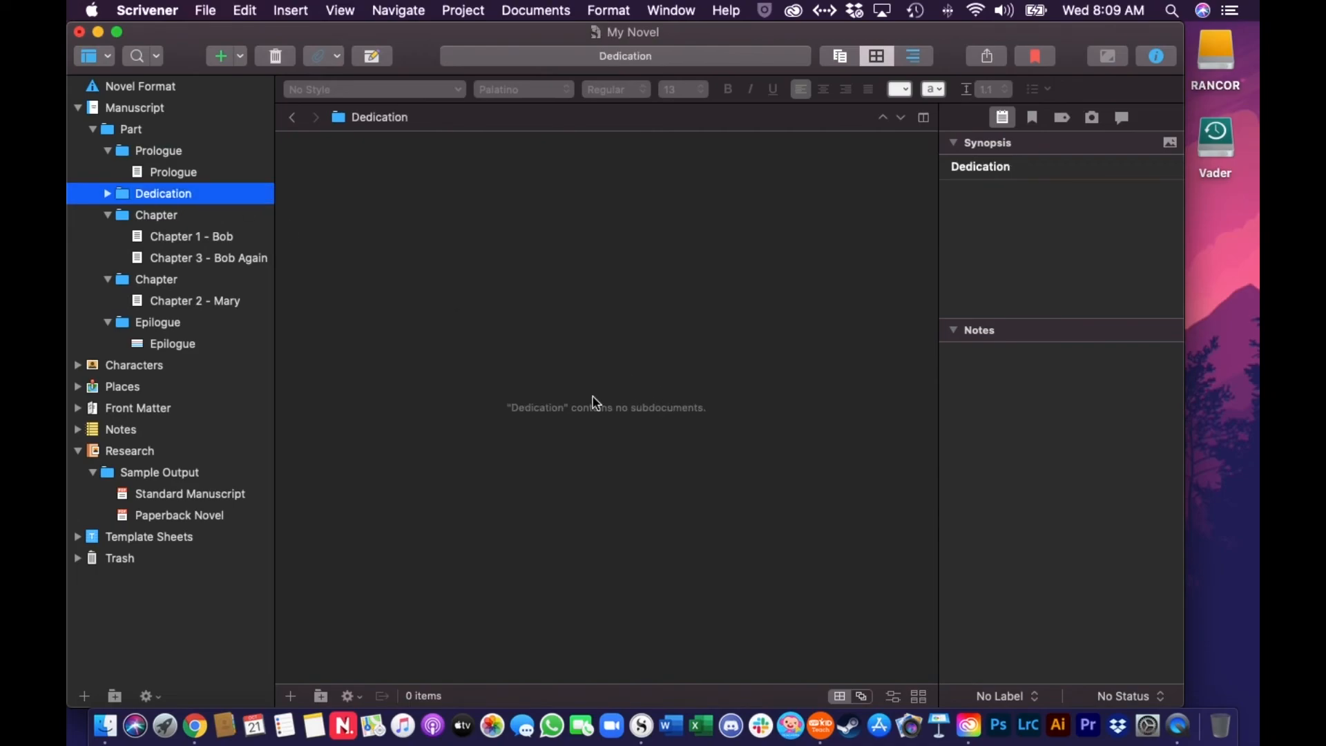
drag(145, 195, 140, 141)
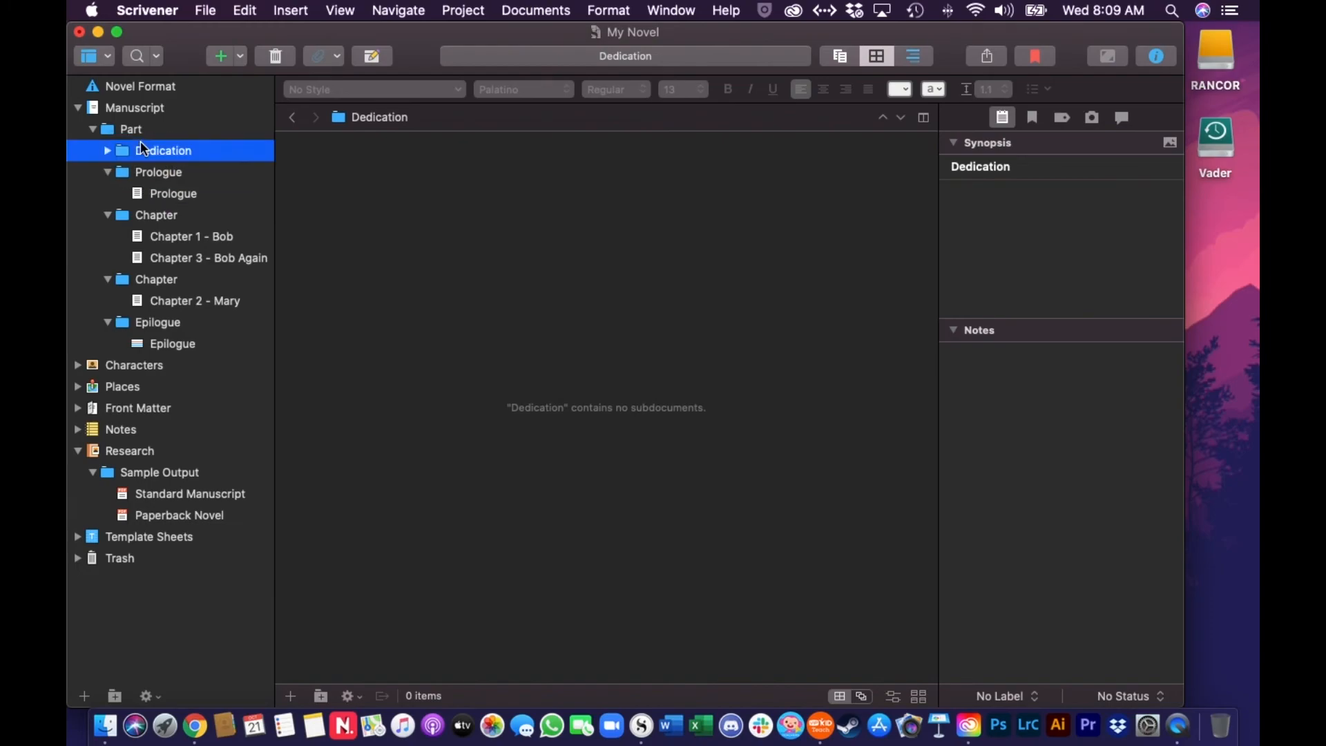
Add a new text document titled Dedication inside the Dedication folder.
right_click(374, 176)
mouse_move(508, 185)
click(621, 187)
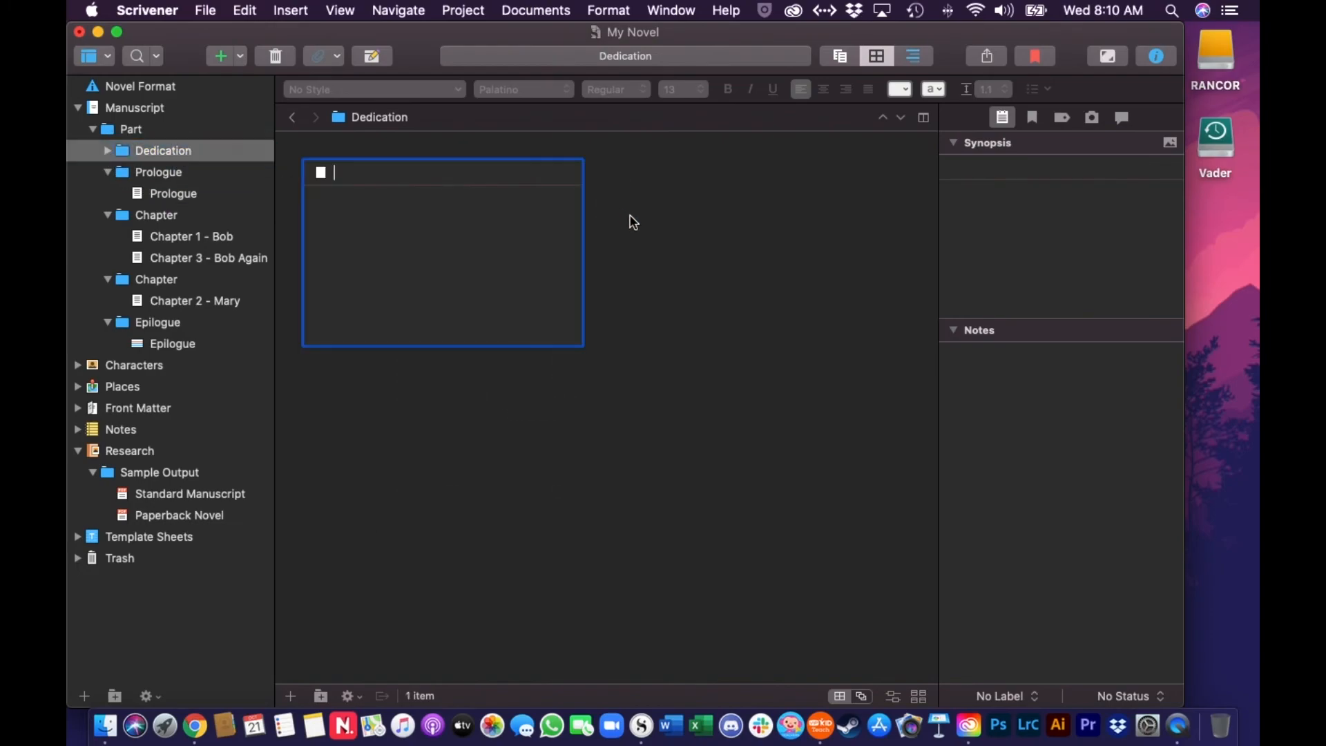
text(Dedication)
Write the Dedication card's synopsis "For everyone who thinks I'm writing about them... I am." and expand the Dedication folder in the binder.
key(Tab)
text(For everyone who)
text( thinks I'm writing about them)
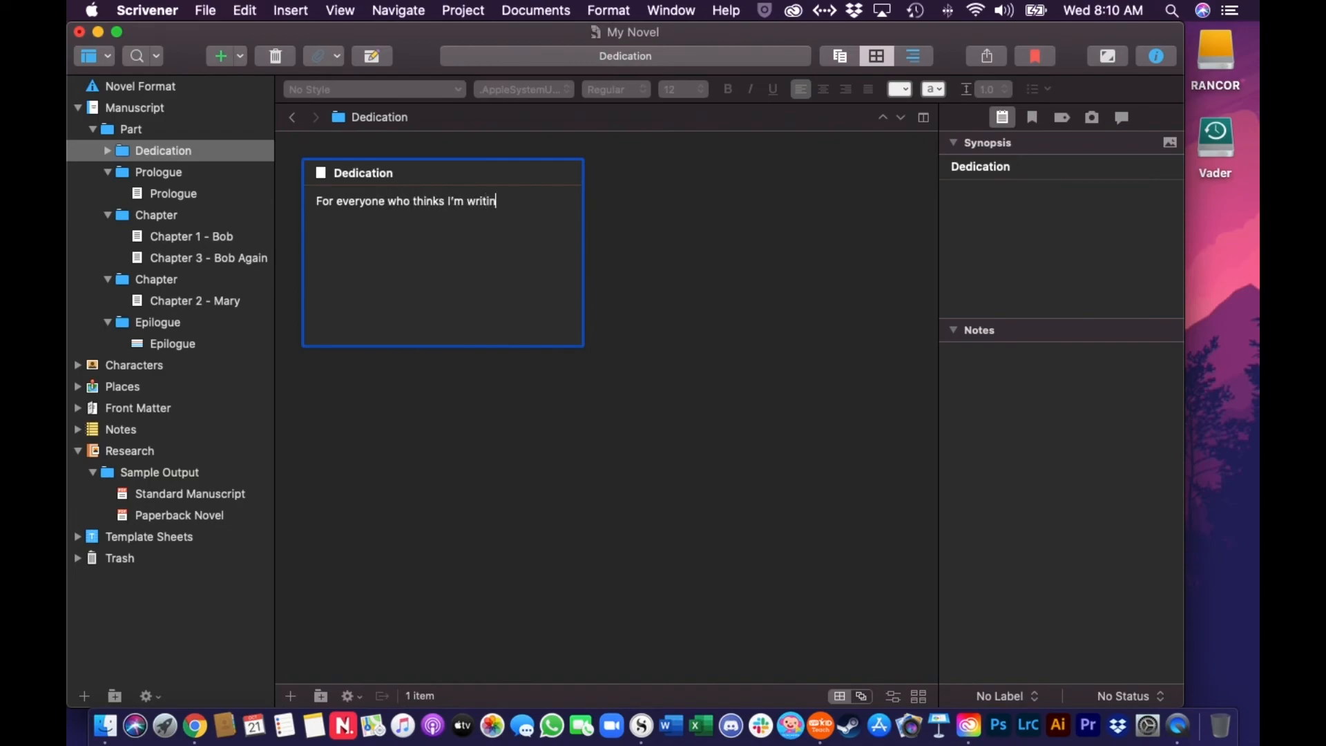
text(... I am.)
click(738, 287)
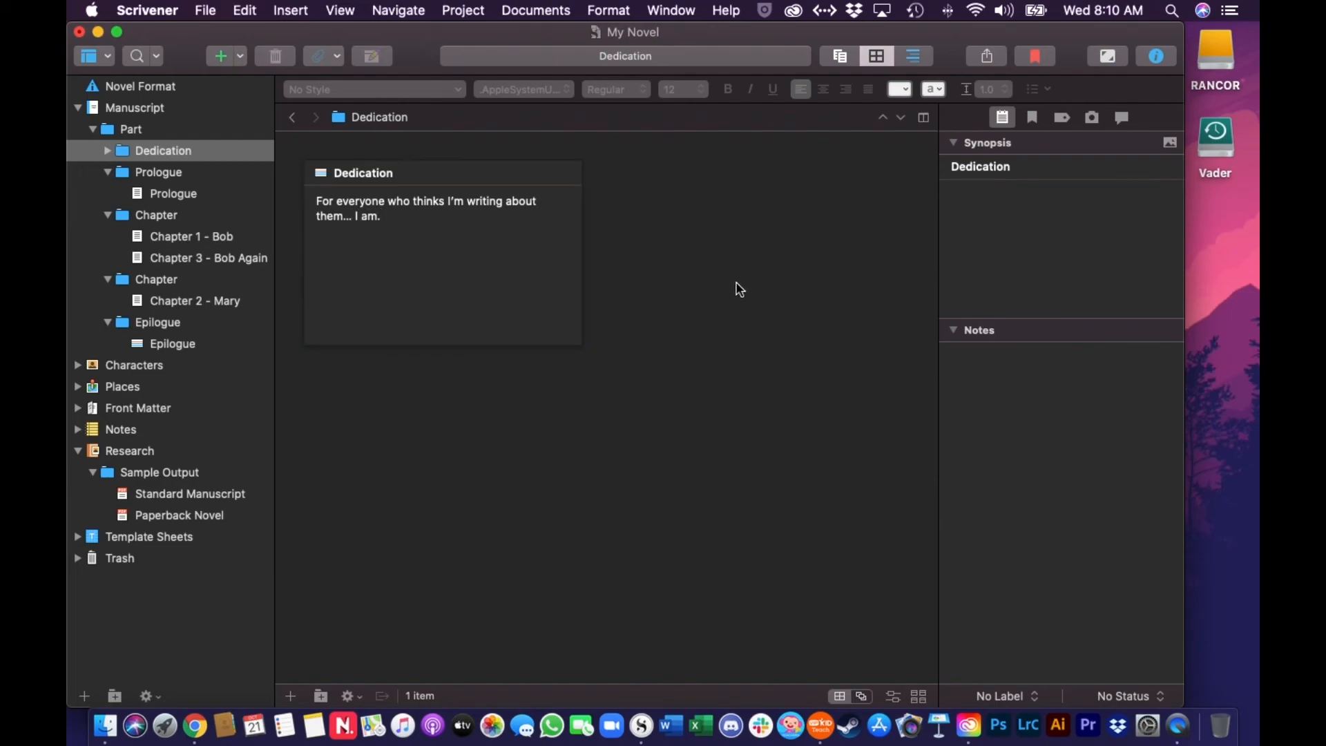
click(101, 149)
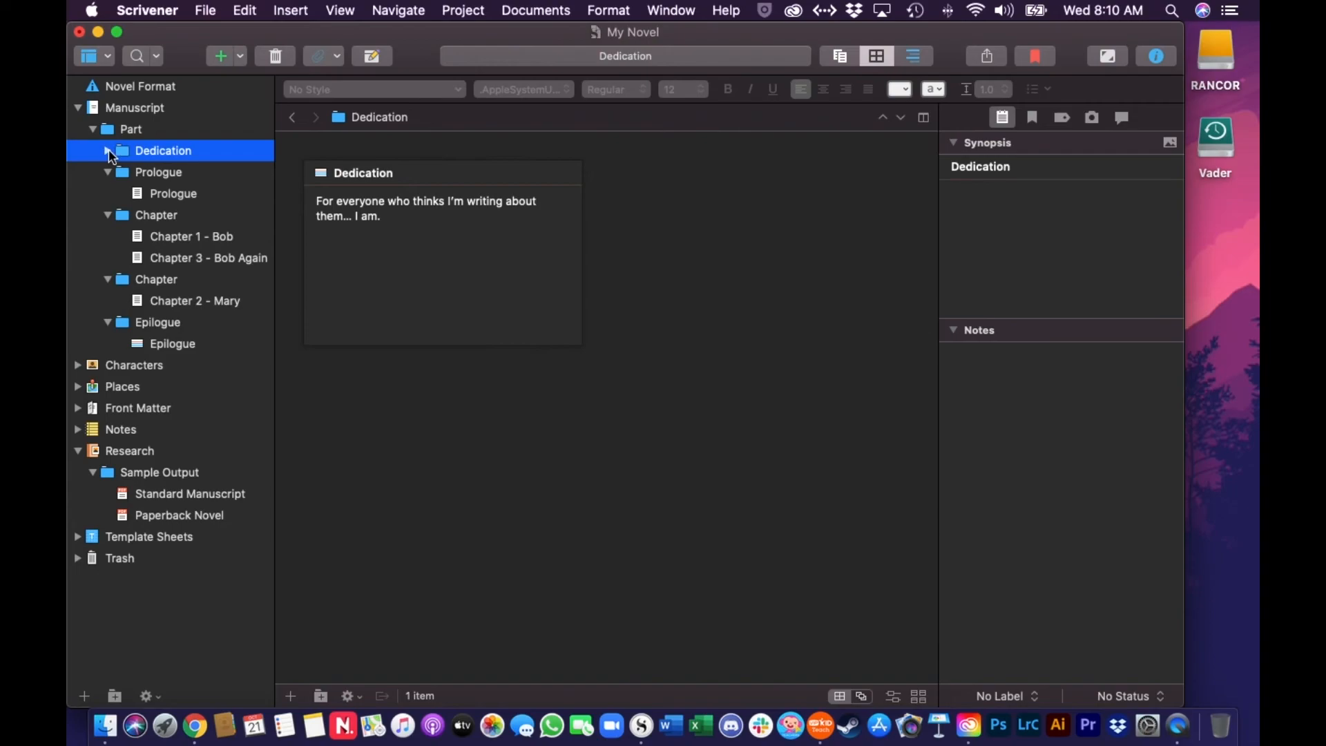
click(108, 150)
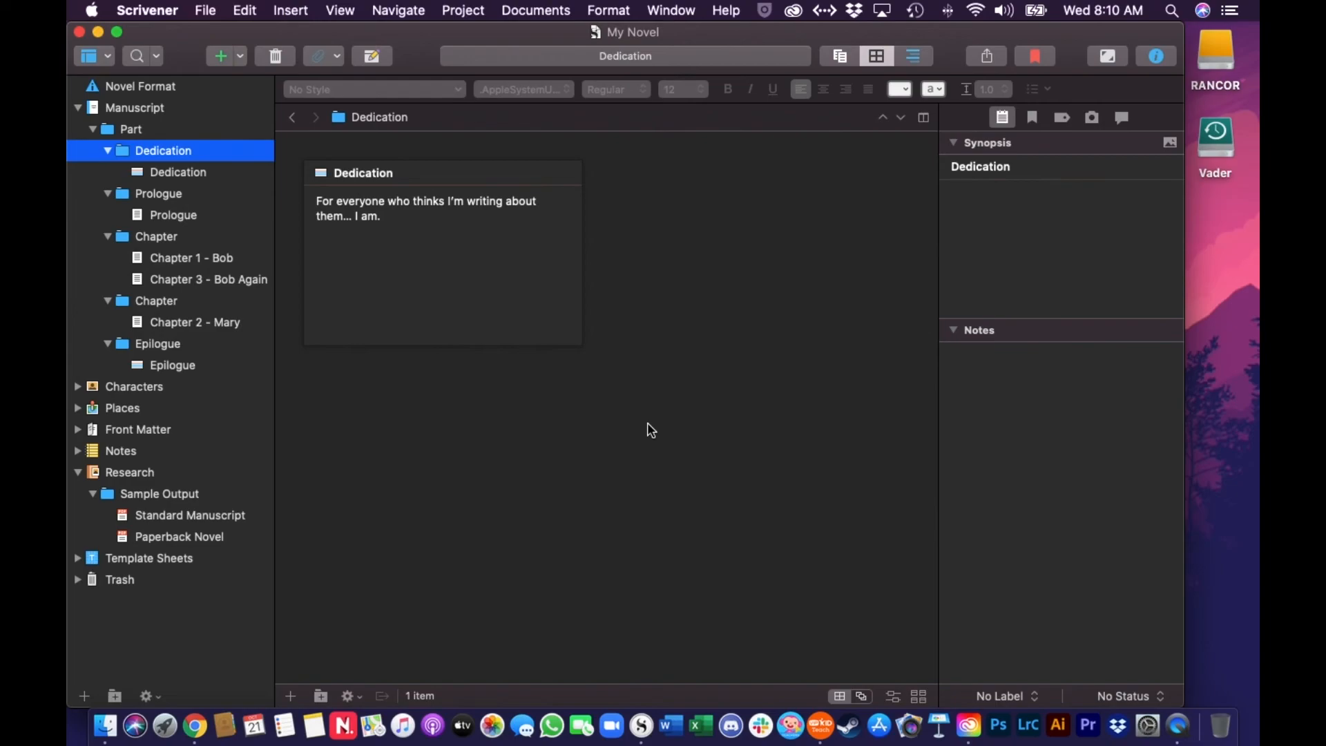
Add a new text document titled Bob Info to the Characters folder.
click(78, 388)
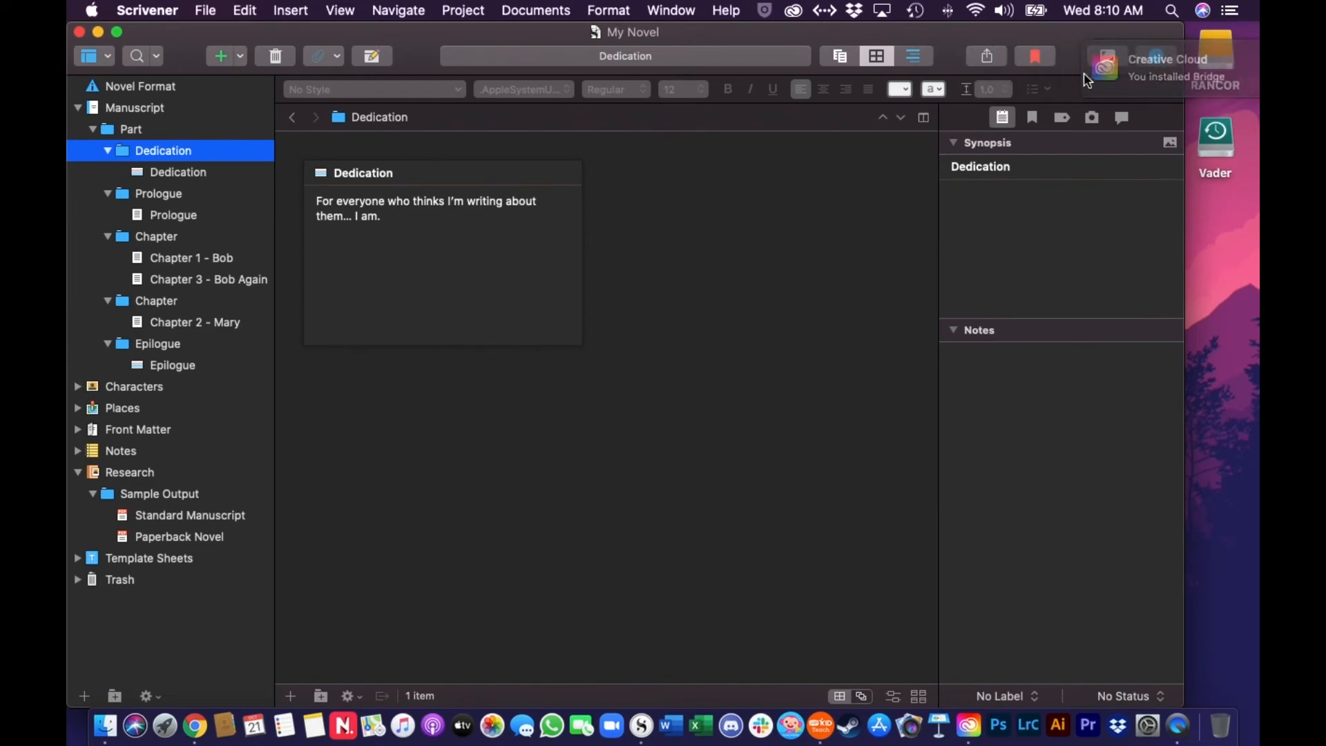
click(140, 387)
right_click(386, 146)
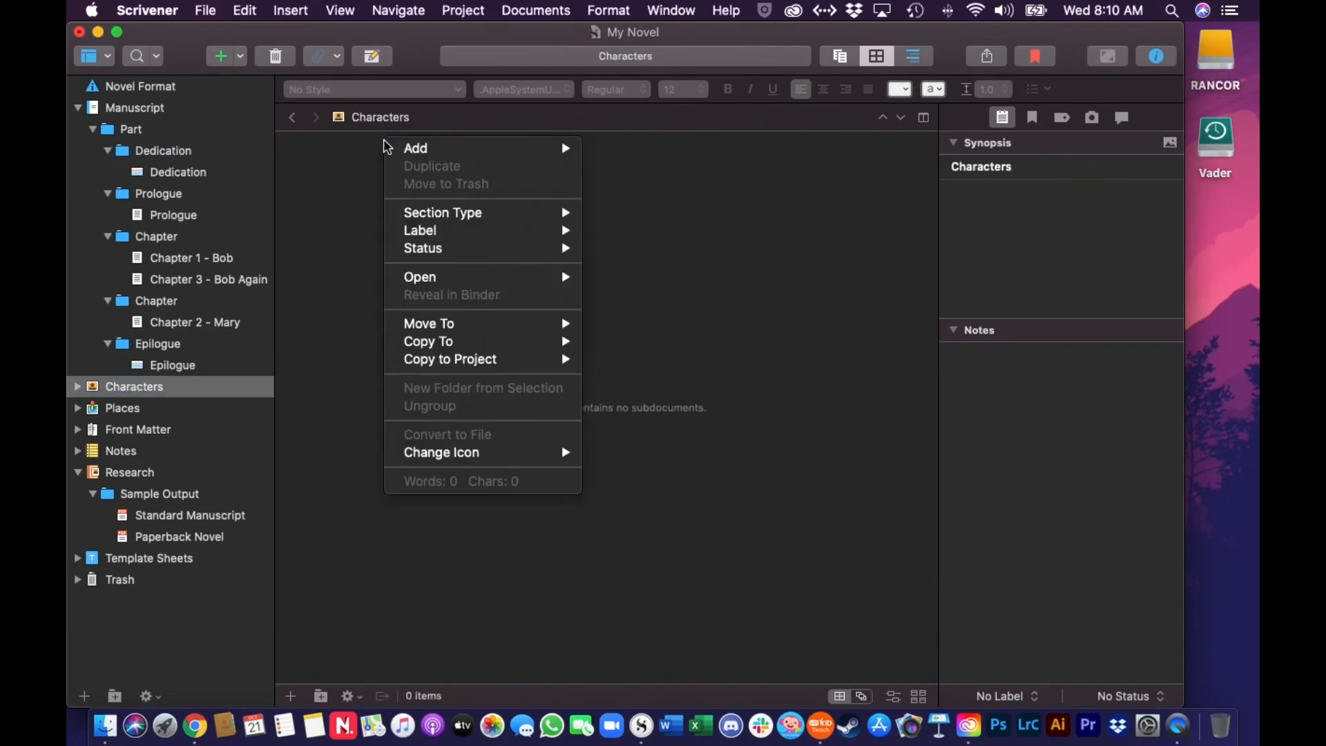
mouse_move(549, 148)
click(624, 148)
text(Bob Info)
Write the synopsis "Bob is very shy. But he is more stoic than he is shy." on the Bob Info card.
key(Tab)
text(Bob is very sh)
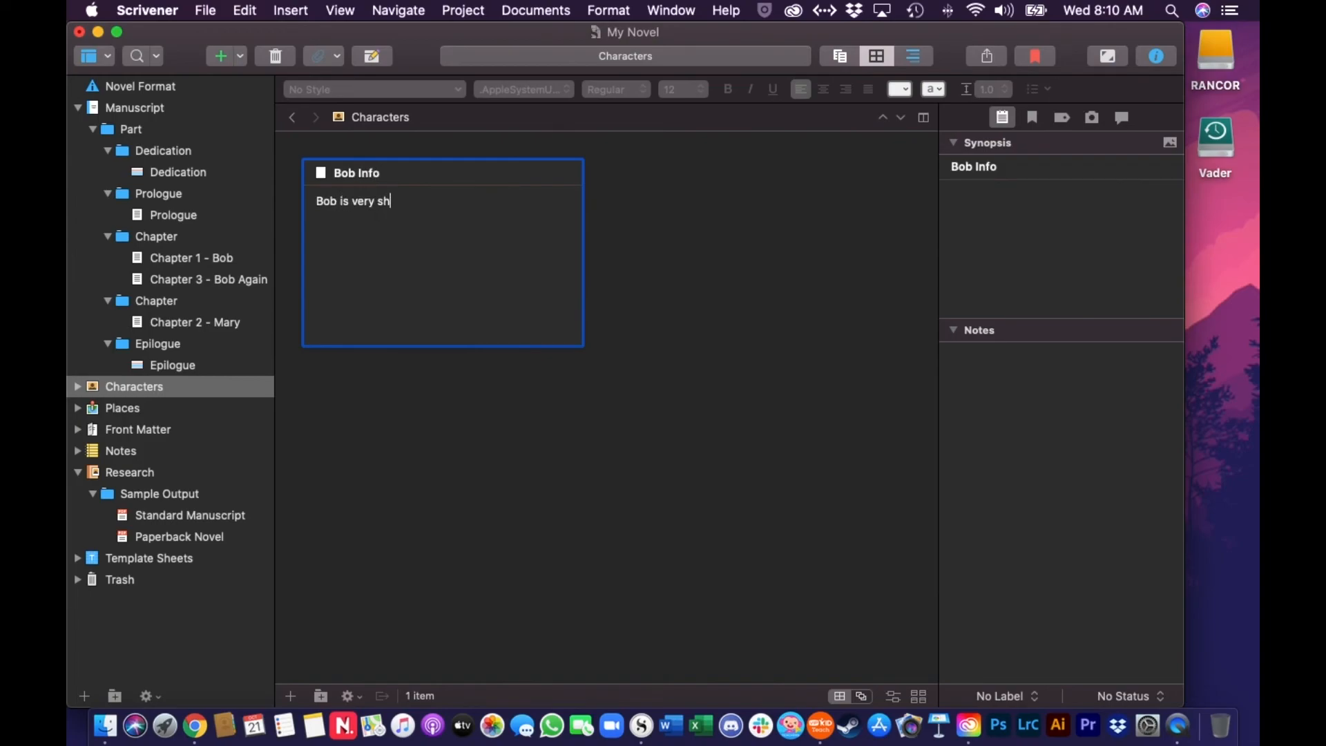
text(y. But he is more stoic tha)
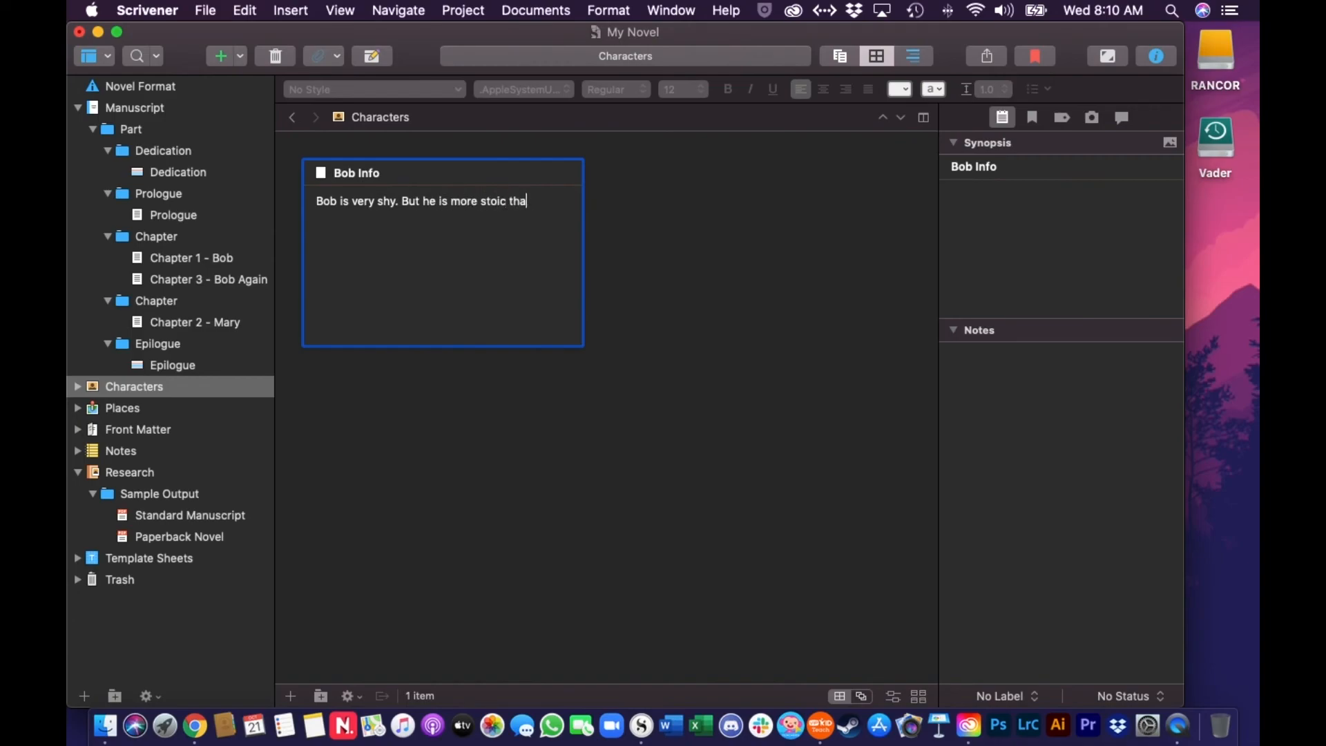
text(n he is shy.)
click(672, 379)
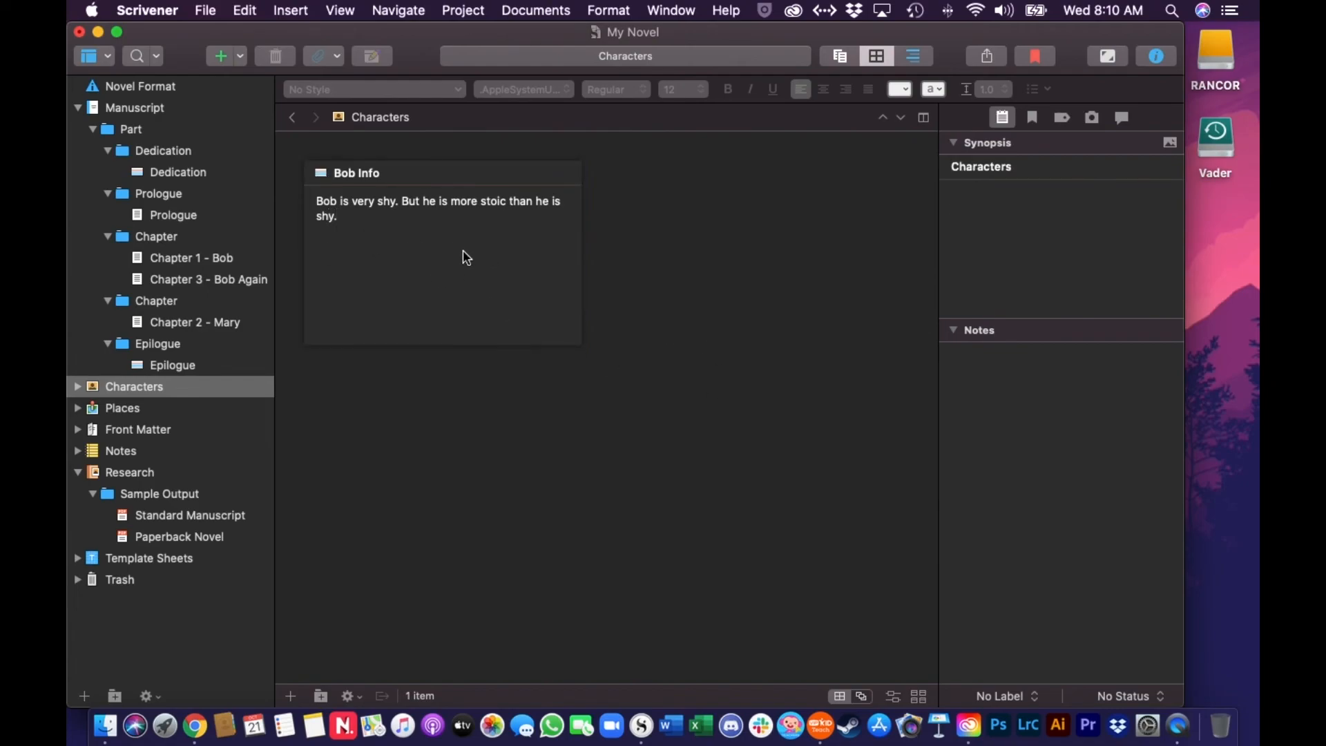
Add a second text document titled Mary Info to the Characters folder.
right_click(822, 262)
mouse_move(907, 271)
click(1046, 270)
text(Mary Info)
Set the Mary Info synopsis to "Mary is outgoing. She is always queueing Bob to tell her more about himself. She thinks he is hiding who he truly is.".
key(Tab)
text(Mar)
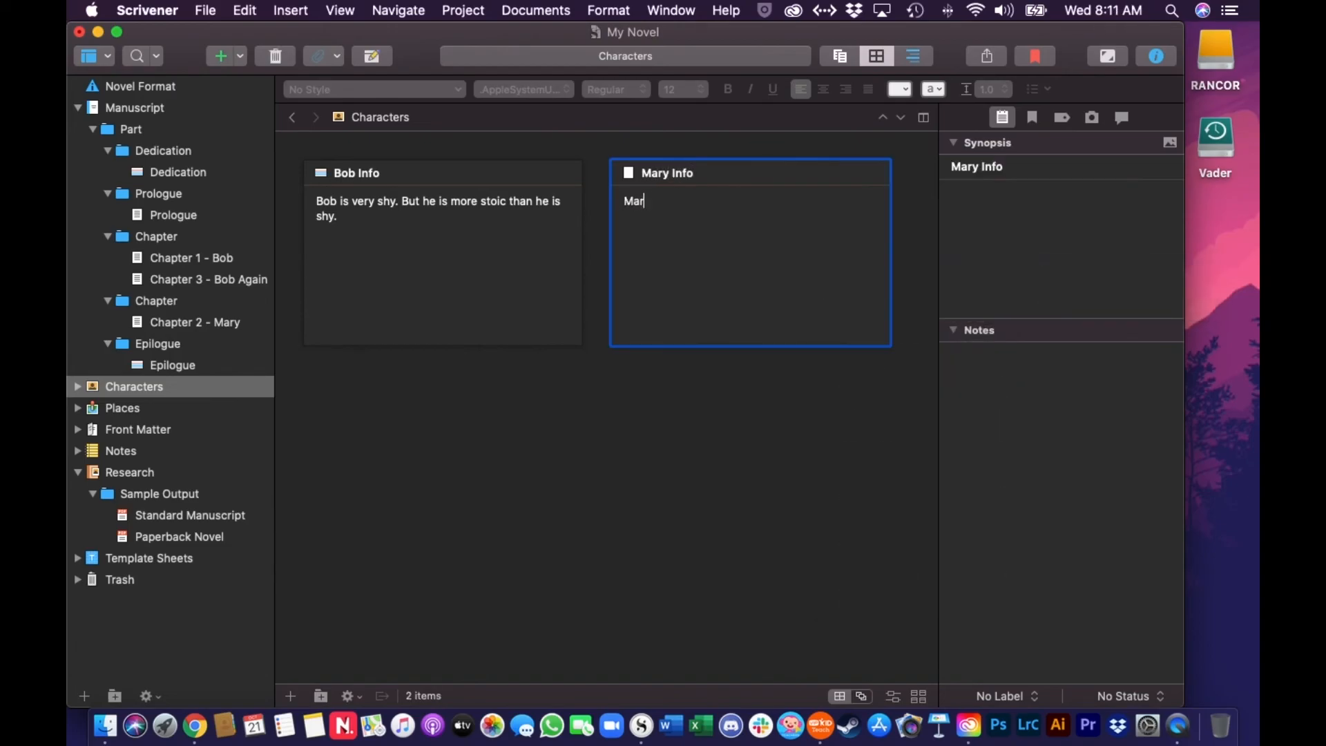
text(y is outgoing. She is always queu)
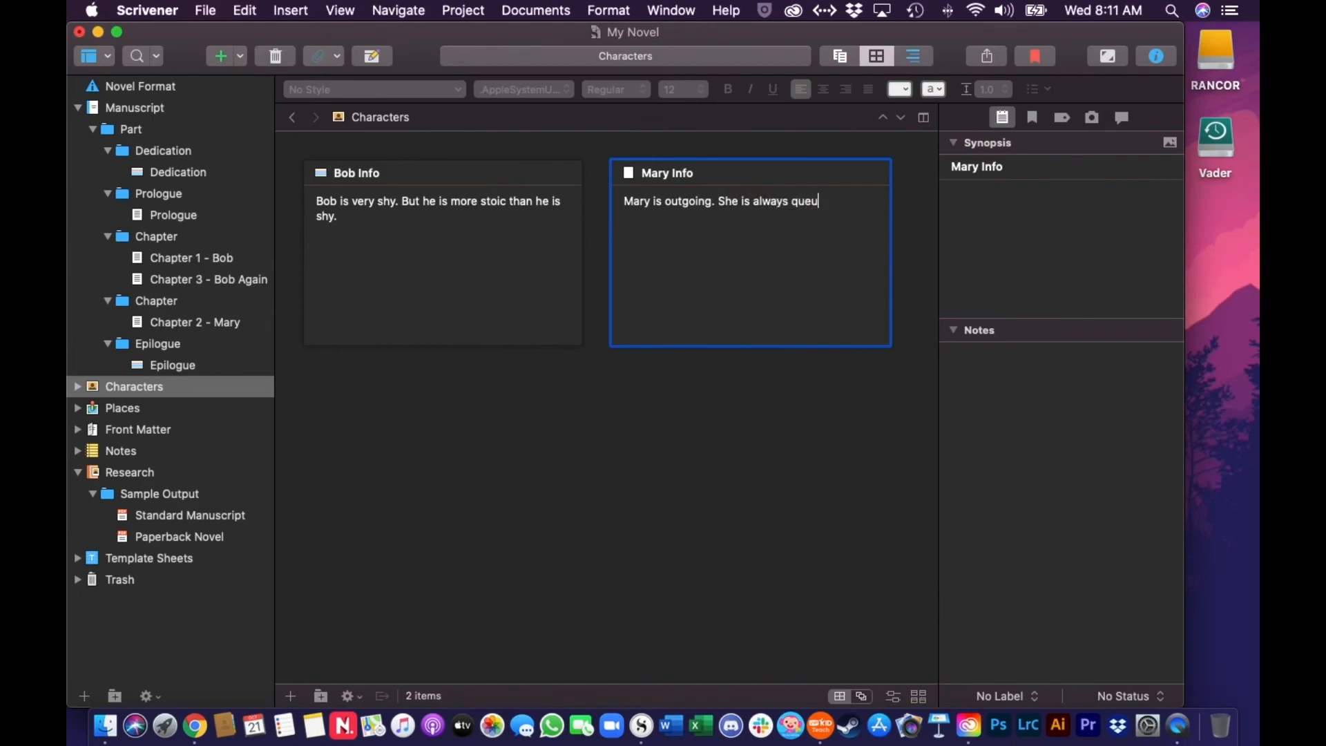
text(eing bob)
key(BackSpace)
key(BackSpace)
key(BackSpace)
text(Bob to tell her more about him)
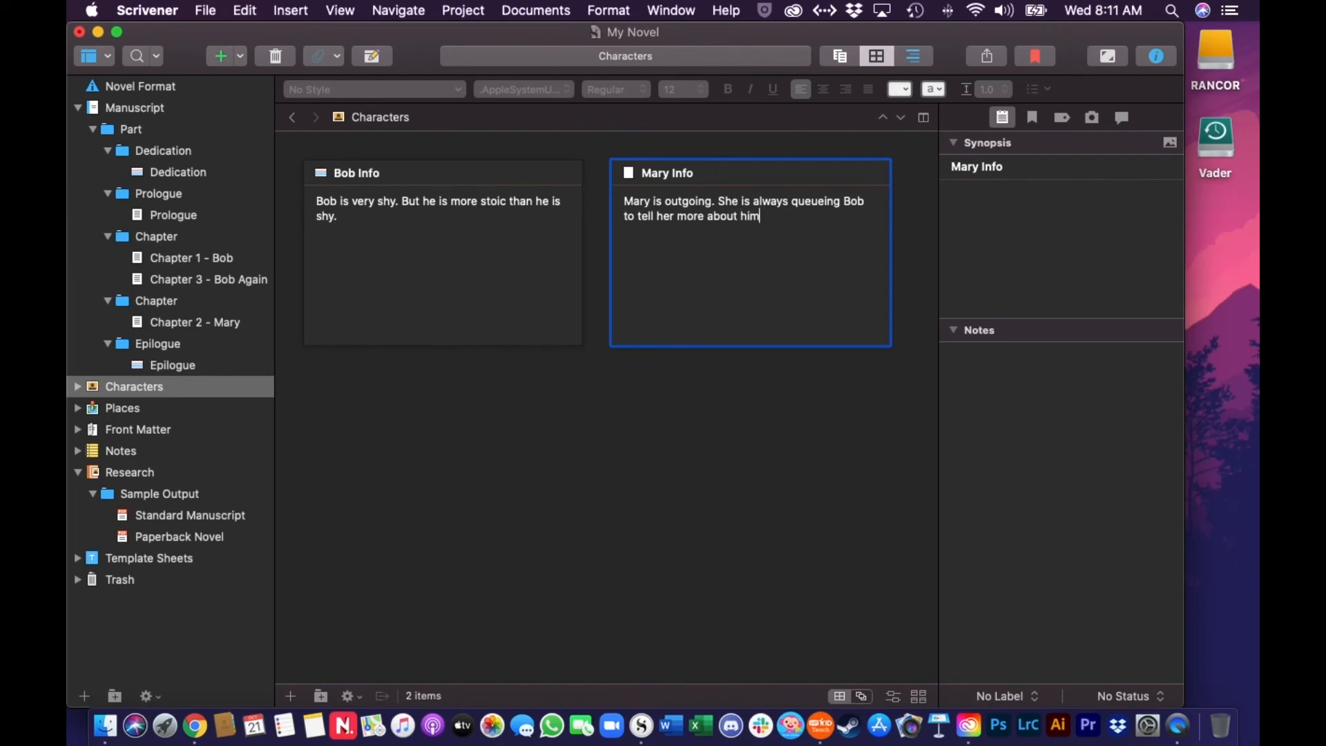
text(self. She thinks he is hiding who he truly is.)
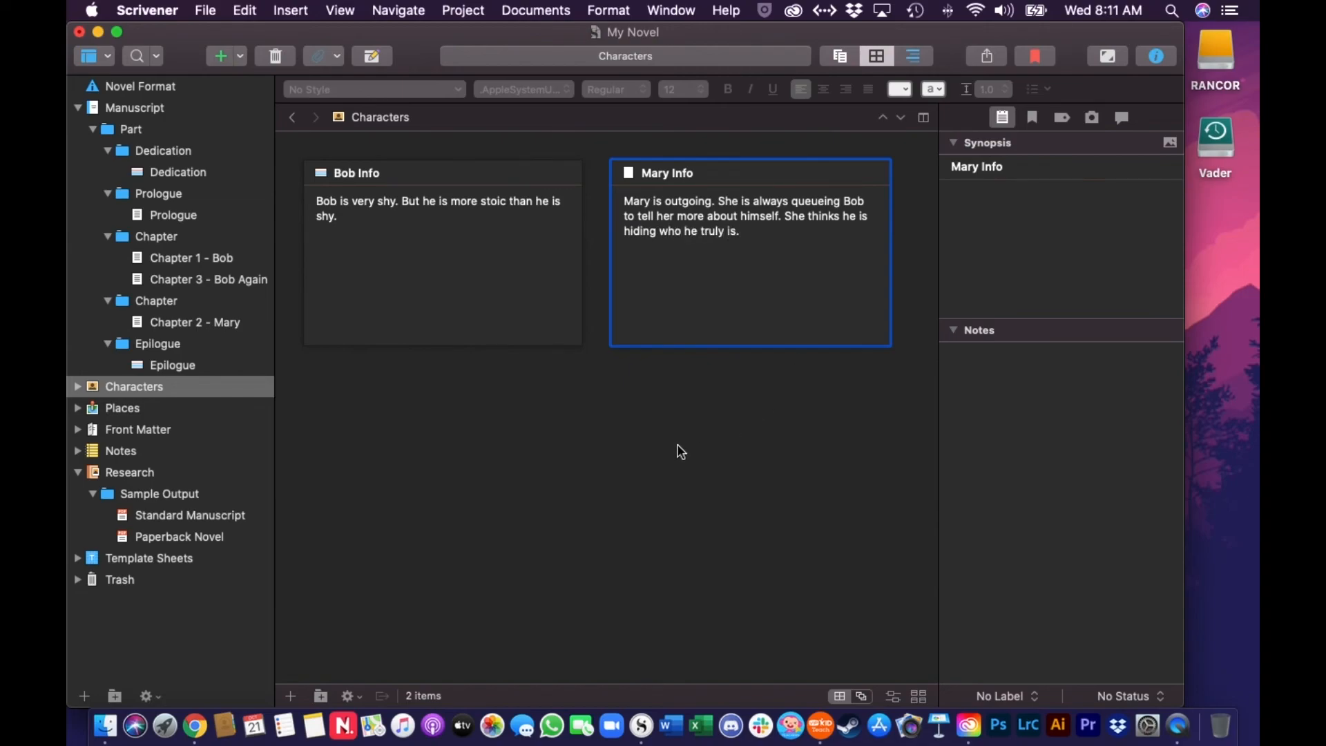
click(680, 449)
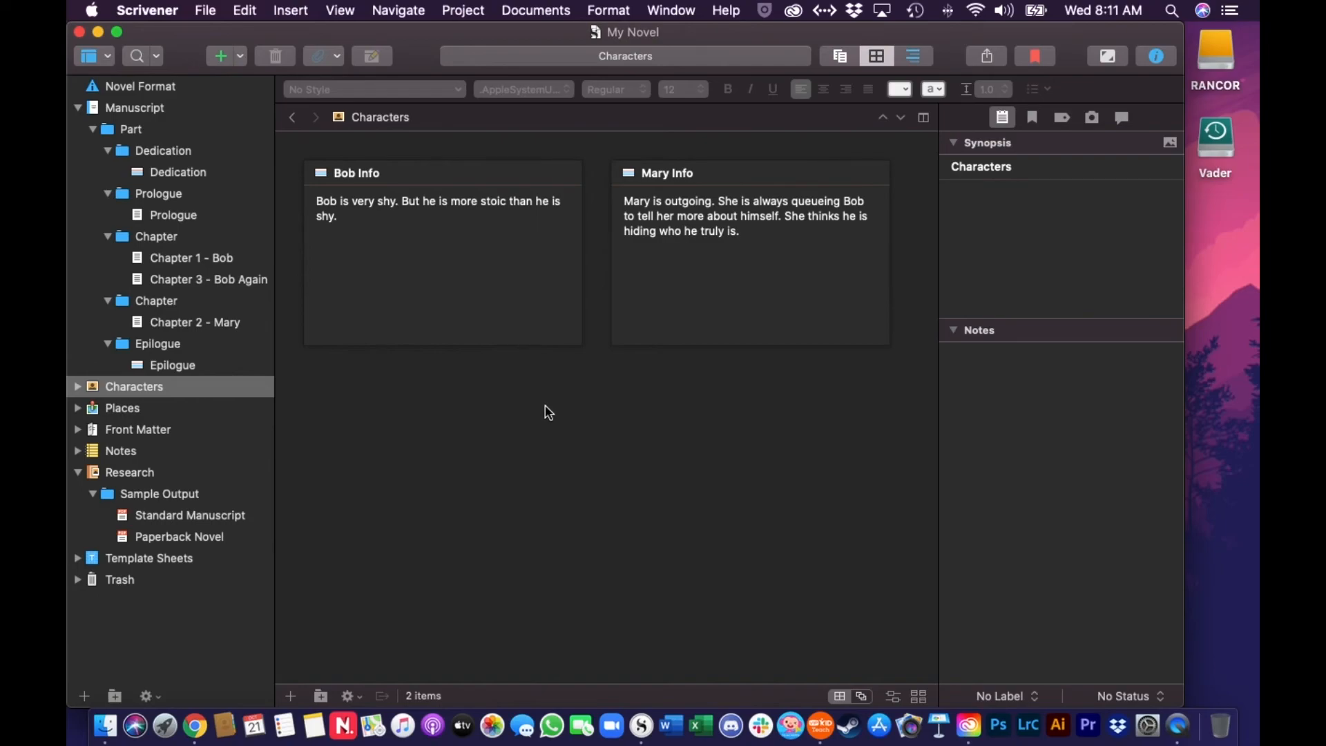
Add a new text document titled Place 1 to the Places folder.
click(121, 417)
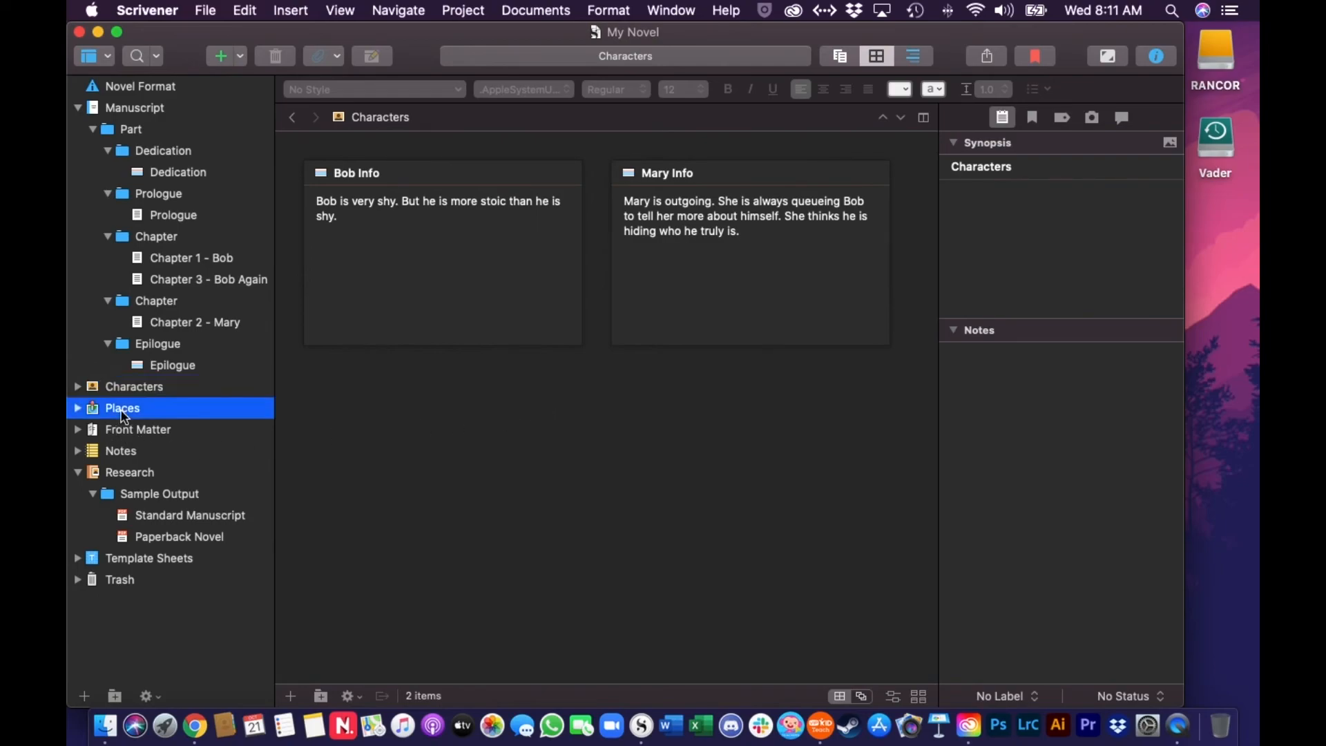
right_click(408, 223)
mouse_move(481, 233)
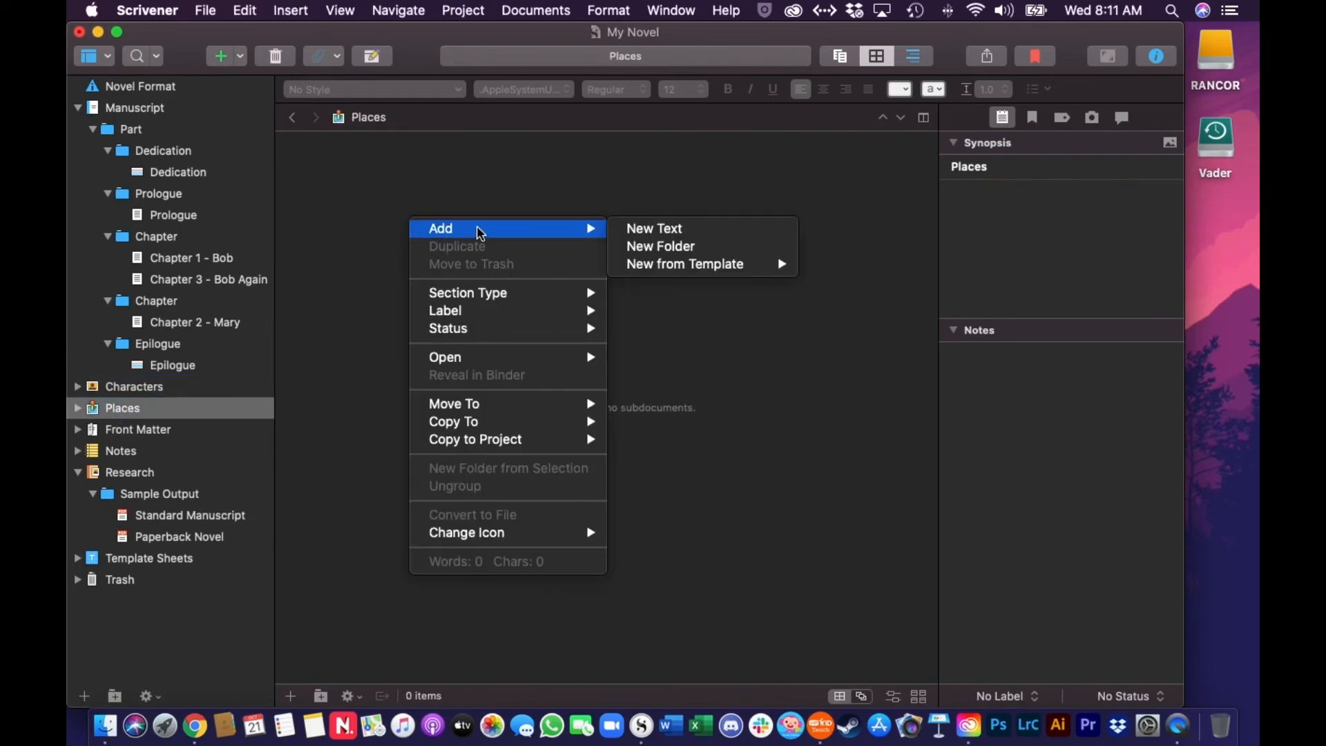
click(660, 233)
text(P)
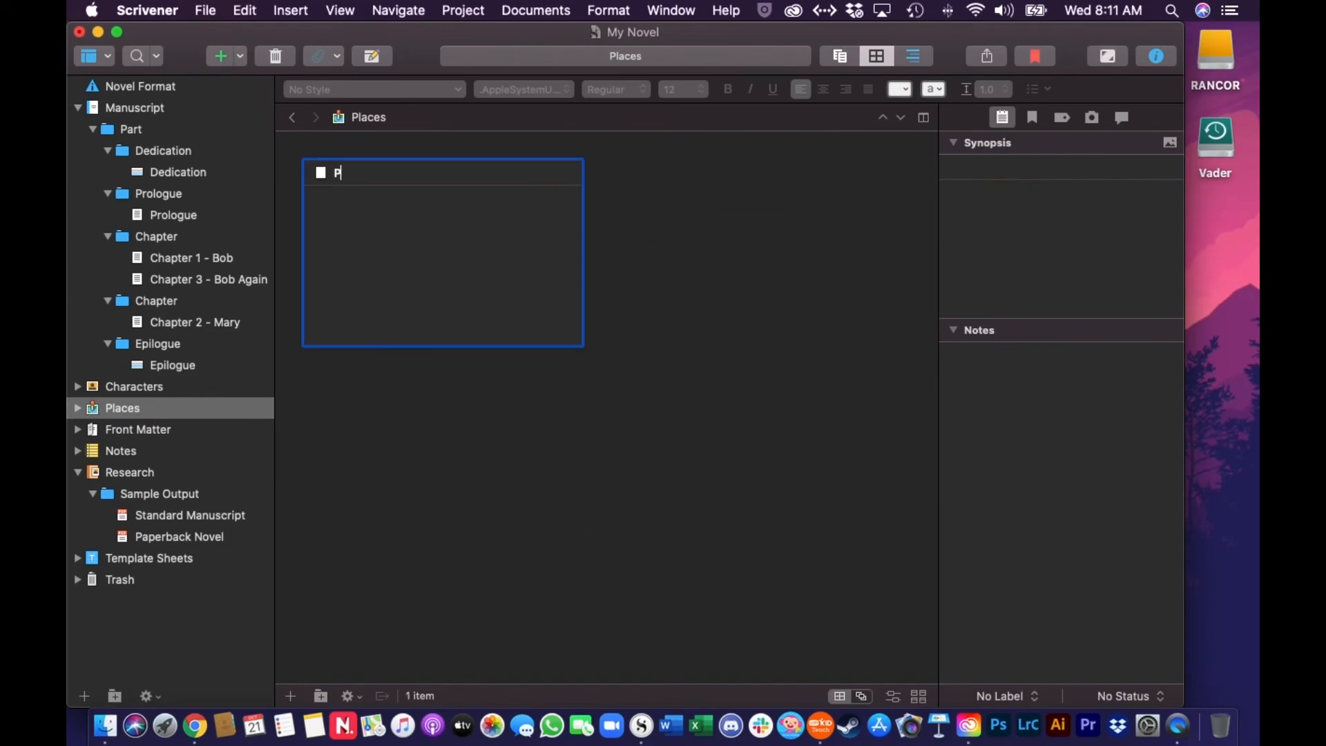
text(lace 1)
Write the synopsis "First scene with bob takes place in DFW airport." on the Place 1 card.
key(Tab)
text(First scene with bob )
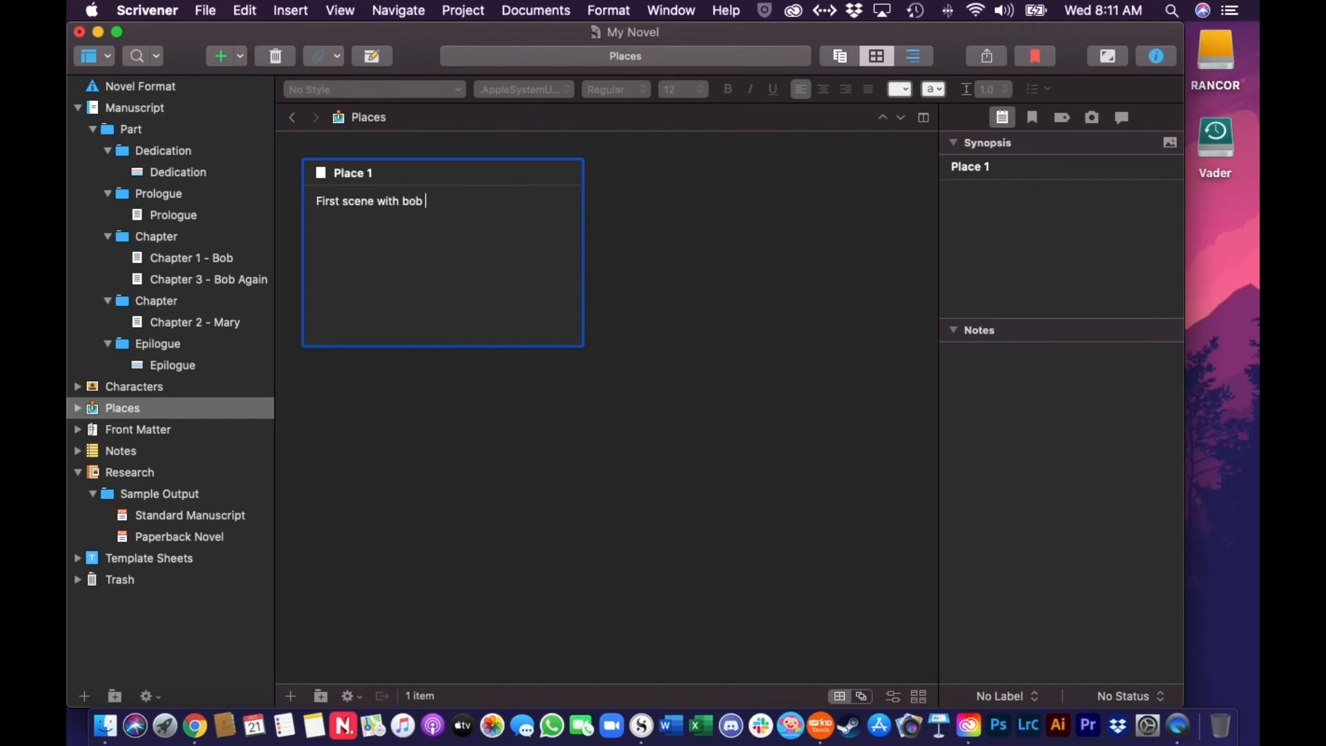
text(takes place in DFW airport.)
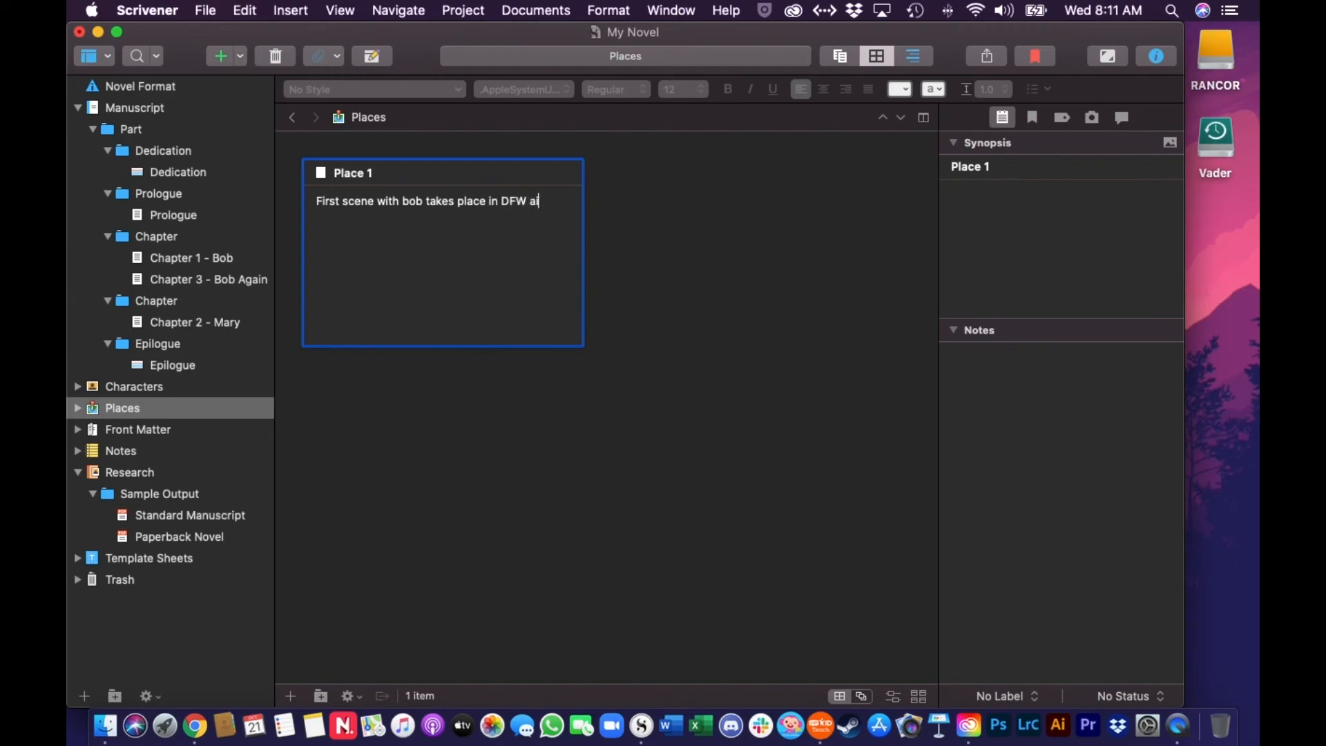
click(638, 368)
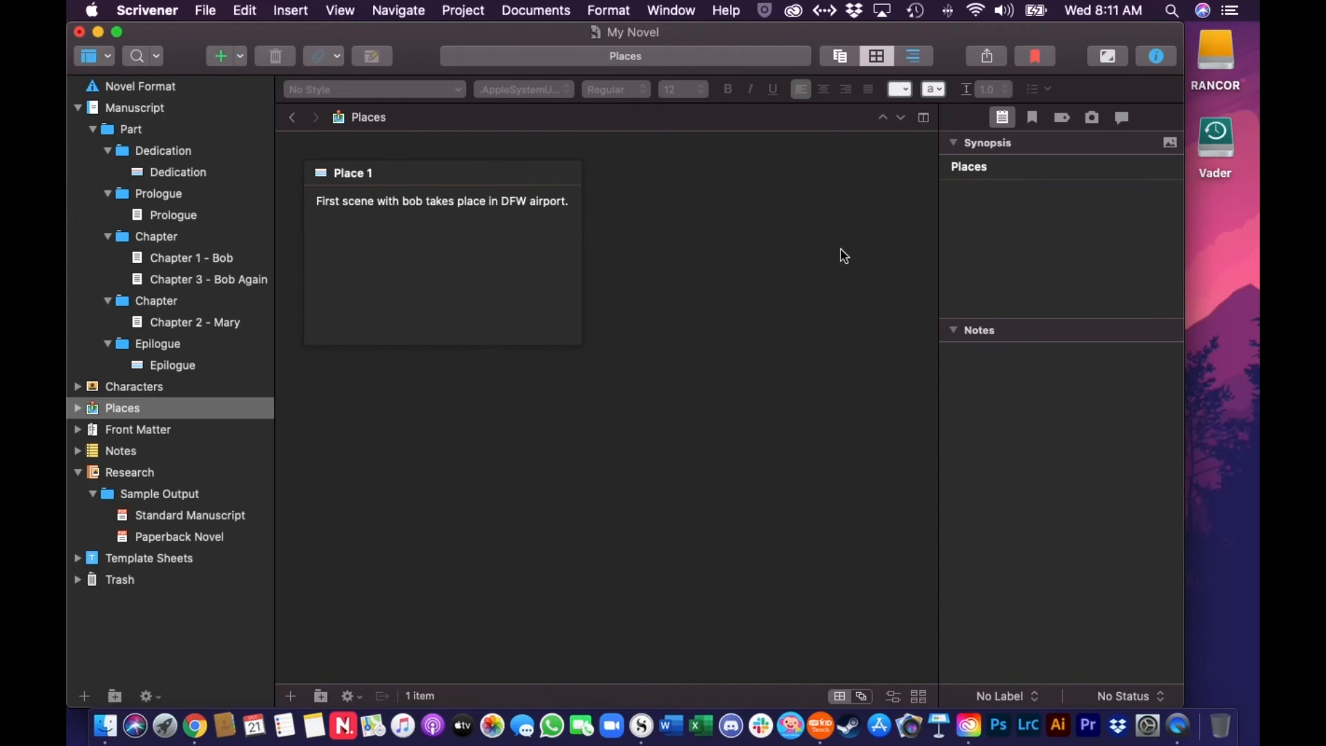
Expand the Front Matter folder and its Paperback subfolder, and look over the front matter pages it contains.
click(144, 432)
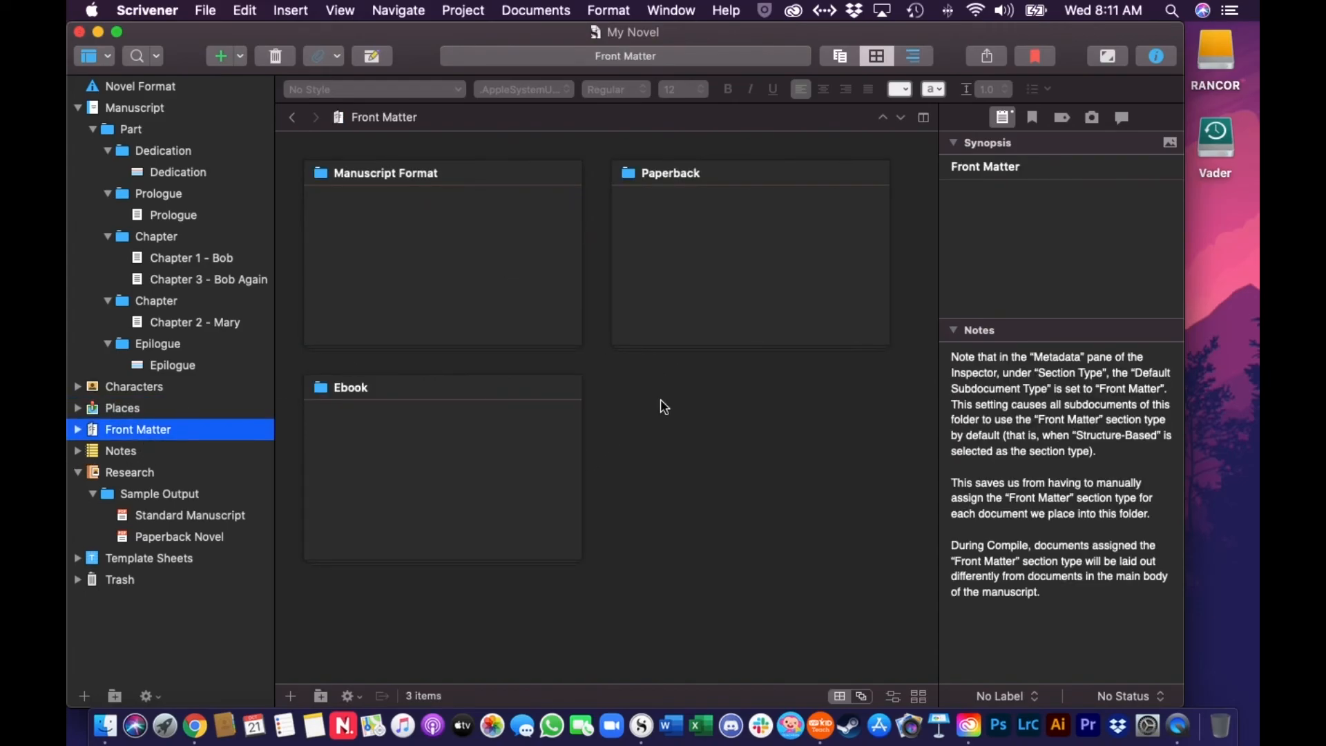
click(78, 431)
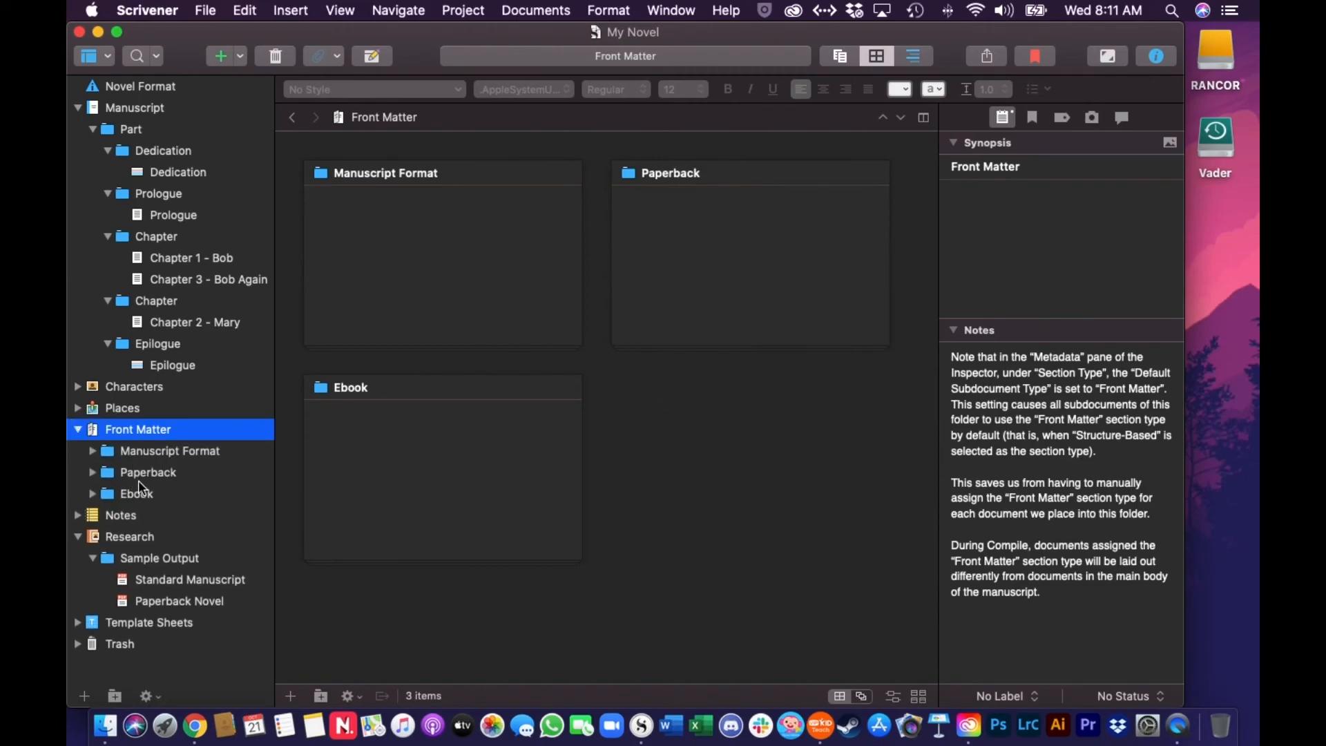
click(142, 474)
click(92, 474)
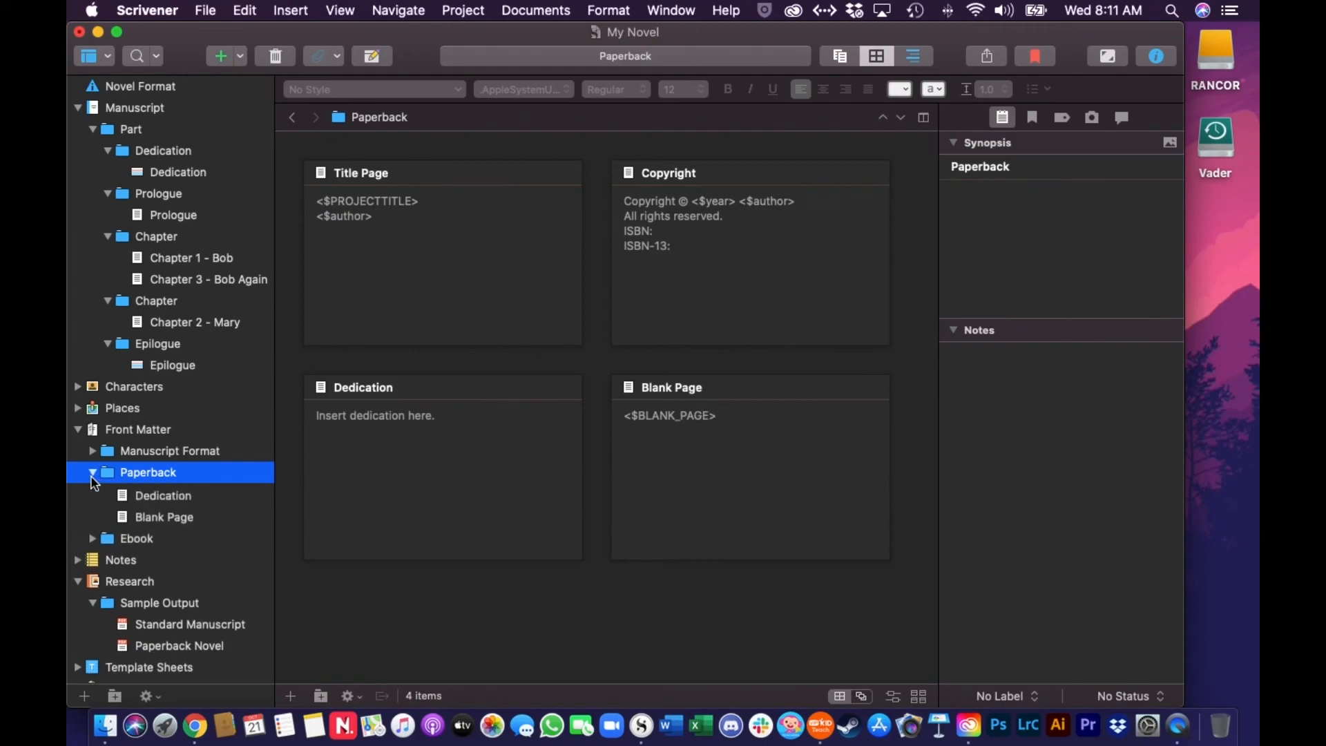
click(495, 314)
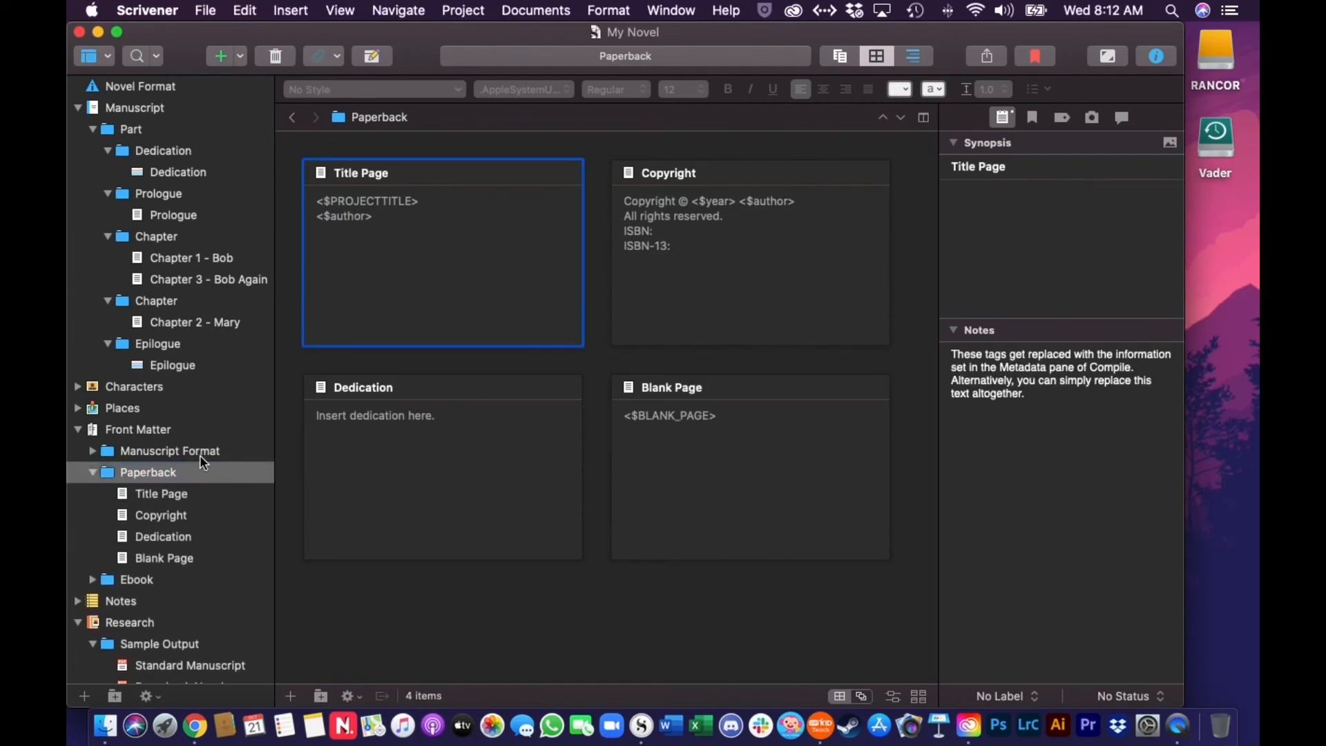
click(93, 472)
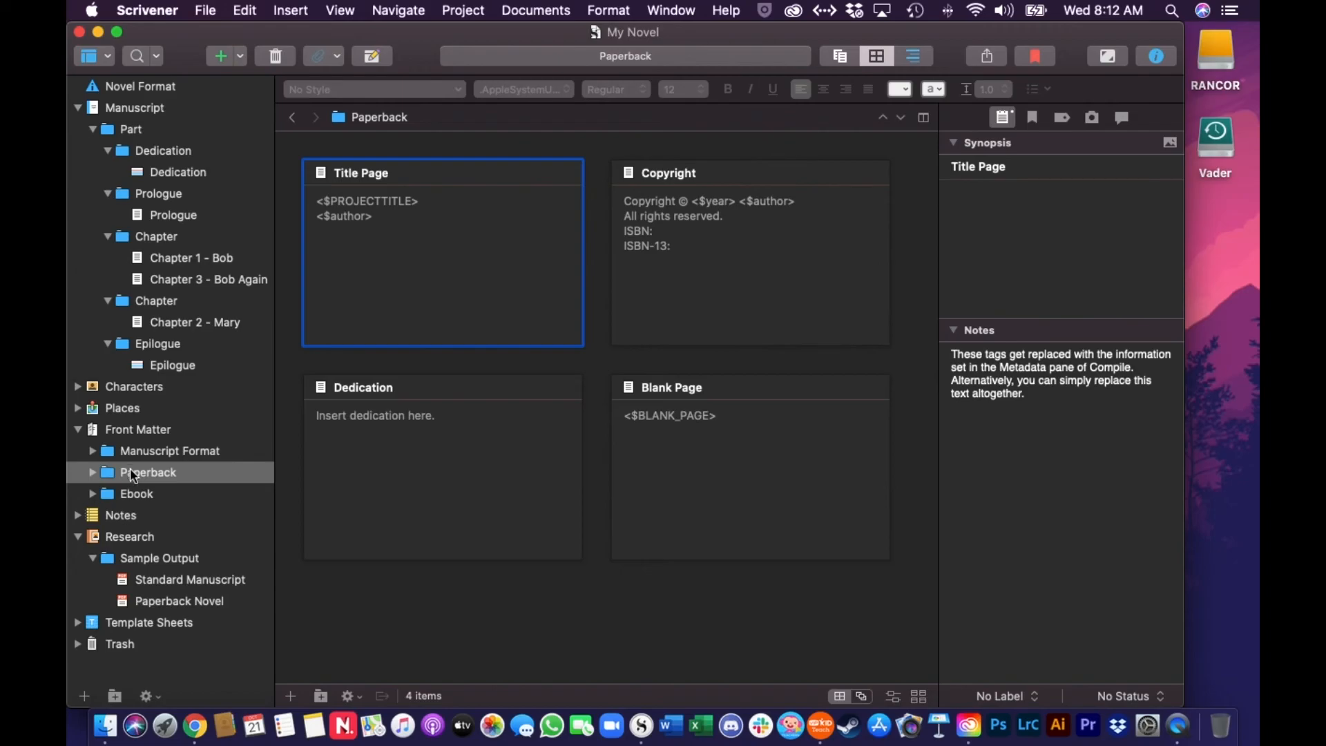
click(93, 472)
Replace PROJECTTITLE with "My Novel" inside the title tag on the Paperback folder's Title Page.
click(179, 495)
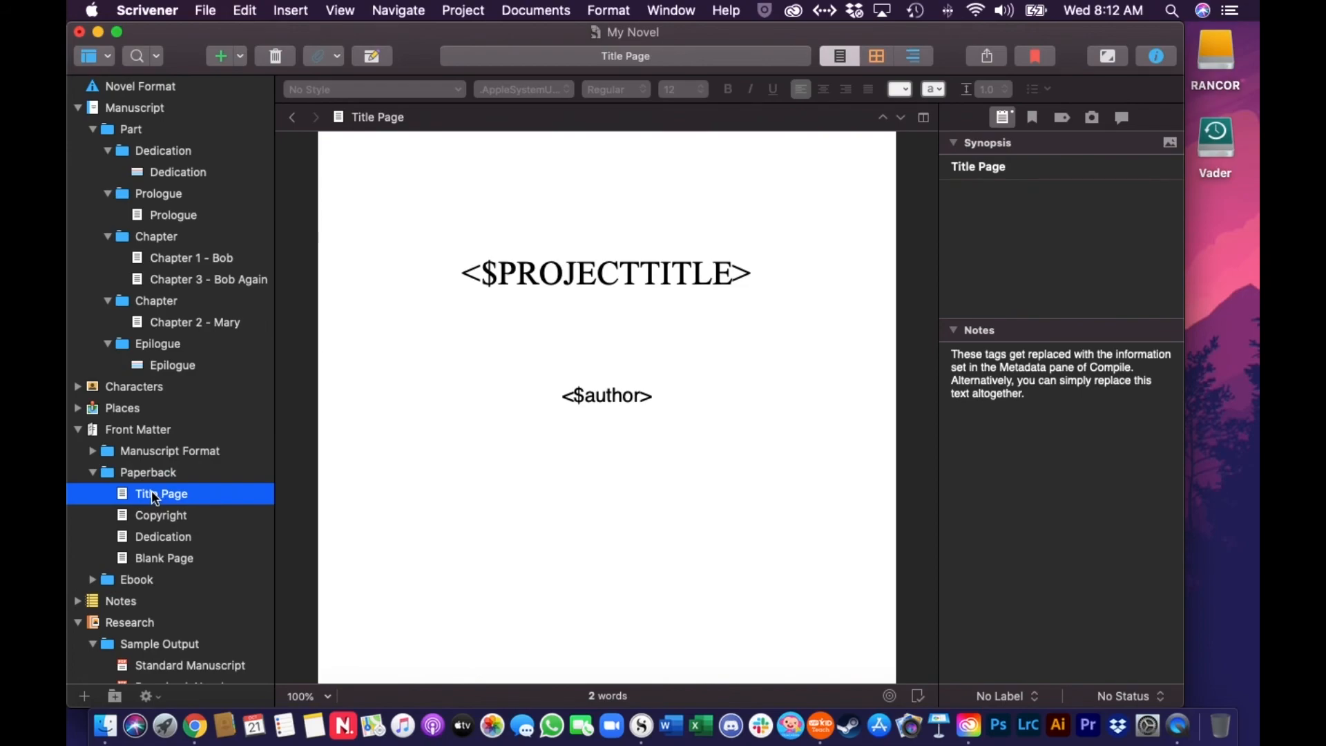
click(656, 273)
mouse_move(733, 273)
mouse_down()
mouse_move(507, 274)
mouse_move(732, 273)
mouse_up()
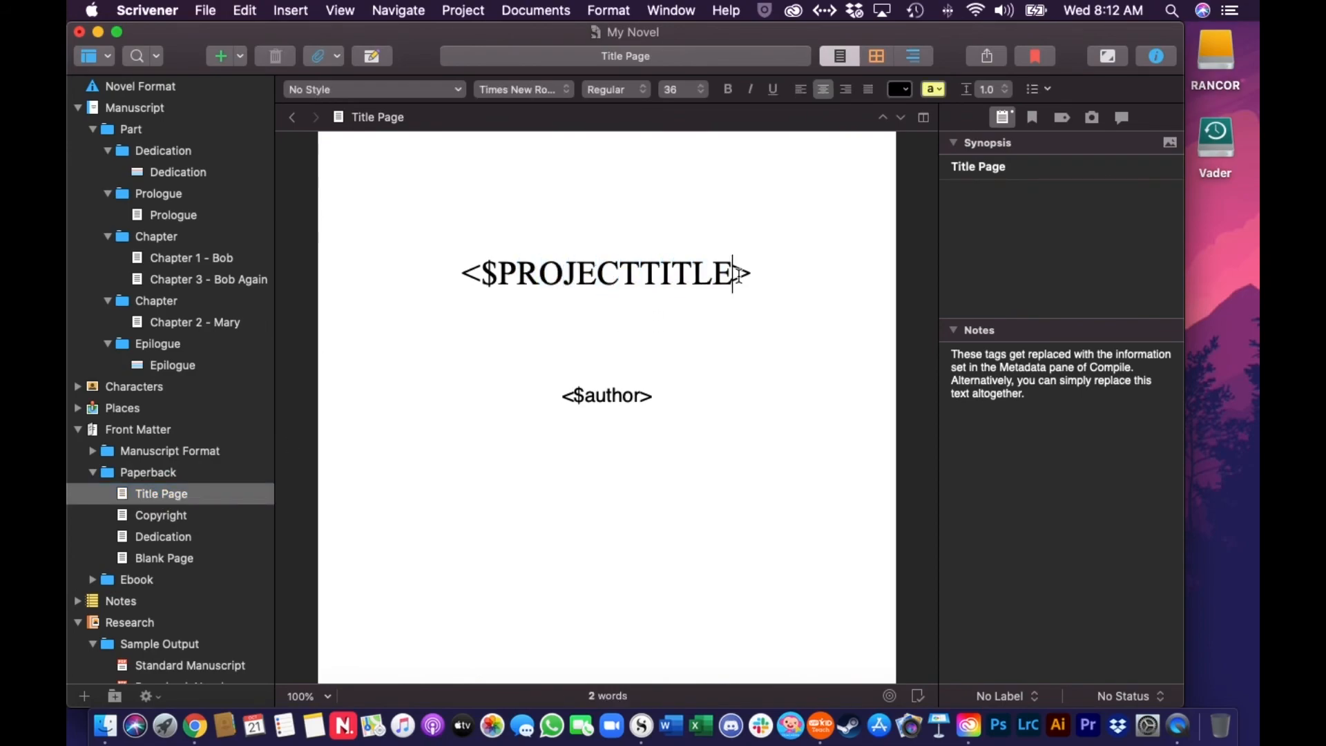
double_click(486, 273)
click(470, 276)
double_click(473, 276)
click(604, 268)
drag(499, 274, 733, 273)
text(My Novel>)
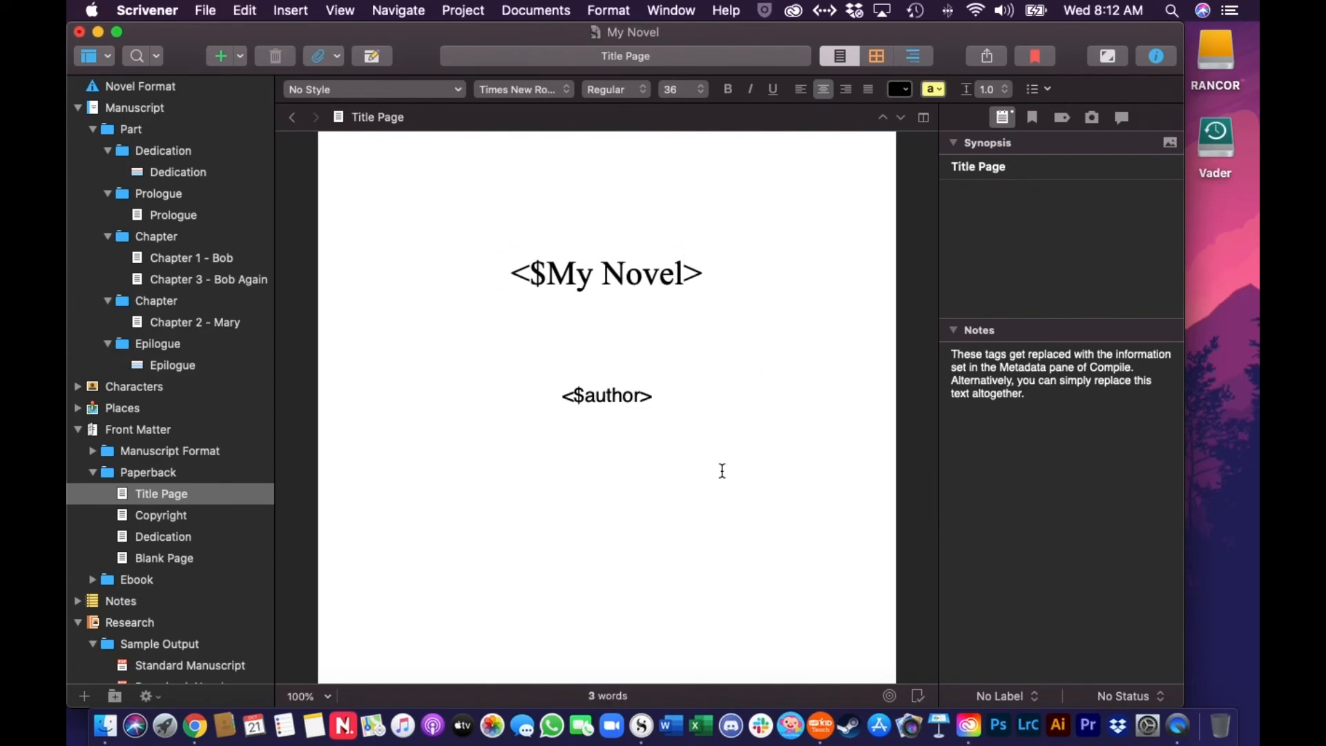
Replace the author placeholder inside the tag on the Title Page with the author's full name.
double_click(643, 395)
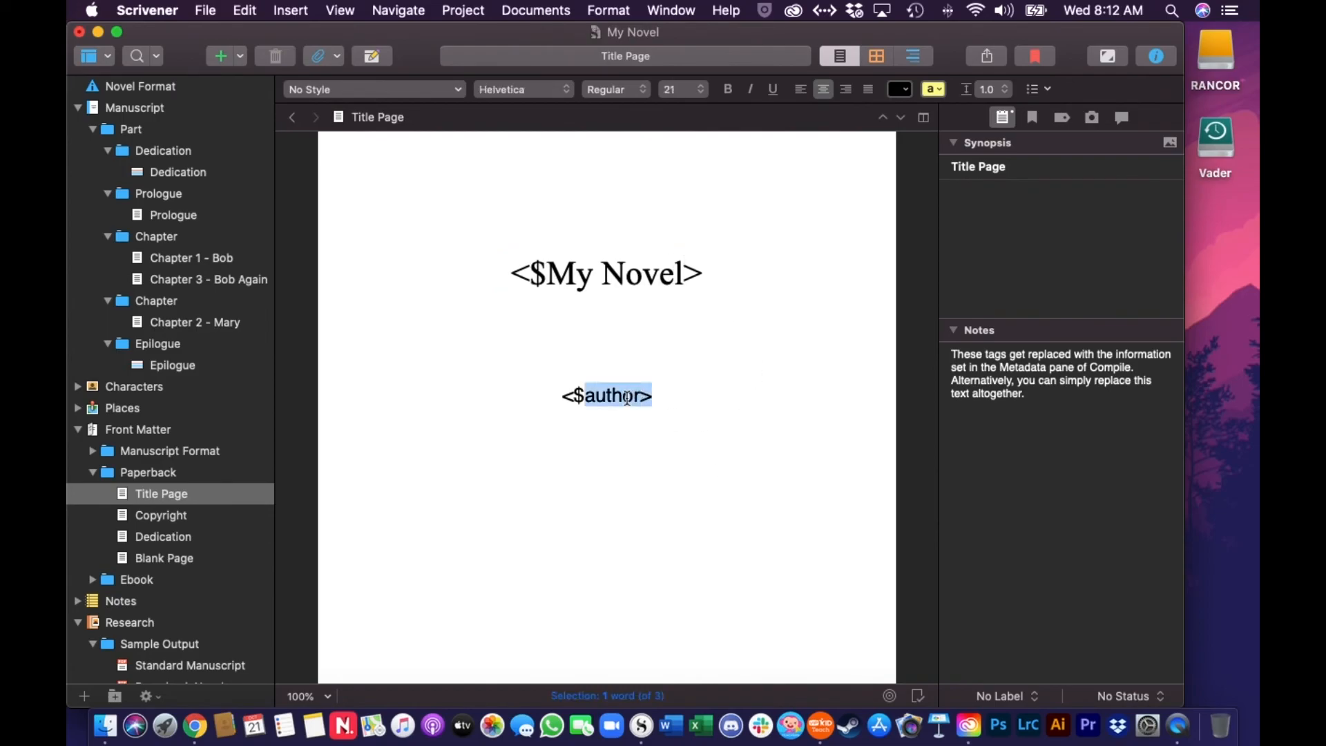
click(638, 479)
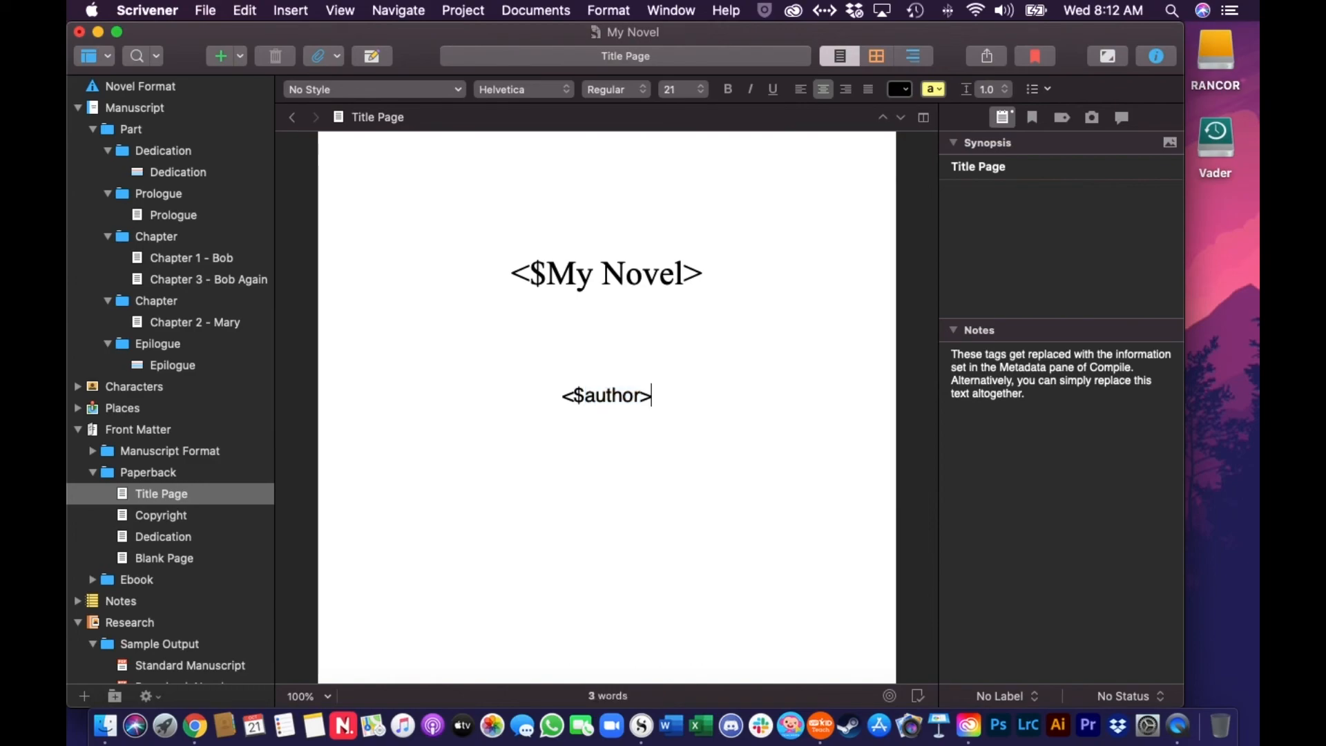
double_click(641, 395)
text(Tristan Cruz)
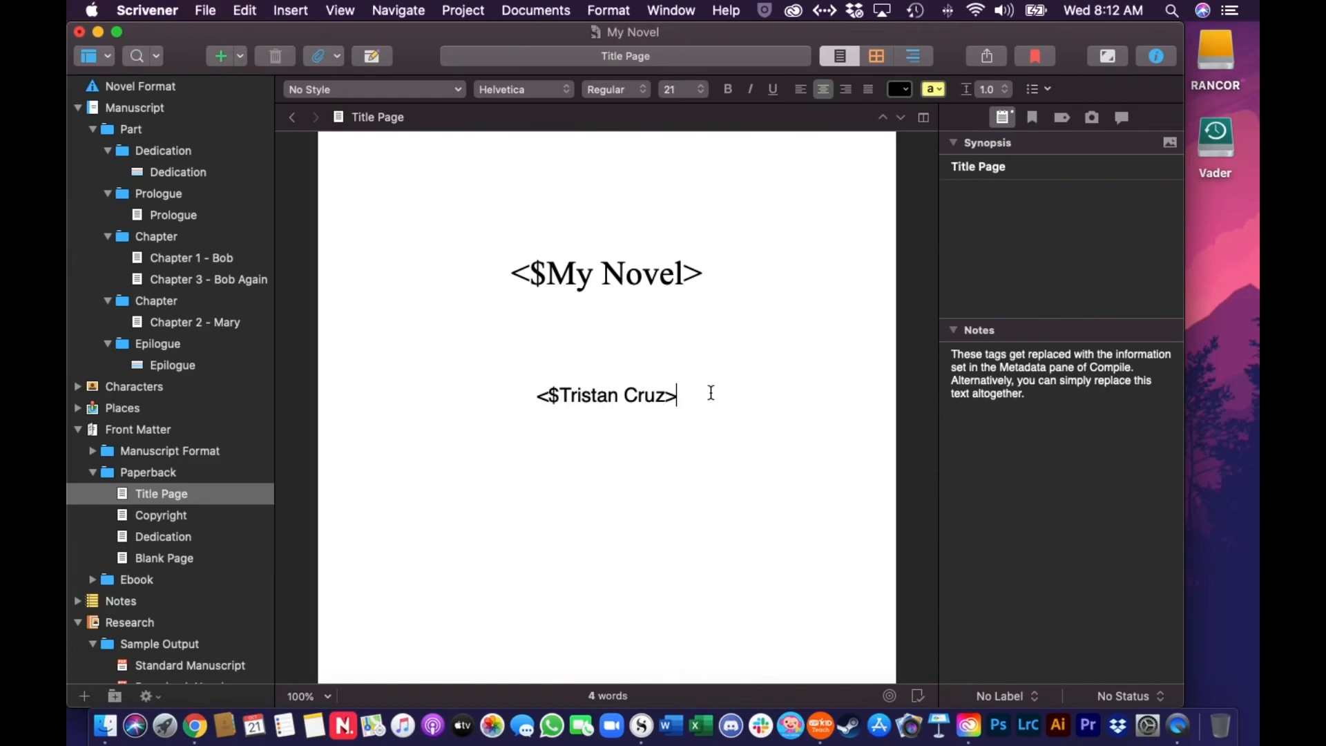
Replace the year placeholder inside the tag on the Paperback folder's Copyright page with 2020.
click(239, 493)
click(175, 515)
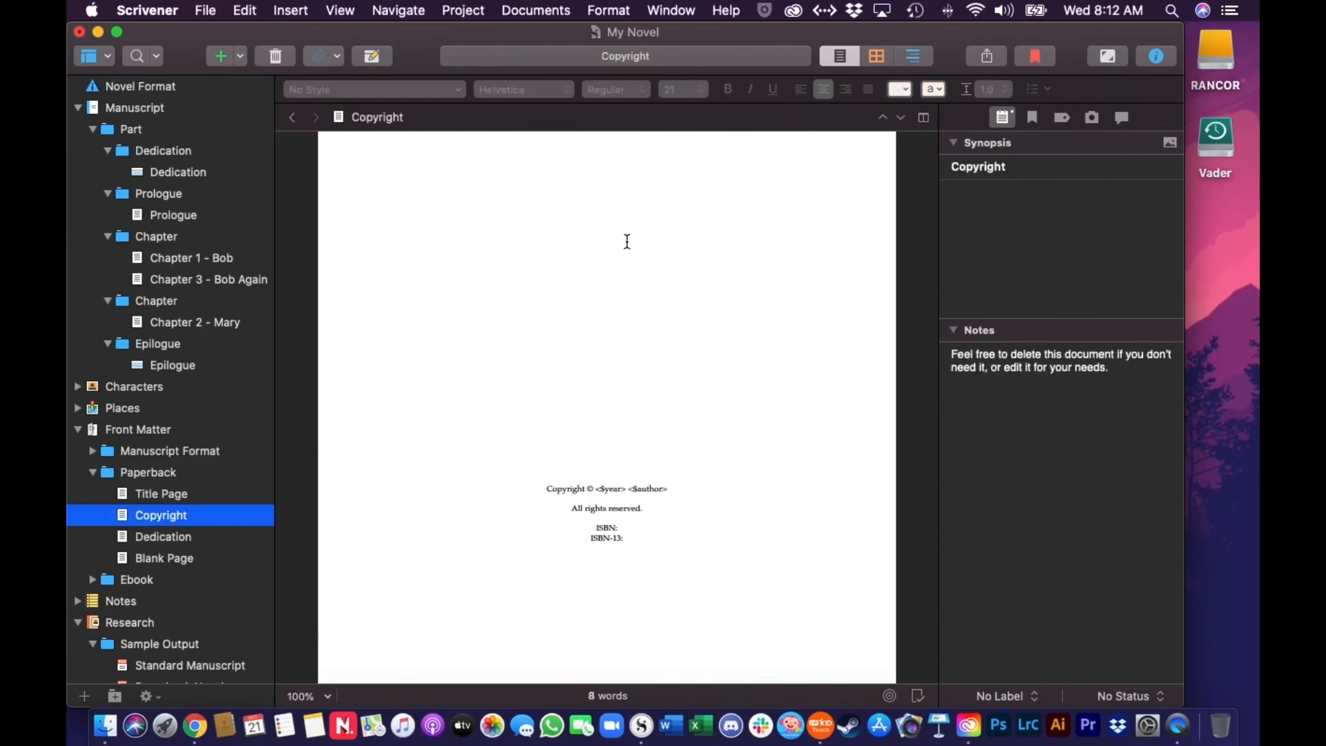
click(622, 488)
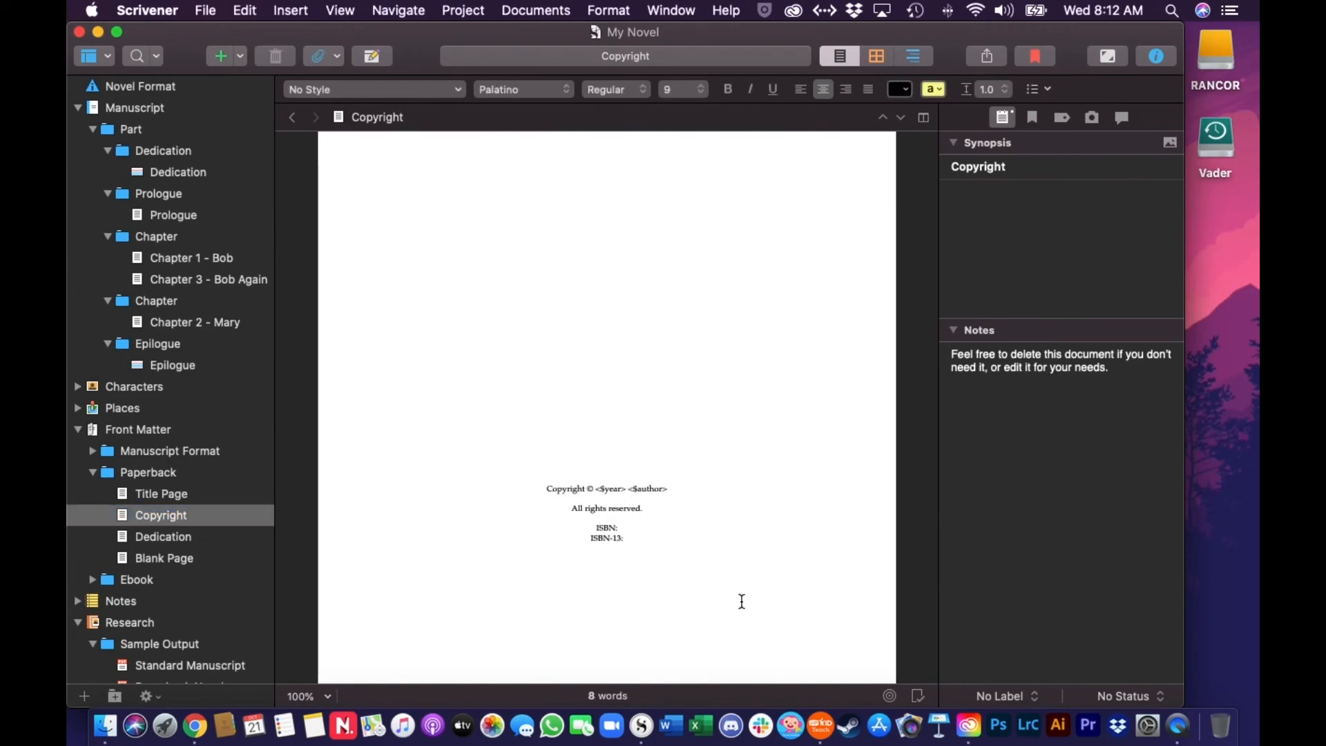
key(BackSpace)
key(BackSpace)
key(BackSpace)
key(BackSpace)
text(22)
key(BackSpace)
text(0202)
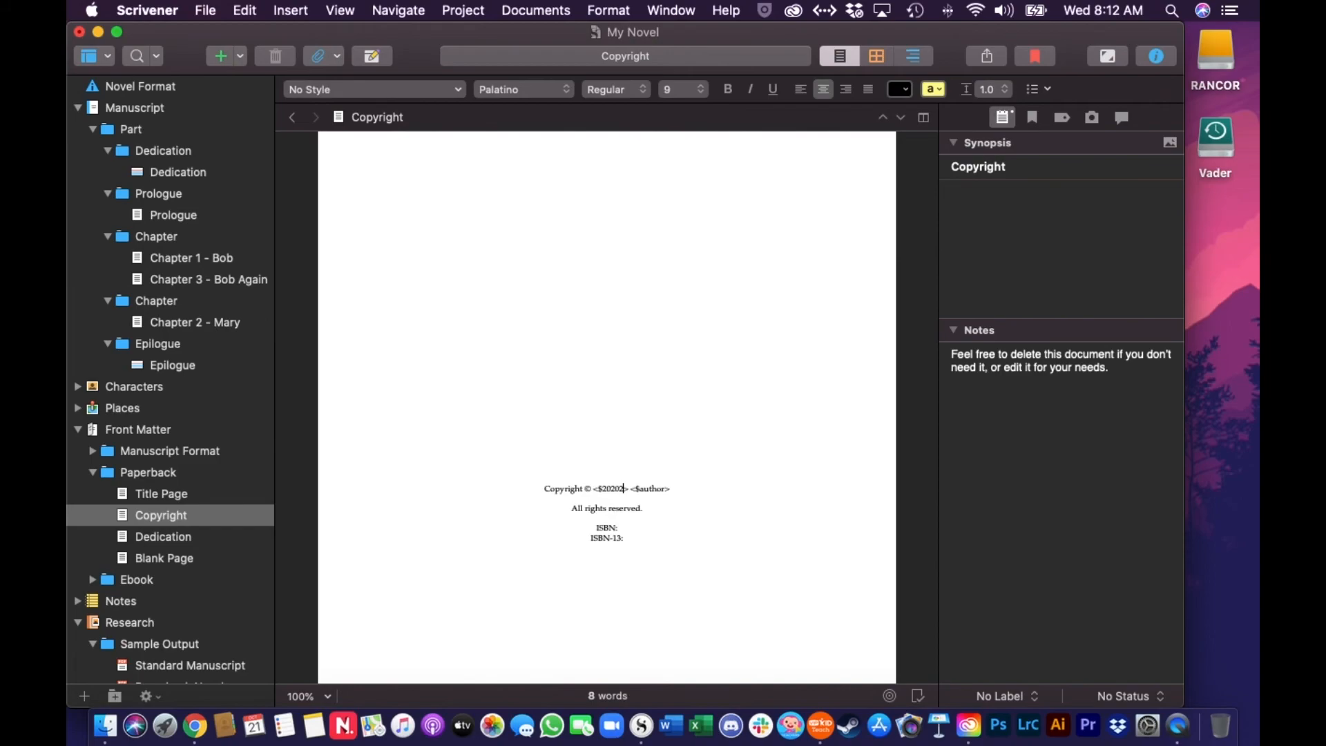
key(BackSpace)
Replace the author placeholder in the Copyright page's copyright line with the author's full name.
key(BackSpace)
key(BackSpace)
key(BackSpace)
key(BackSpace)
key(BackSpace)
key(BackSpace)
text(Tristan Cruz)
Replace the placeholder on the Paperback folder's Dedication page with "For all those who think I'm writing about them... I am.".
click(148, 541)
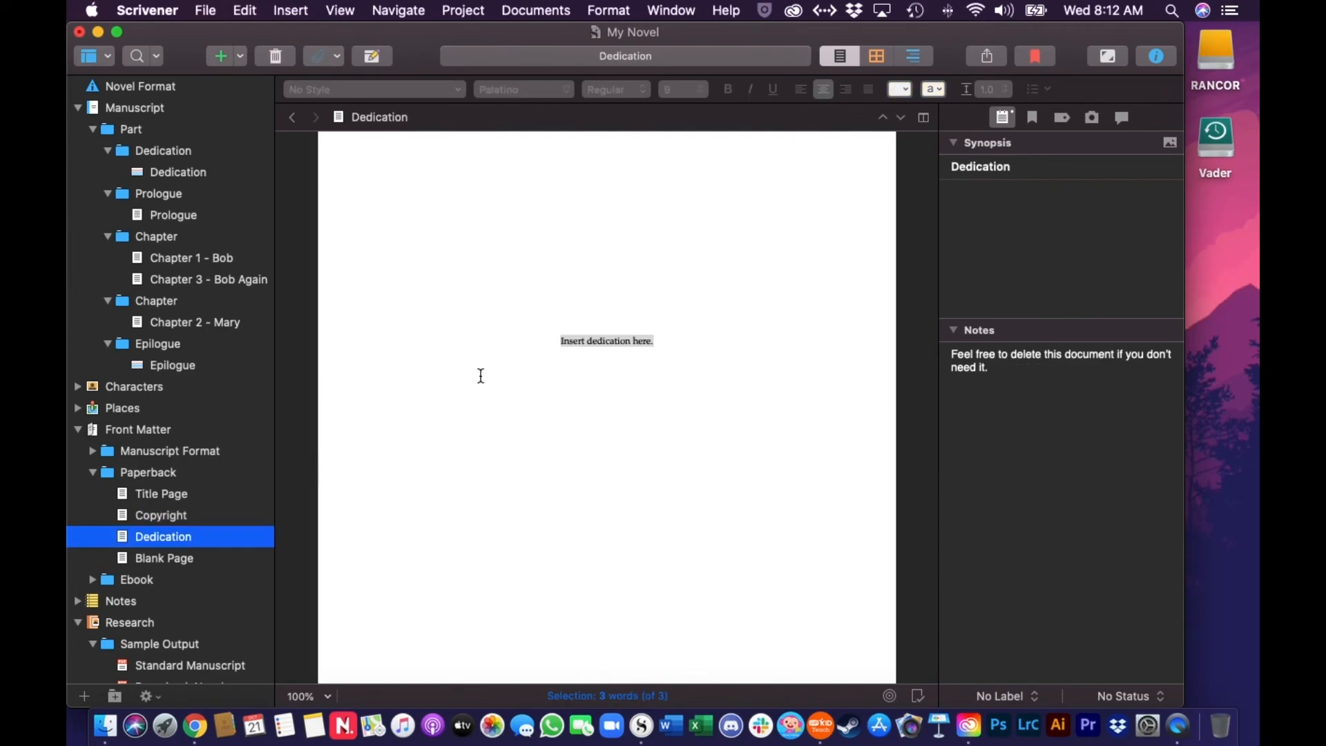
click(661, 344)
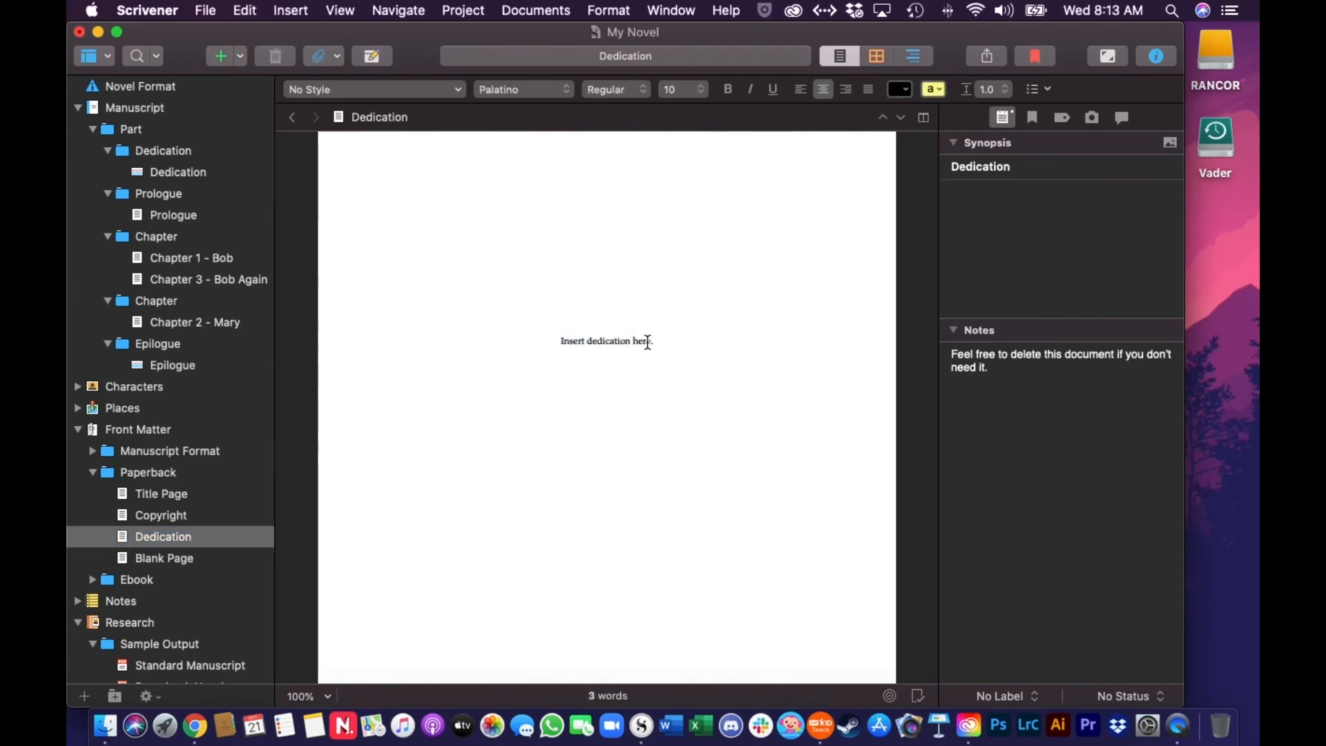
drag(651, 341, 558, 341)
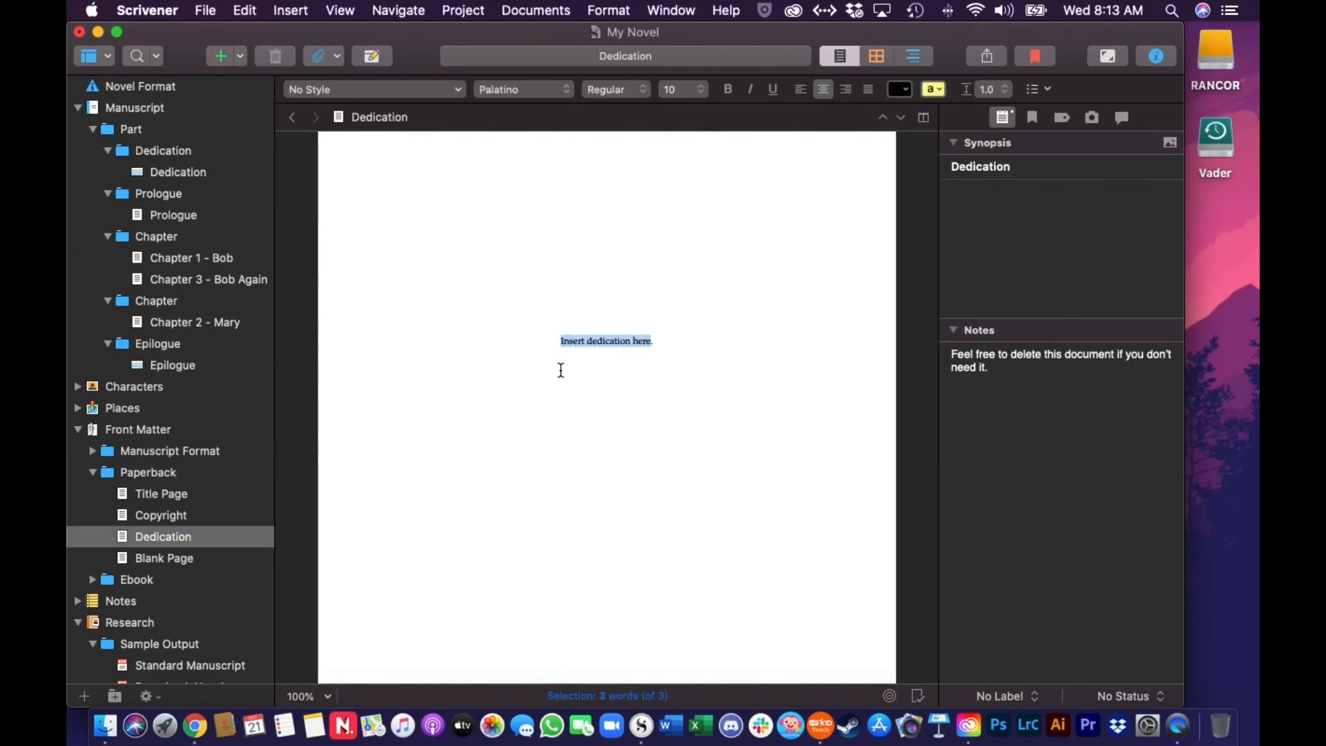
text(For All)
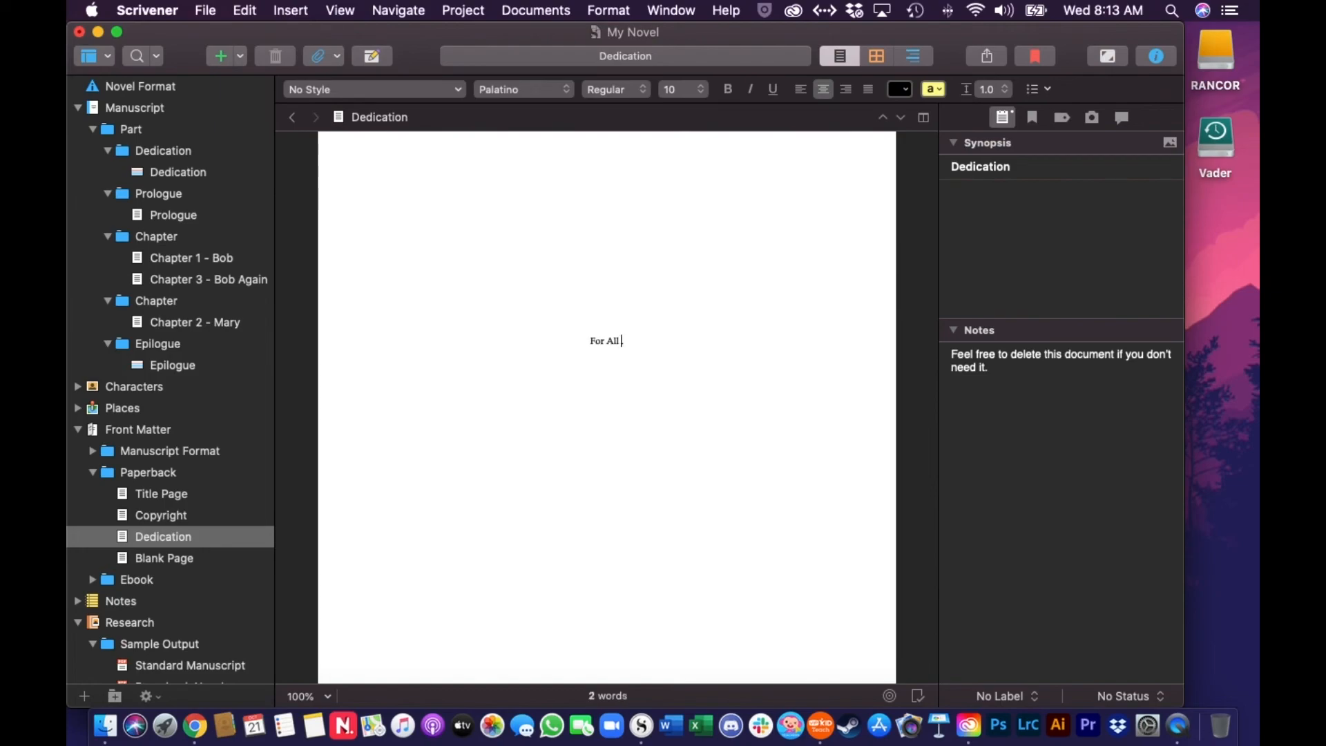
key(BackSpace)
key(BackSpace)
key(BackSpace)
key(BackSpace)
key(BackSpace)
text(all those who think I'm writin)
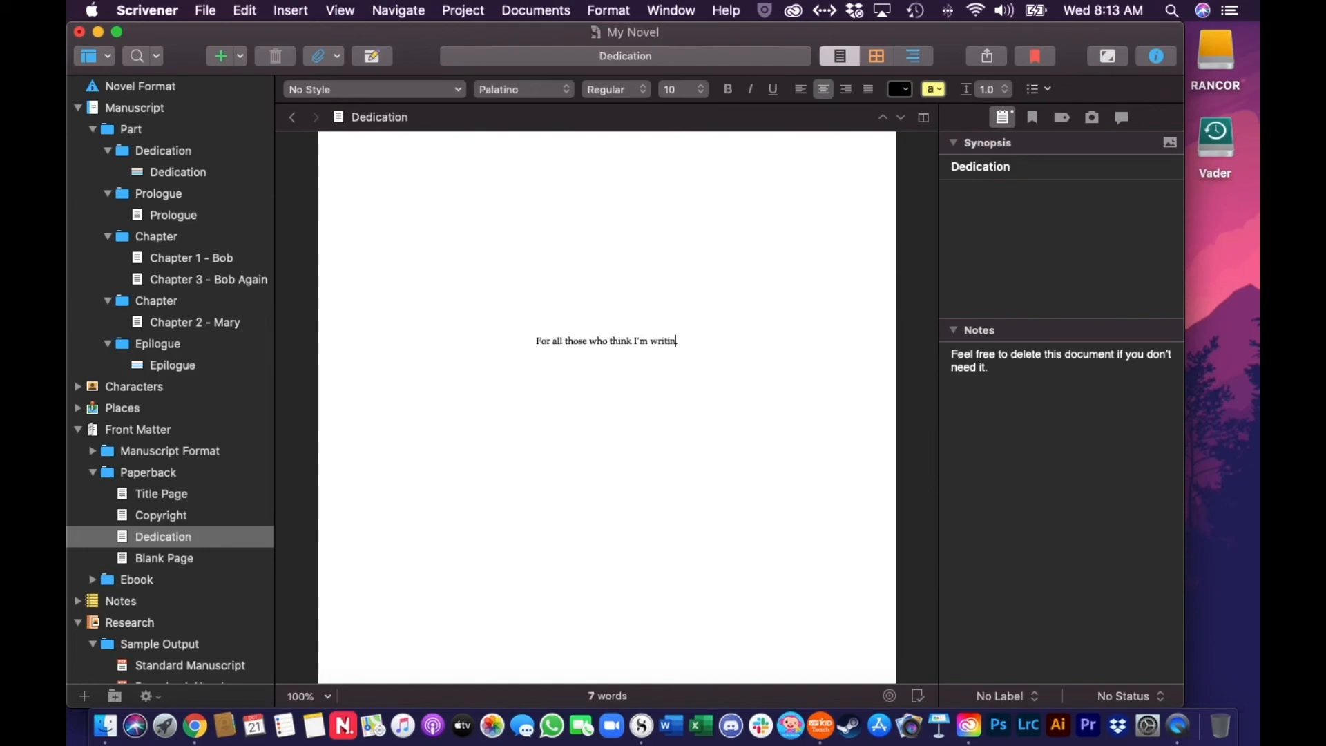
text(g about them... I a)
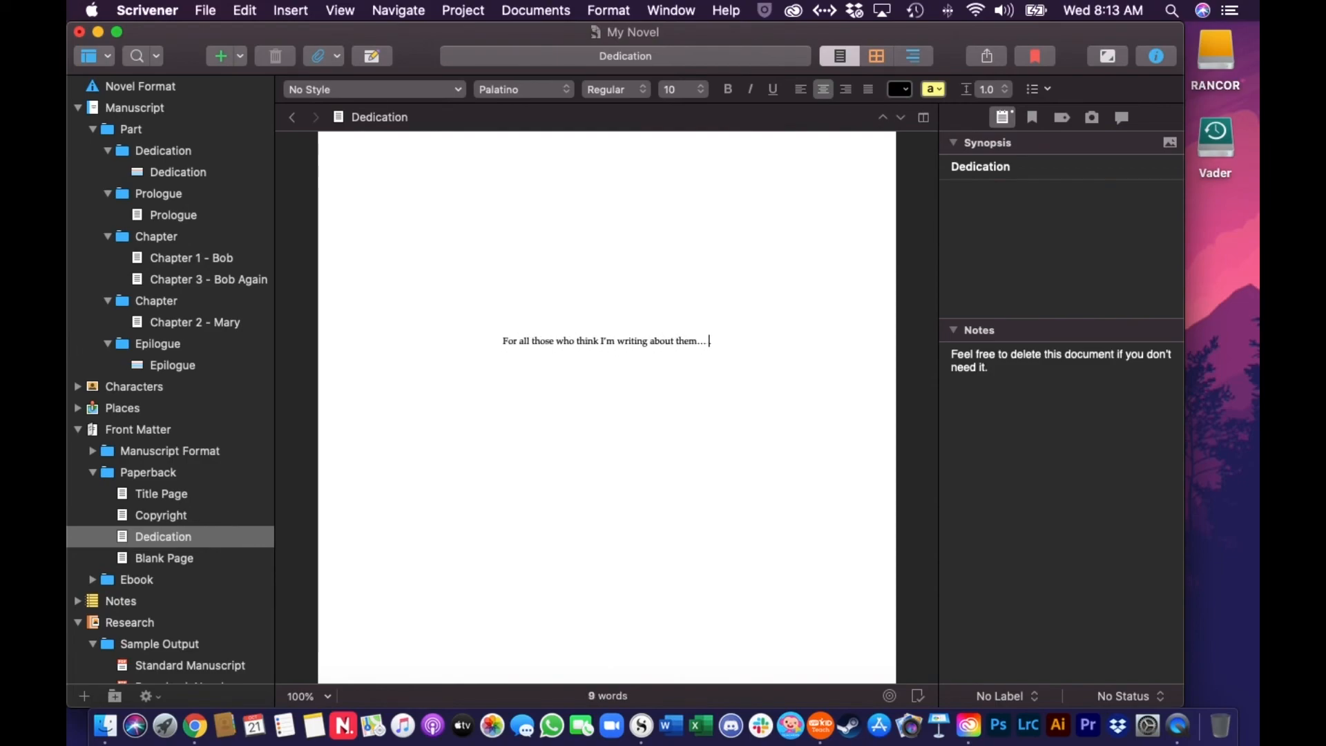
text(m.)
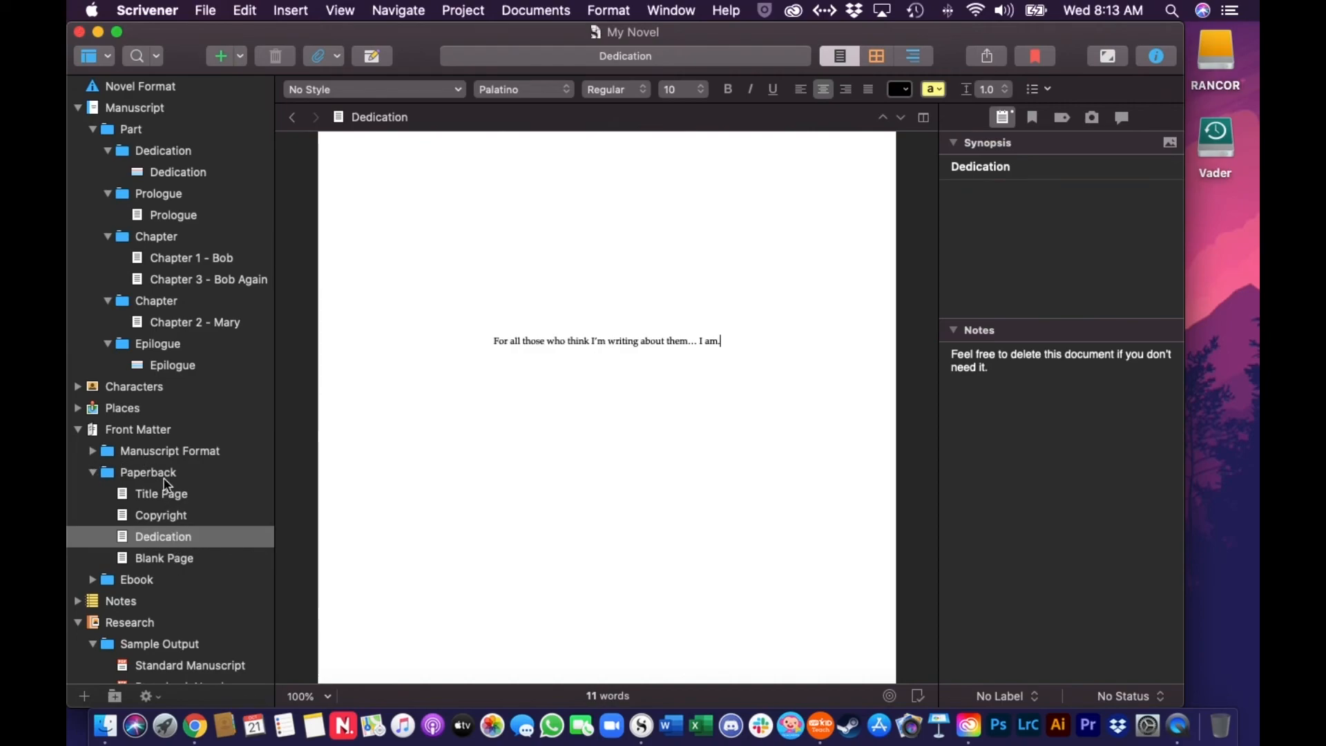
Replace BLANK_PAGE inside the tag on the Paperback folder's Blank Page with the author's full name.
click(175, 565)
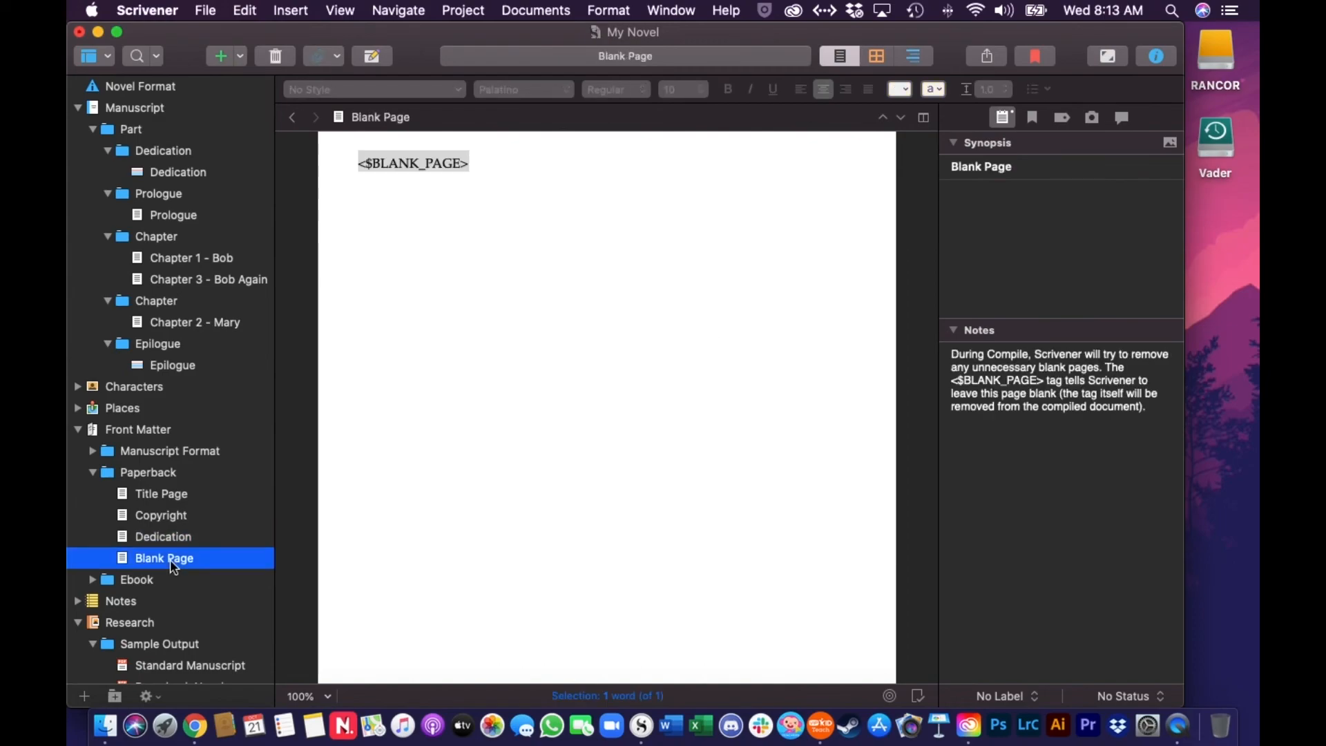
click(429, 142)
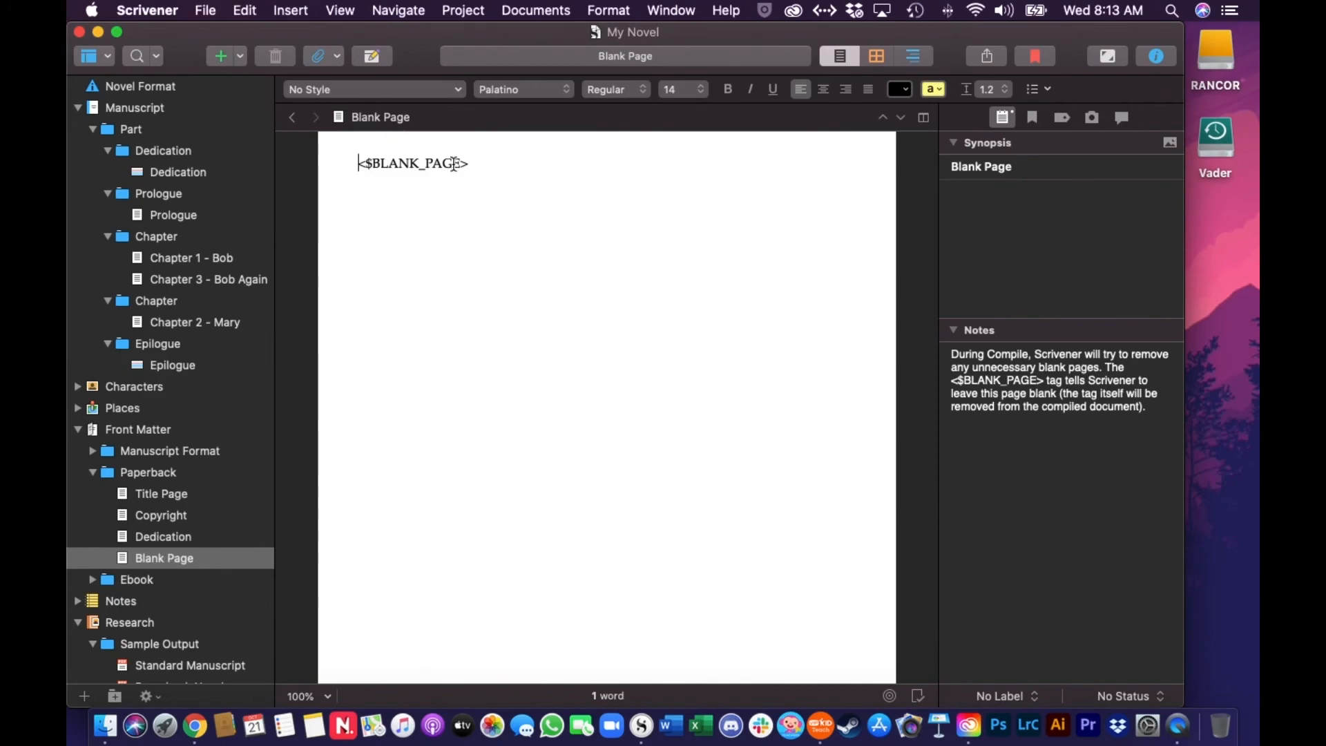
drag(461, 163, 371, 163)
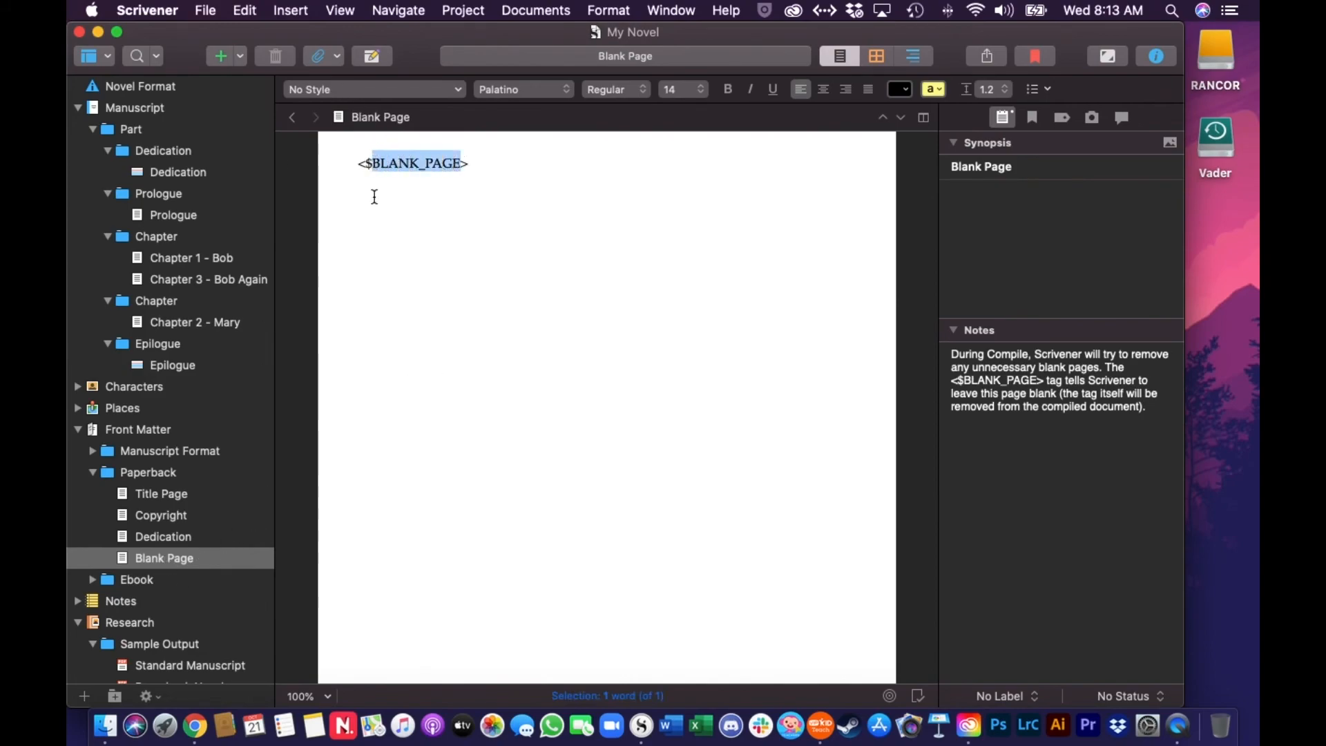
text(Tristan Cruz>)
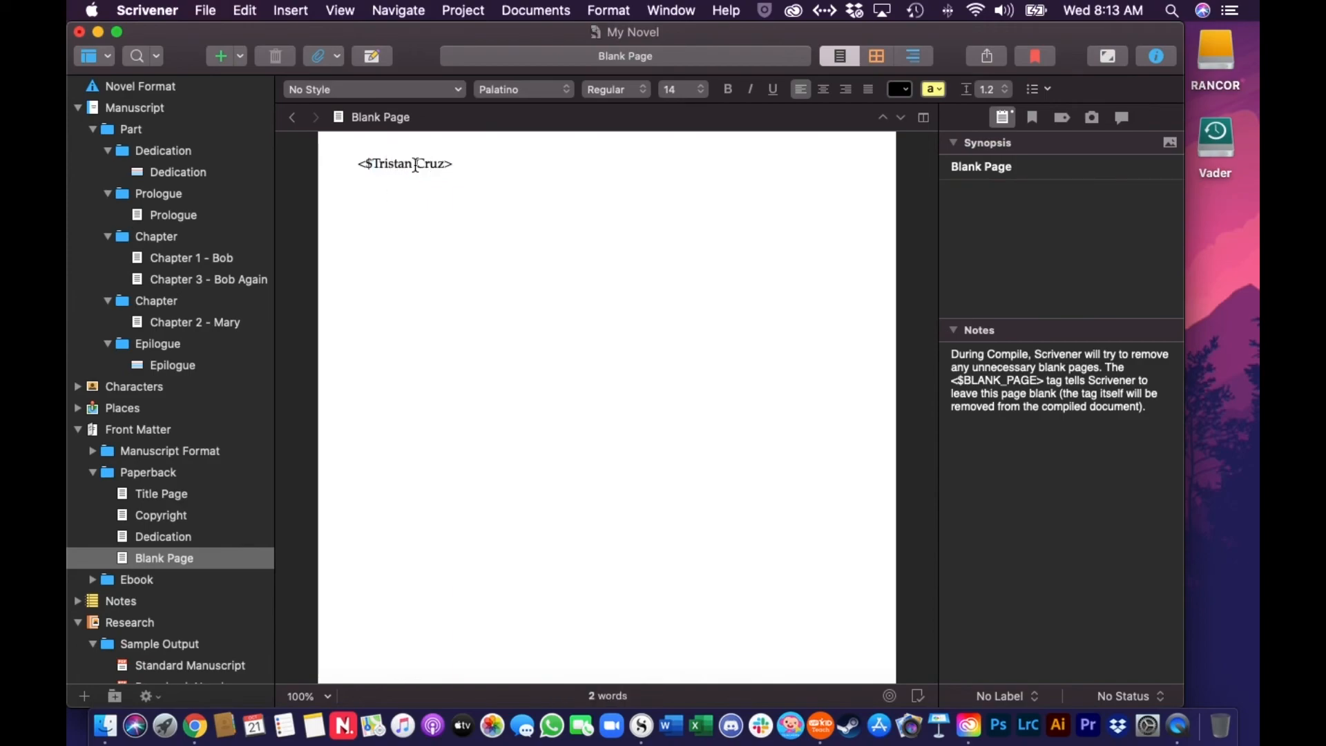
click(523, 220)
Open the Cover in the Ebook folder and examine its synopsis in image and text form, including the image's fit and alignment options.
click(97, 580)
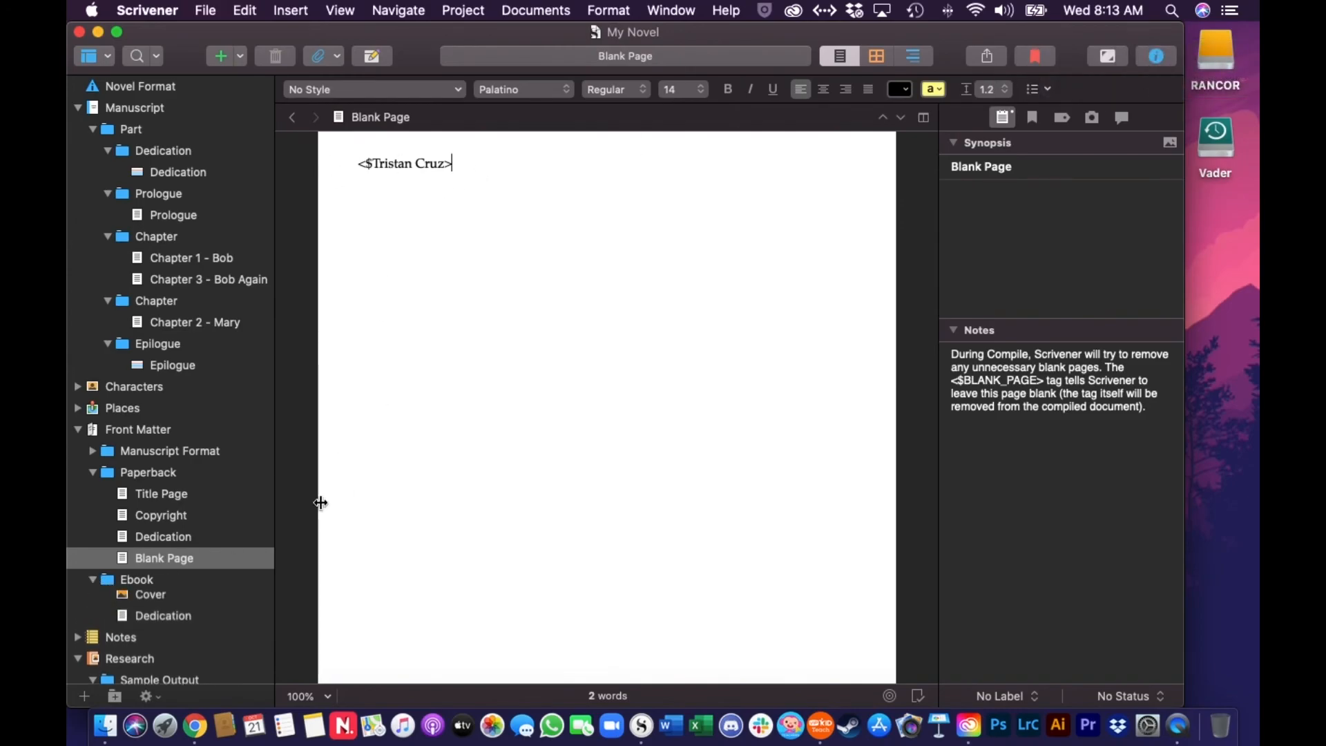
click(143, 602)
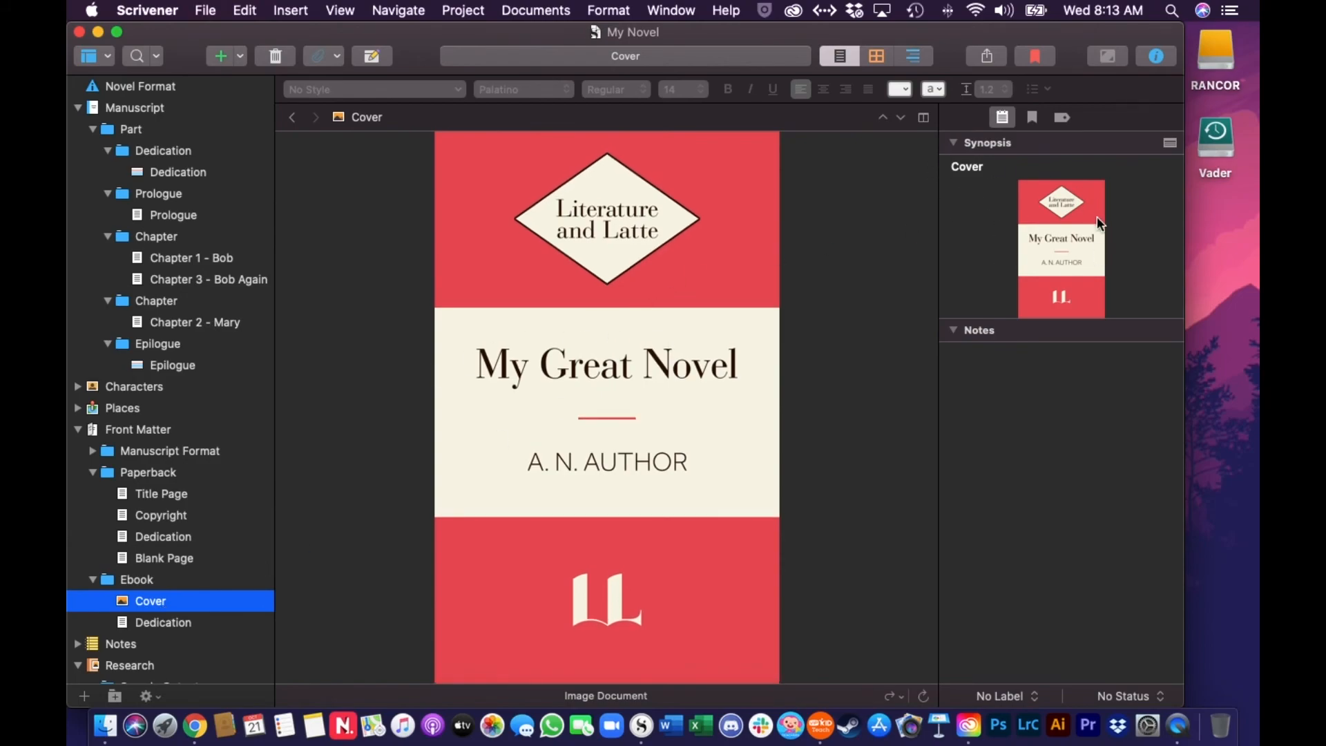
click(1089, 241)
click(1170, 143)
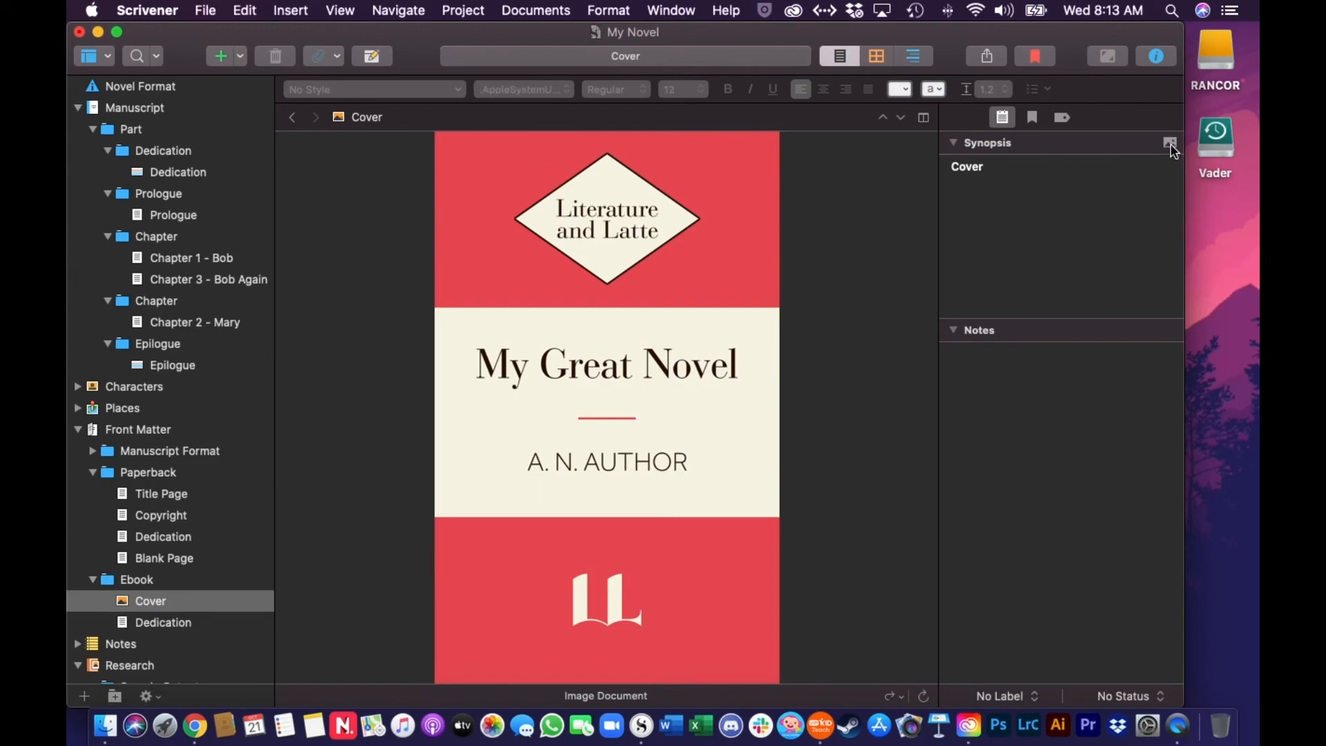
click(1170, 145)
click(1171, 145)
click(1170, 144)
right_click(1056, 215)
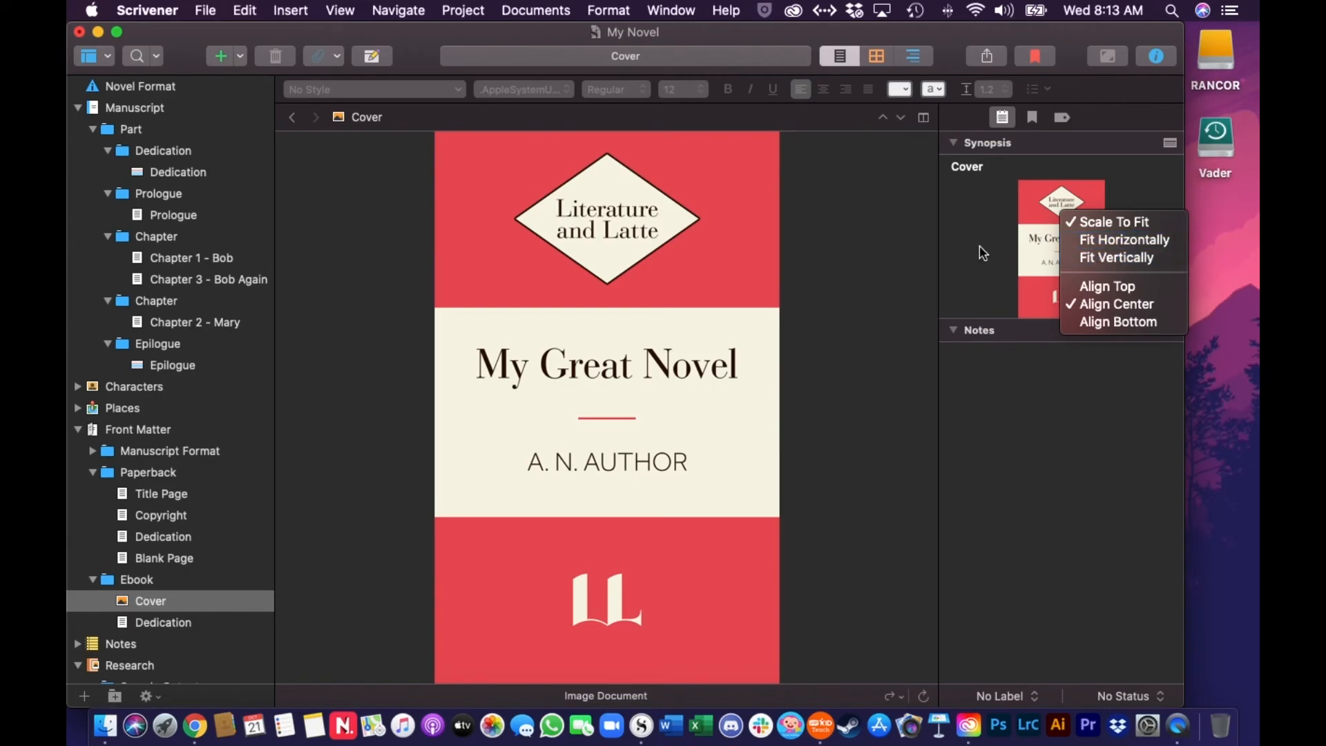
Examine the Cover's Synopsis and Notes areas and check the synopsis image's fit and alignment options again.
click(1050, 229)
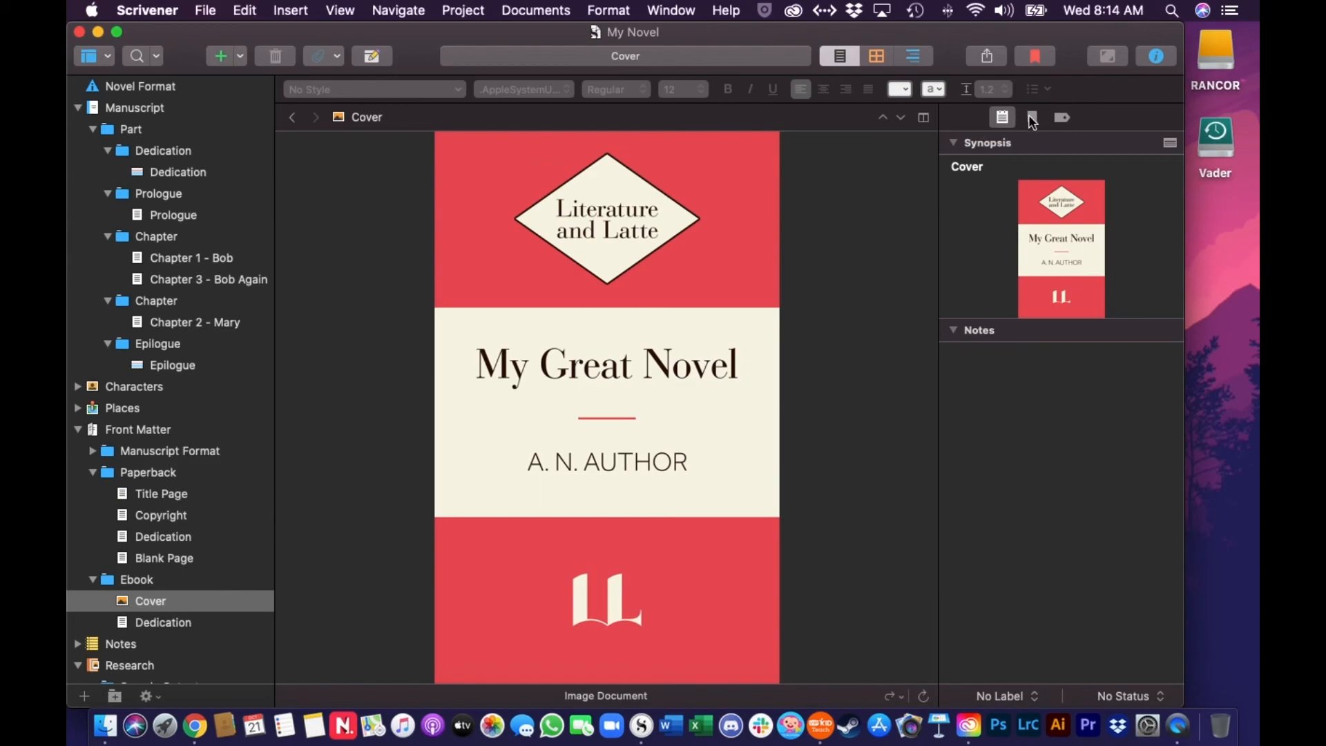
click(954, 144)
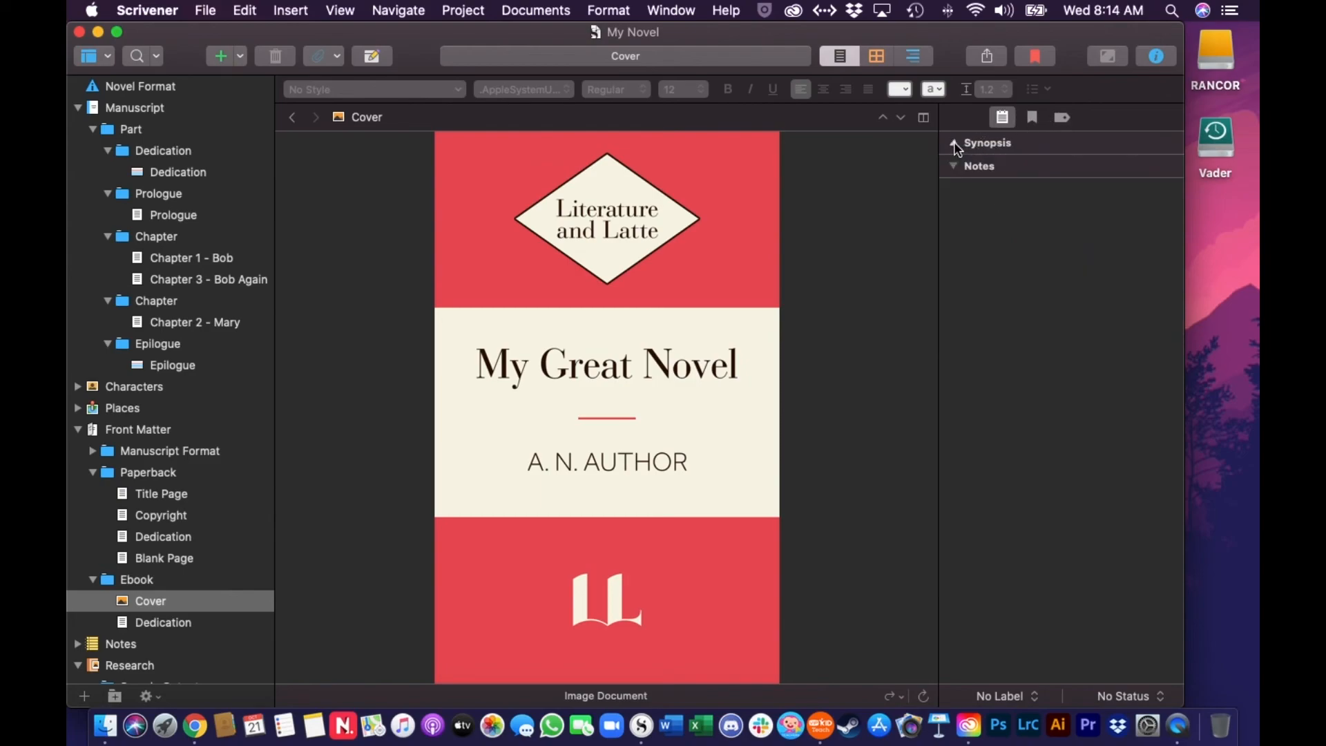
click(955, 144)
click(993, 392)
drag(610, 466, 1043, 261)
drag(628, 454, 626, 454)
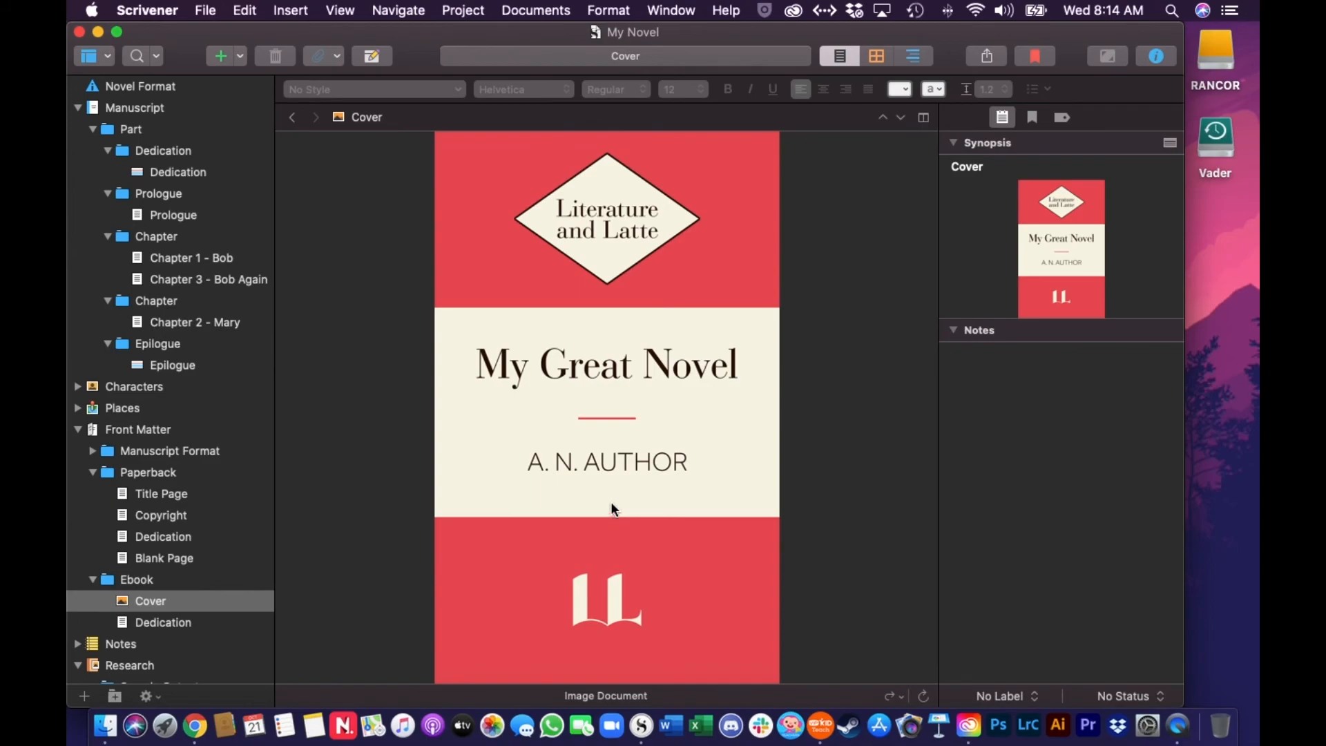
drag(851, 243, 1141, 178)
right_click(1054, 265)
click(956, 318)
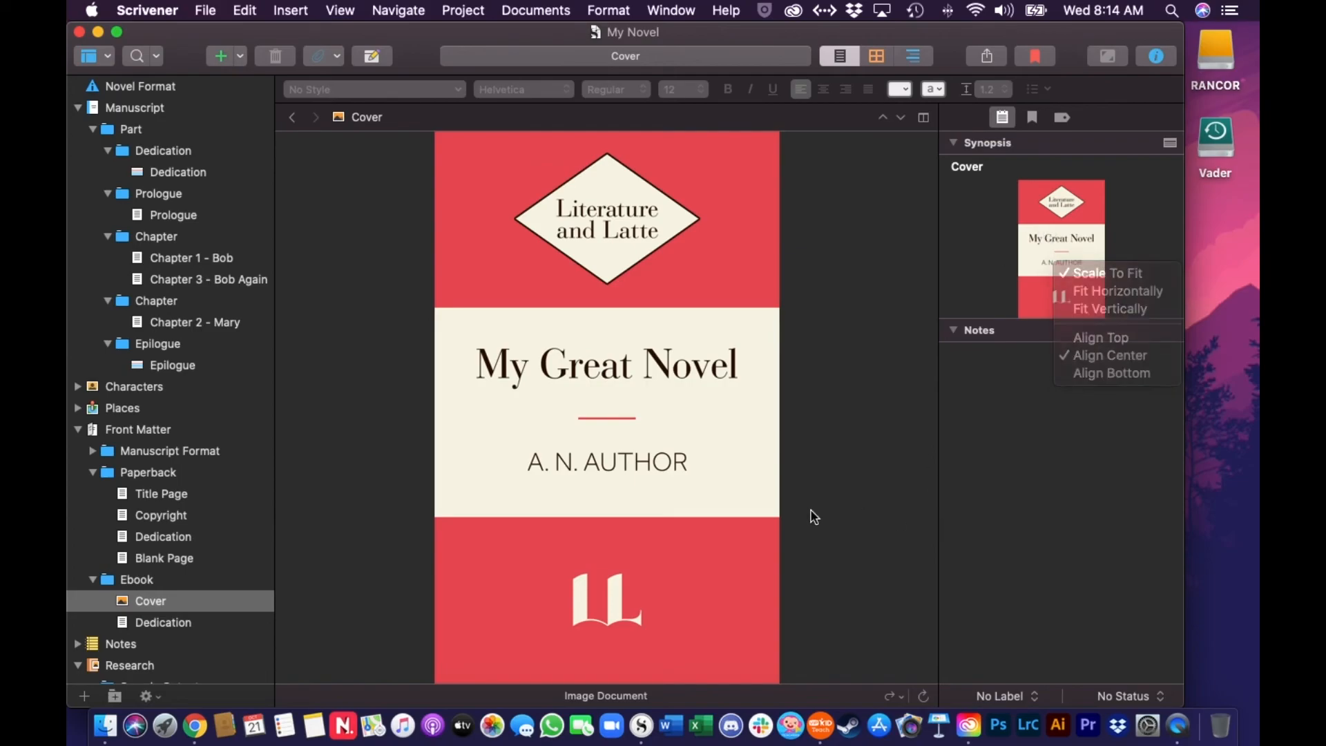
Replace the placeholder on the Ebook folder's Dedication page with "For all those who think I'm writing about them…. I am.".
click(80, 624)
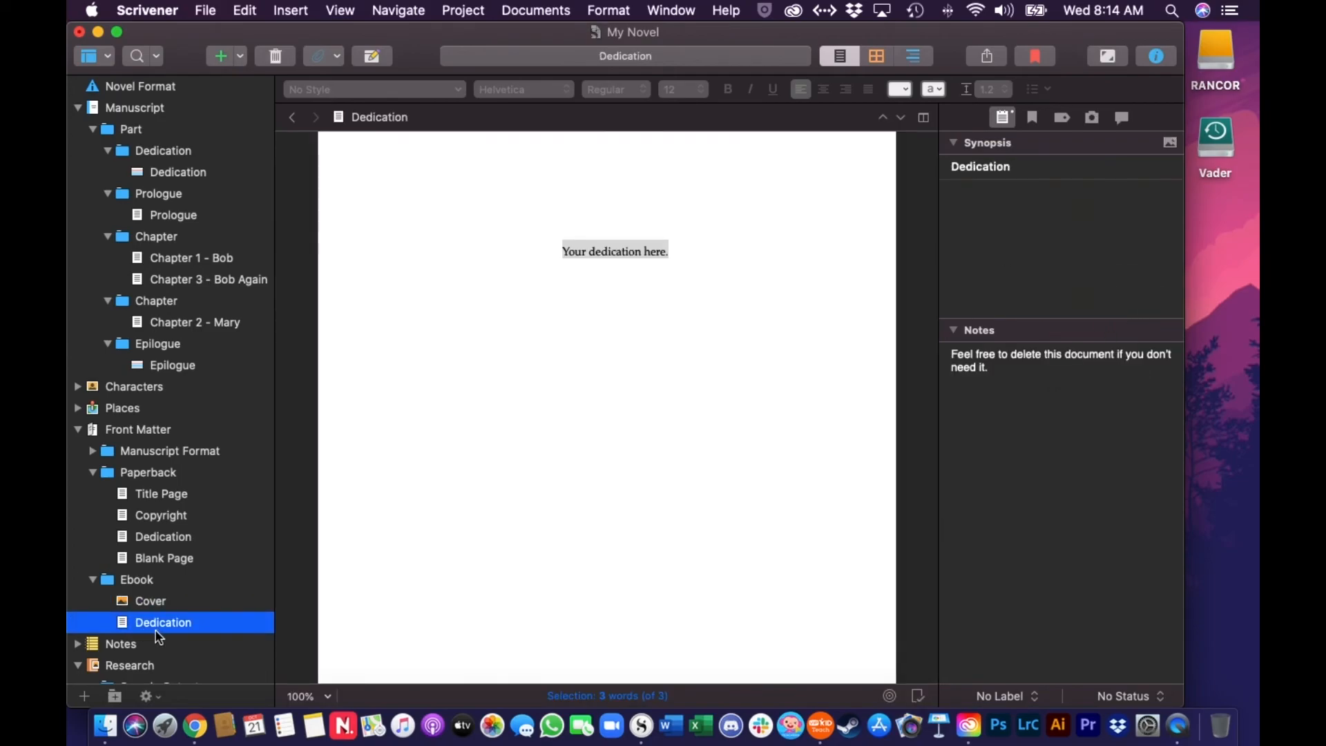
click(648, 252)
drag(668, 251, 553, 255)
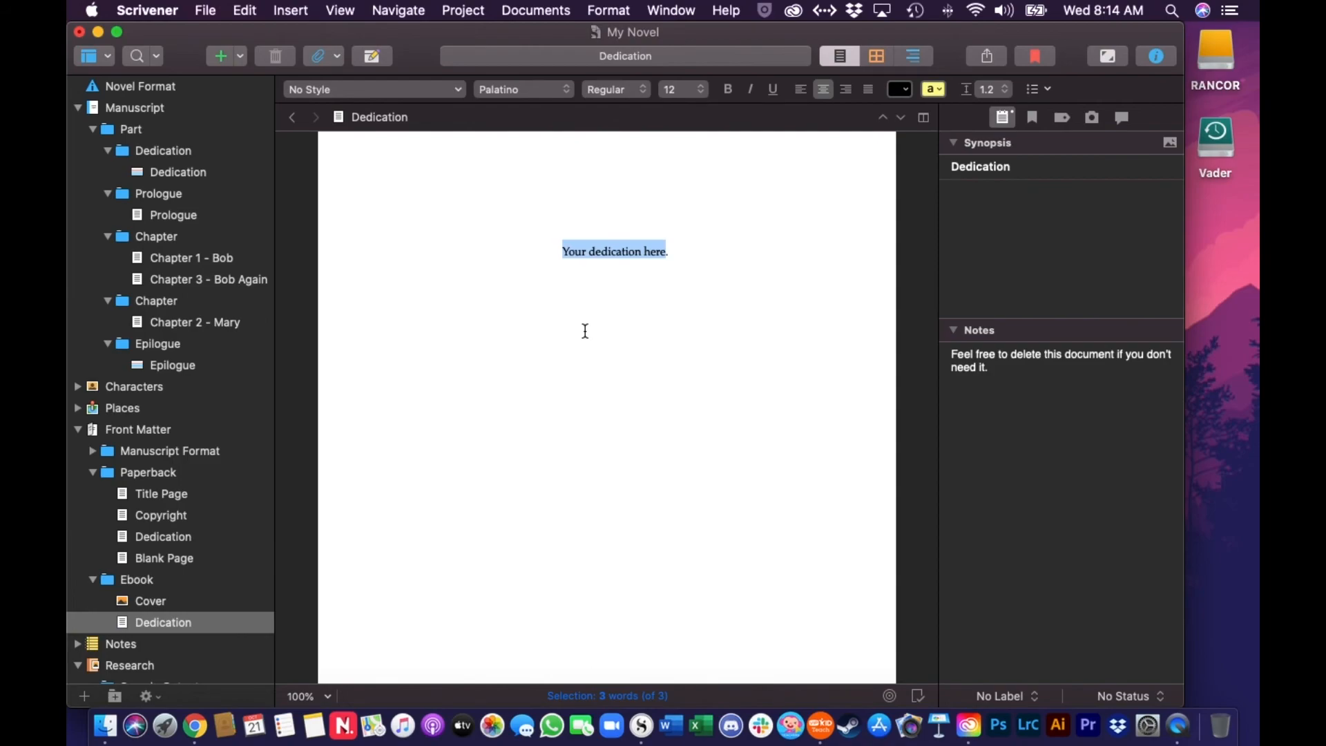
text(For all those who th)
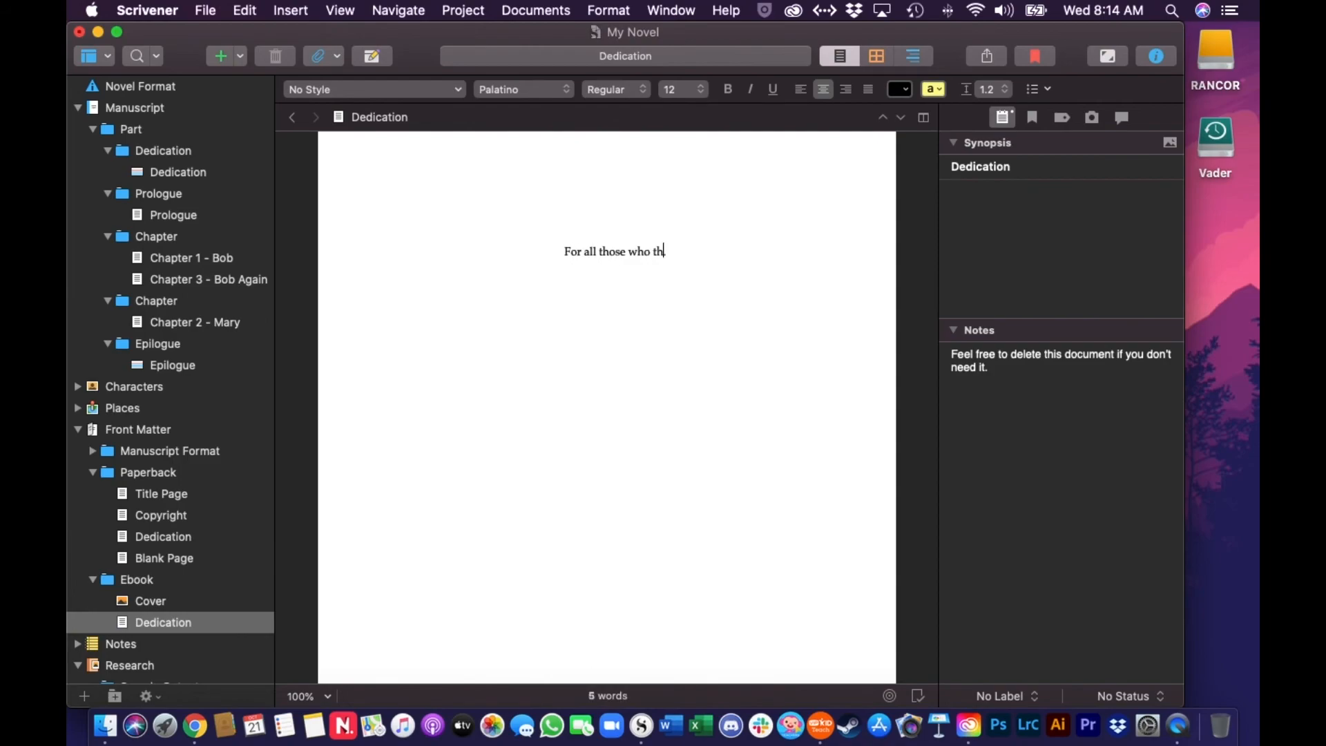
text(ink I'm writing about thtme)
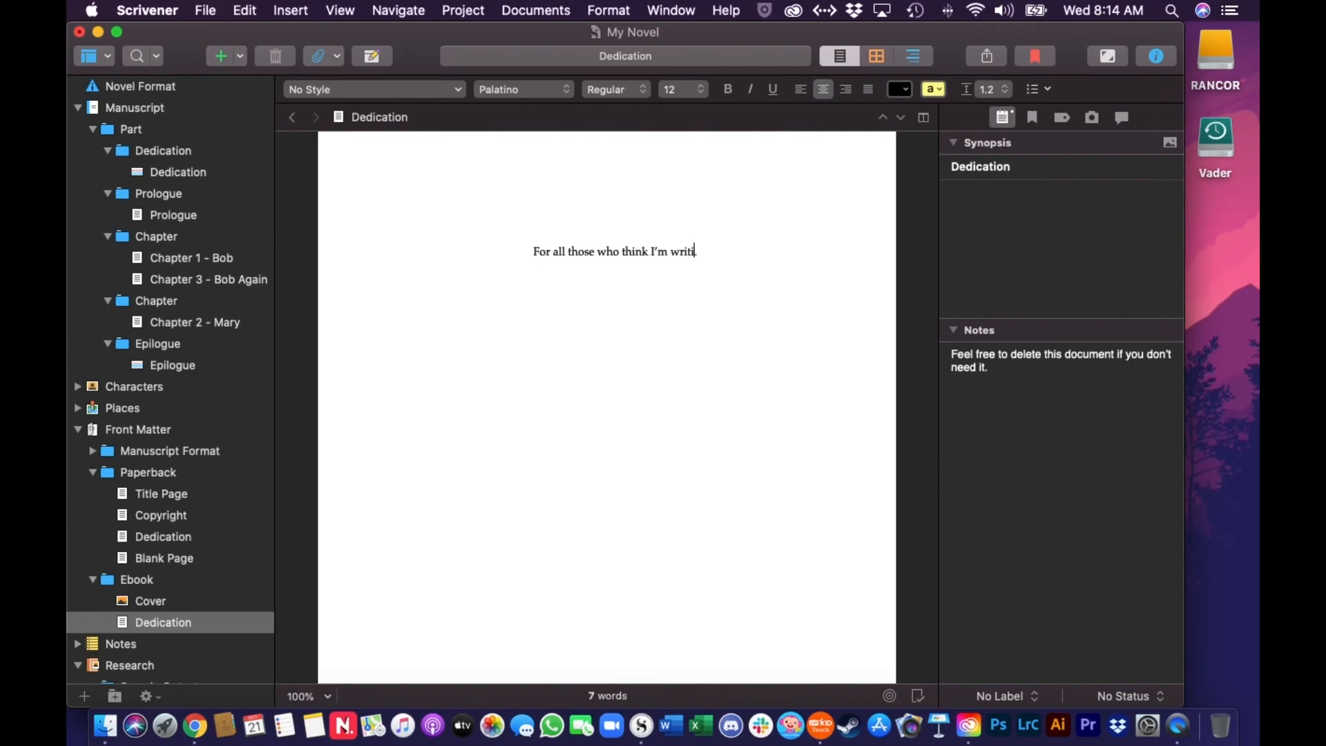
key(BackSpace)
key(BackSpace)
key(BackSpace)
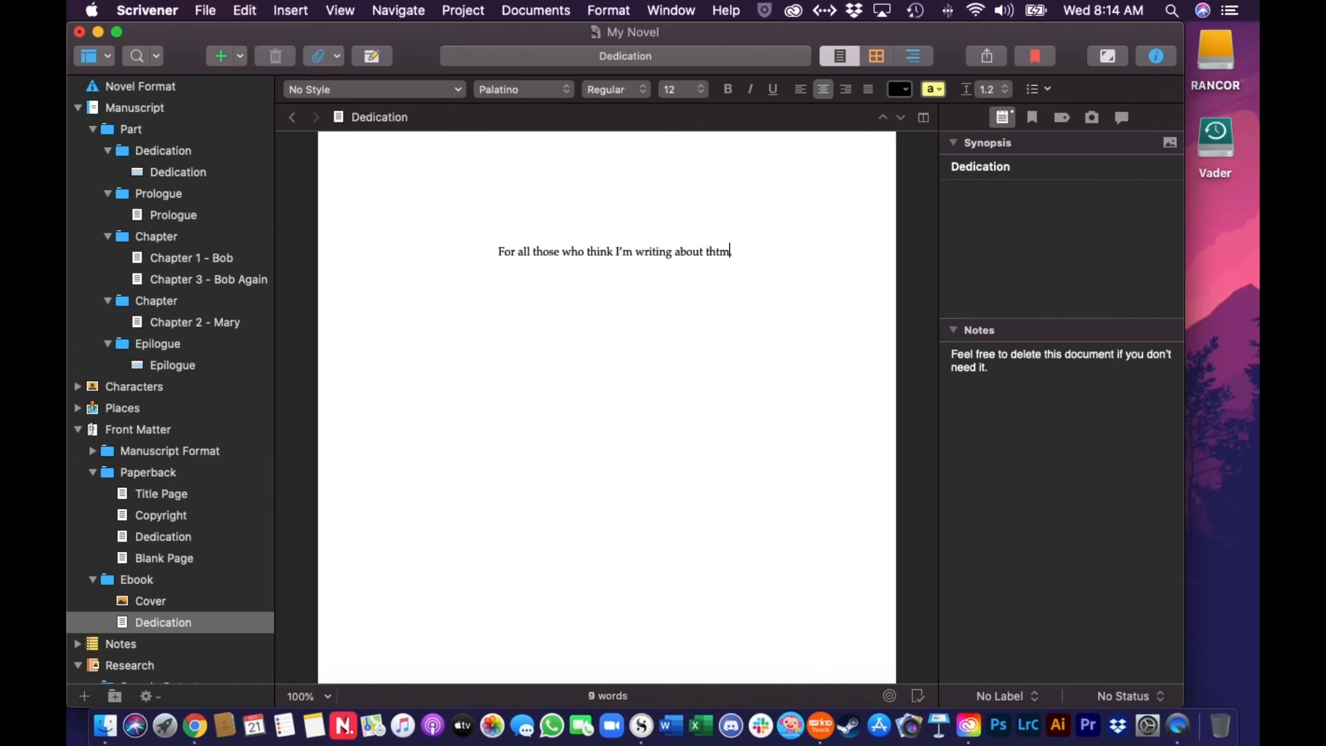
text(em)
key(Right)
text(...)
text( I am )
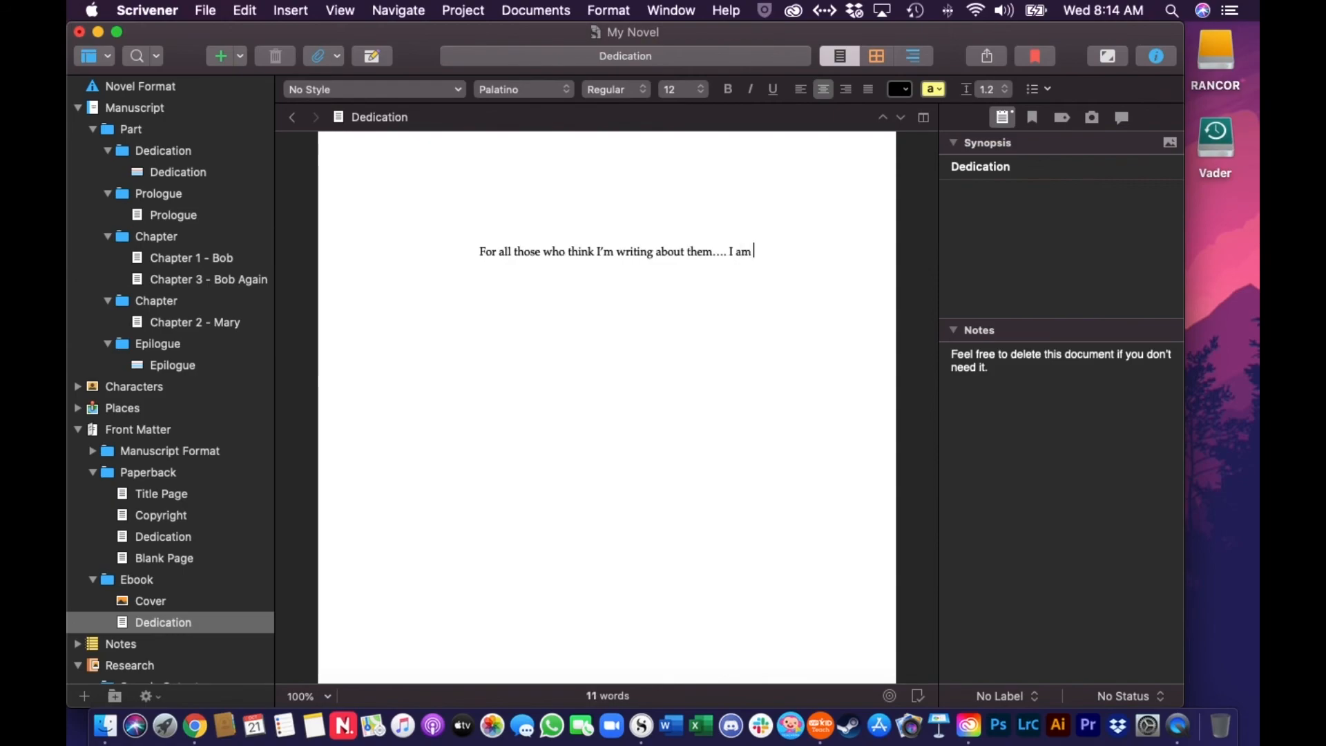
text(.)
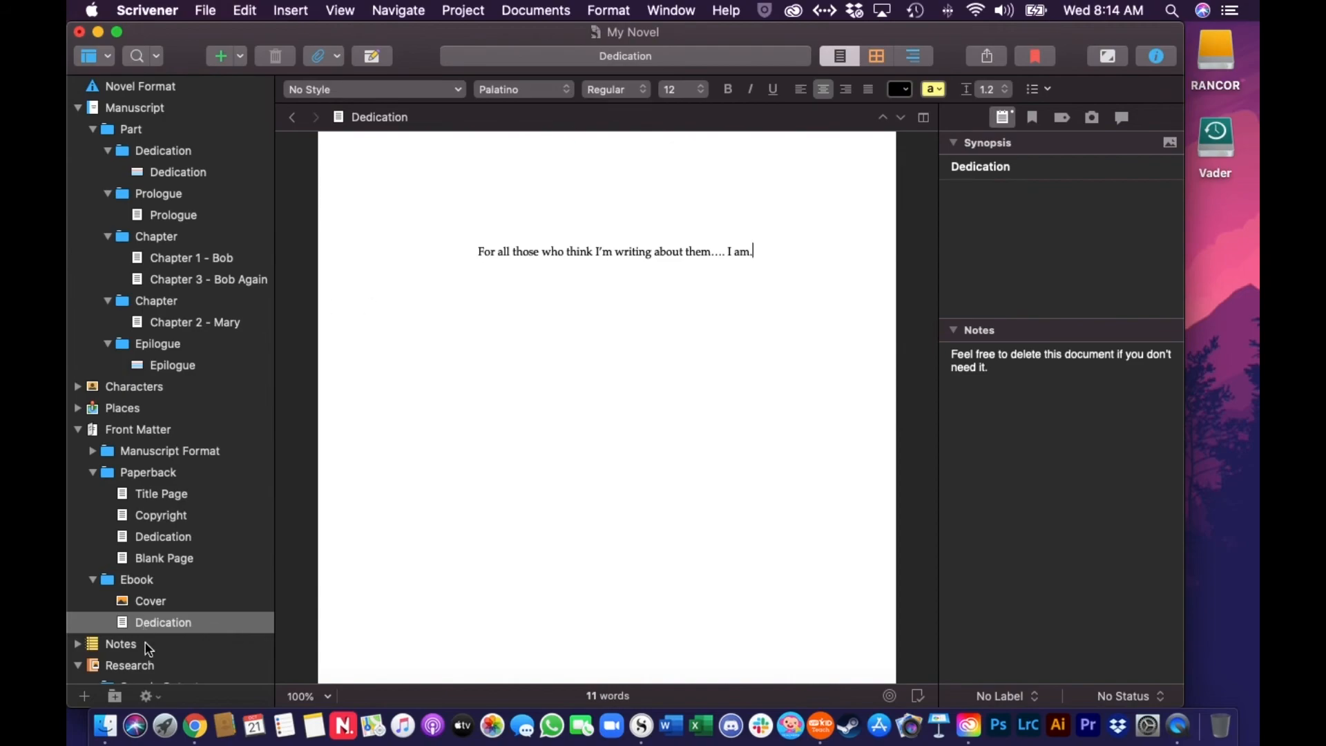
Look through the Research folder, the Ebook Cover, the manuscript's Dedication folder and the Part folder.
scroll(165, 608, down, 5)
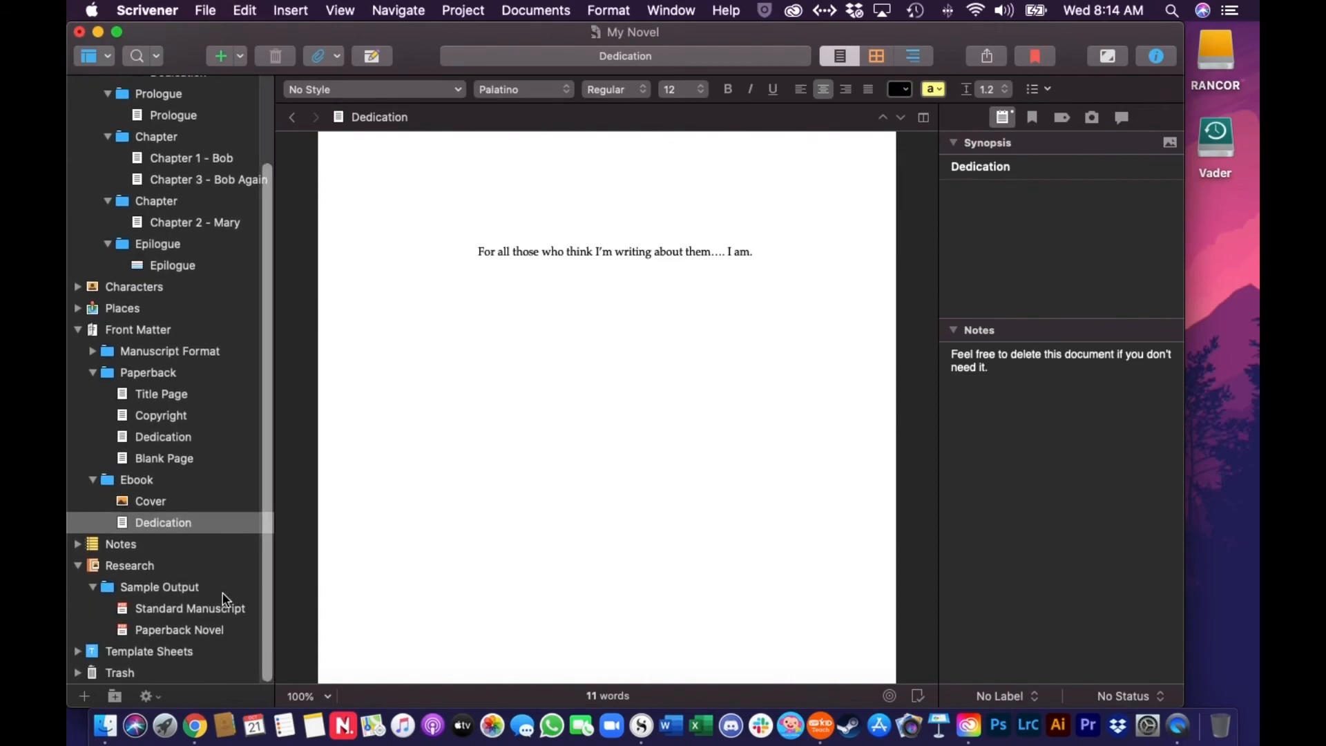
click(152, 568)
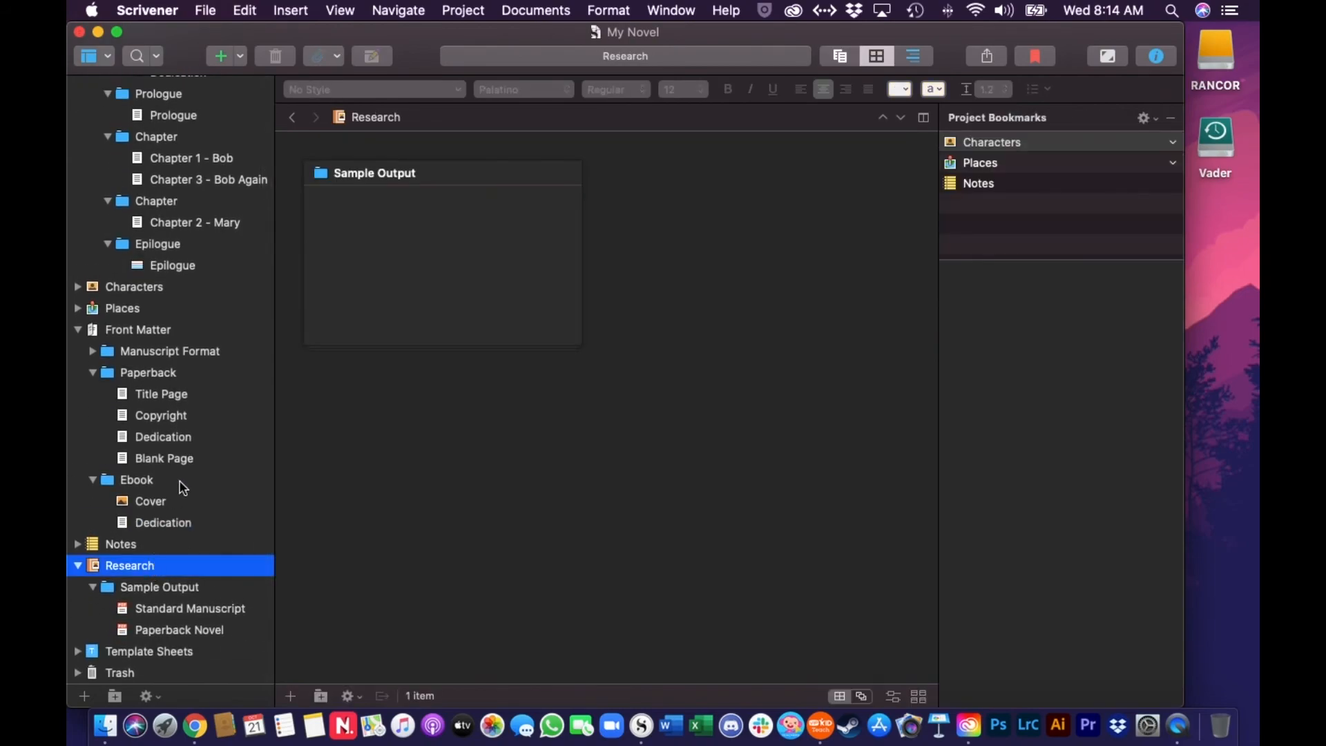
scroll(181, 489, up, 5)
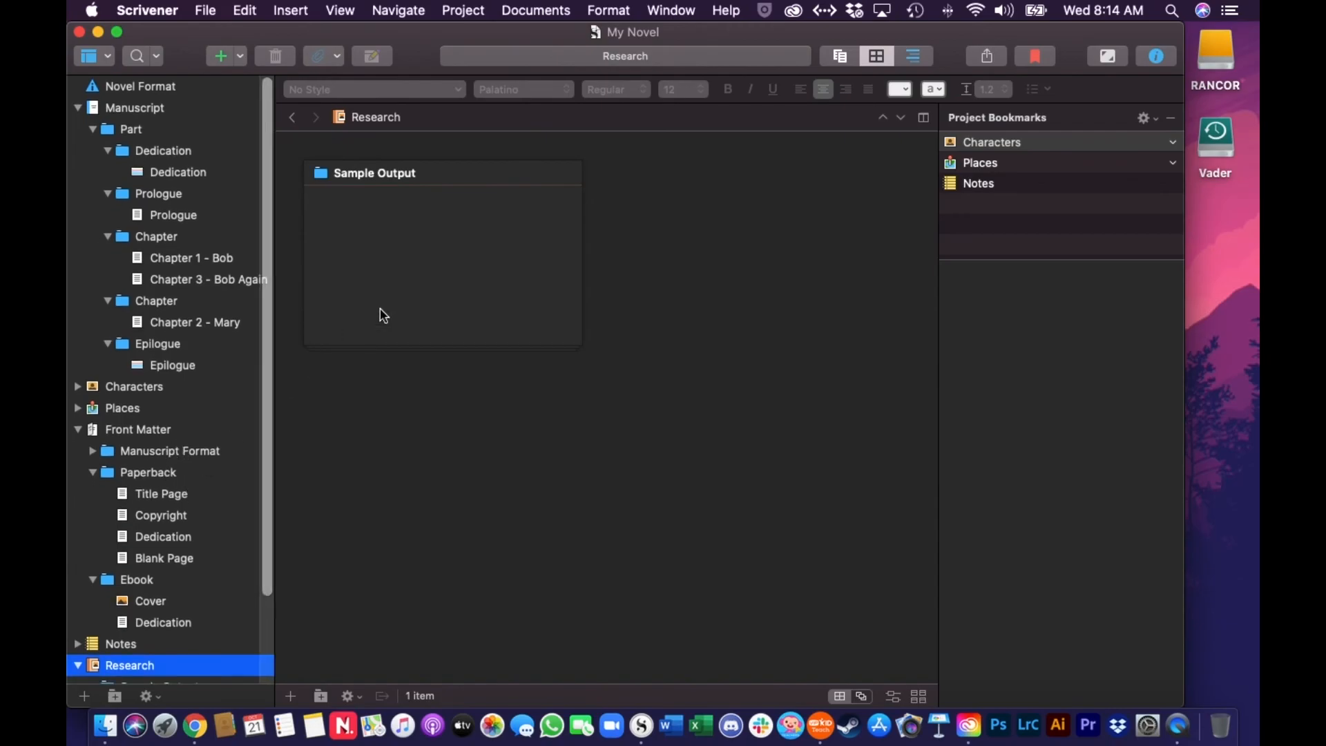
scroll(216, 541, down, 2)
click(152, 560)
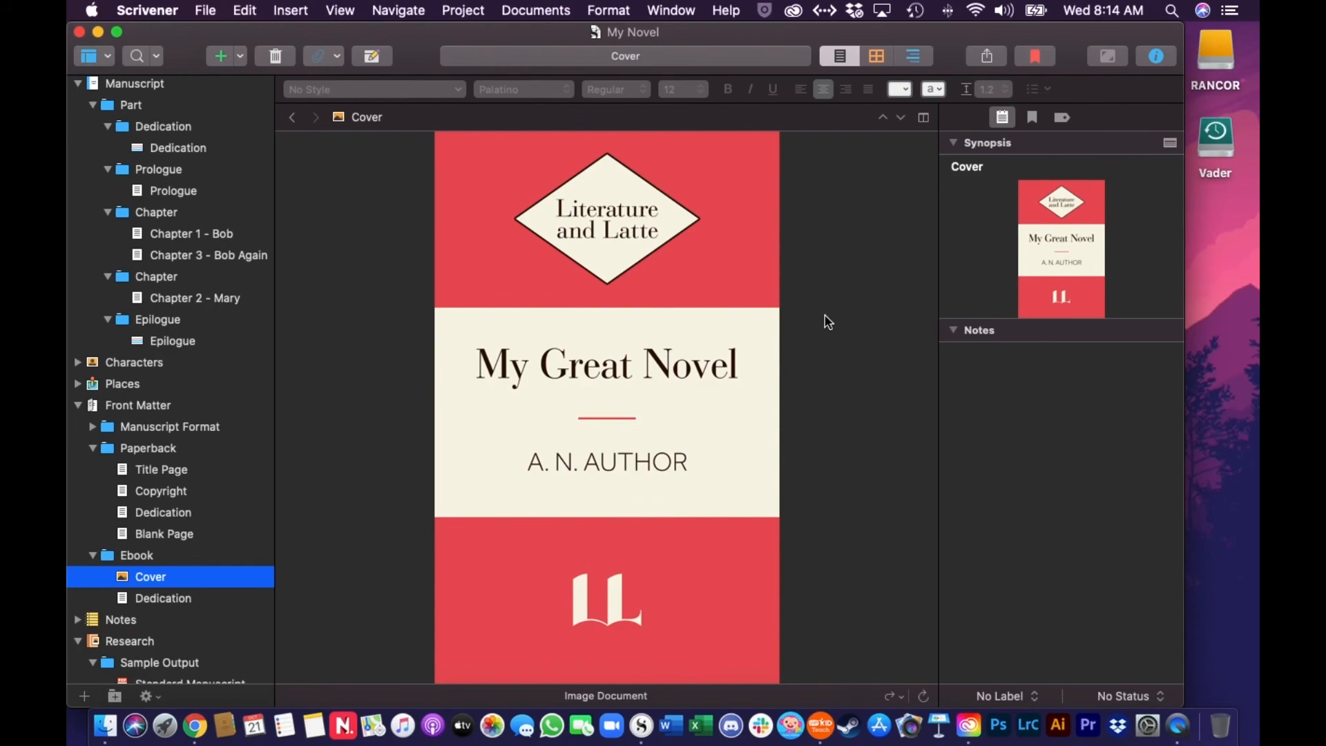
click(155, 126)
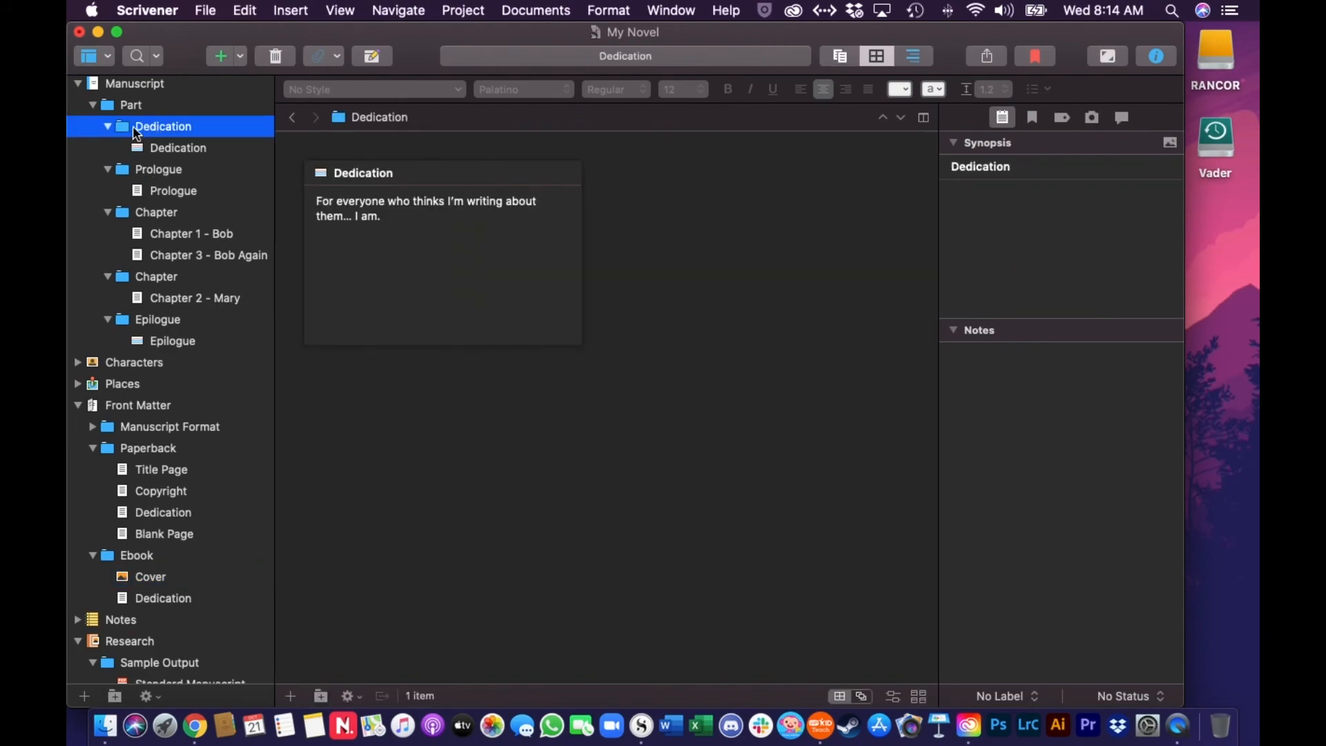
click(134, 108)
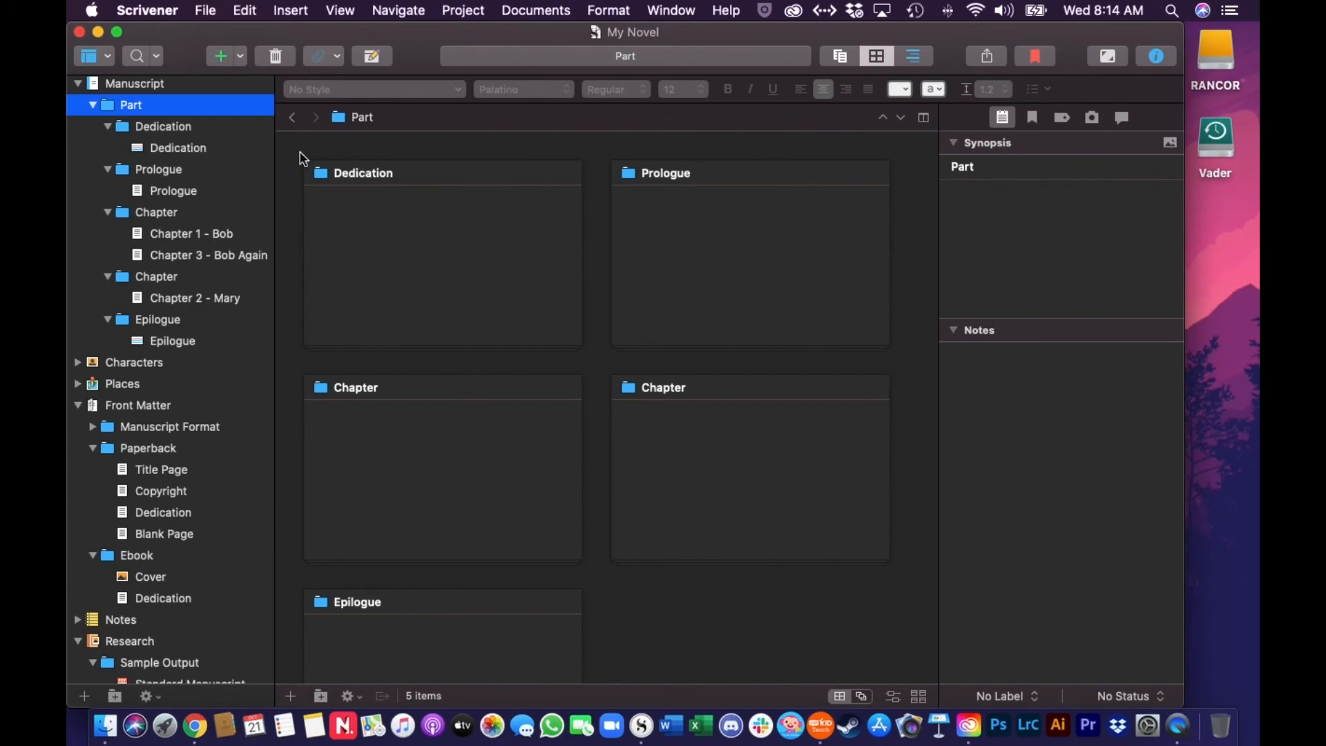
scroll(136, 163, up, 2)
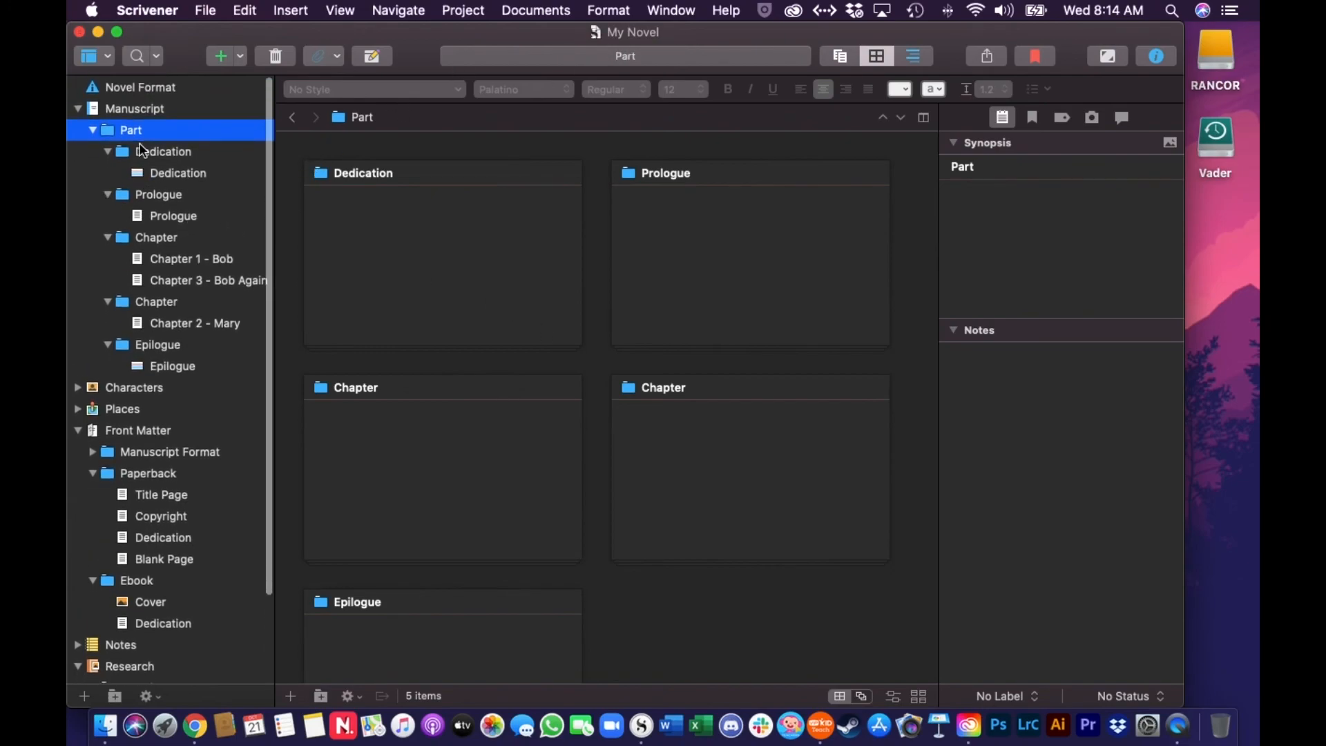
Open the compile settings for the Manuscript and examine the Manuscript (Times) section layouts for Part Heading and Chapter Heading.
click(134, 109)
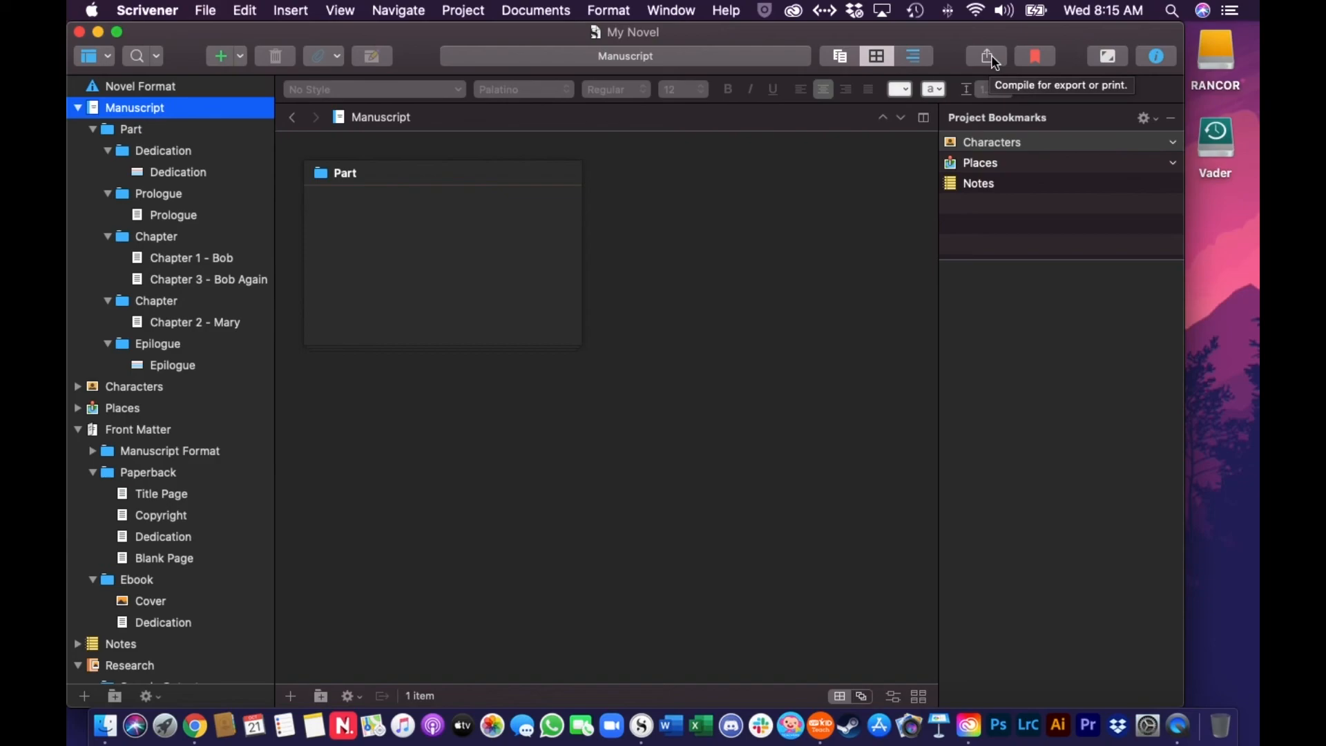
click(987, 55)
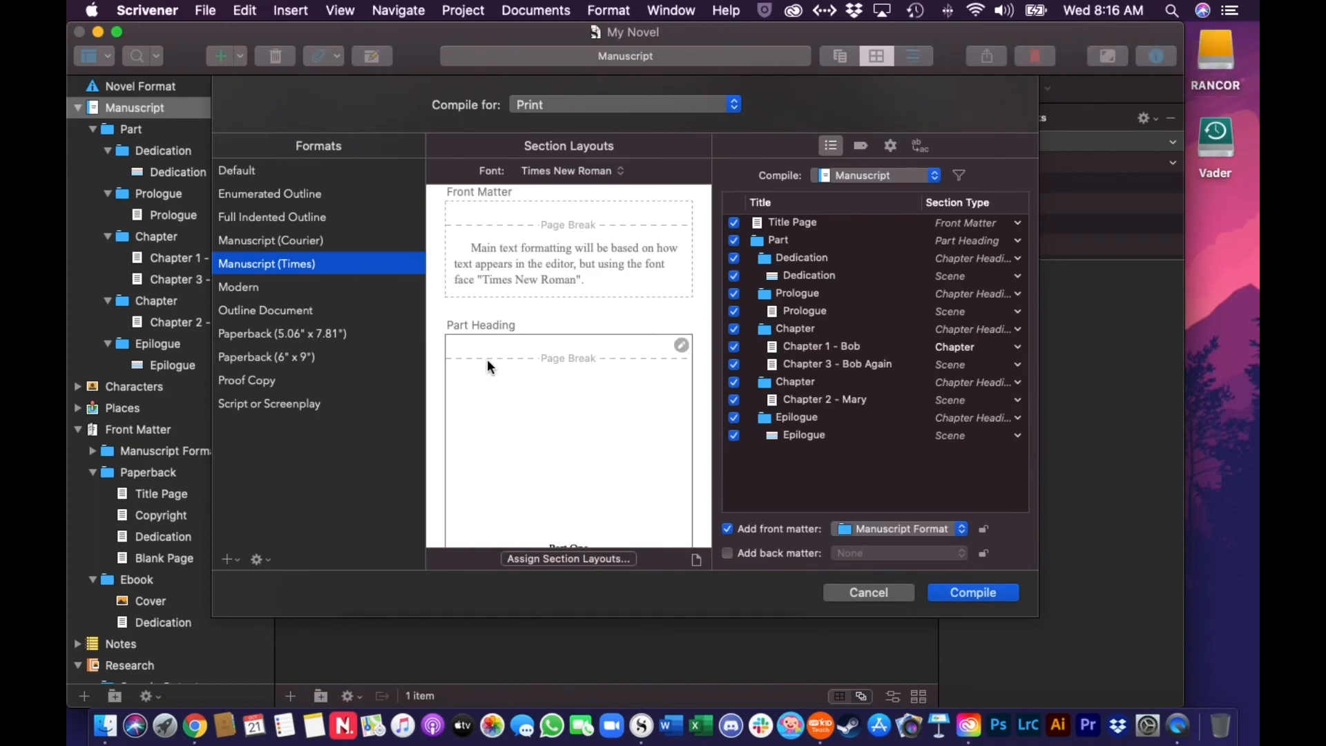
click(545, 558)
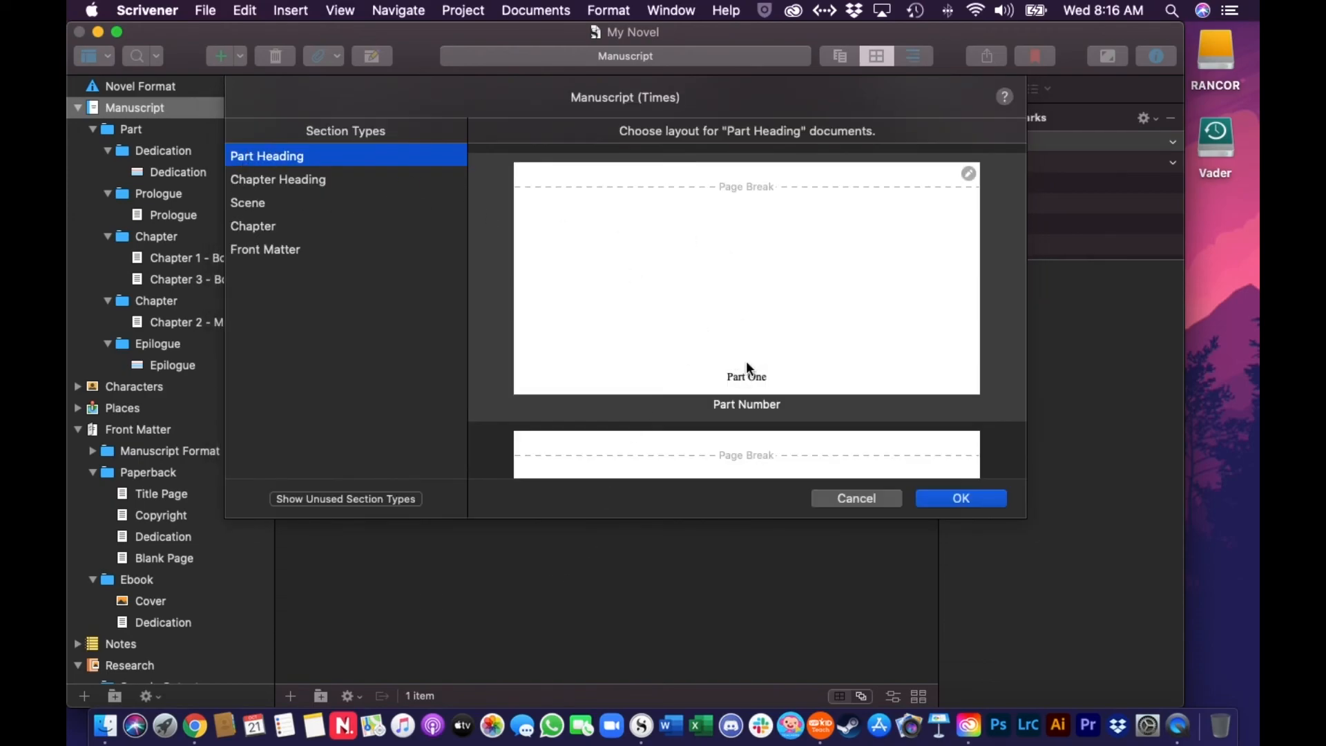
click(276, 181)
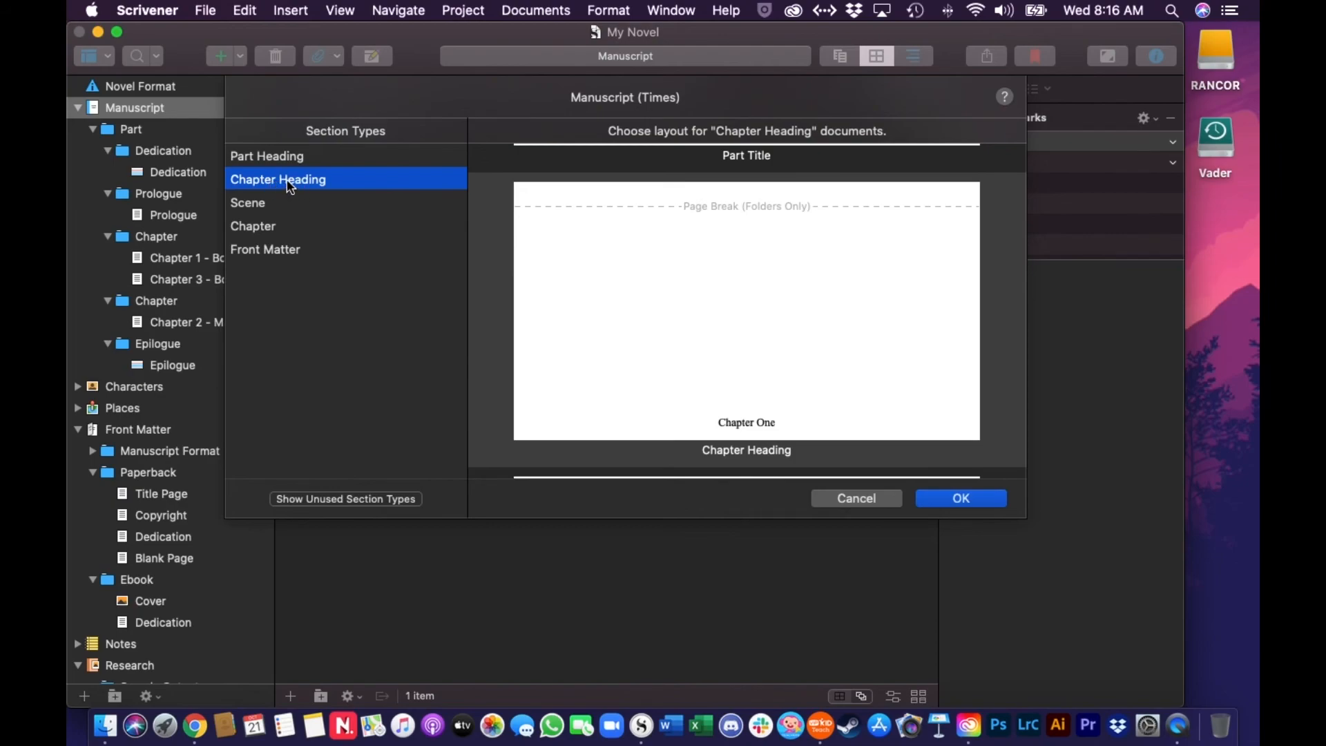
scroll(819, 262, up, 3)
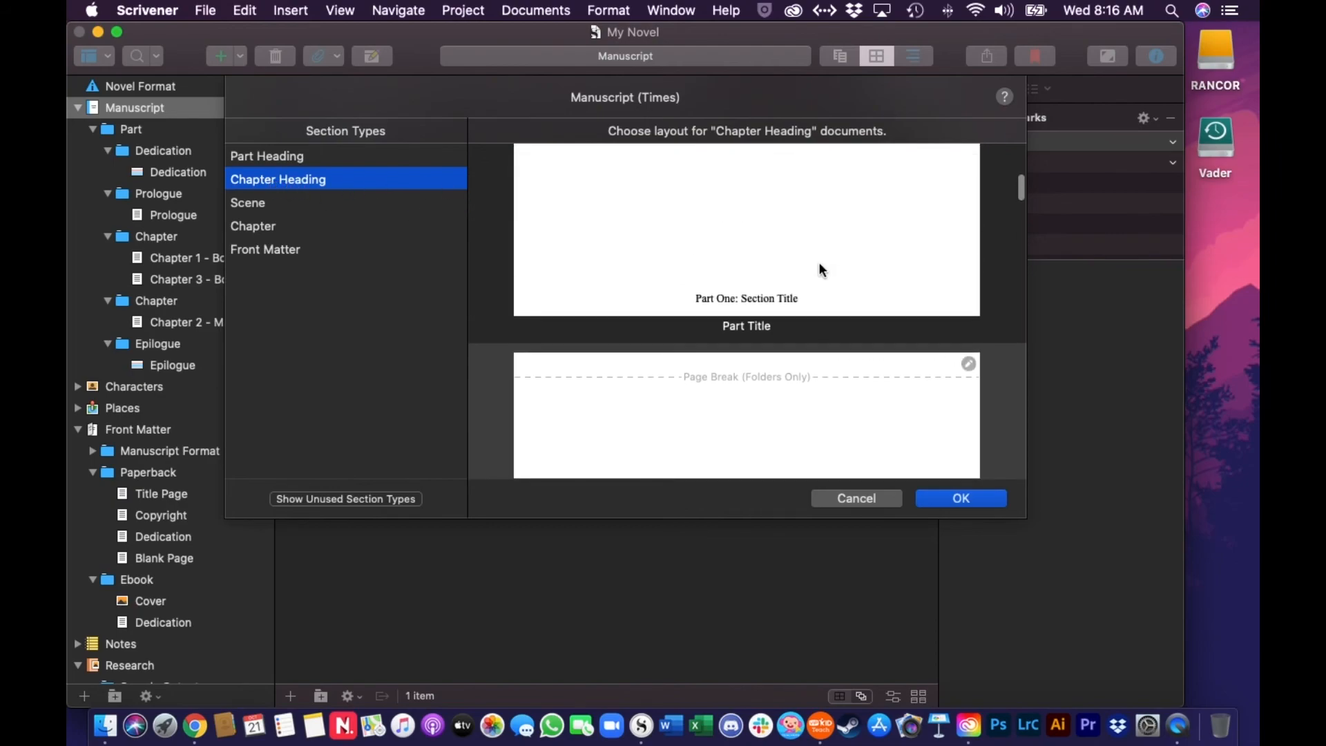
scroll(770, 301, down, 3)
scroll(767, 299, up, 1)
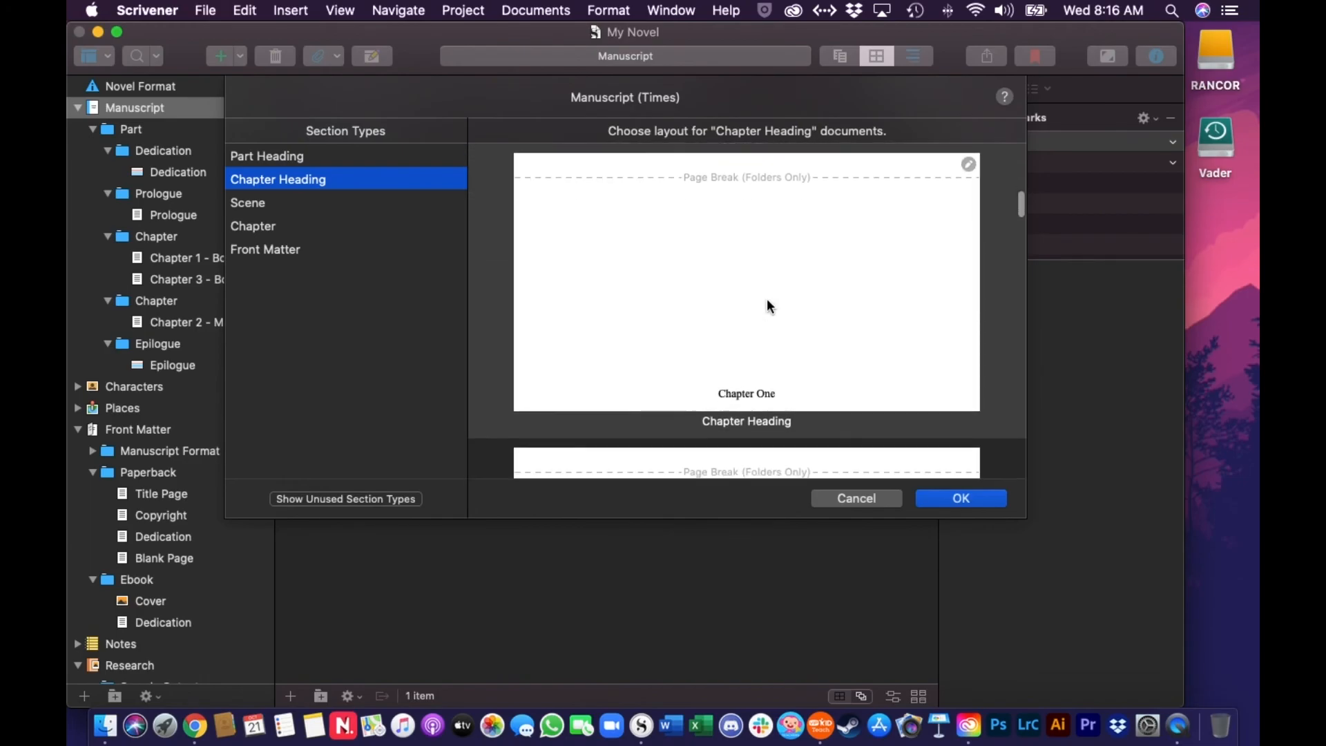
click(977, 497)
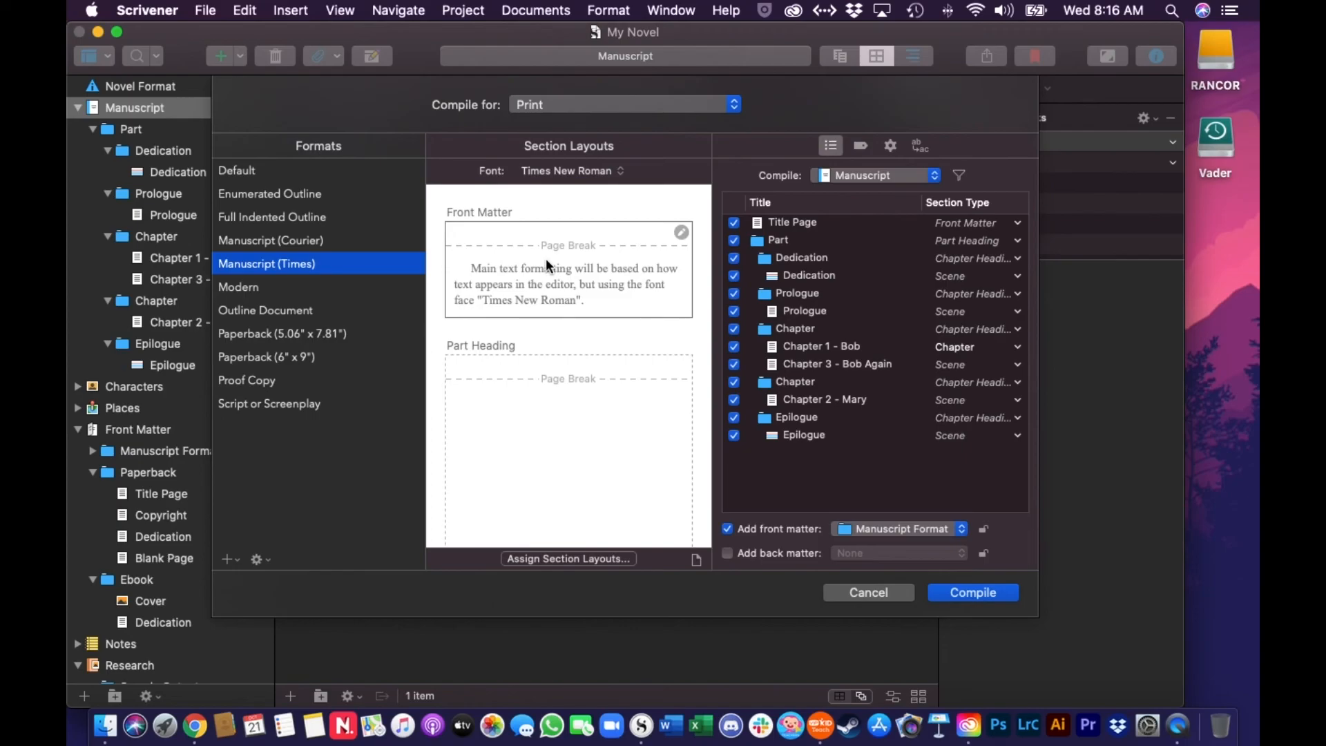
Review the list of section types in the layout assignments and the available front matter choices, keeping the current settings.
click(615, 559)
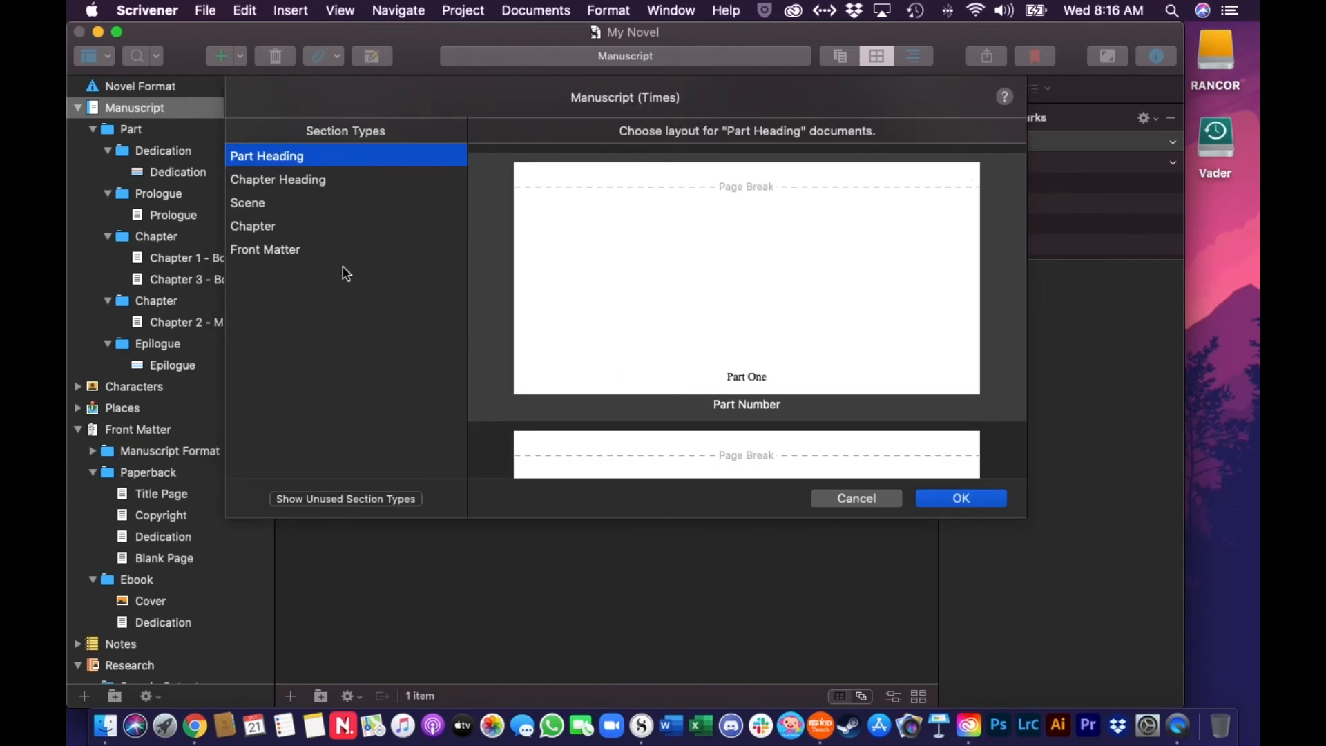
click(995, 498)
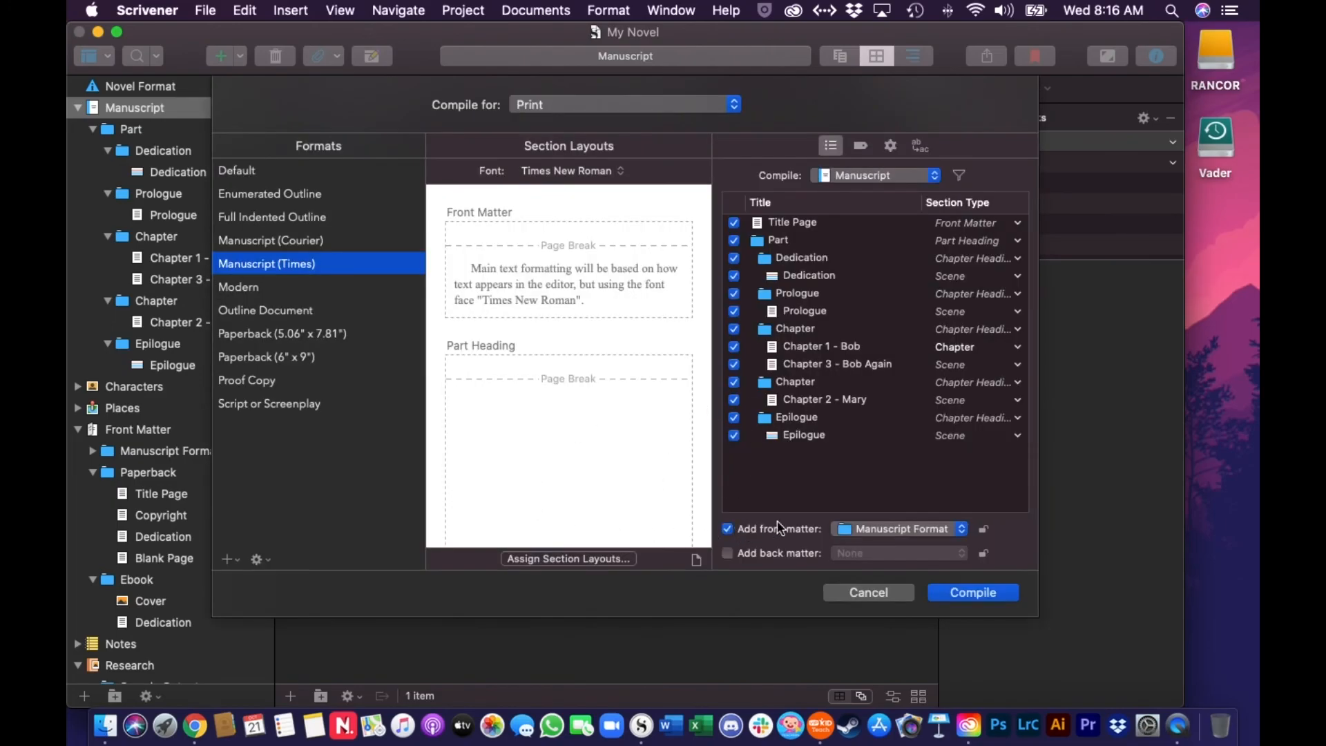
click(963, 530)
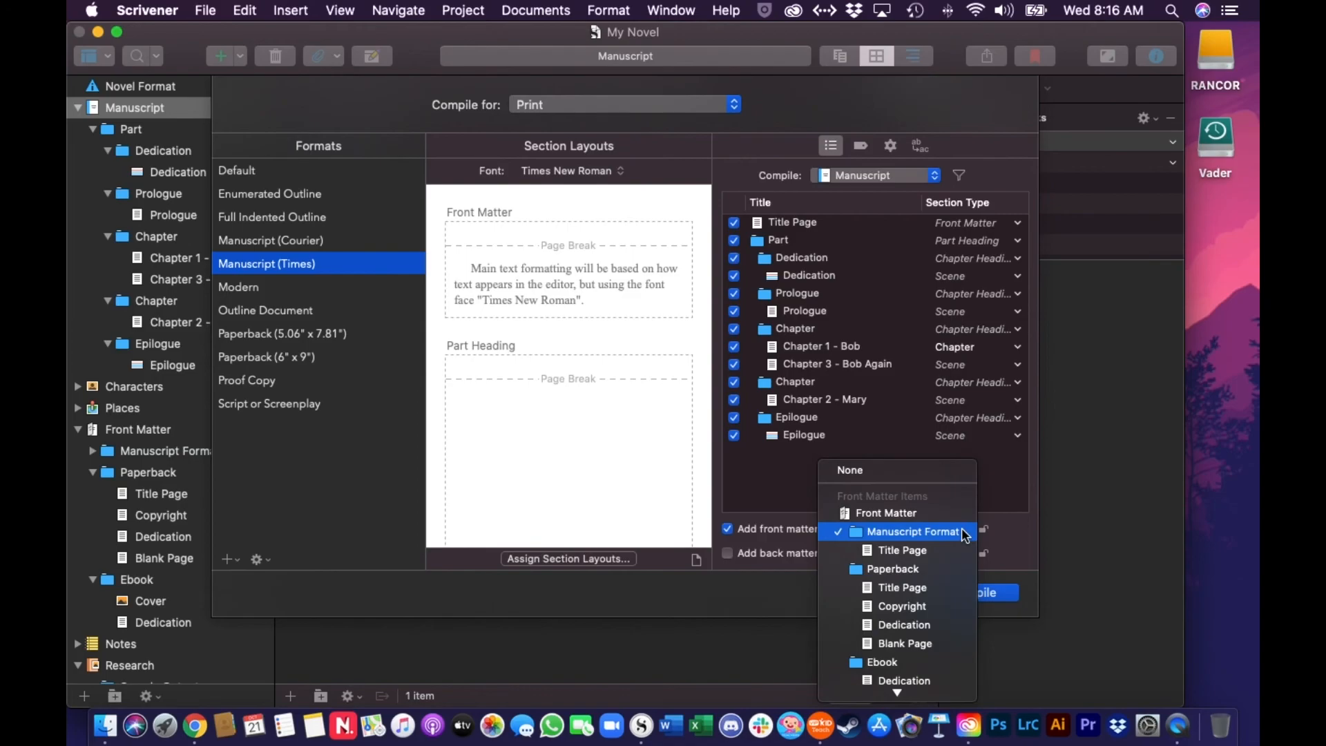
click(1049, 538)
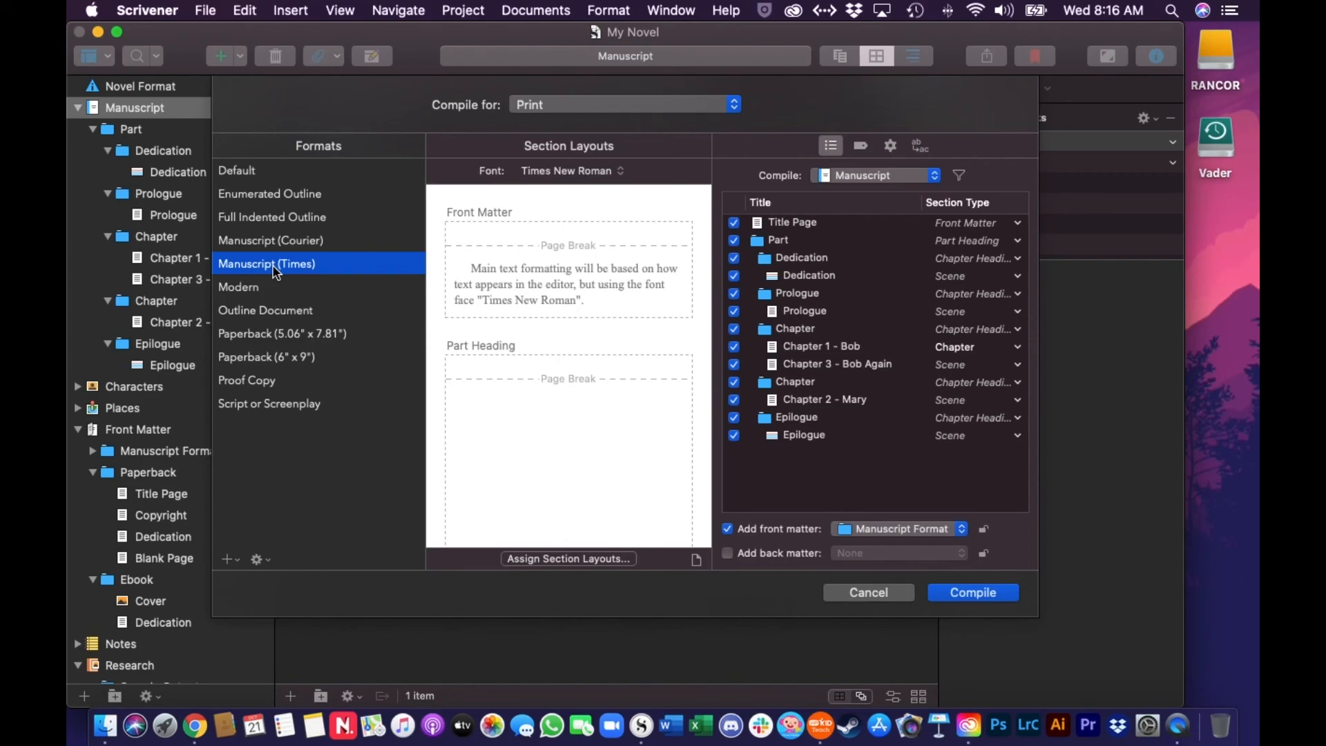
Choose the Paperback (6" x 9") format and exclude the Part folder, its Dedication folder and the Dedication document from the compile.
click(259, 357)
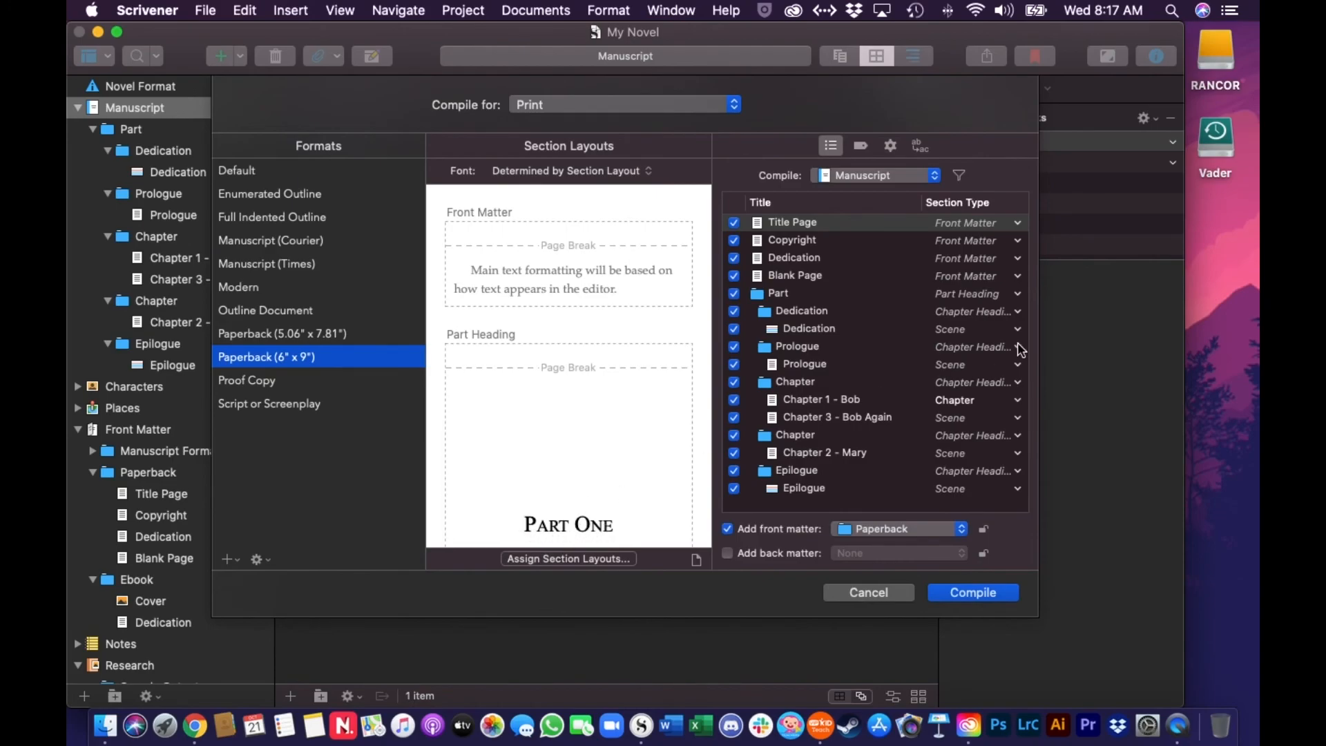
click(735, 294)
click(733, 312)
click(734, 330)
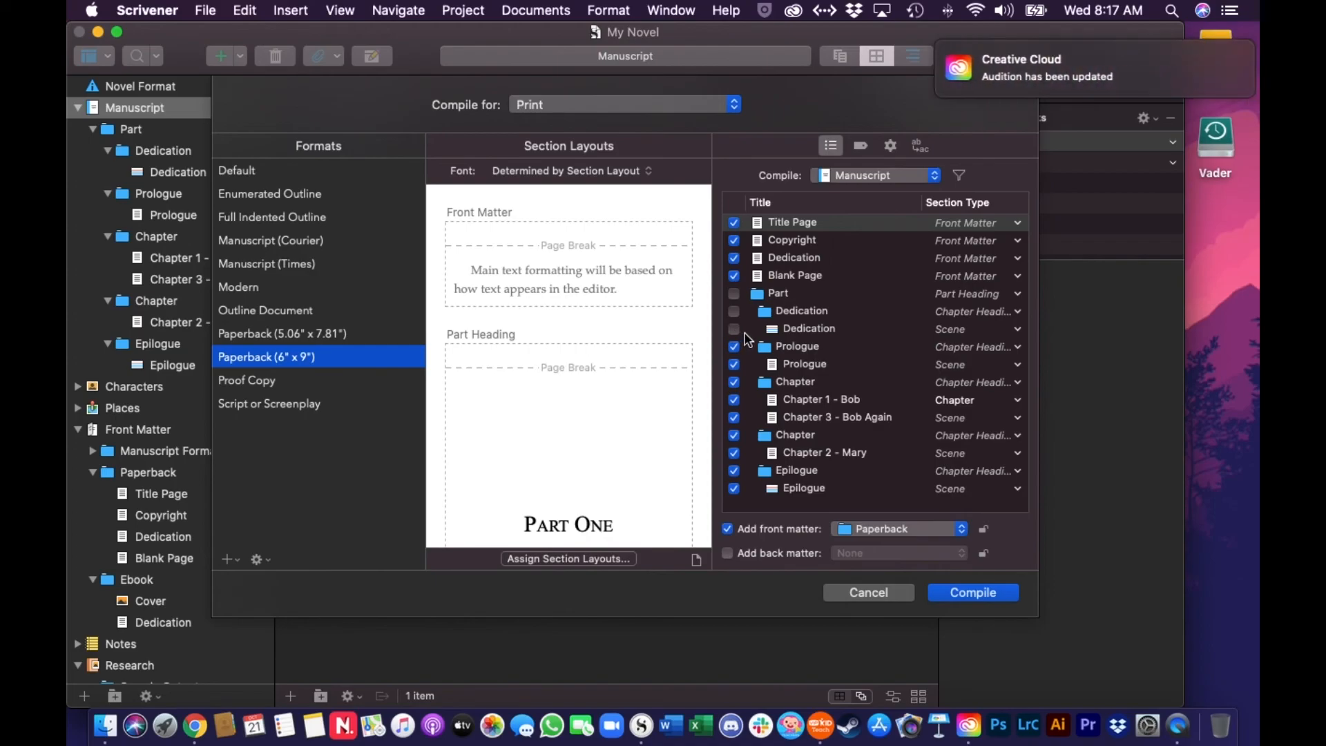
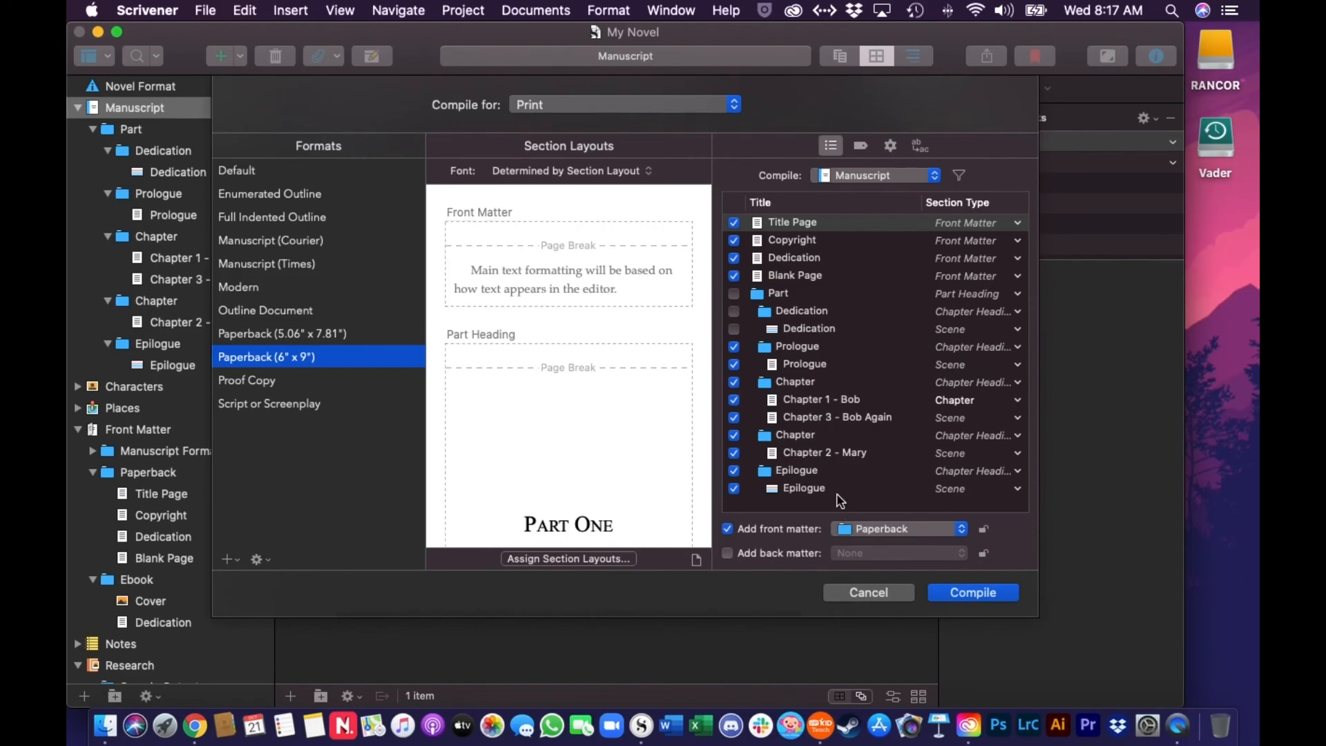
Set the compile output to PDF and open the page layout preview for the paperback format.
click(723, 109)
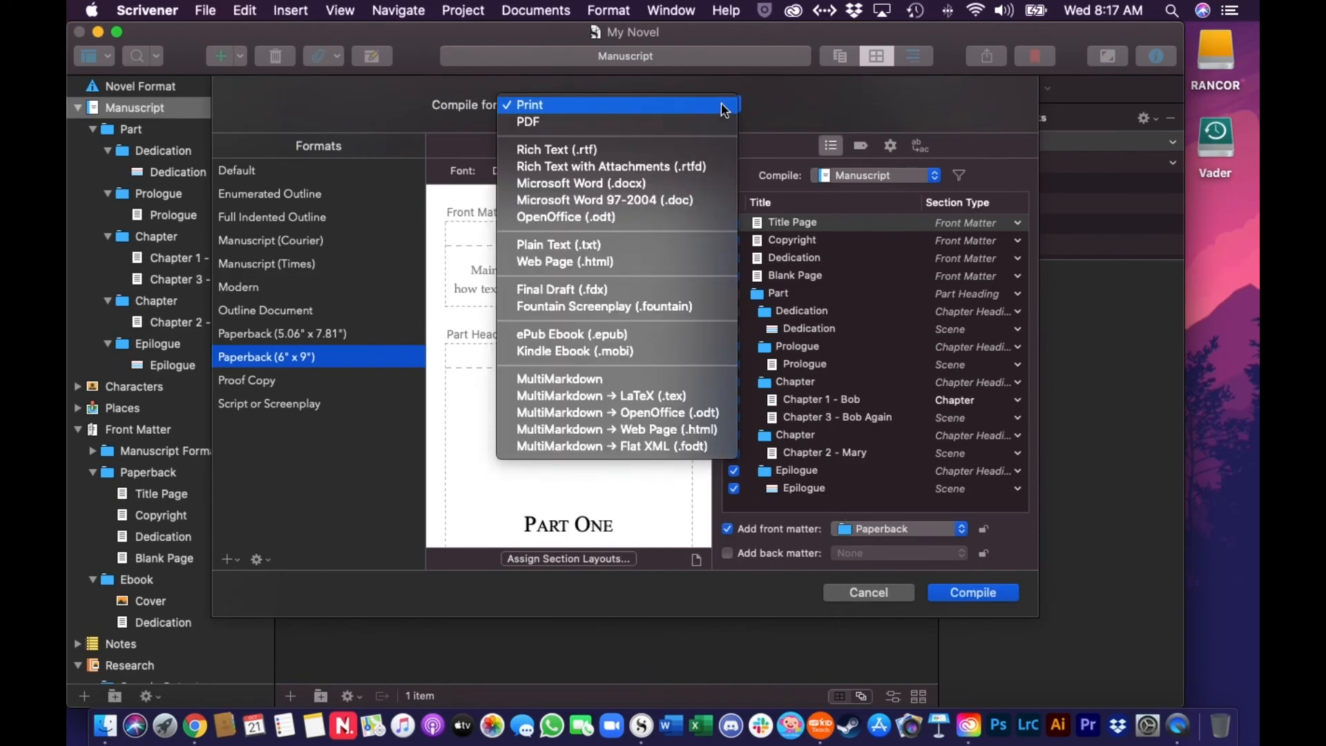
click(551, 122)
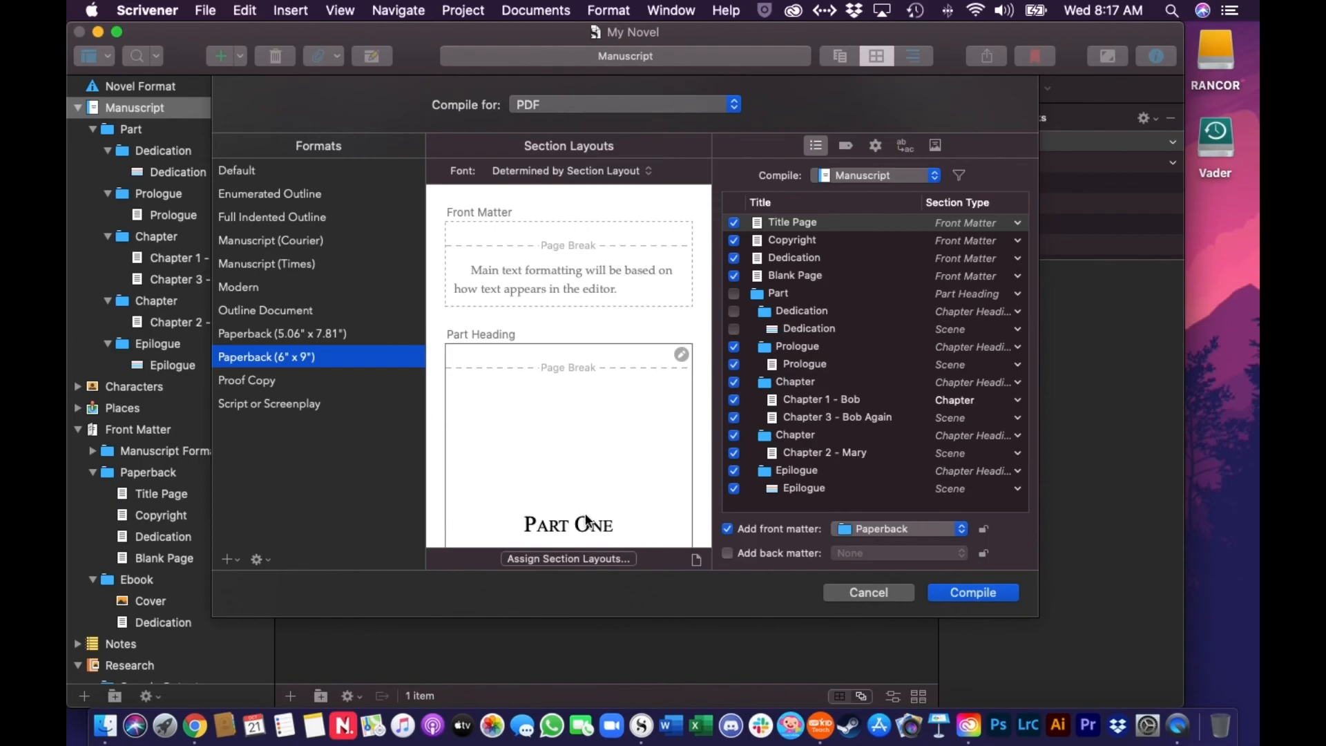
click(696, 562)
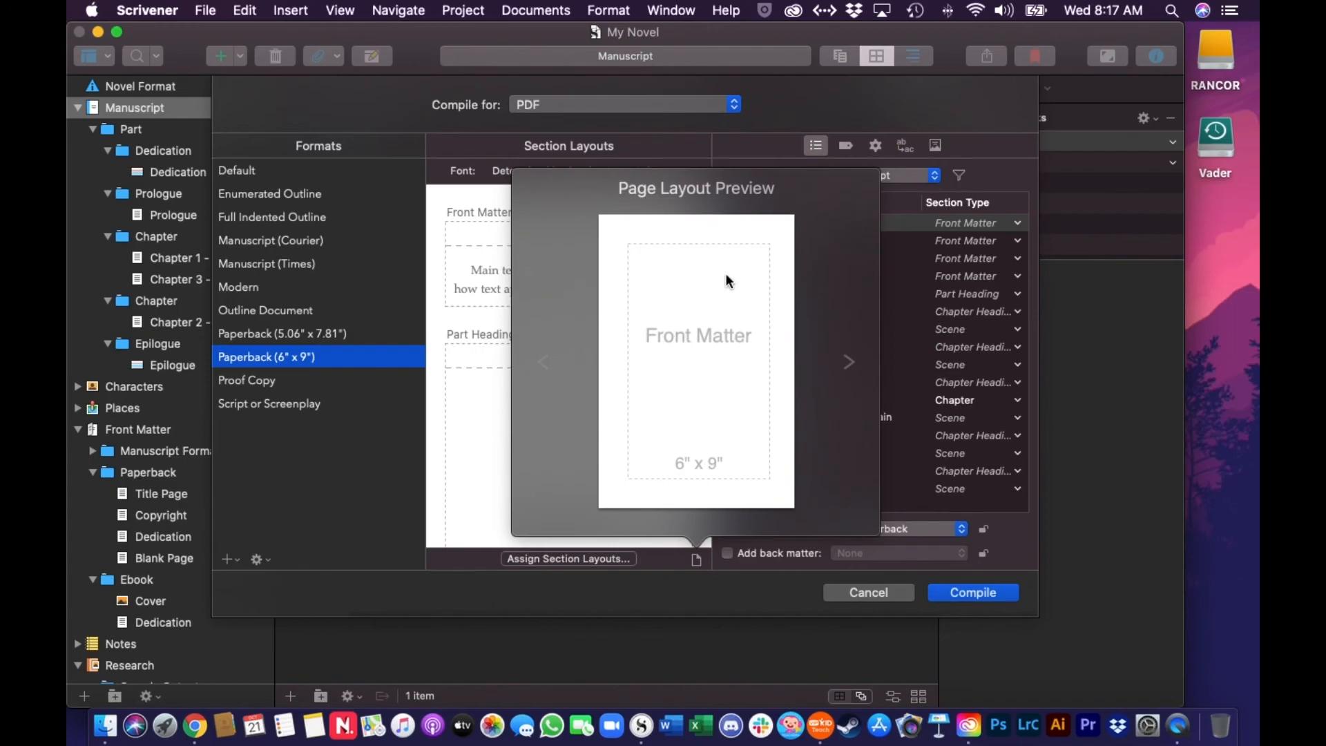
Page through the paperback page layout preview from Front Matter to Verso Pages and back, and close it.
click(850, 362)
click(851, 364)
click(852, 364)
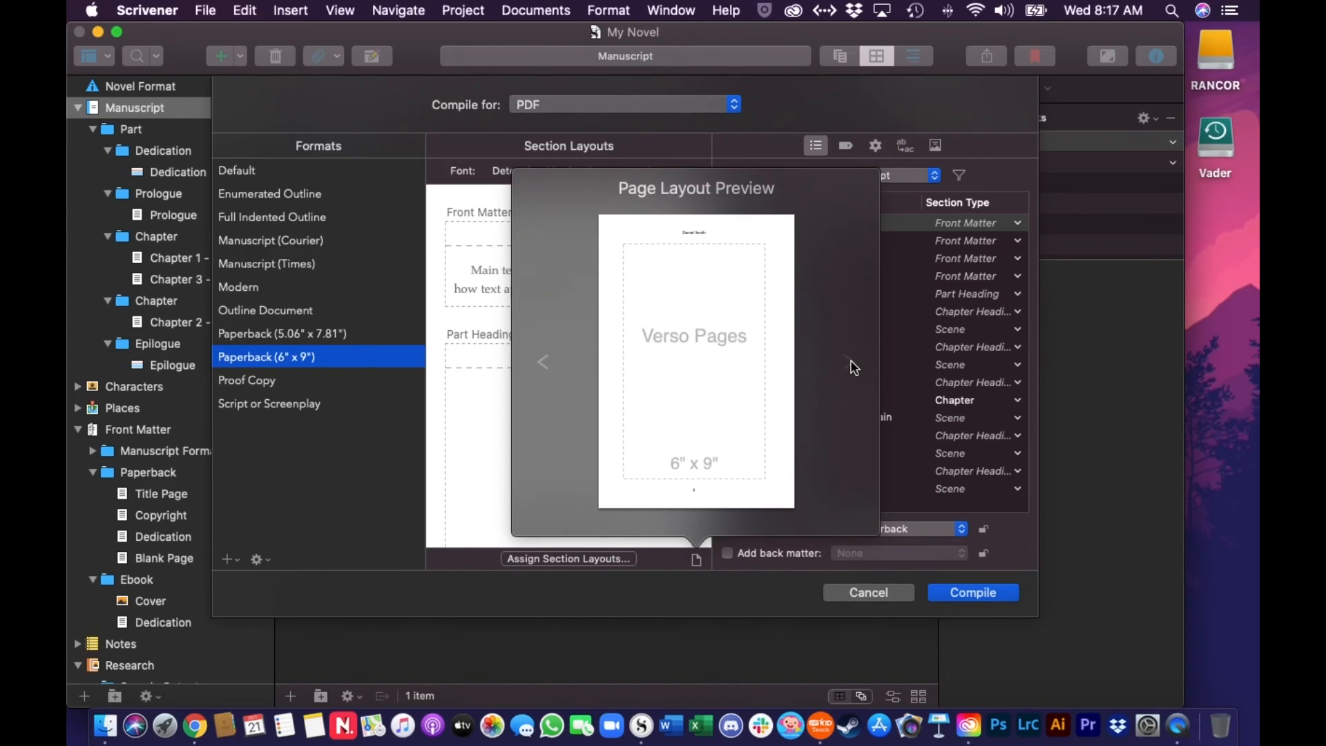
click(545, 361)
click(545, 360)
click(546, 360)
click(969, 115)
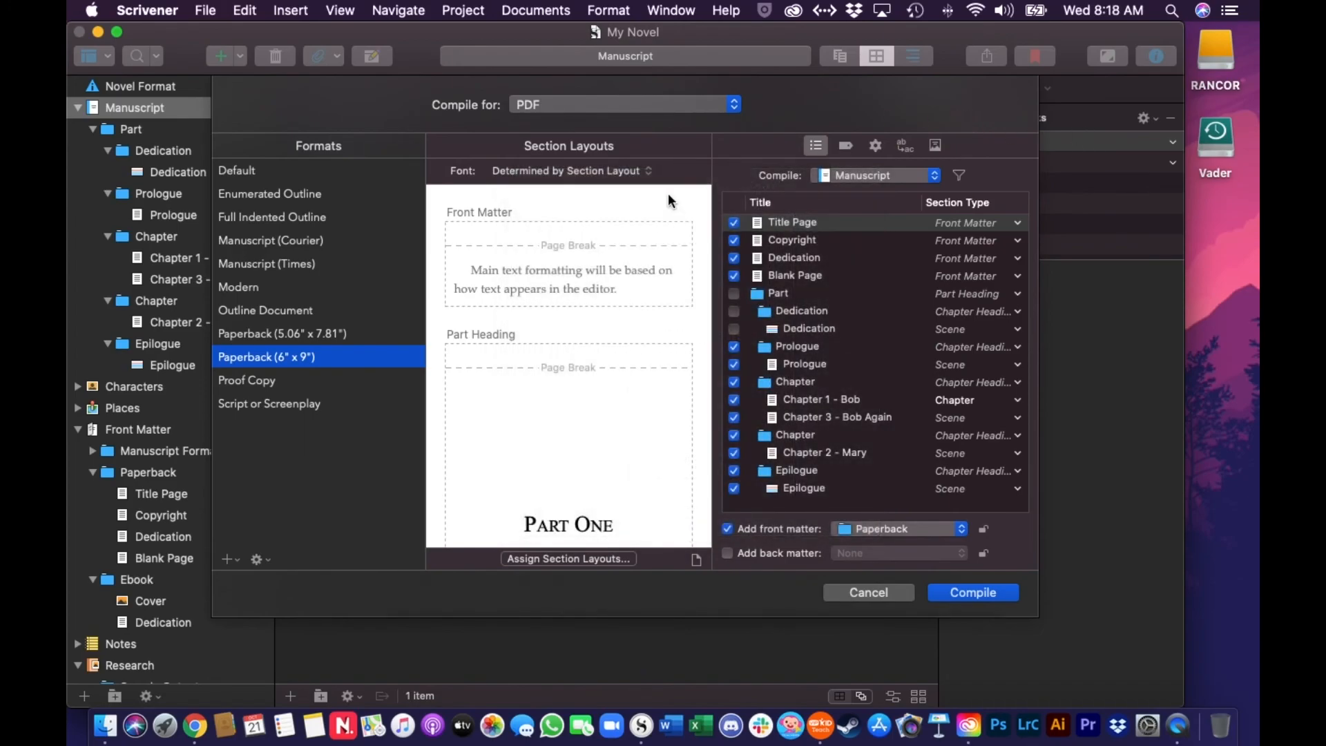
Set the cover image for the PDF compile to the project's Cover image.
click(935, 145)
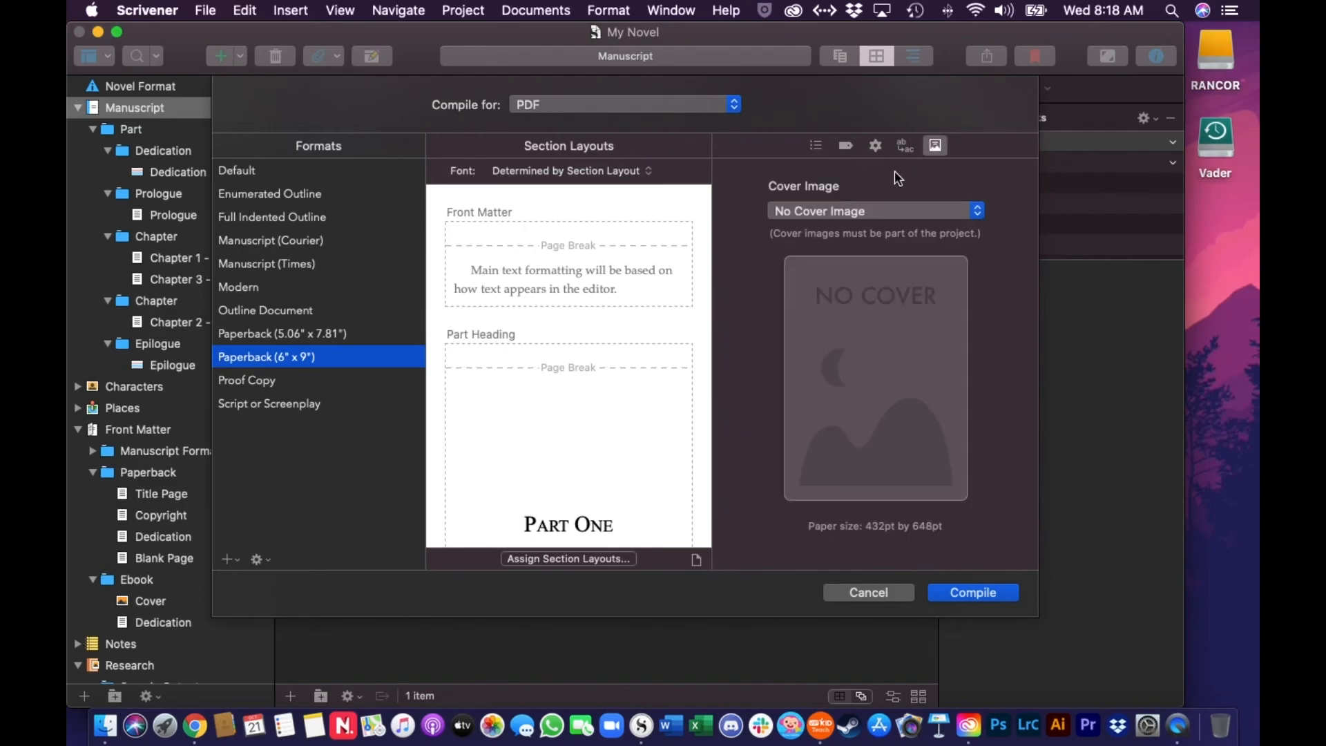
click(946, 202)
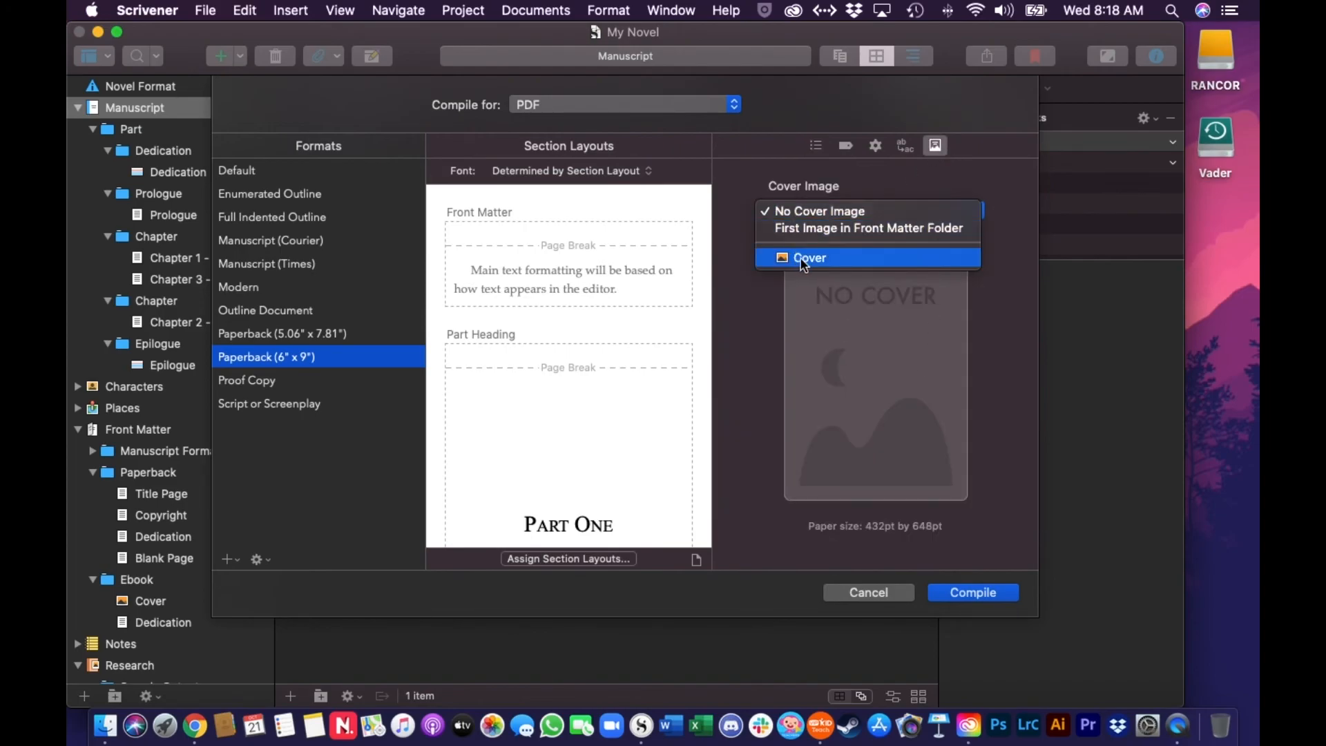
click(1015, 240)
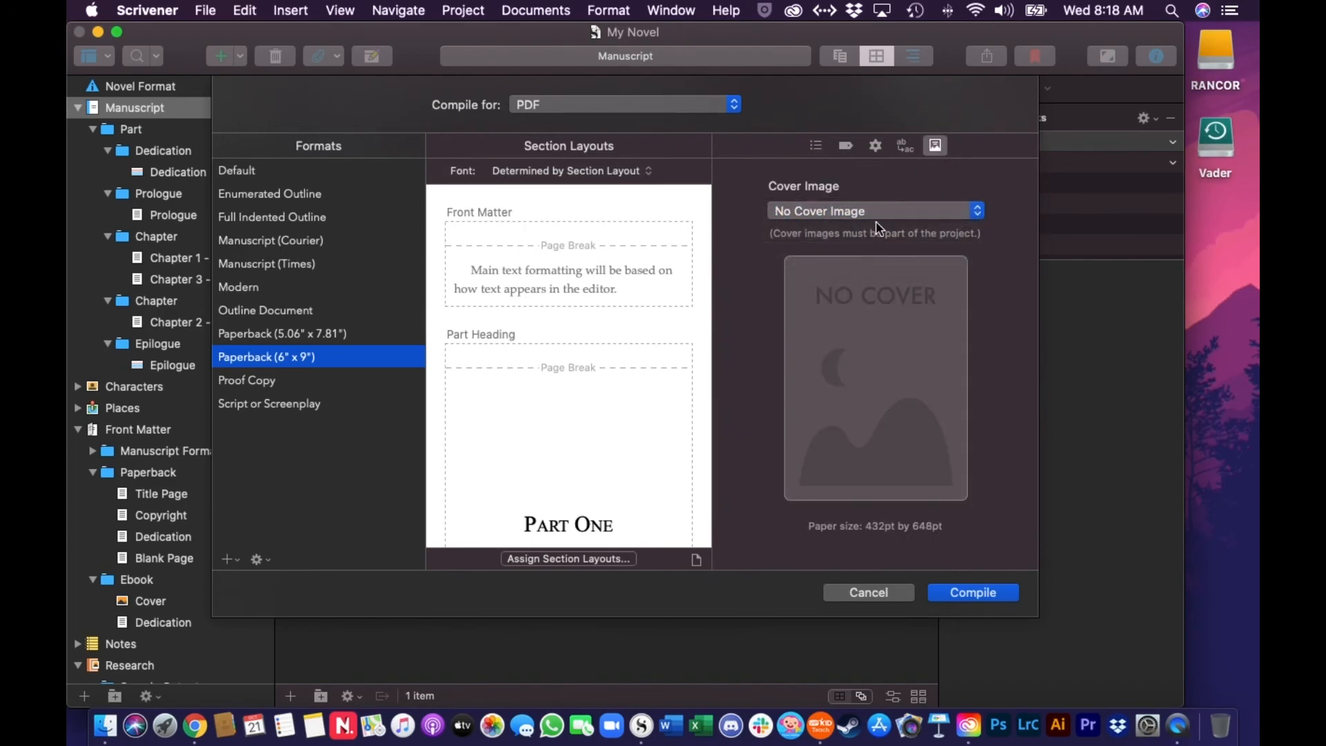
click(905, 212)
click(819, 255)
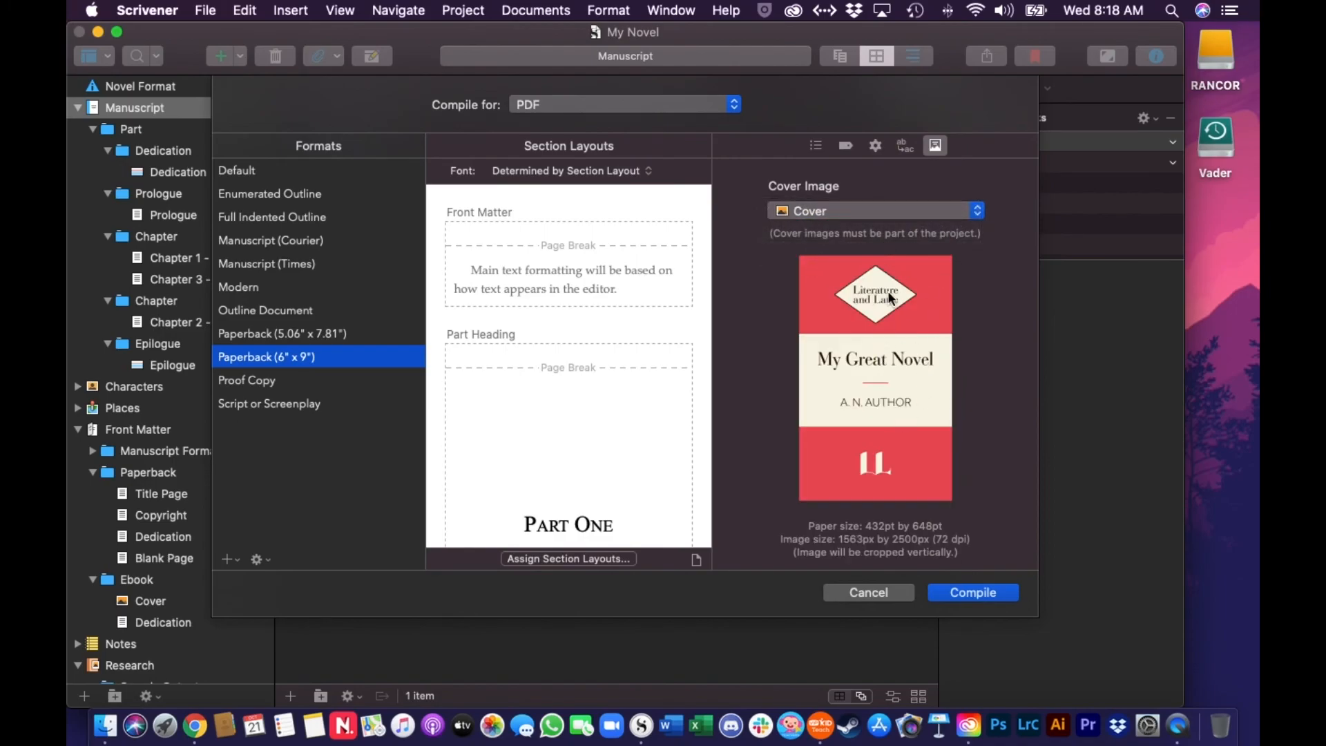
click(953, 210)
click(947, 204)
Review the text replacements and general compile options, and open the compile metadata.
click(907, 146)
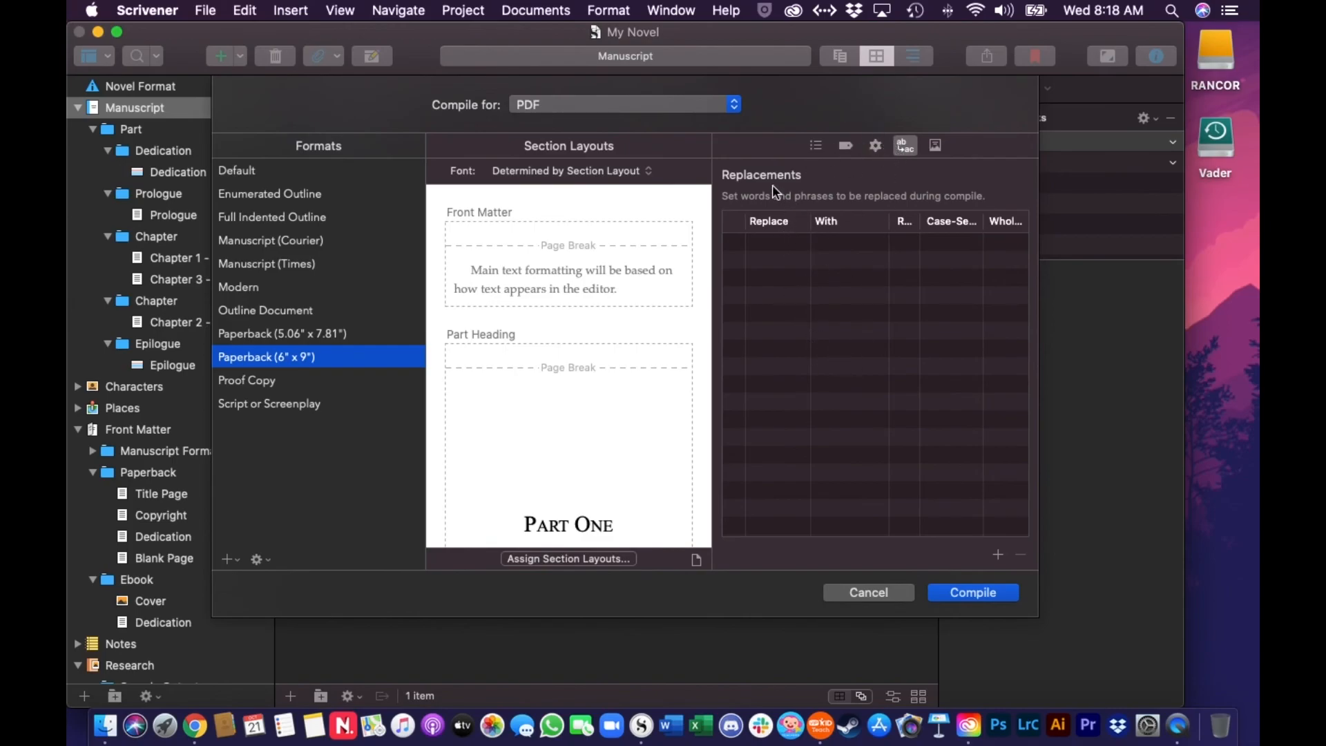
click(875, 146)
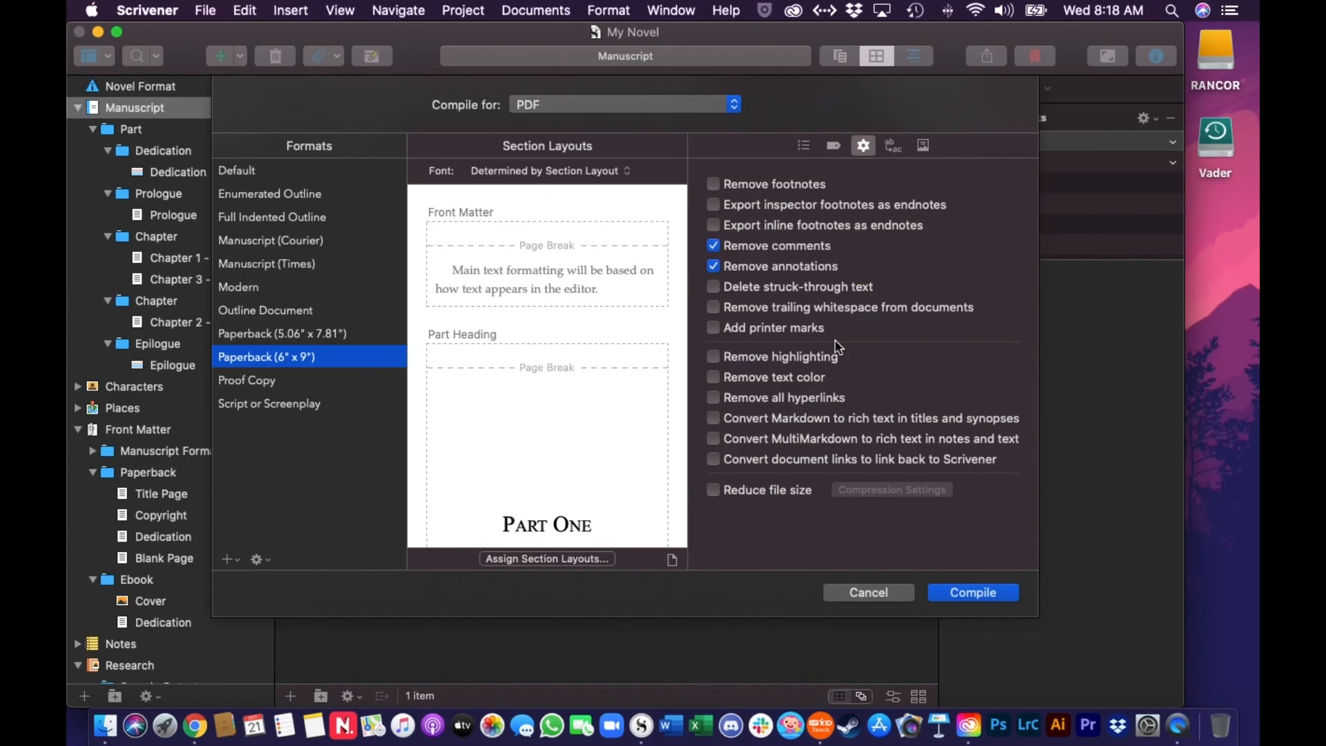
click(833, 146)
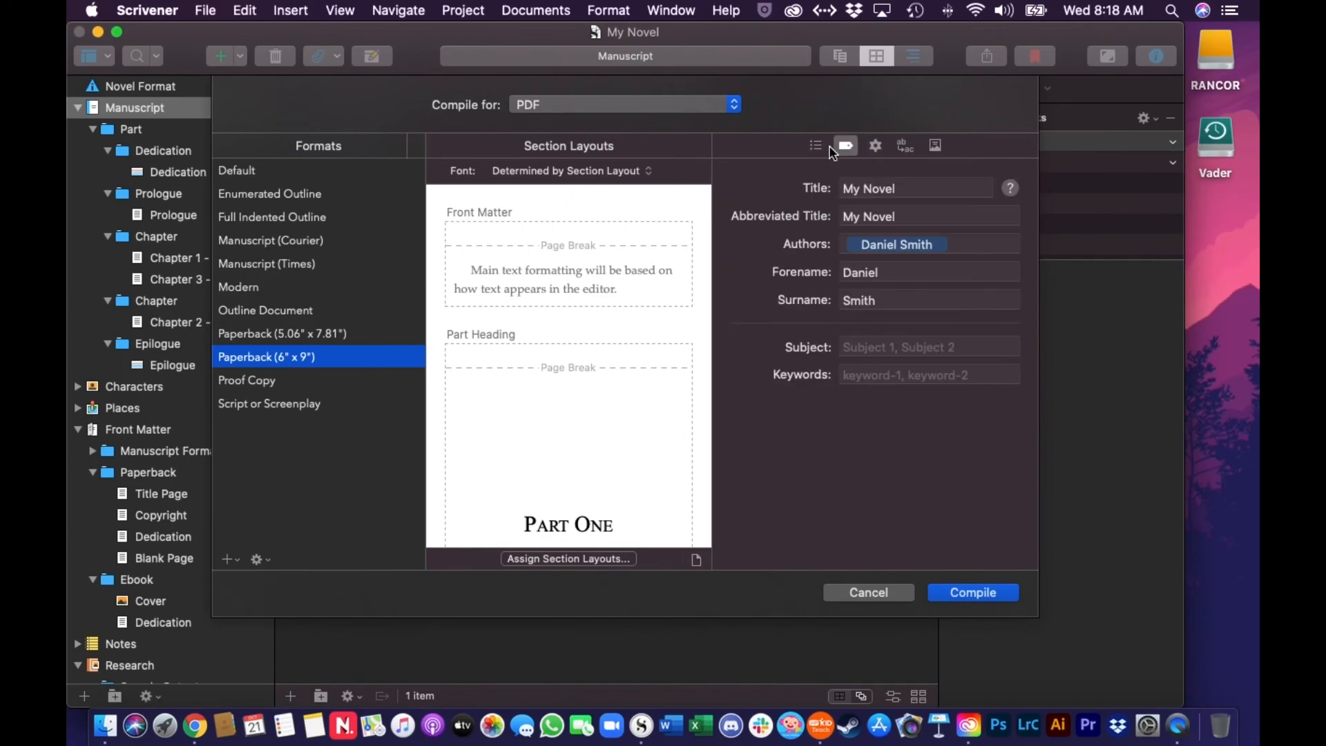
Replace the author in the compile metadata with the new author's full name.
click(953, 245)
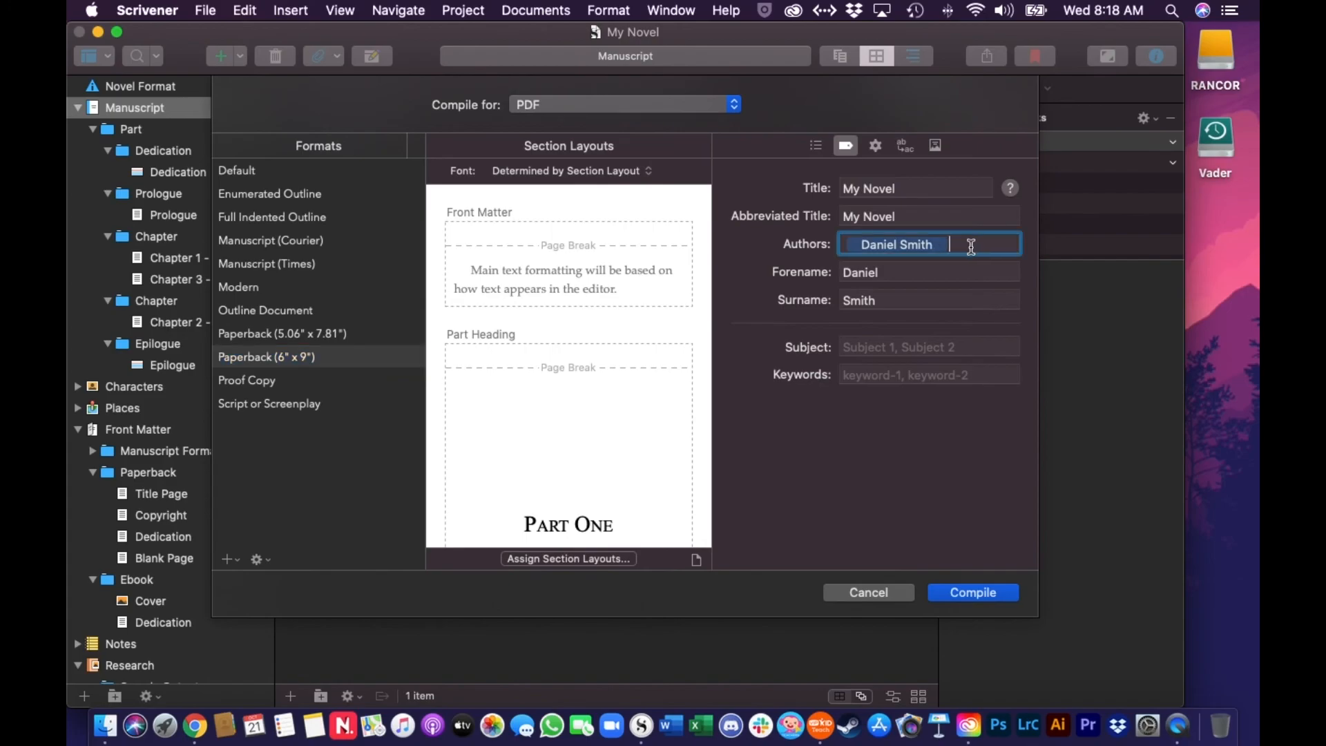
key(BackSpace)
text(T)
key(BackSpace)
key(BackSpace)
text(Tristan C)
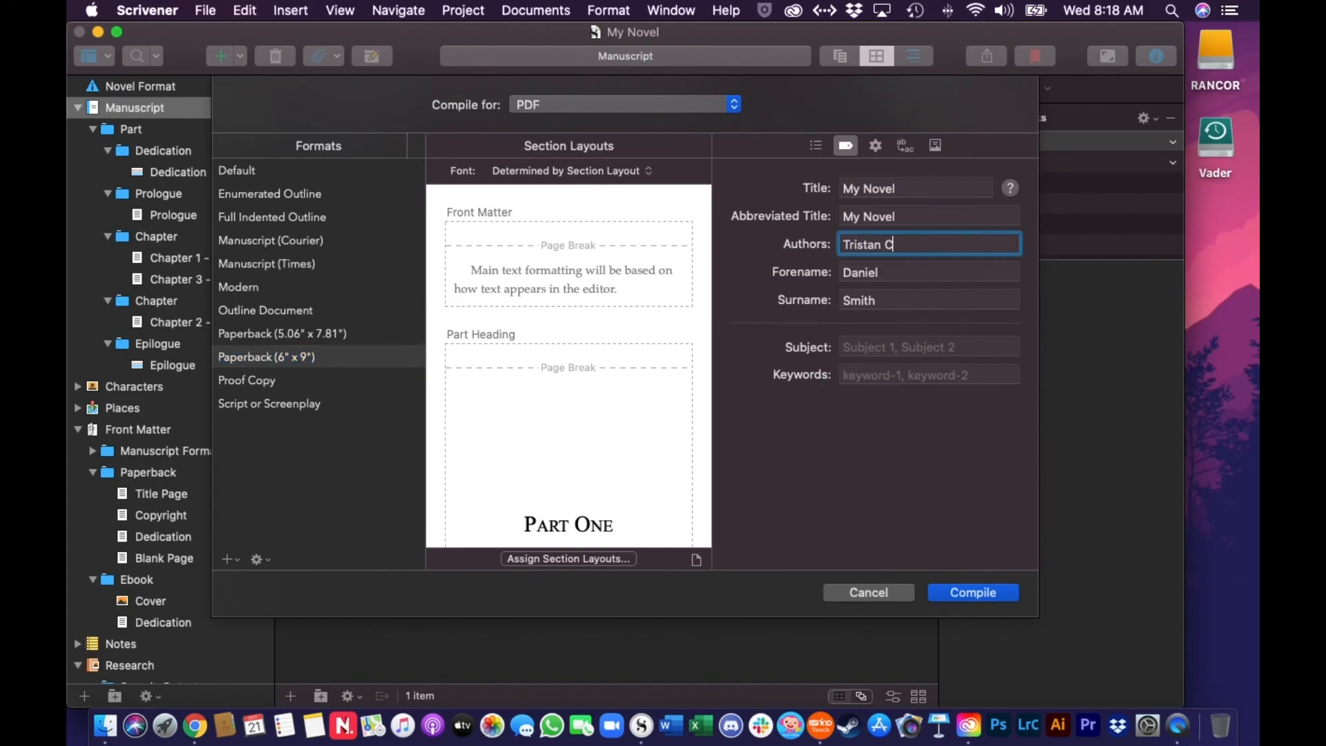
text(ruz)
Clear the forename, surname and abbreviated title from the compile metadata.
key(Tab)
key(BackSpace)
key(Tab)
key(BackSpace)
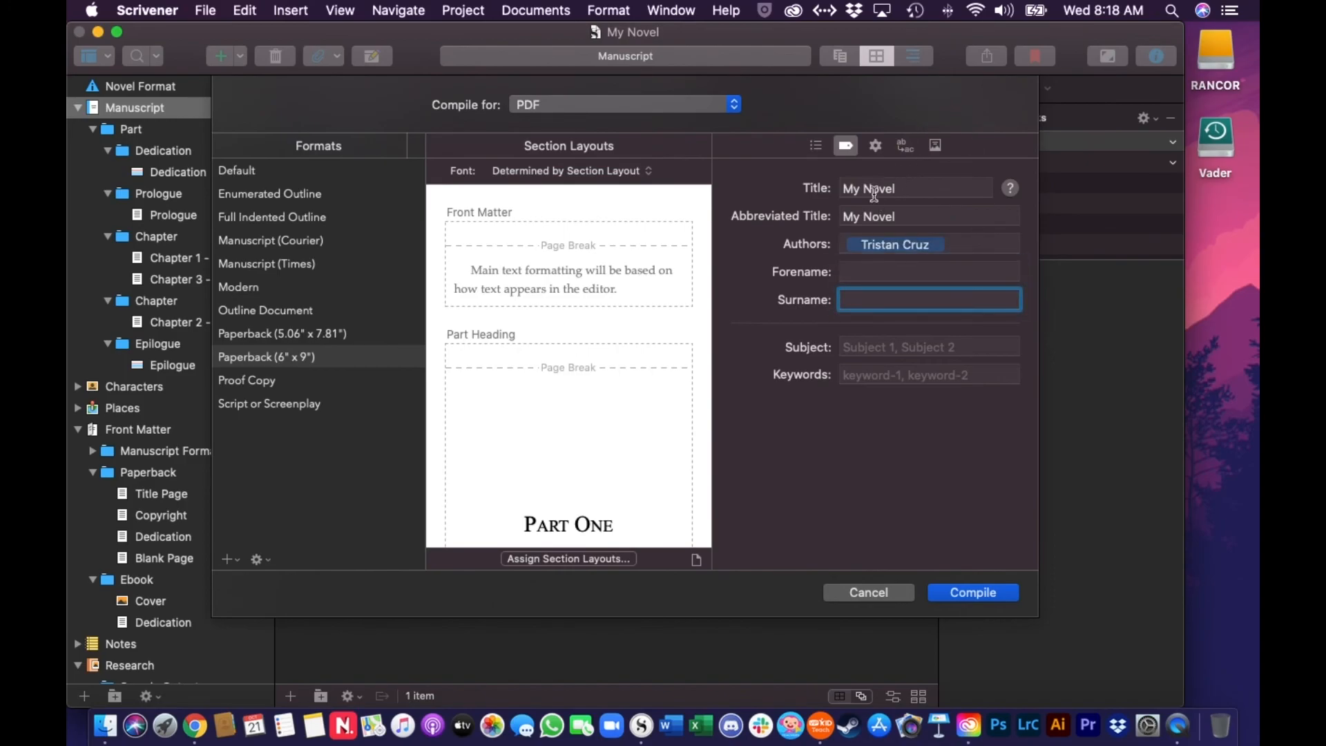
drag(930, 216, 791, 232)
key(BackSpace)
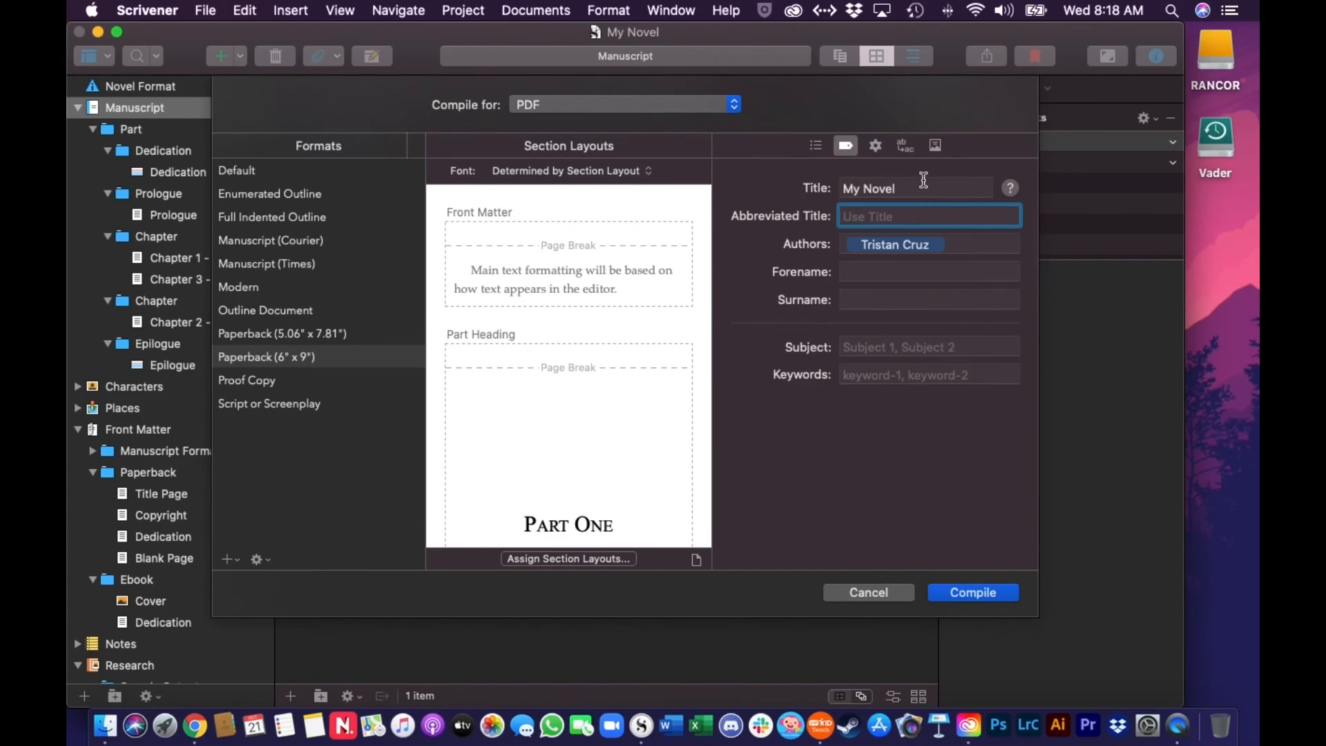
Return to the list of compiled documents and check the front matter choices, keeping Paperback.
click(817, 146)
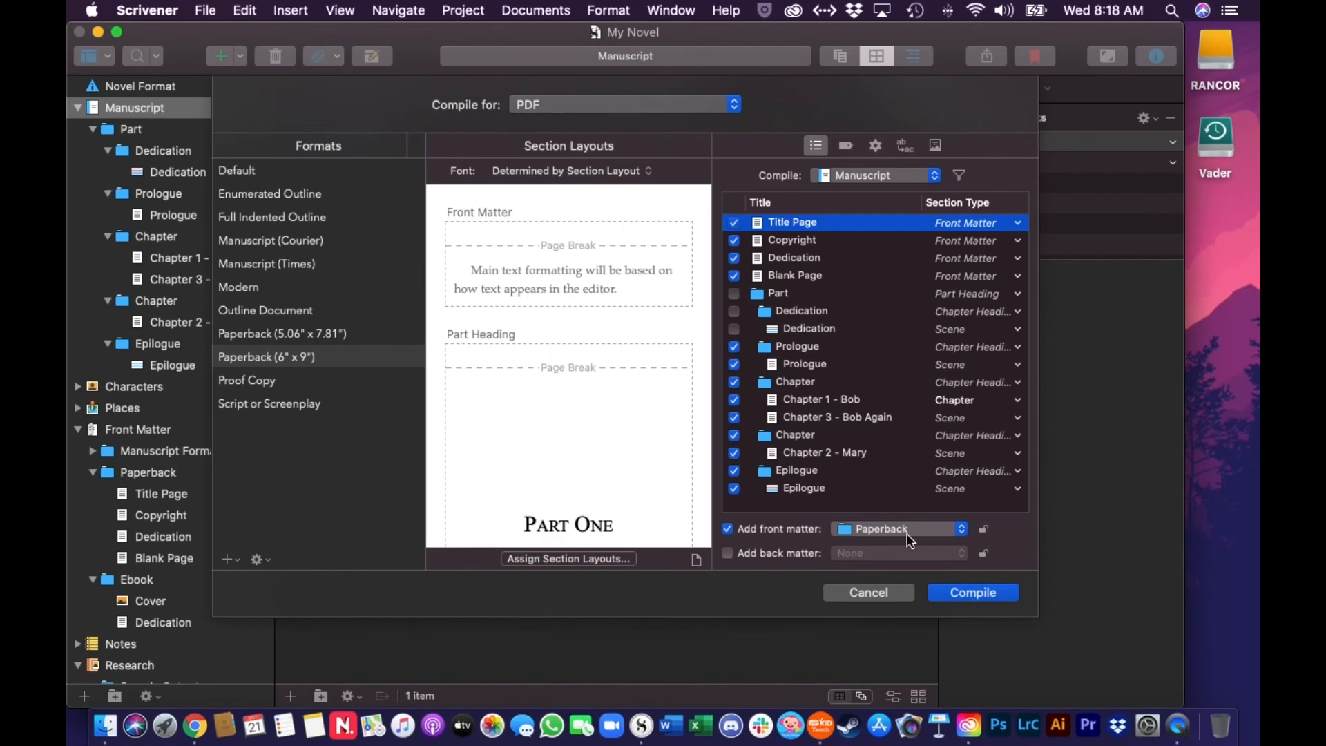
click(961, 530)
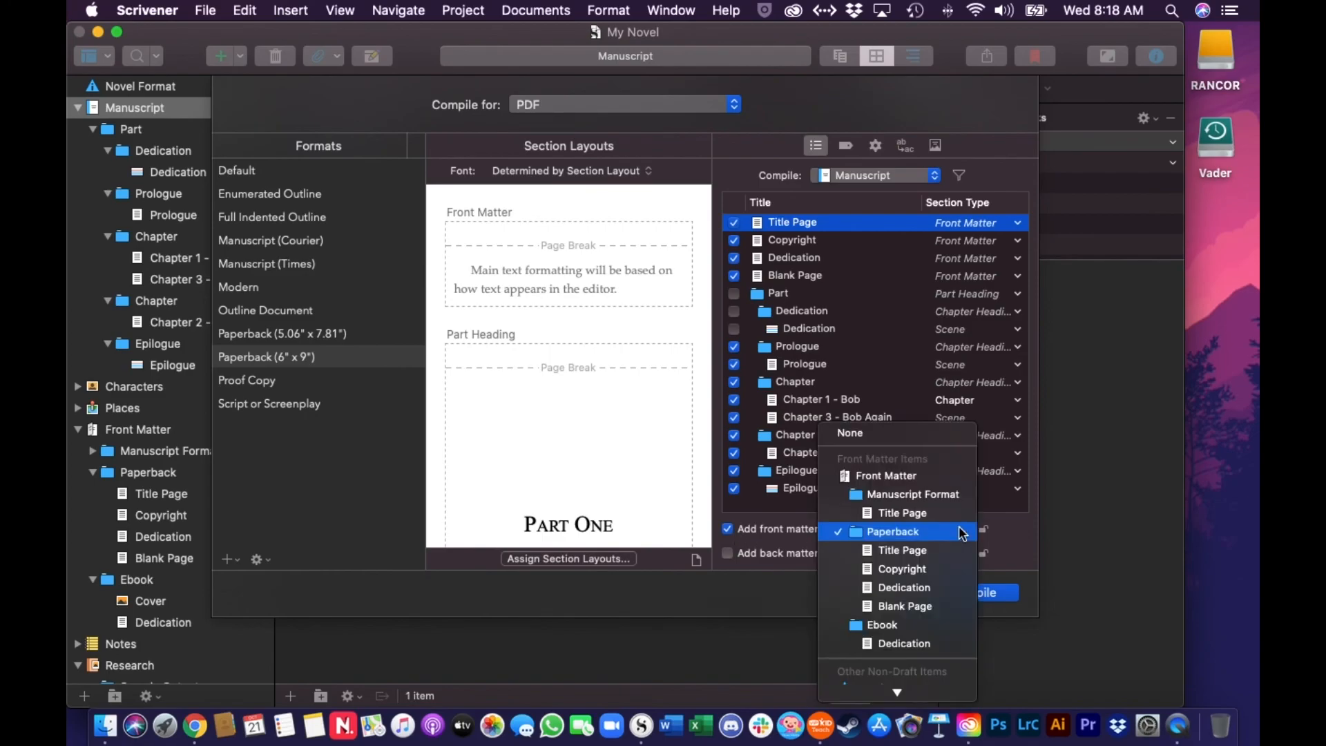
click(1013, 542)
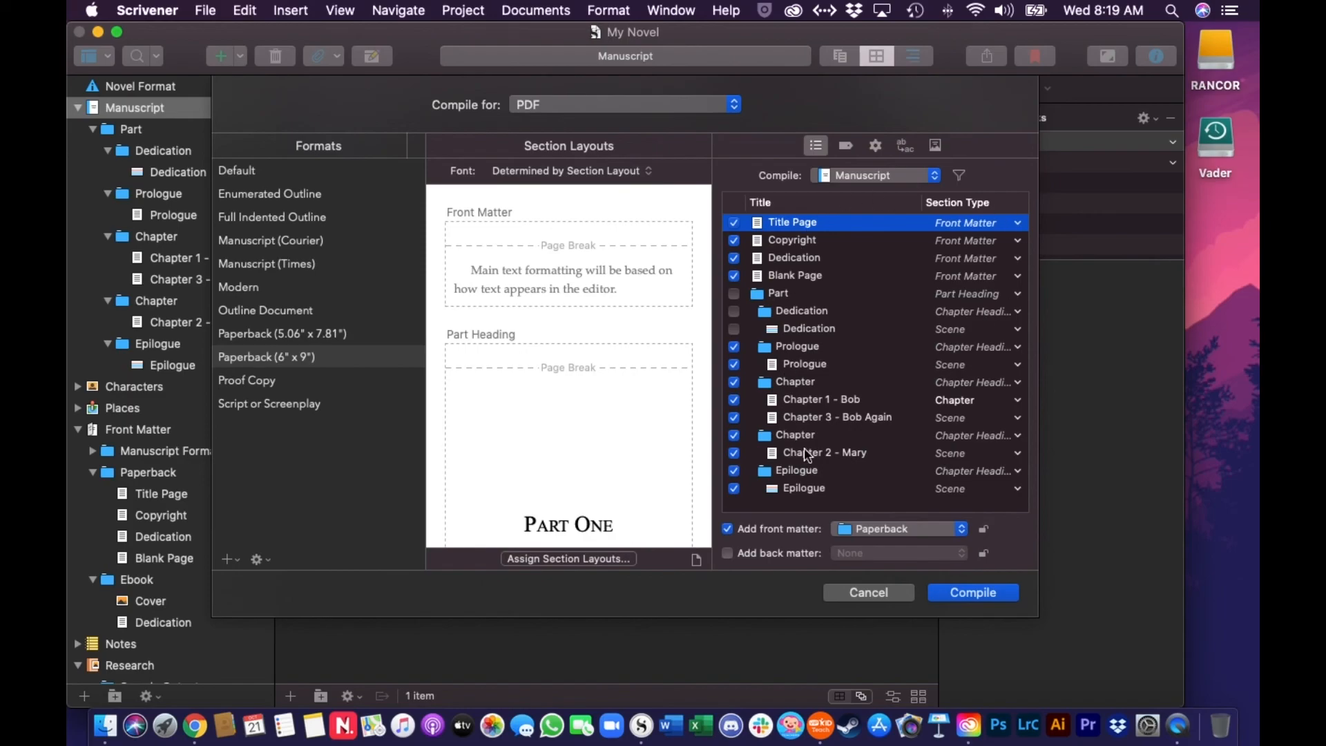
Start compiling the novel and browse the Writing Work folder as the save location for the PDF.
click(965, 594)
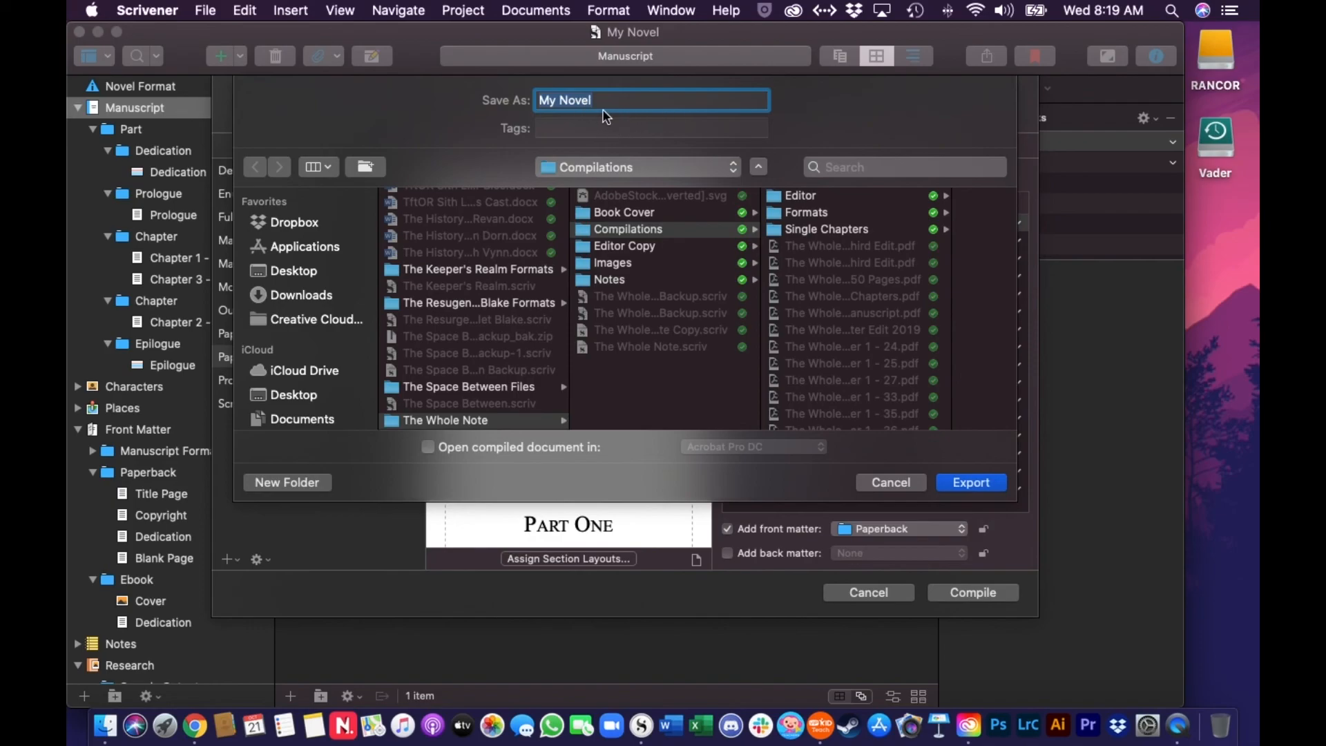
scroll(475, 344, down, 5)
scroll(463, 332, up, 10)
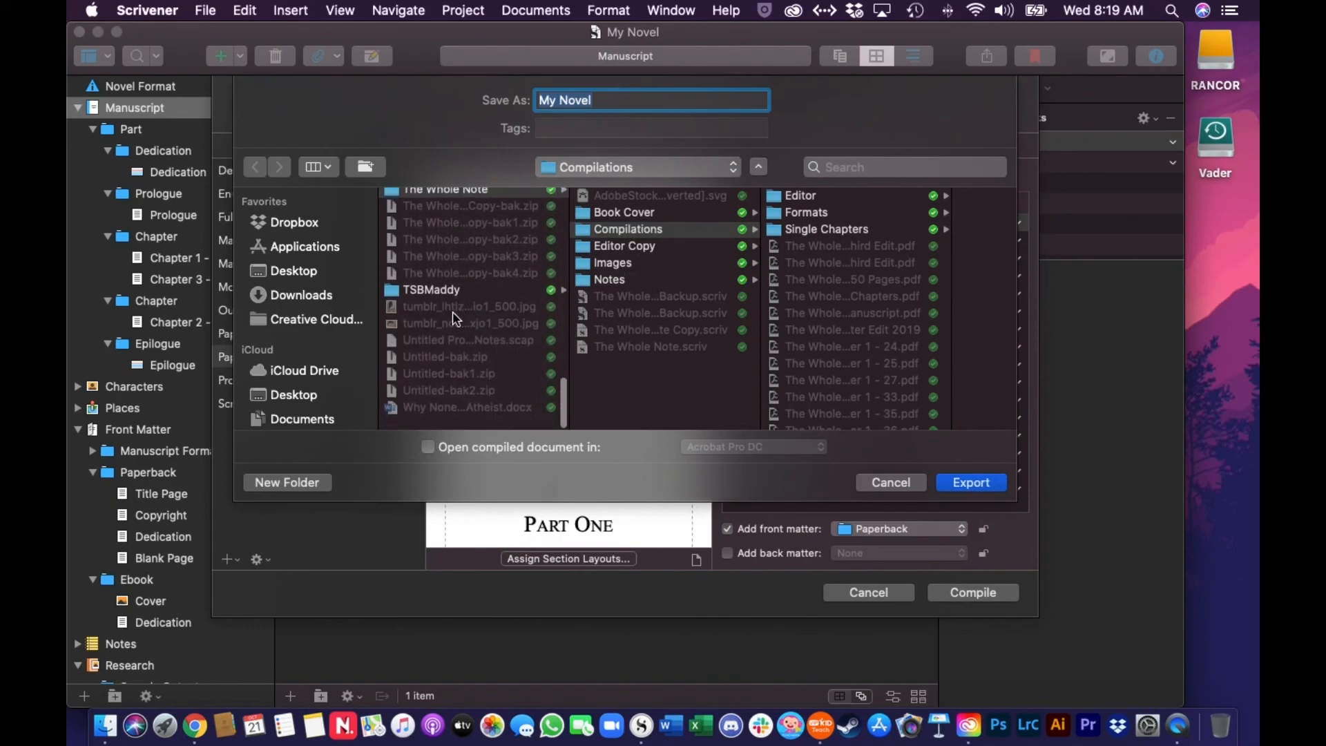
scroll(453, 315, up, 5)
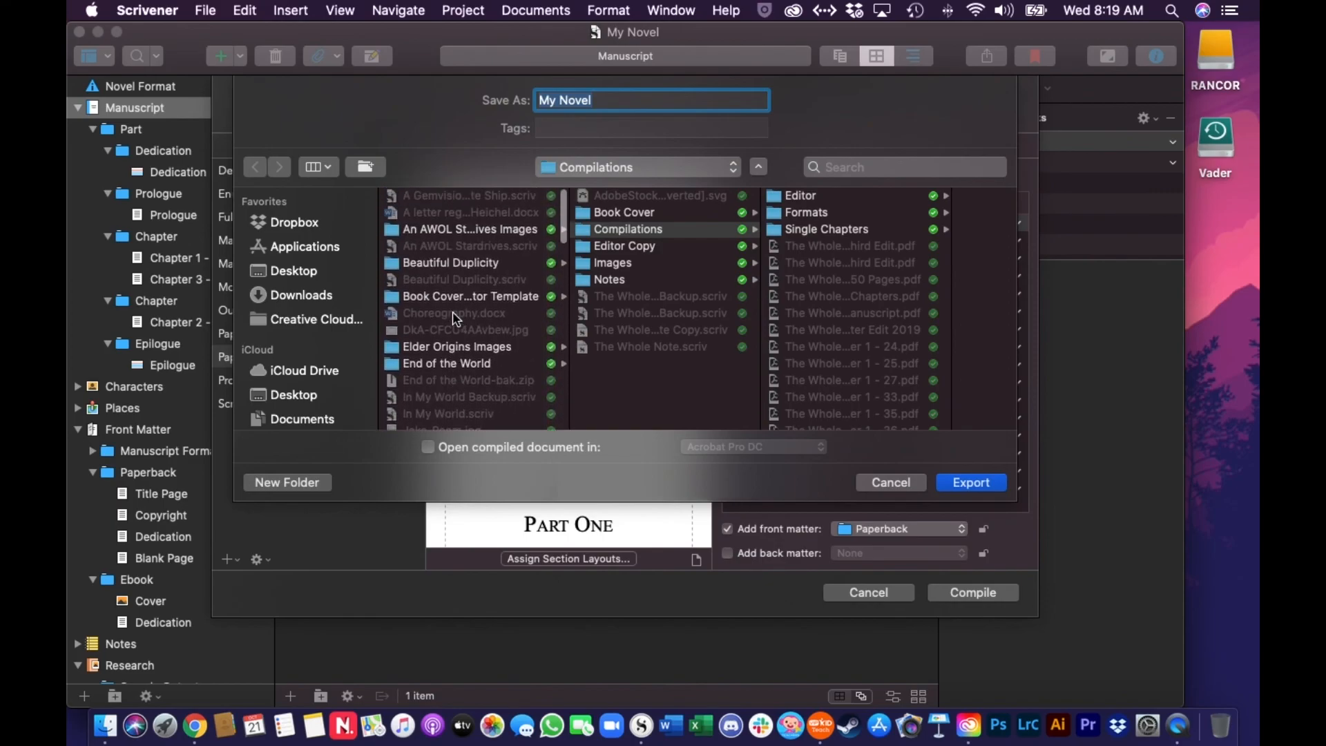
scroll(444, 249, down, 5)
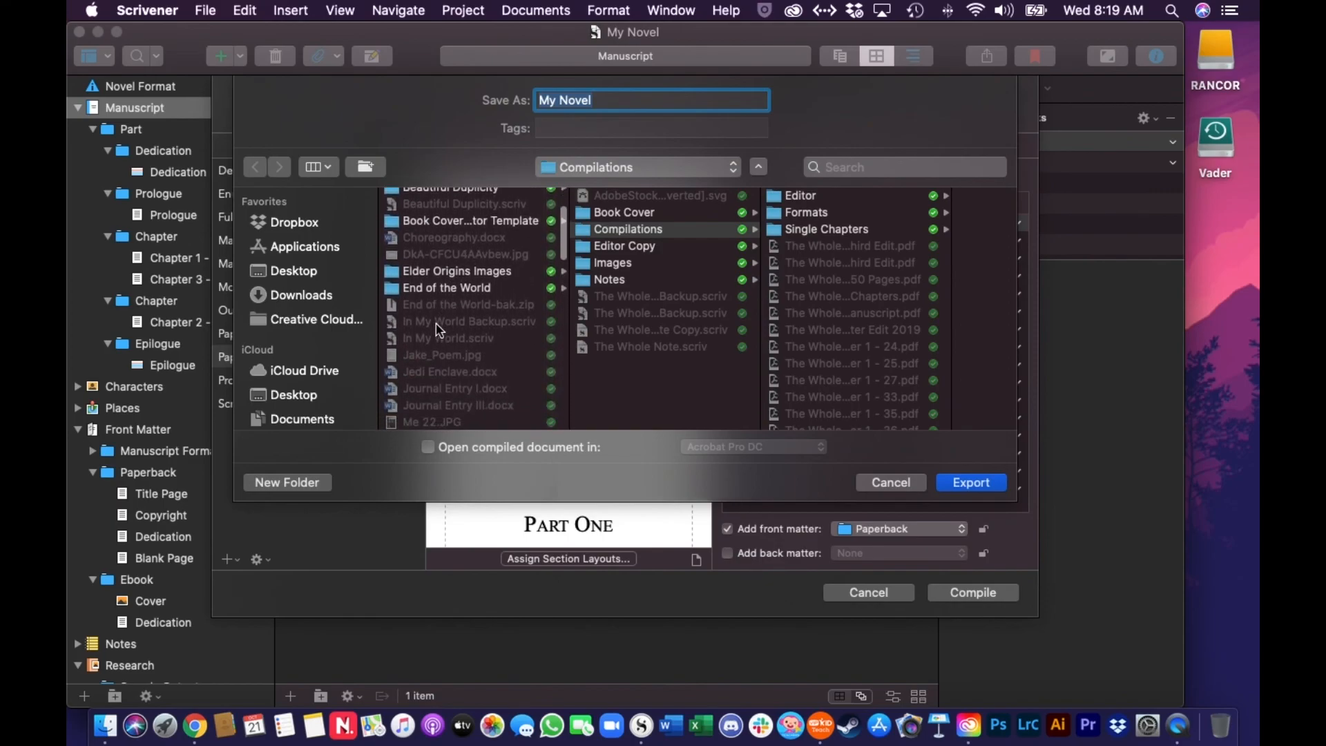
scroll(449, 276, up, 5)
click(628, 168)
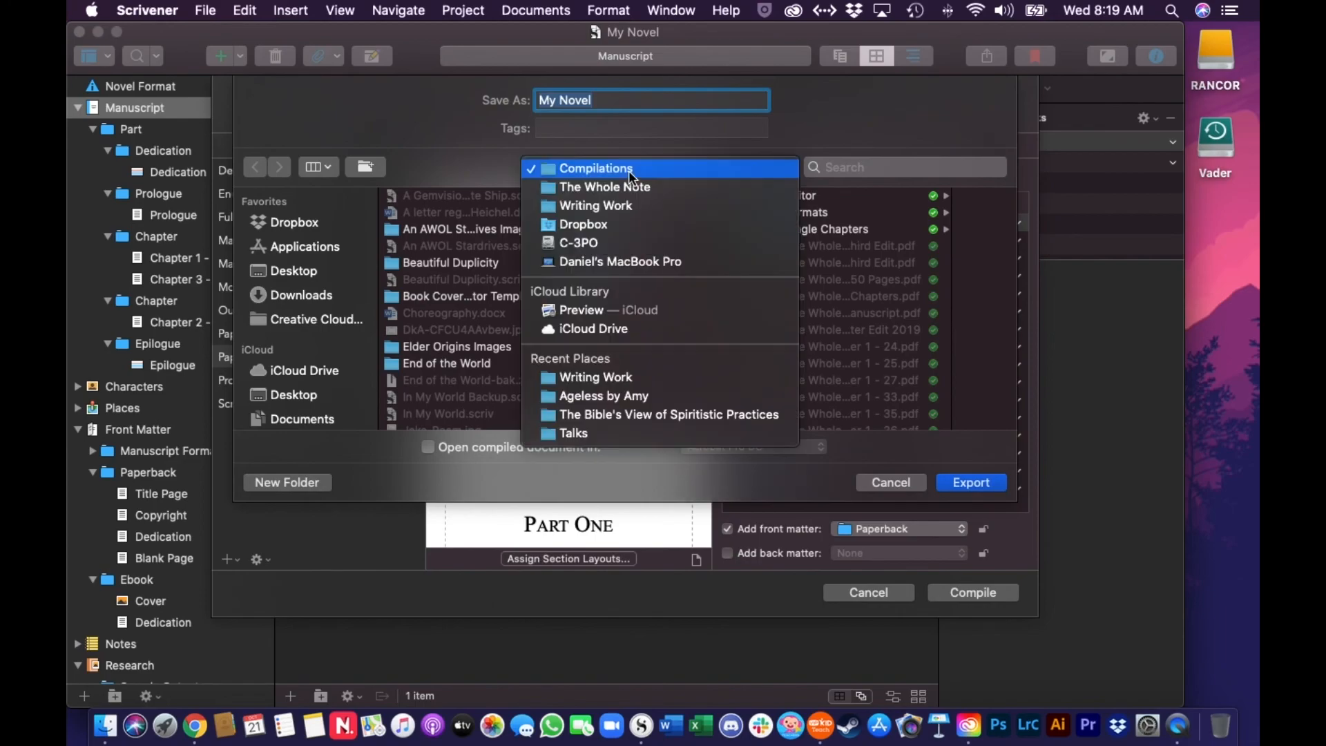
click(620, 207)
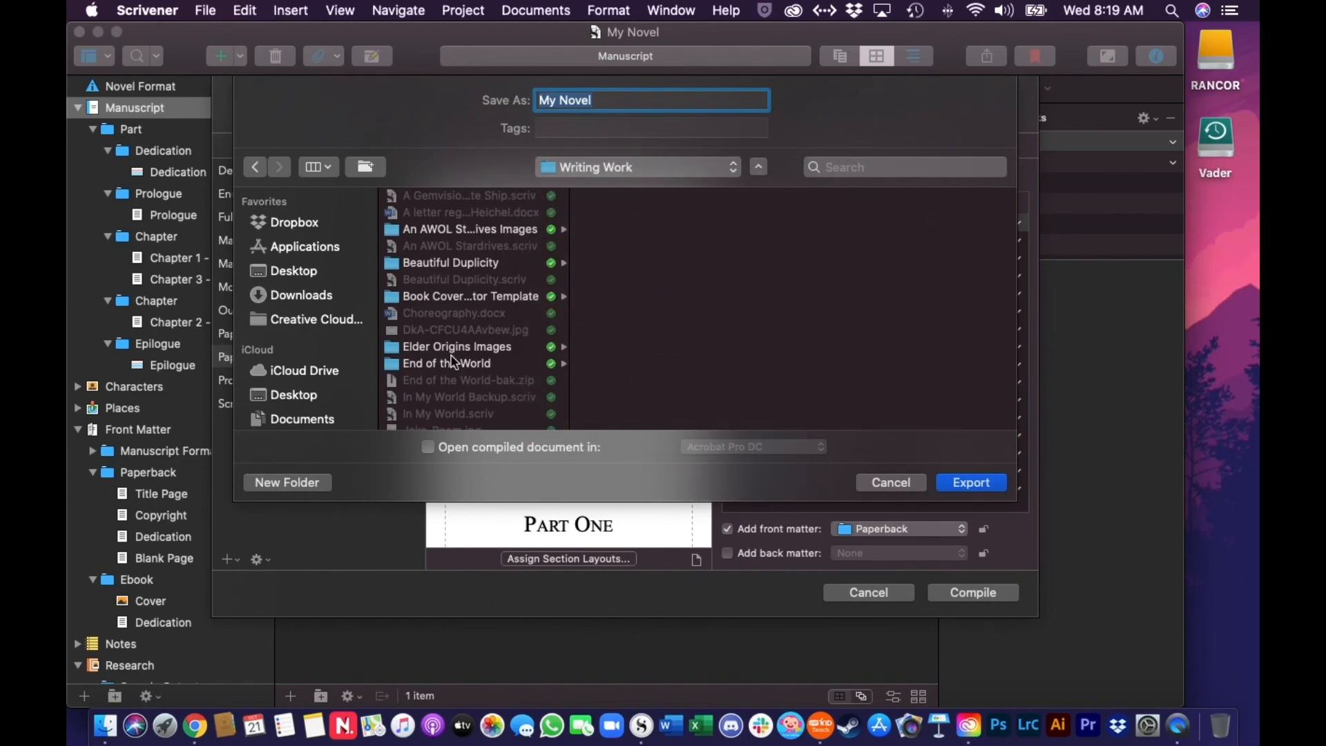
scroll(476, 358, down, 8)
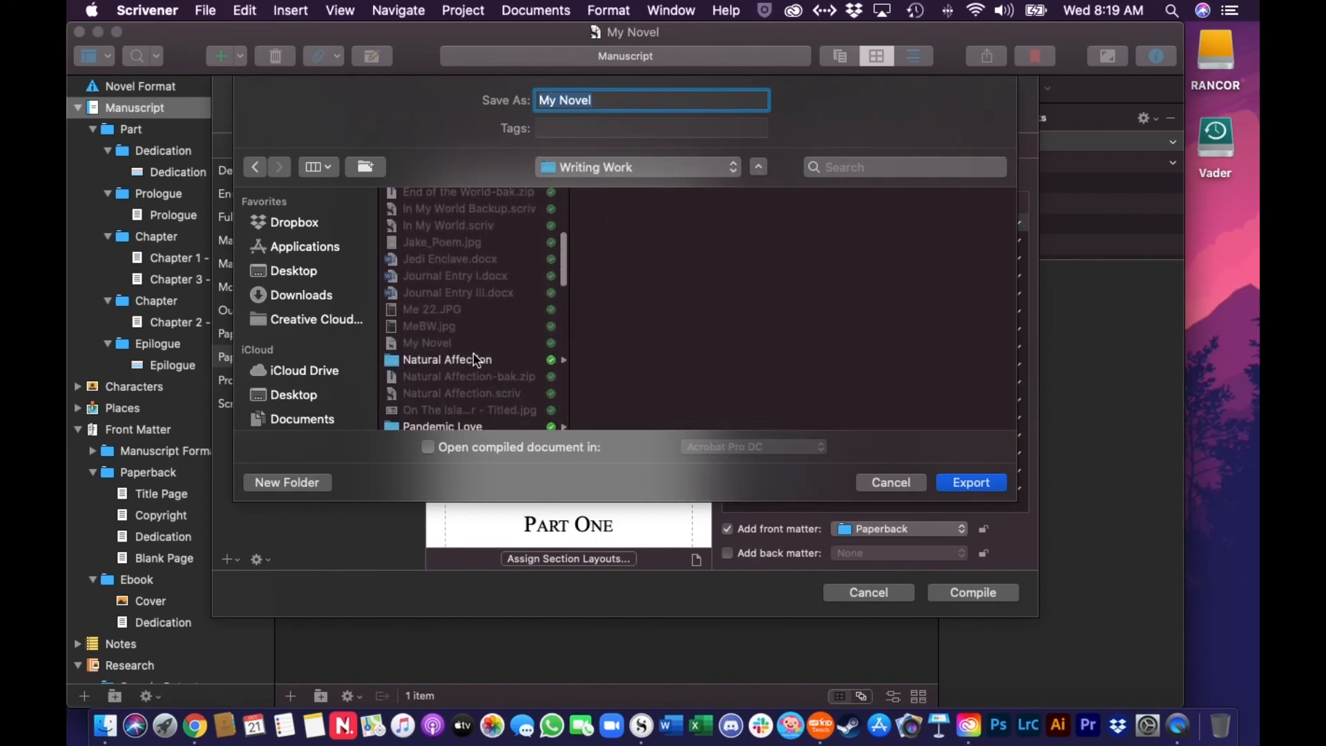
scroll(476, 358, down, 10)
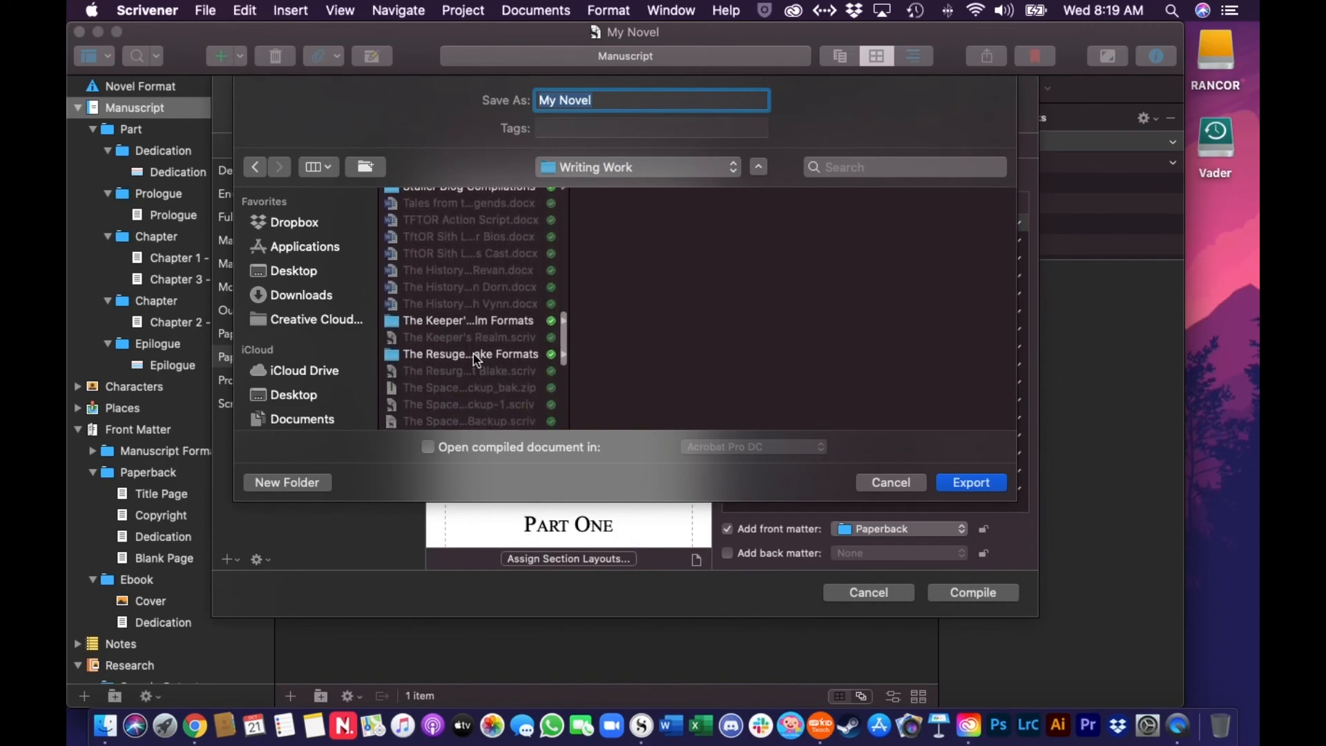
scroll(476, 358, down, 2)
scroll(476, 359, down, 2)
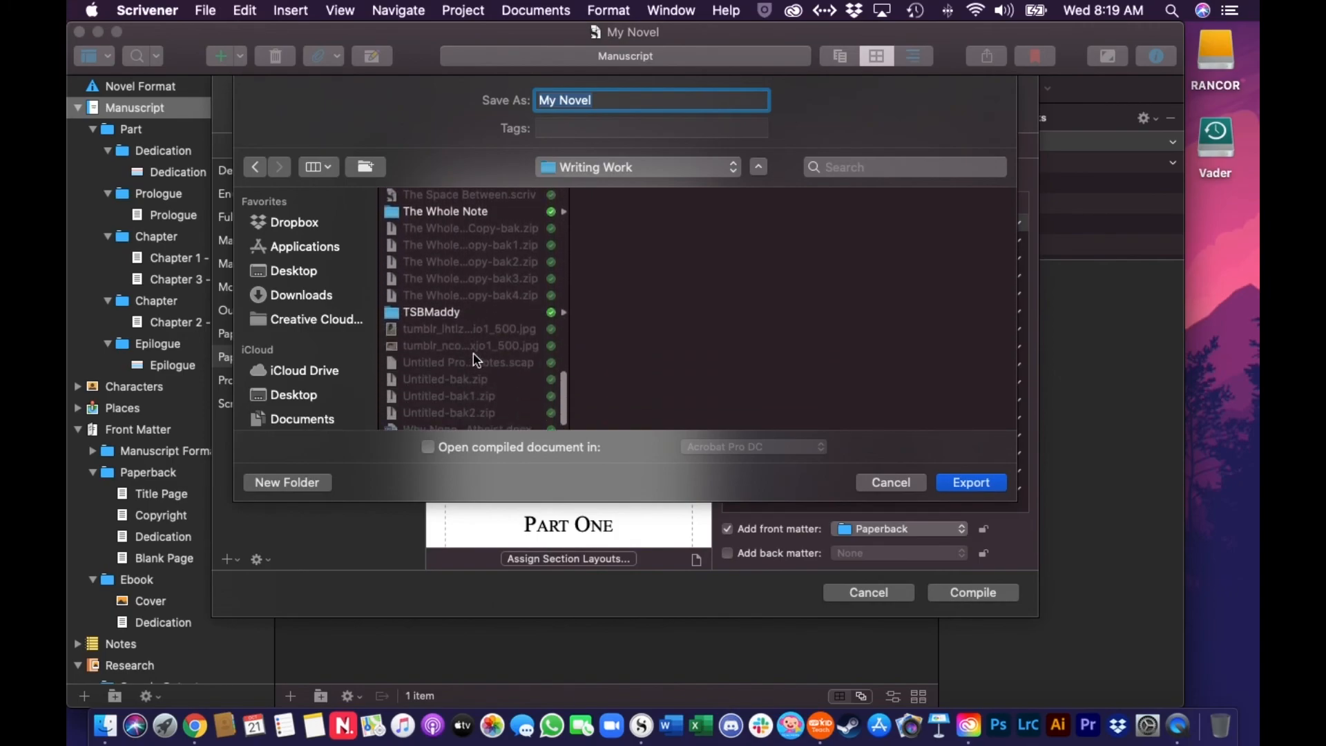
Create a new folder named "My Novel" inside Writing Work as the destination for the compiled document.
scroll(475, 359, up, 10)
scroll(476, 359, up, 4)
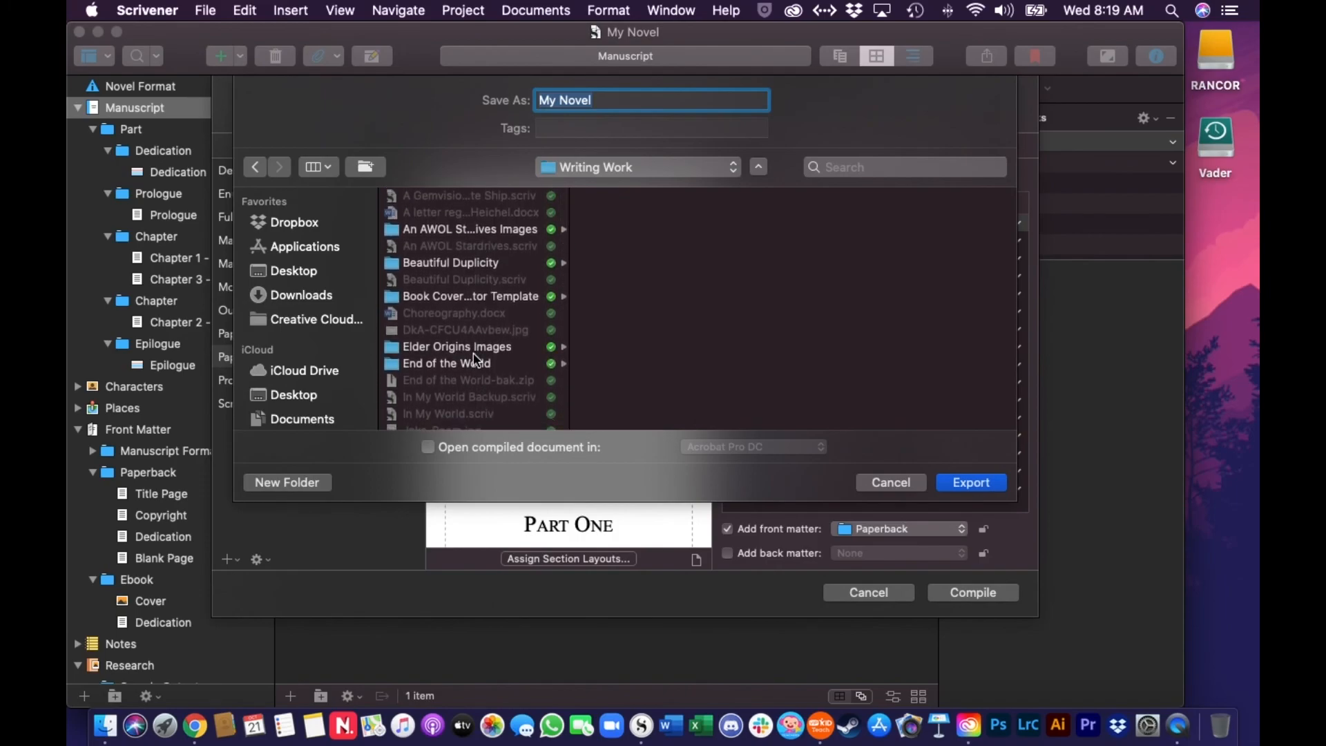
click(371, 168)
text(MyNoNovel)
click(760, 275)
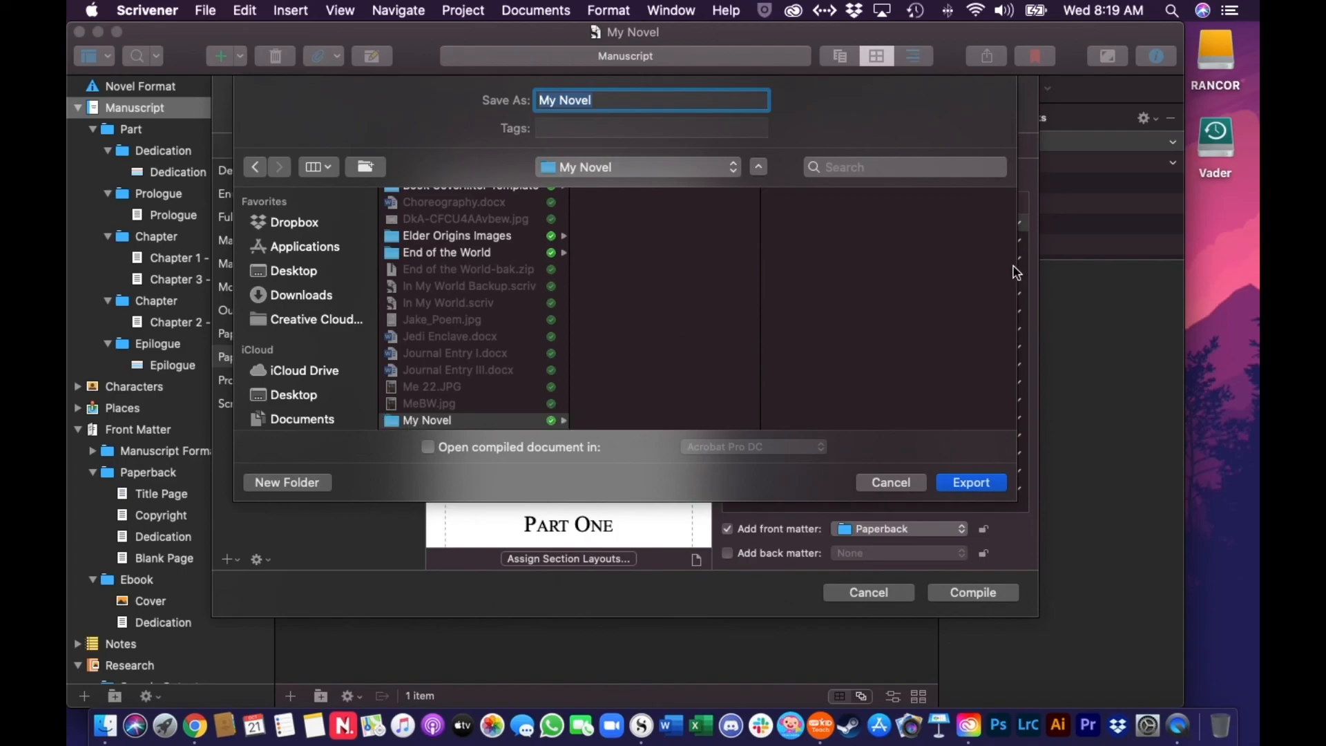
Name the compiled document "My Novel - PDF Print" and export it.
click(624, 102)
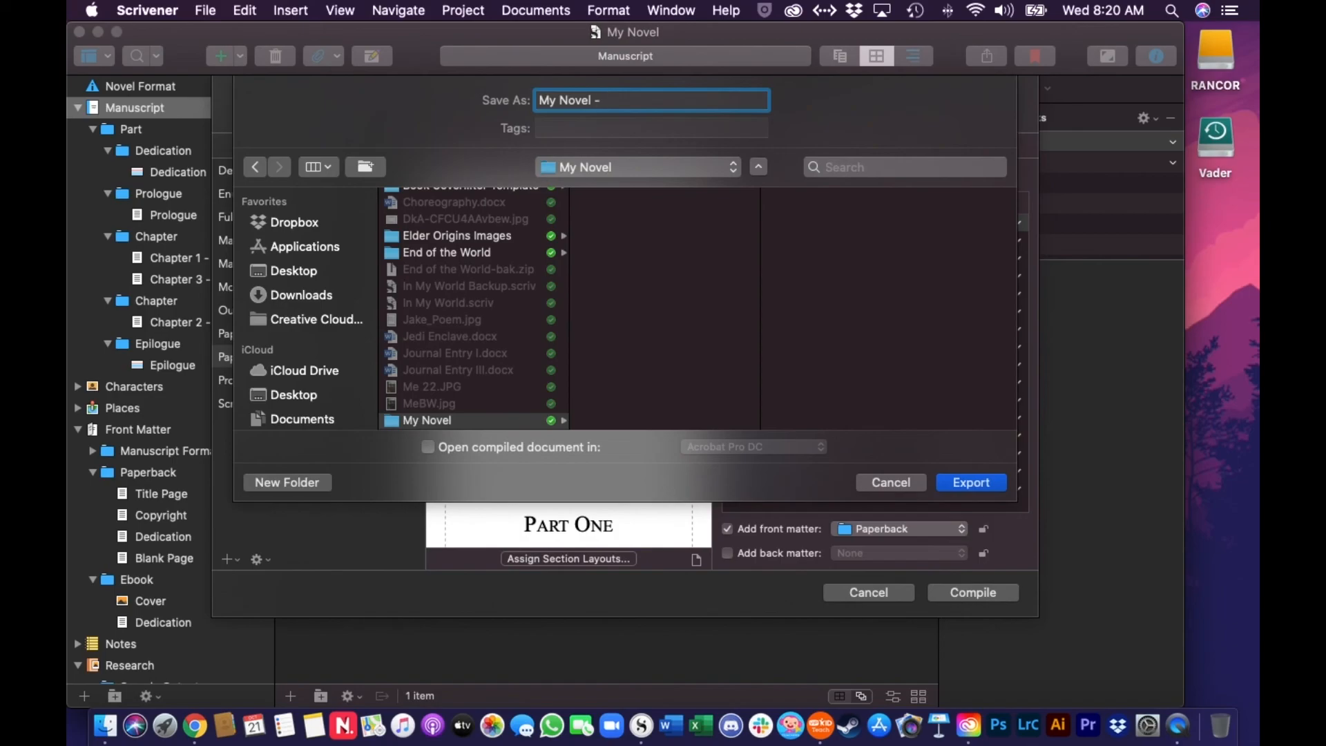
text(PDF Print)
click(972, 482)
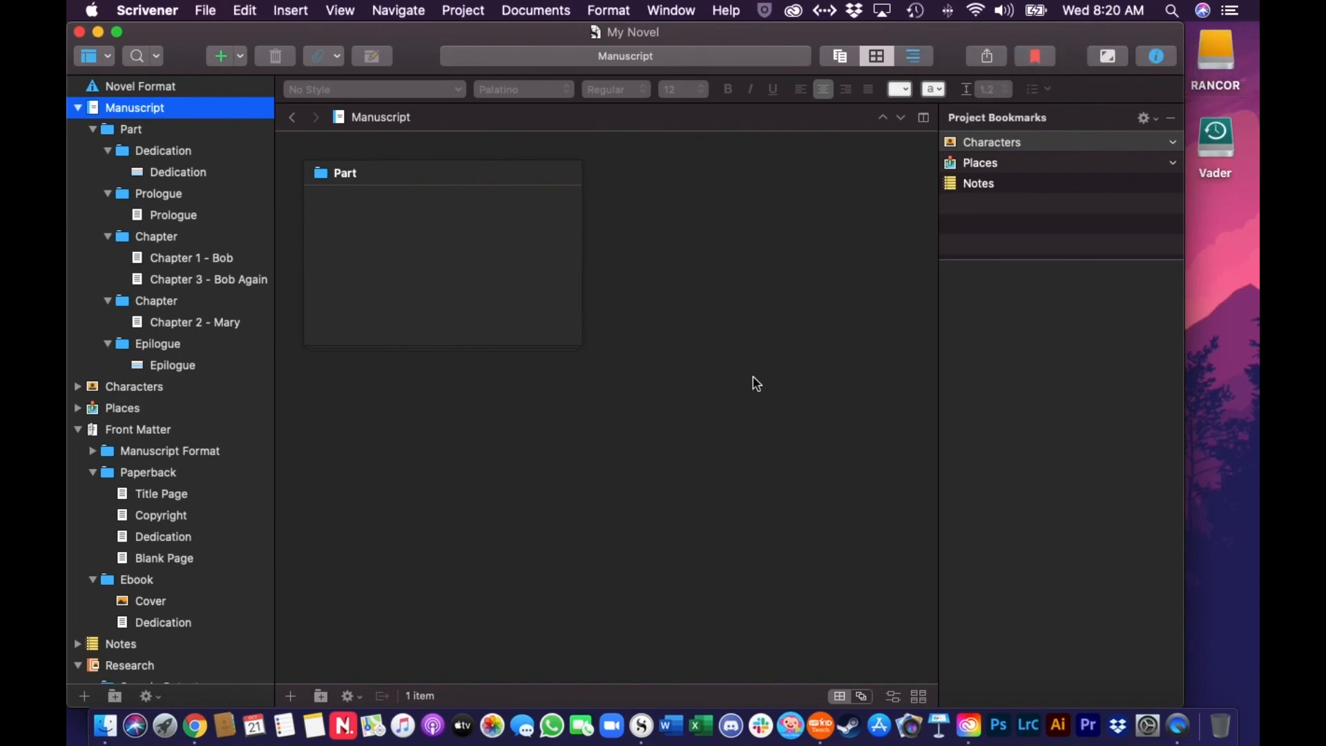
Close the My Novel project and choose the Novel template from the fiction templates for a new project.
click(698, 341)
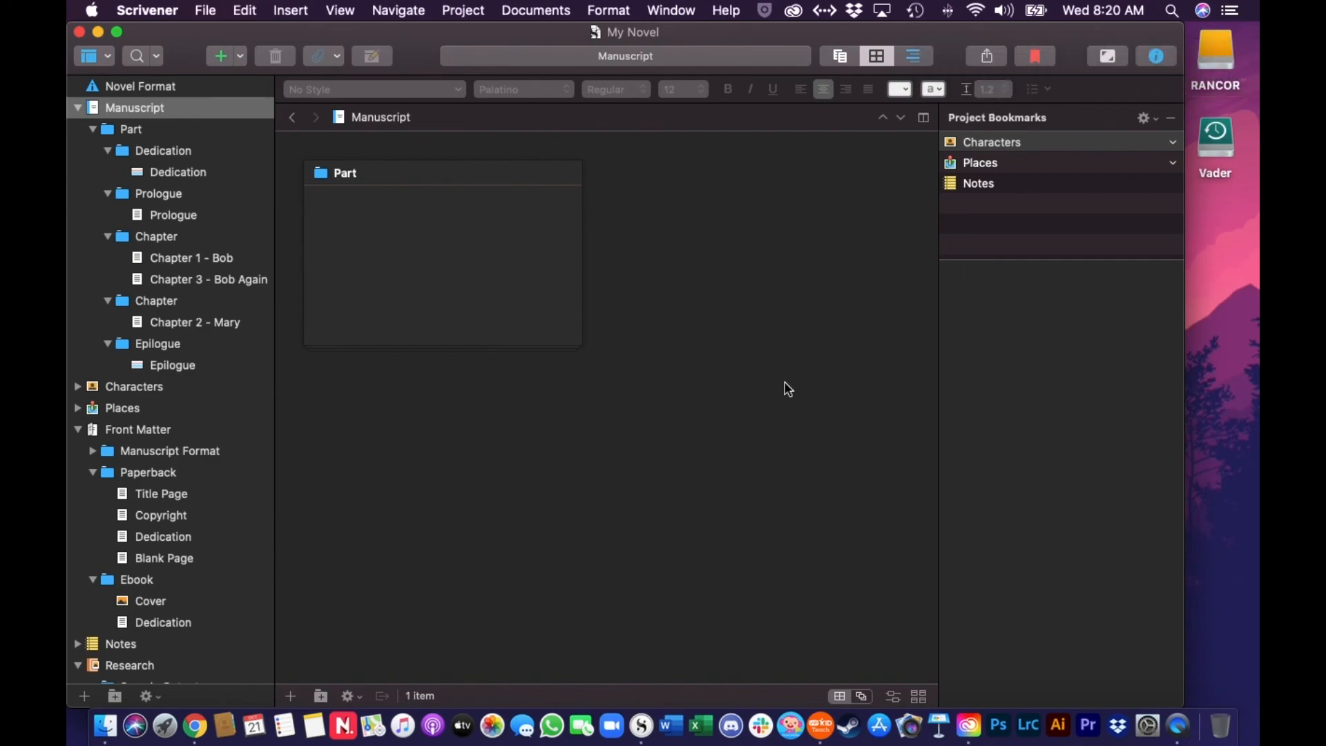
click(80, 32)
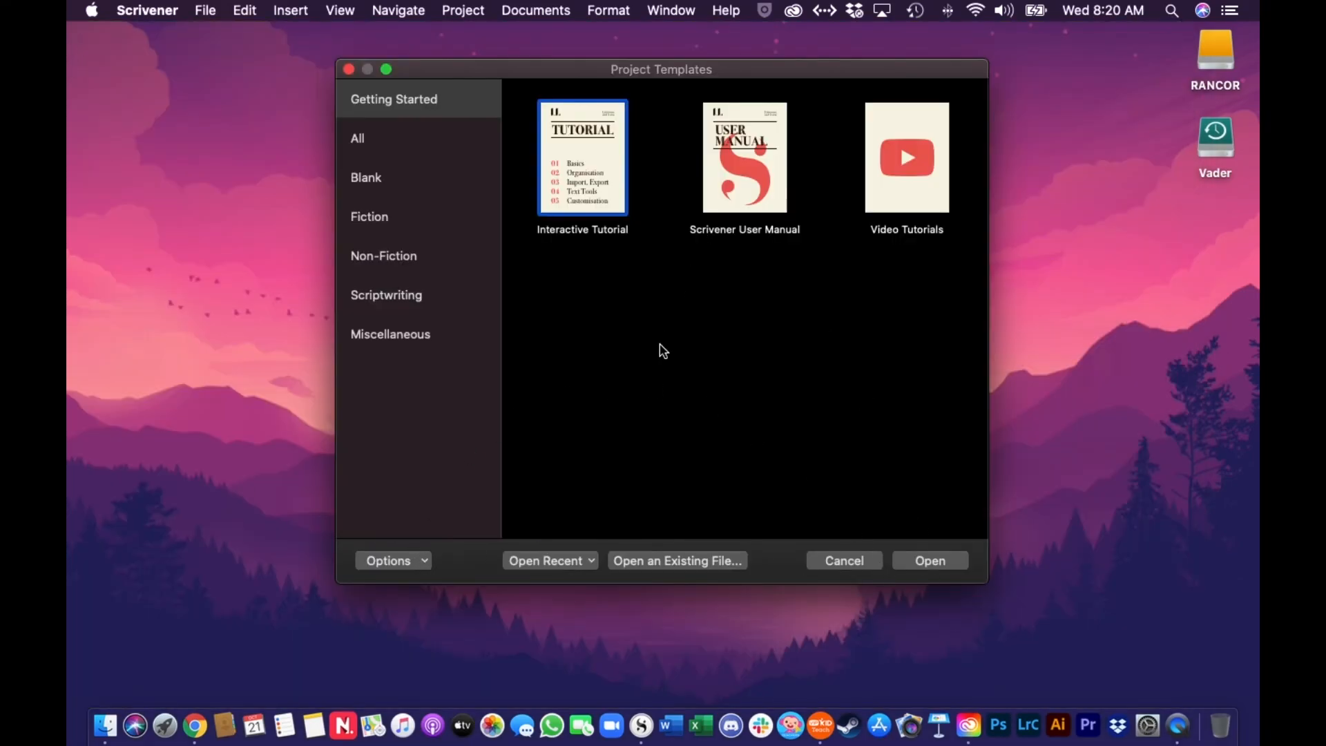
click(385, 207)
click(611, 158)
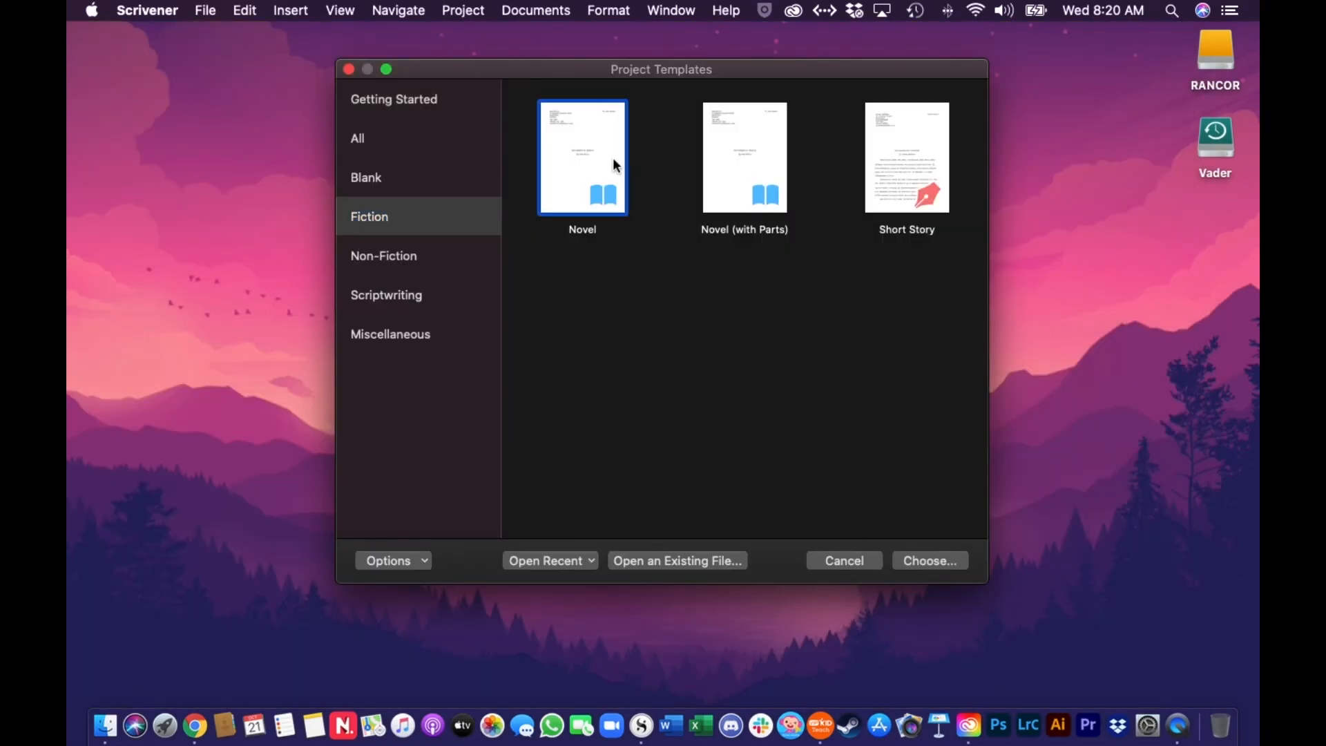
click(945, 563)
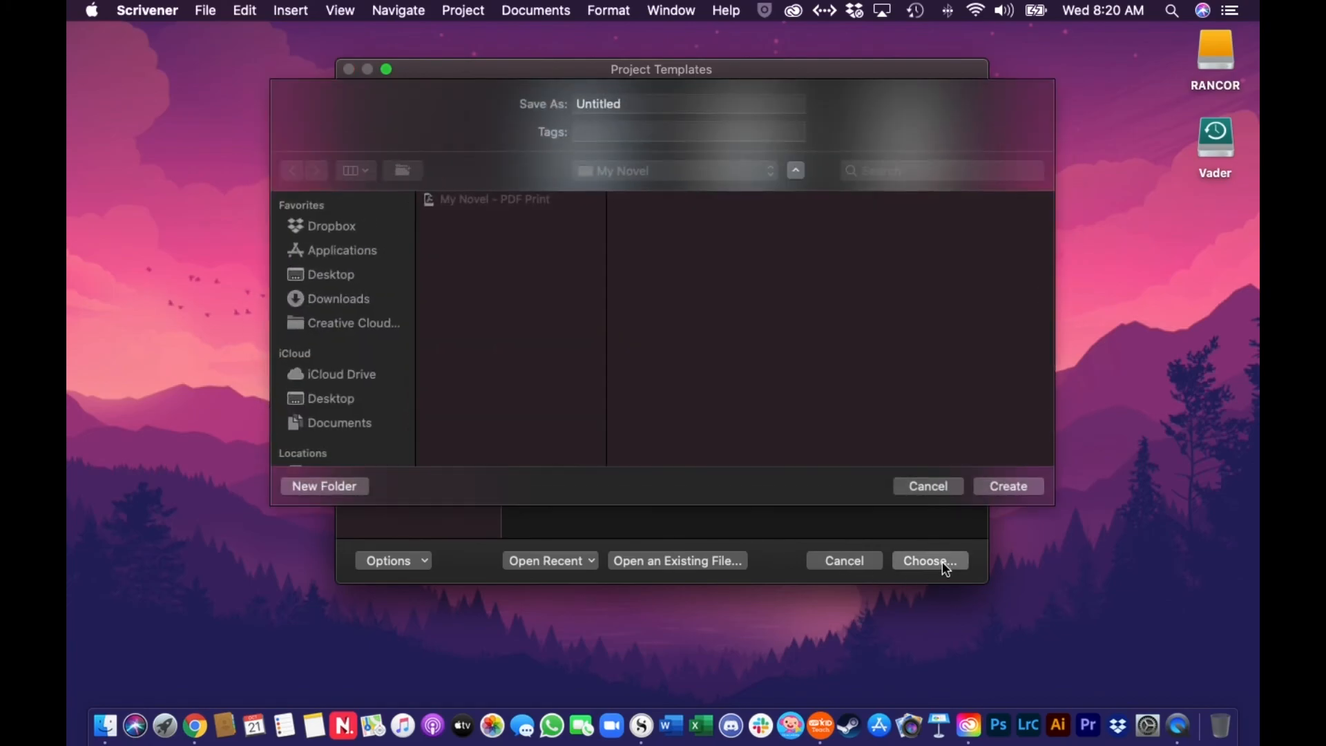
Create the project as "Fiction Novel" in Dropbox's Writing Work folder and dismiss the save location warning.
click(497, 458)
click(640, 103)
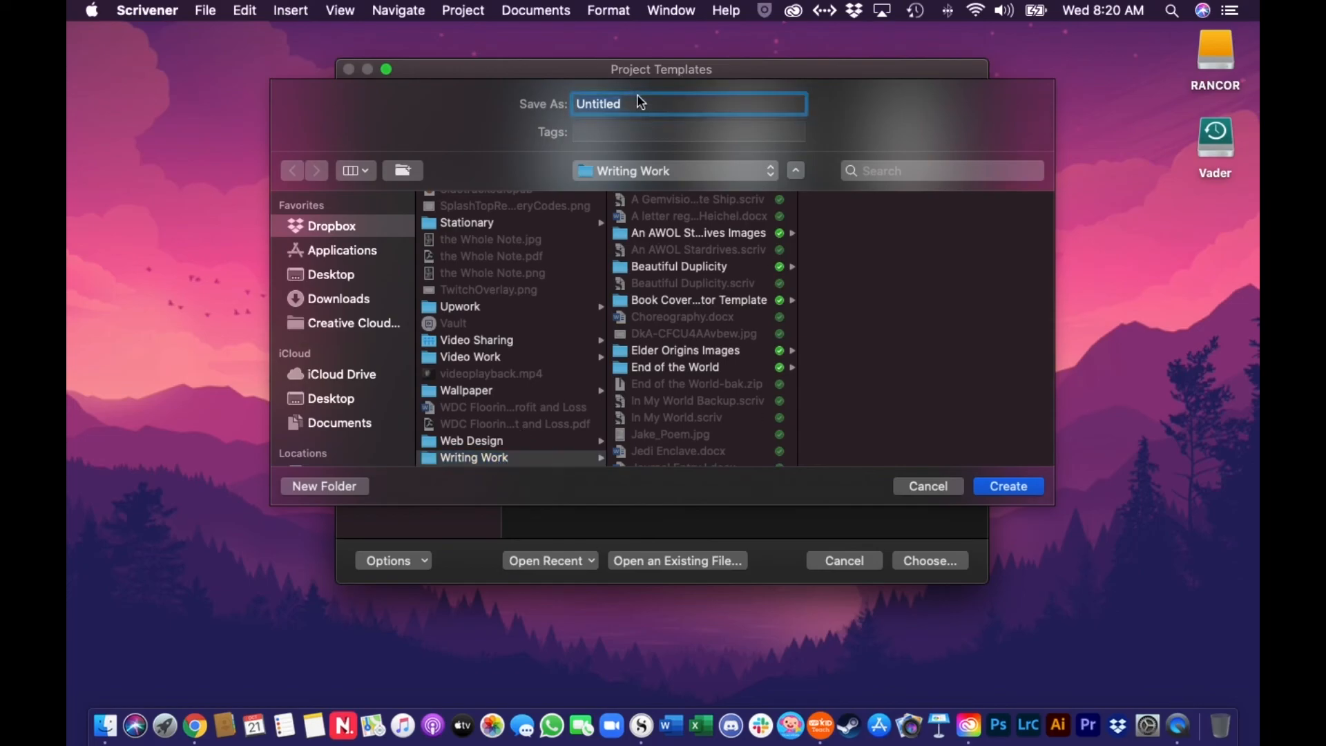
text(Fictio)
key(BackSpace)
key(BackSpace)
key(BackSpace)
key(BackSpace)
text(iction Novel)
click(1011, 486)
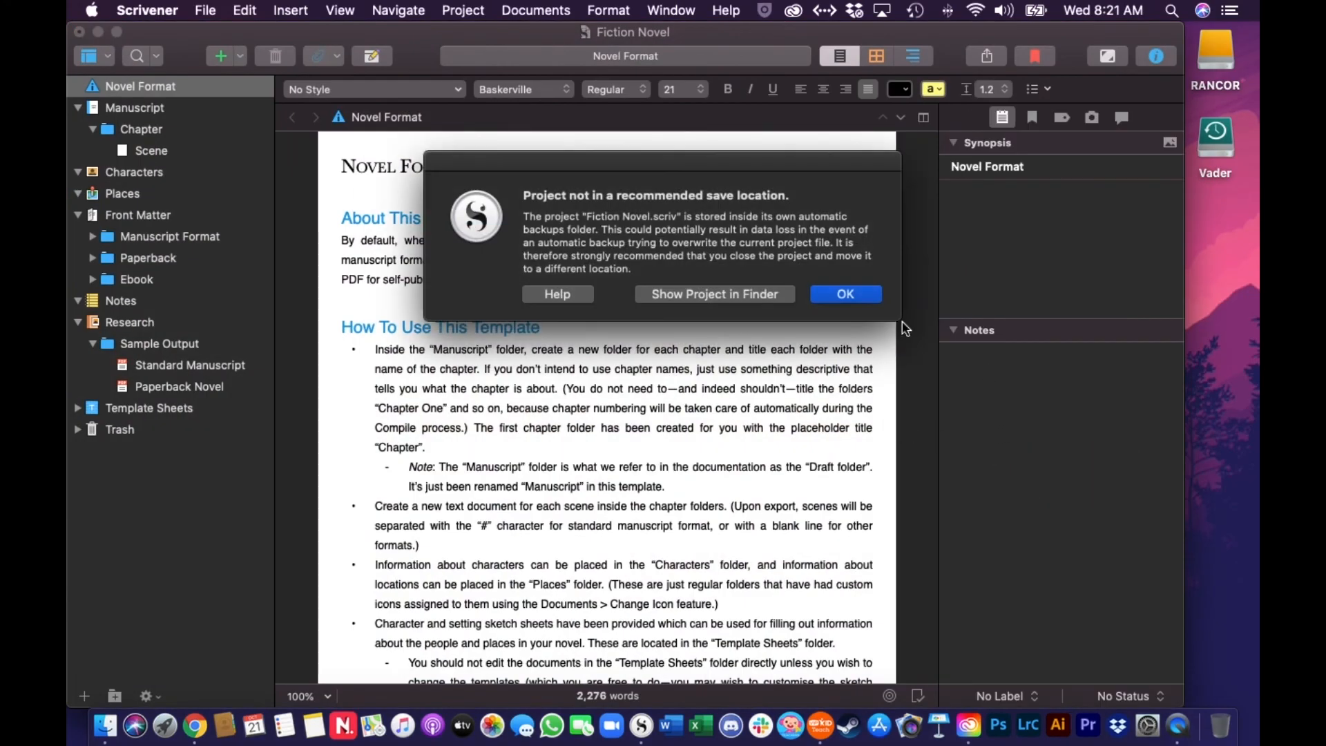
click(826, 297)
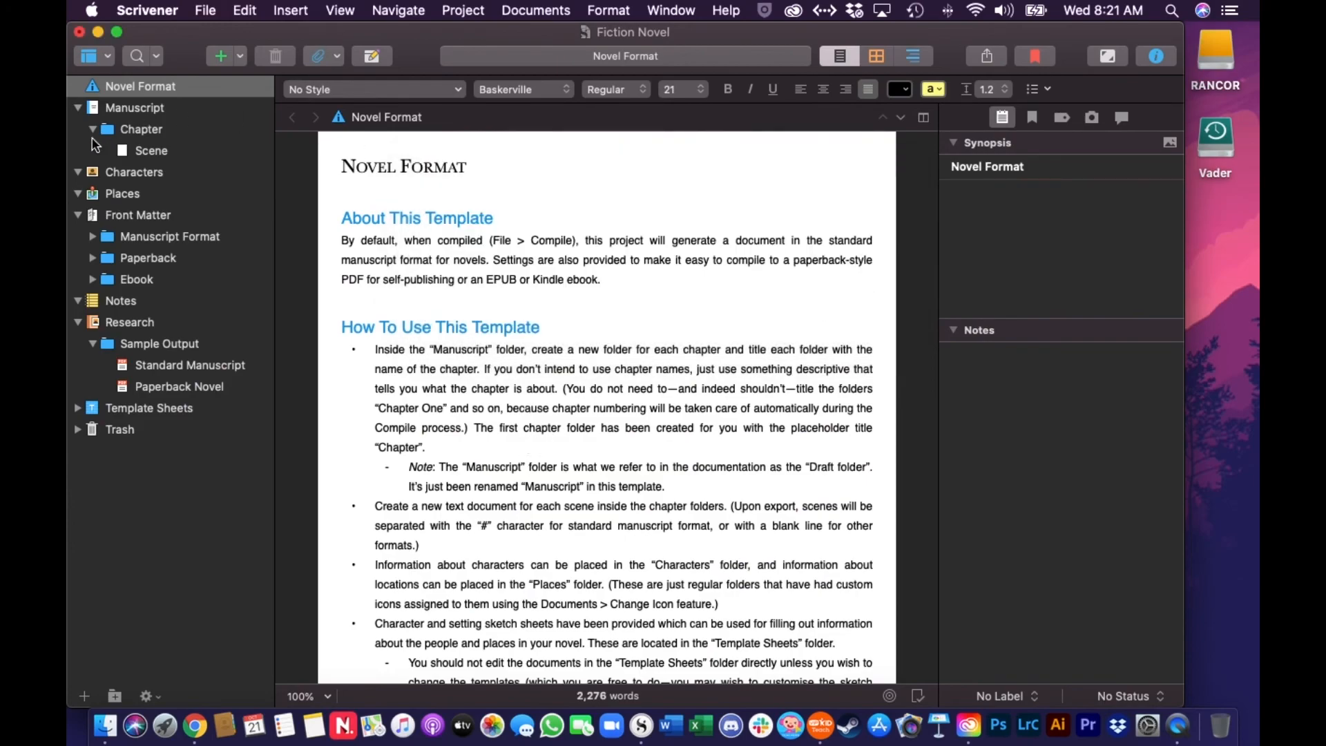
Rename the Chapter folder's Scene card to "Prologue" and give it the synopsis "This is the prologue".
click(147, 131)
click(379, 176)
click(379, 174)
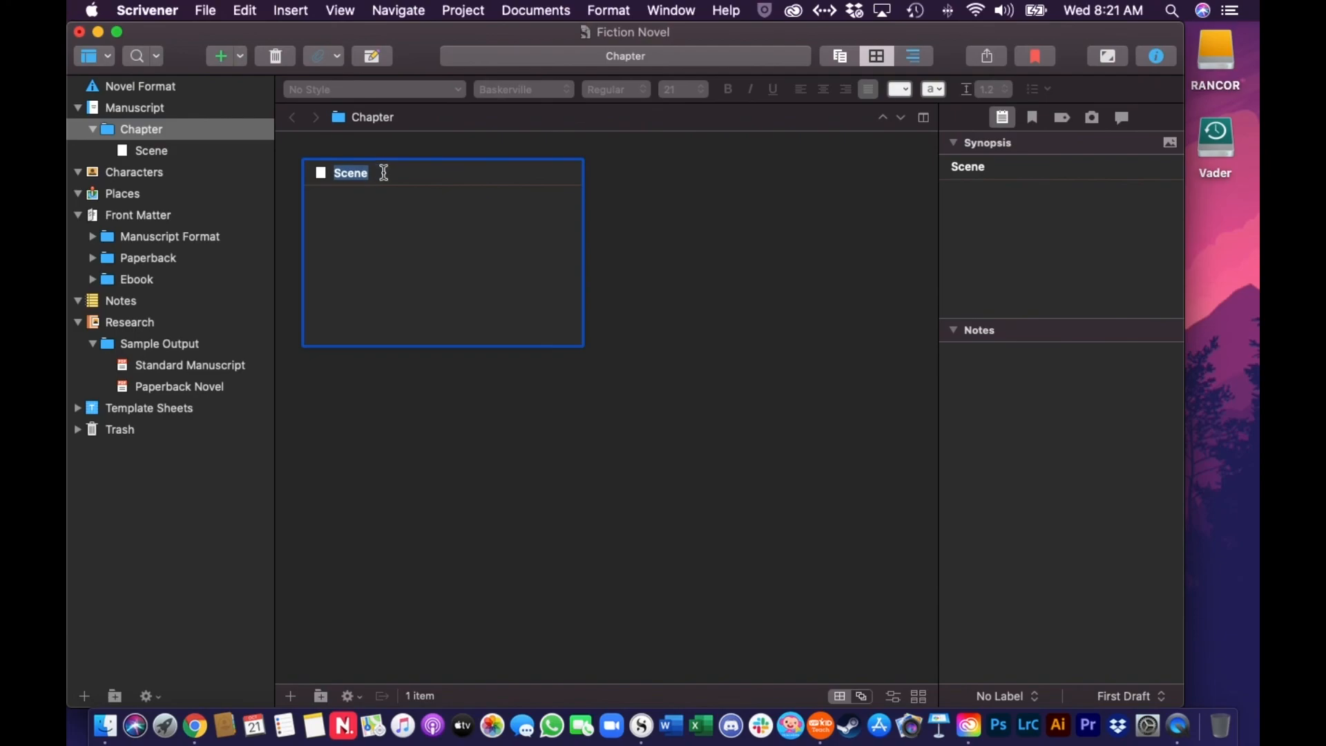
text(Prologue)
key(Tab)
click(867, 286)
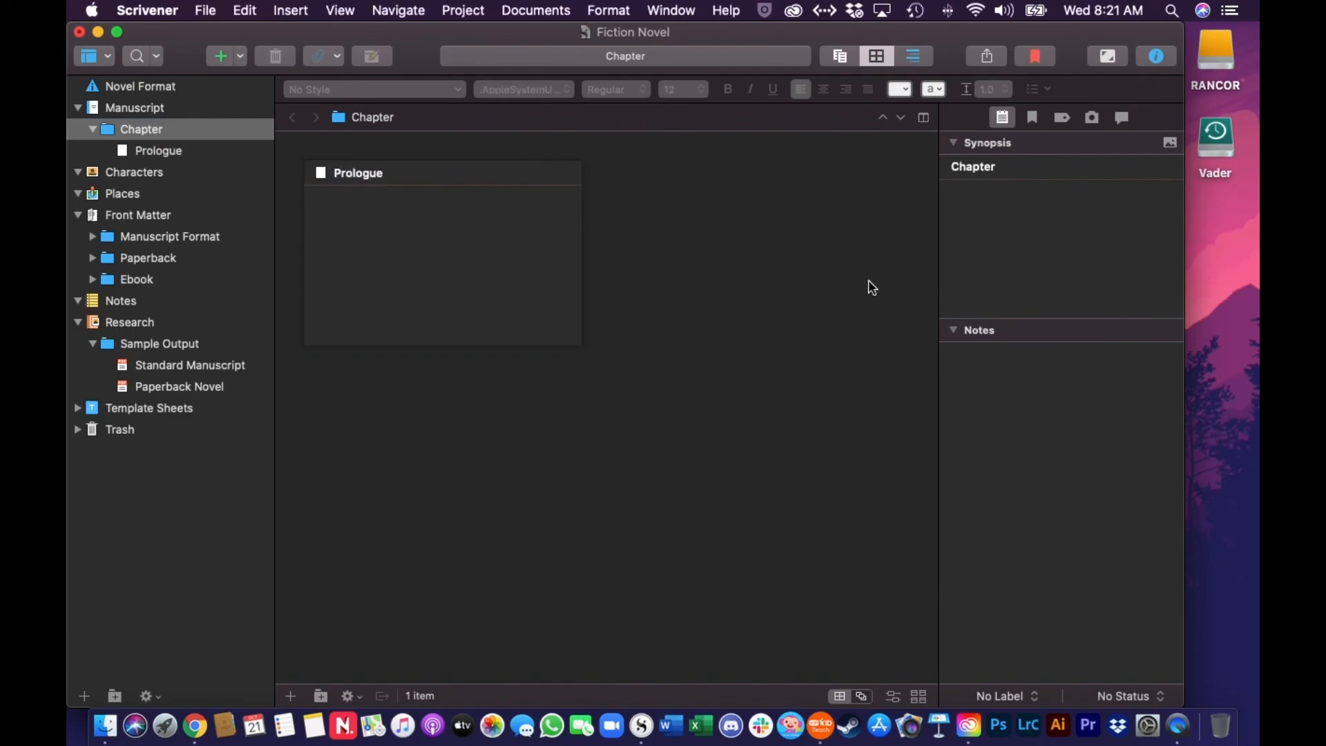
click(346, 218)
click(334, 203)
text(This is the prologu)
Add a new text card to the Chapter folder with the title "Chapter 1" and the synopsis "Chapter 1".
right_click(736, 272)
mouse_move(760, 257)
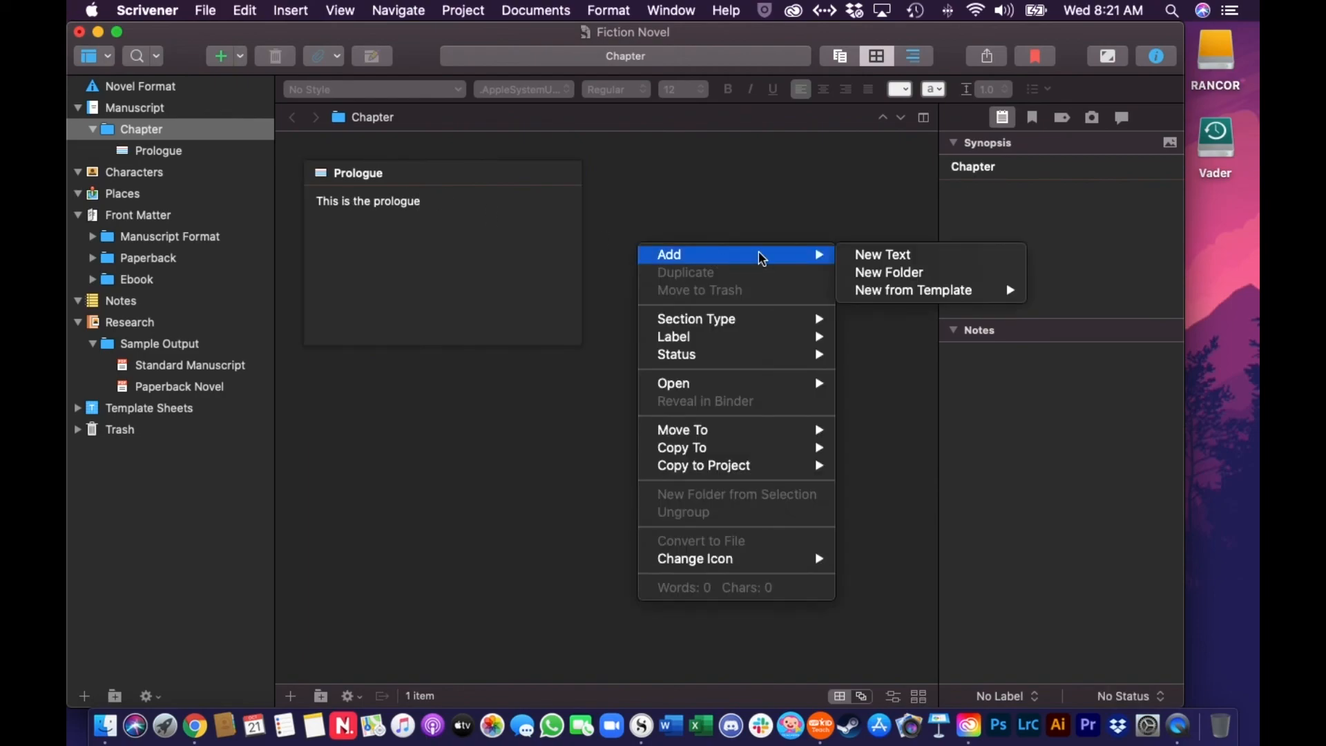
click(874, 255)
text(Cha)
key(Tab)
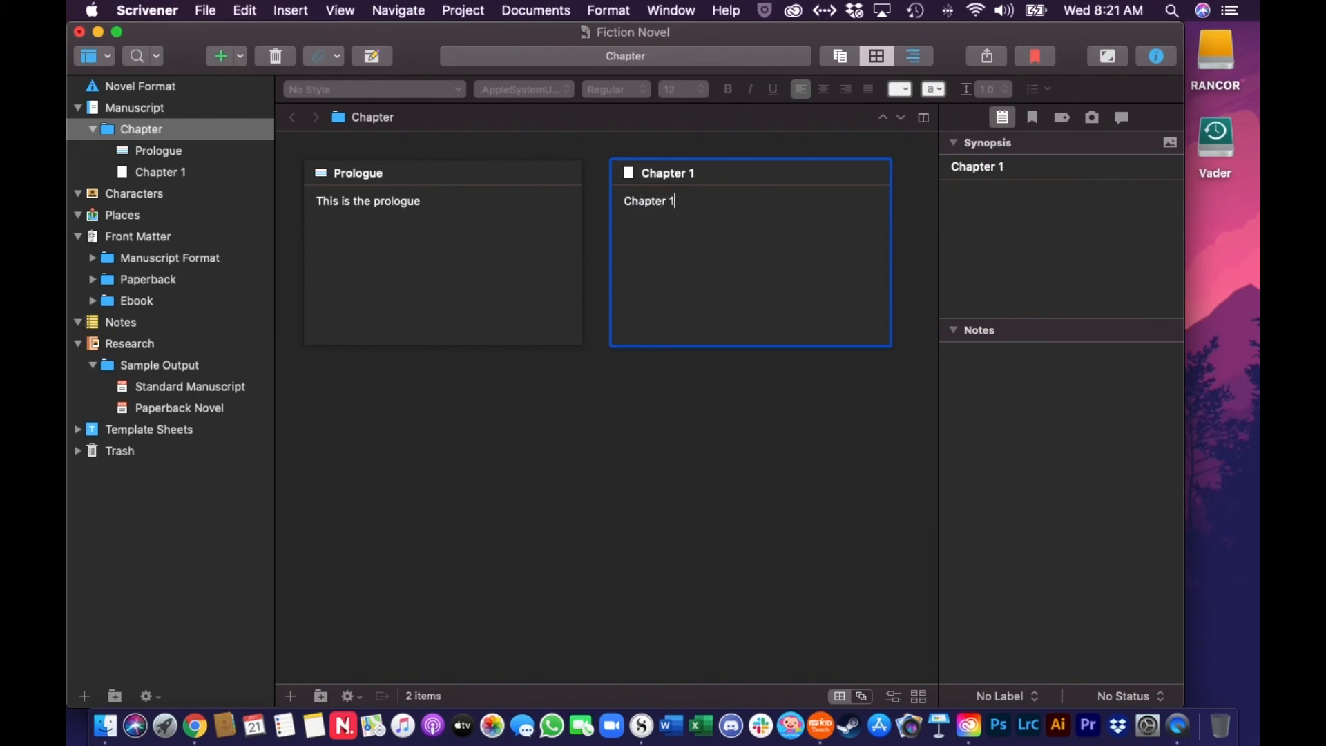
Add another text card to the Chapter folder with the title "Chapter 2" and the synopsis "Chapter 2".
key(super+n)
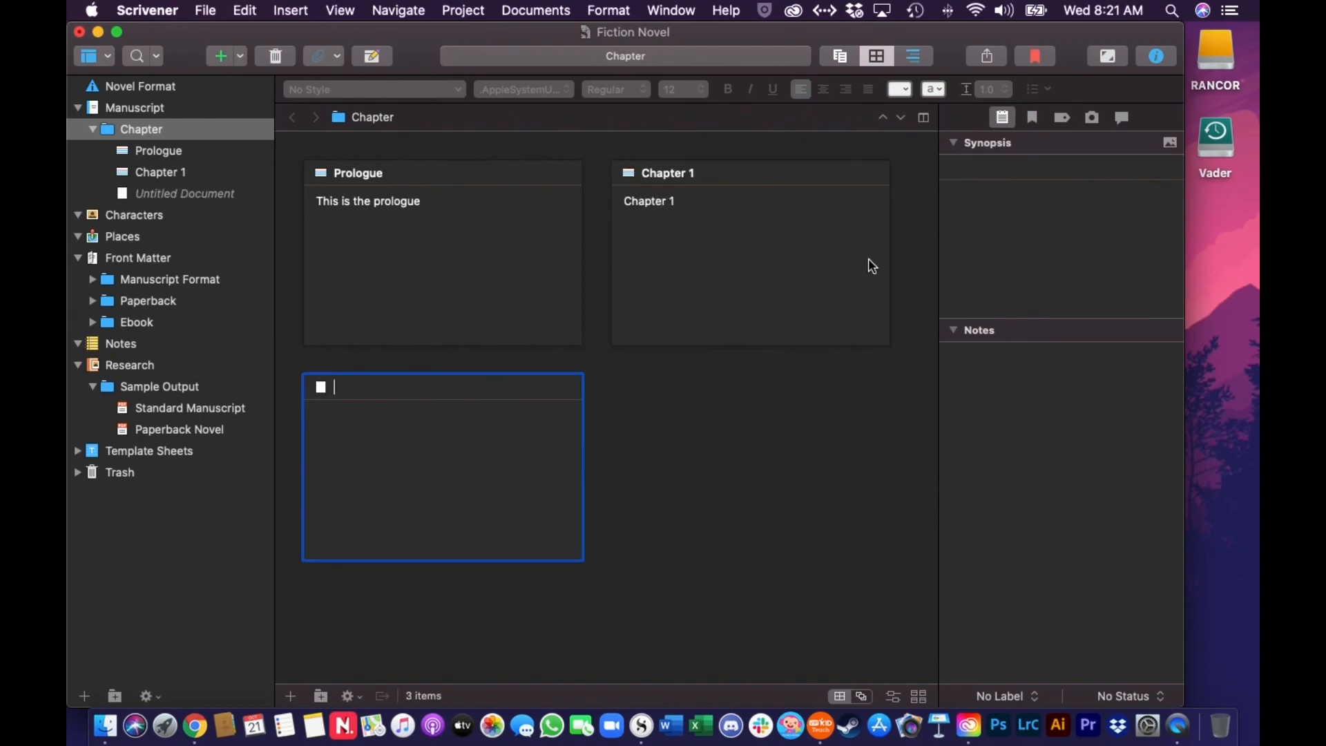
click(683, 232)
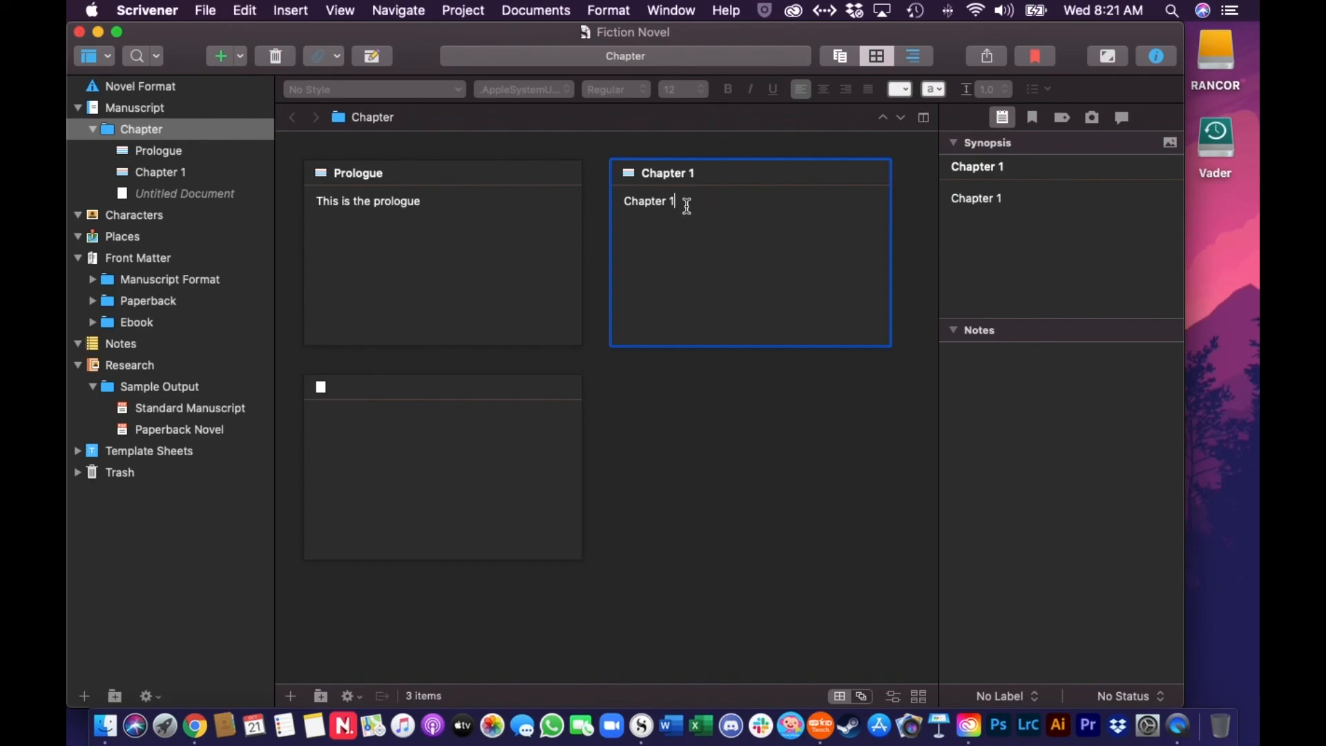
click(645, 450)
click(342, 430)
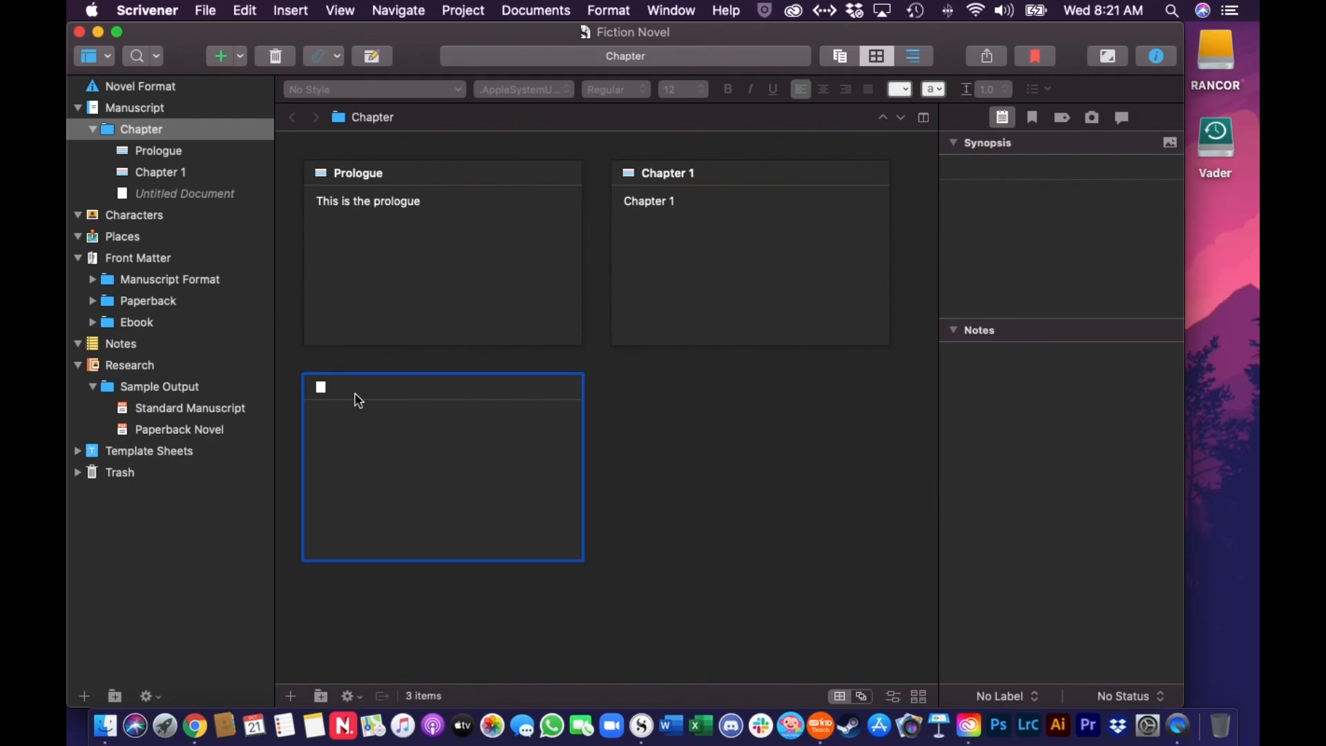
text(Chapter 2)
key(Tab)
text(Chapt)
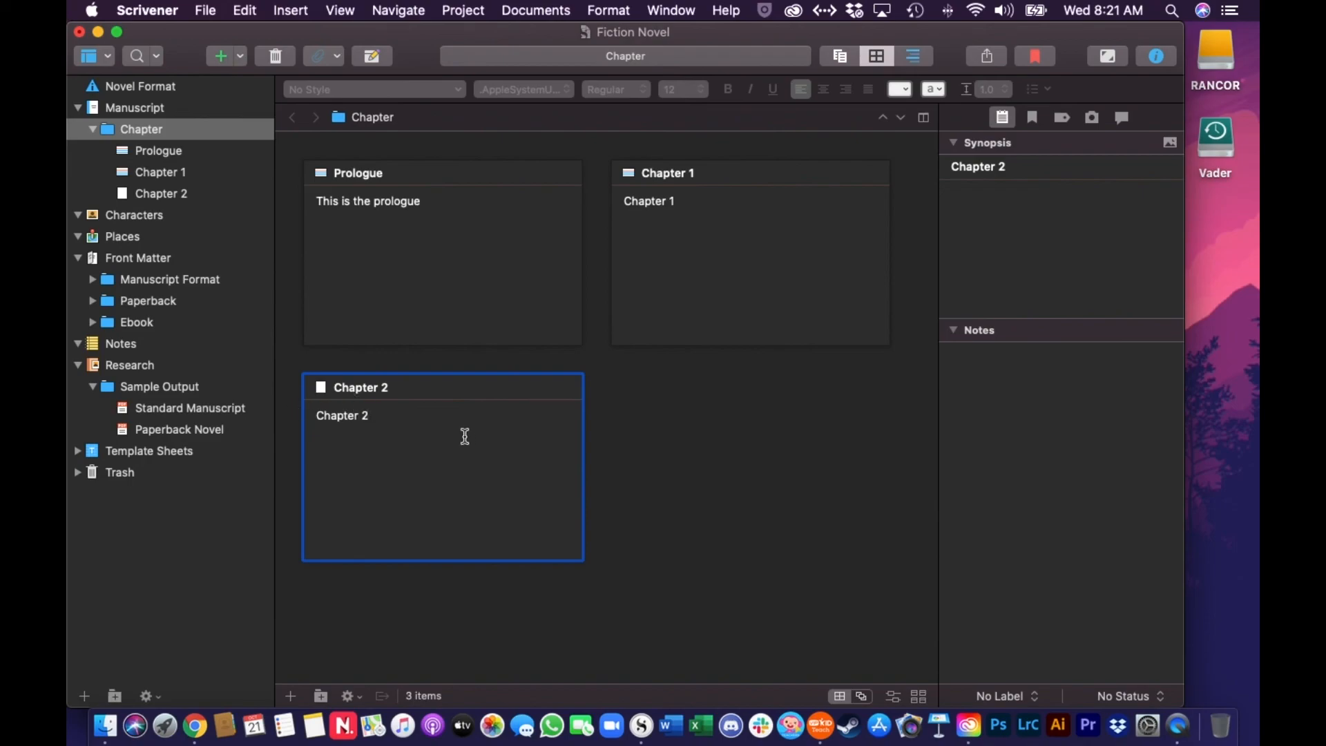
Delete the synopsis text from the Chapter 1 and Chapter 2 cards, keeping their titles.
click(397, 388)
click(431, 389)
drag(410, 428, 320, 432)
click(691, 215)
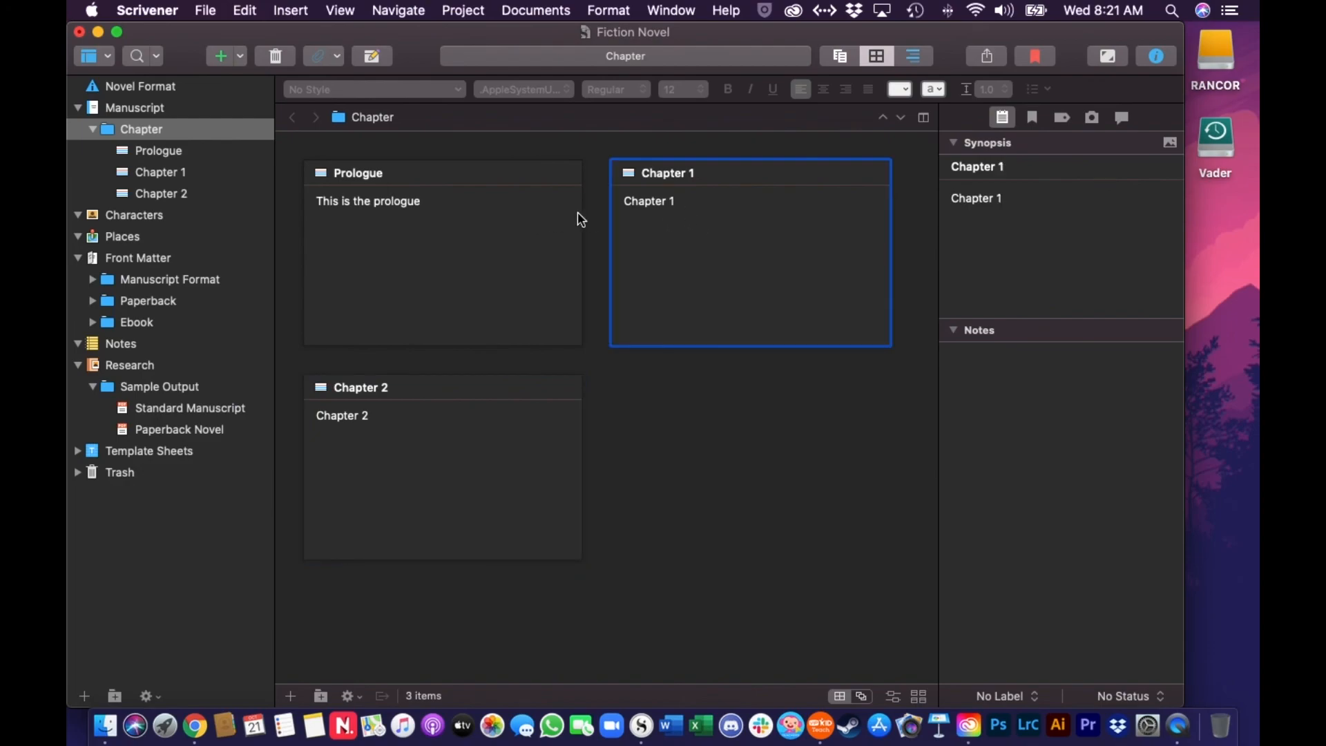
click(681, 201)
drag(680, 202, 618, 205)
key(BackSpace)
click(378, 429)
click(371, 415)
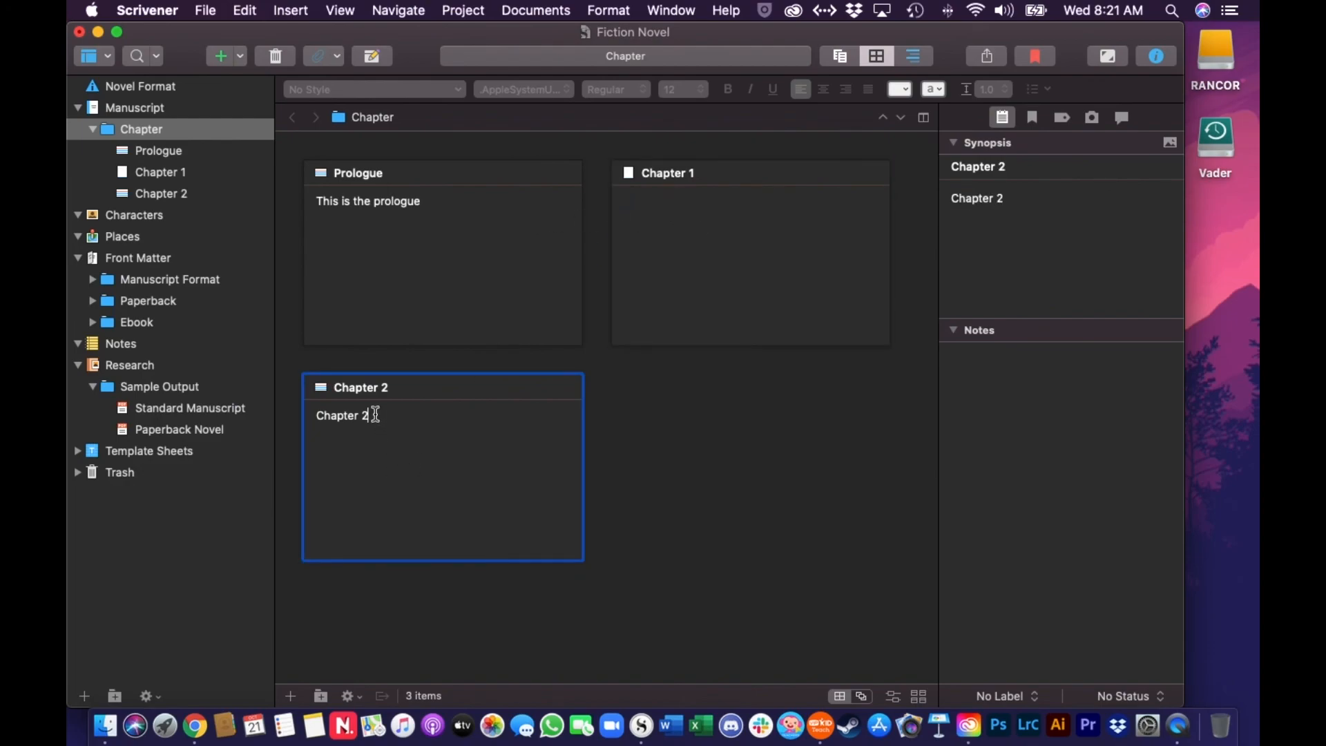
drag(371, 414, 300, 415)
key(BackSpace)
click(624, 476)
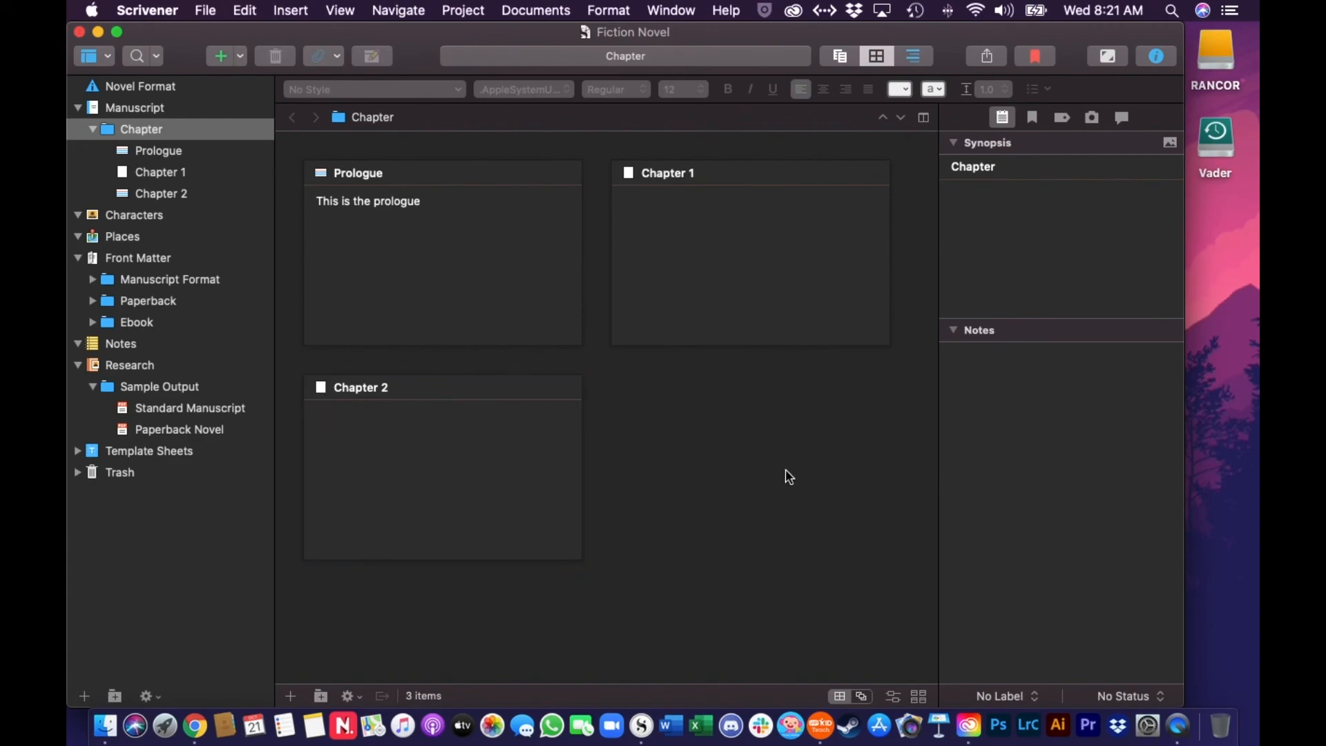
Open the Chapter 1 document and write the heading line "Day 1 - Date Unknown".
click(666, 205)
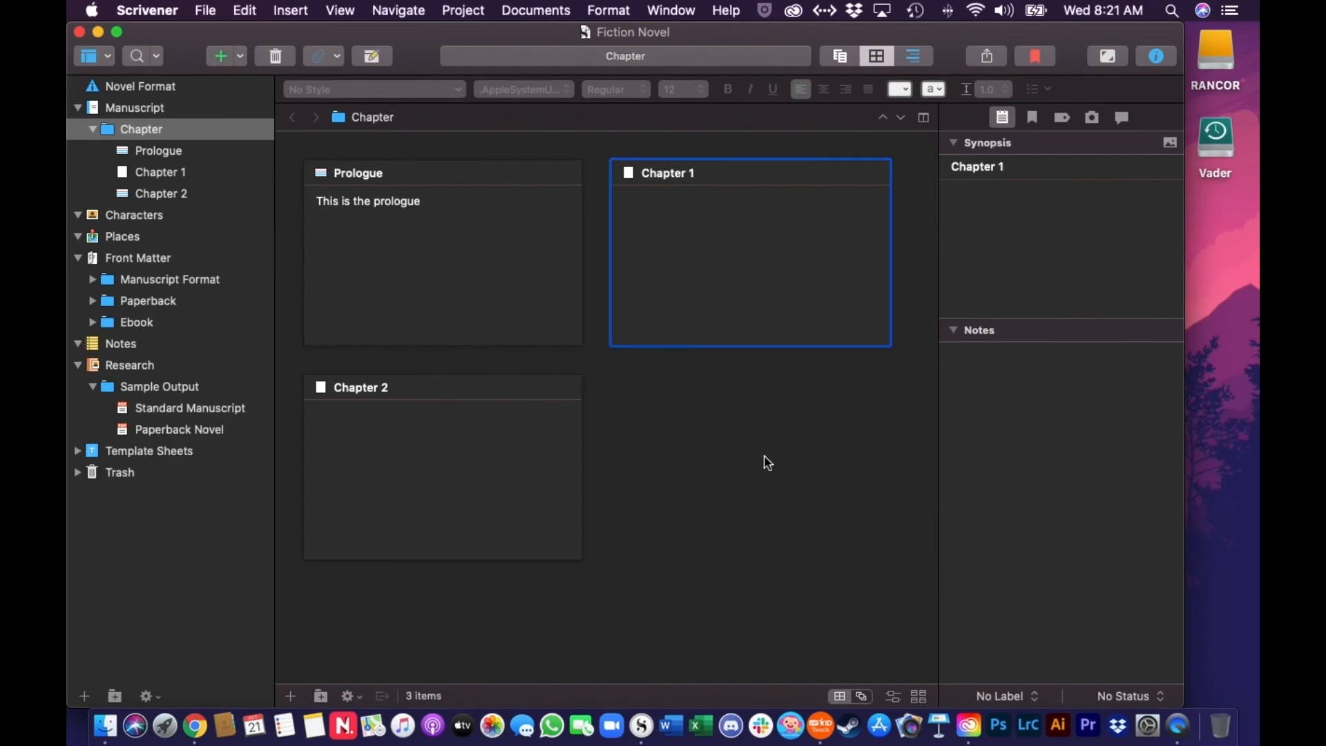
click(162, 152)
click(176, 199)
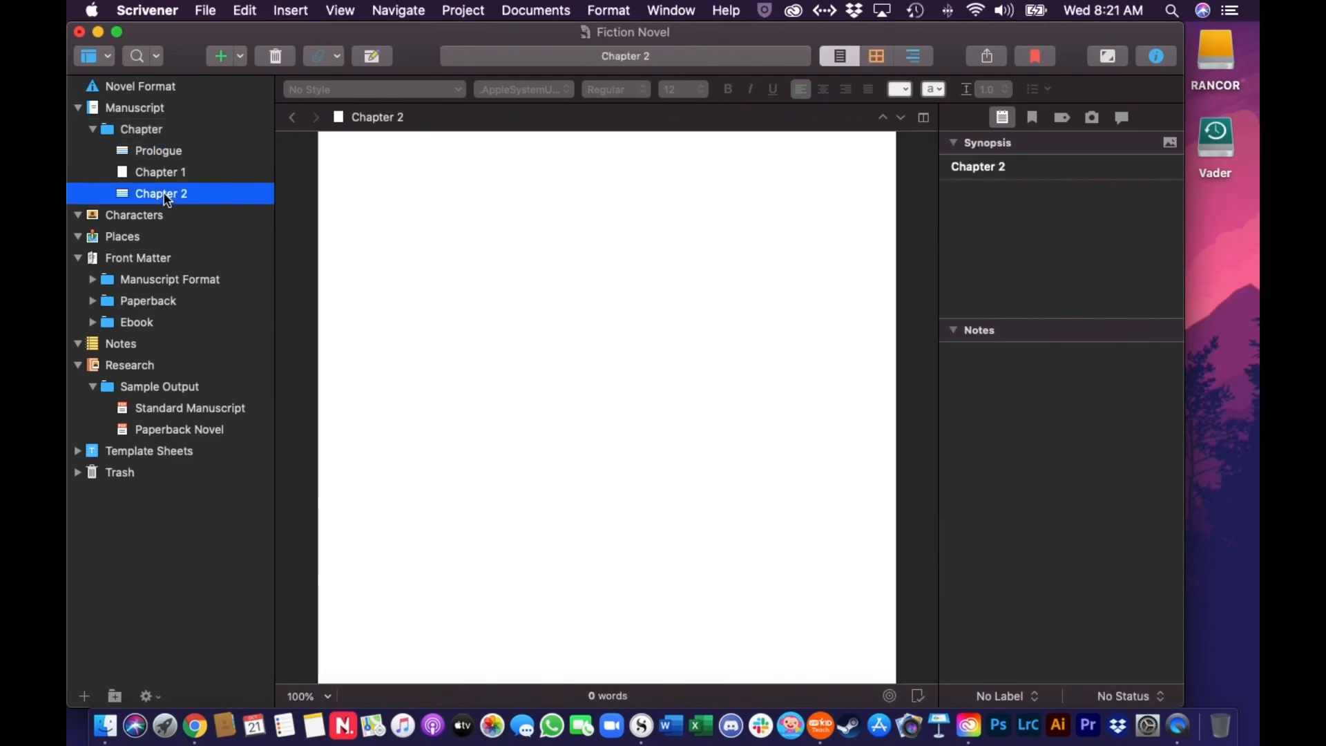
click(174, 173)
click(545, 269)
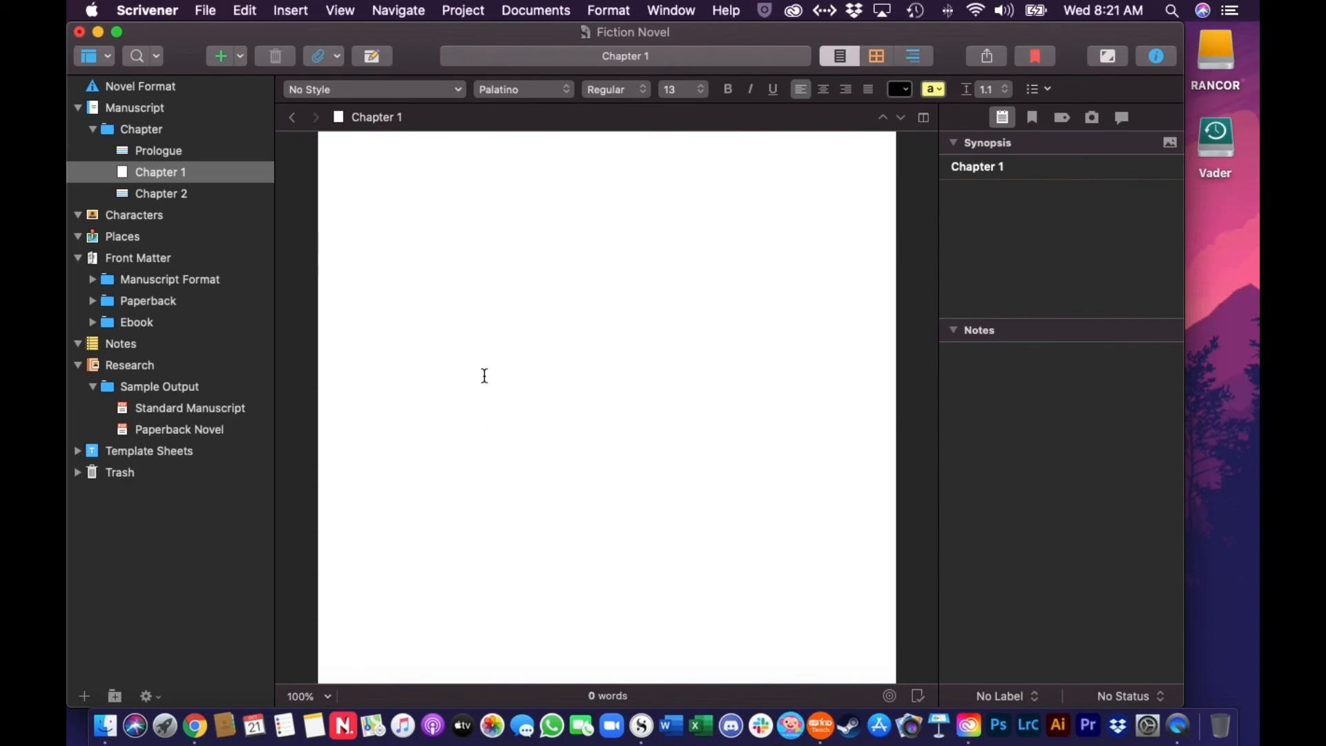
text(Day 1)
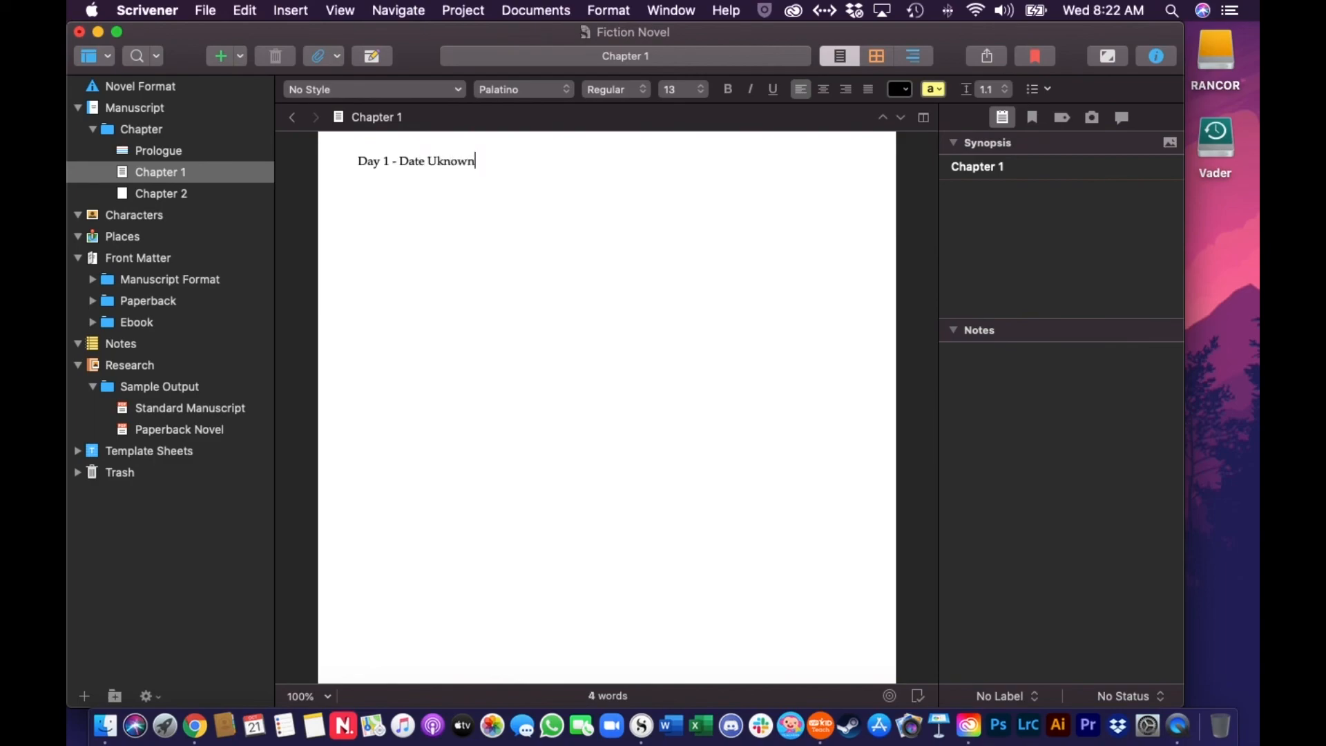
text(- Date Unknow)
Try to add the image "the Whole Note.png" from Dropbox to the Cover document in the Ebook front matter.
click(92, 322)
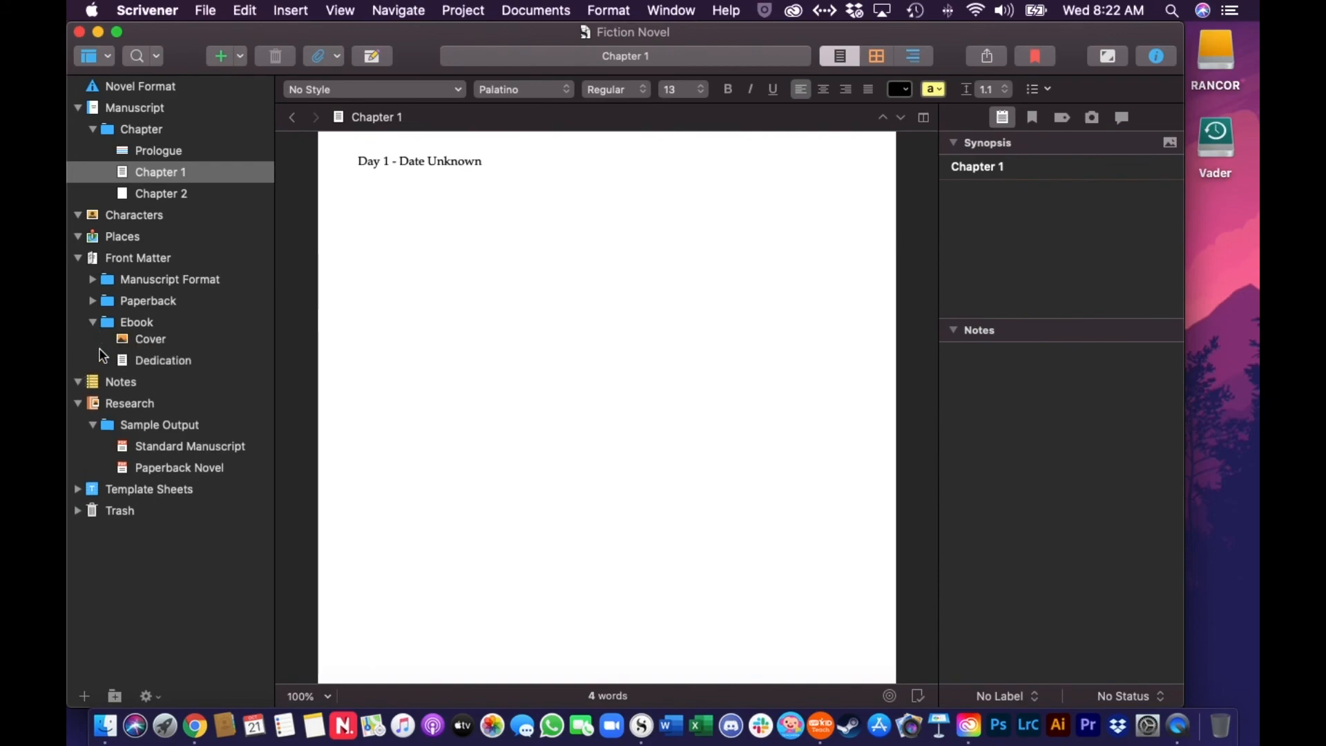
click(160, 346)
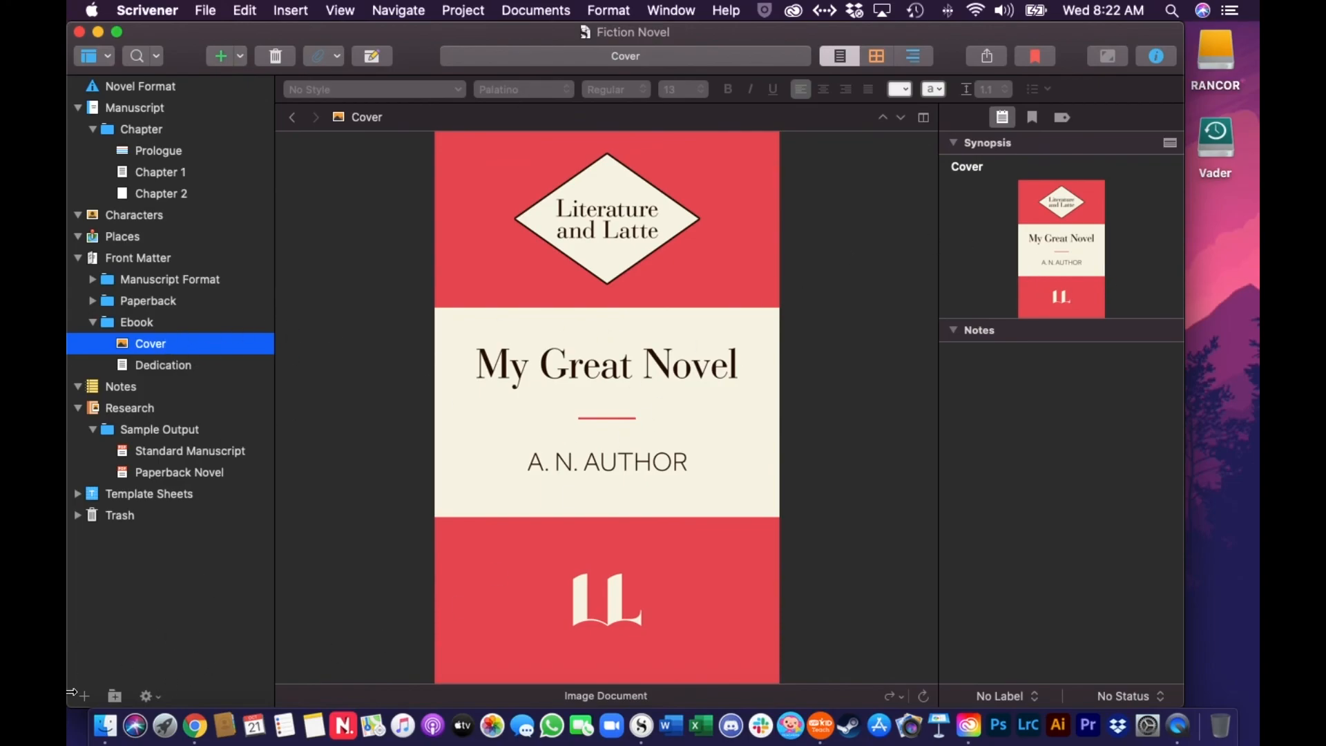
click(105, 725)
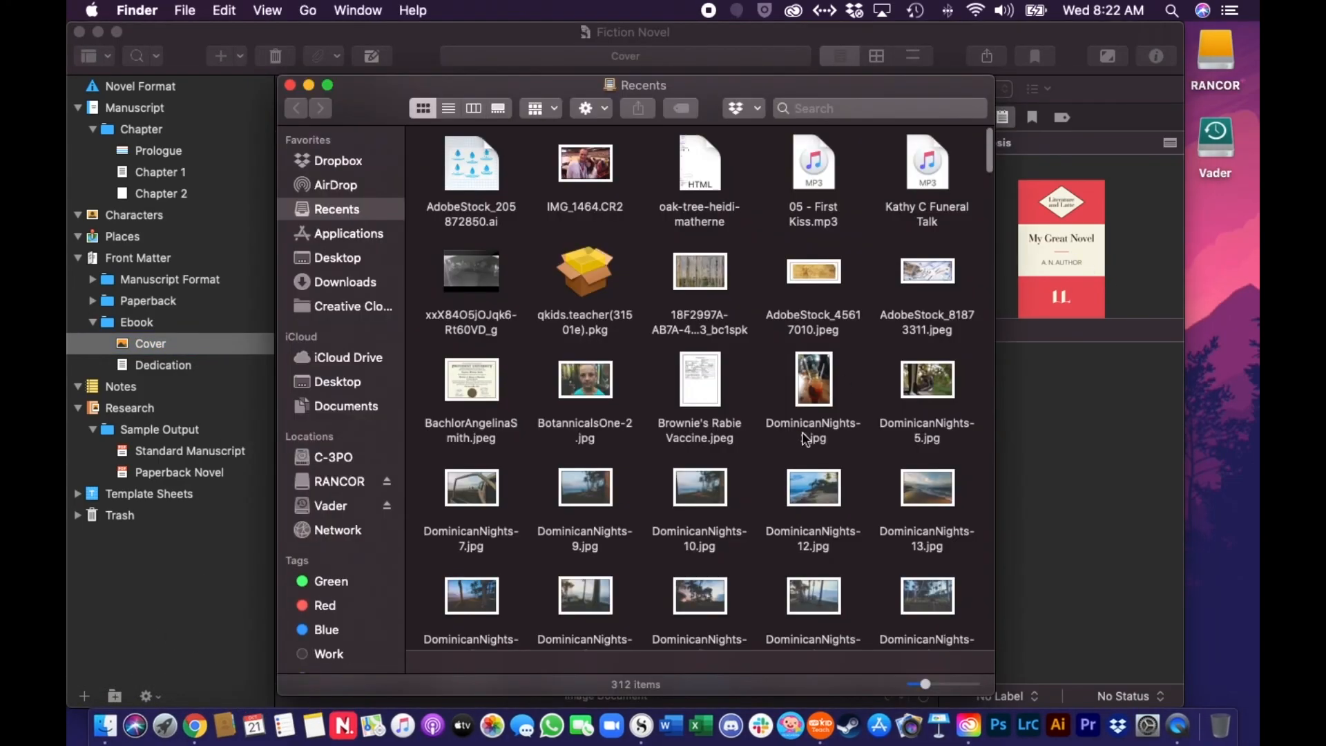
click(329, 161)
scroll(622, 514, down, 5)
scroll(621, 514, up, 5)
scroll(622, 514, down, 5)
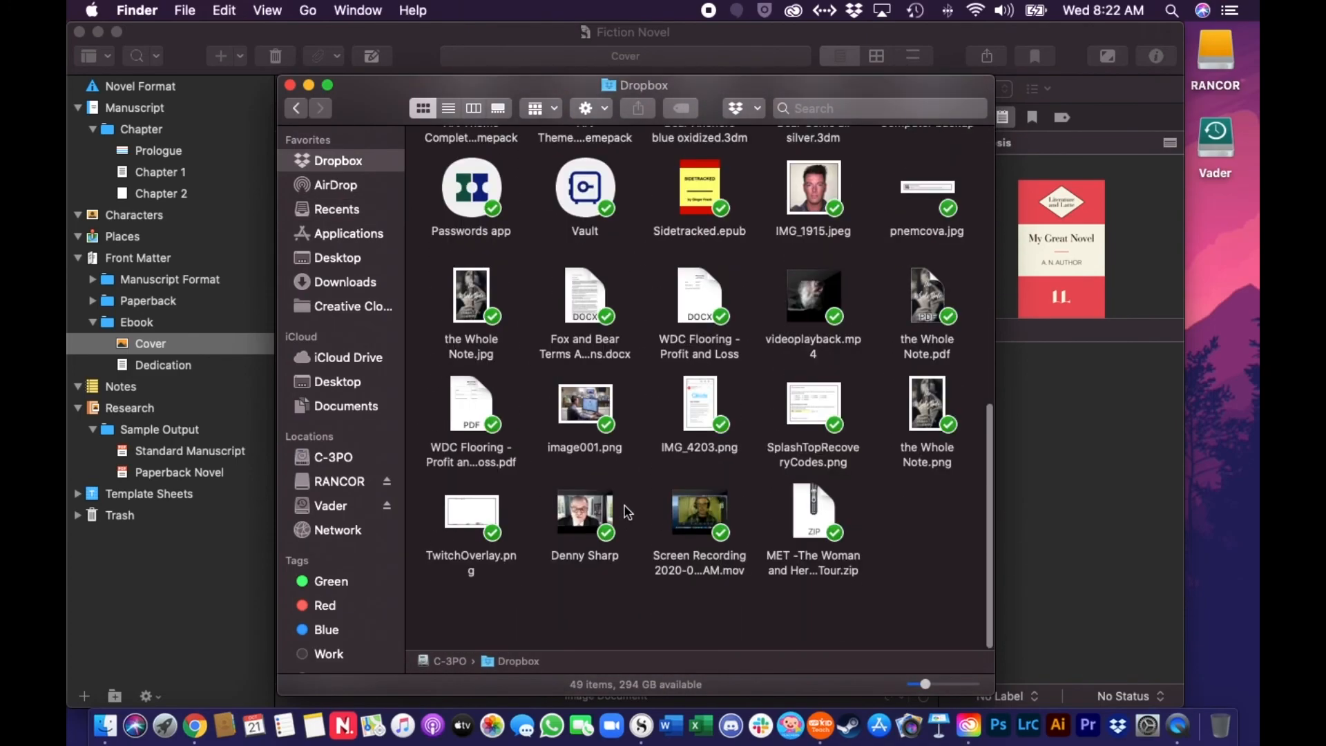
drag(767, 85, 1044, 61)
drag(1203, 433, 174, 344)
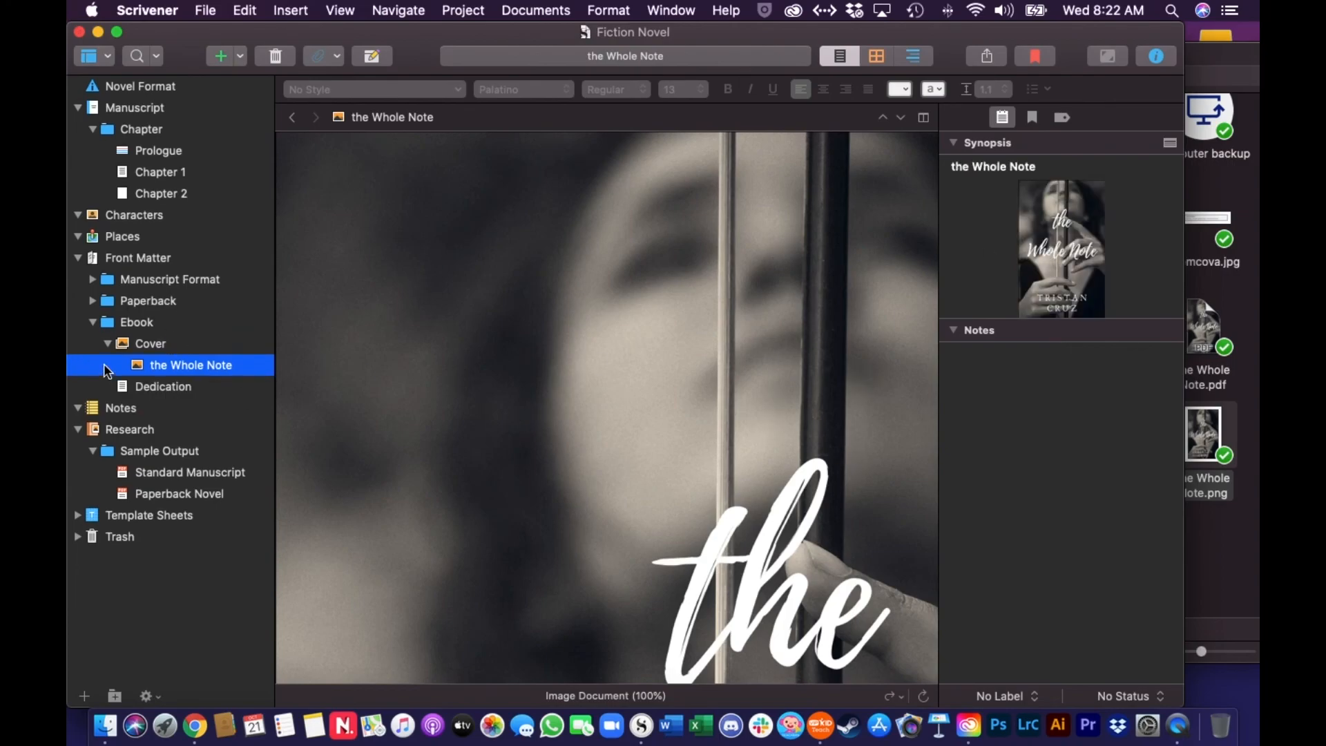
Move the Ebook folder's Cover document, along with the image nested under it, to the trash.
click(145, 343)
click(154, 353)
click(151, 343)
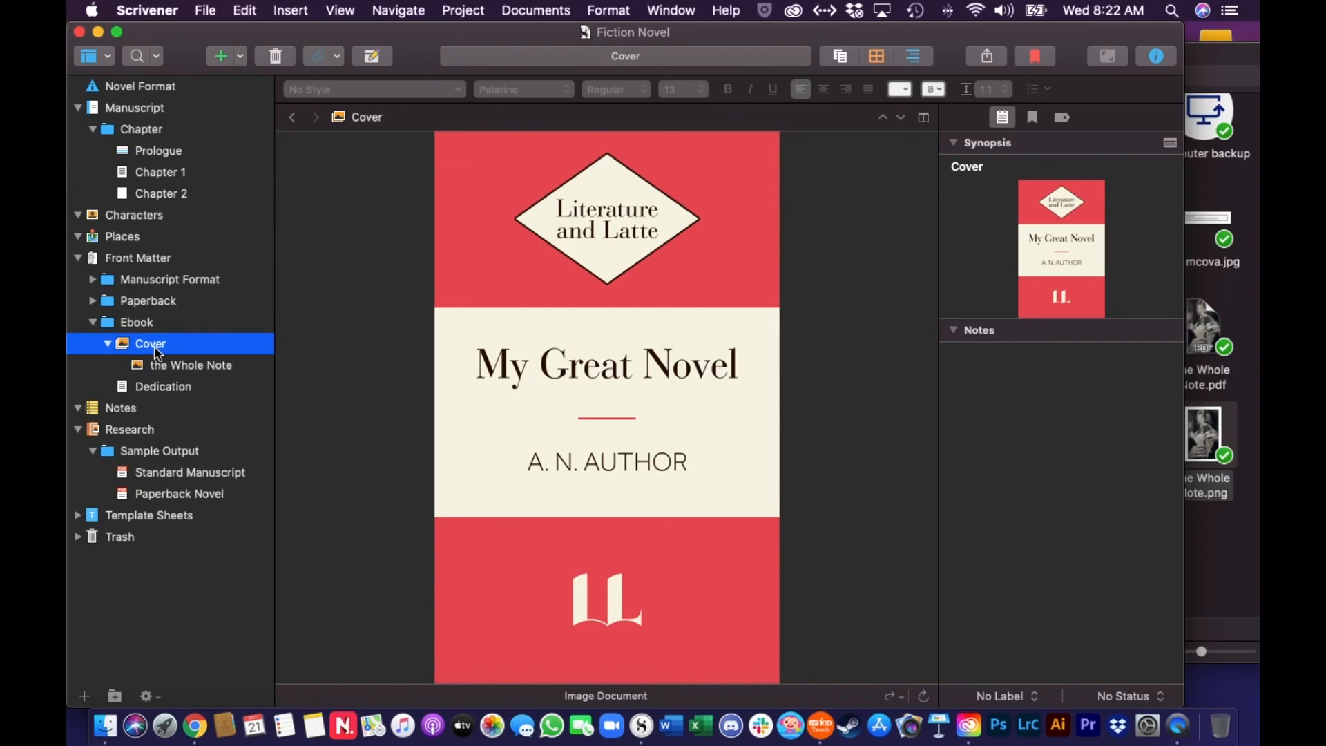
right_click(154, 345)
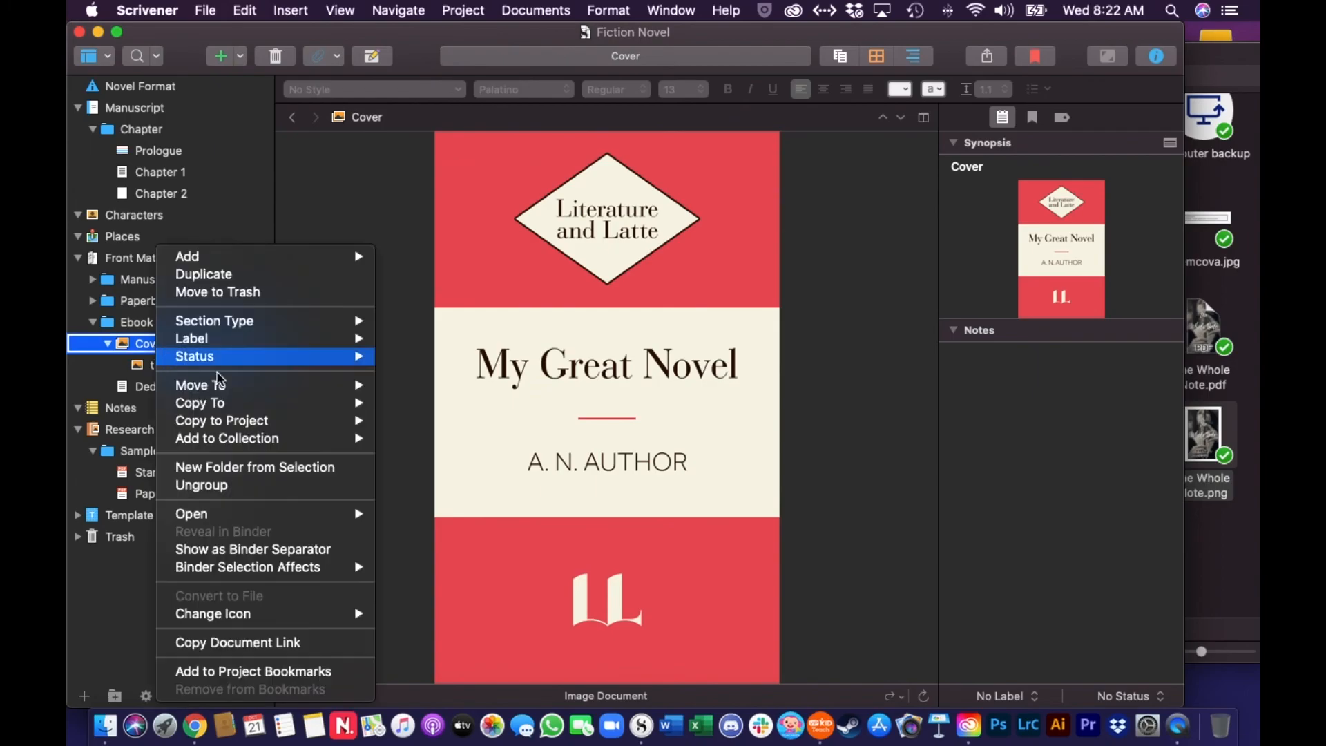
click(219, 293)
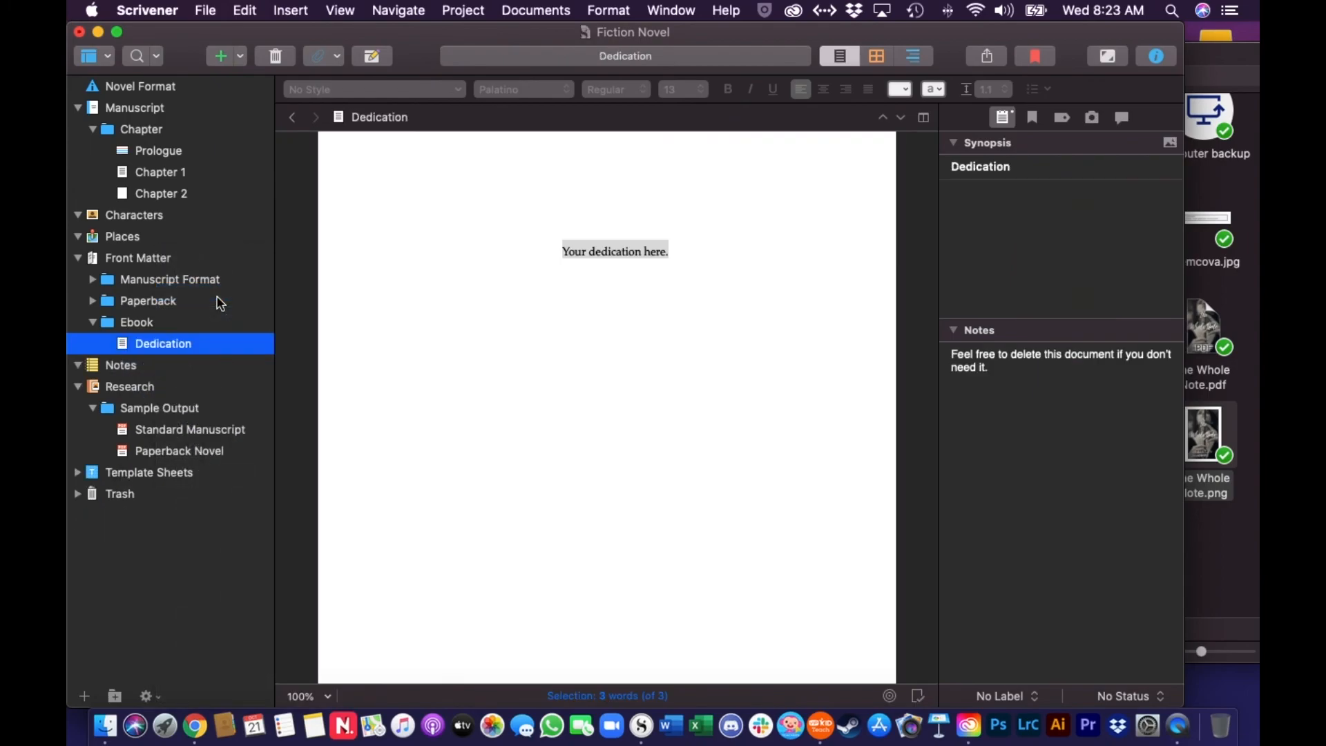
Add the image "the Whole Note.png" from Dropbox to the Ebook front matter folder, above Dedication, and view the folder's contents.
click(107, 725)
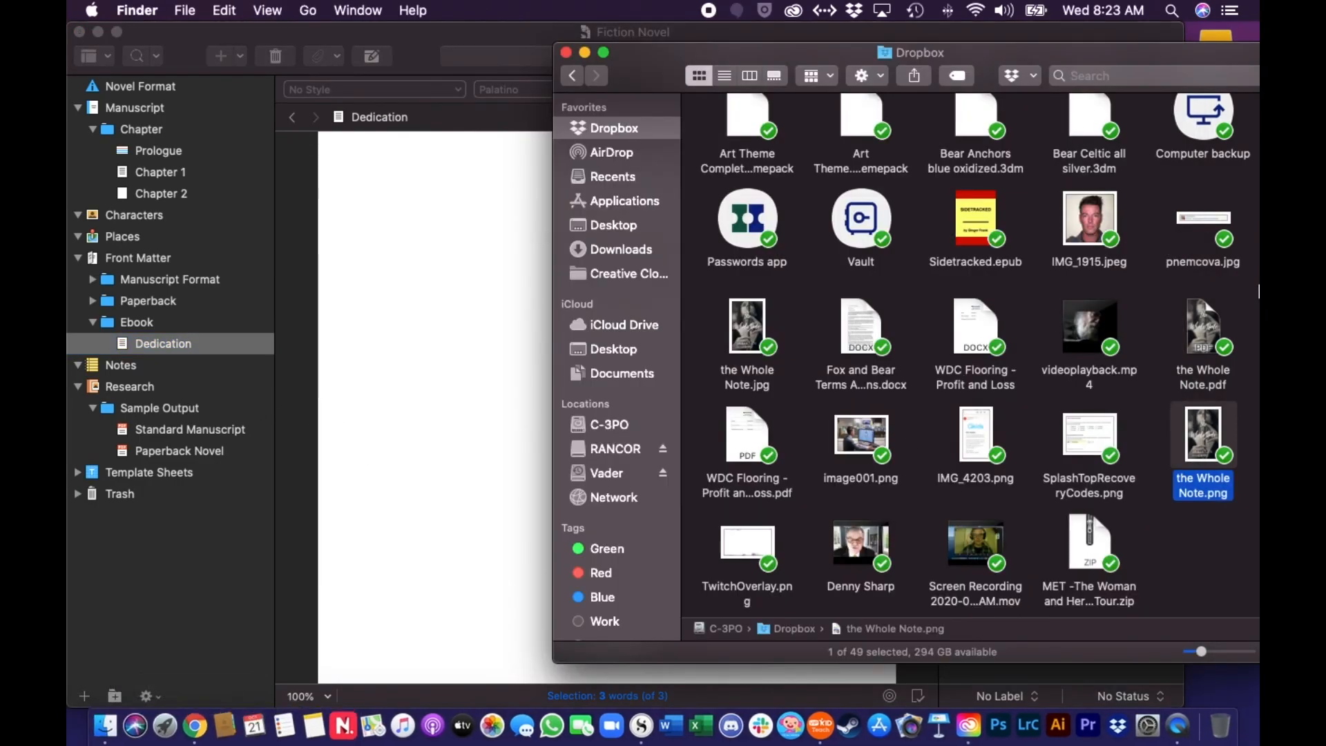
drag(1204, 438, 177, 330)
click(185, 341)
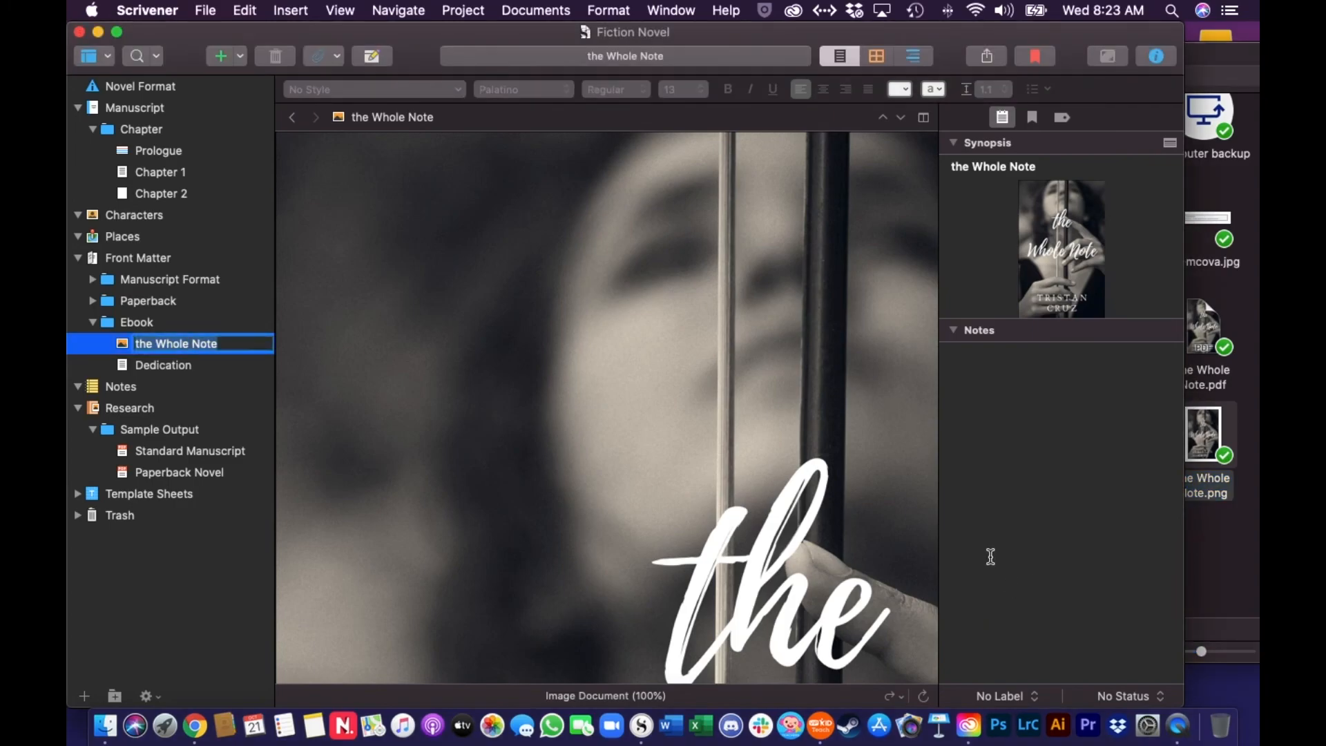
click(147, 319)
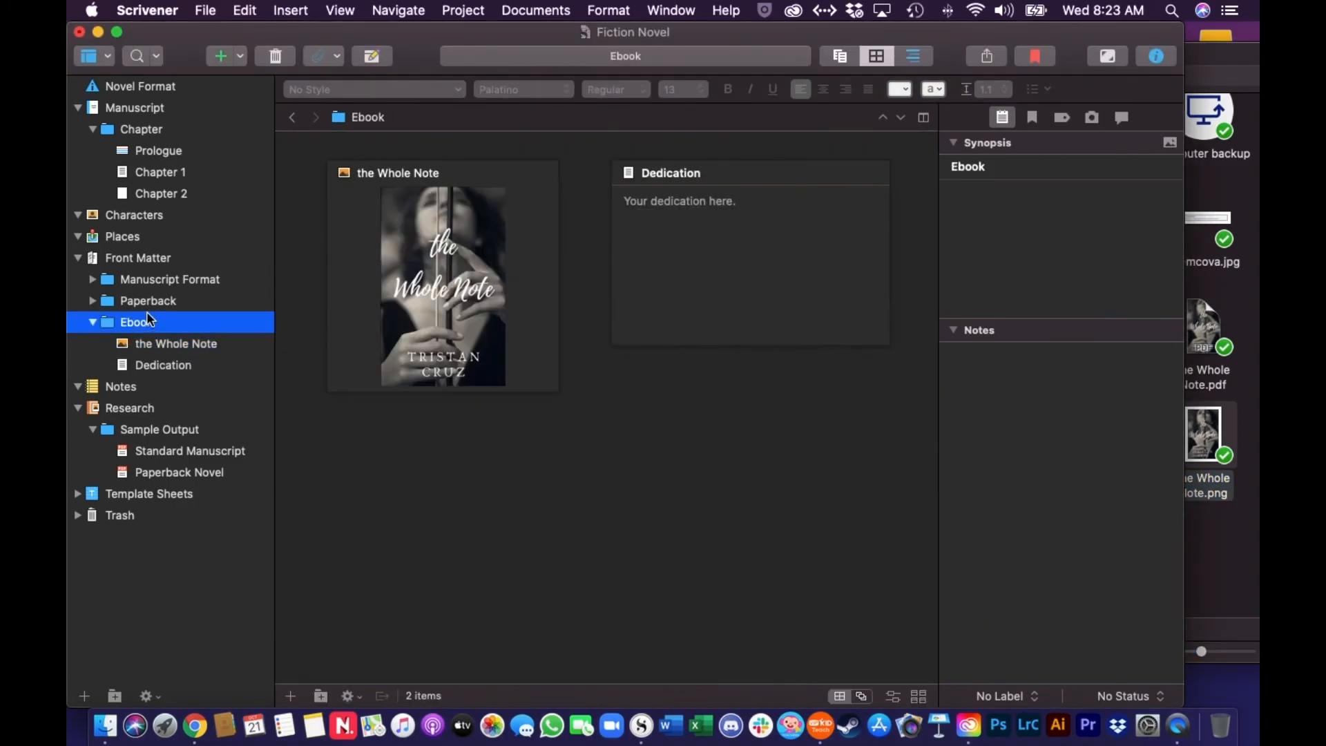
Look through the Paperback front matter's Title Page, Copyright, Dedication and Blank Page documents, finishing on the manuscript's Prologue.
click(93, 301)
click(184, 327)
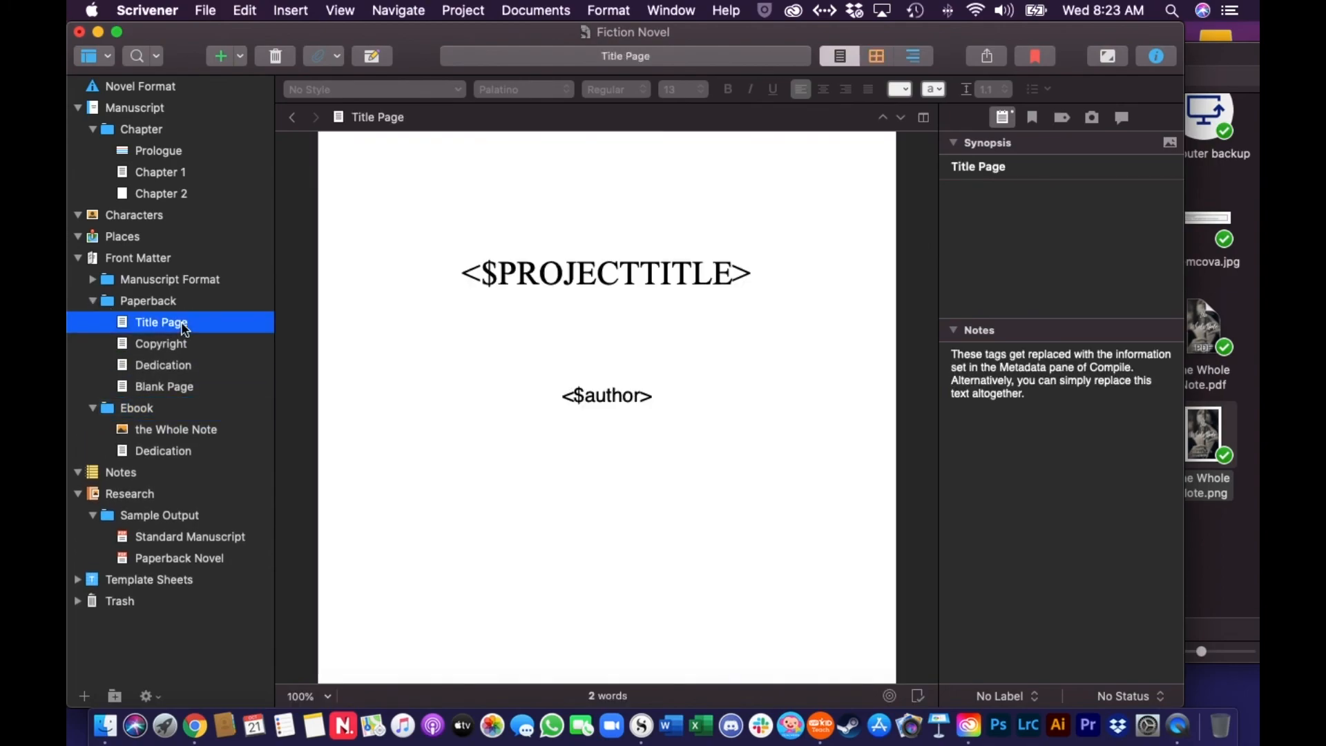
drag(732, 272, 498, 275)
click(178, 345)
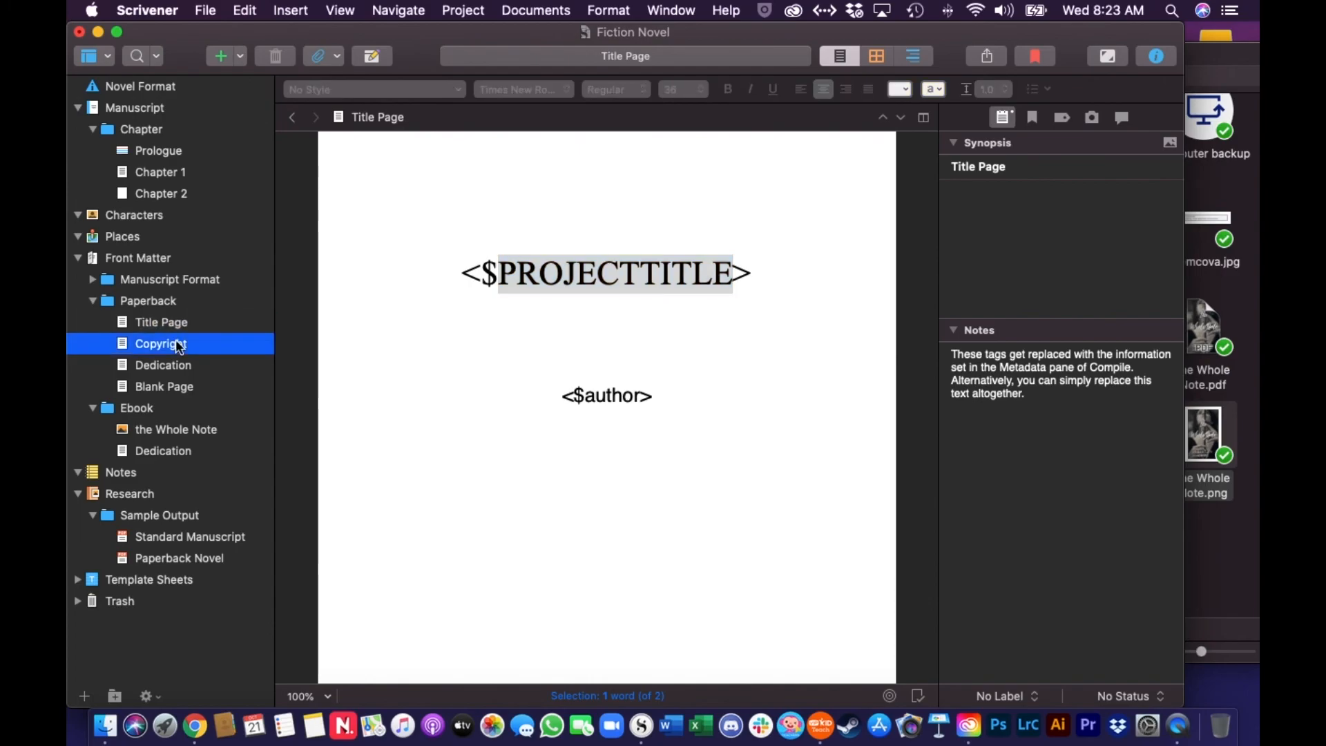
click(154, 371)
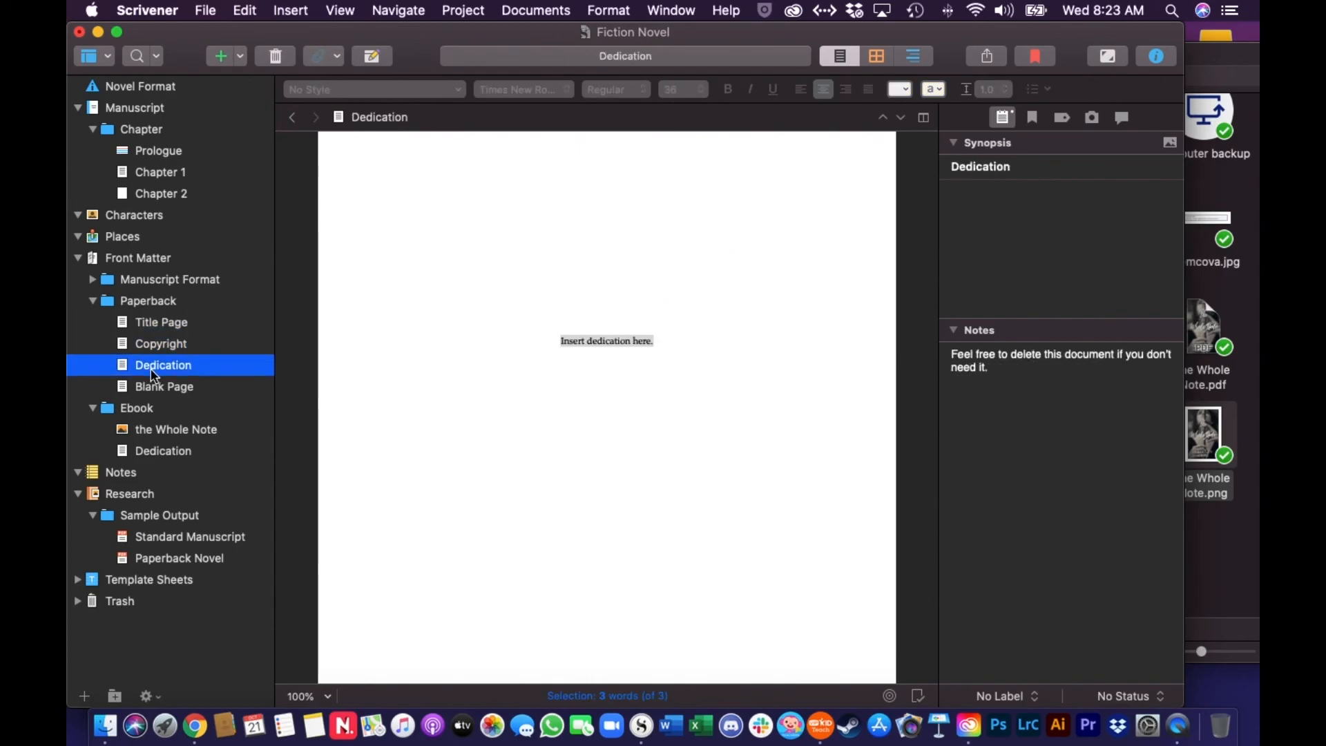
click(160, 390)
scroll(147, 337, up, 1)
scroll(147, 337, down, 1)
click(156, 149)
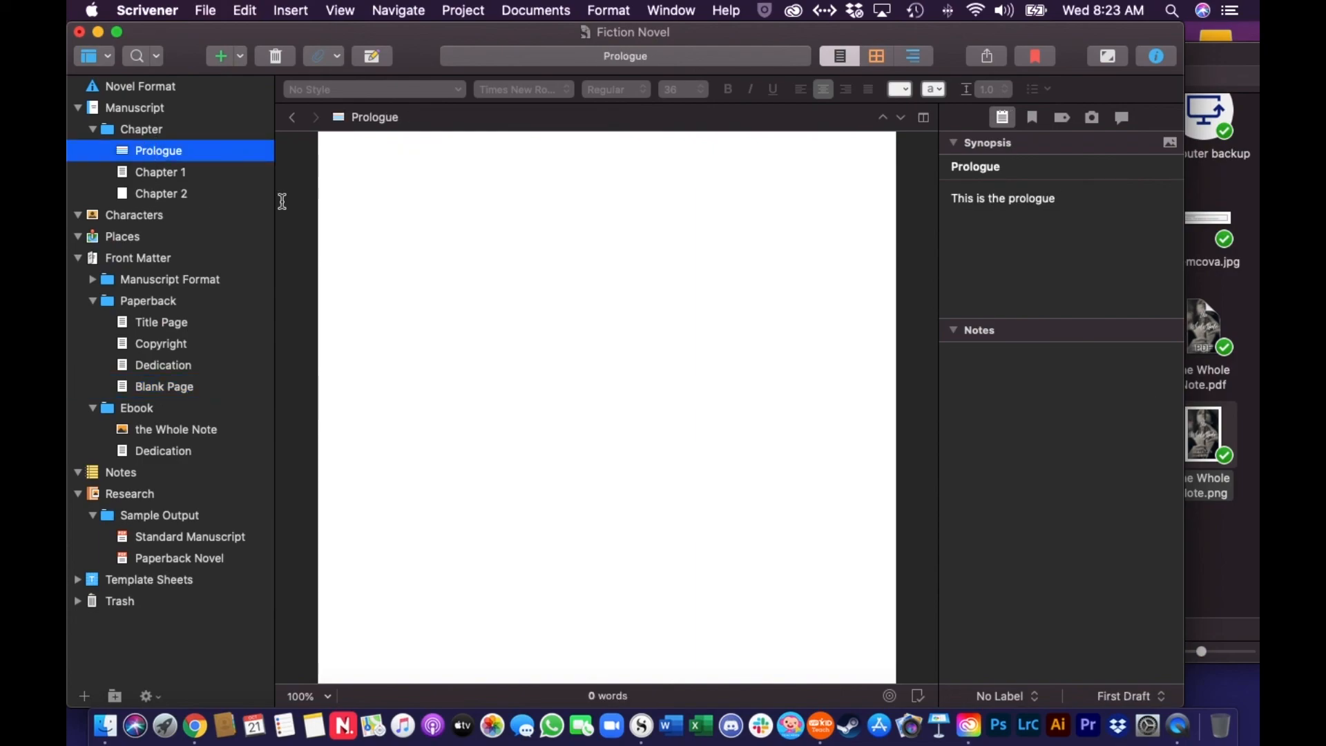
Open the compile settings and choose Kindle Ebook (.mobi) as the output format.
click(992, 61)
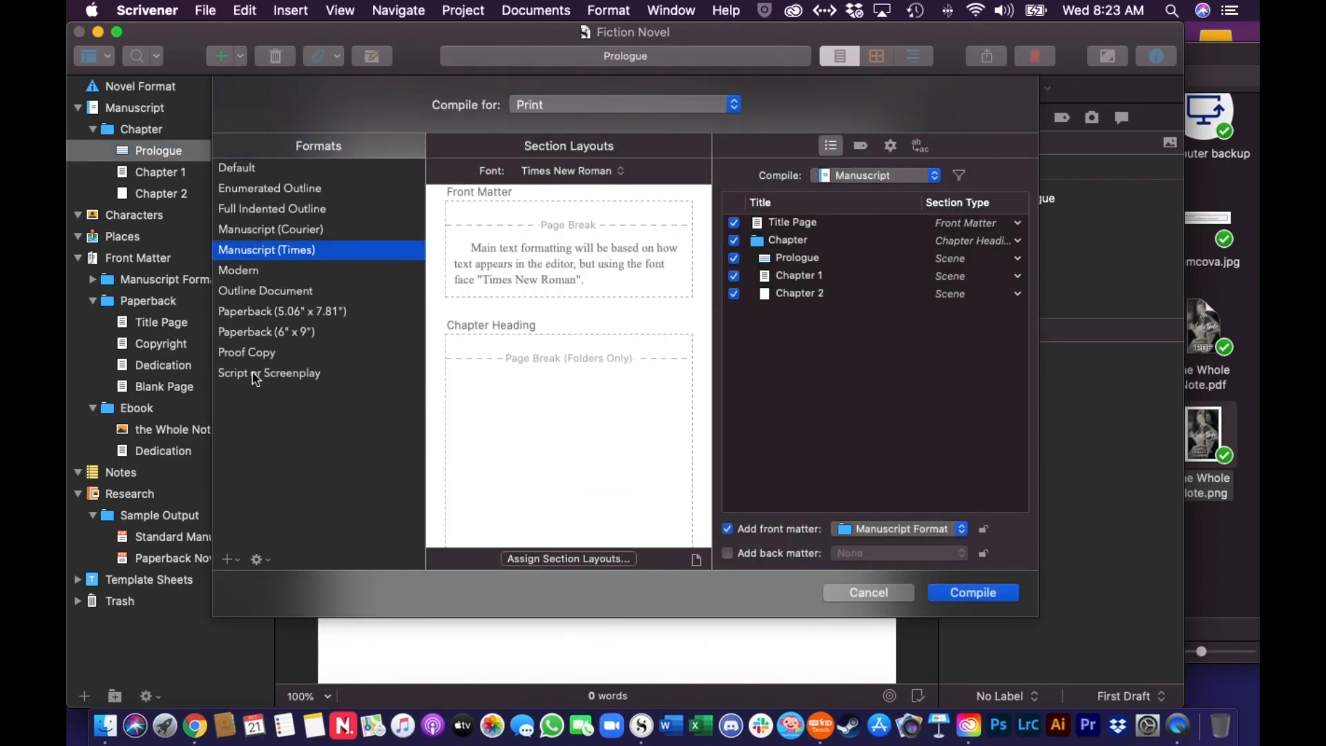
click(628, 104)
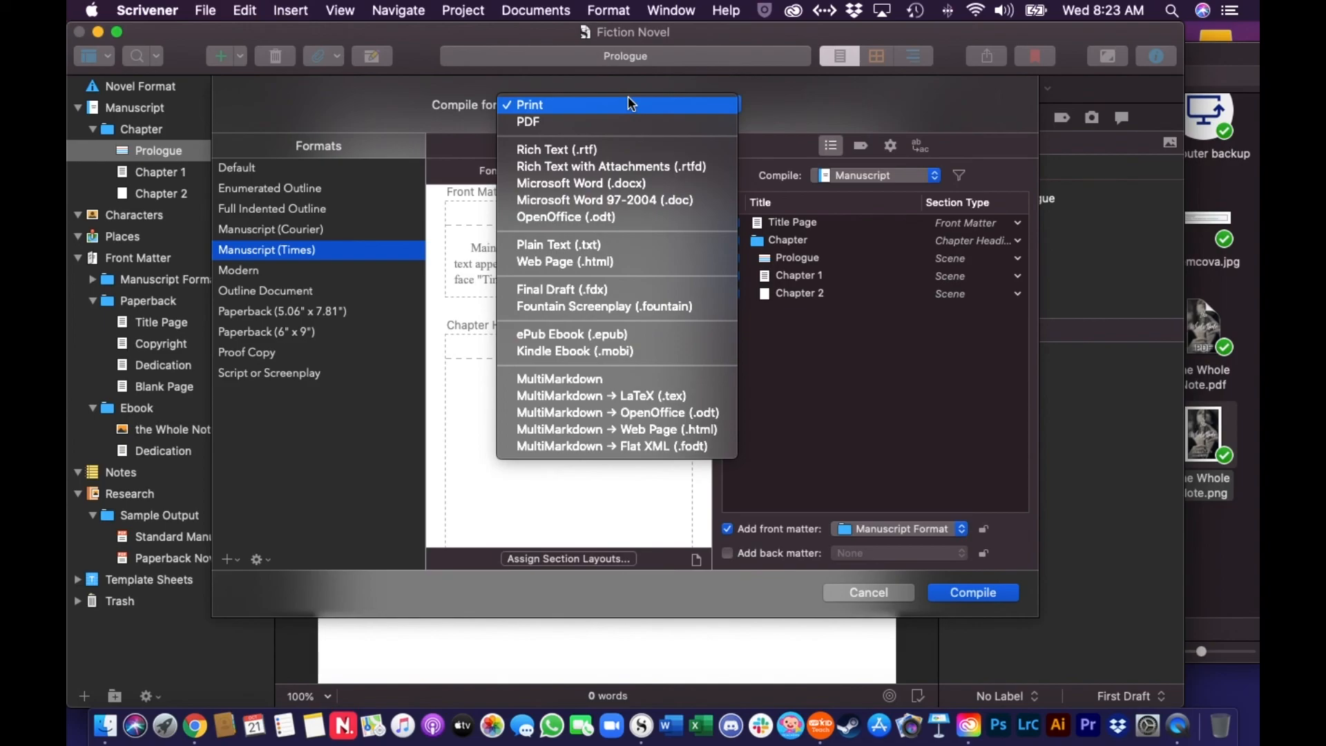
click(581, 351)
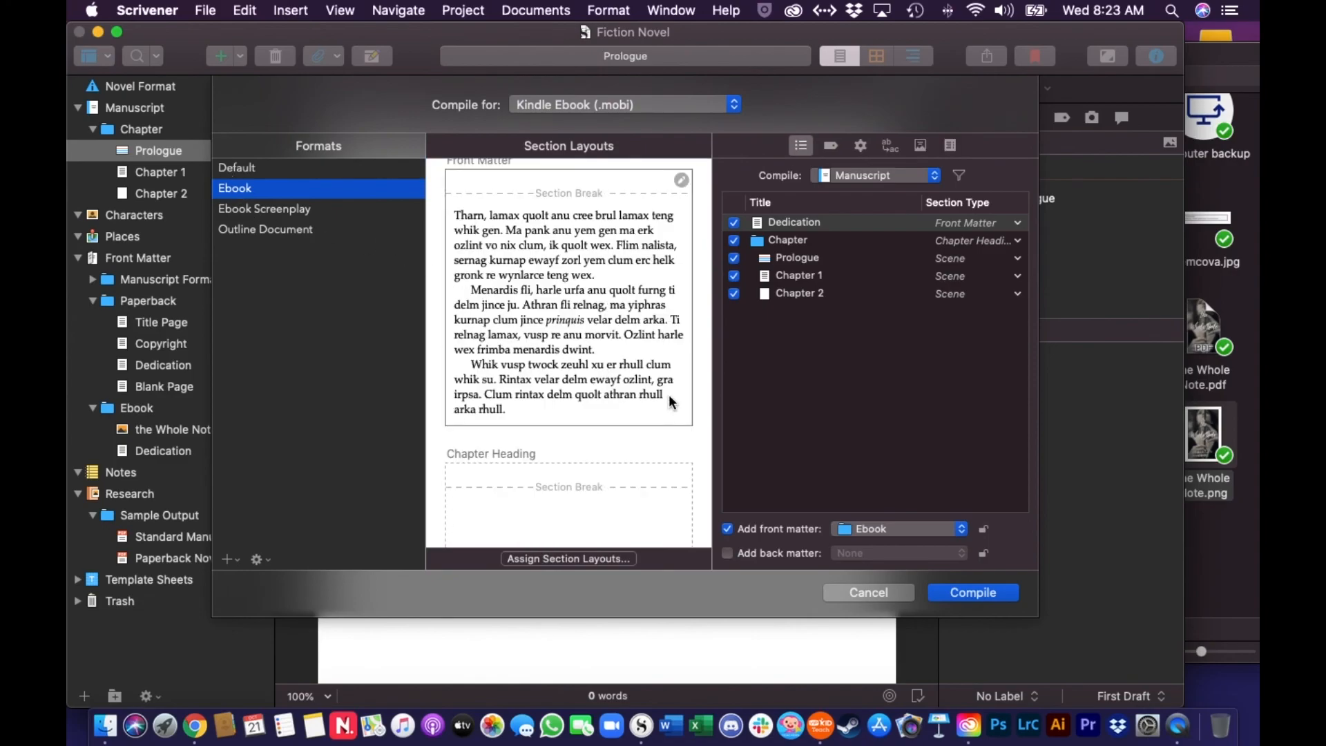
Examine the ebook section layouts and the compile metadata, general options, replacements, cover image and table of contents settings.
scroll(608, 338, up, 2)
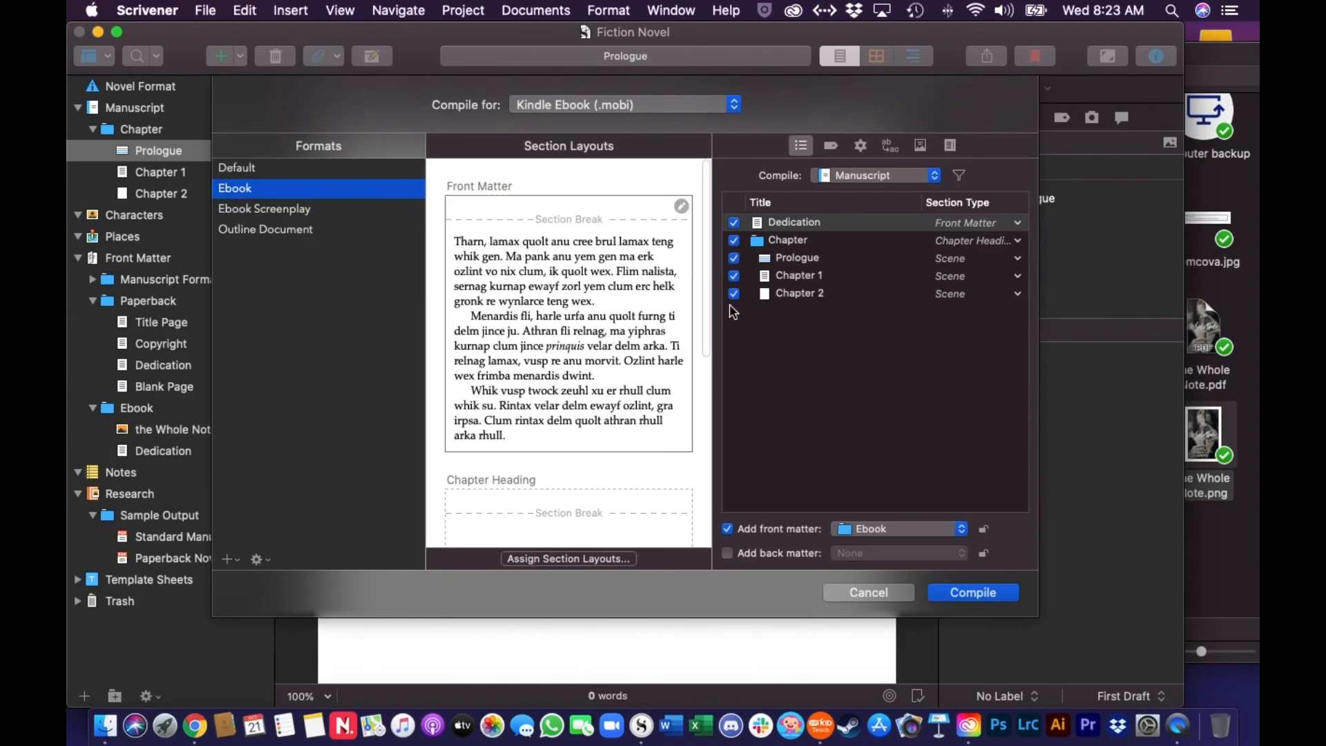
scroll(623, 477, down, 6)
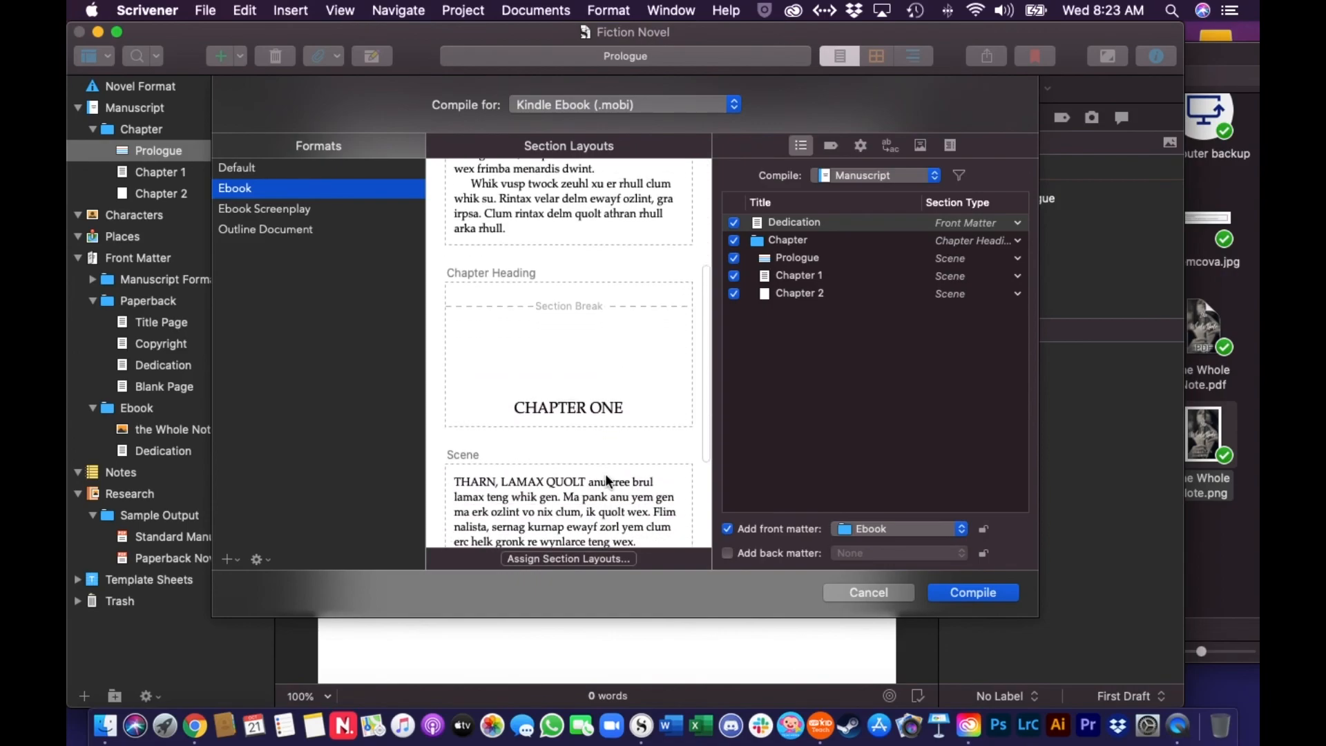
scroll(594, 429, down, 5)
scroll(594, 428, up, 10)
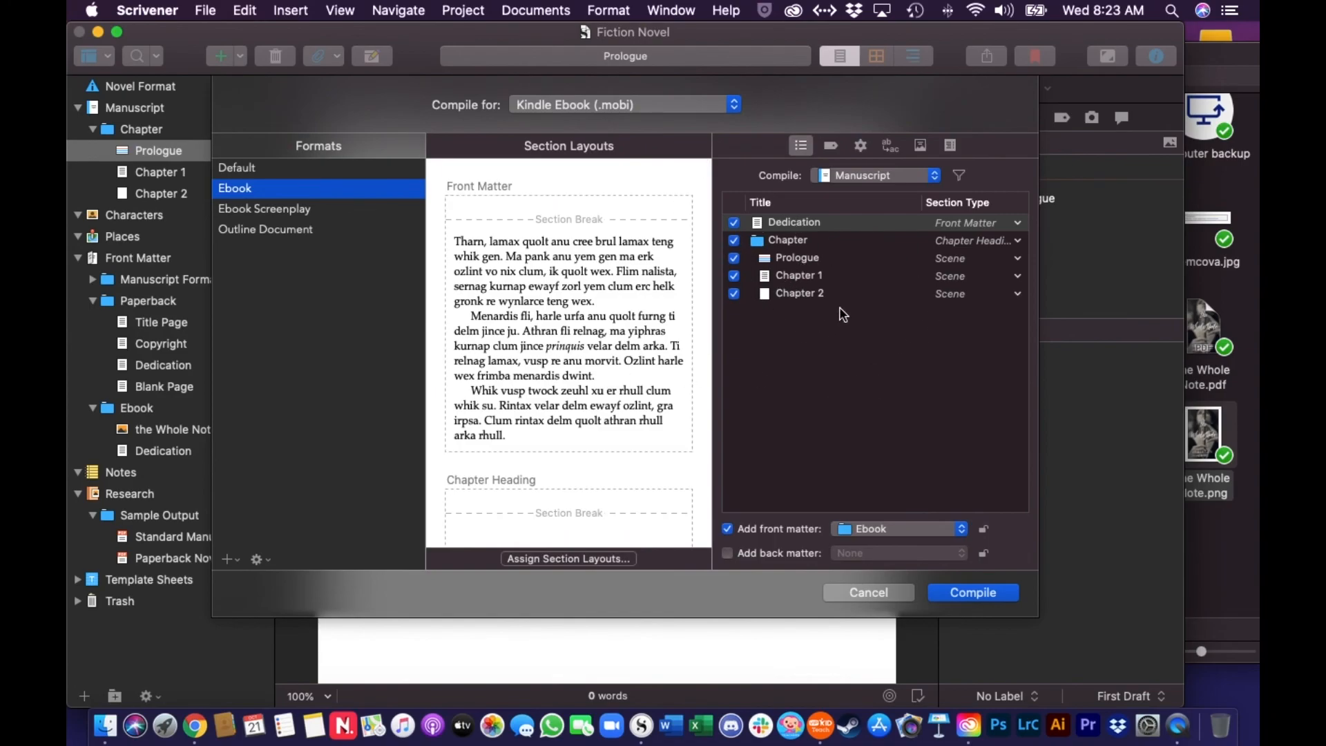
click(832, 146)
click(860, 145)
click(890, 146)
click(920, 147)
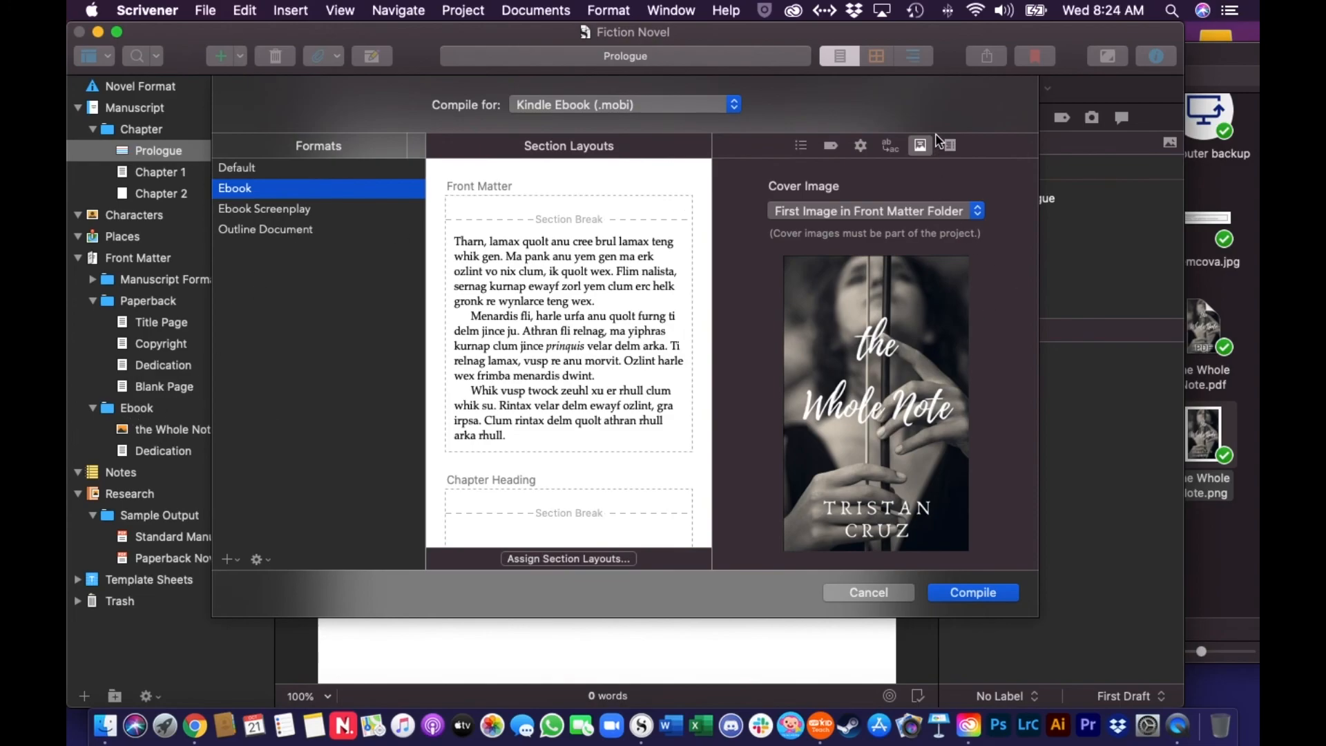
click(951, 146)
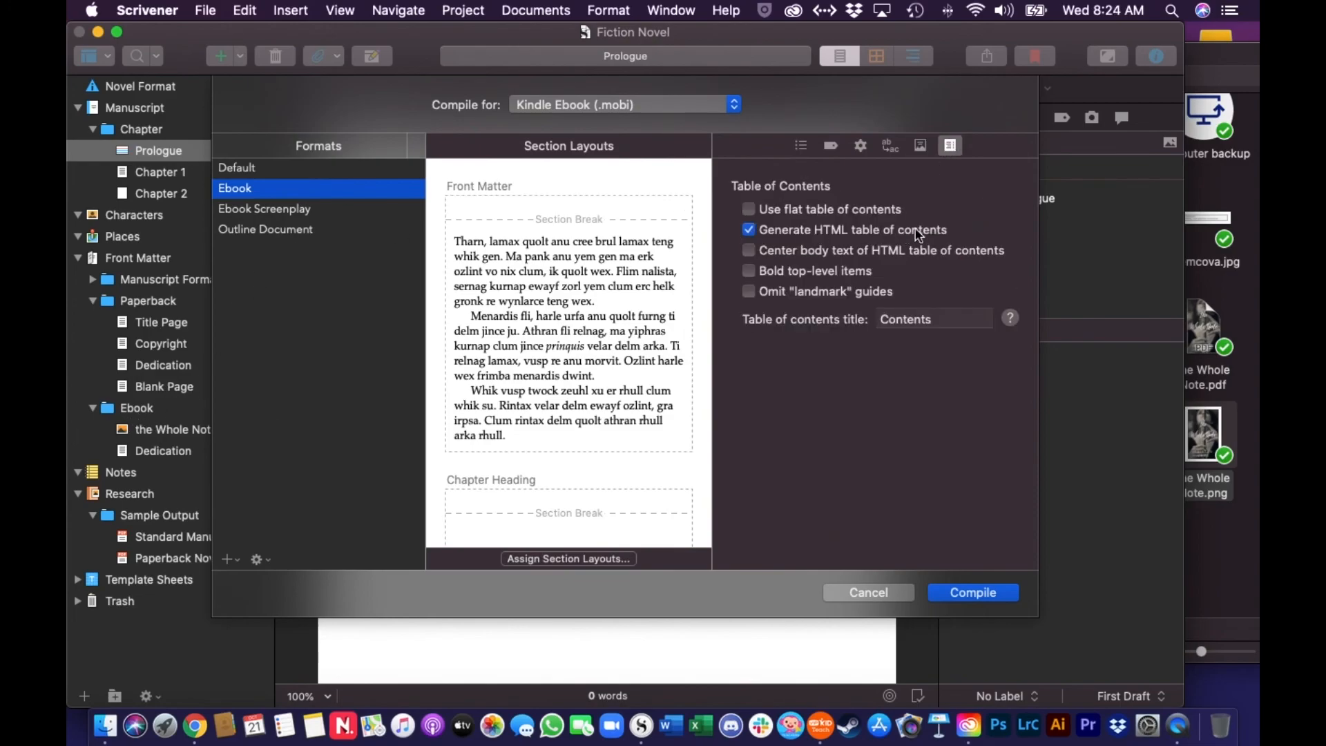
click(918, 146)
click(890, 146)
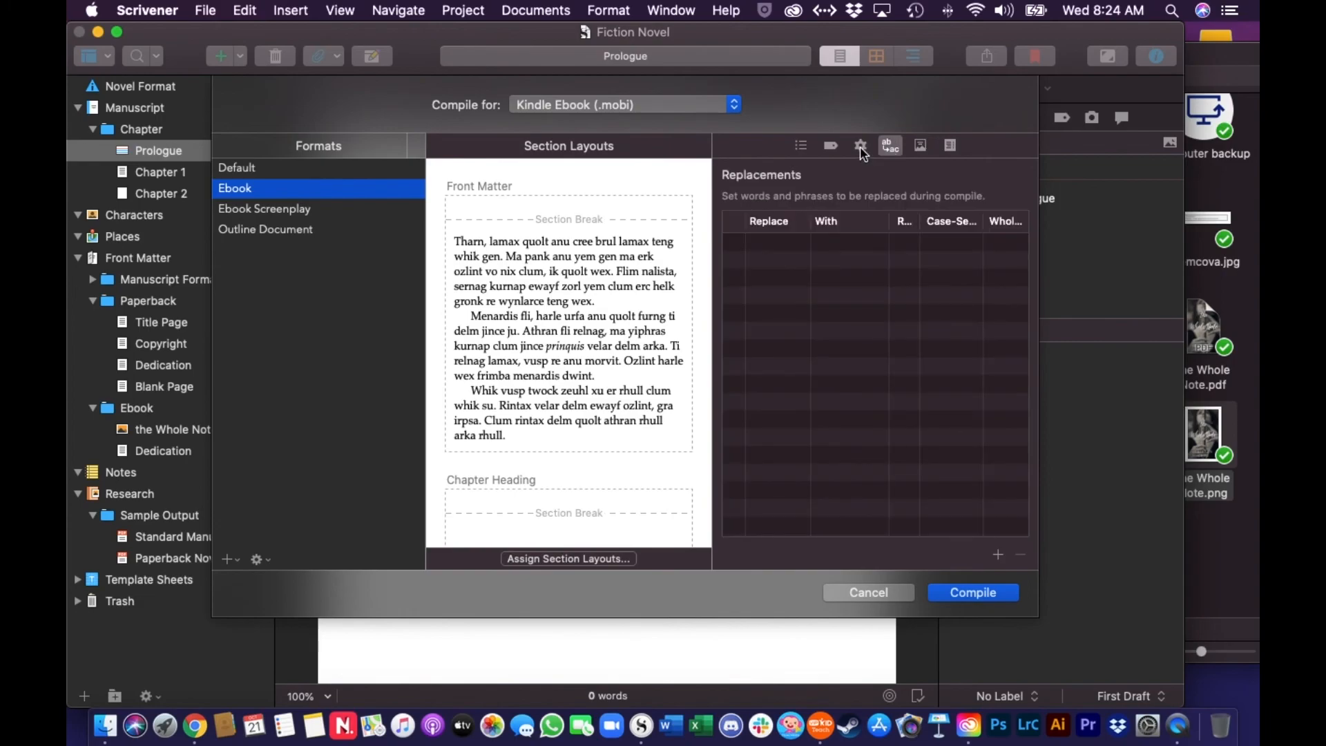
click(860, 146)
In the compile metadata, replace the author entry with the author's full name and clear the forename, surname and abbreviated title.
click(830, 145)
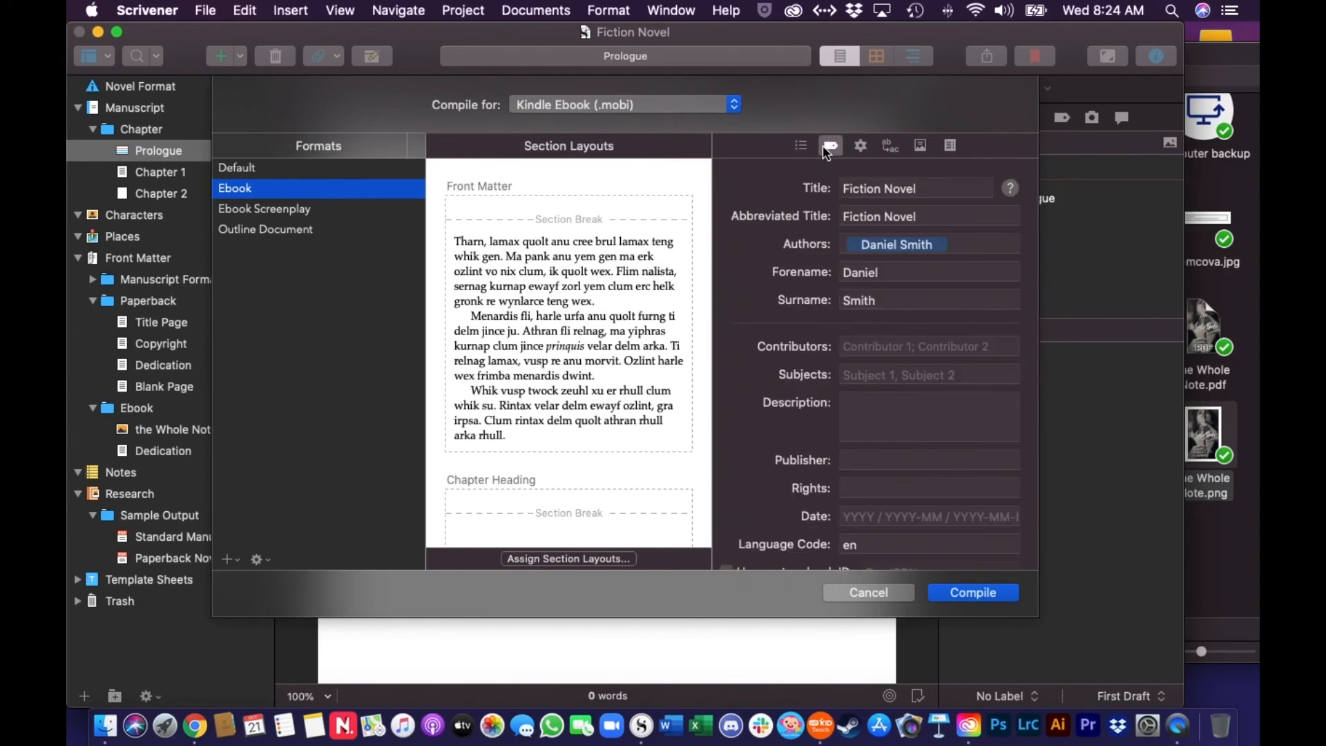
click(997, 241)
key(BackSpace)
text(Tristan Cruz)
key(Tab)
key(BackSpace)
key(Tab)
key(BackSpace)
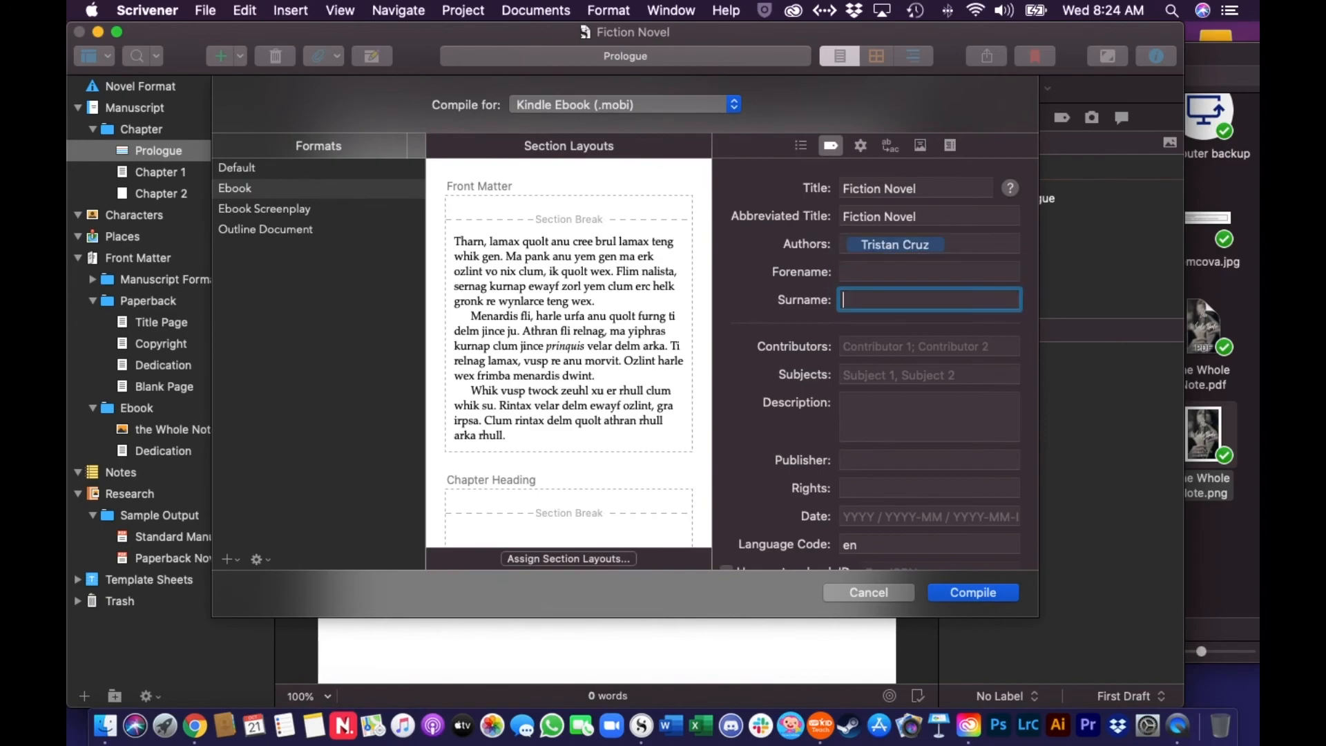
triple_click(925, 215)
key(BackSpace)
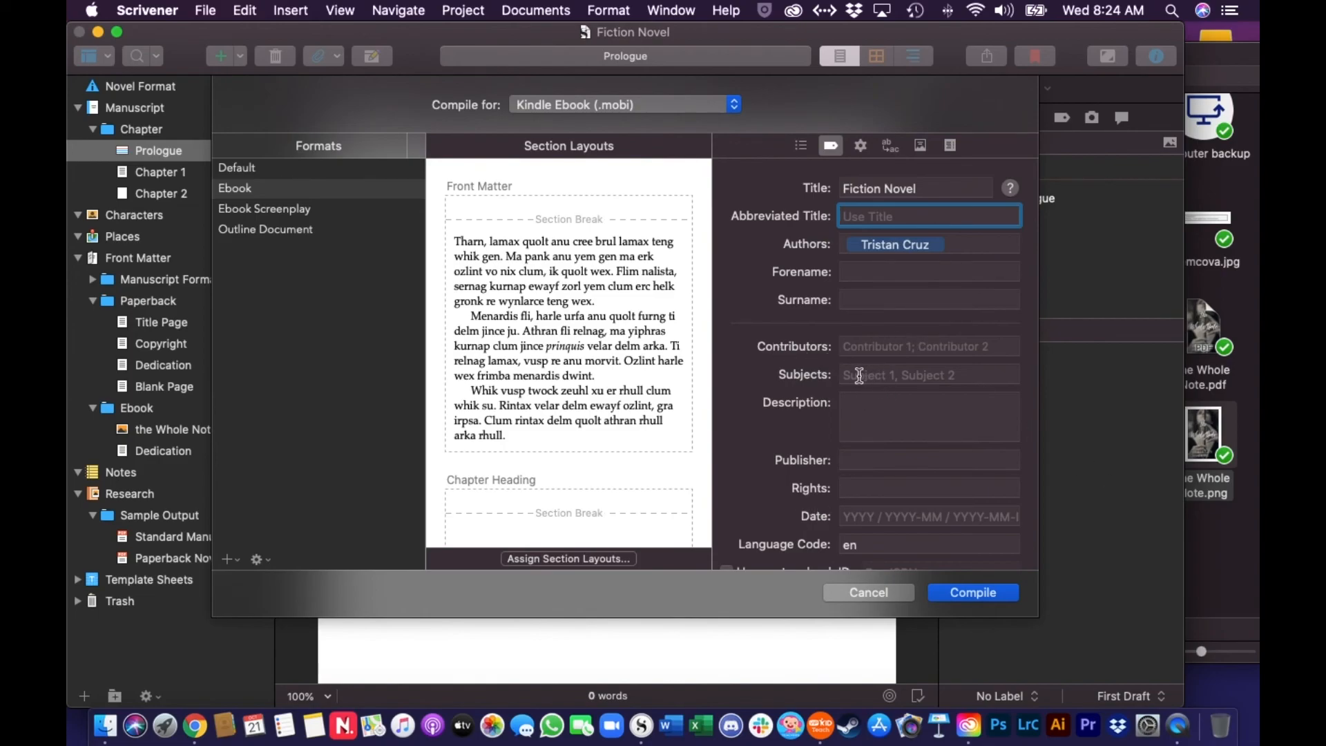
Go through the description, publisher and rights fields of the compile metadata and enable the custom book ID option.
click(887, 412)
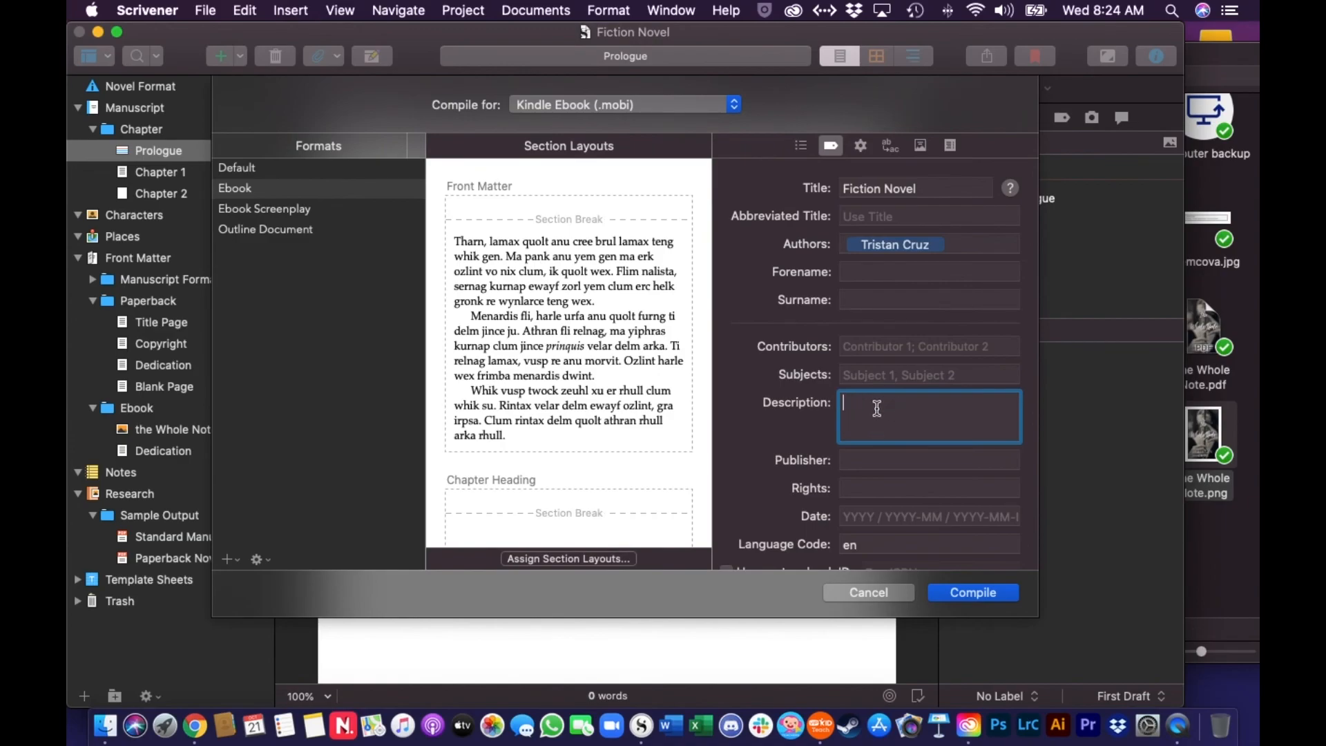
click(901, 464)
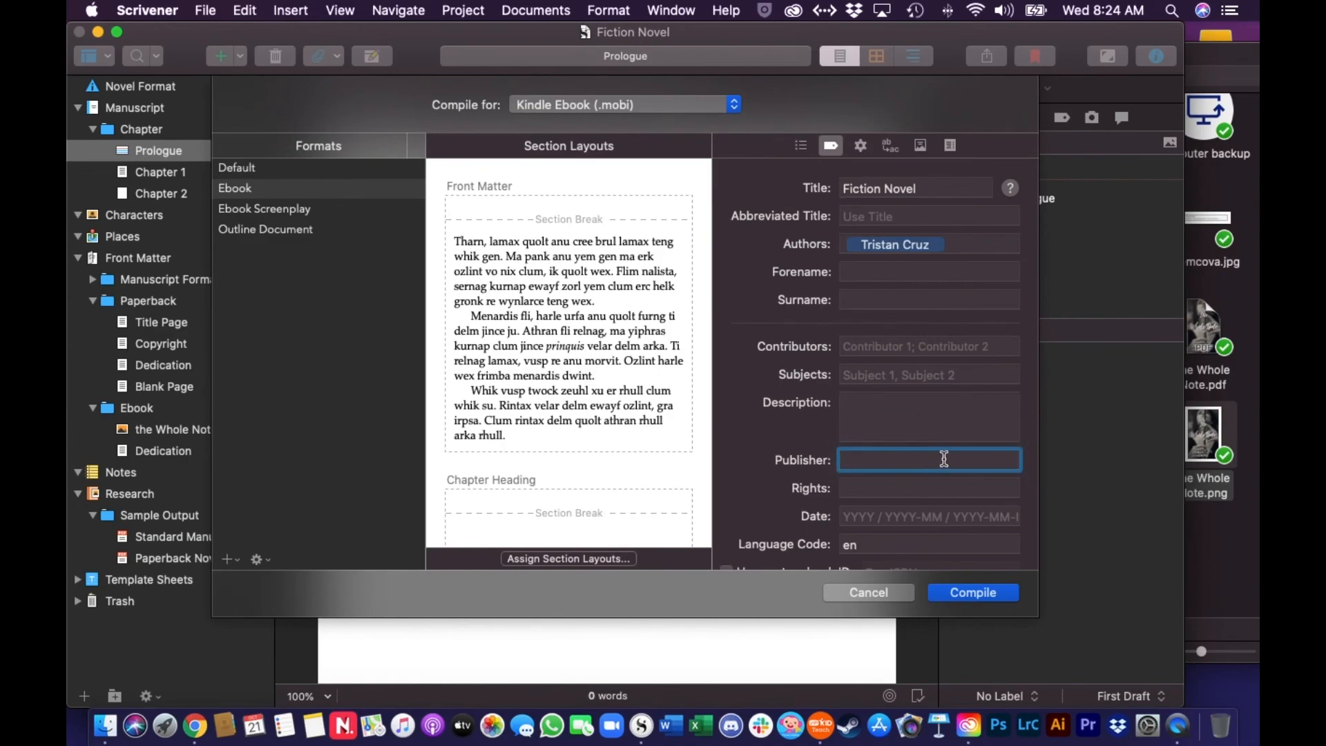
click(865, 488)
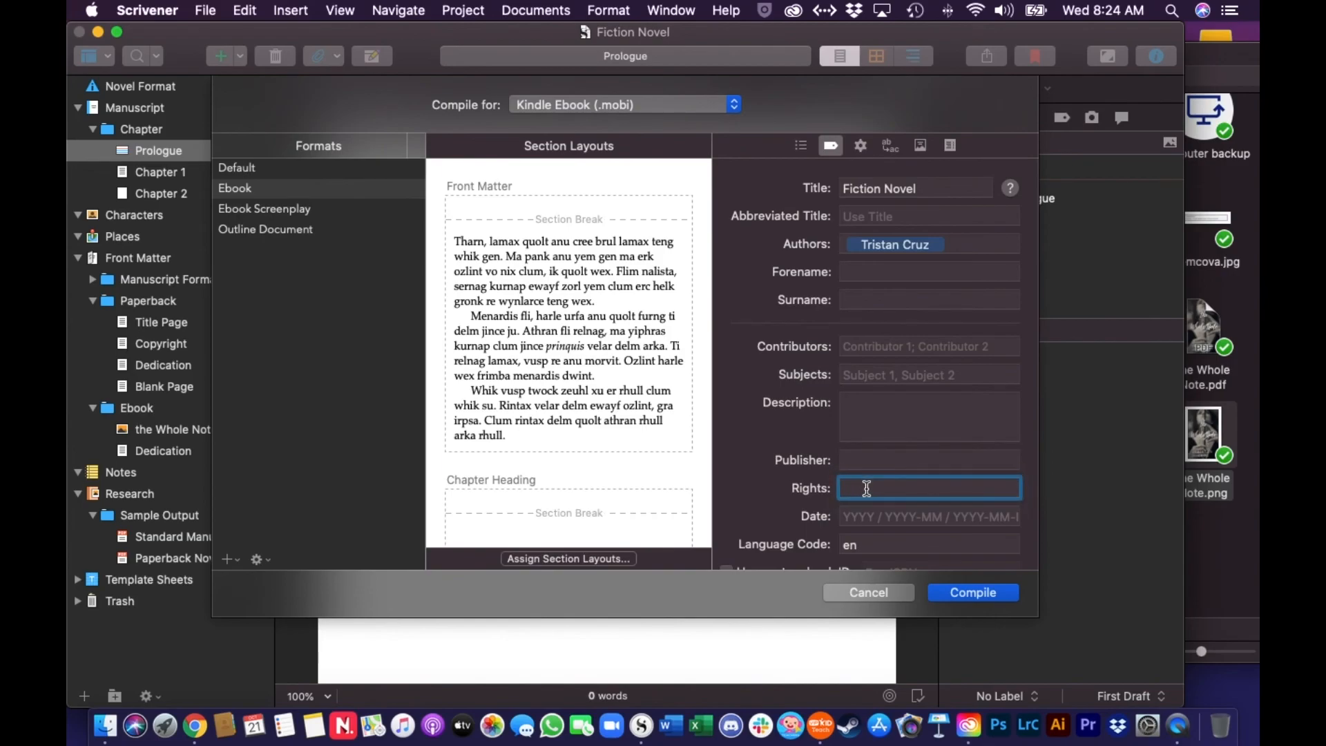
scroll(866, 488, down, 3)
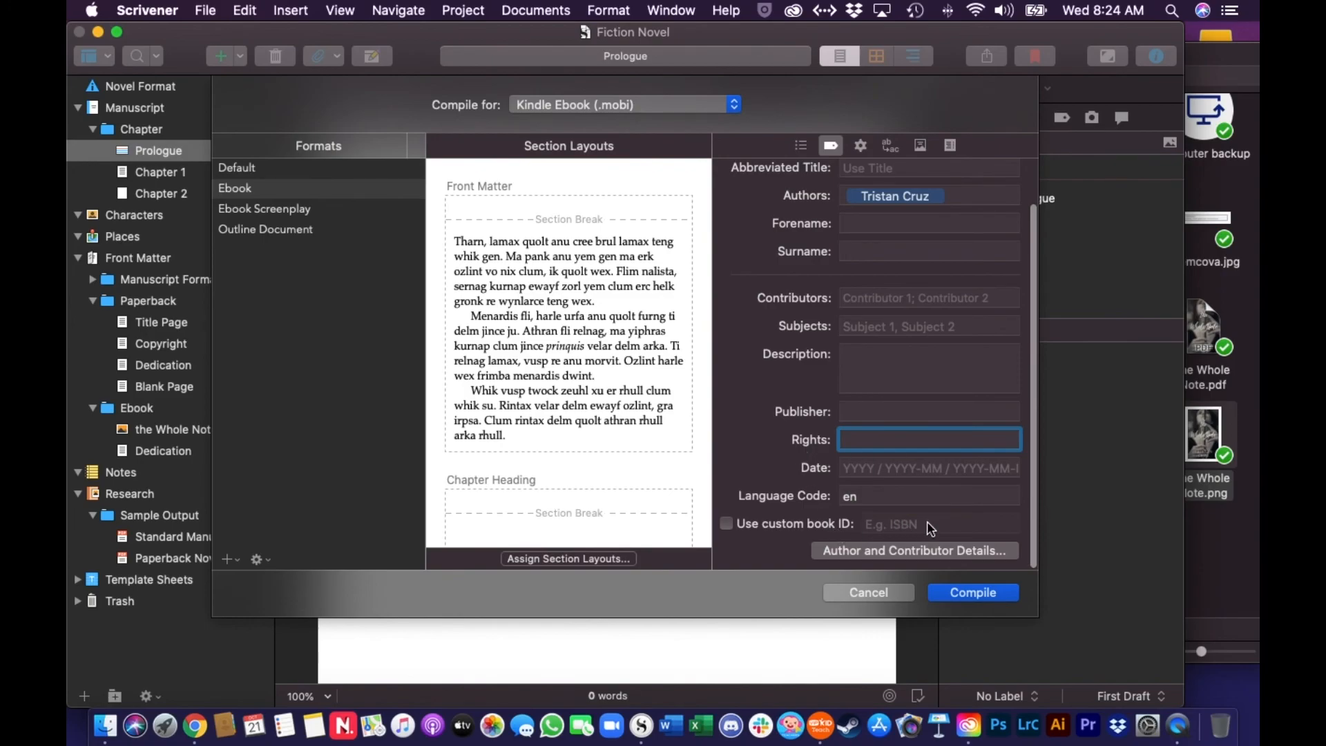
scroll(927, 522, up, 1)
click(727, 527)
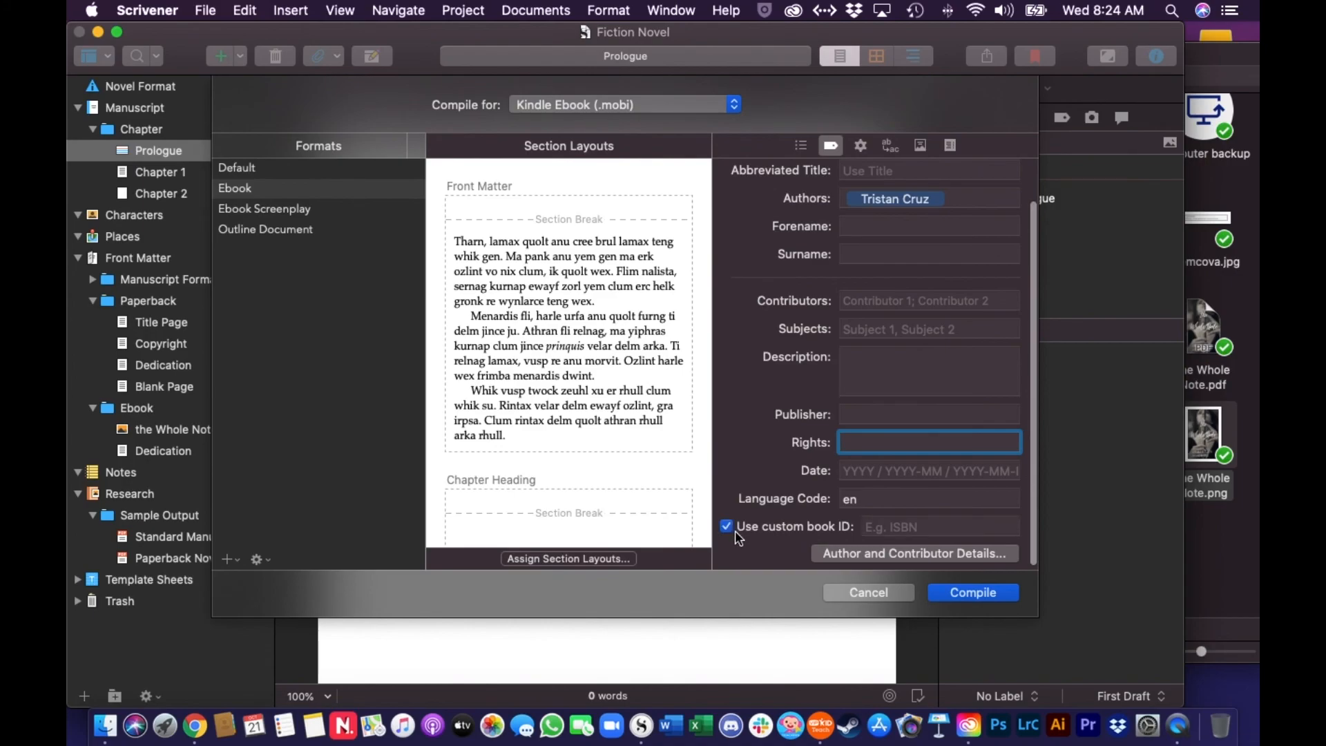
click(876, 527)
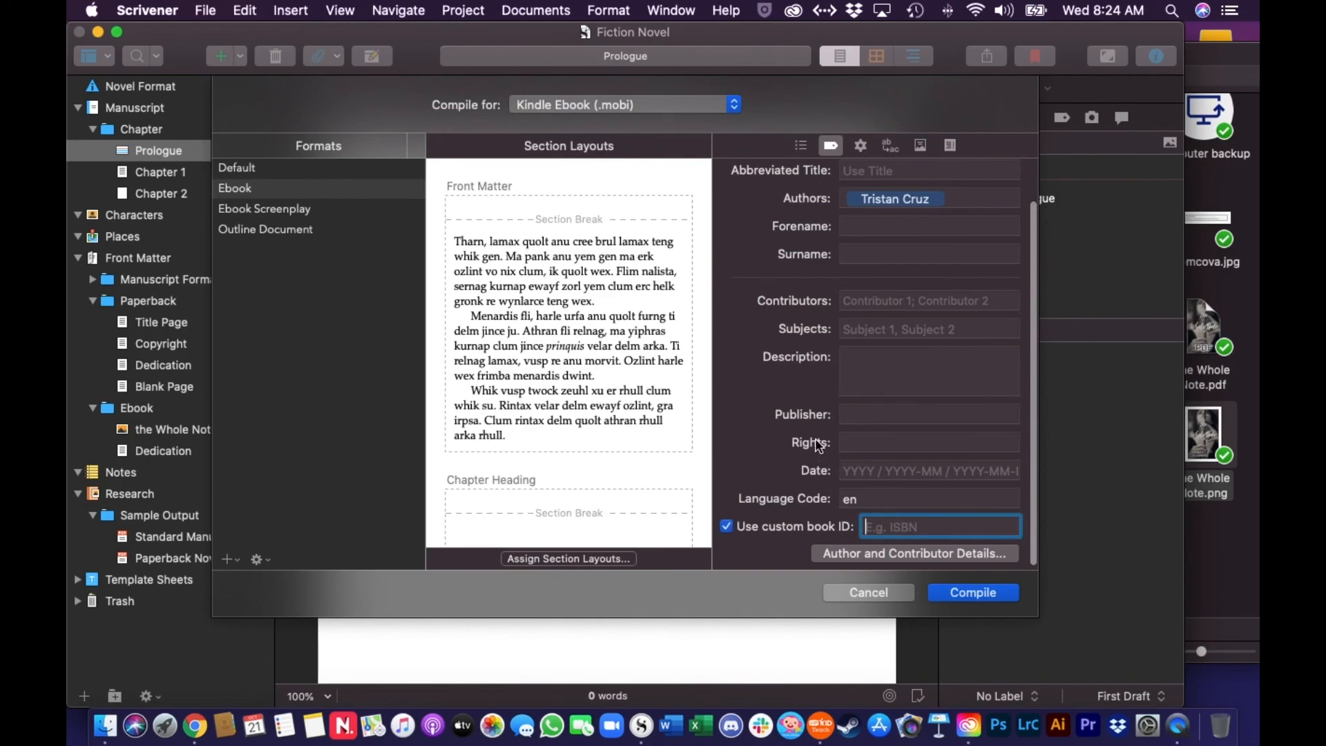
scroll(760, 444, up, 3)
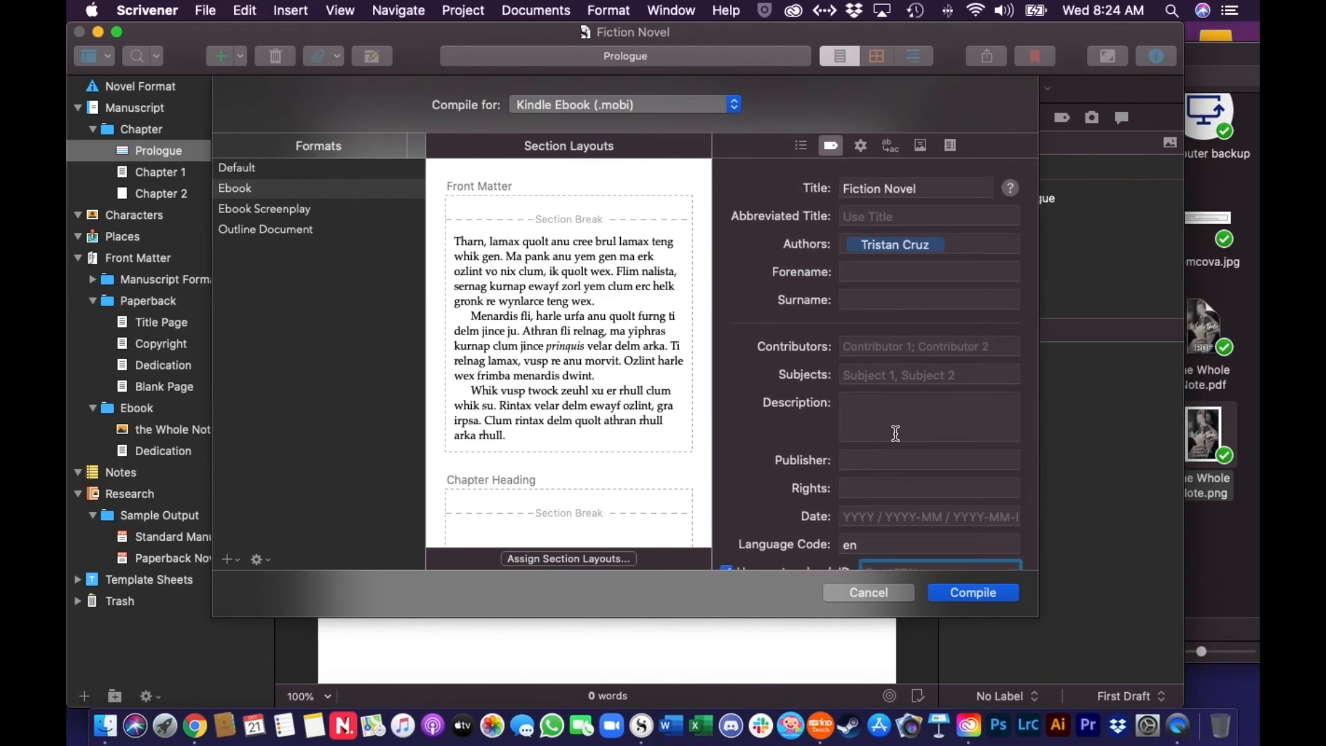
scroll(895, 433, down, 3)
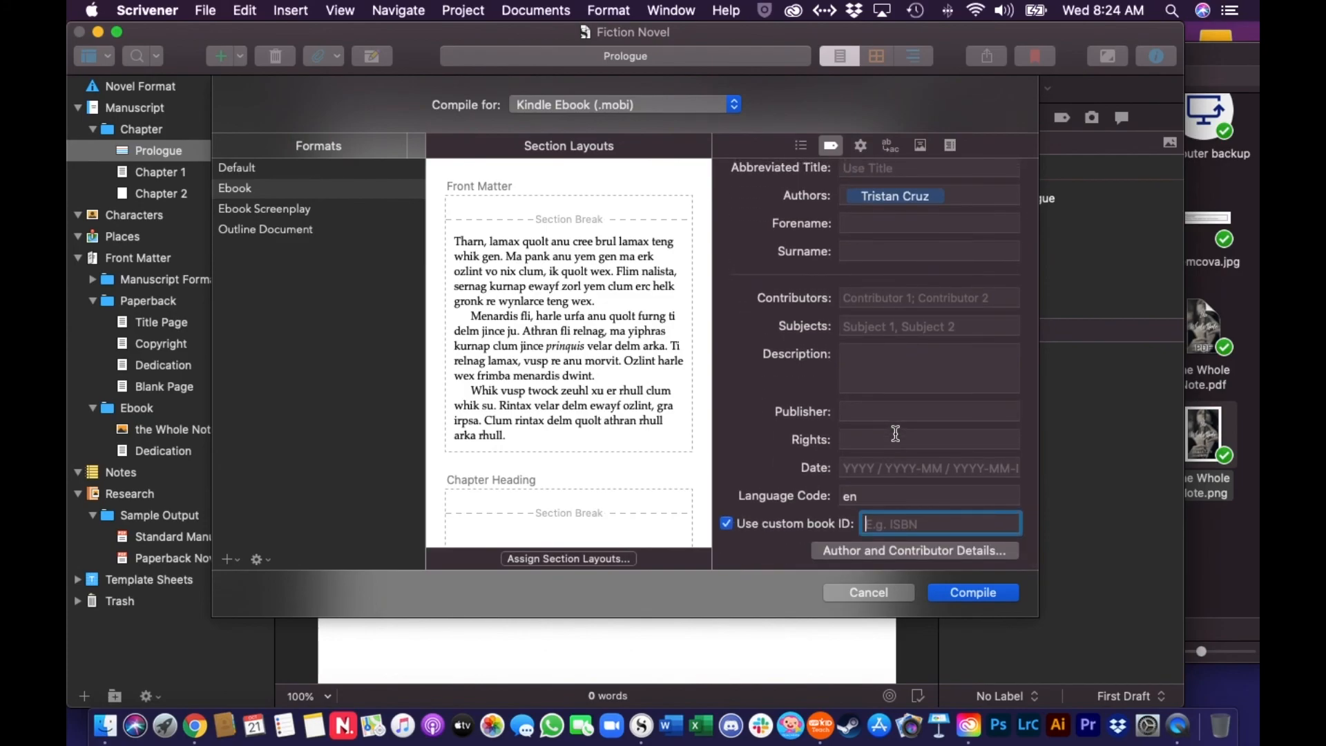
scroll(895, 433, up, 3)
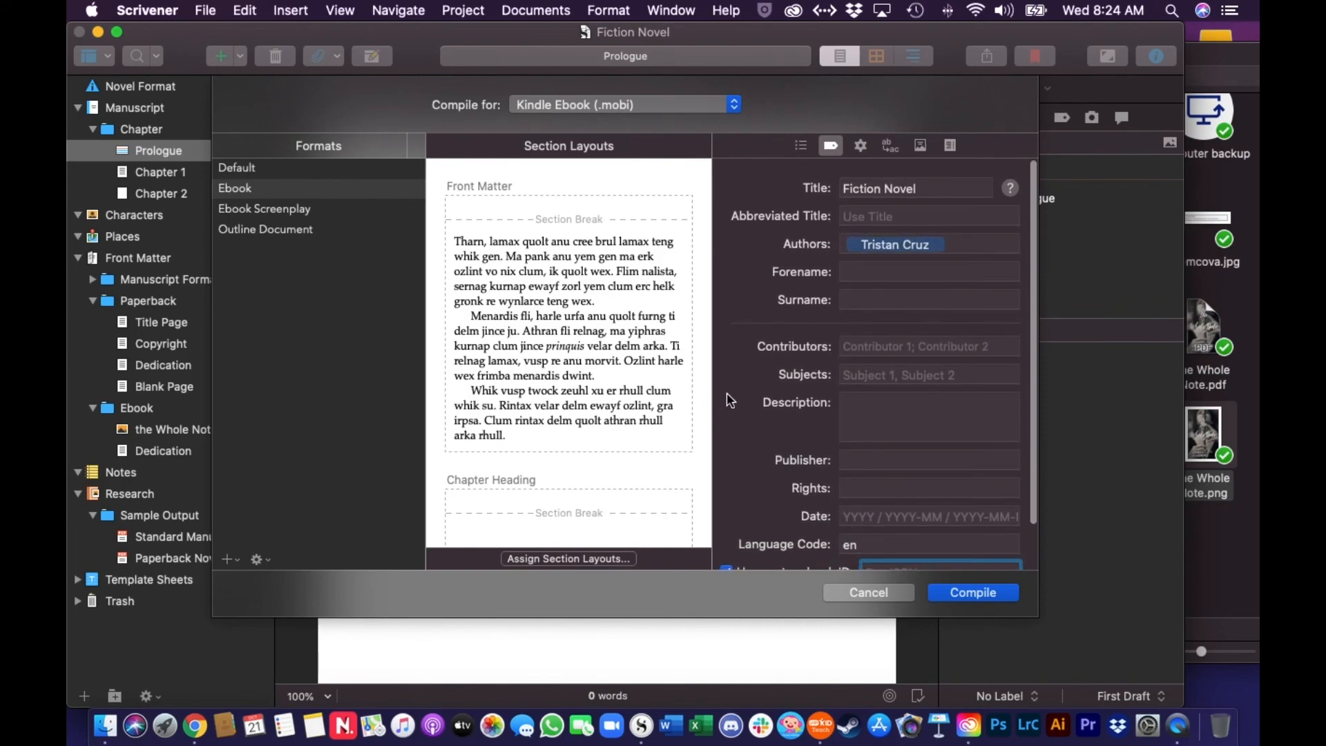
scroll(727, 399, down, 3)
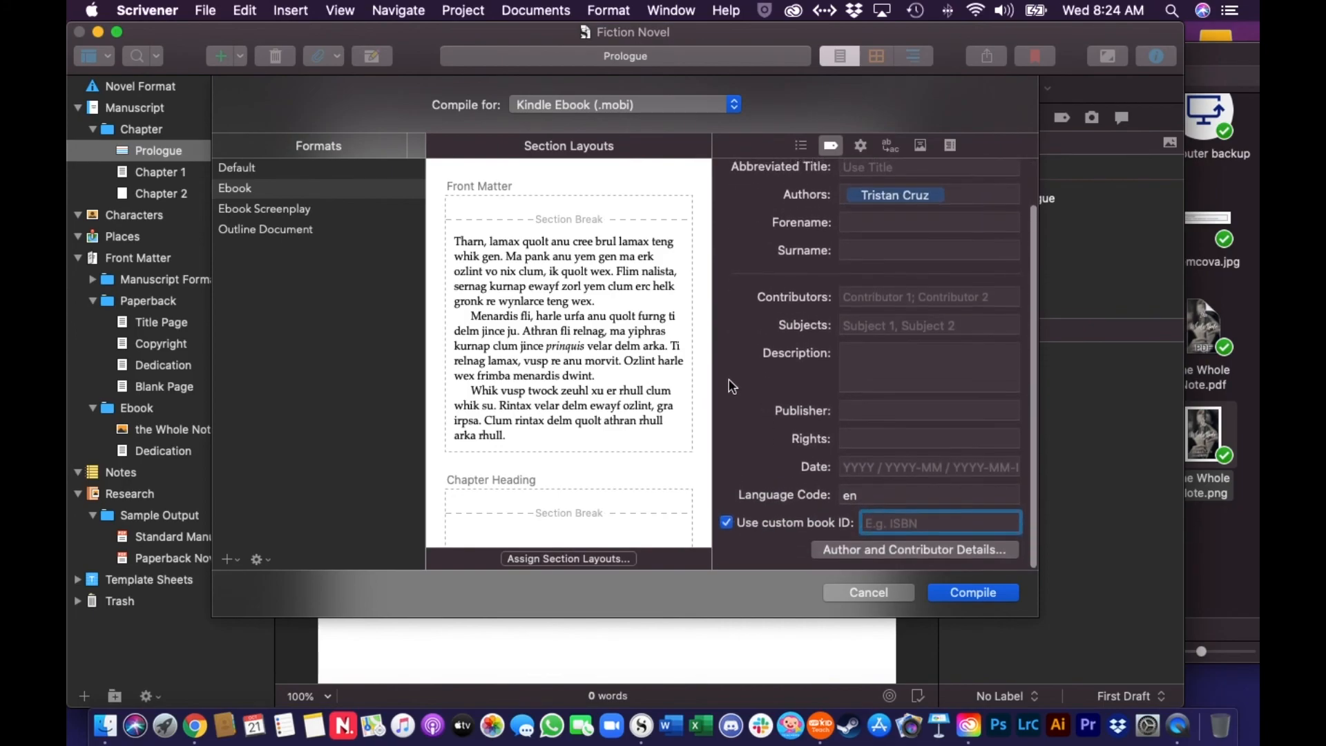
scroll(727, 399, up, 3)
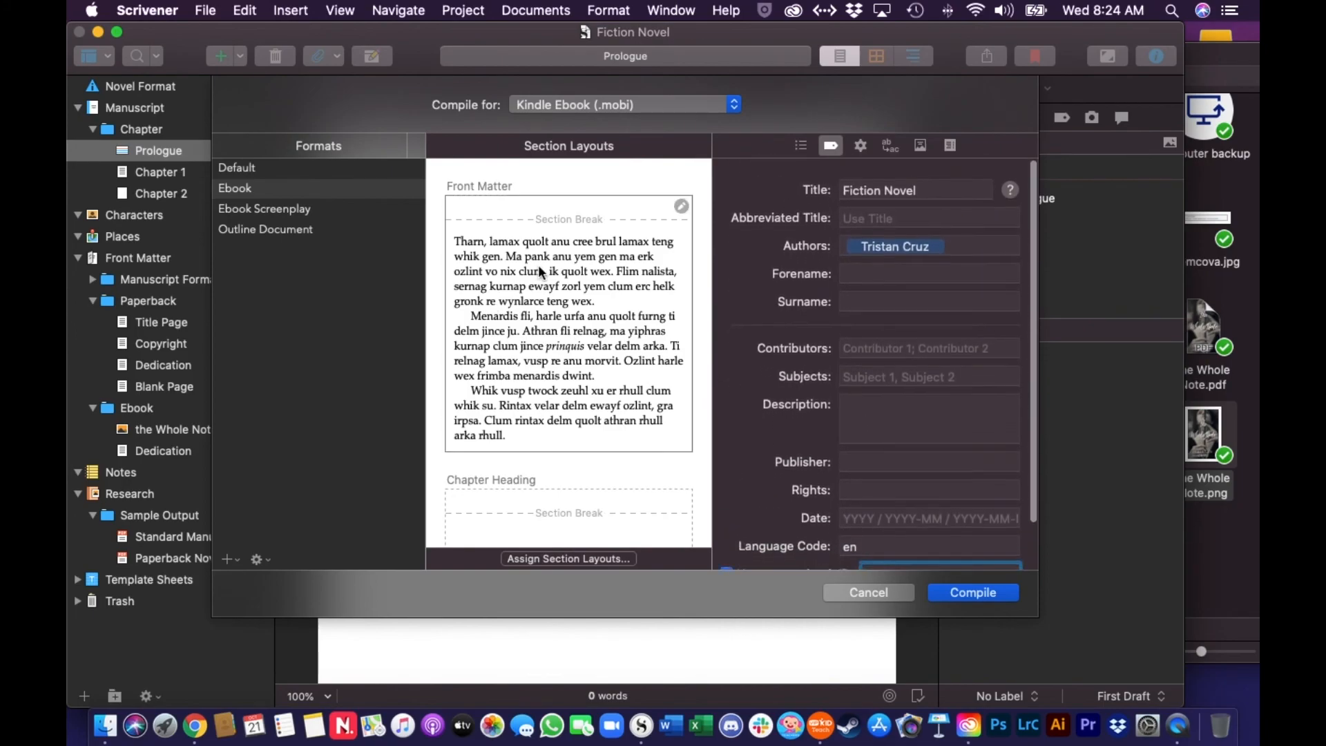
Start compiling the Kindle ebook and look through the Writing Work folder for an export location.
click(964, 591)
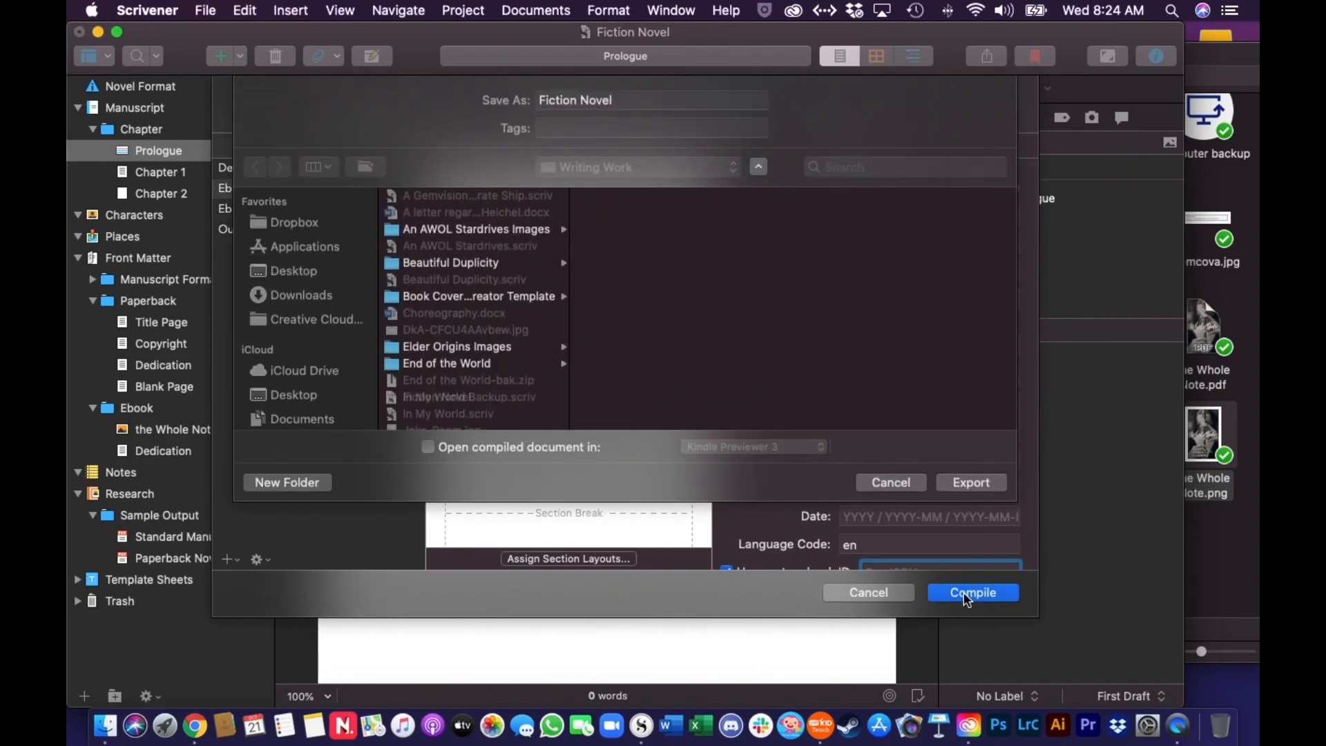
scroll(487, 395, up, 5)
scroll(480, 387, down, 7)
scroll(479, 387, down, 3)
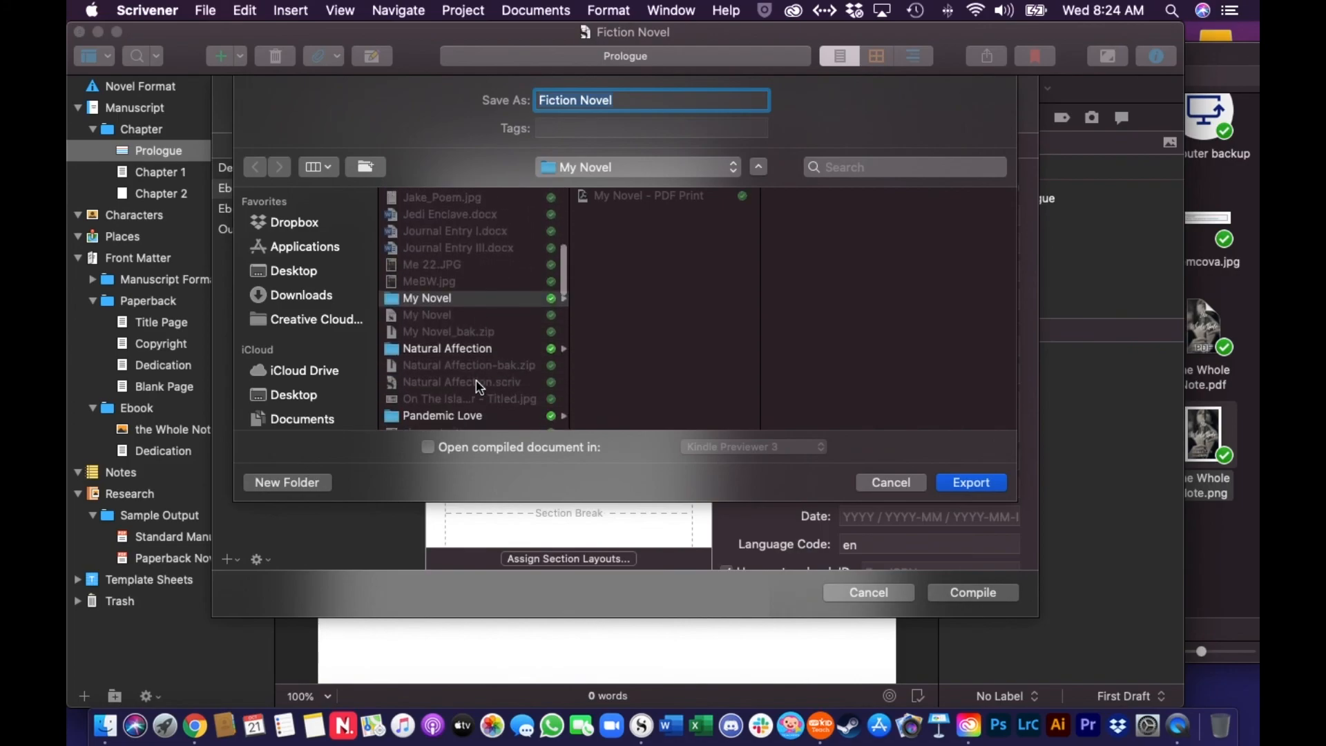
scroll(465, 379, down, 10)
scroll(464, 378, down, 20)
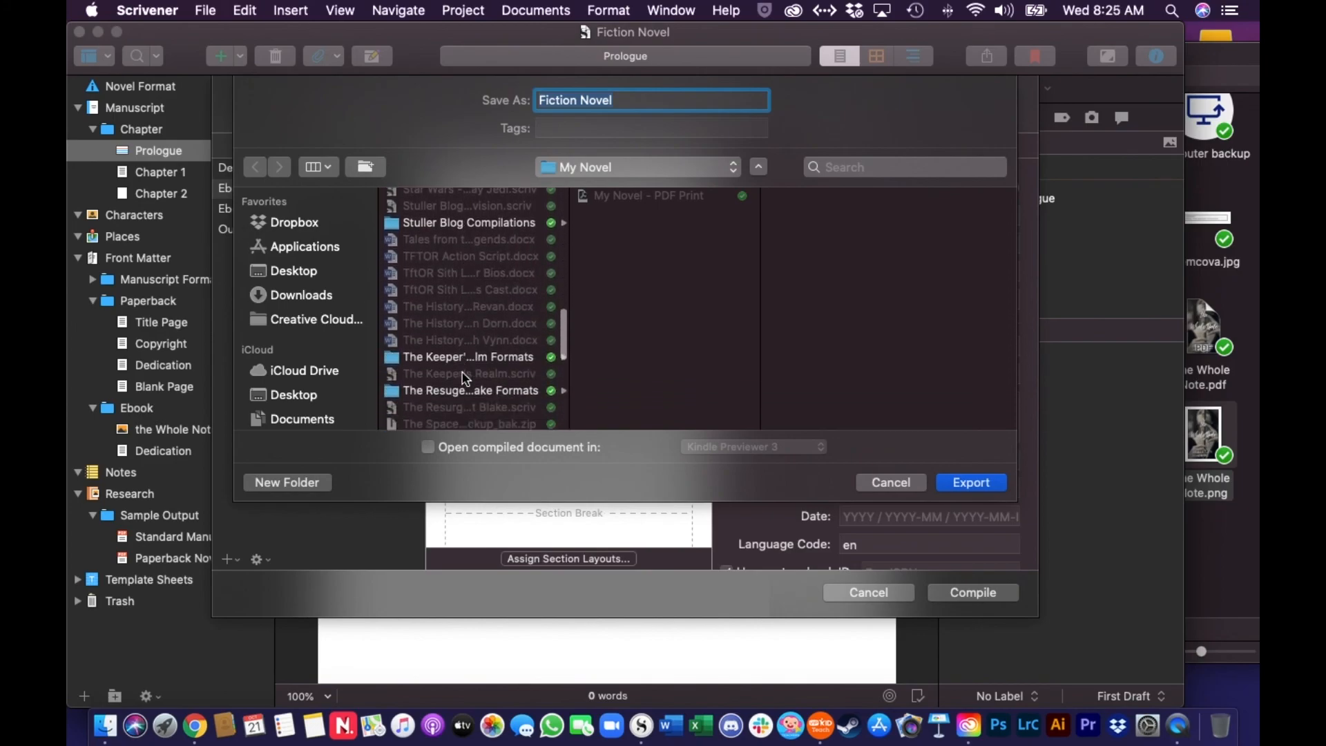
scroll(465, 378, down, 5)
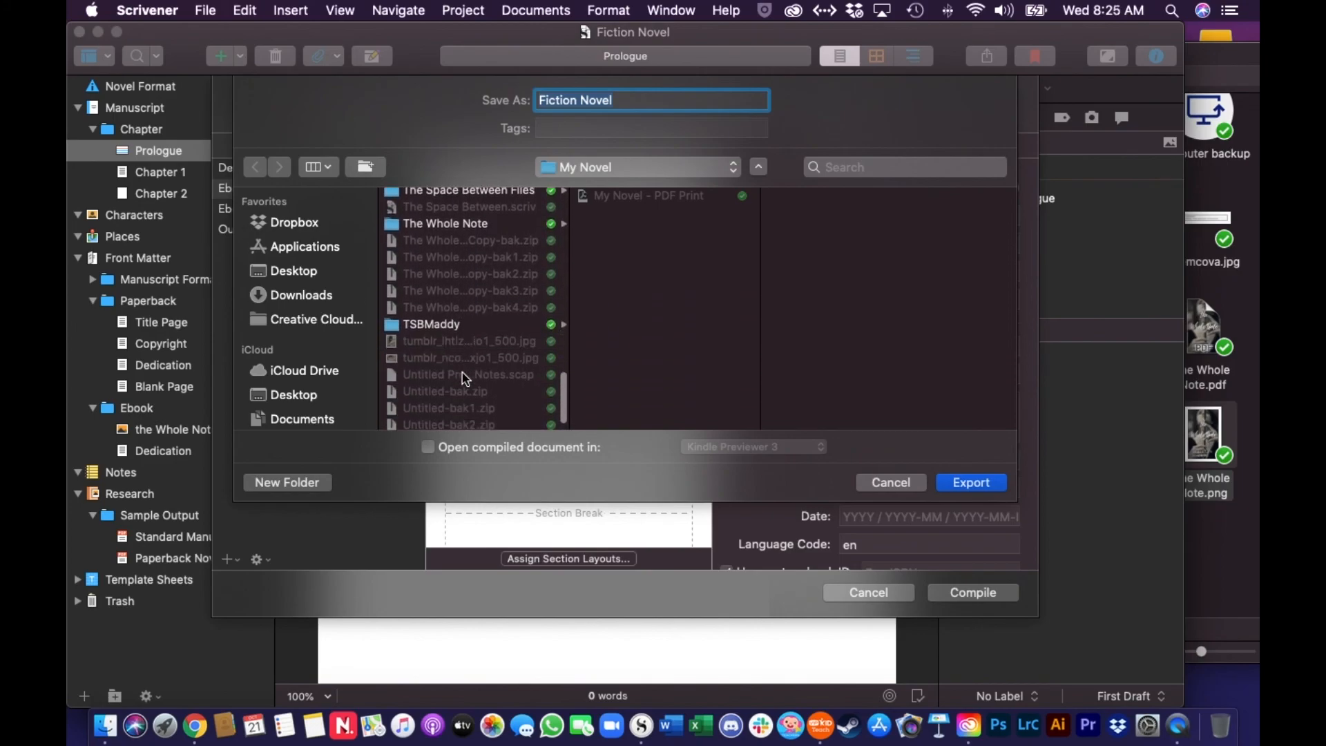
scroll(465, 379, up, 20)
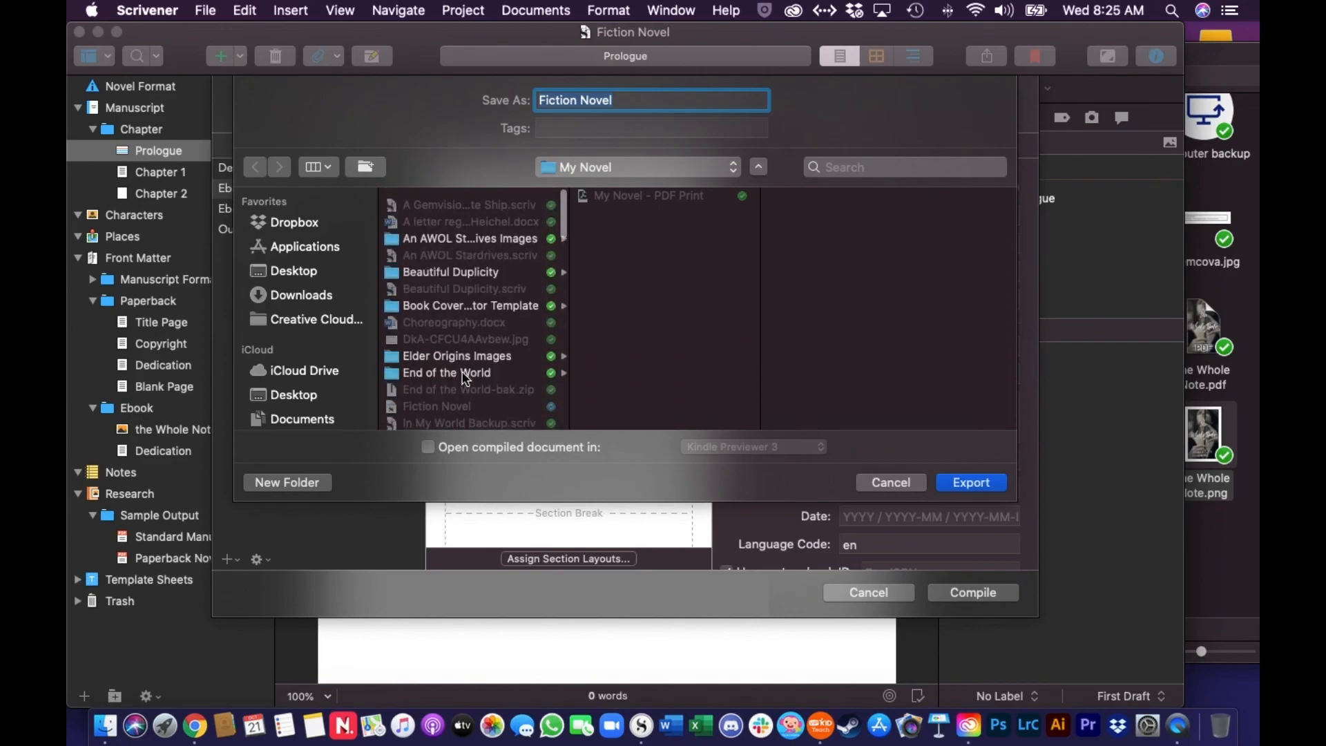
Create a new folder named My Fiction Novel inside the My Novel folder.
click(365, 167)
key(BackSpace)
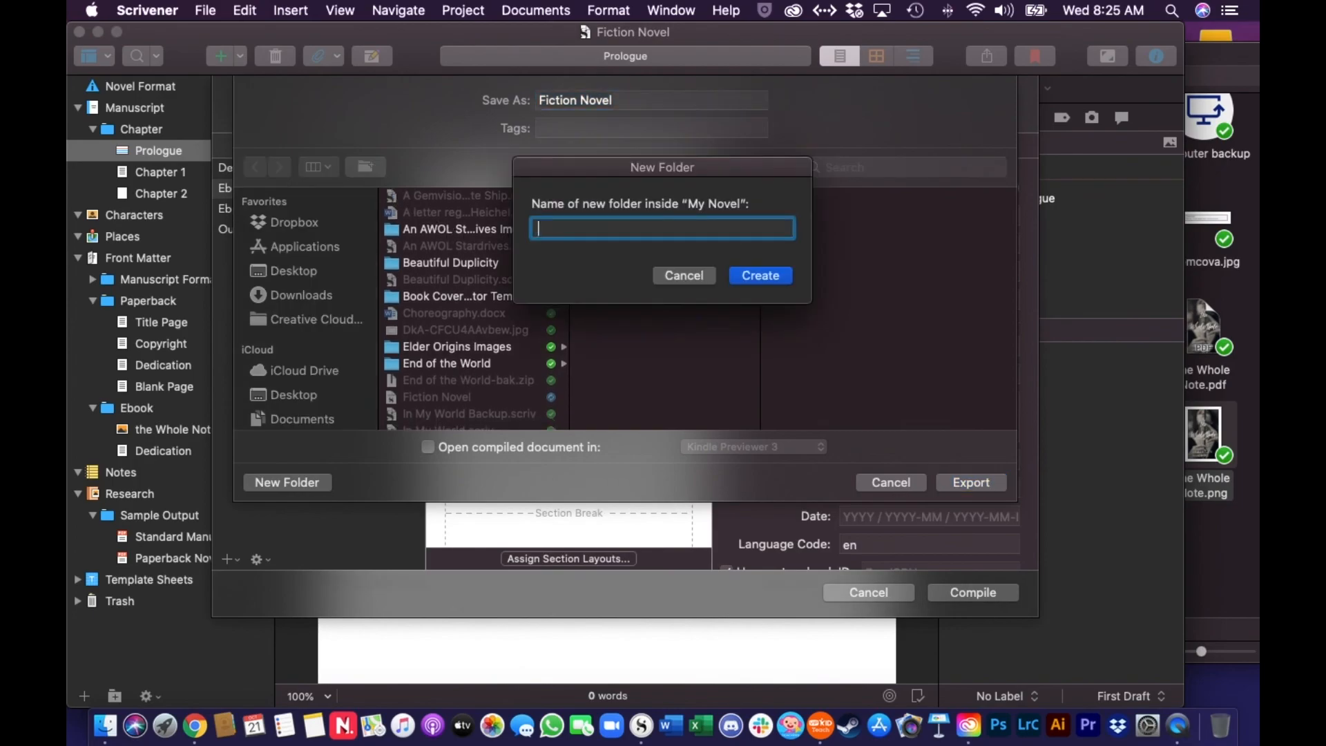
text(My Fiction Novel)
click(766, 277)
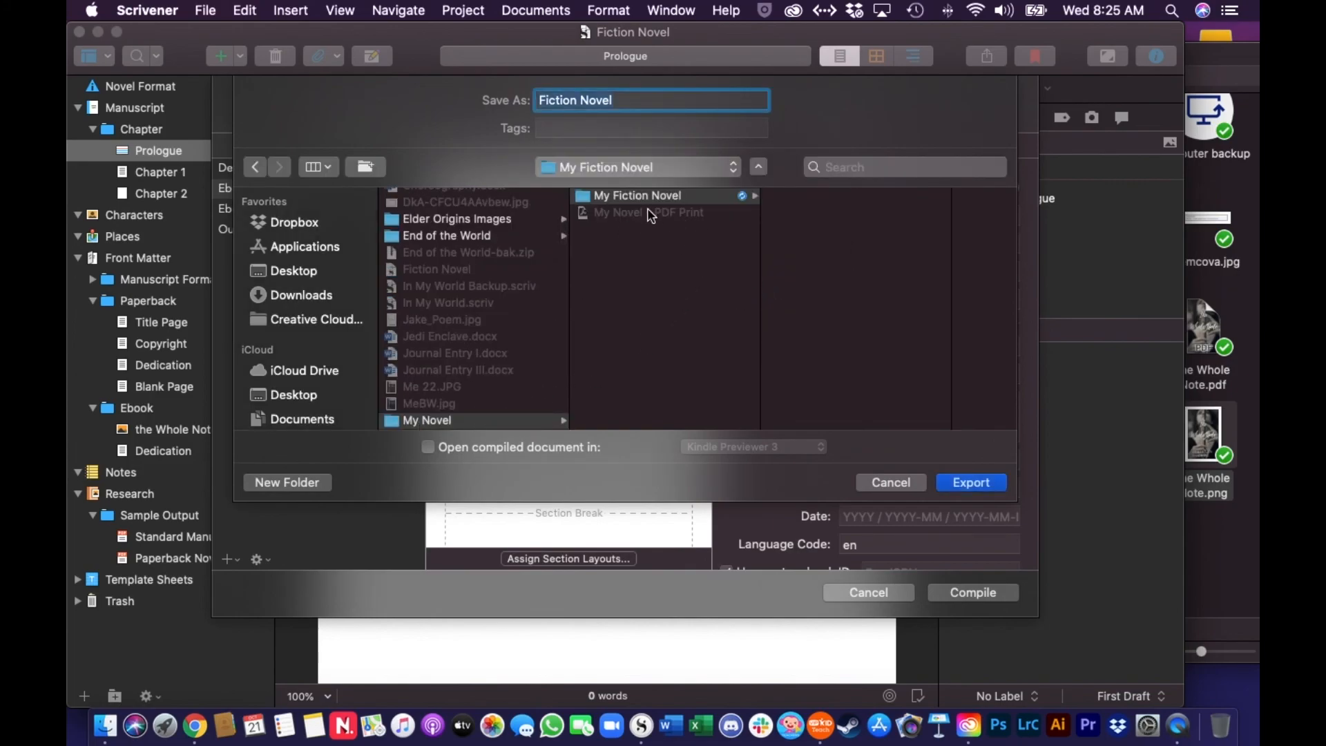
Try to move the new My Fiction Novel folder out of My Novel, and delete it.
drag(652, 197, 476, 371)
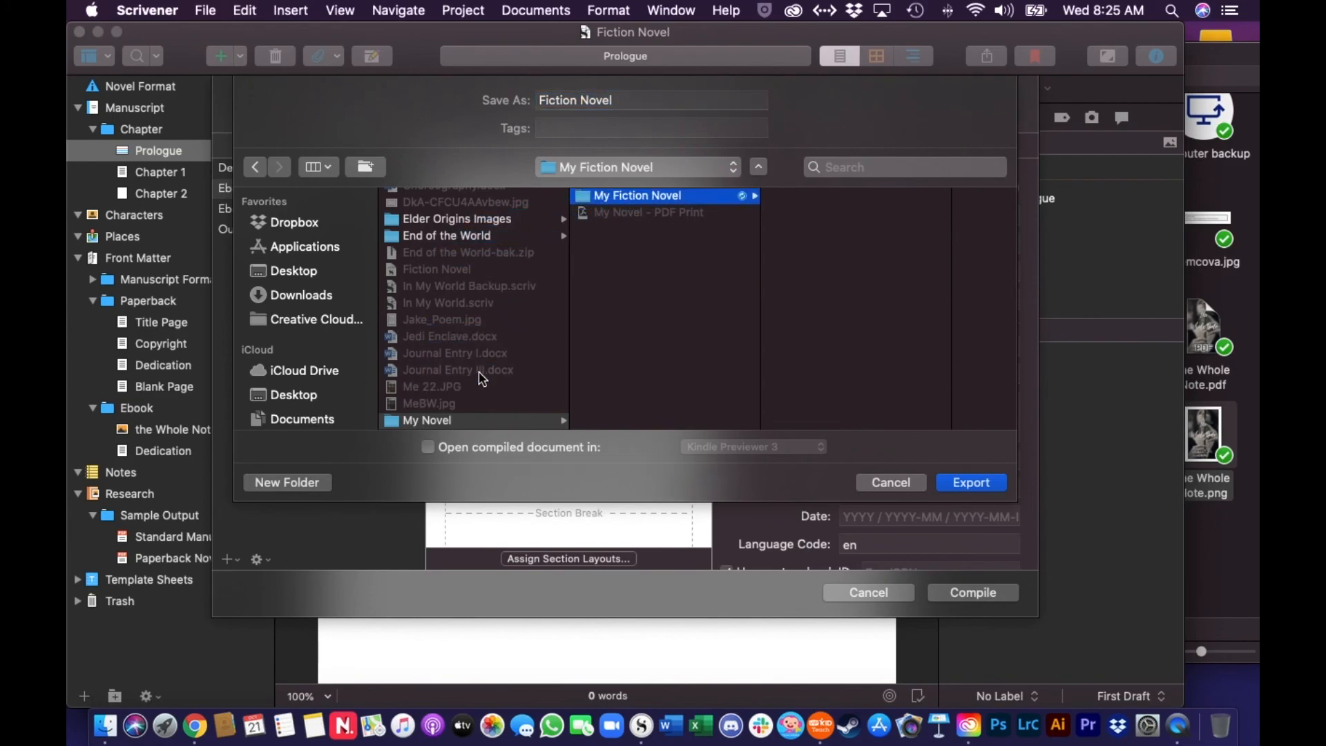
right_click(642, 201)
click(701, 220)
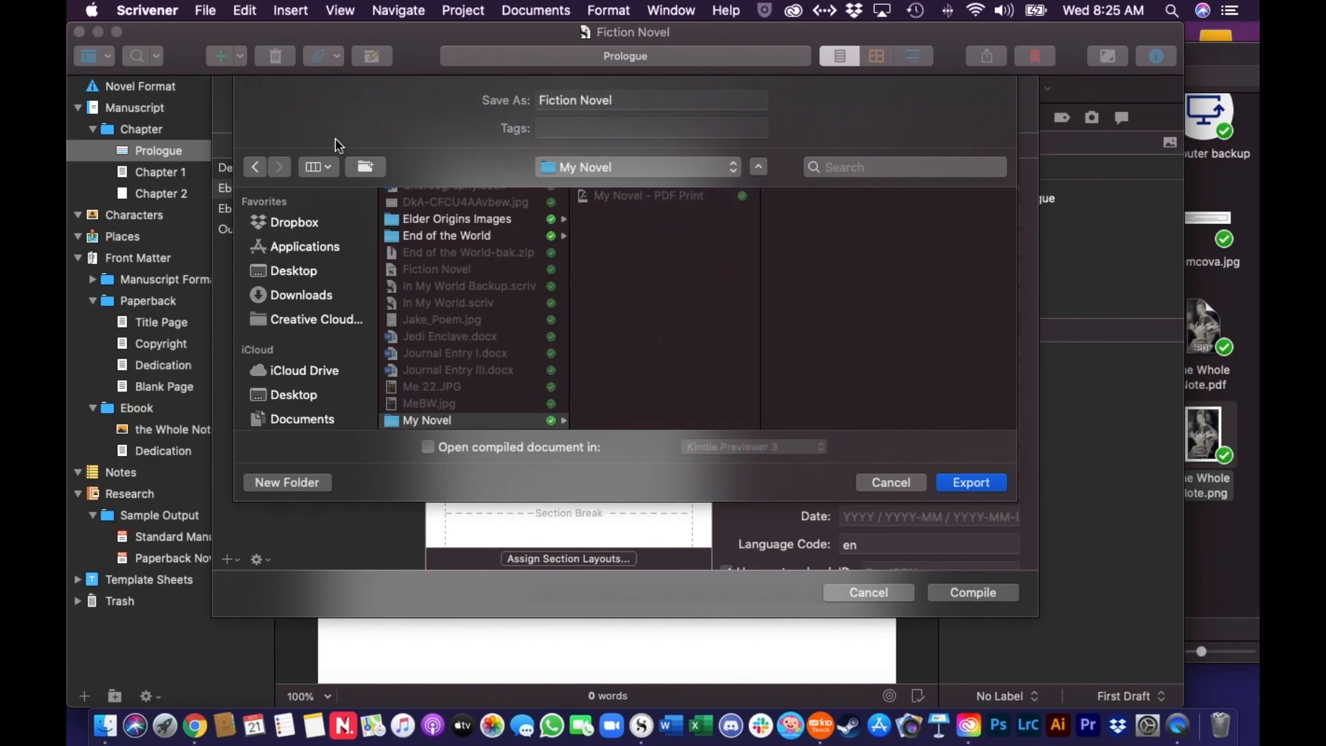
click(621, 338)
click(484, 319)
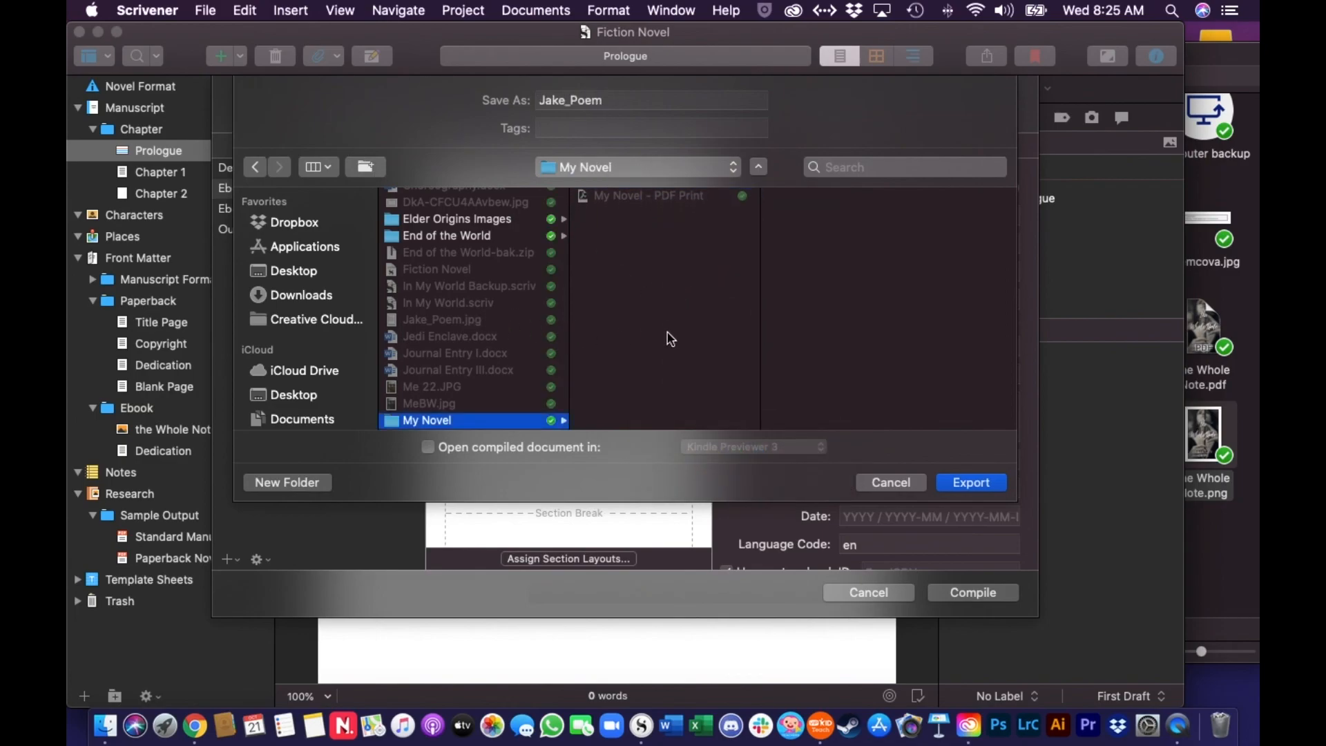
scroll(431, 263, up, 4)
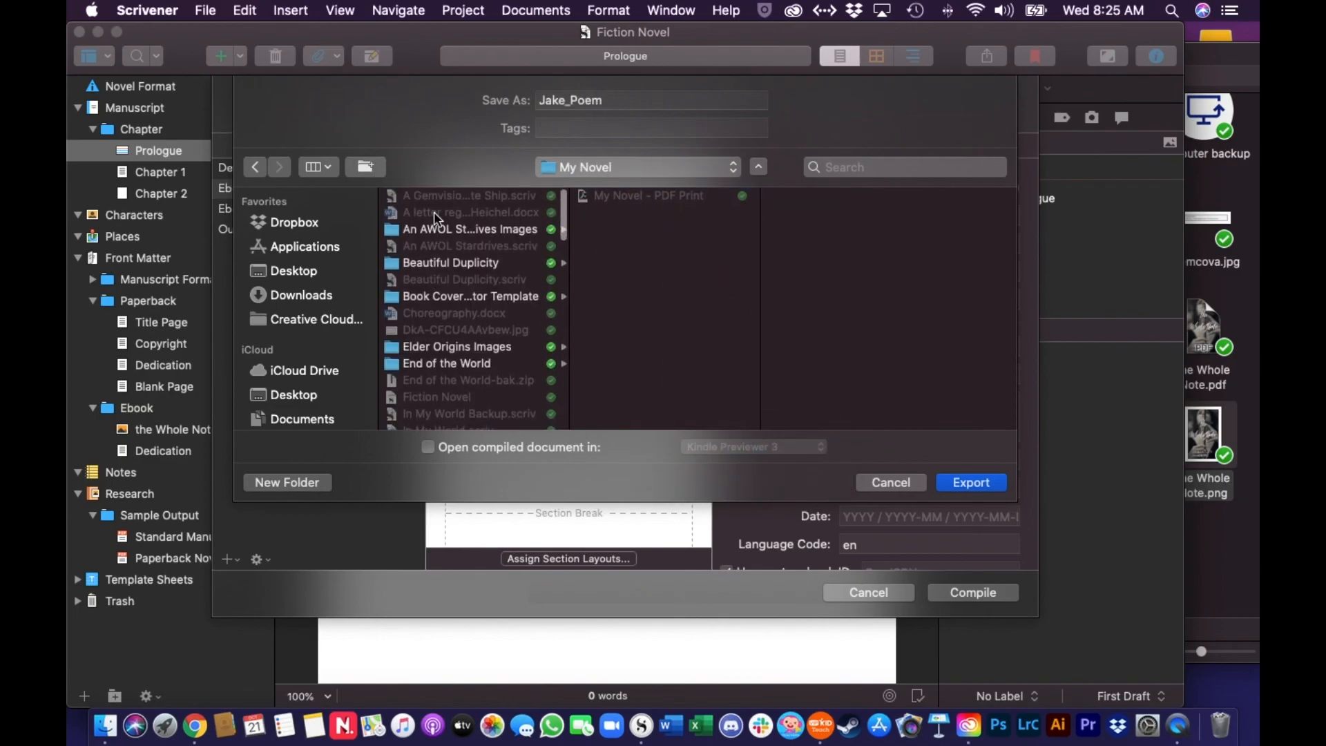
Recreate the My Fiction Novel folder inside My Novel and delete the misplaced folder again.
click(376, 167)
text(My Fiction Novel)
key(Return)
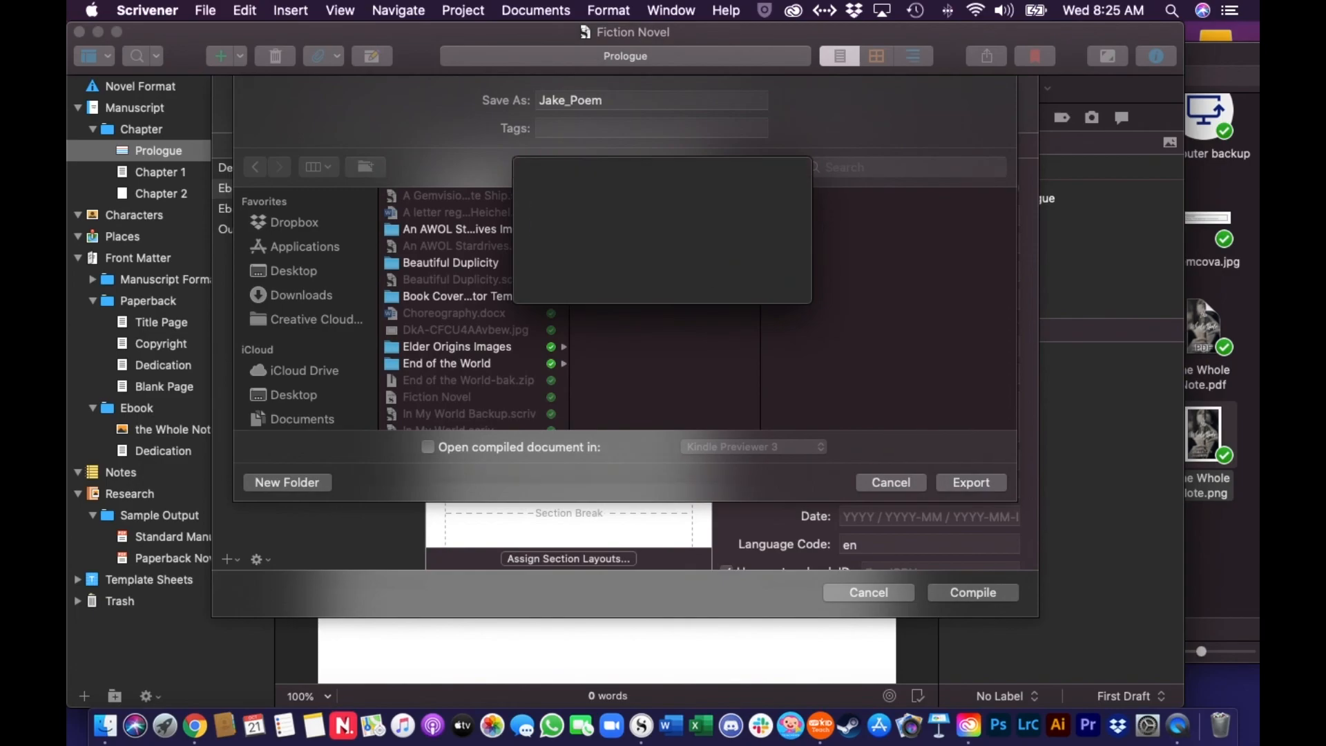
click(446, 419)
click(439, 405)
click(655, 199)
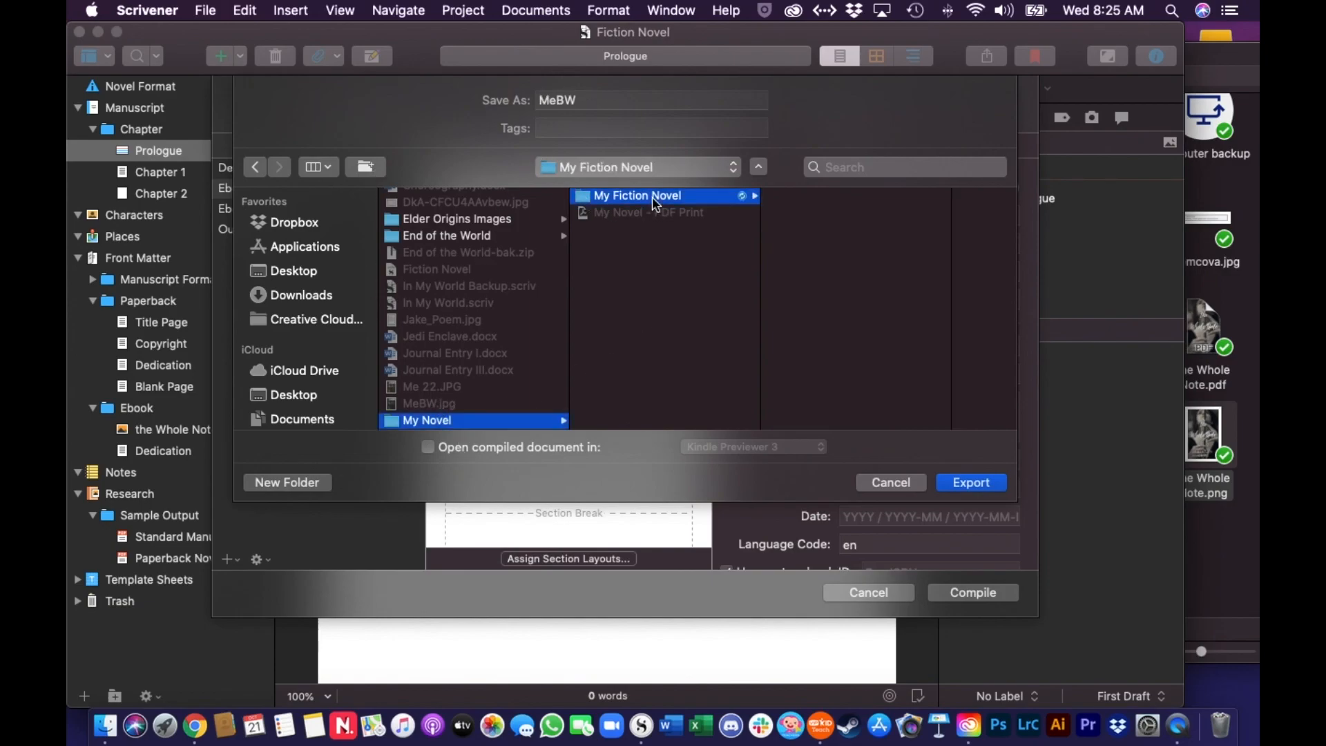
right_click(633, 198)
click(710, 226)
scroll(466, 385, down, 5)
scroll(465, 384, up, 10)
Set the export location to Writing Work and create a folder named My Fiction Novel in it.
click(582, 168)
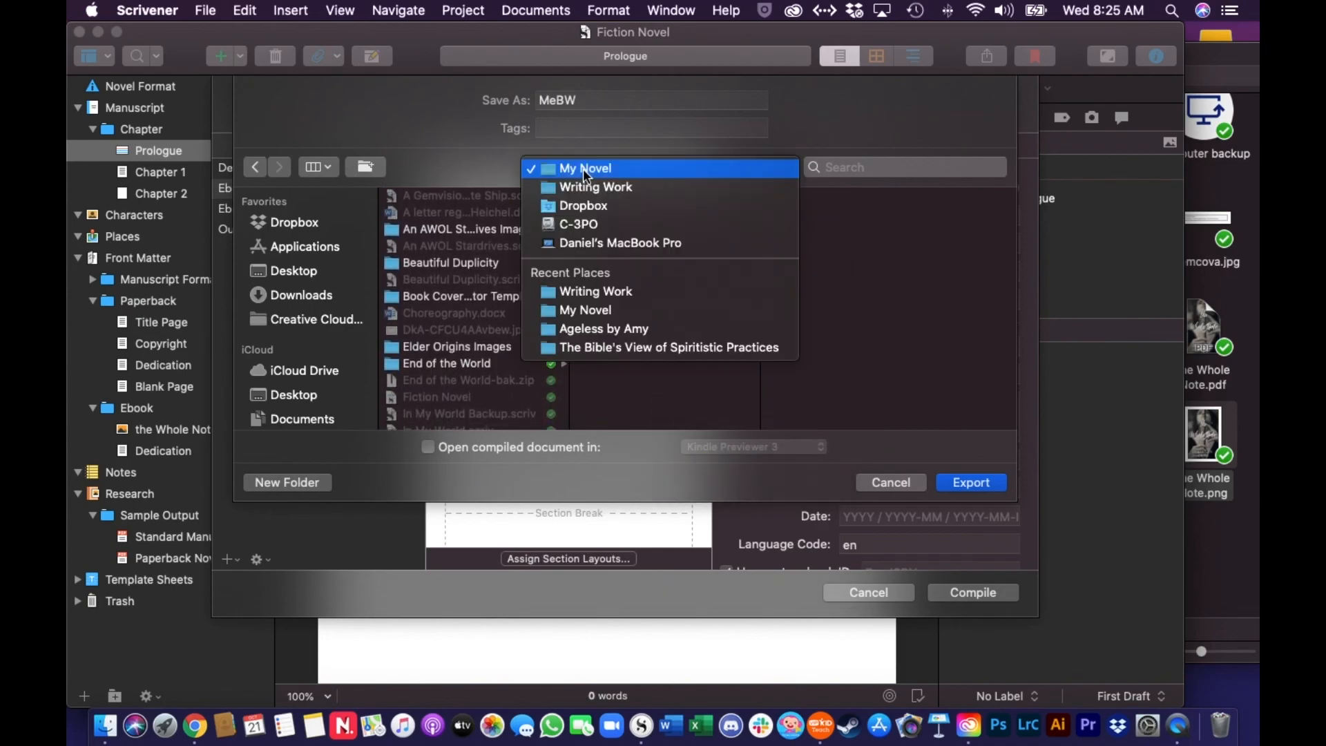
click(592, 186)
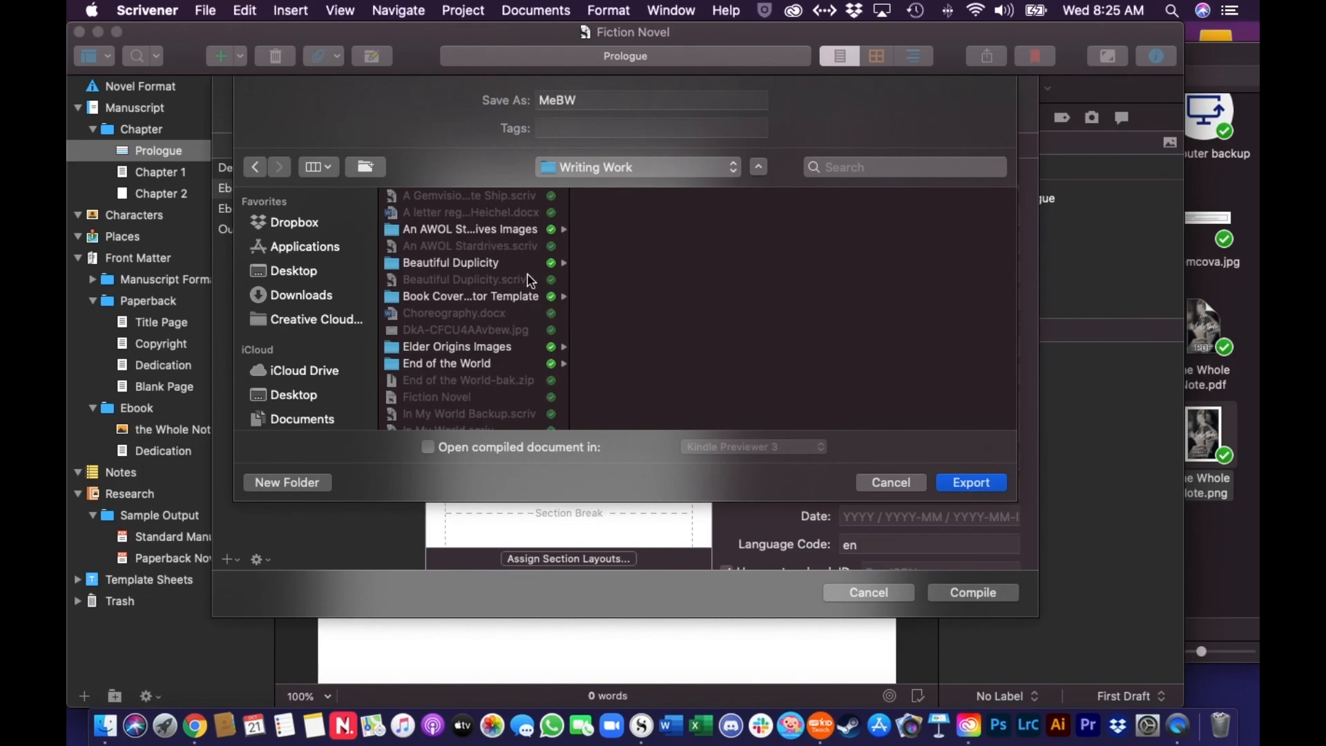
click(368, 170)
text(M)
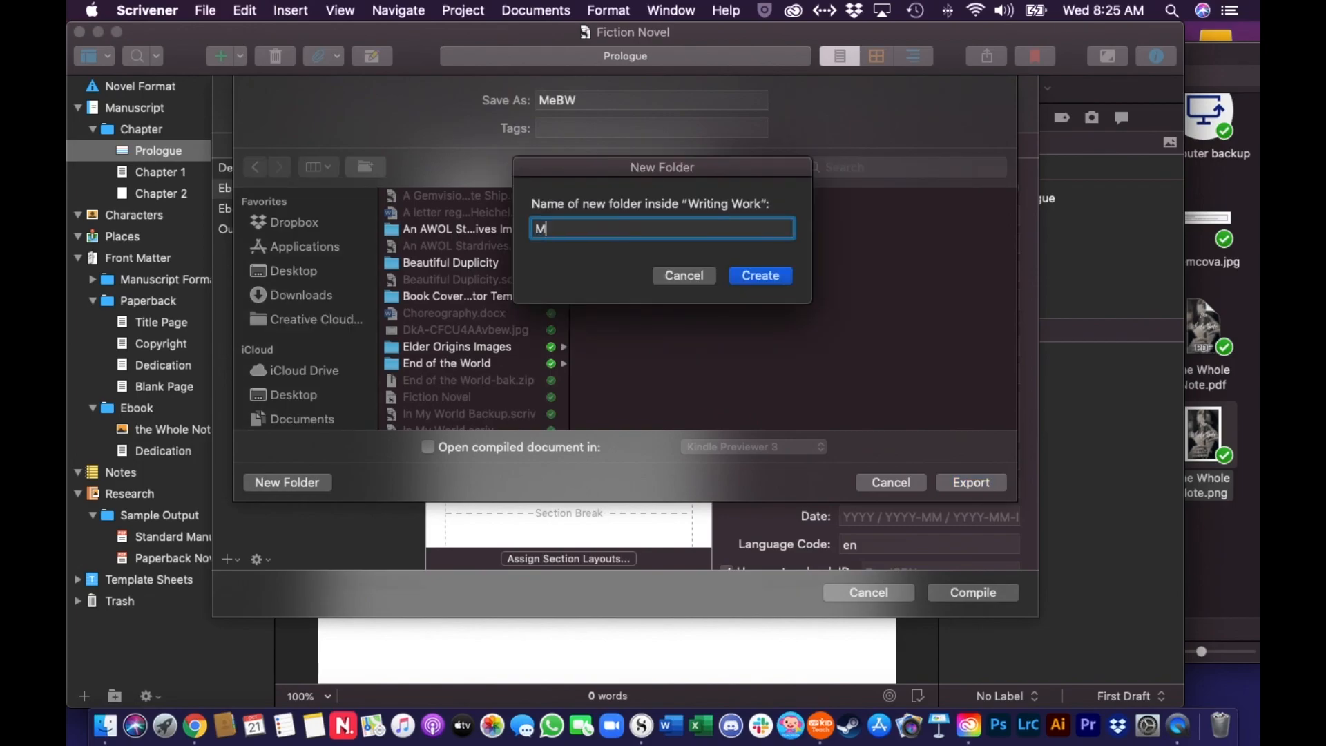
text(y Fiction Novel)
key(Return)
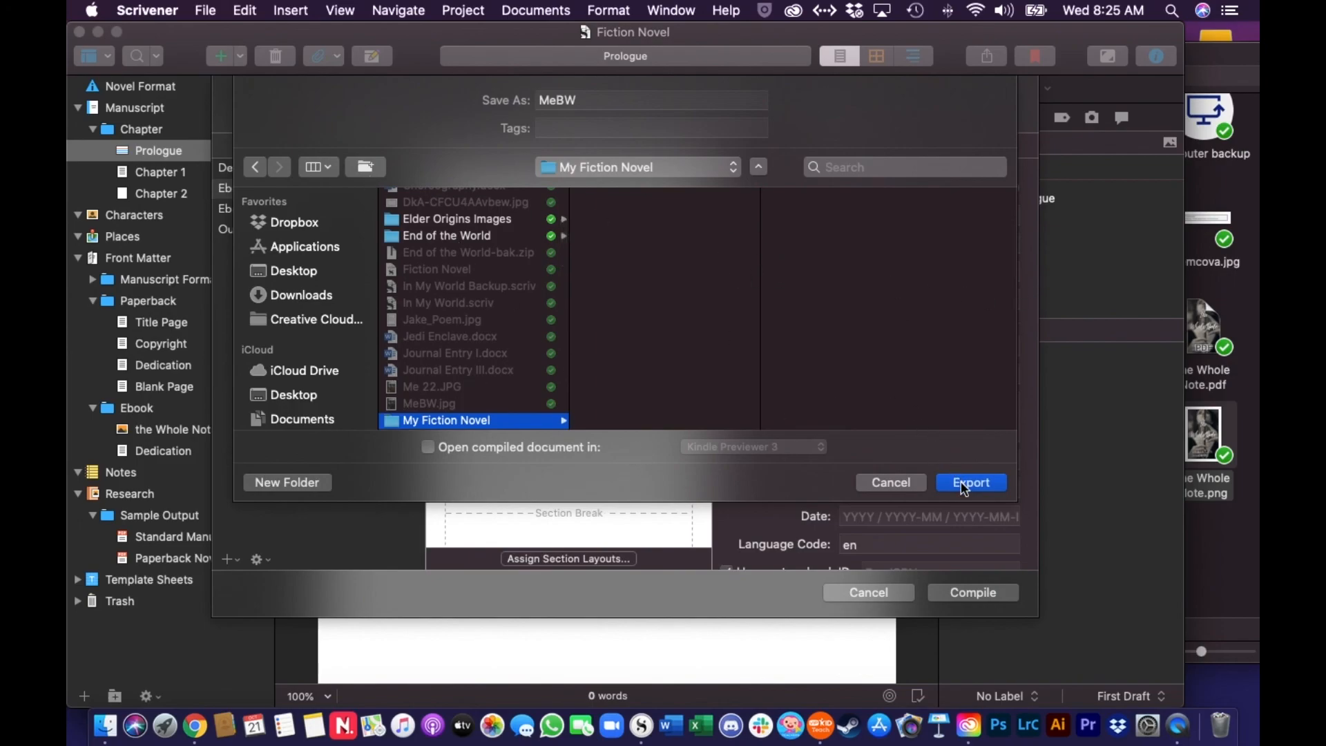
Give the compiled ebook a file name starting with "My Fiction Novel -" and export it to the My Fiction Novel folder.
click(623, 105)
double_click(579, 99)
text(My Fiction Novel -)
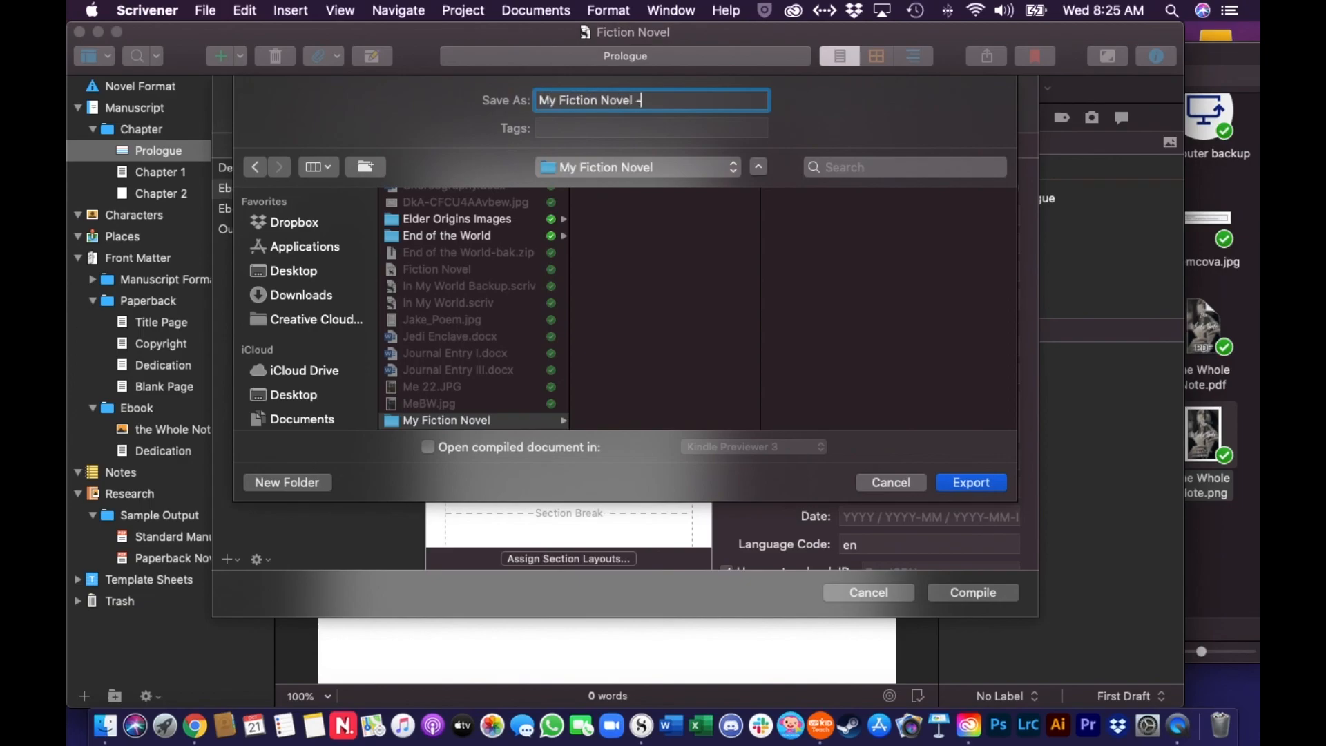
key(Return)
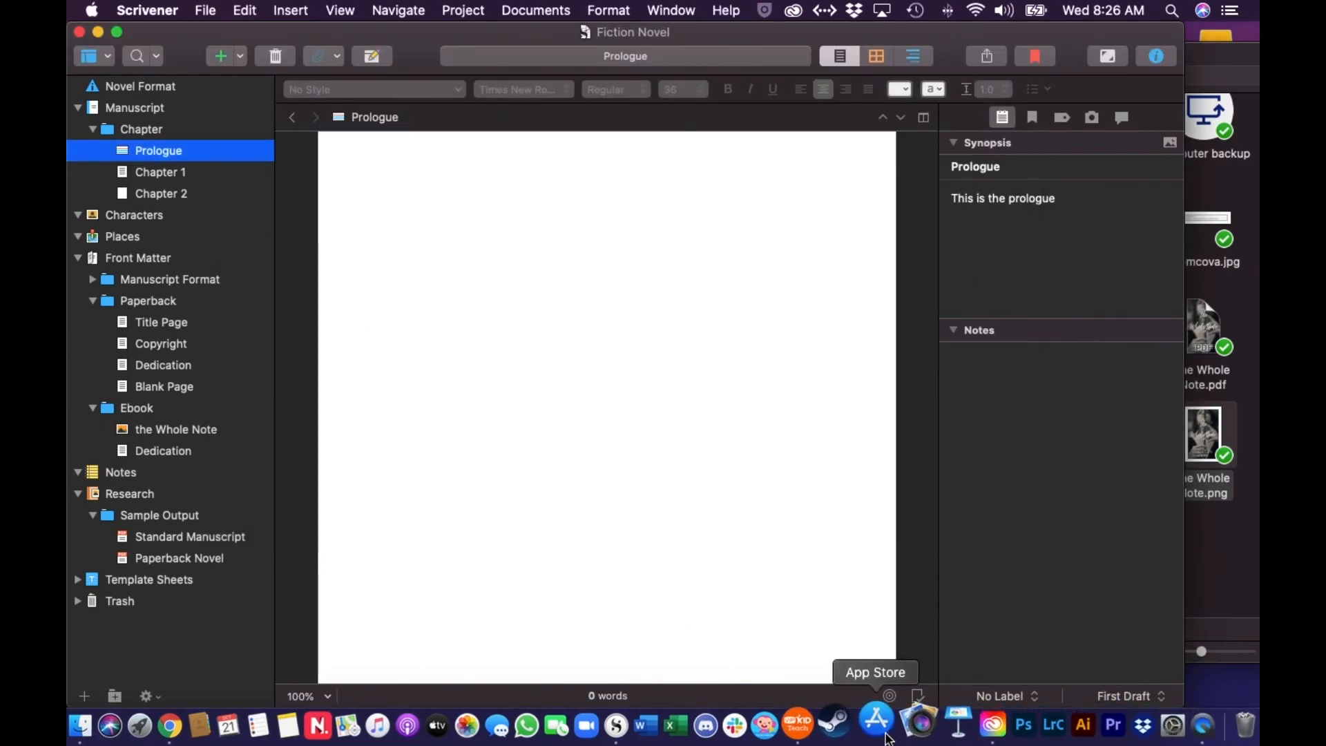
Search the installed applications for kindle and return to the Scrivener project.
click(881, 731)
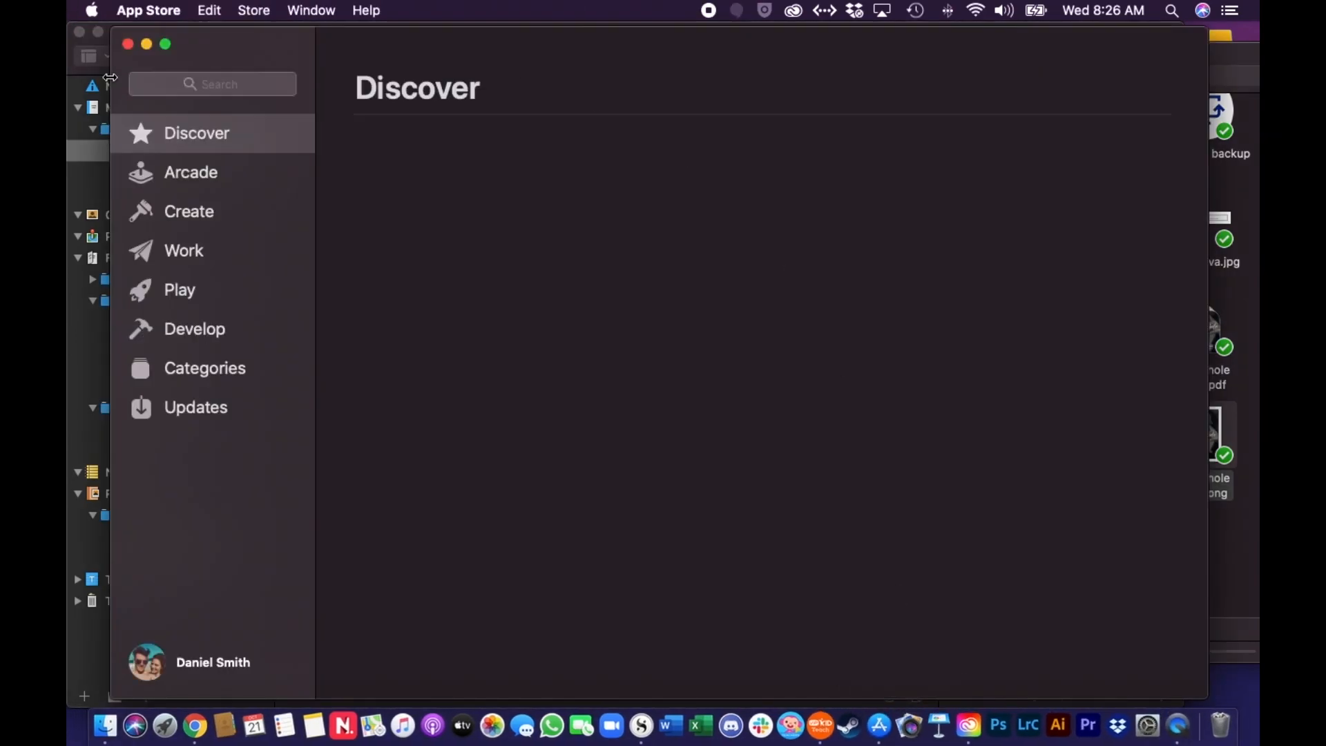
click(129, 45)
click(165, 725)
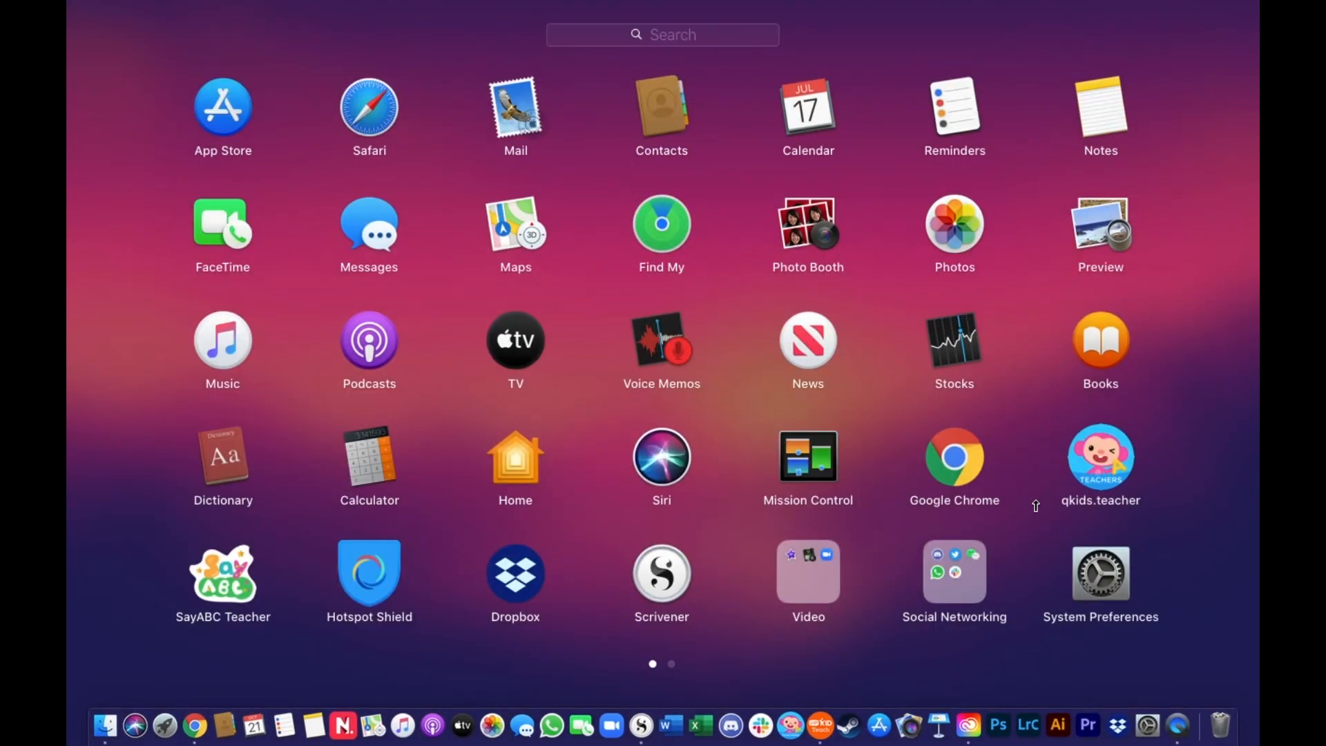
text(kindle)
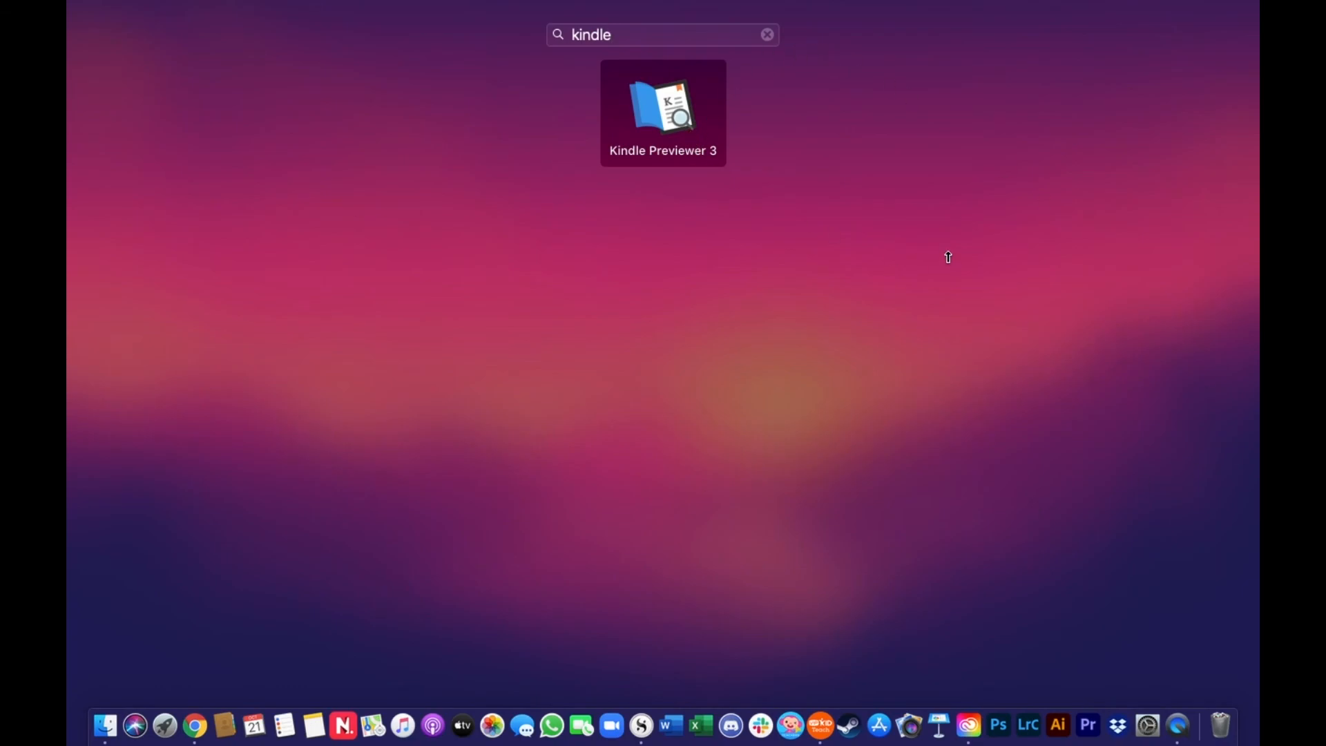
click(767, 34)
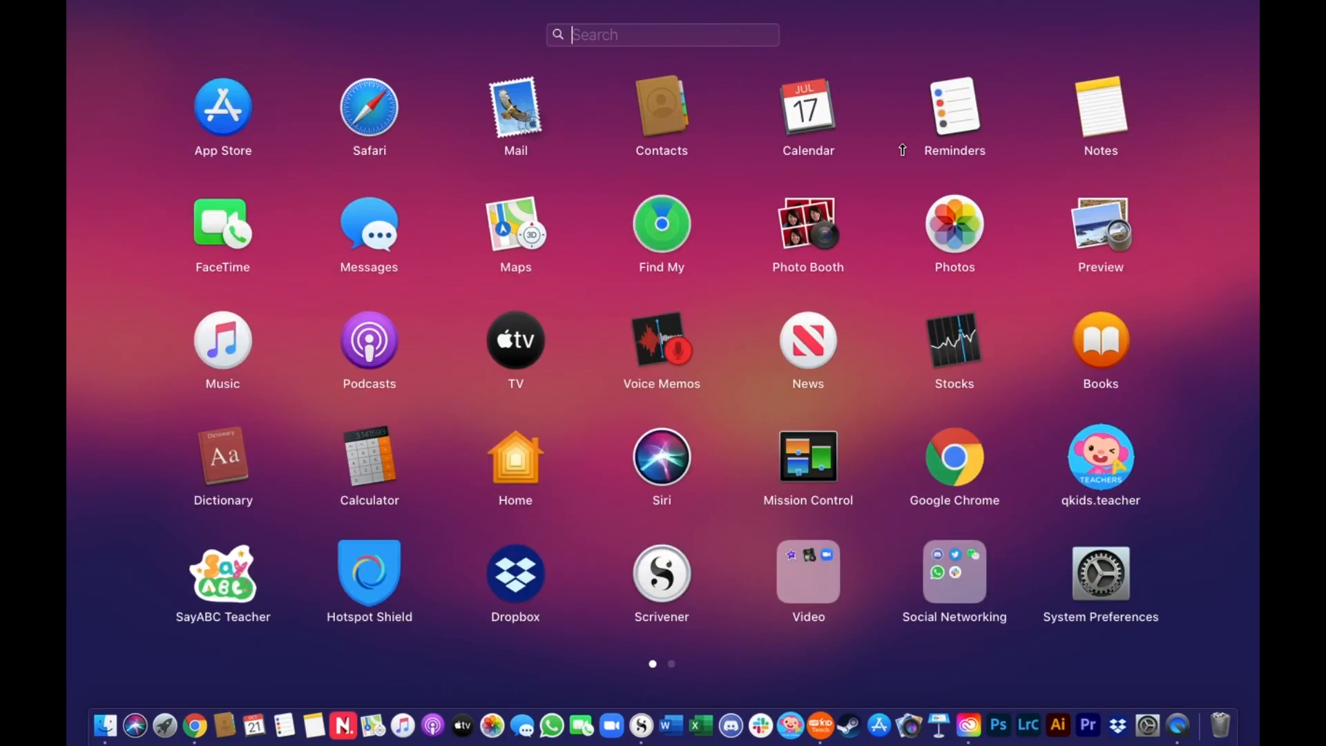
click(1230, 305)
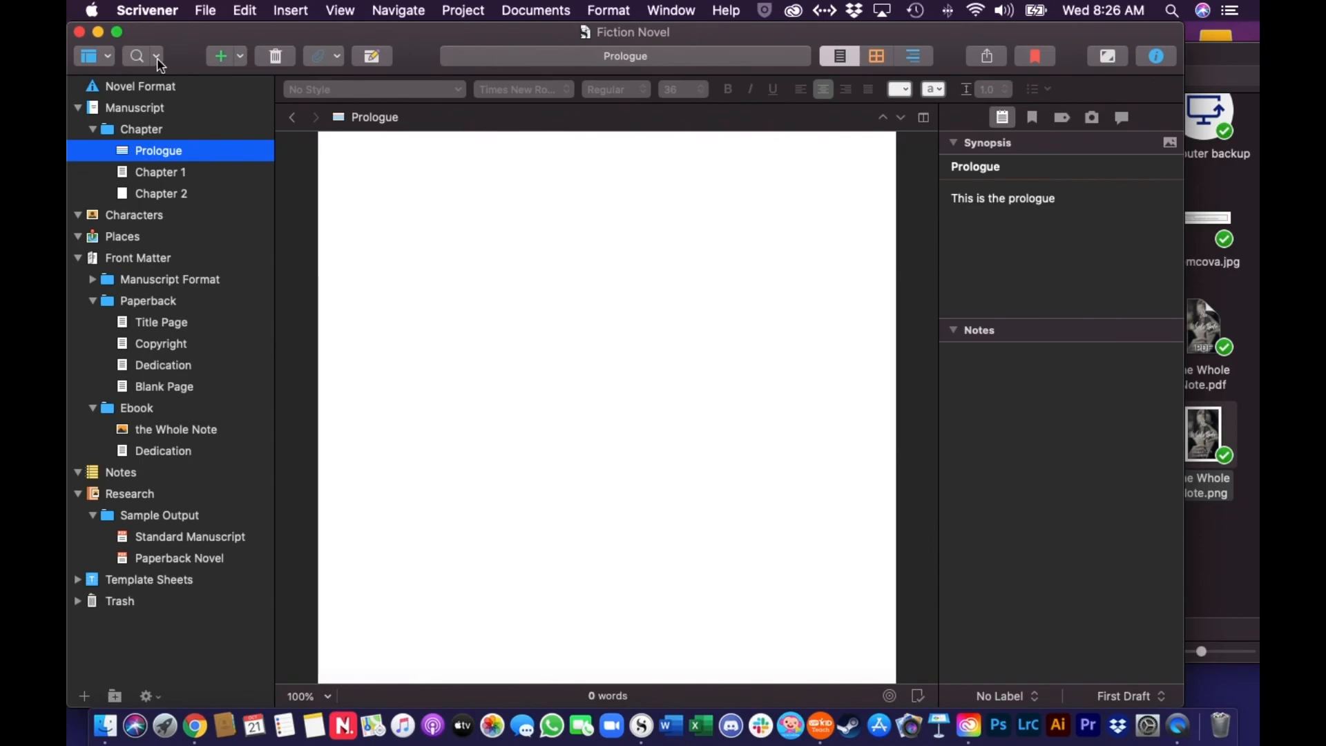
Minimize the Fiction Novel project window and close the Dropbox folder window.
click(98, 32)
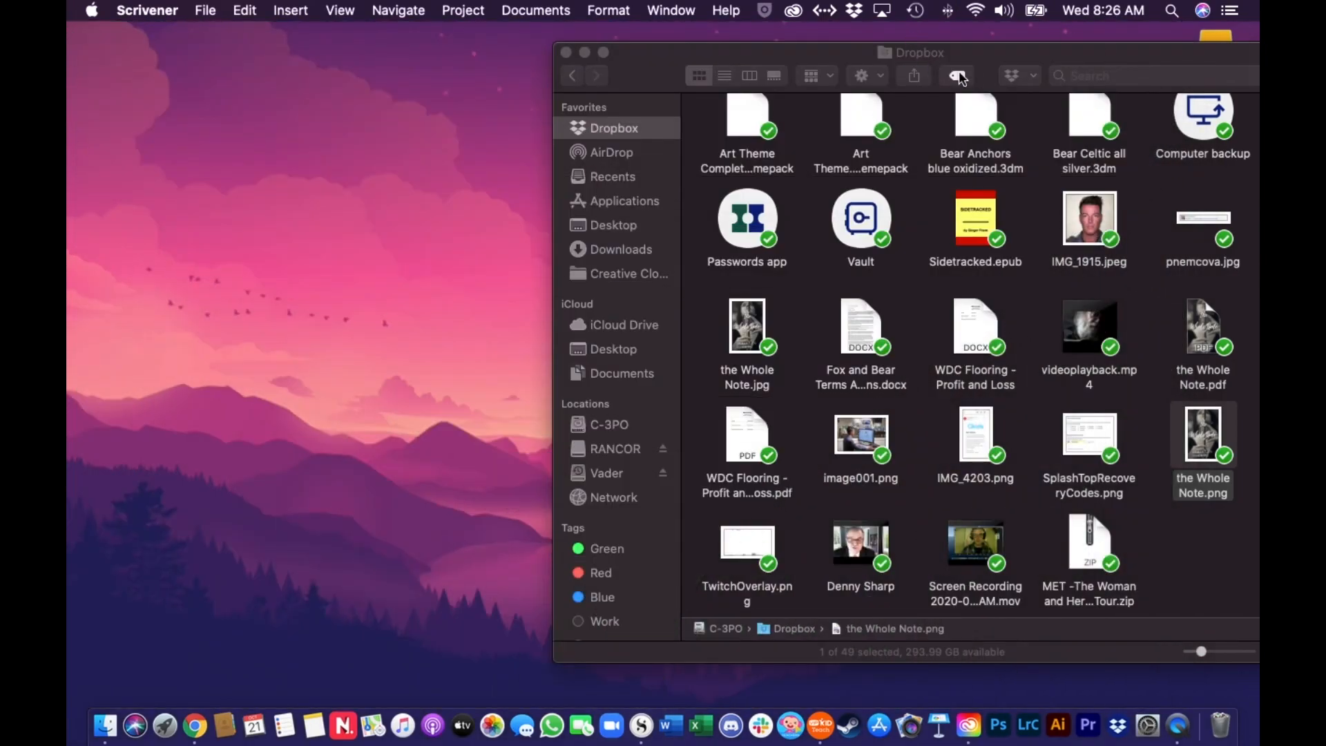
click(864, 54)
drag(864, 53, 683, 56)
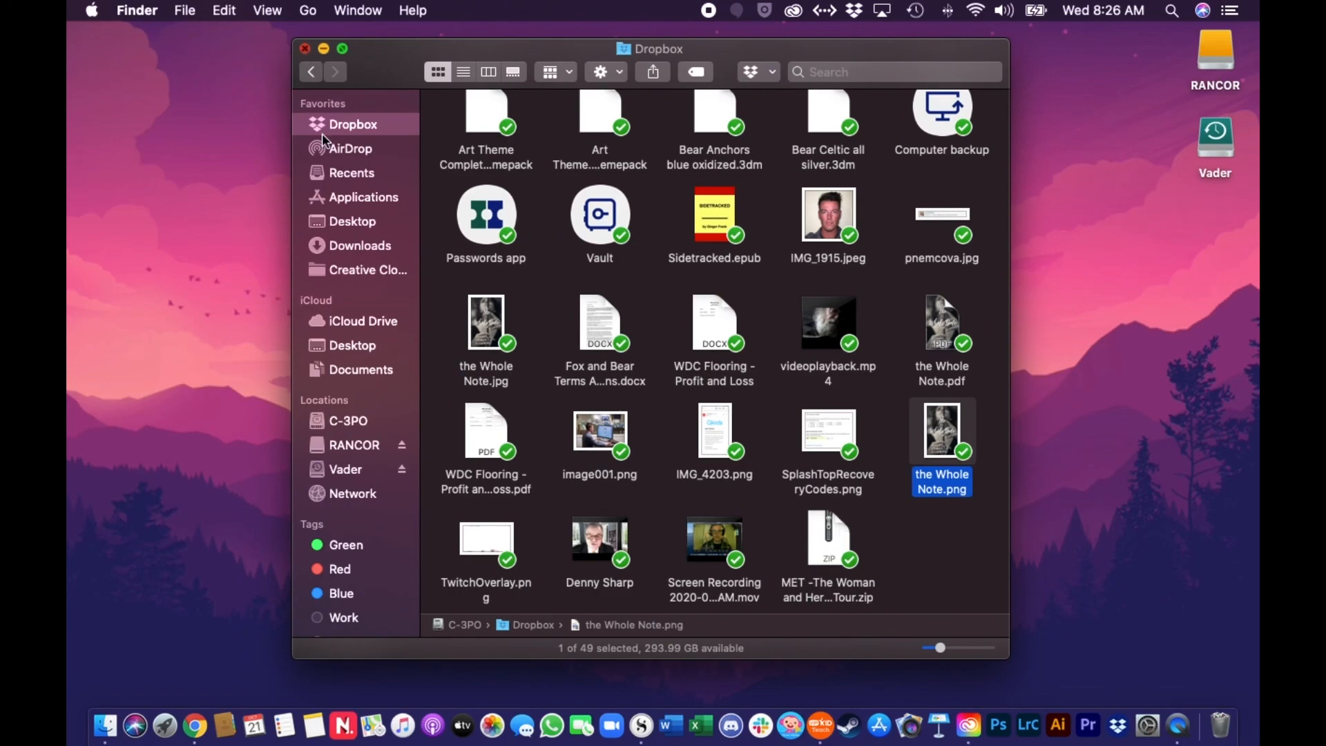
click(304, 48)
Switch to Chrome, open the Kindle Direct Publishing site in a new tab and sign in.
click(195, 725)
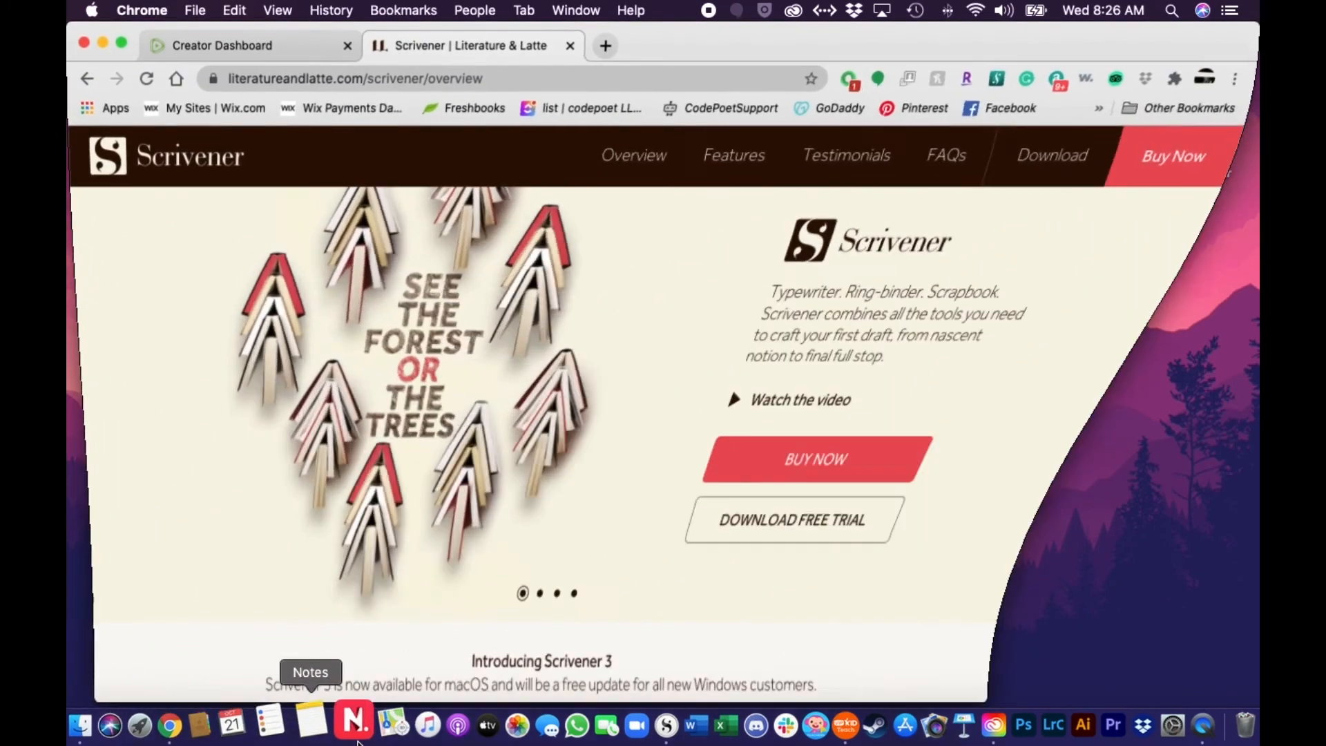
click(606, 47)
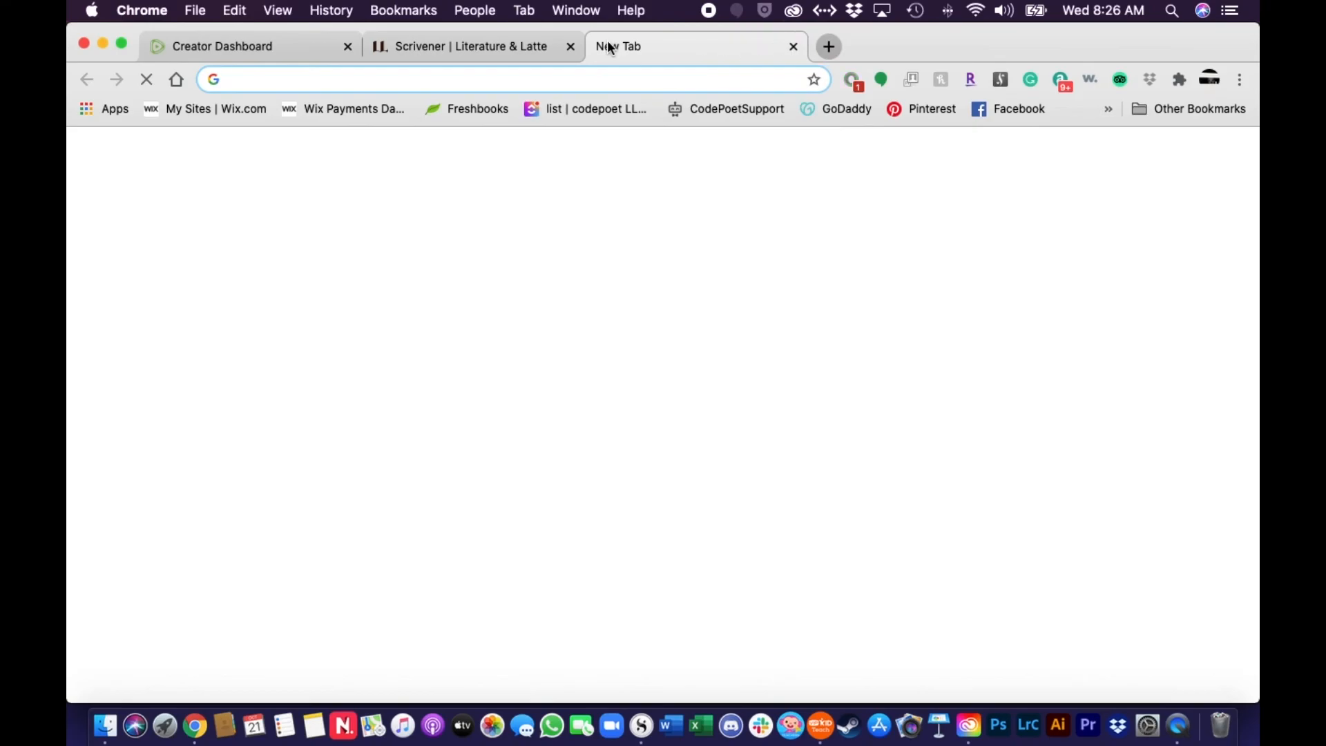
text(kd)
key(Return)
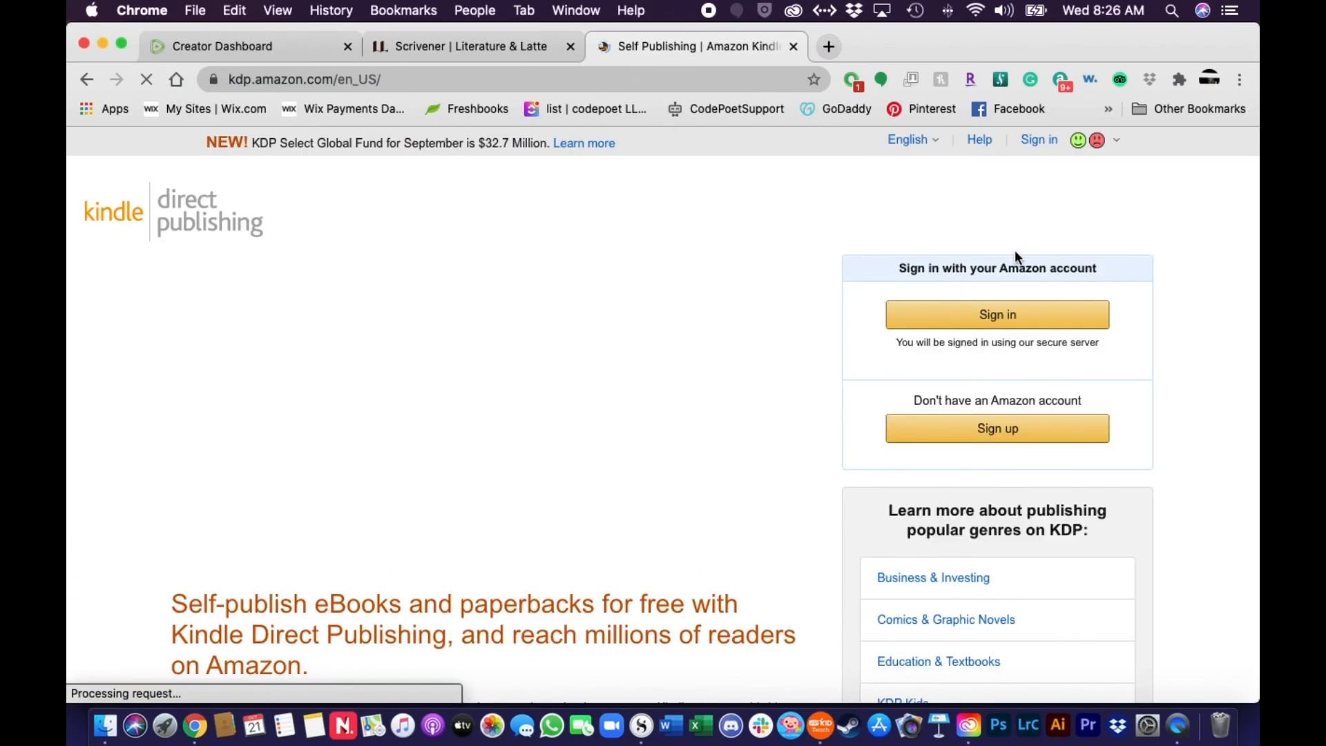
click(999, 314)
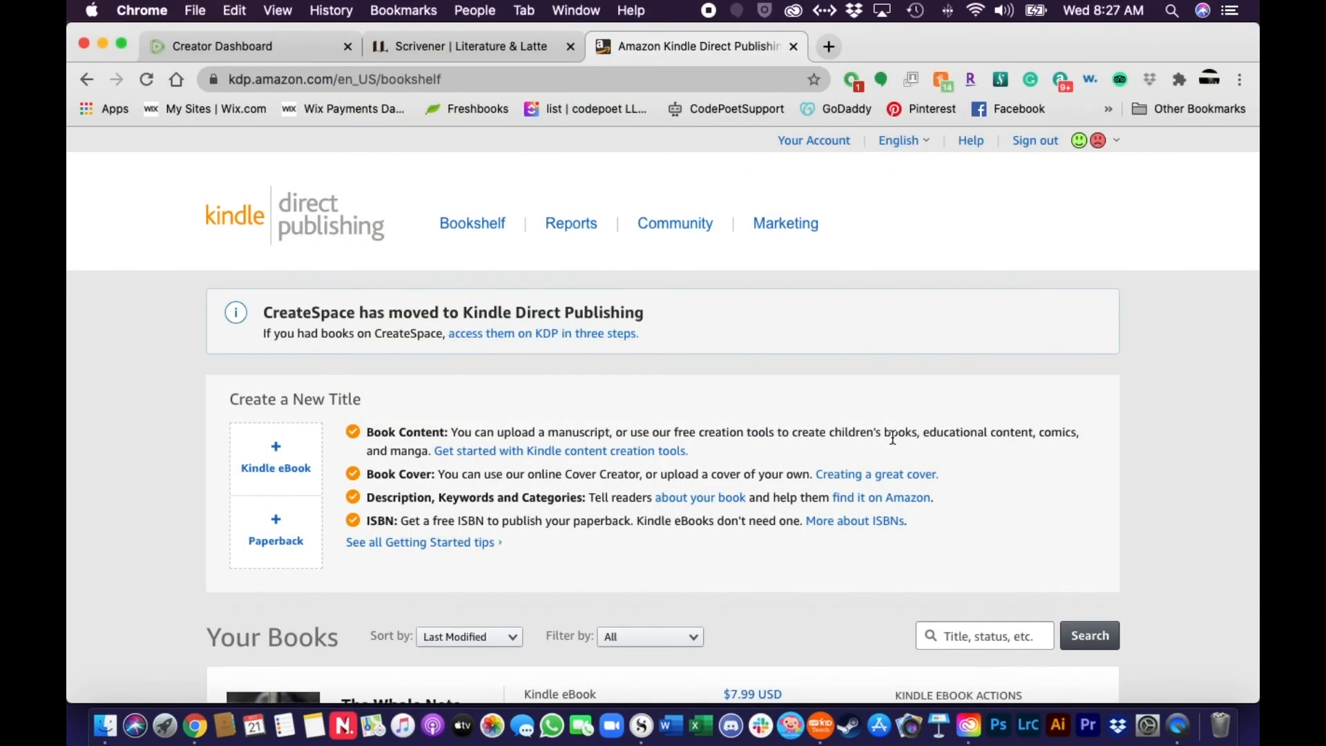
Look through the books on the bookshelf and continue the setup of the Natural Affection Kindle eBook.
scroll(892, 435, down, 5)
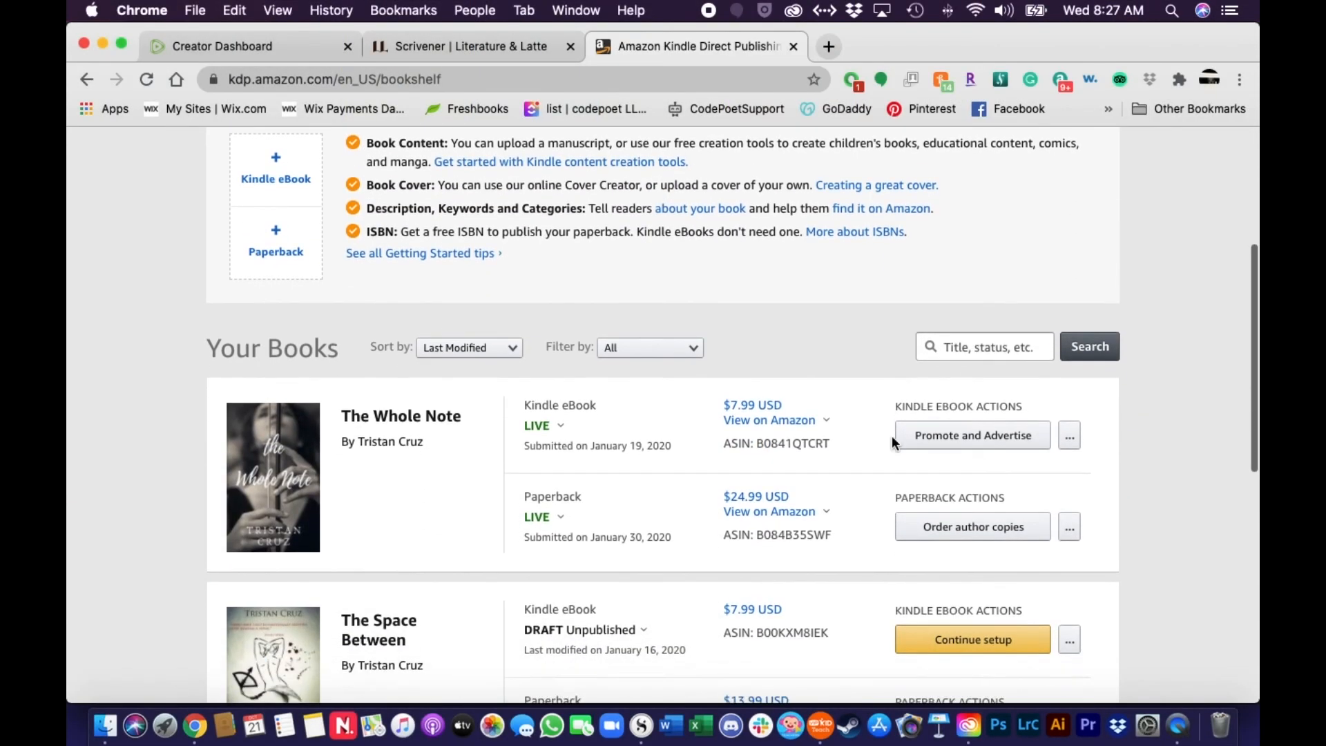
scroll(727, 408, up, 3)
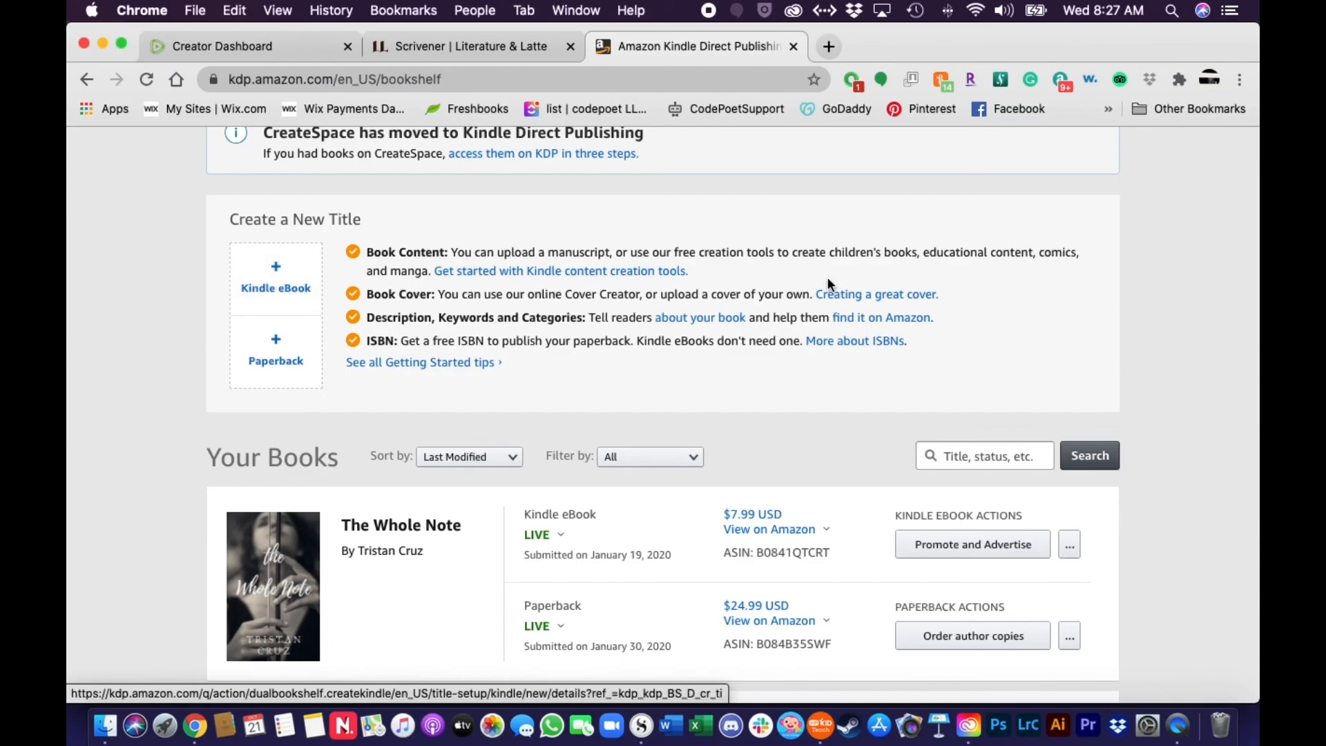
scroll(826, 347, down, 1)
scroll(827, 347, up, 1)
scroll(826, 346, down, 1)
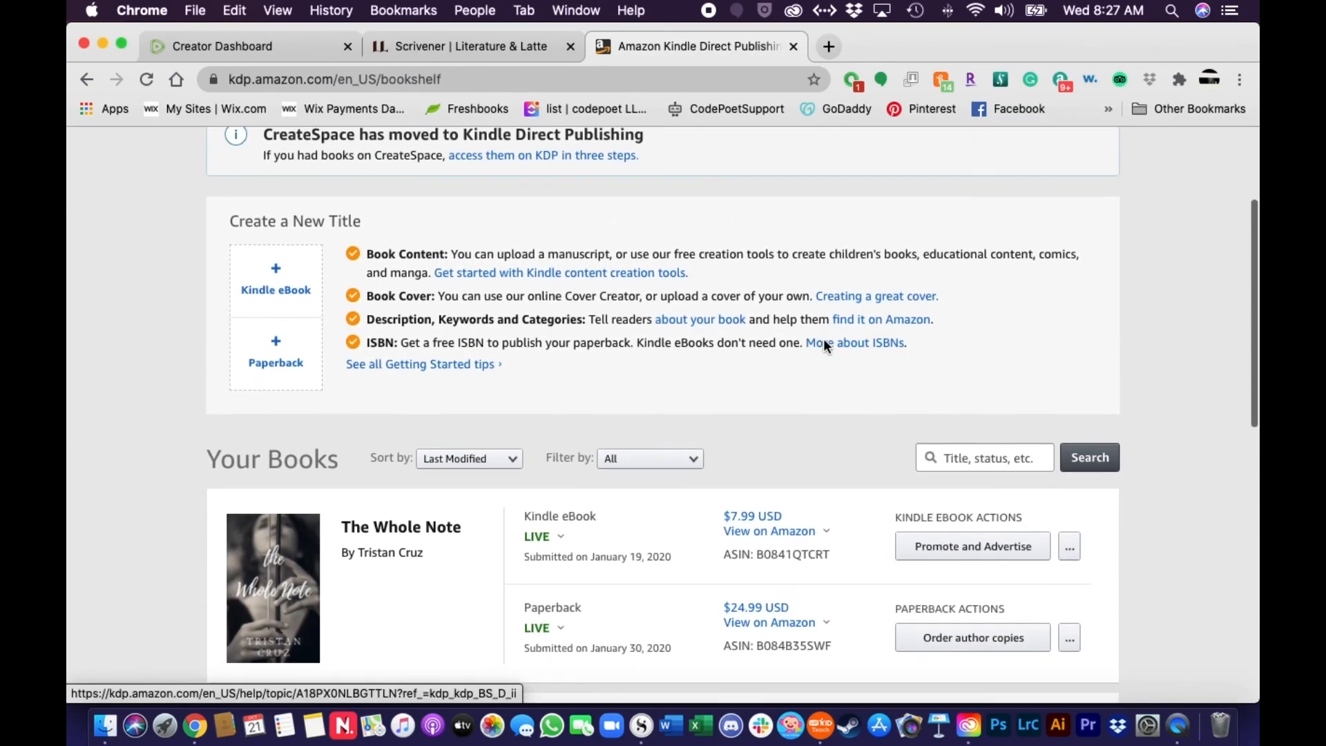
scroll(1156, 413, down, 15)
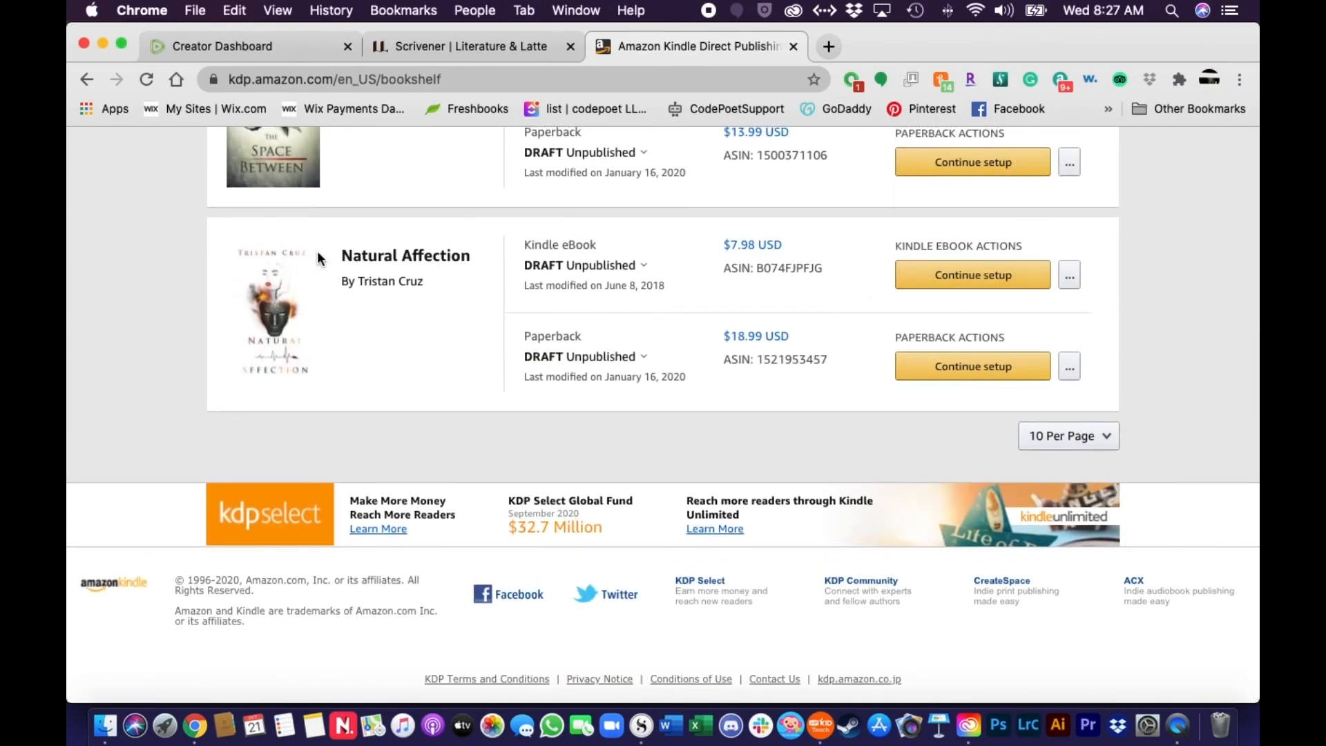
click(1008, 290)
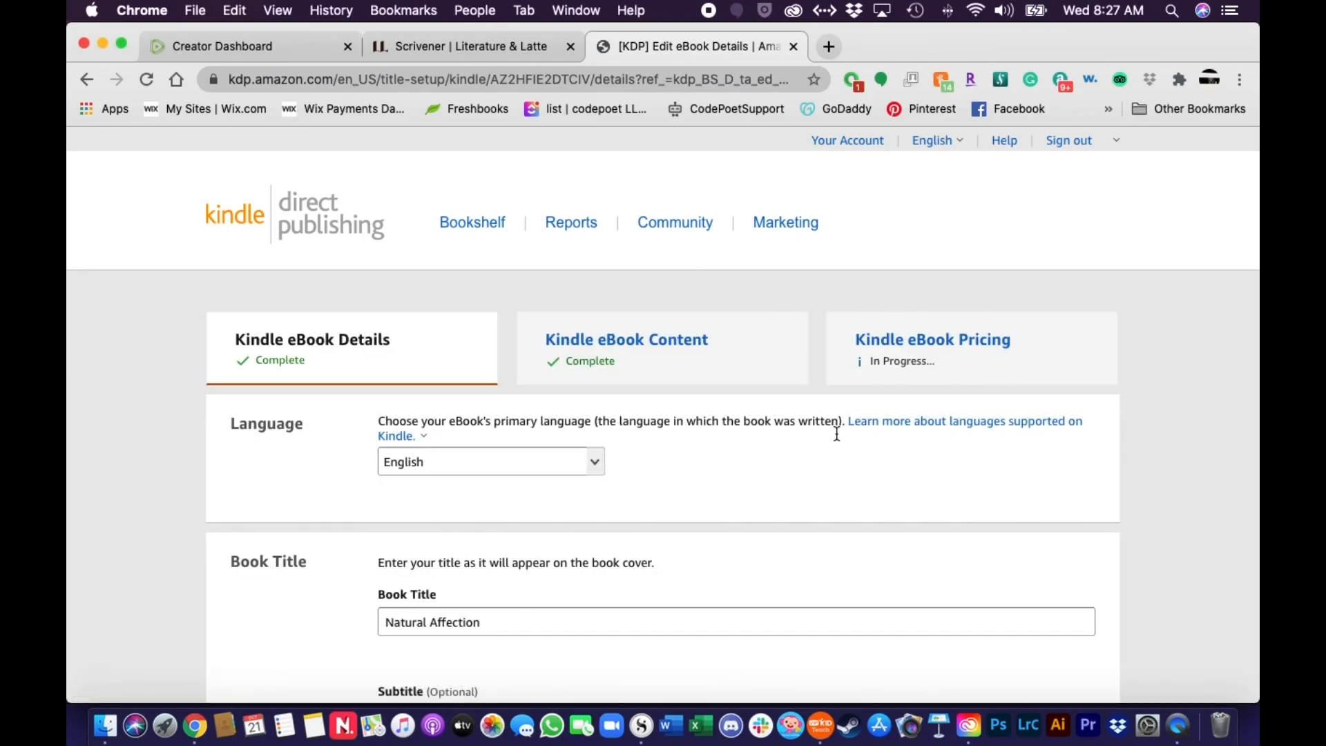
Review the language, book title, subtitle, series, edition number, author and contributor fields in the eBook details.
scroll(853, 518, down, 5)
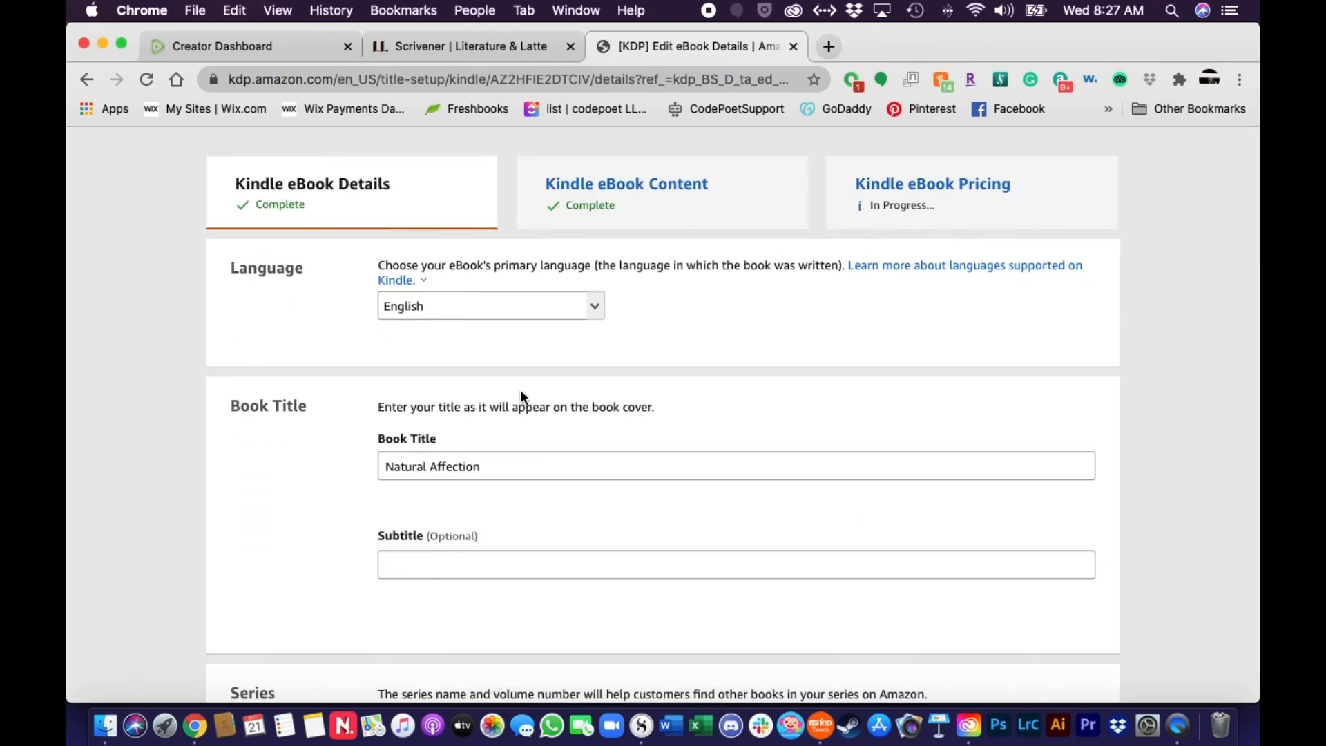
scroll(515, 384, down, 3)
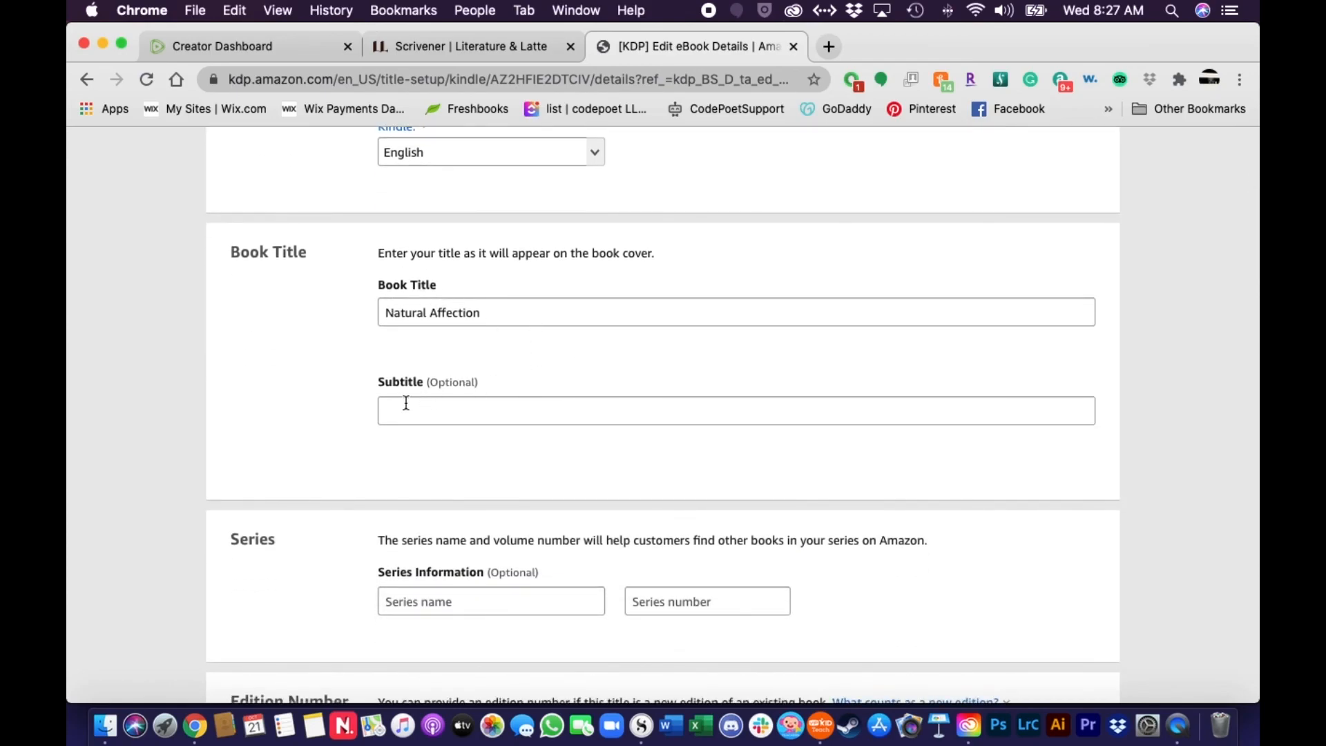
scroll(587, 436, down, 5)
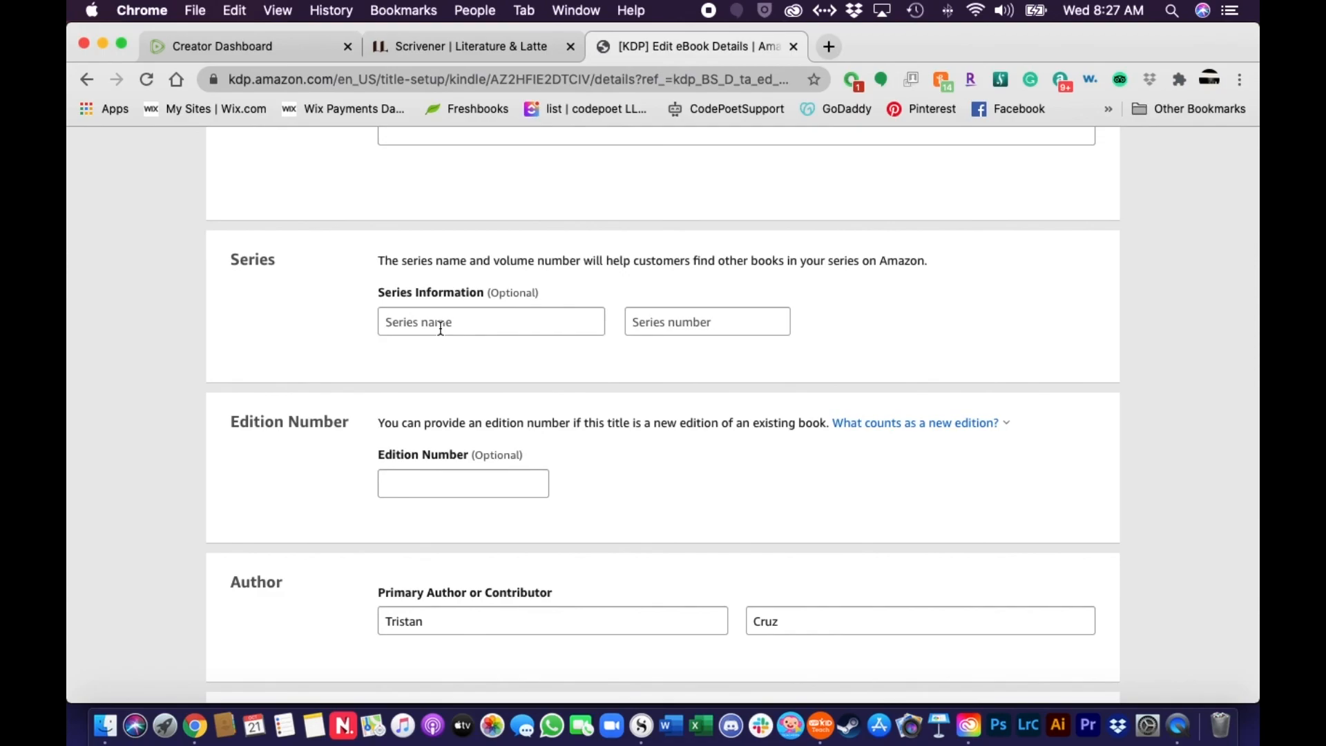
scroll(683, 471, down, 5)
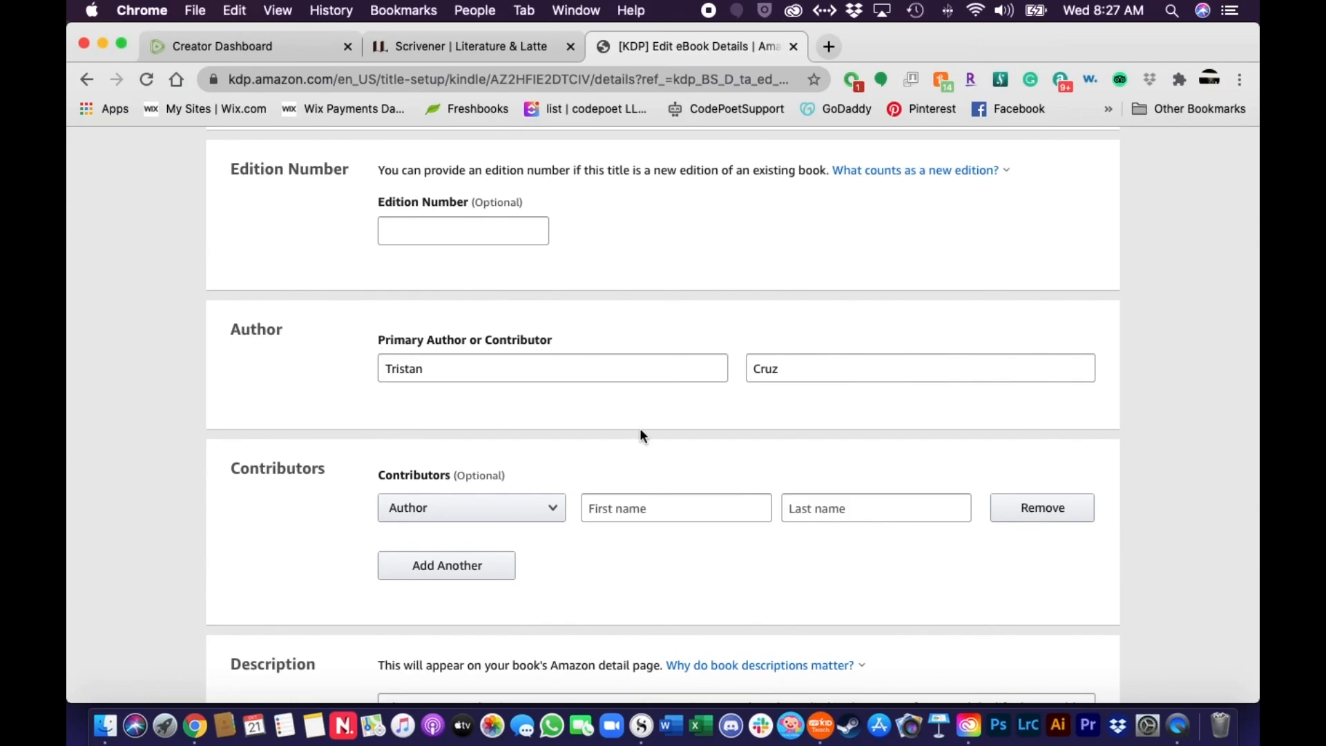
scroll(636, 436, down, 1)
scroll(636, 436, down, 2)
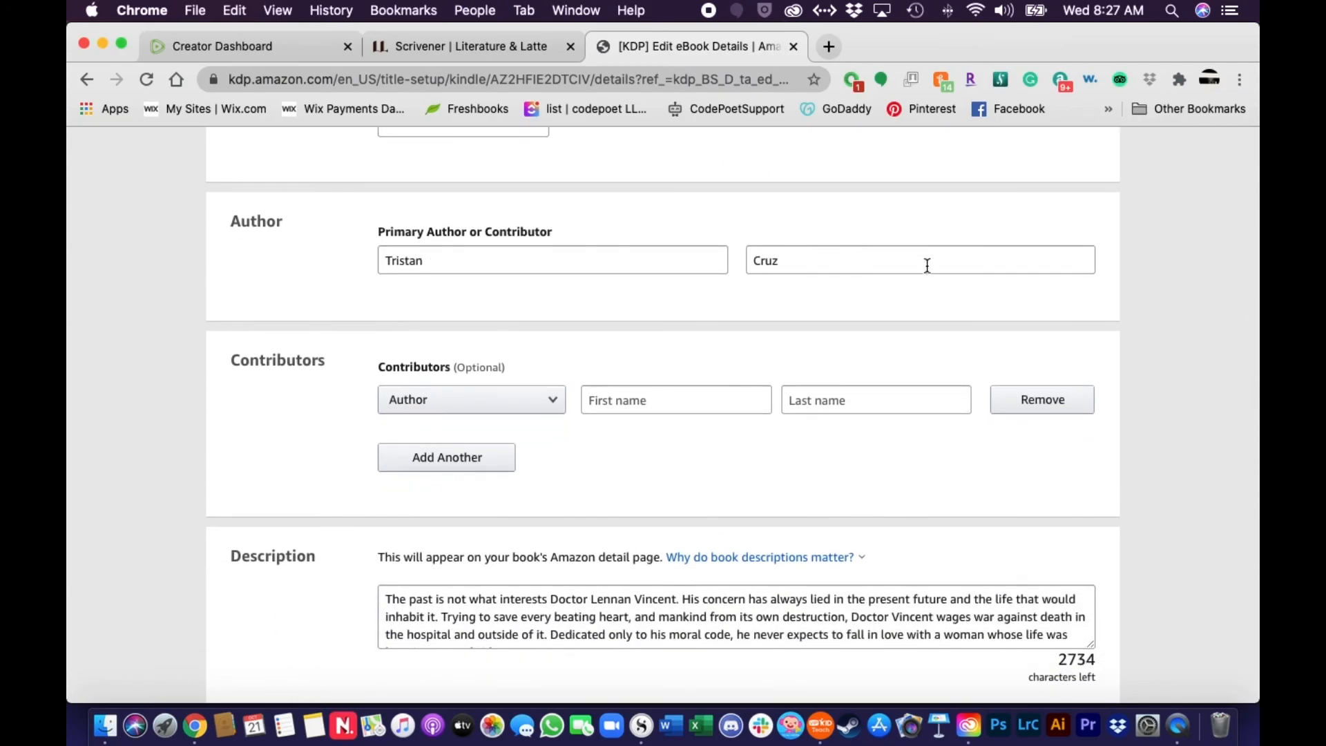
scroll(619, 370, down, 6)
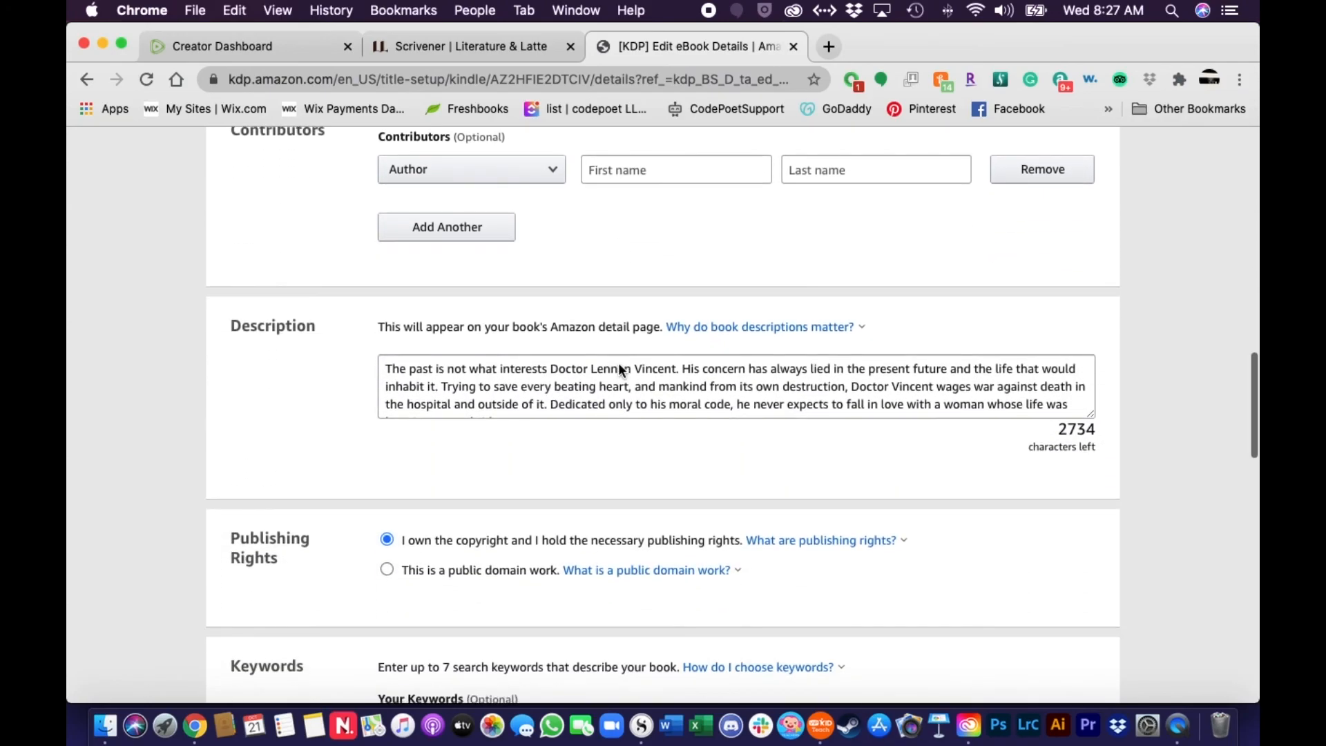
scroll(649, 290, up, 3)
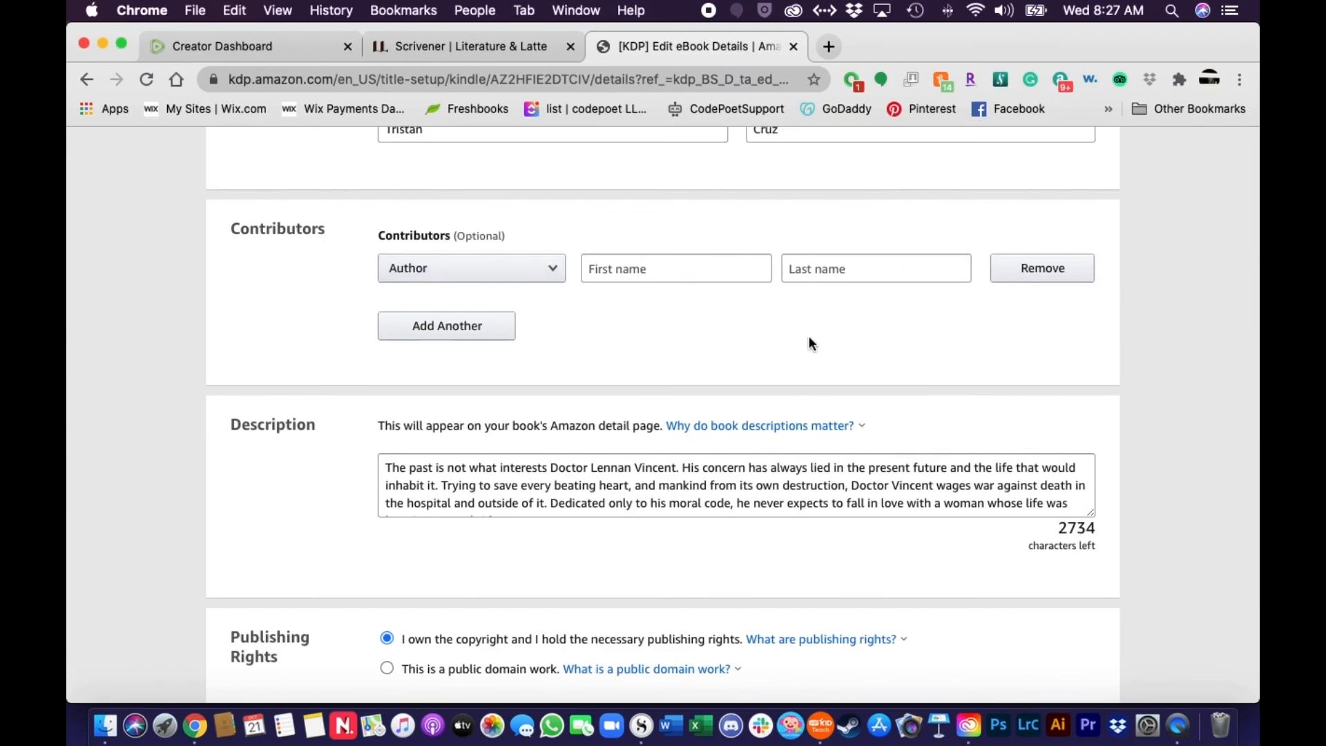
scroll(778, 352, up, 4)
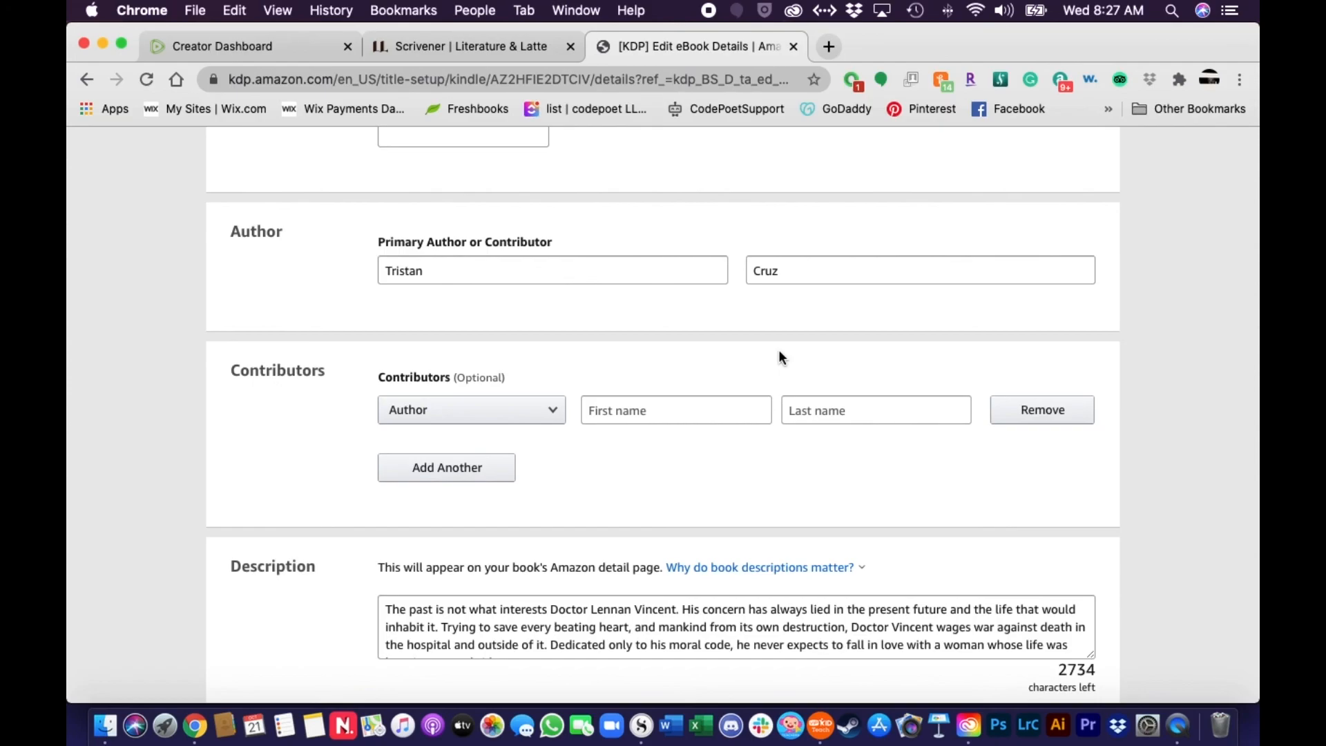
scroll(780, 357, up, 1)
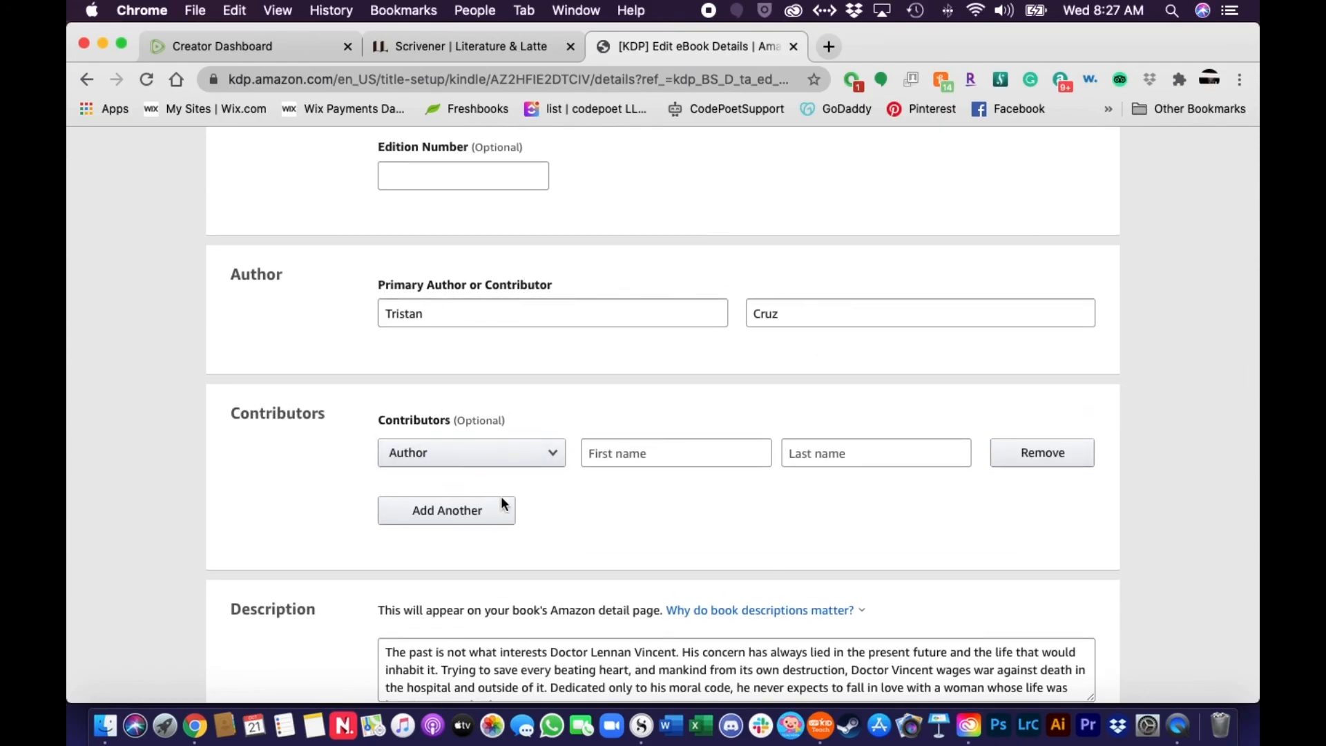
scroll(743, 516, down, 5)
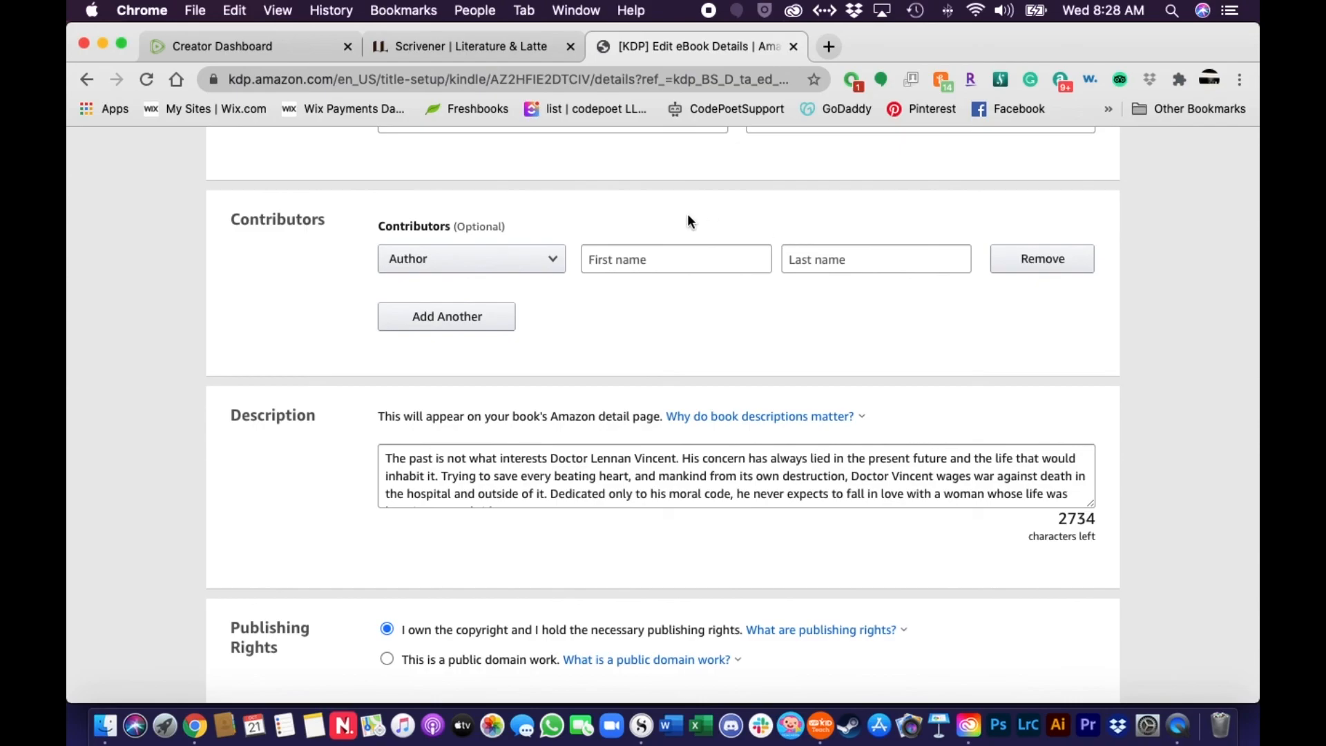
Read through the book description and look over the publishing rights section.
scroll(658, 393, down, 4)
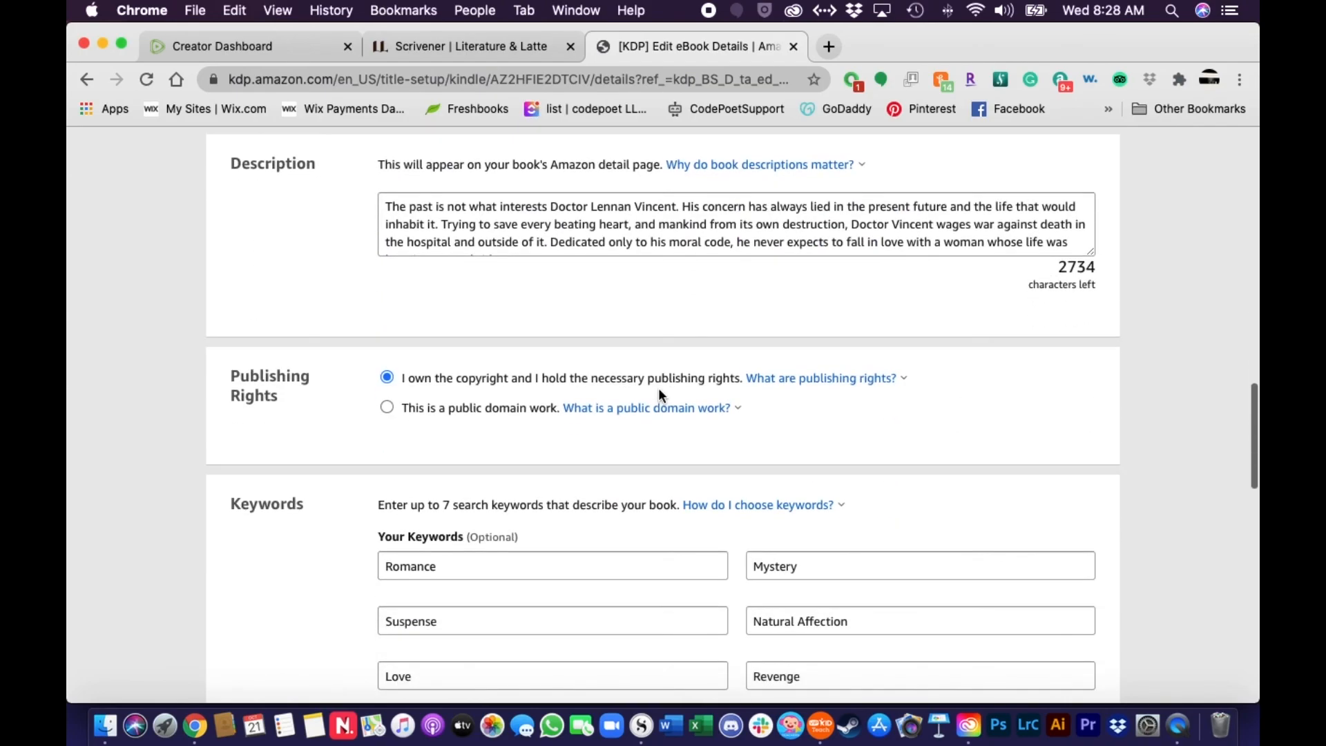
scroll(658, 392, up, 3)
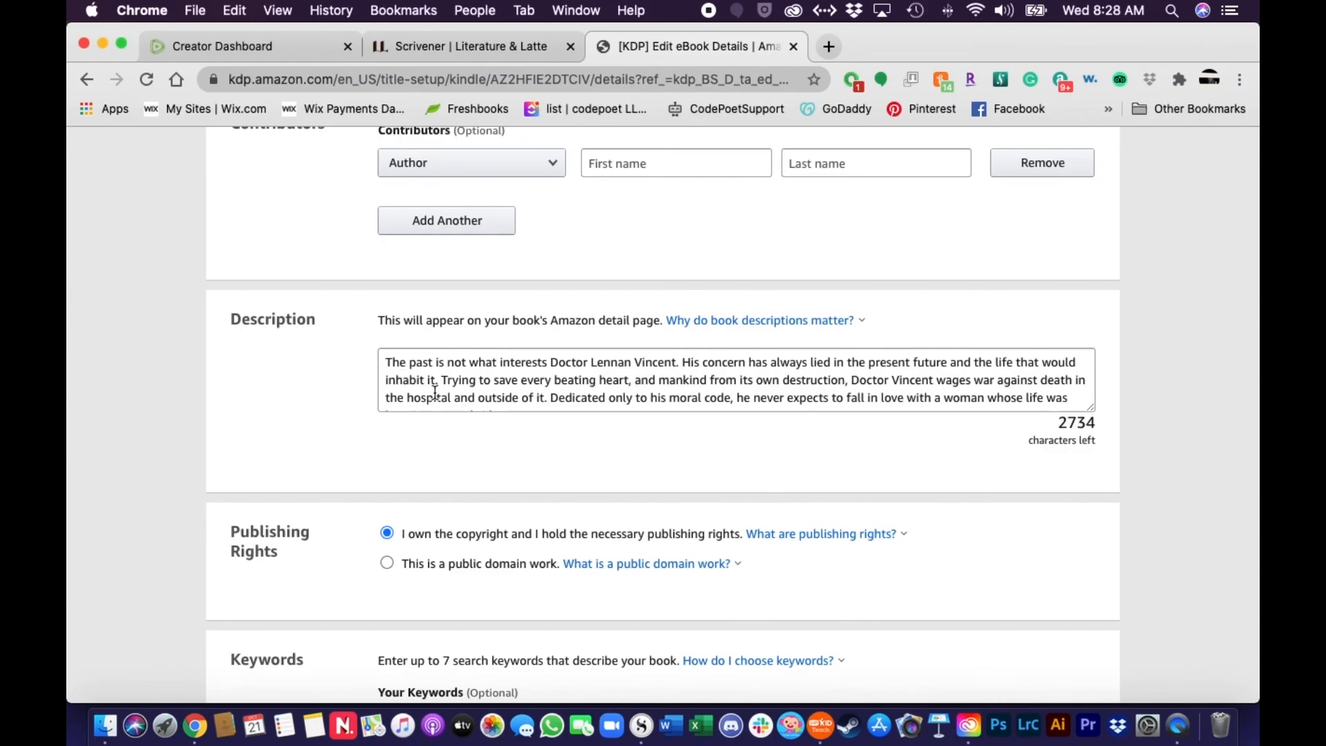
scroll(454, 388, down, 2)
scroll(454, 389, down, 5)
scroll(454, 389, up, 10)
scroll(454, 389, down, 5)
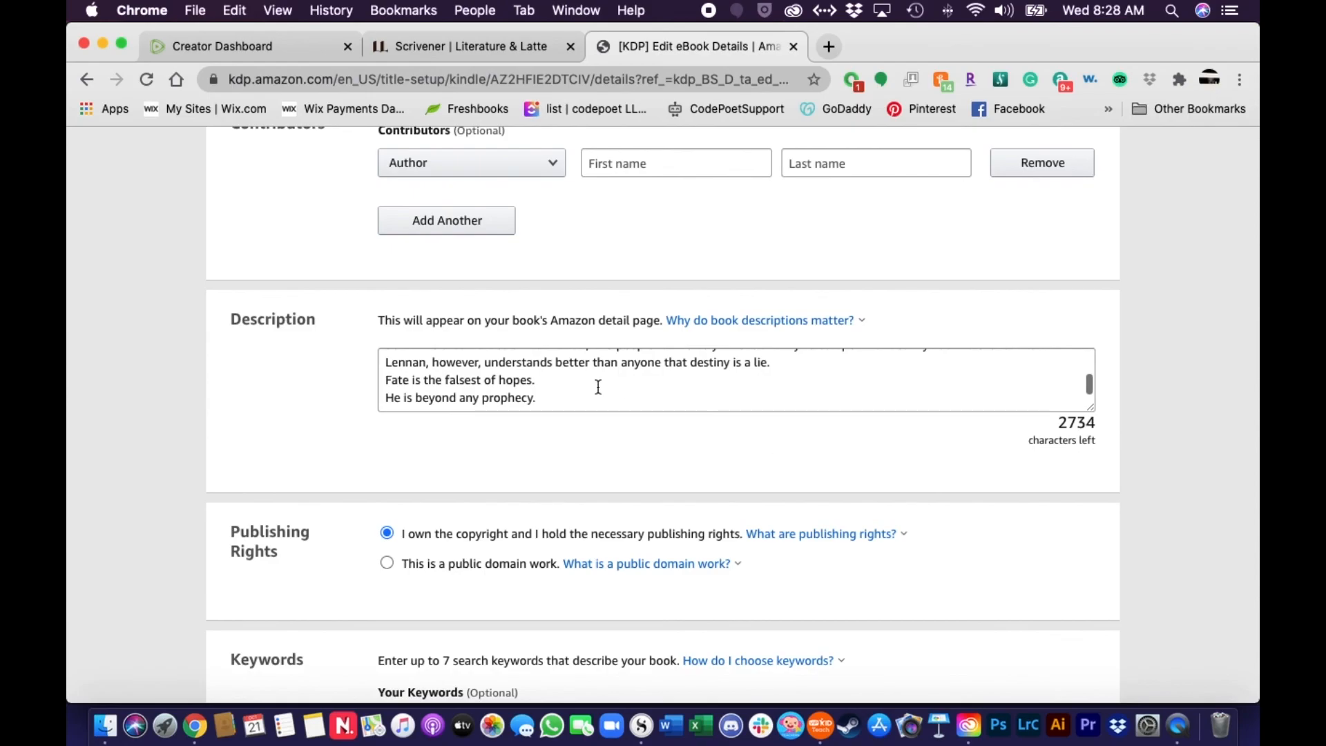
Look at the book's search keywords, checking the help on choosing keywords and closing it.
scroll(597, 390, down, 3)
scroll(595, 400, down, 2)
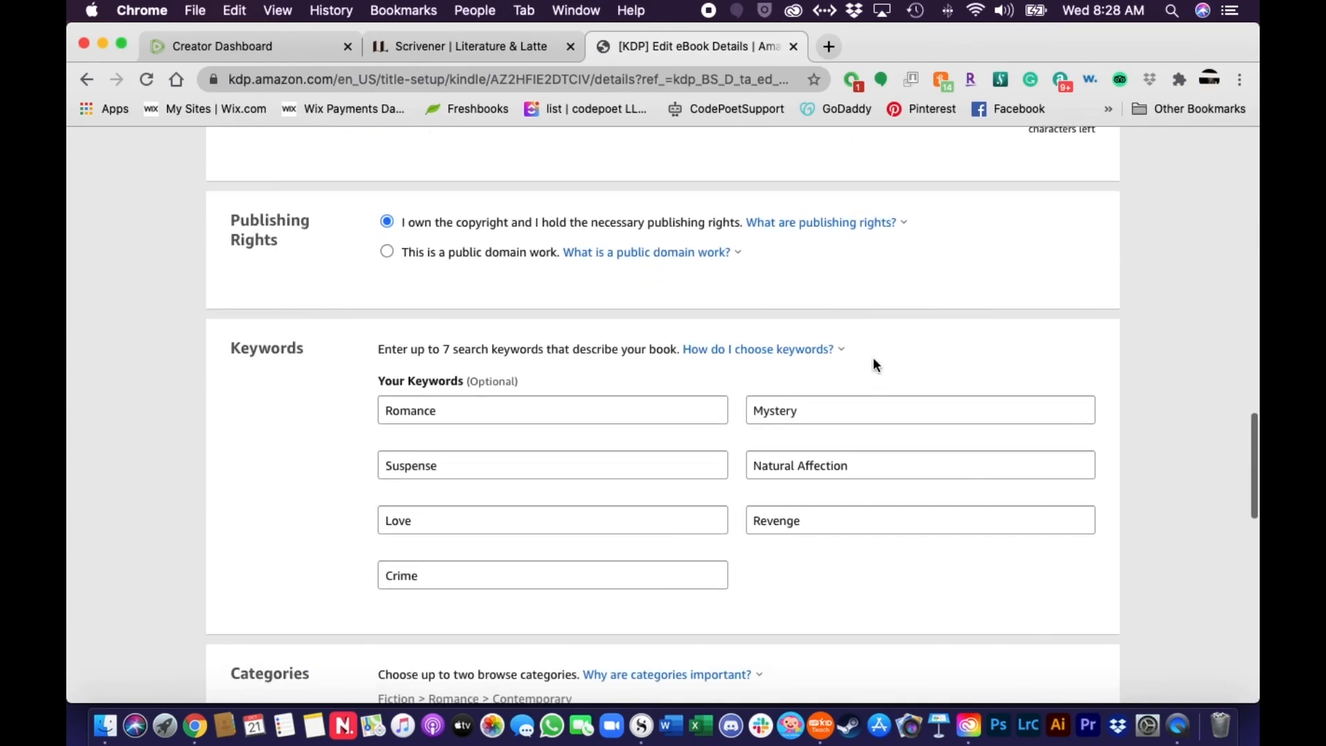
click(794, 349)
key(Escape)
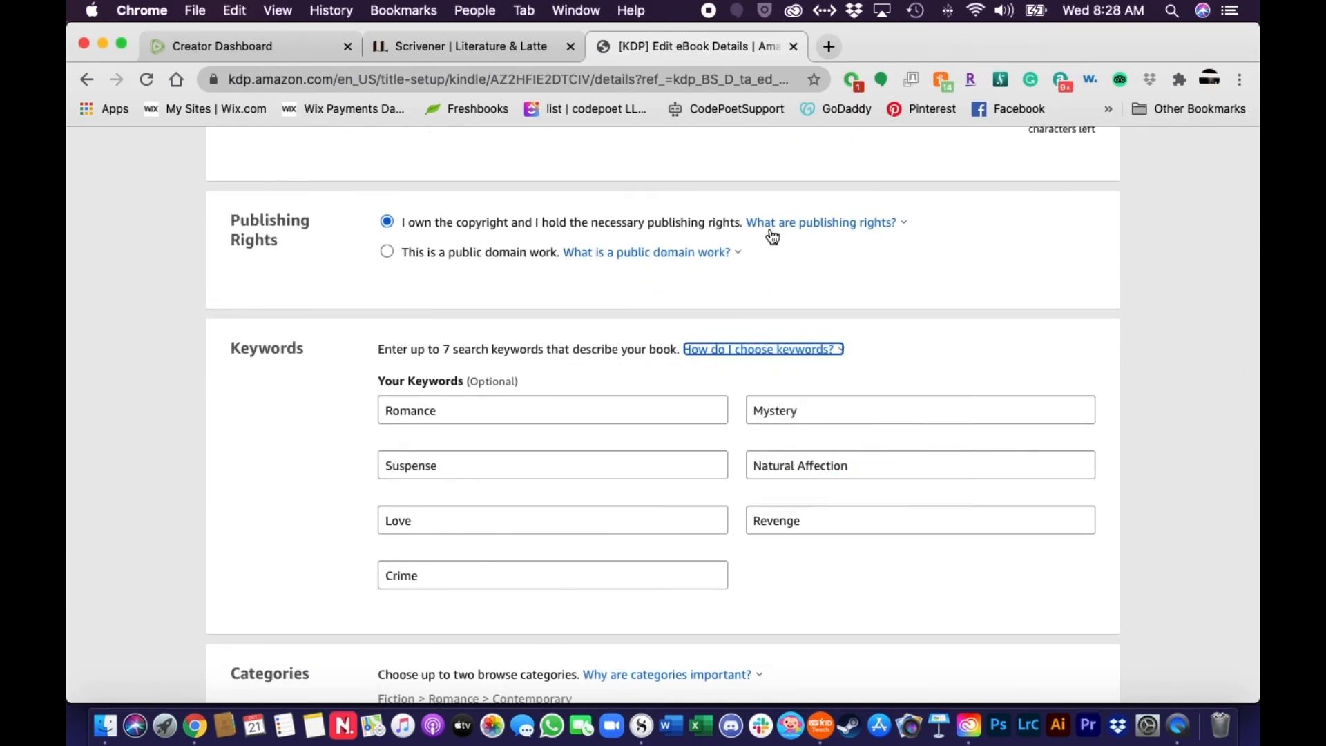
Try the public domain option under publishing rights and reselect the option stating that the copyright is owned.
click(387, 252)
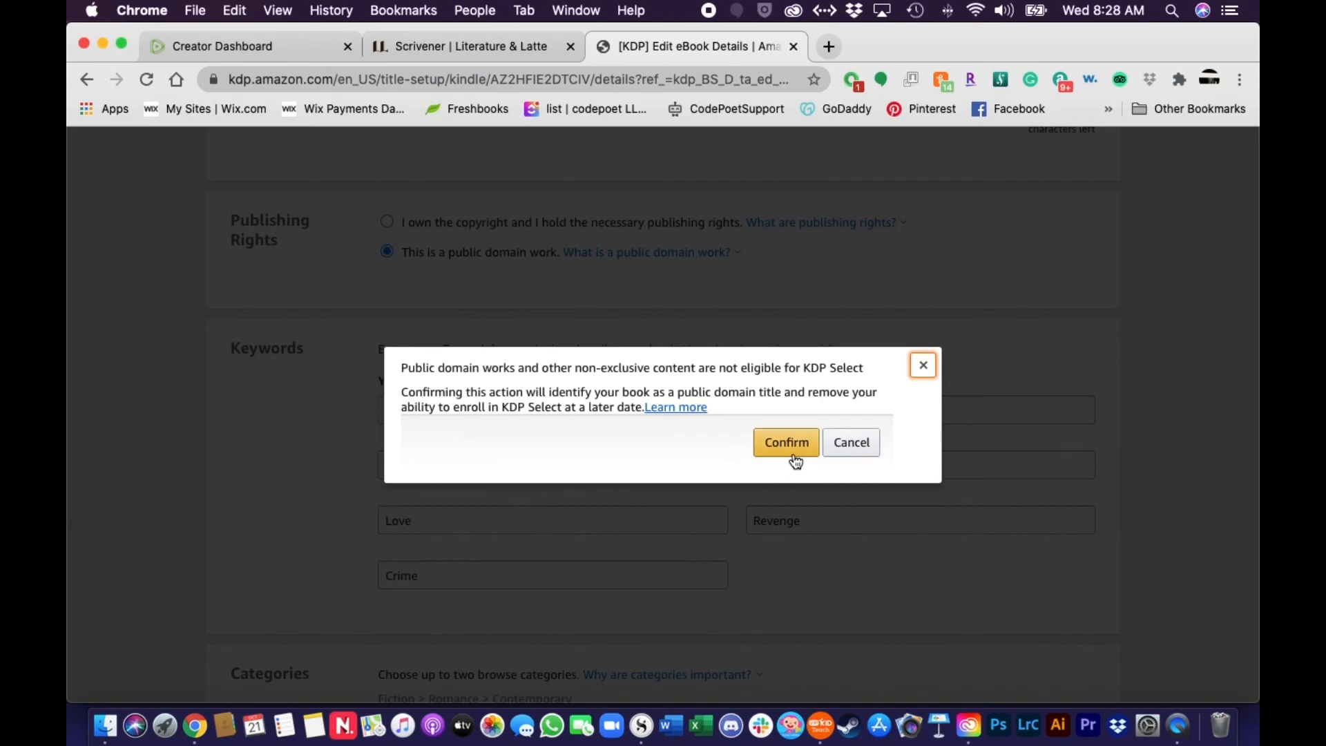
click(924, 366)
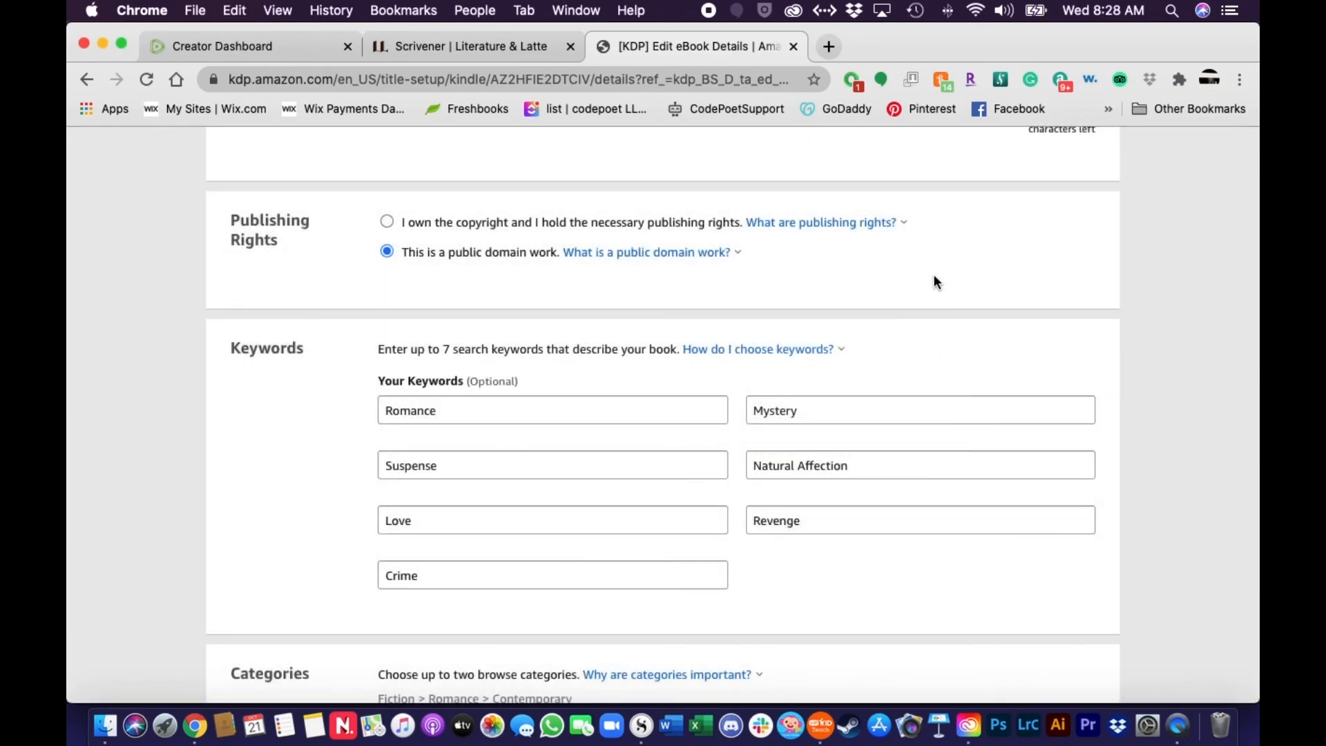
click(387, 222)
Examine the keywords, browse categories and the age and grade range of the eBook.
scroll(266, 512, down, 3)
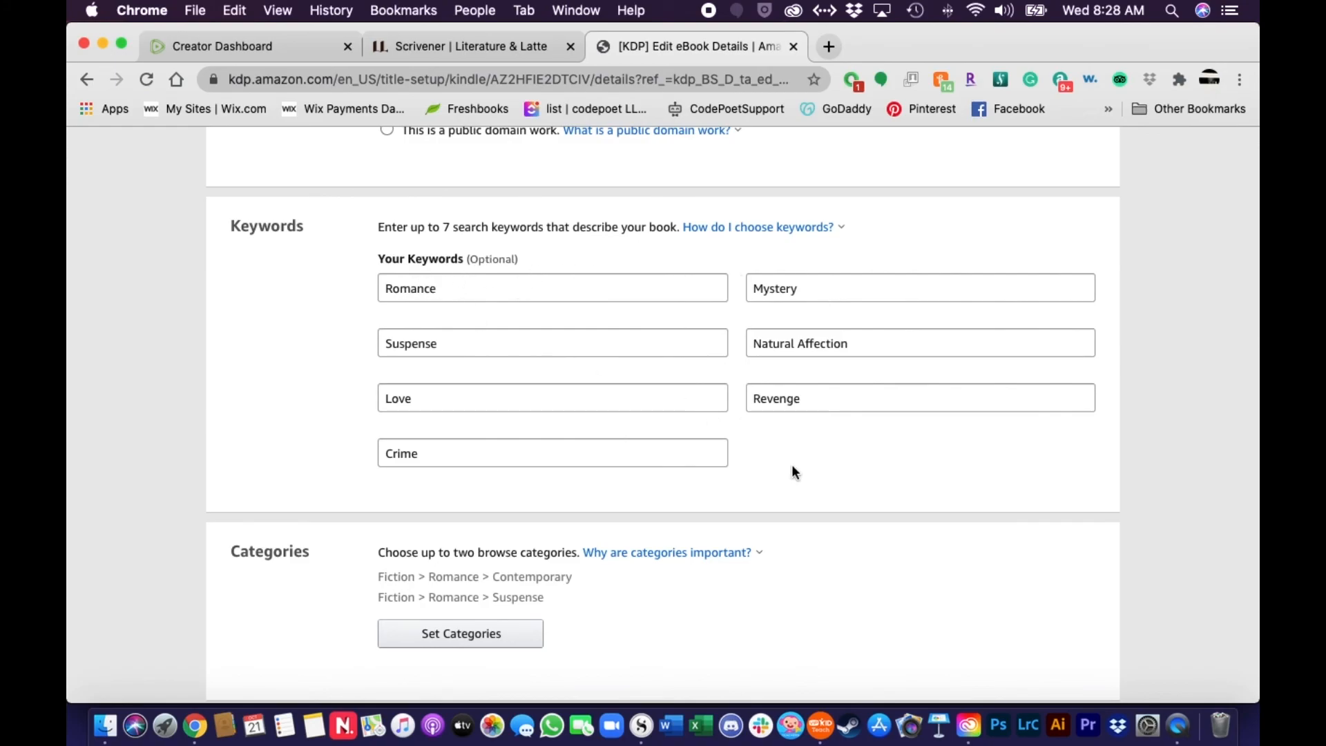
scroll(802, 482, down, 5)
scroll(803, 482, up, 2)
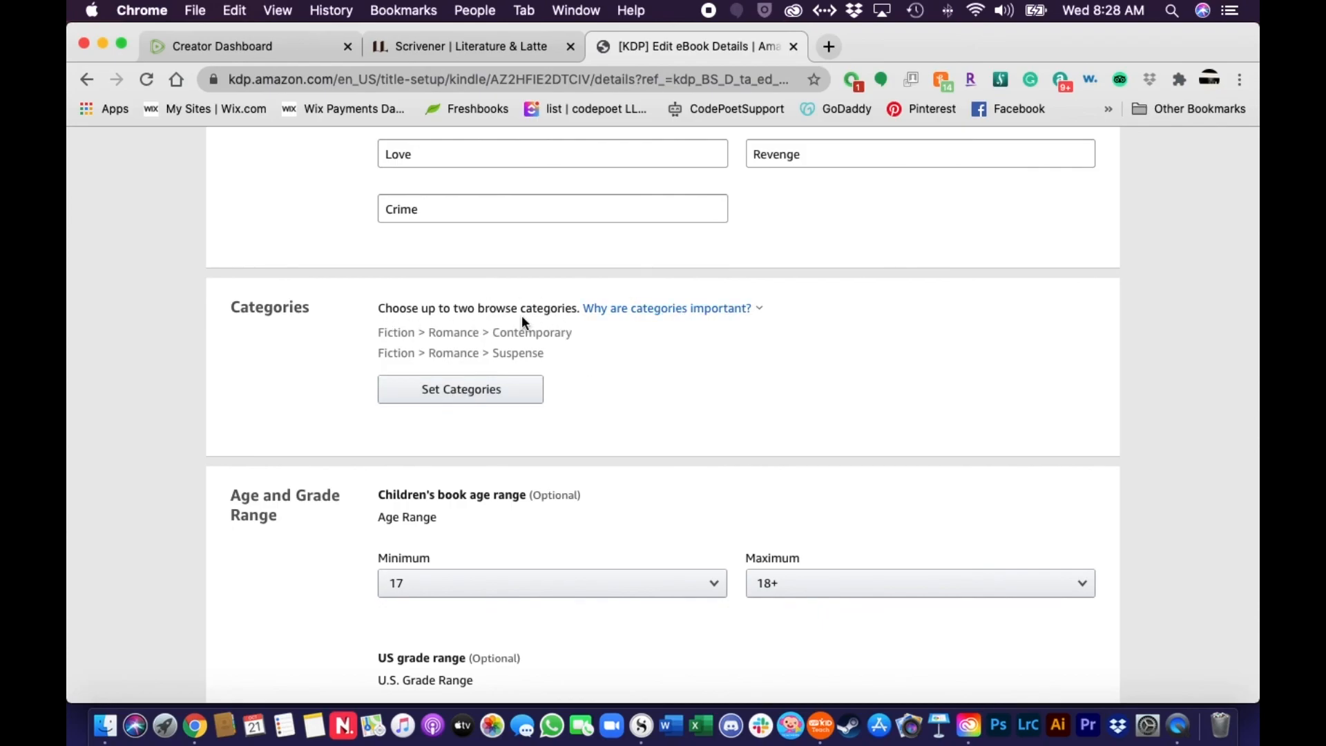
scroll(624, 432, down, 5)
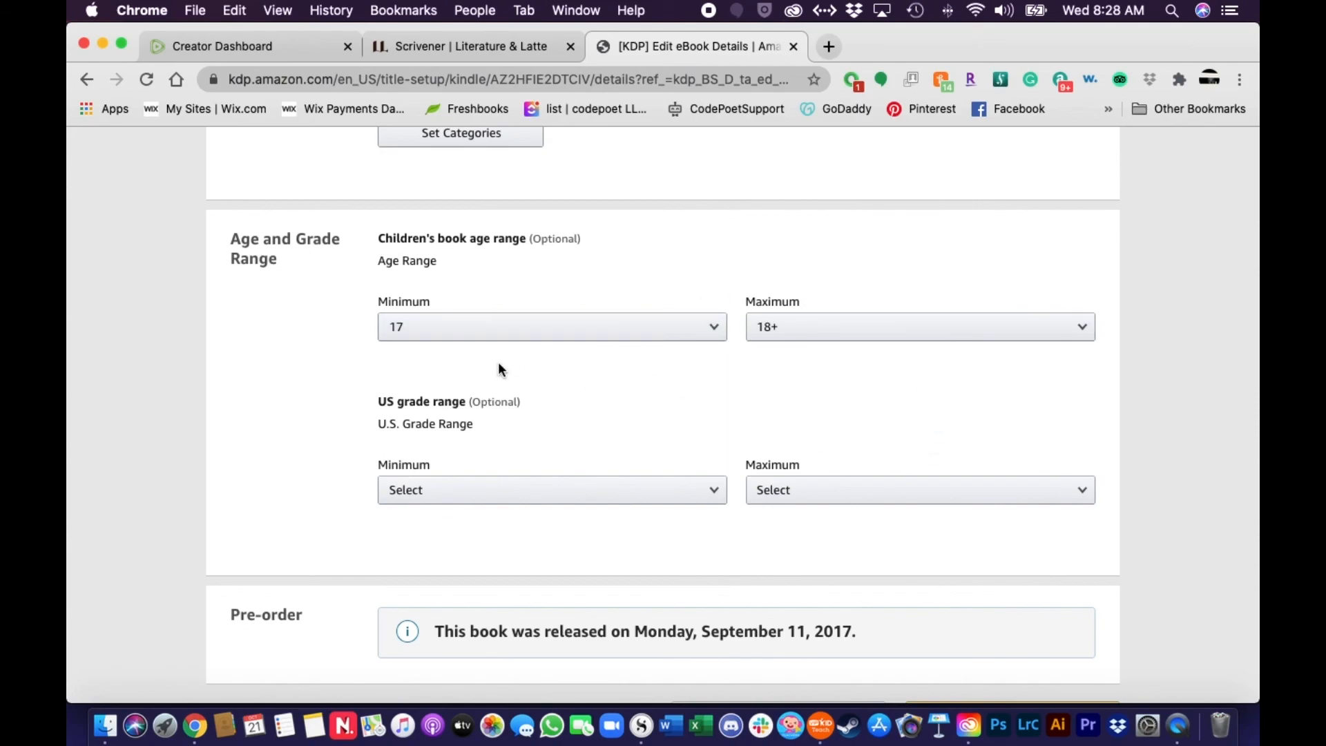
scroll(560, 460, down, 2)
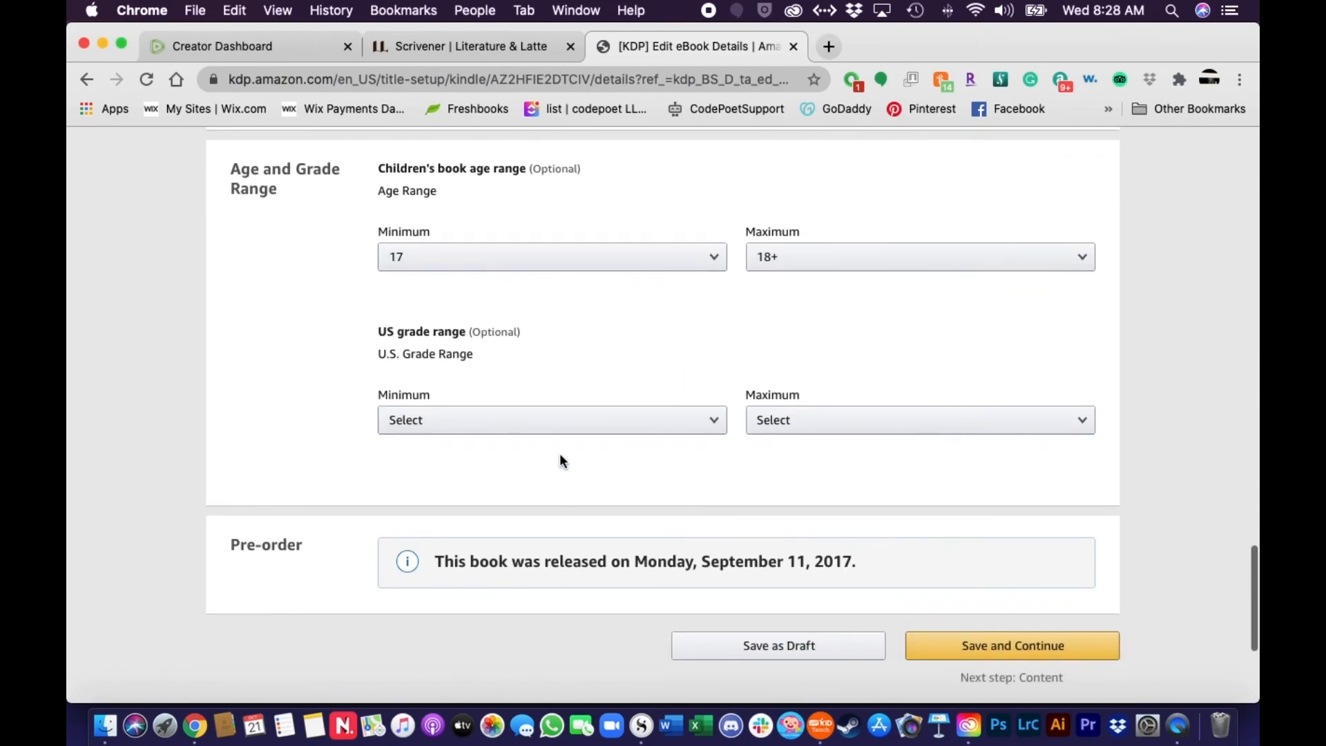
Look over the minimum and maximum US grade options, leave both unset, and save the details to continue to the eBook content.
click(613, 421)
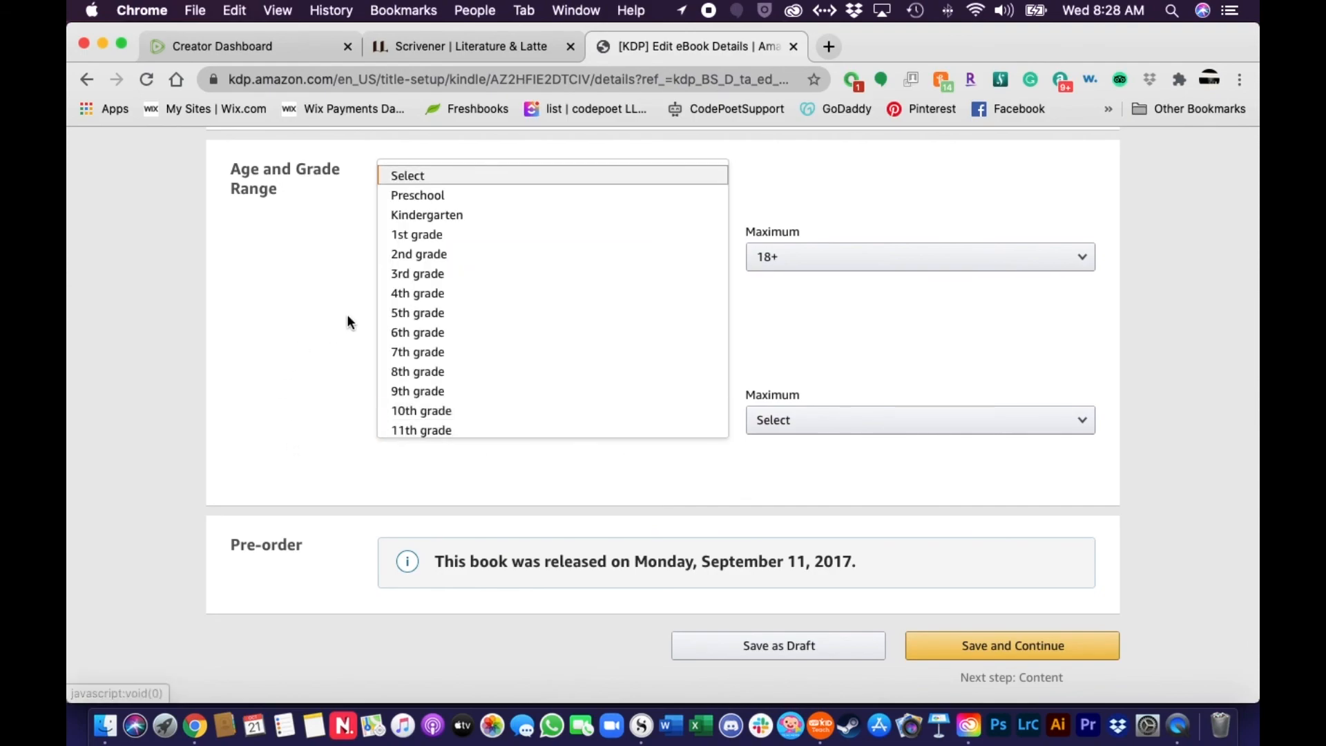
click(269, 428)
click(1009, 426)
click(778, 522)
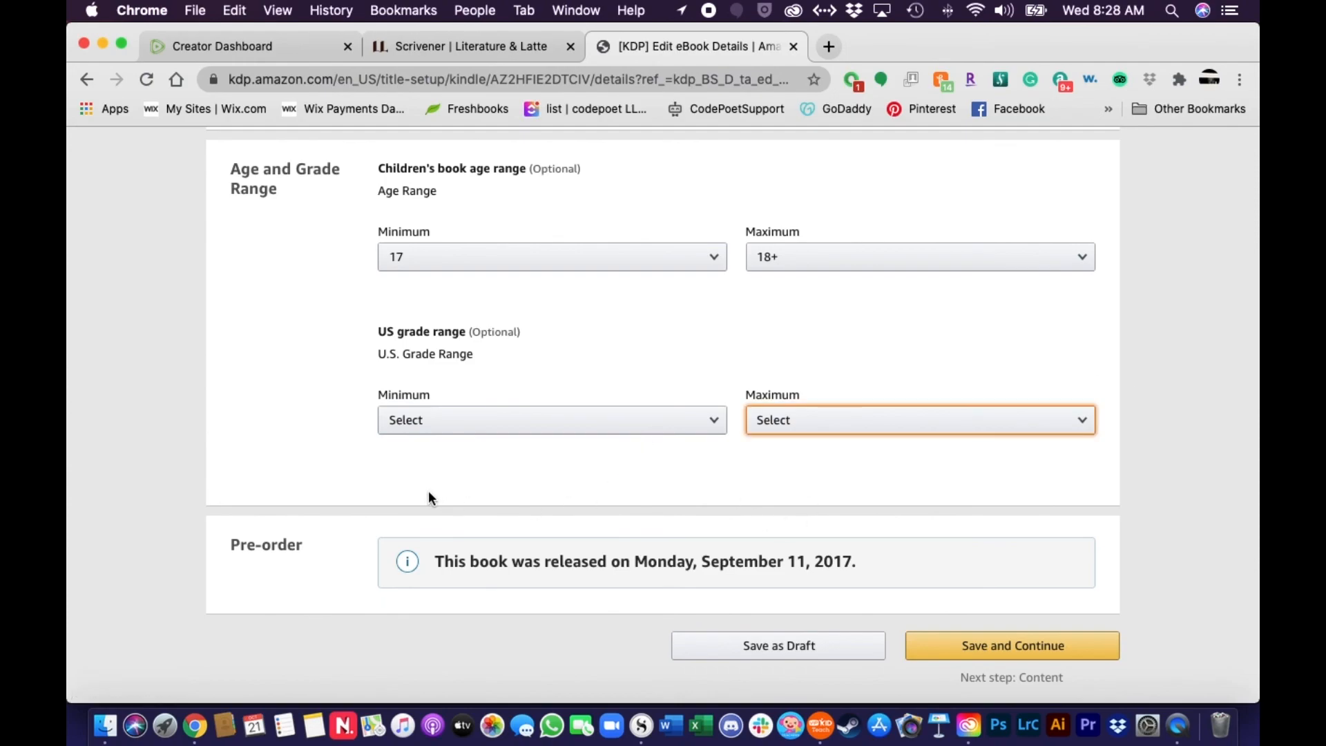
scroll(415, 492, down, 2)
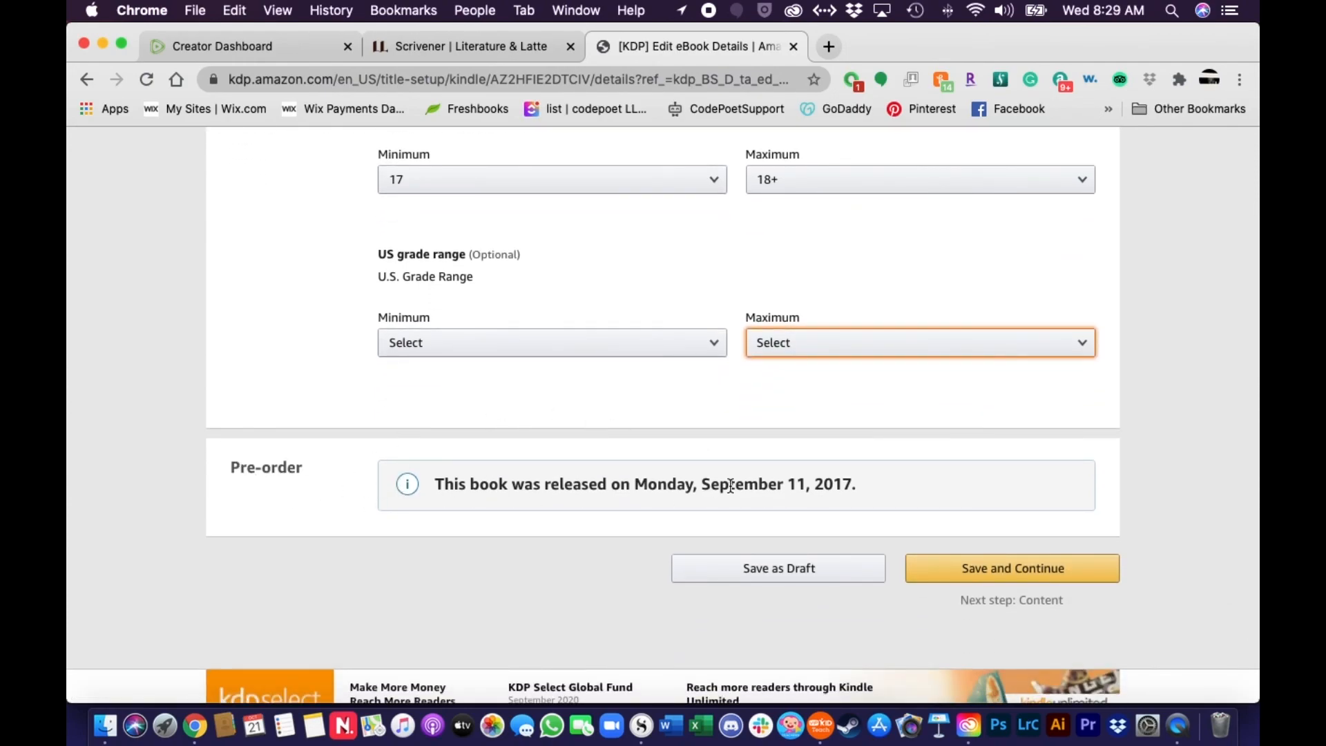
click(963, 574)
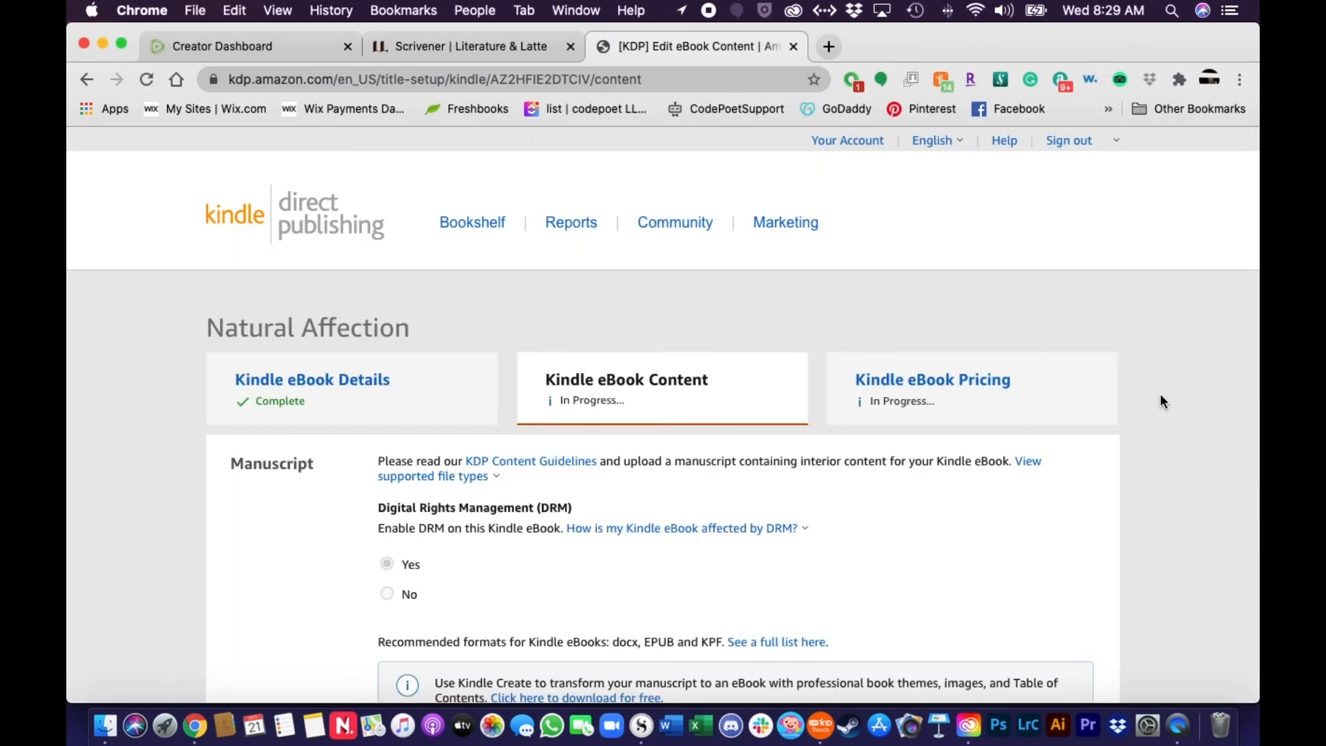
Review the manuscript section of the eBook content, including the DRM setting and the help on how it affects the eBook.
scroll(895, 580, down, 5)
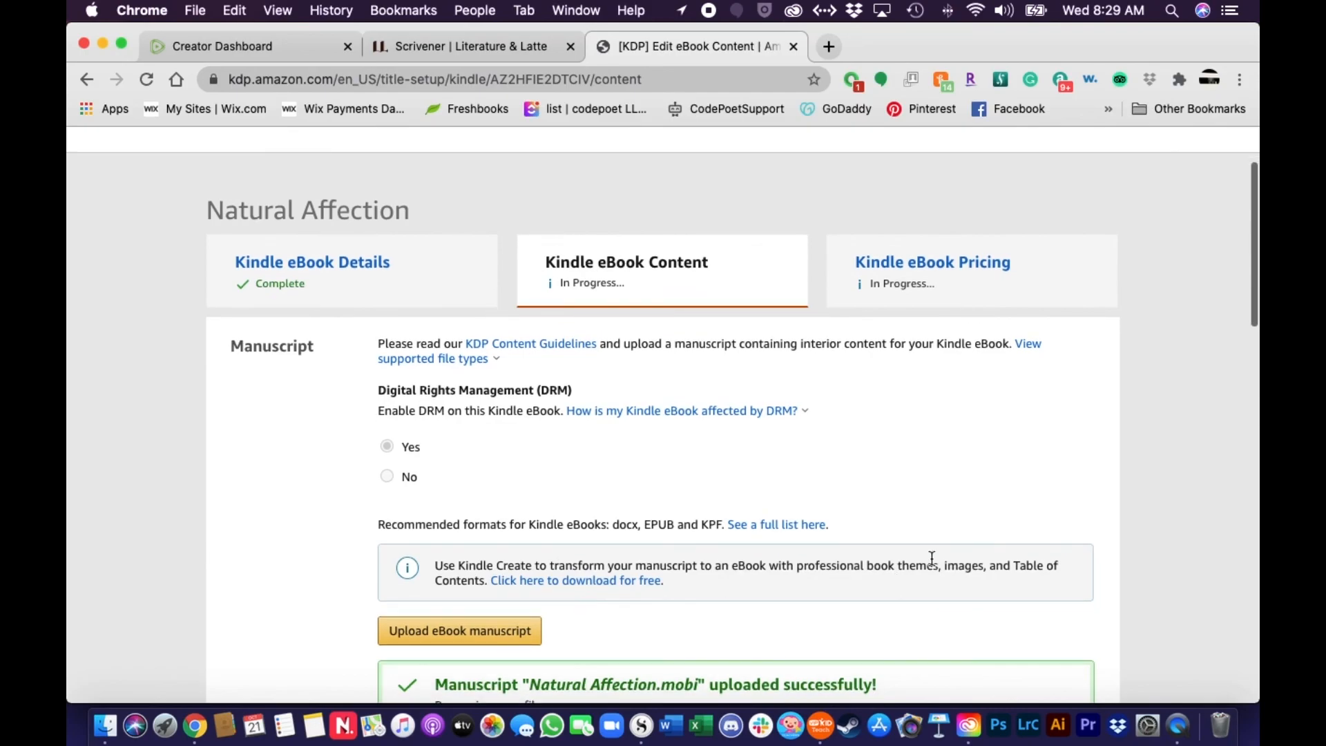
click(798, 304)
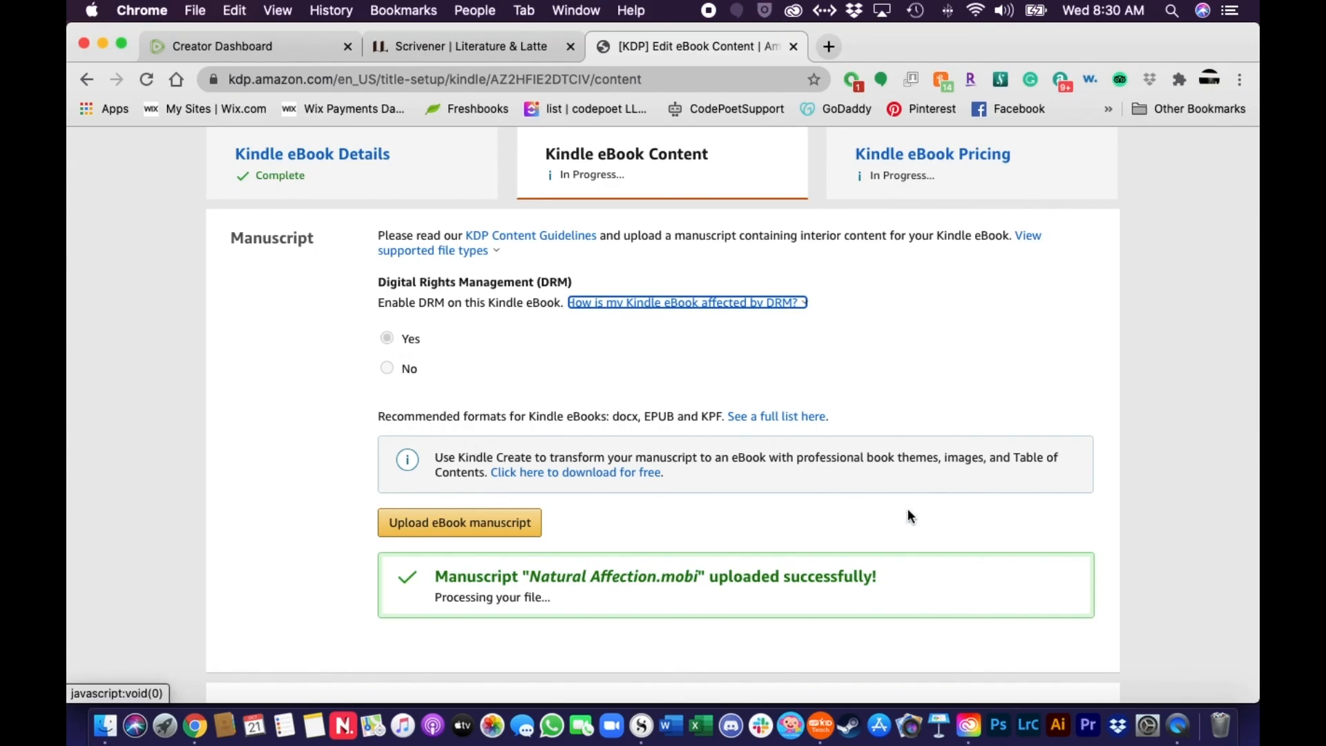
scroll(856, 497, down, 5)
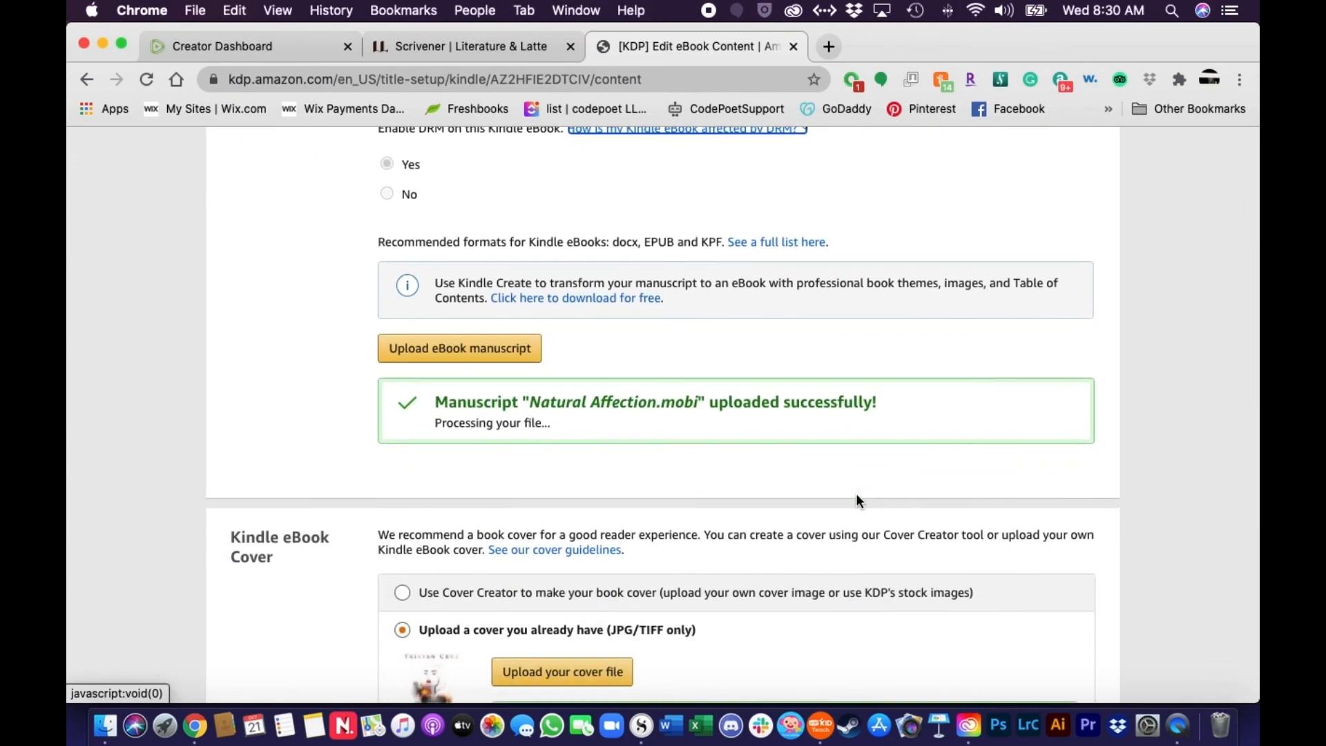
scroll(856, 493, up, 3)
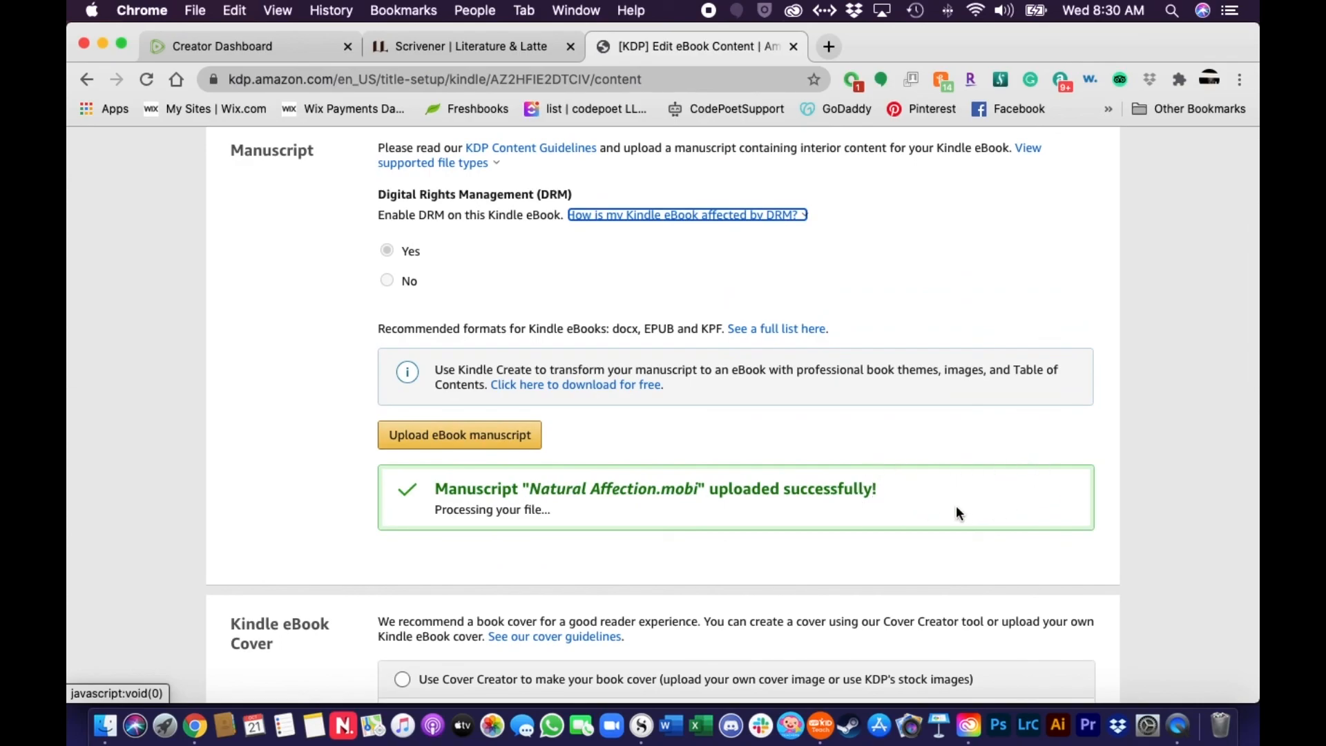
Select the Cover Creator option for making the Kindle eBook cover.
scroll(963, 501, down, 8)
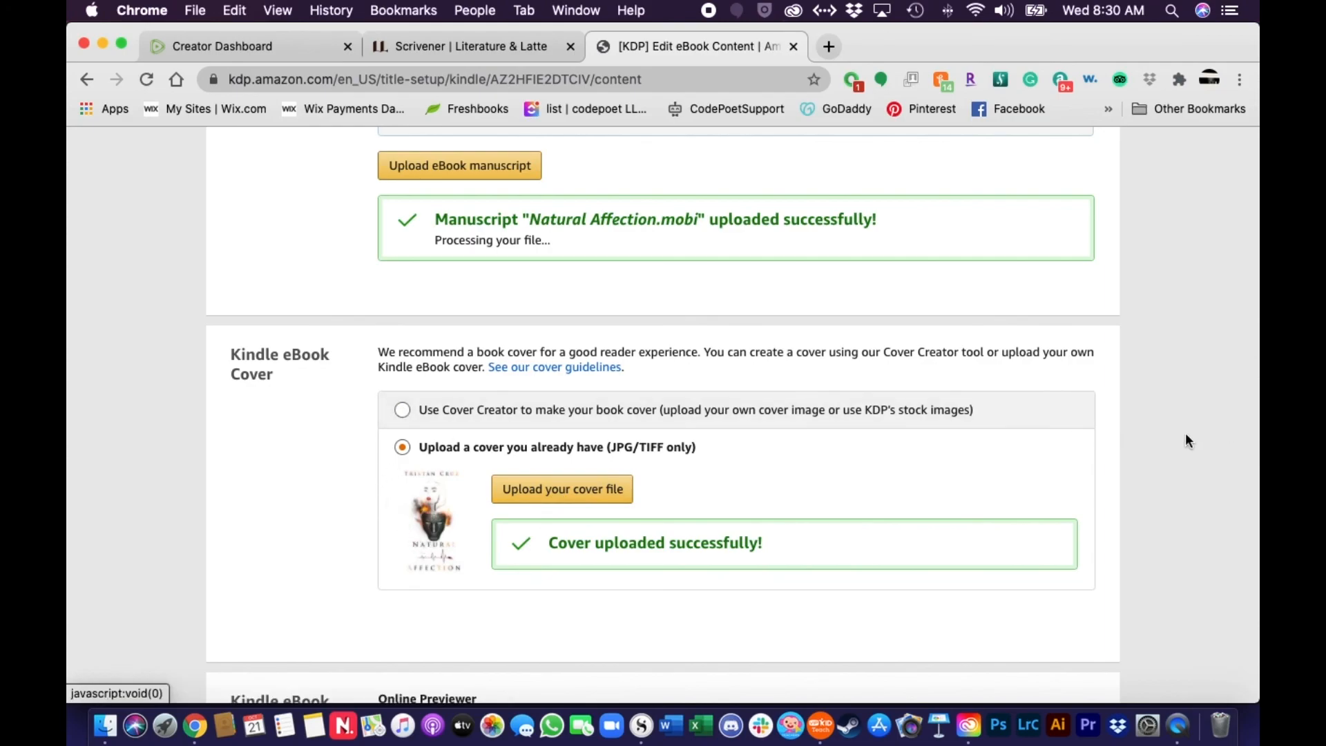
click(402, 412)
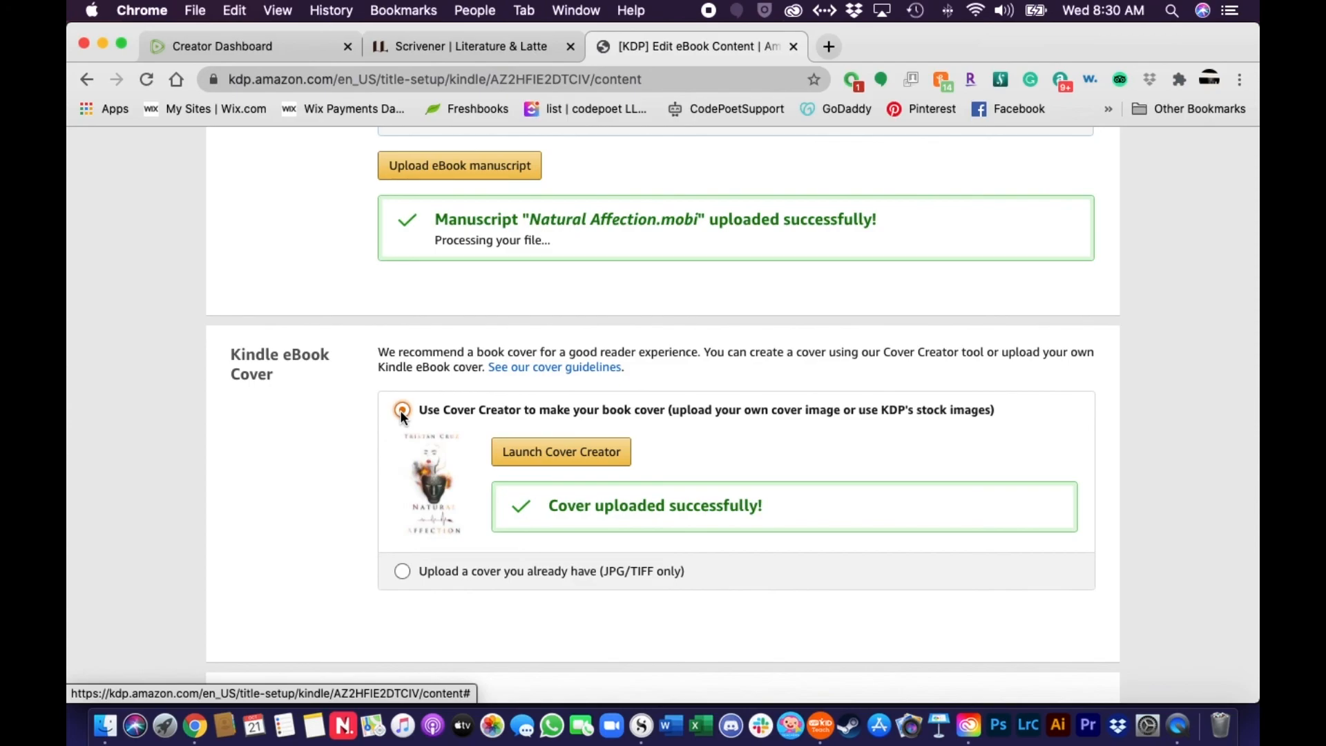
Switch to Creative Cloud and open the Adobe Stock site from its resource links.
click(969, 725)
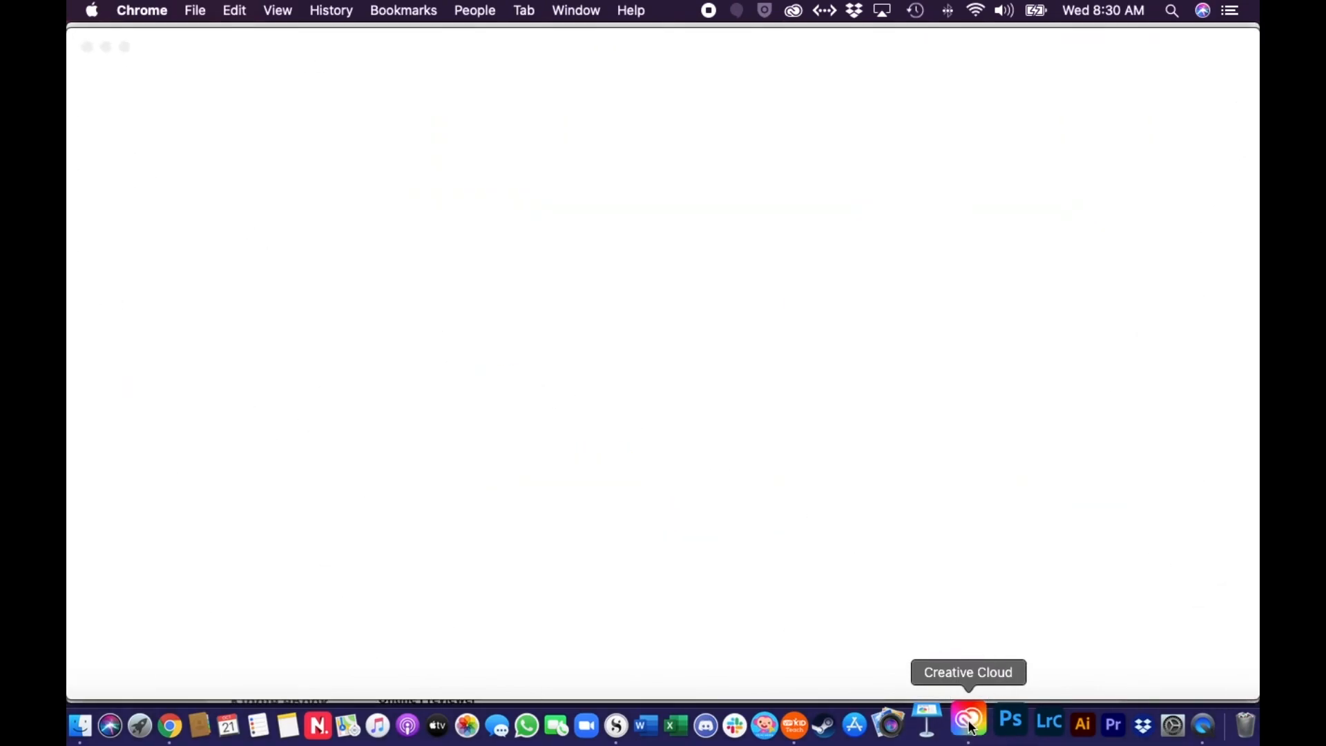
scroll(201, 529, down, 3)
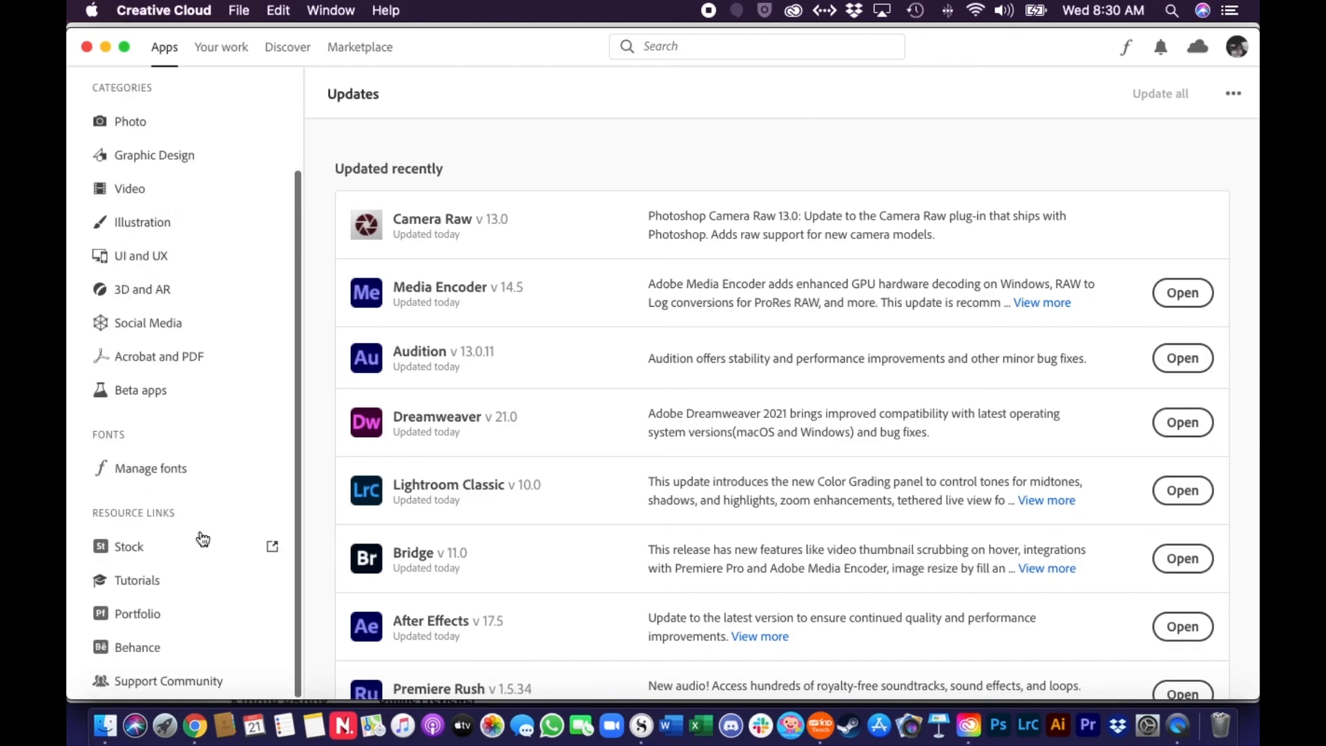
click(130, 547)
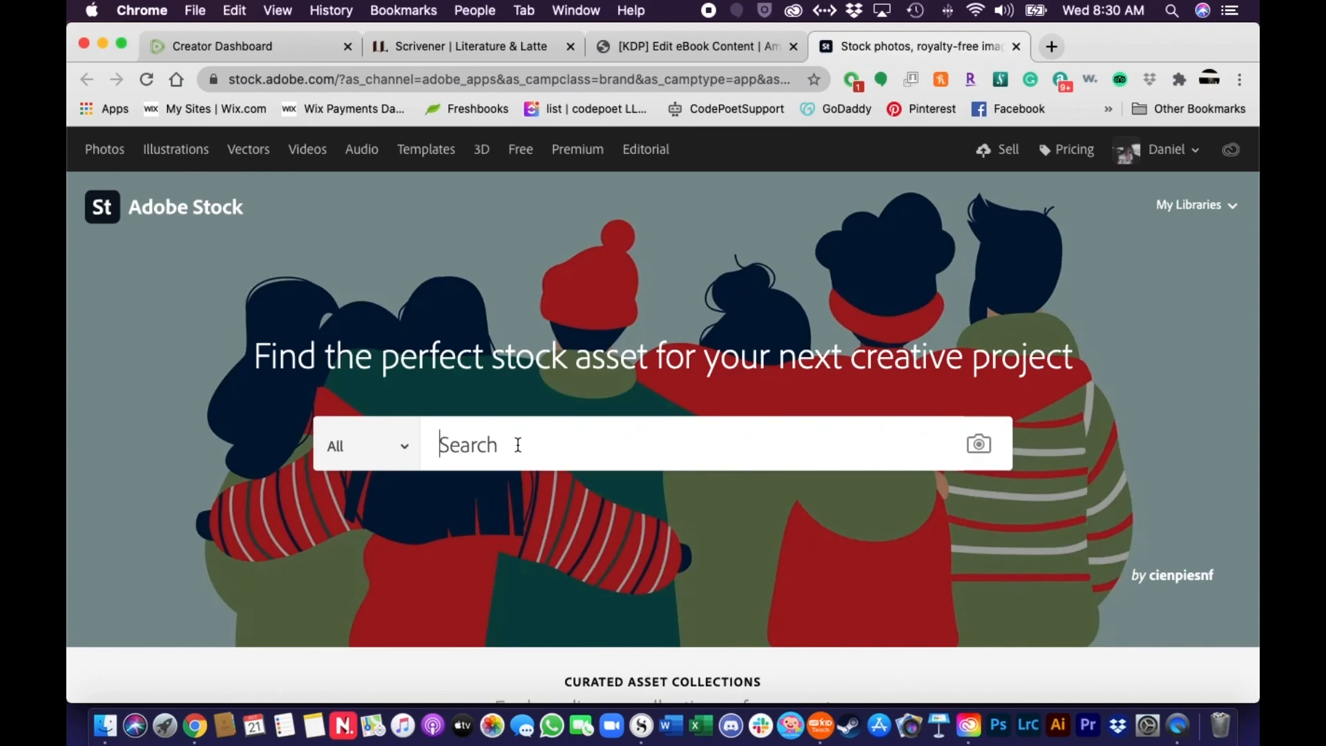
Search Adobe Stock for "Dramatic woman" across all asset types.
click(518, 445)
text(Dramatic )
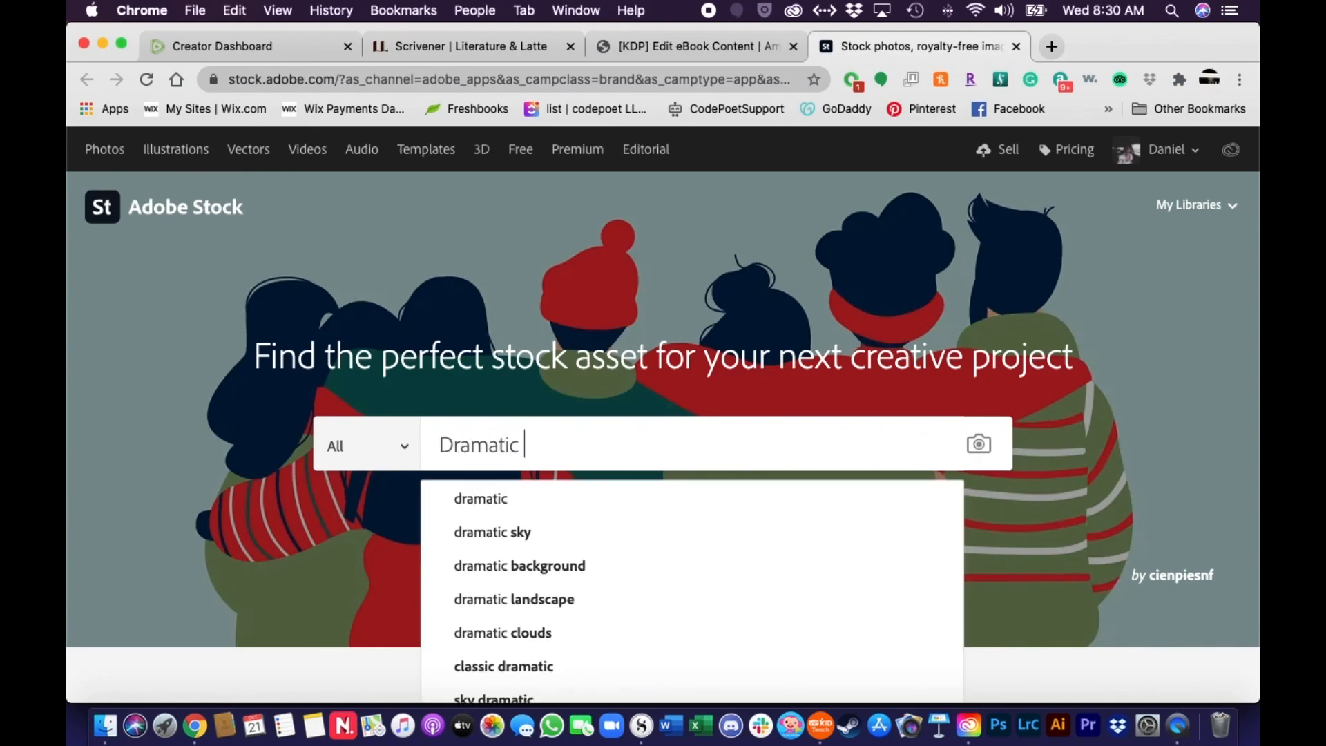
text(woman)
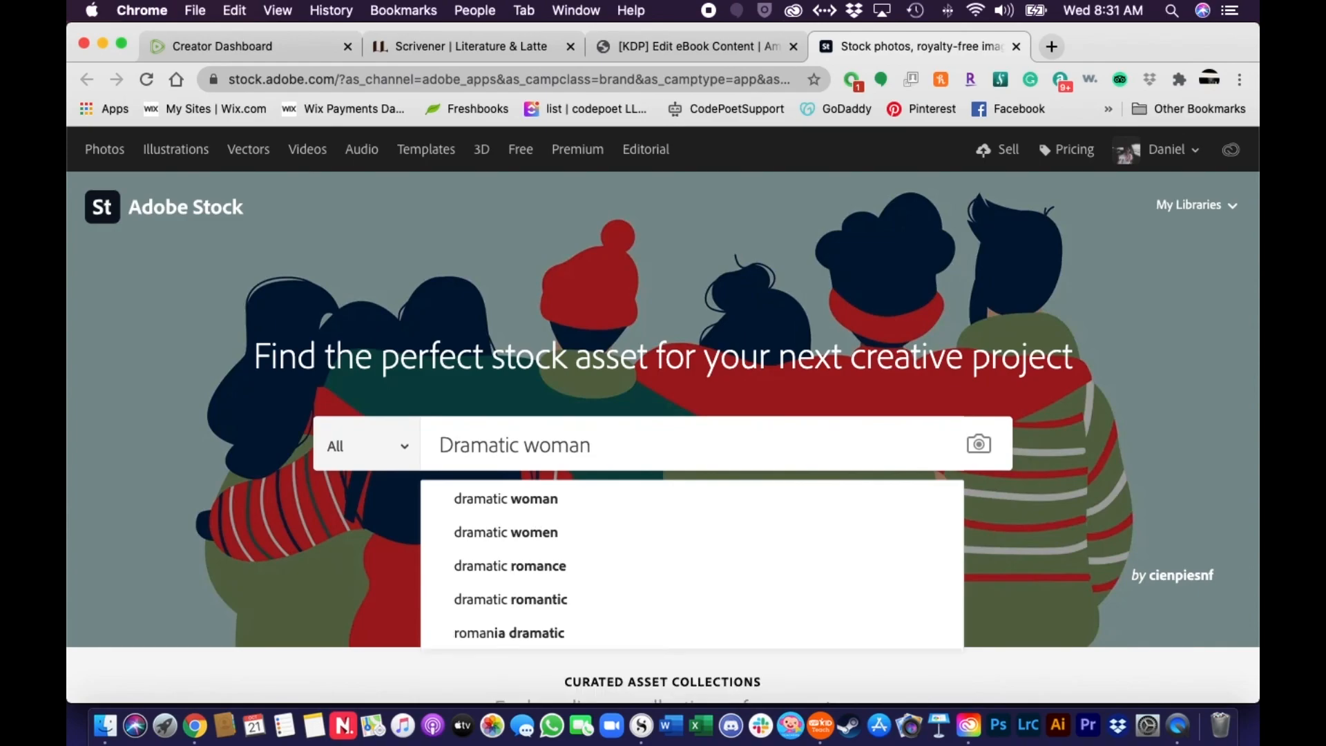
key(Return)
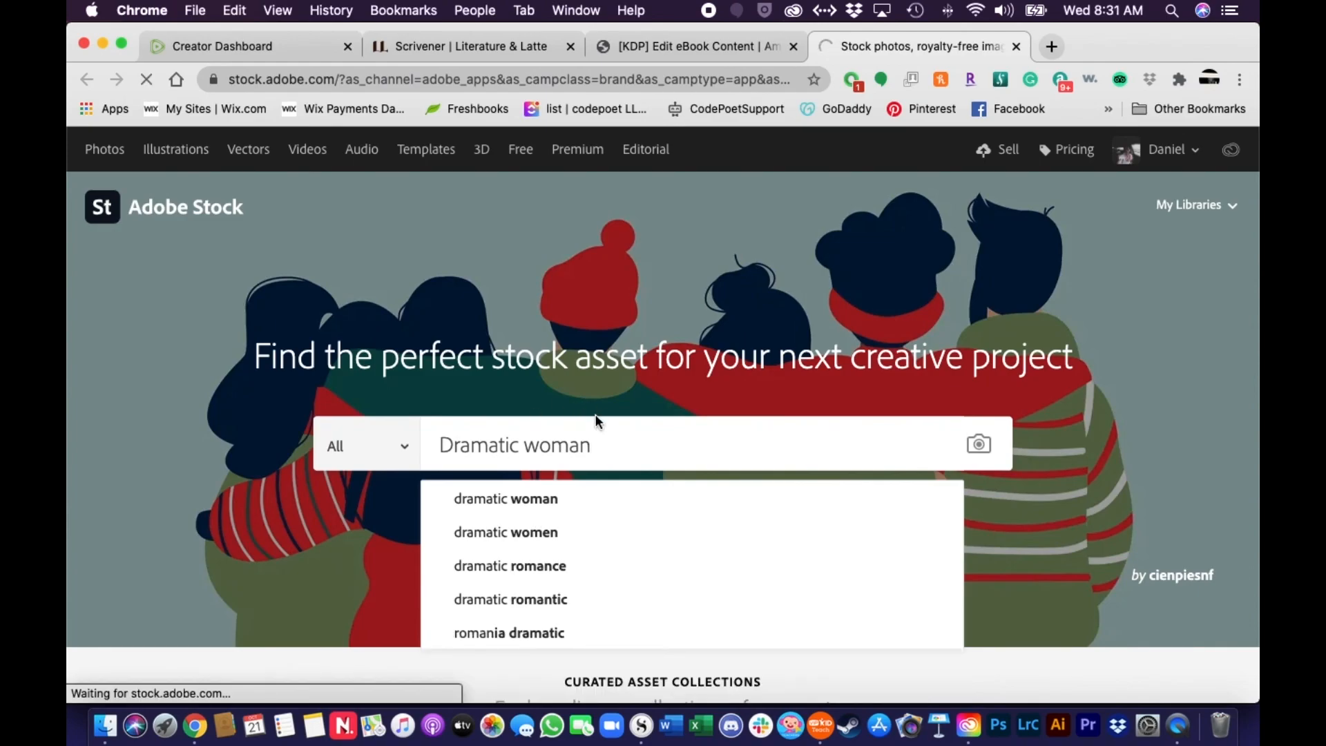
Find the image of a standing female silhouette against a red circle, and license and download it under the standard license.
scroll(571, 421, down, 1)
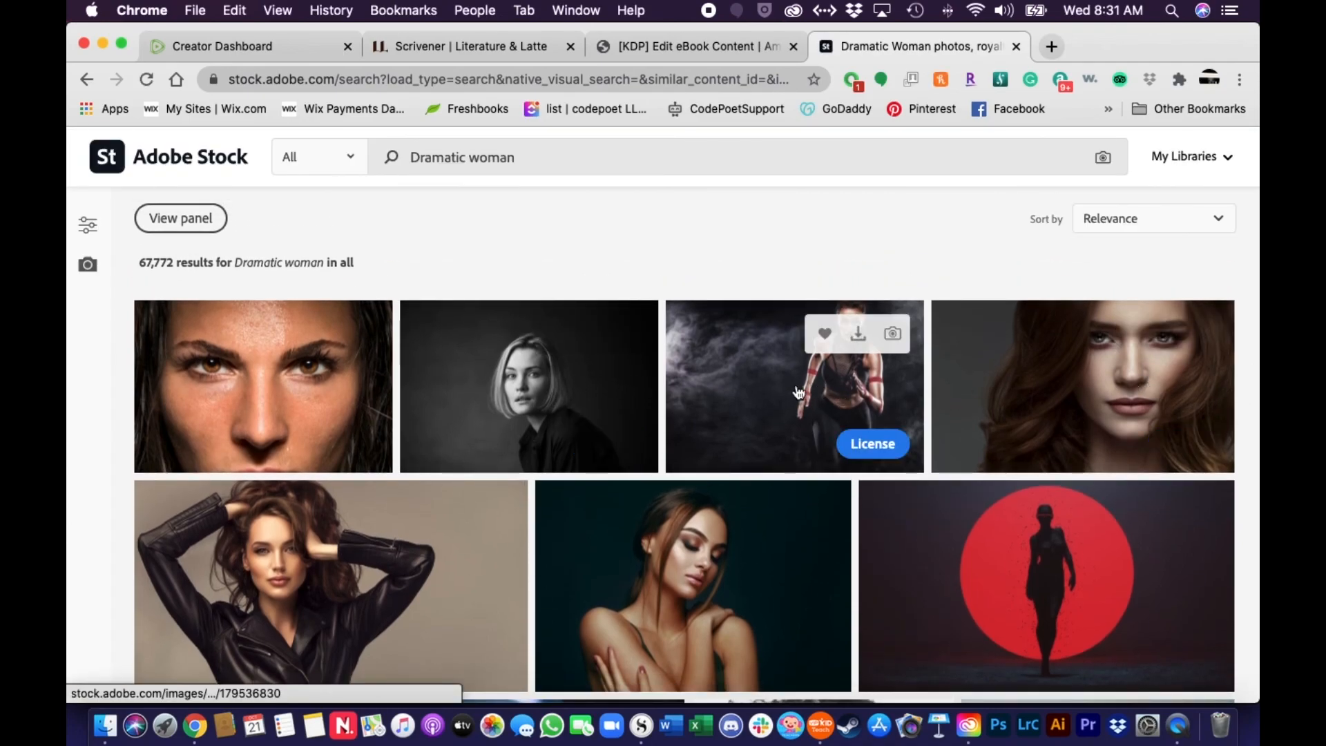
scroll(799, 392, down, 4)
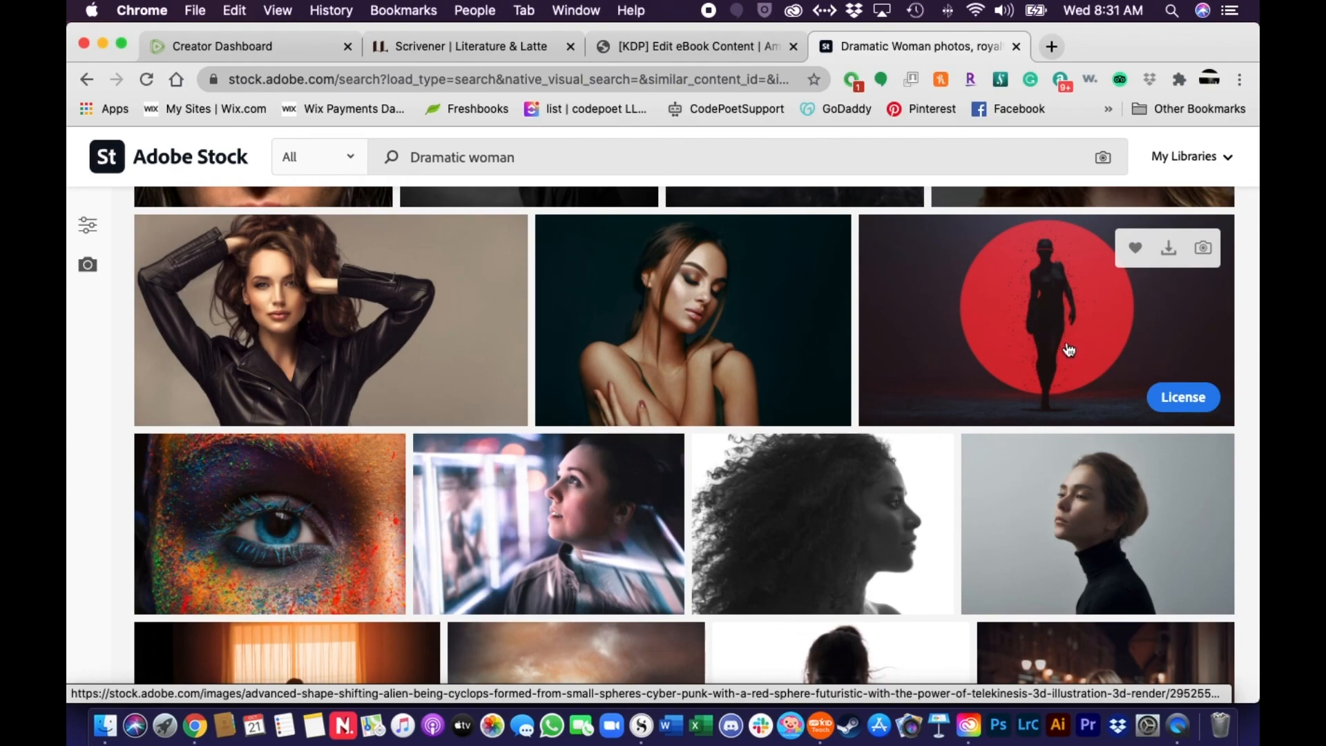
click(1029, 331)
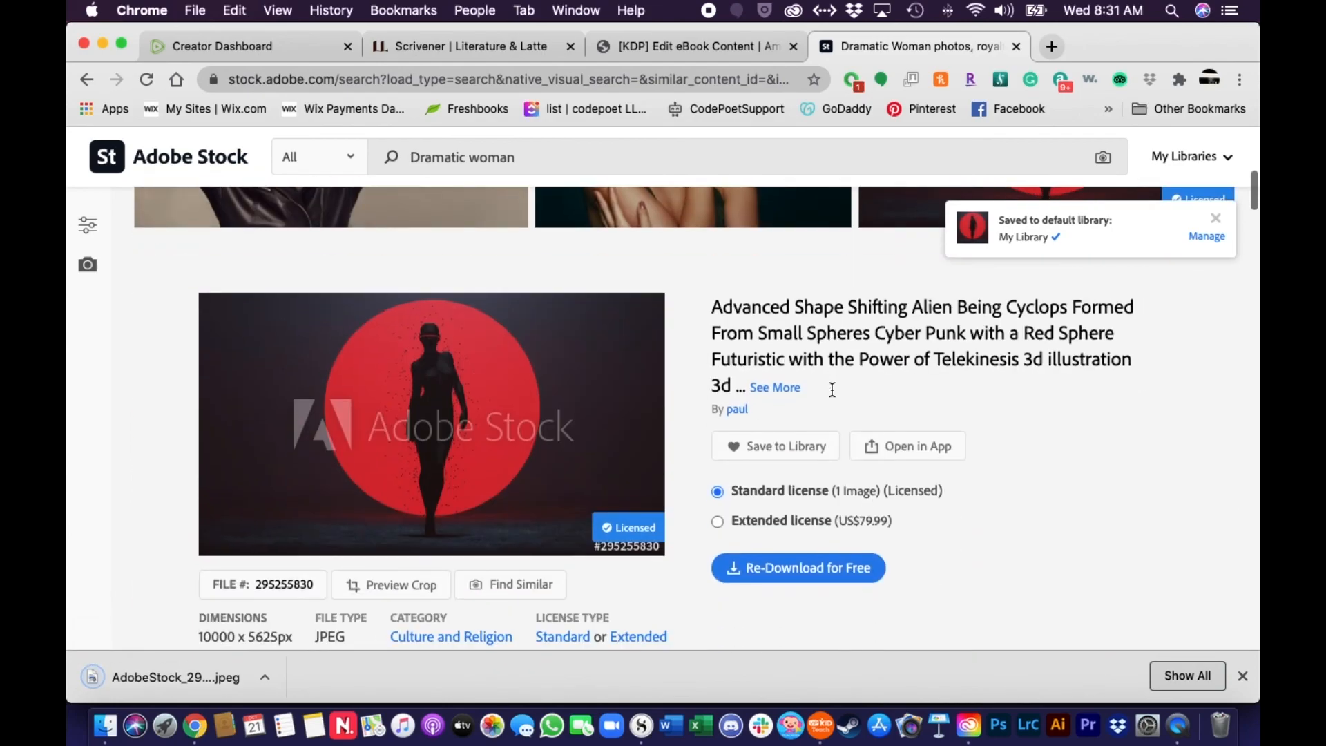
Browse more images from the same series, opening the dark red-lit figure and the red-circle silhouette with raised arms.
scroll(831, 387, down, 3)
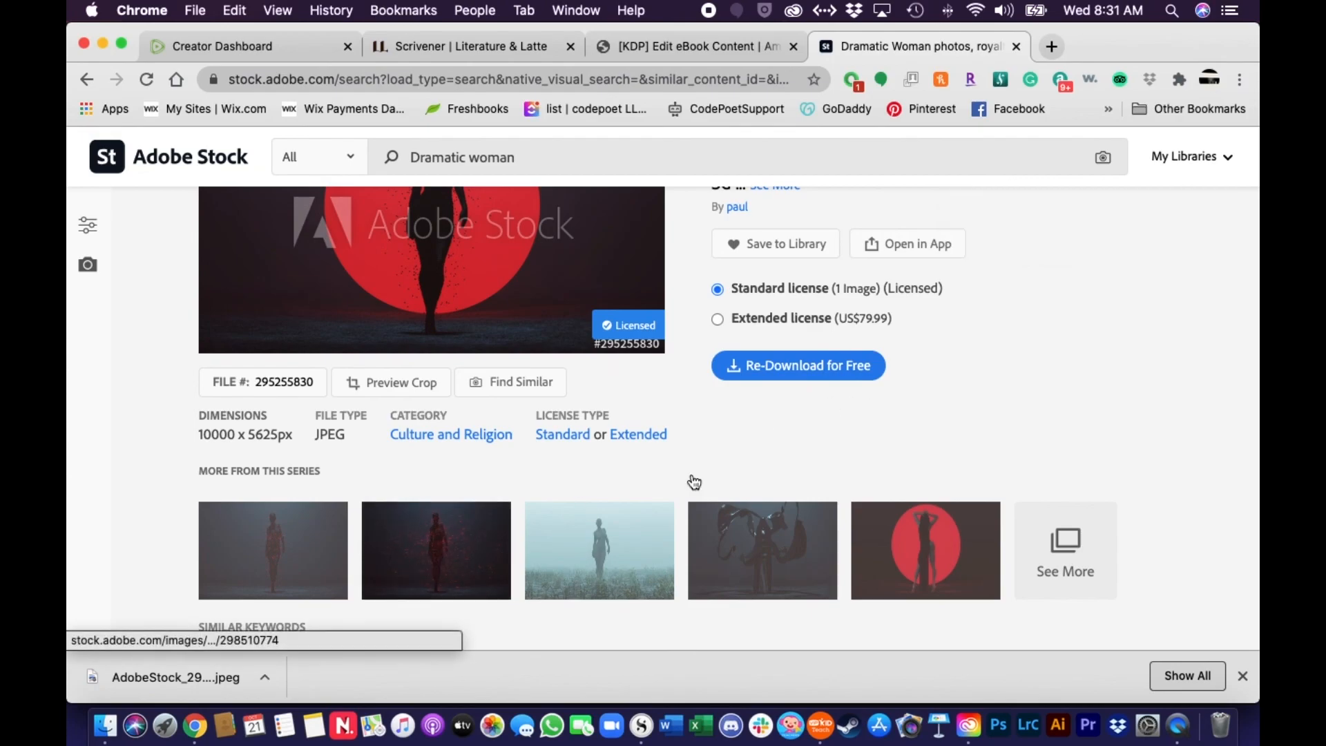
scroll(798, 441, up, 1)
scroll(798, 441, down, 2)
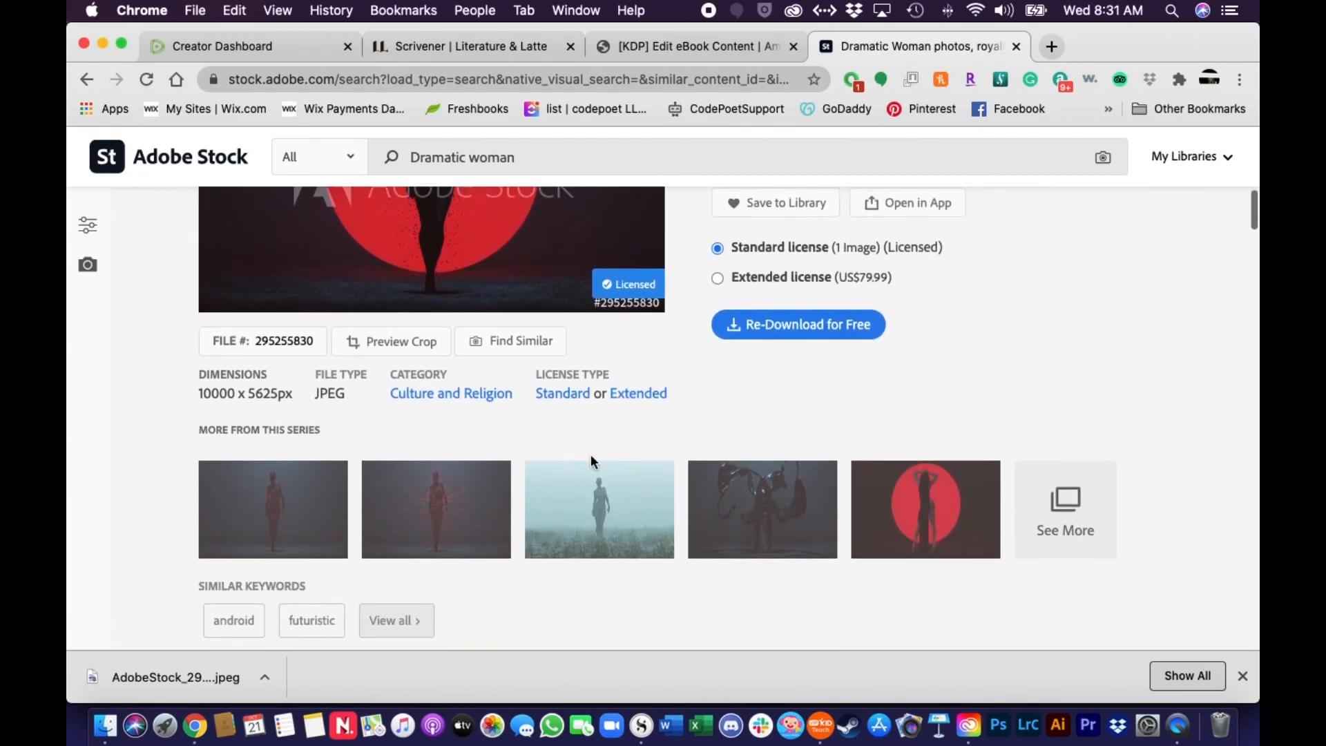
click(453, 523)
scroll(591, 519, down, 3)
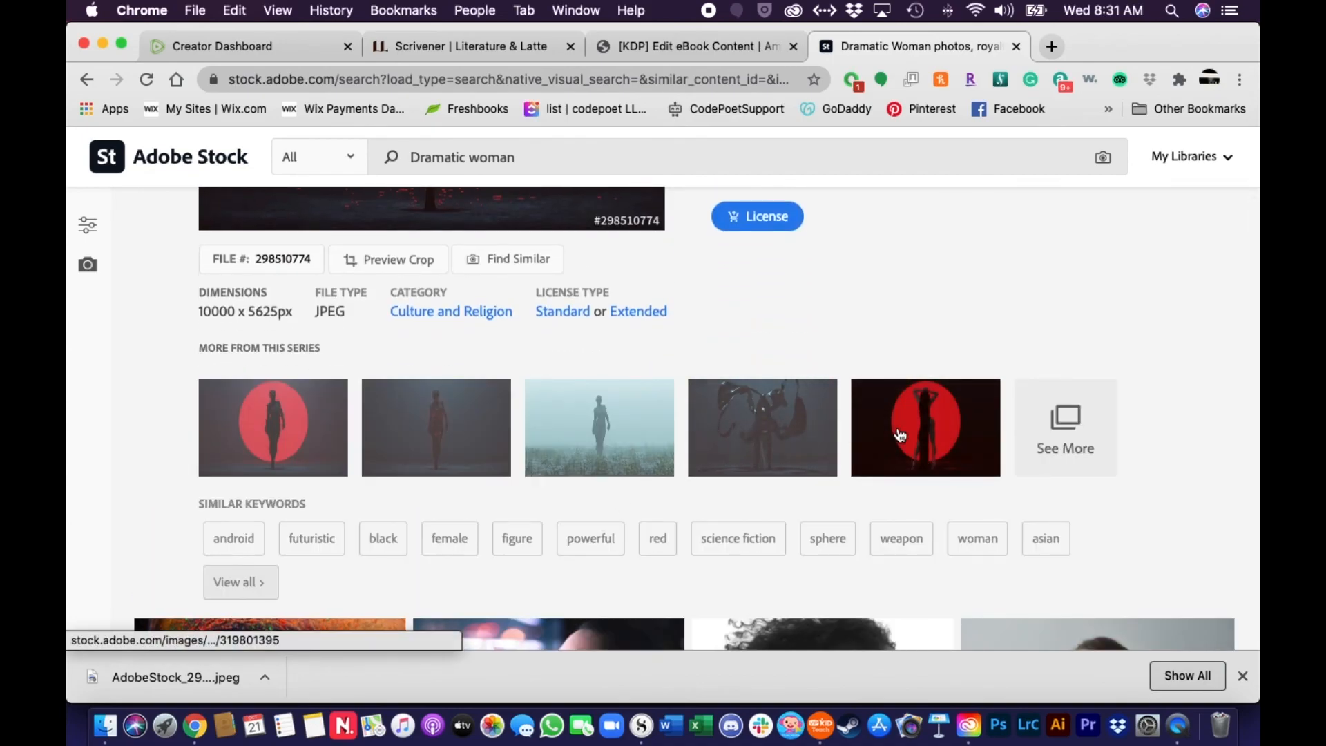
click(900, 434)
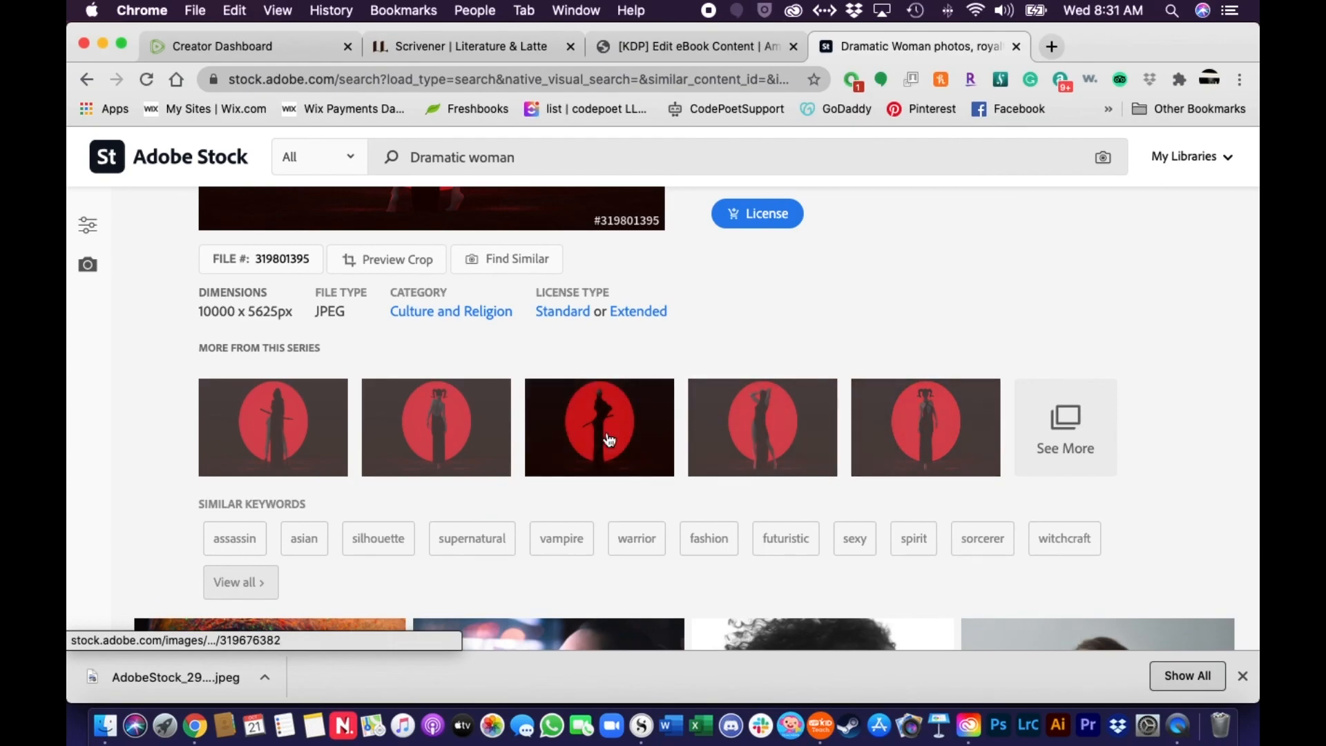
Open the related image of a woman holding a sword before a red circle and license it under the standard license.
scroll(607, 438, up, 4)
scroll(607, 438, down, 5)
scroll(607, 438, up, 1)
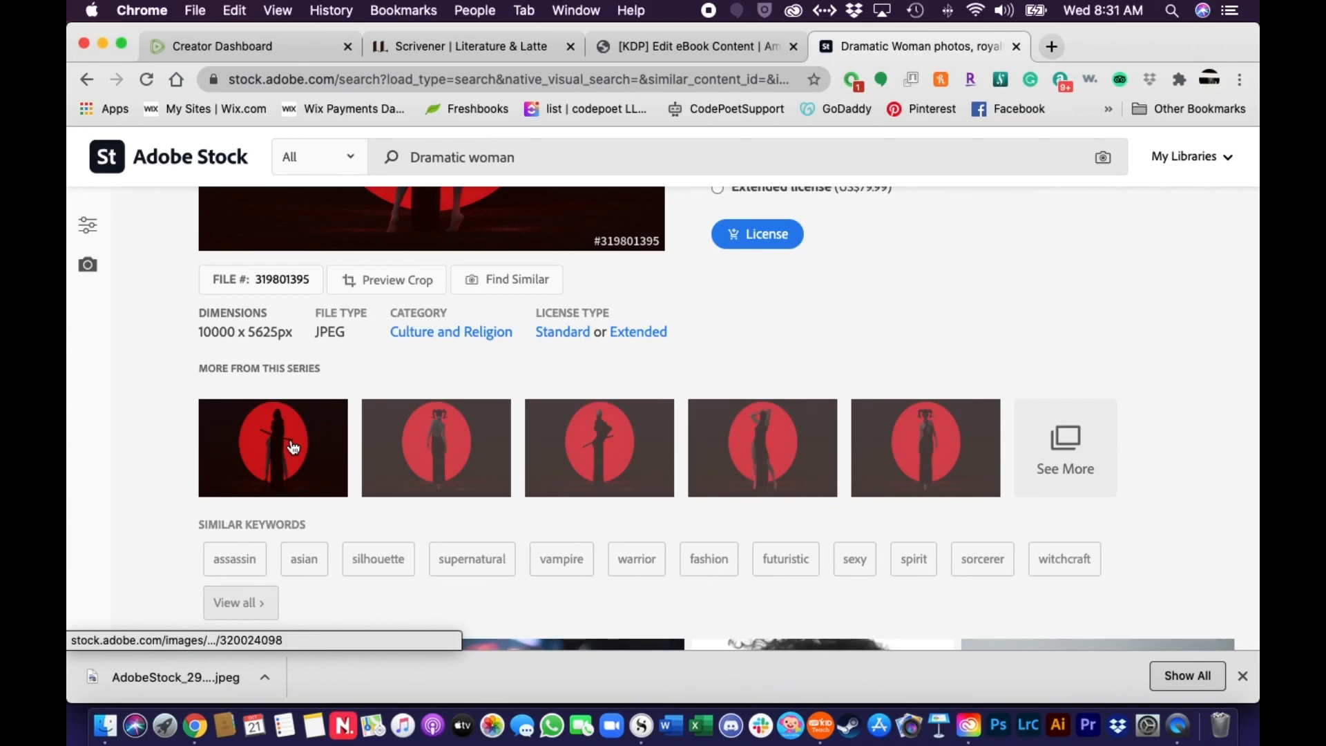
click(334, 441)
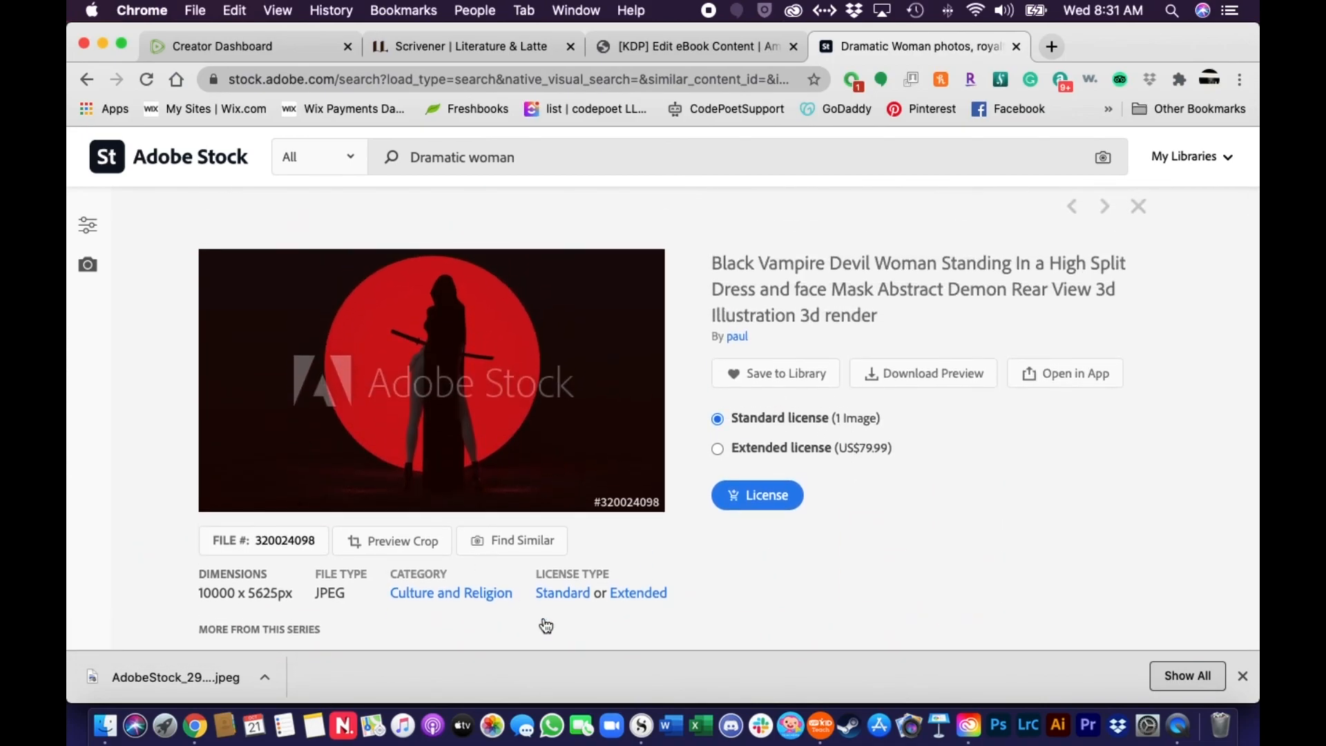
click(768, 503)
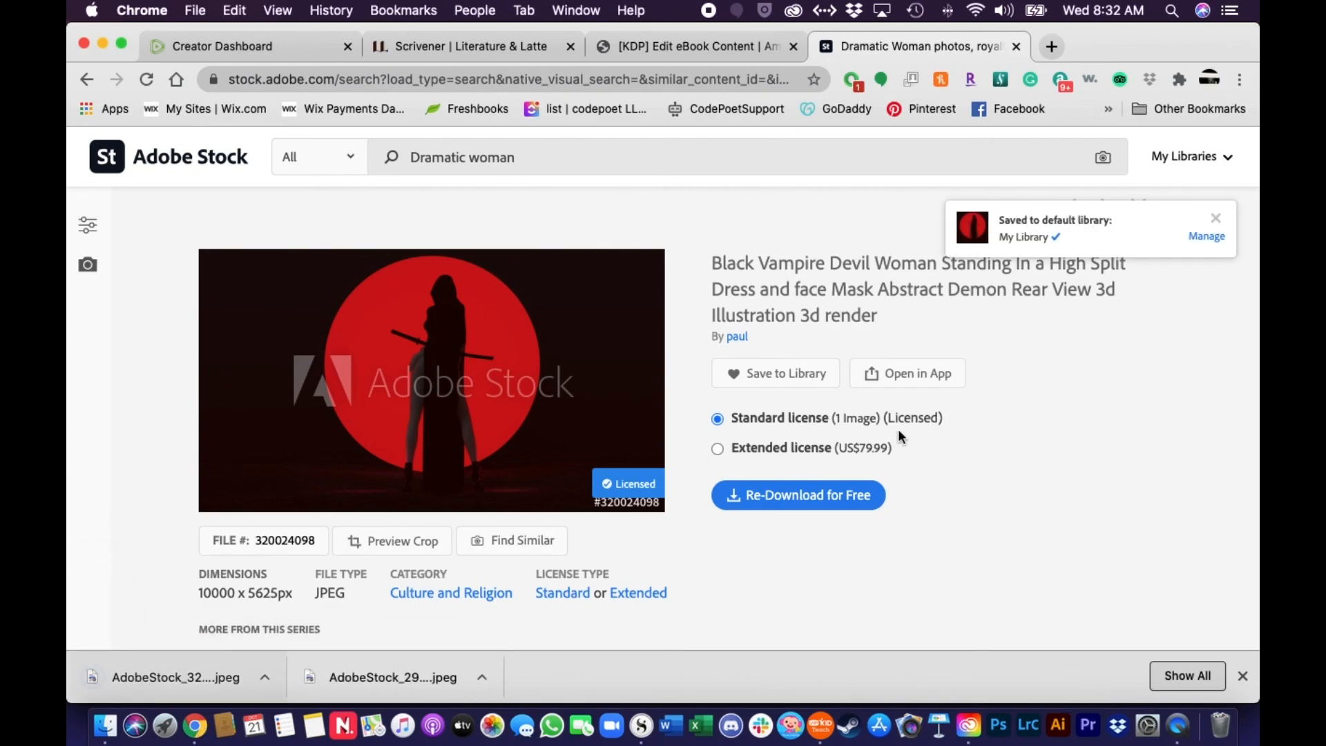
Launch Cover Creator from the KDP eBook content page and check the newly downloaded stock image in its Finder folder.
click(657, 43)
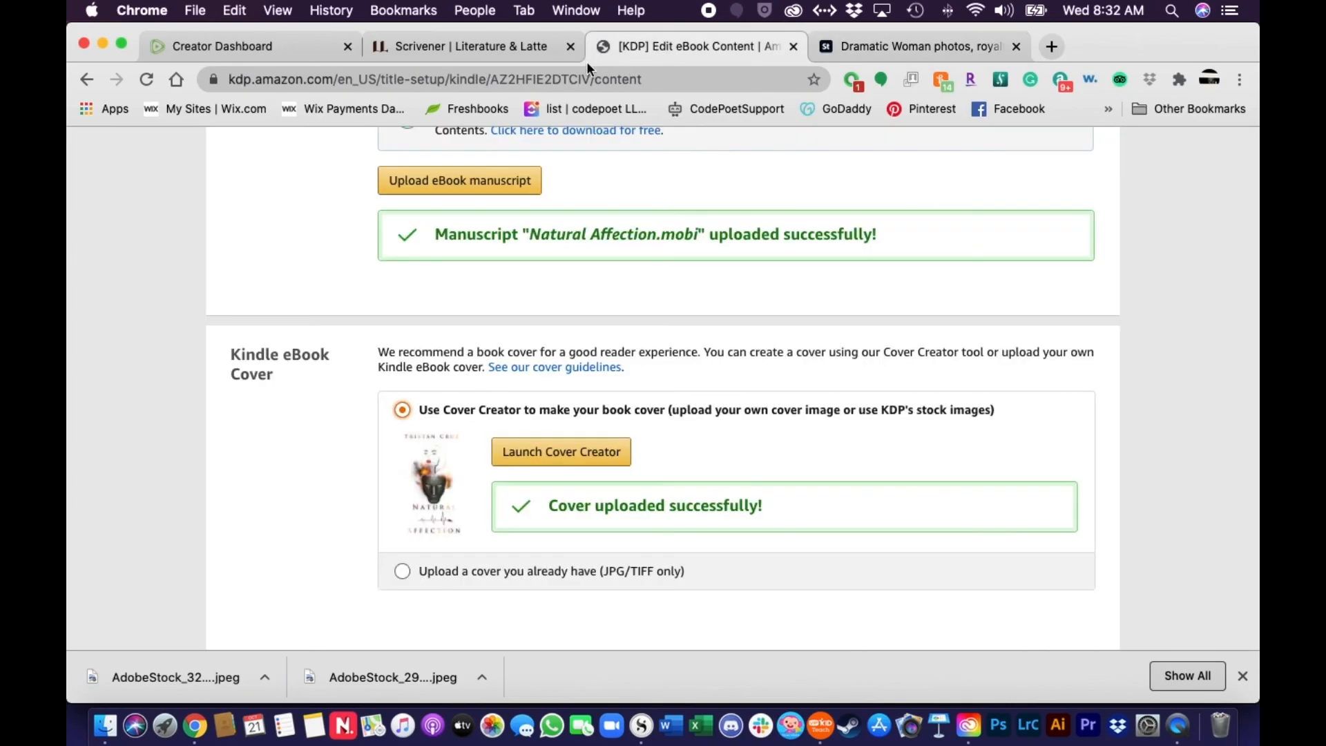
click(565, 458)
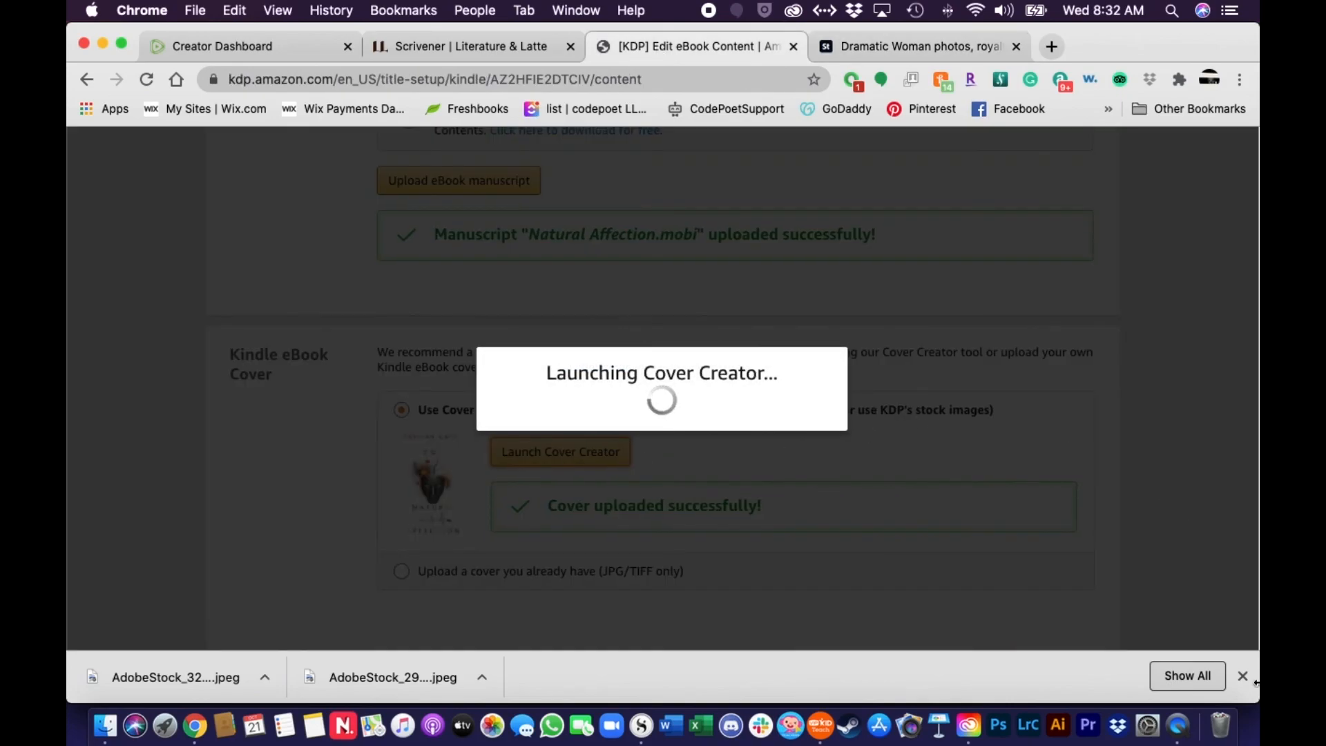
right_click(110, 677)
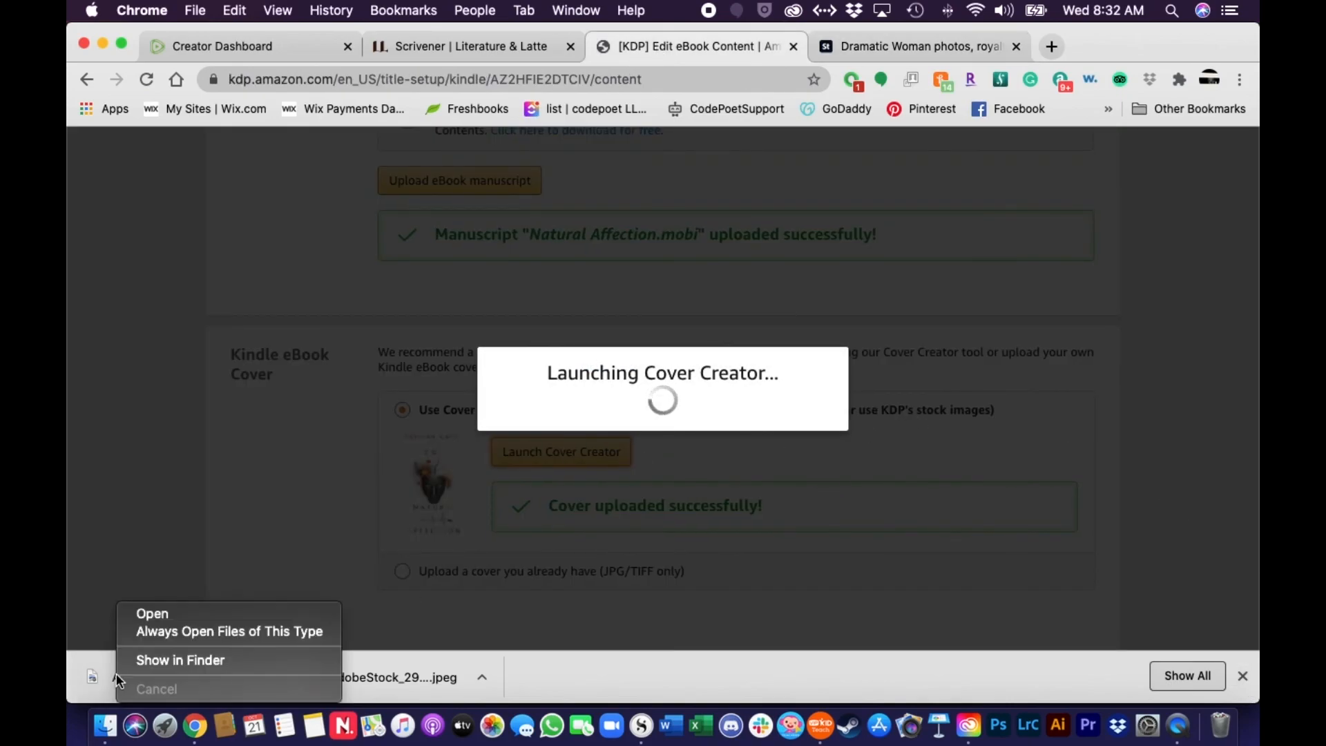
click(181, 660)
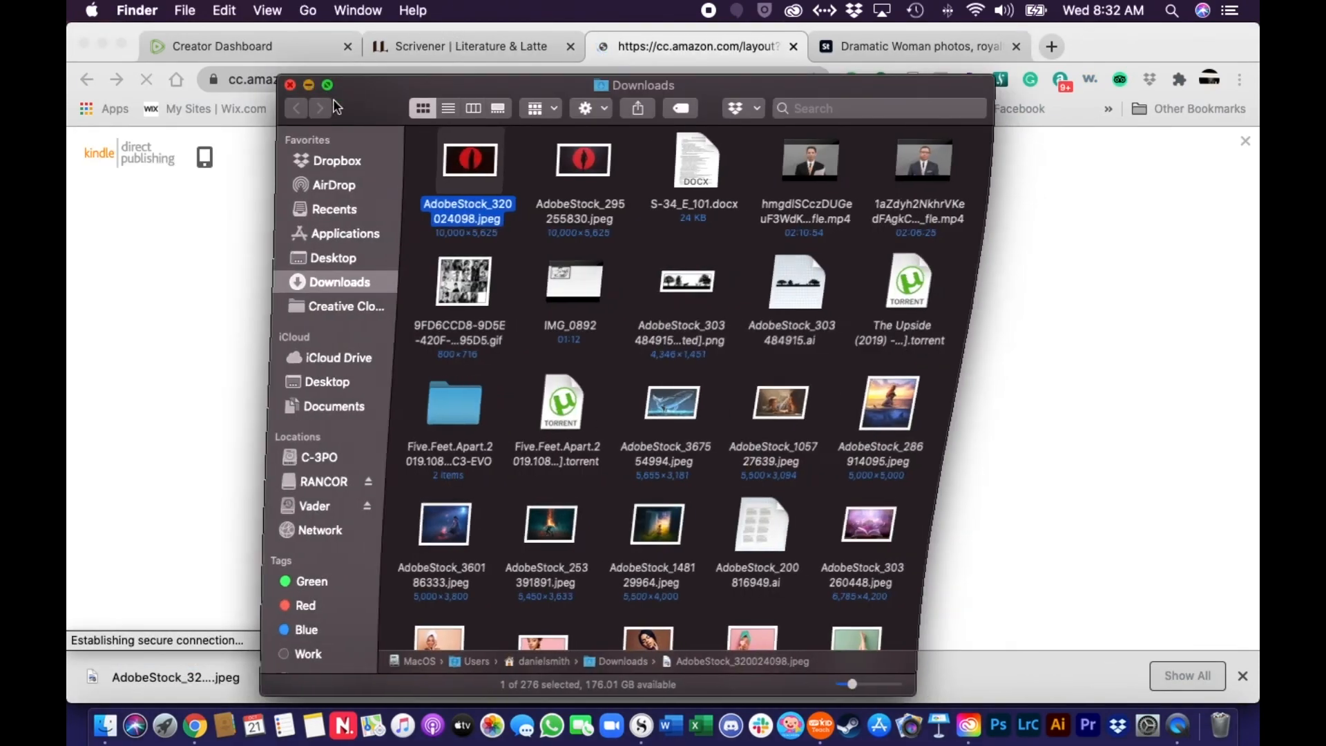
click(290, 84)
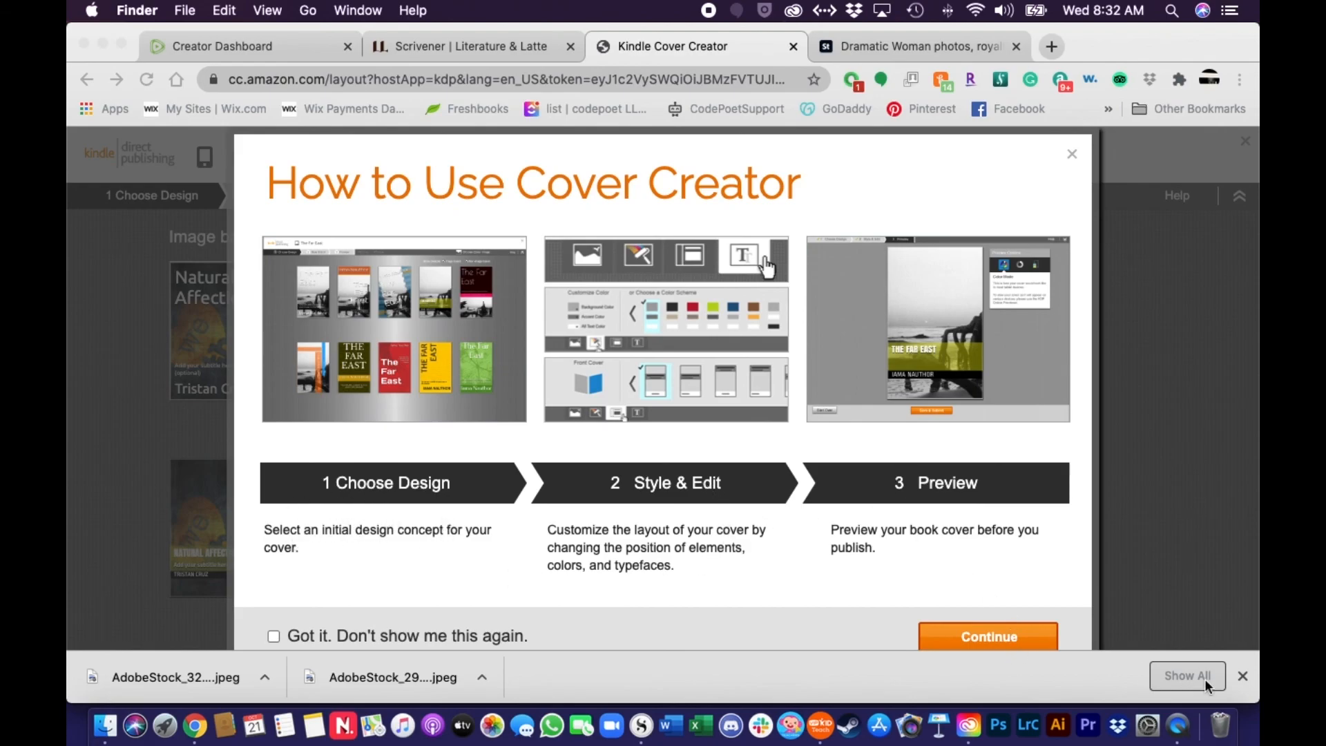
Close the browser's download list, opt out of seeing the Cover Creator introduction again, and continue to the cover image choice.
click(1242, 676)
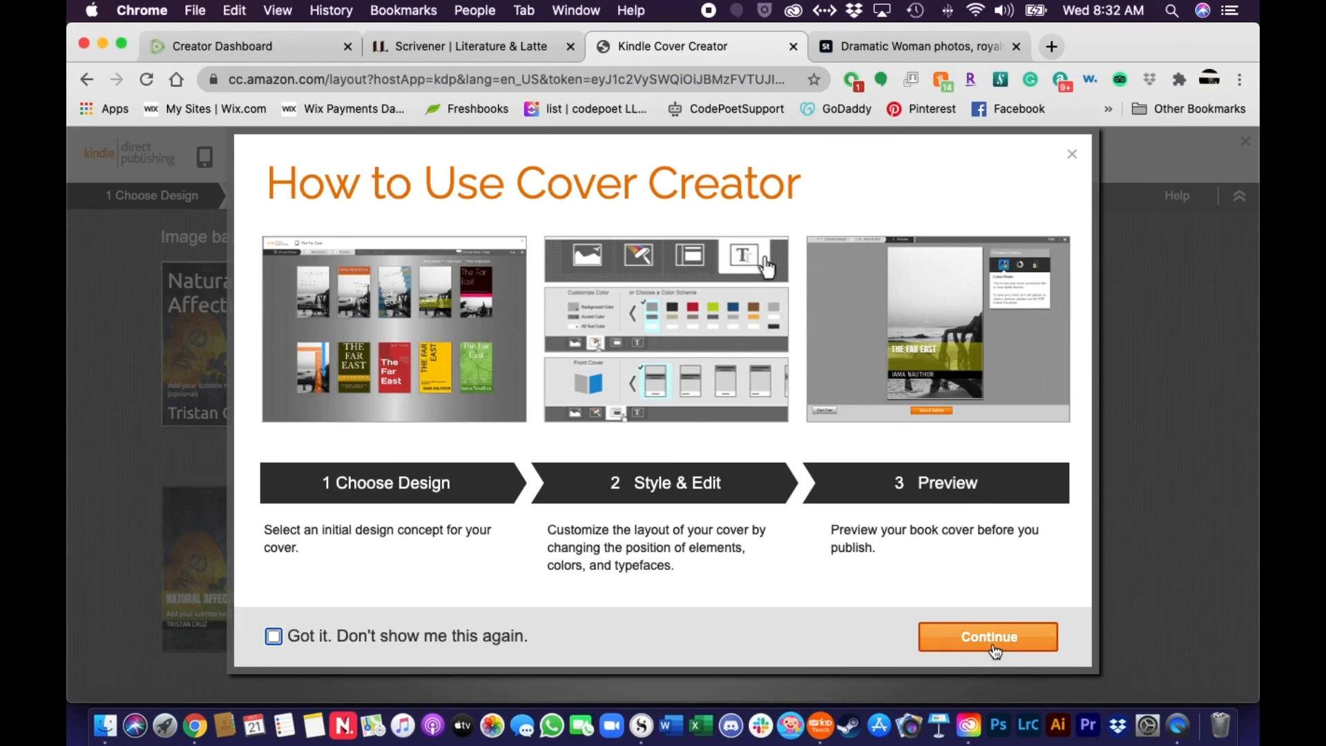
click(279, 636)
click(1027, 641)
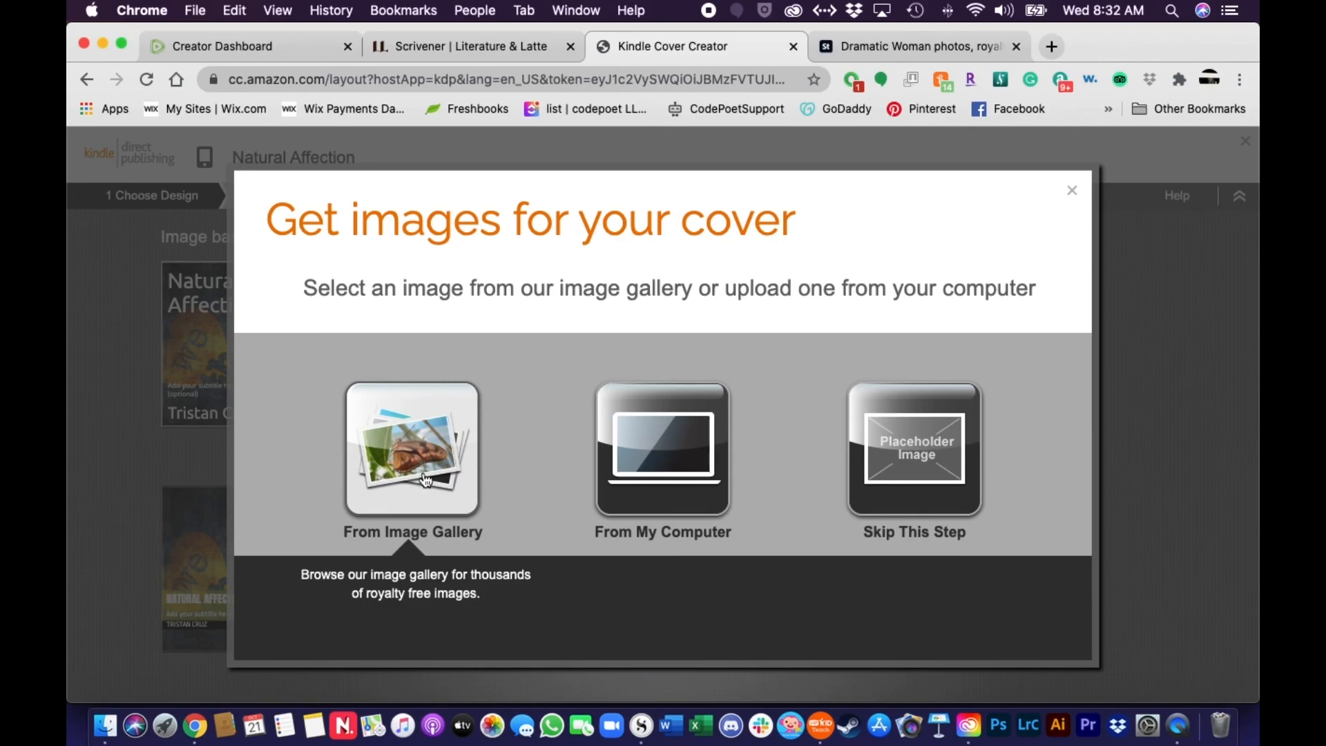
Upload AdobeStock_320024098.jpeg from the computer's Downloads folder as the cover image.
click(685, 469)
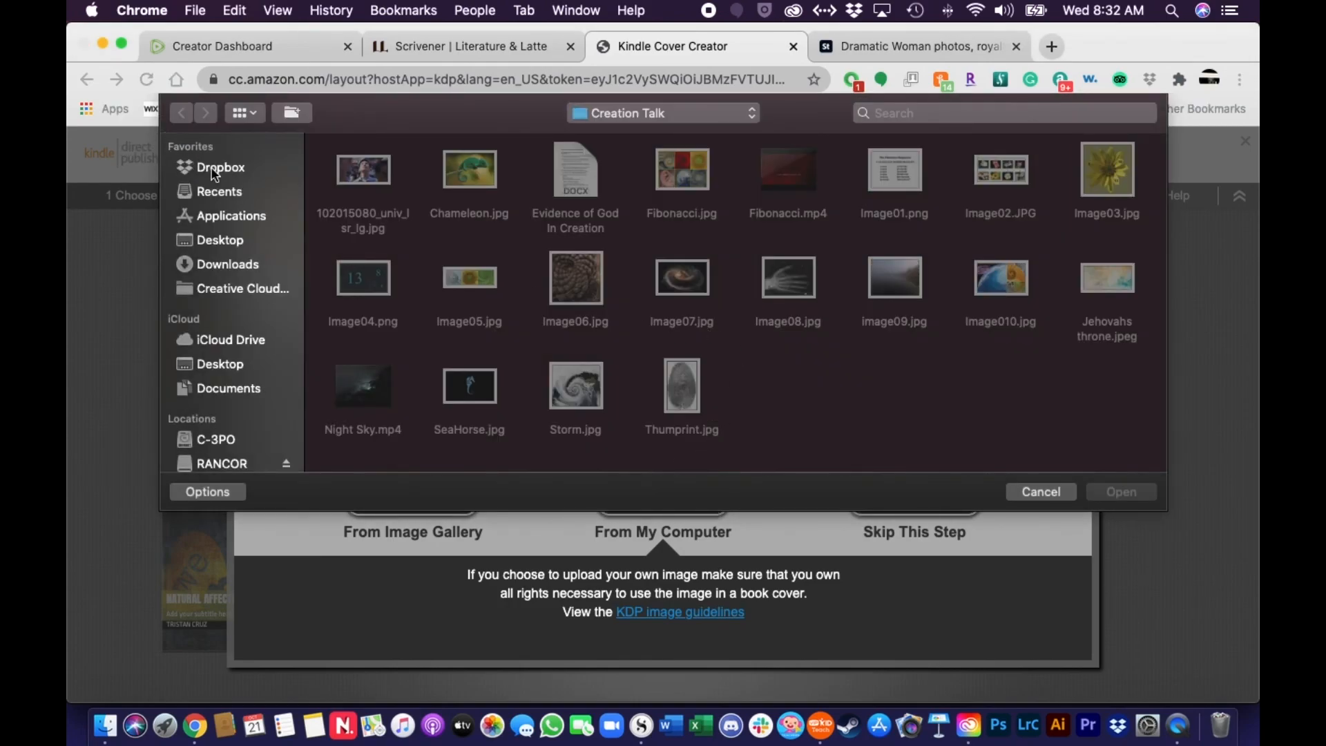
click(221, 261)
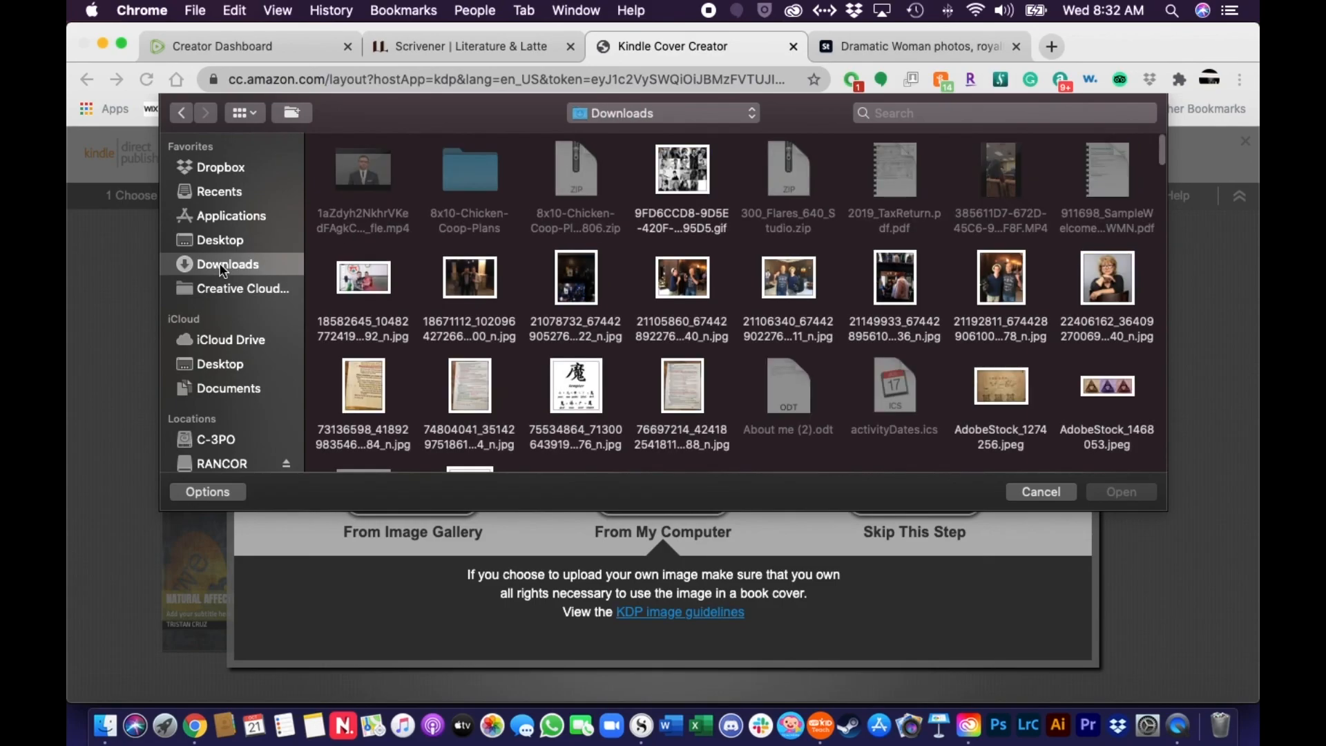
scroll(625, 283, down, 1)
scroll(625, 283, down, 10)
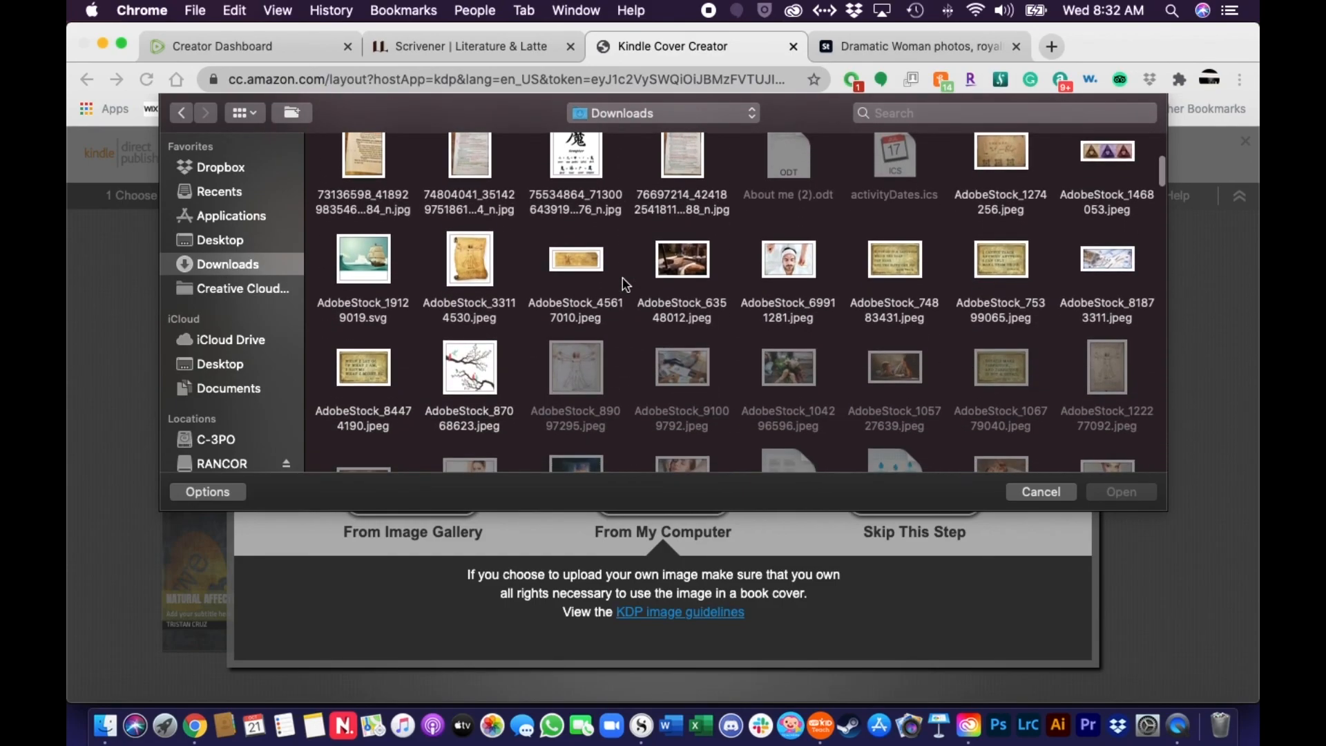
scroll(625, 283, down, 8)
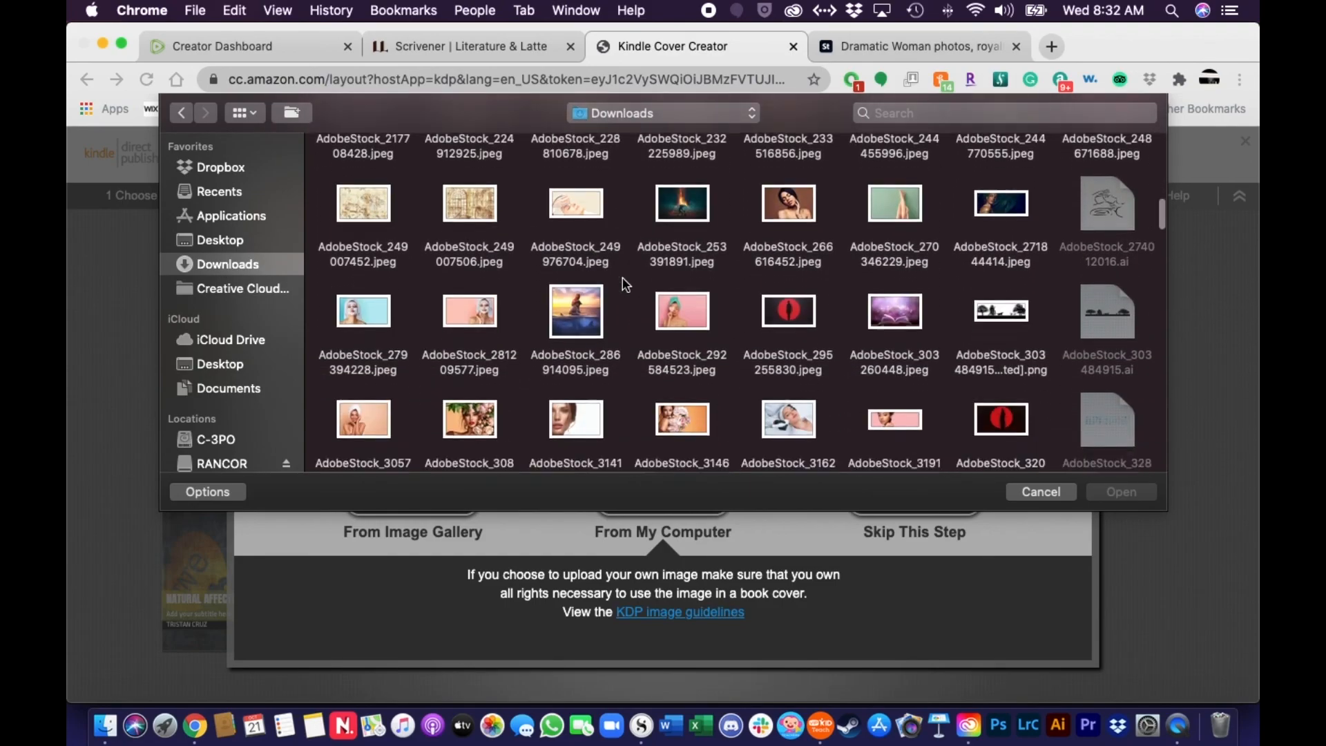
click(1008, 310)
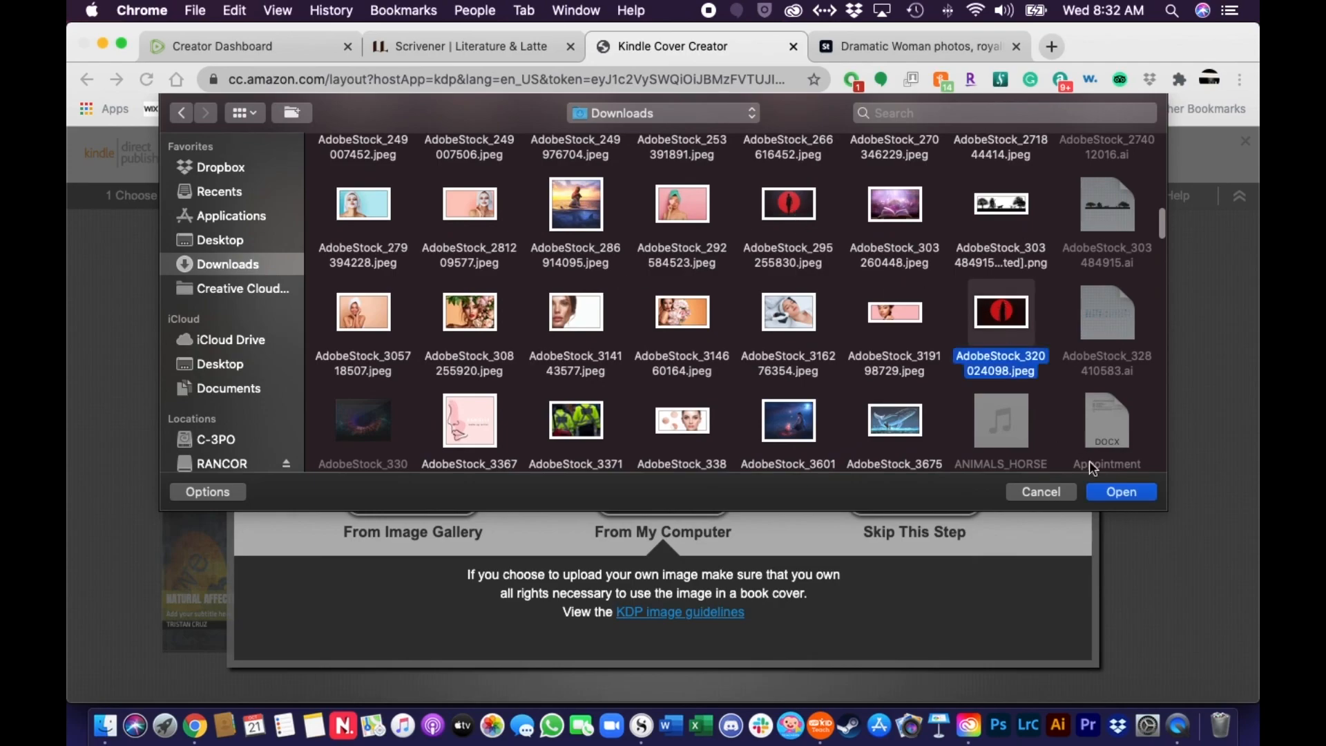
click(1119, 492)
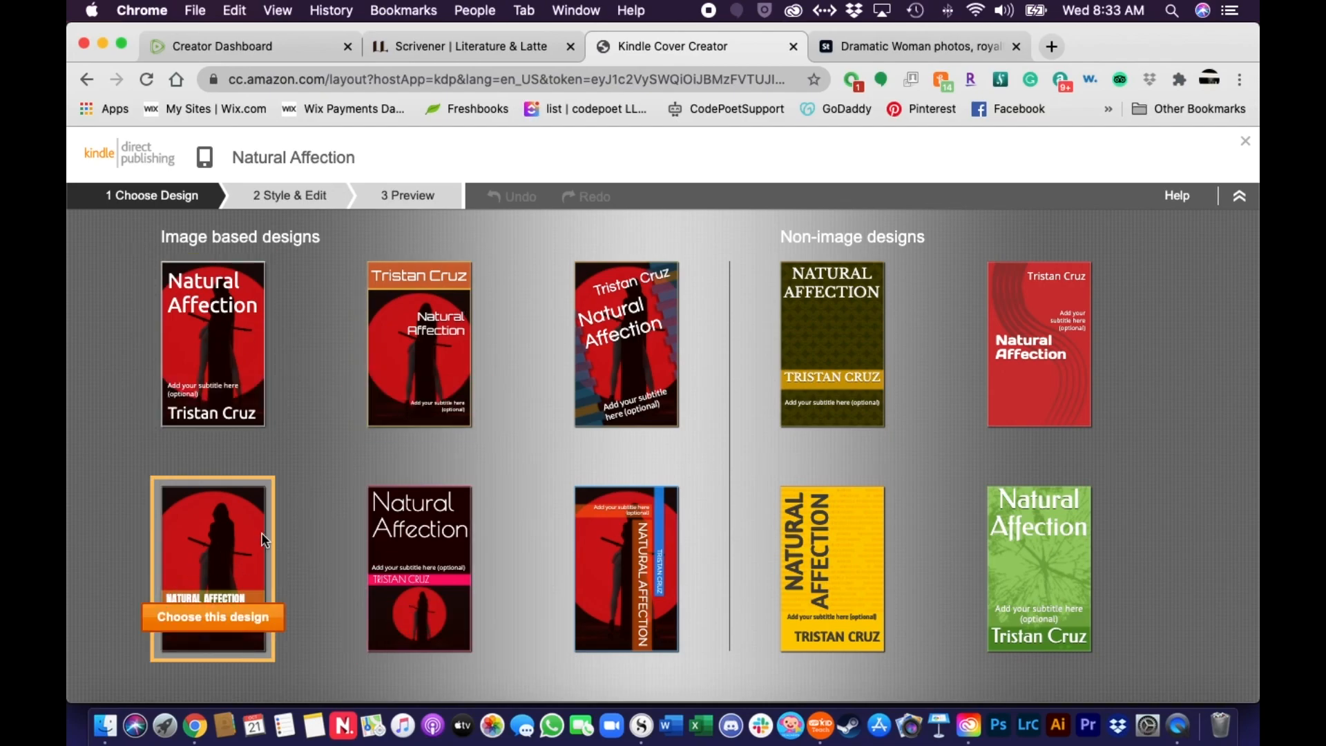
Choose the first image-based cover design, with the large title over the full image, and set the title font to Anton.
click(247, 341)
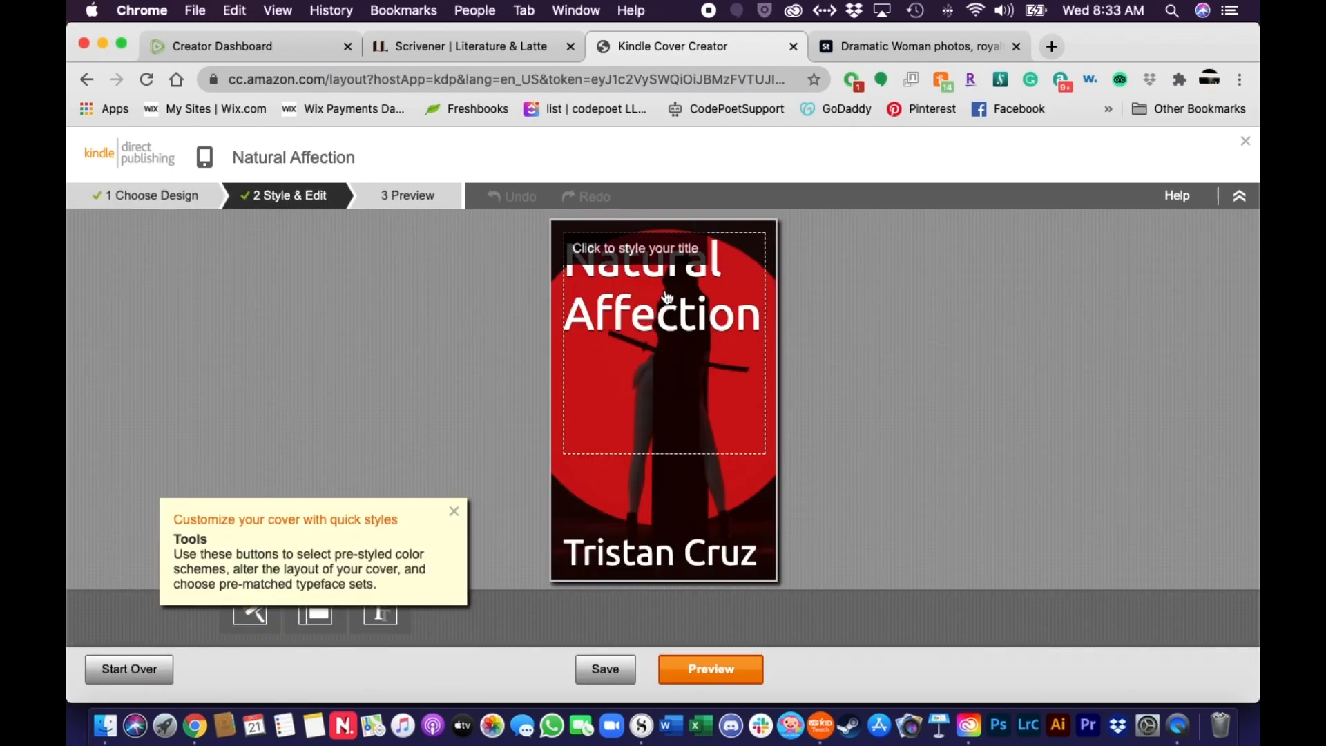
click(580, 290)
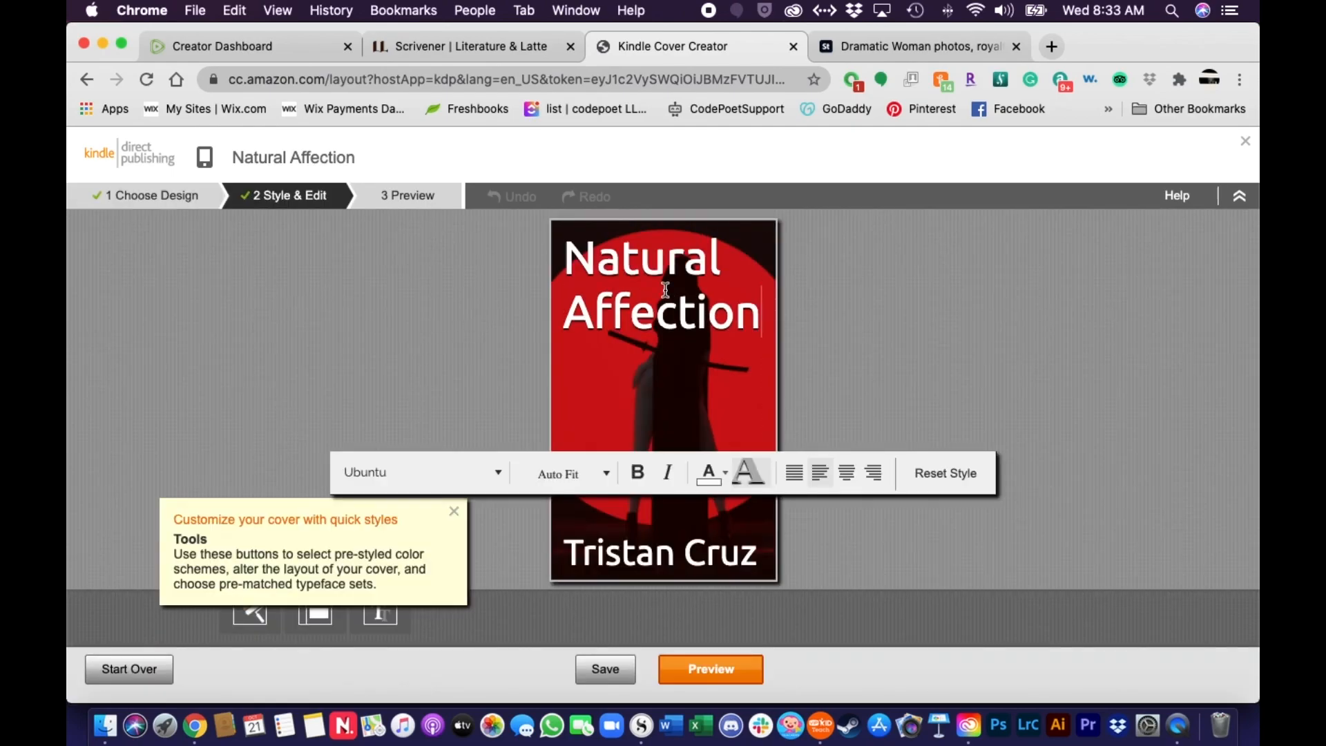
click(485, 477)
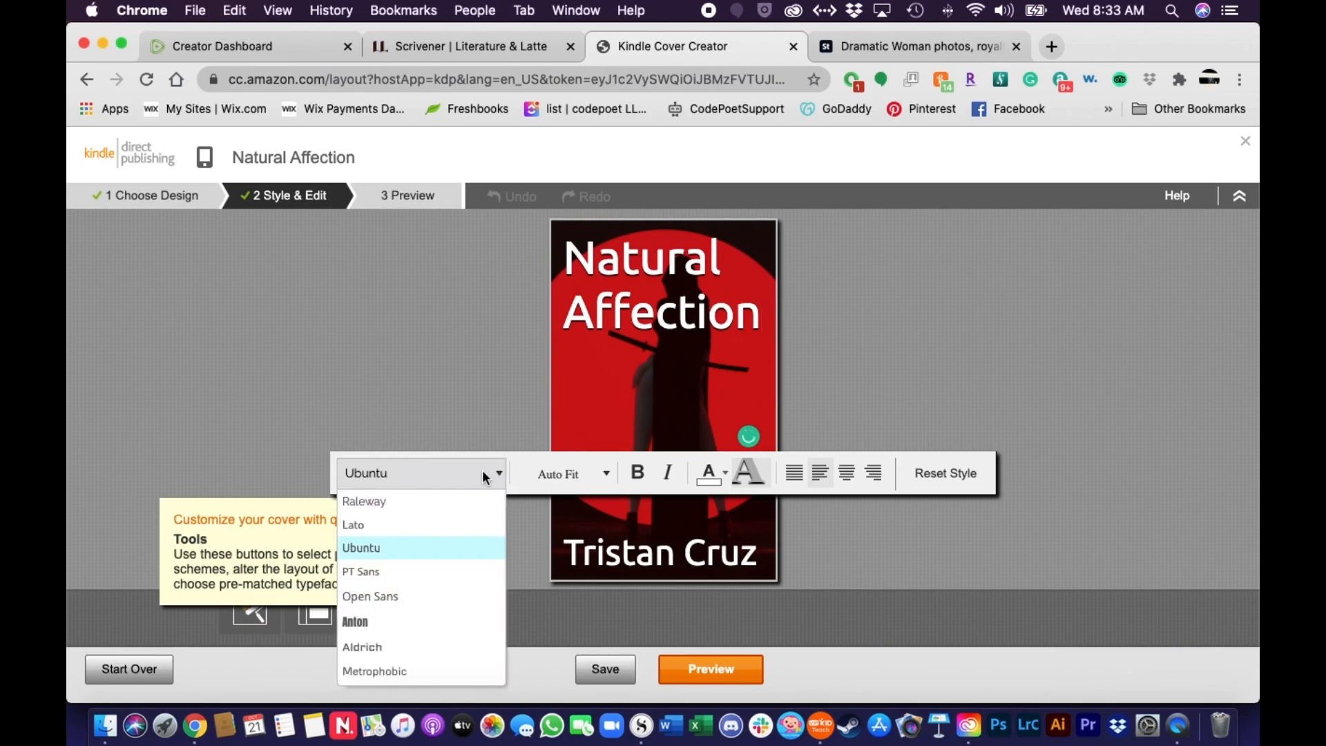
click(358, 621)
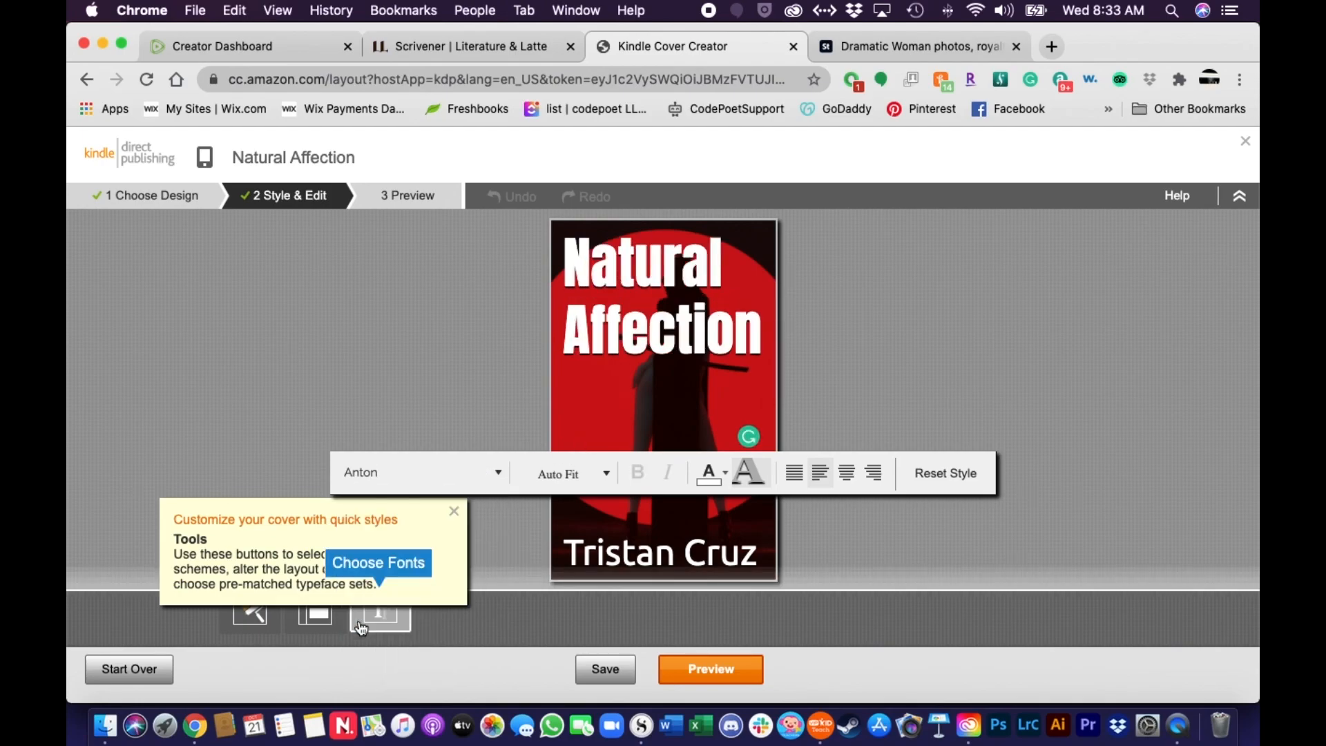
Try Oxygen as the font of the cover title.
click(497, 472)
scroll(384, 577, down, 5)
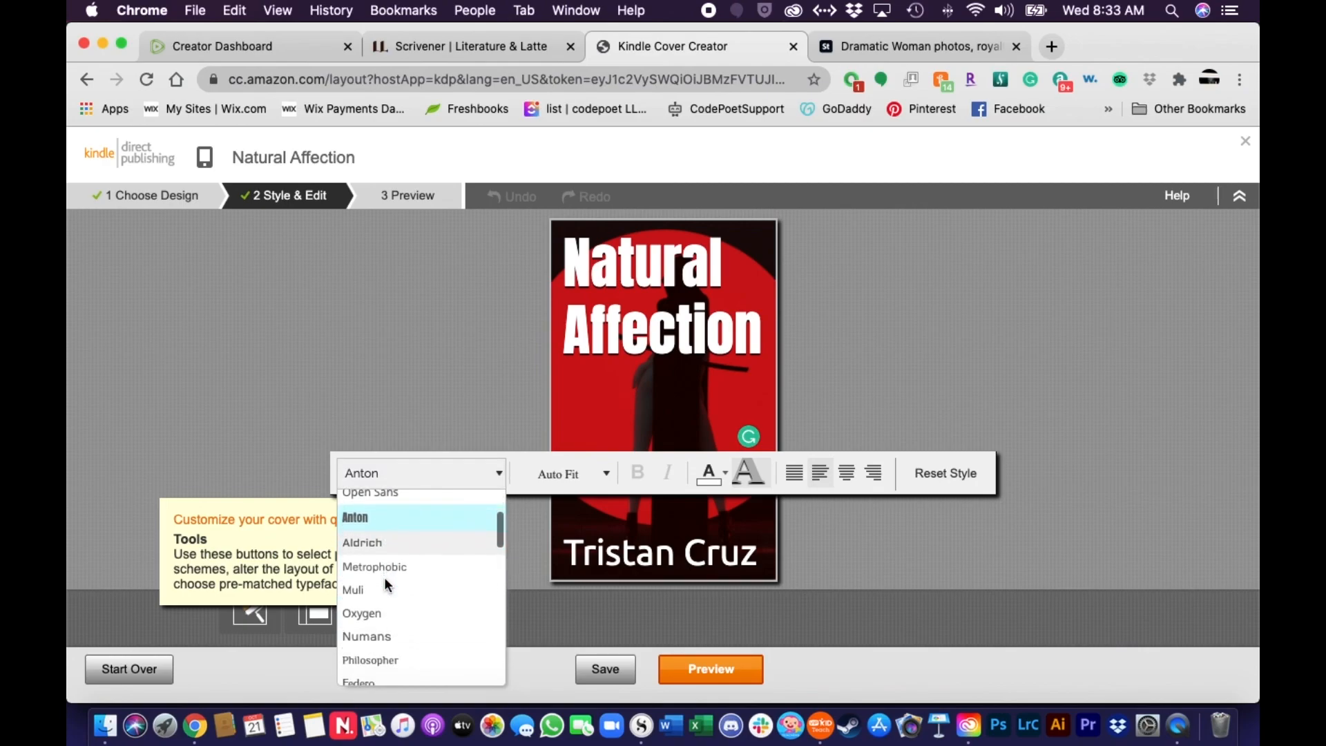
scroll(383, 578, down, 1)
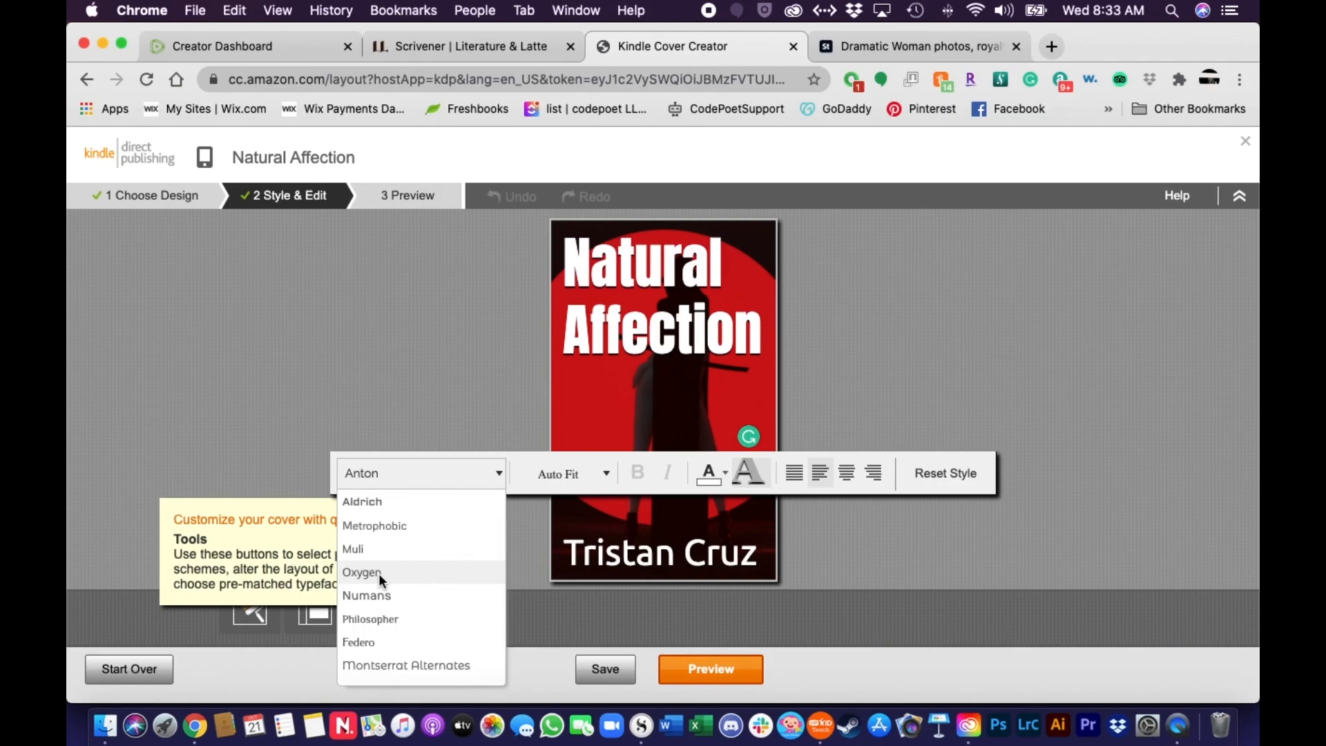
click(378, 573)
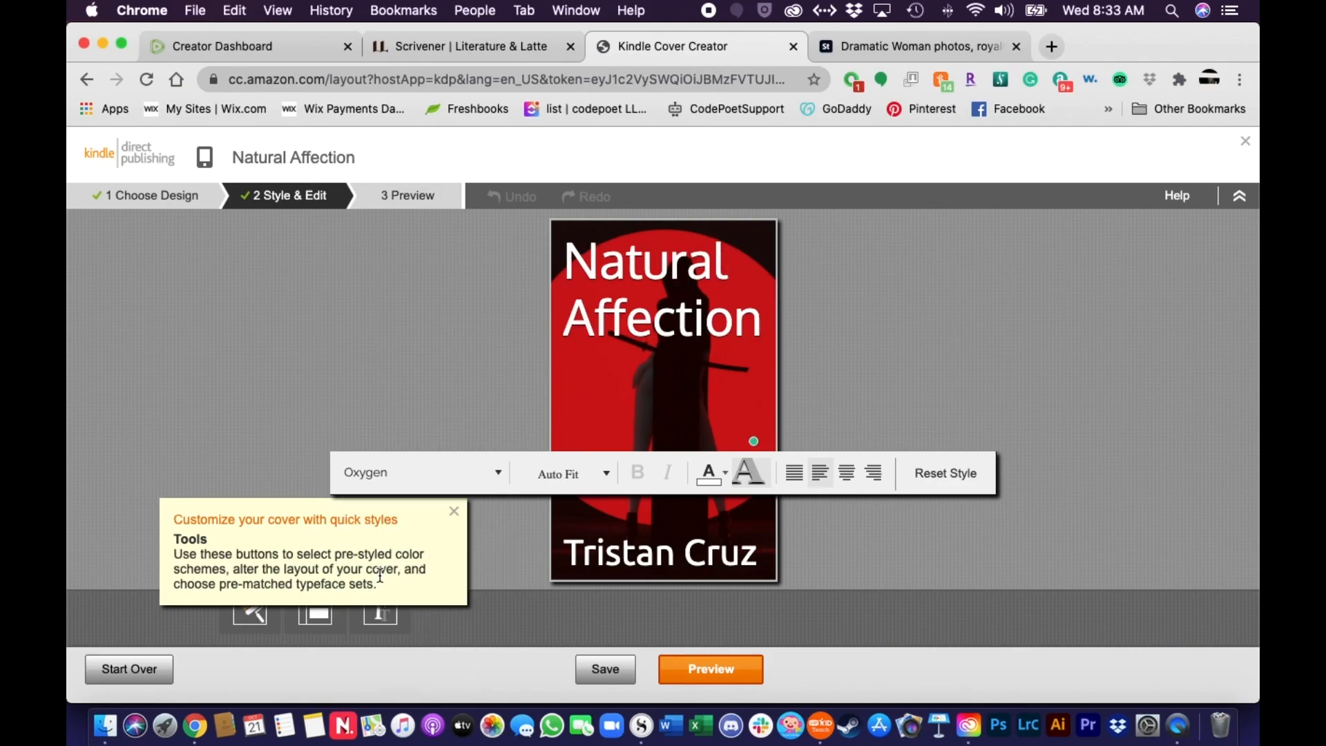
Set the cover title font to Montserrat Alternates.
click(442, 472)
scroll(373, 622, down, 2)
scroll(371, 657, down, 1)
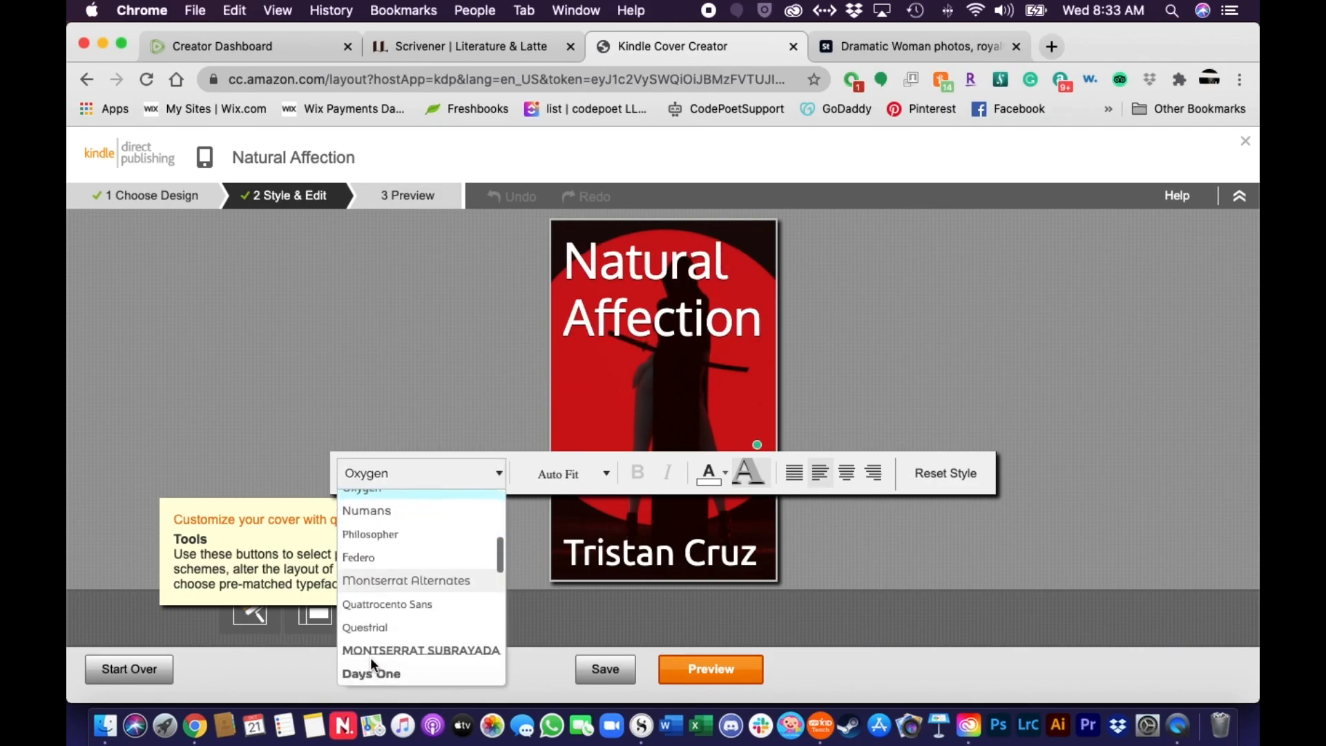
click(383, 574)
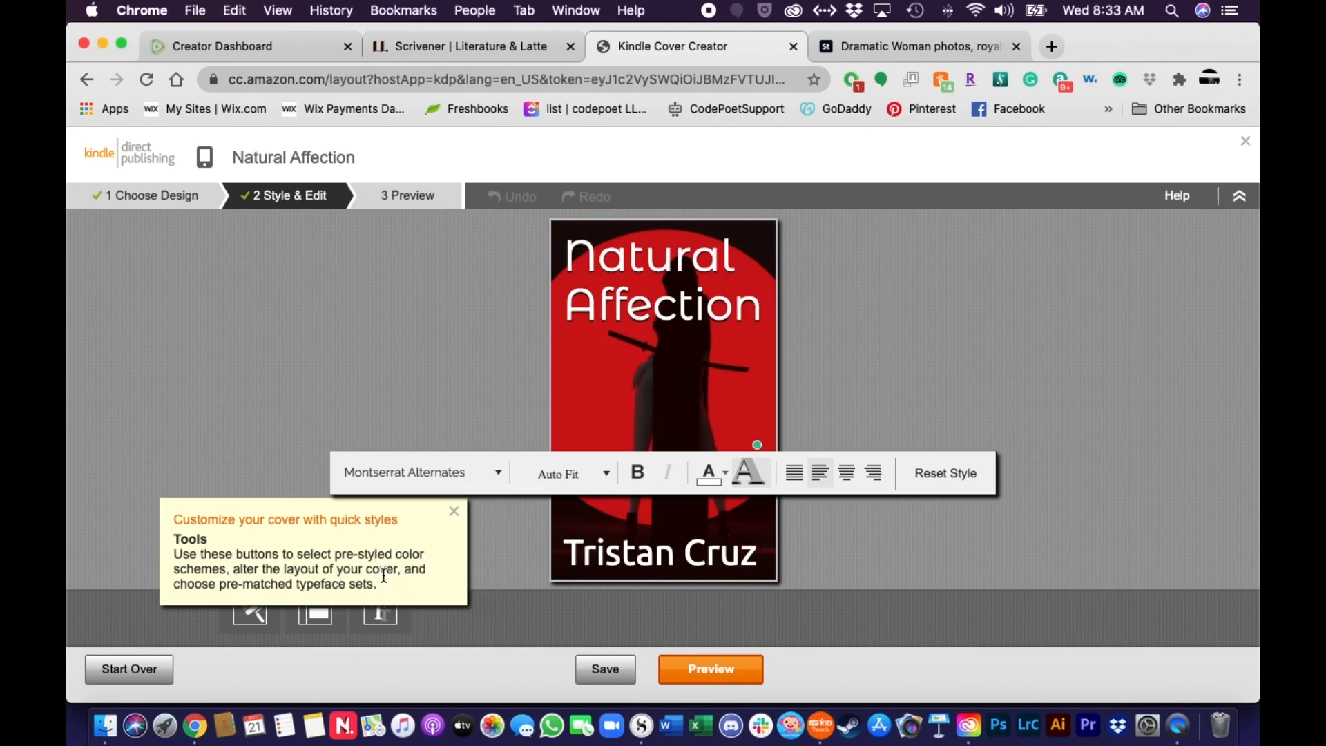
Set the cover title font to Montserrat Subrayada.
click(401, 493)
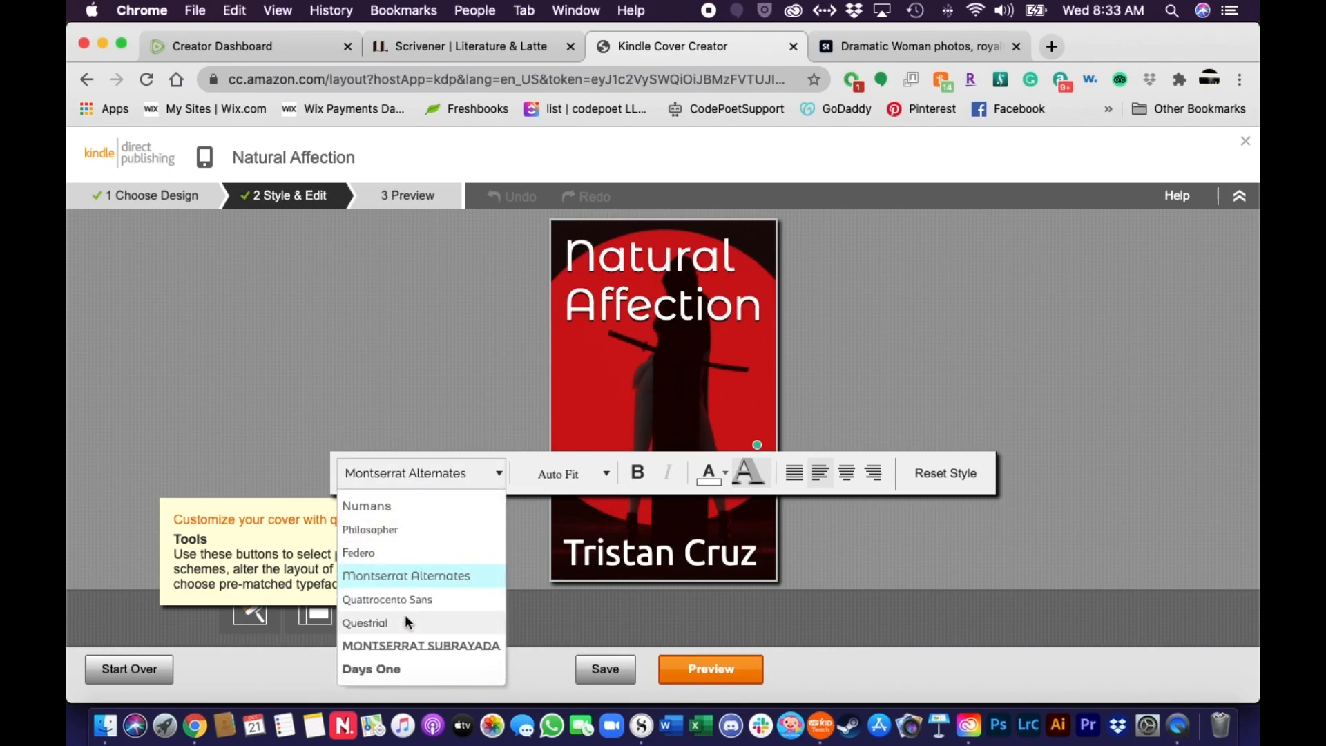
scroll(405, 615, down, 2)
click(424, 598)
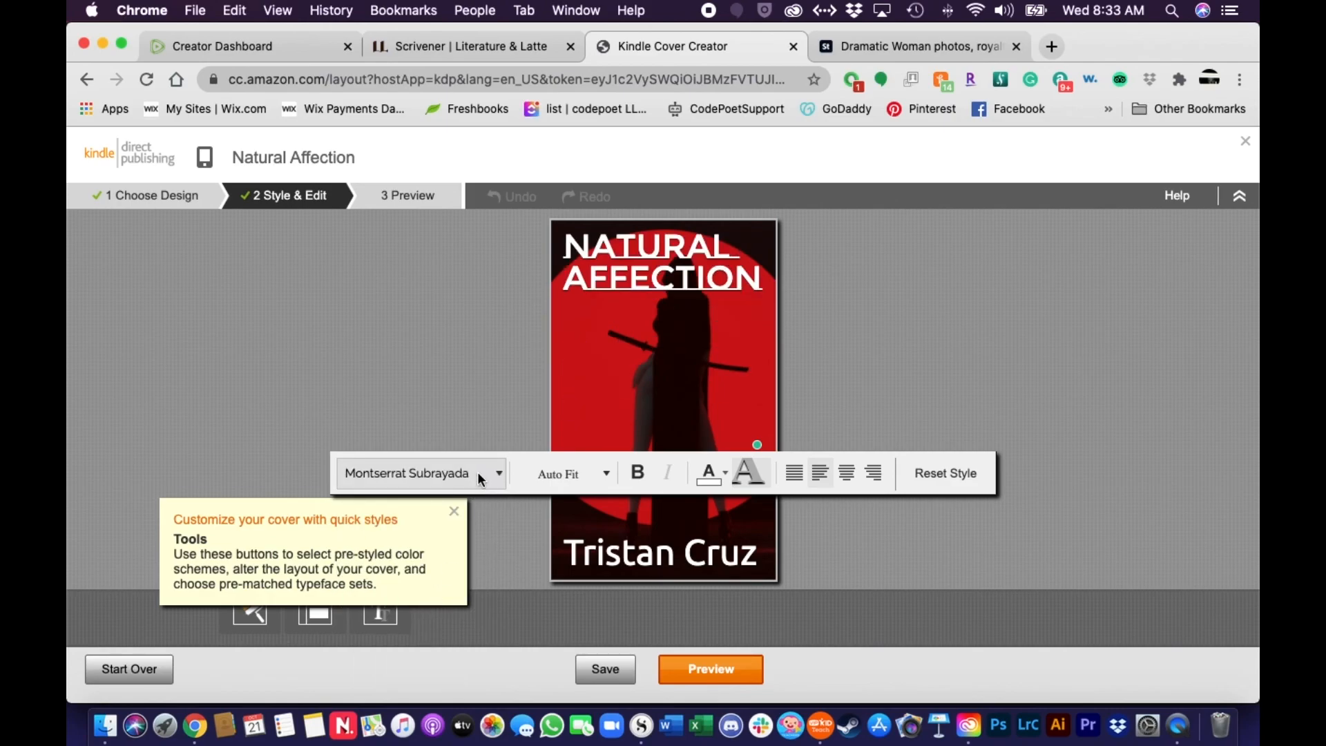
Set the font of the author name on the cover to Orbitron.
click(610, 556)
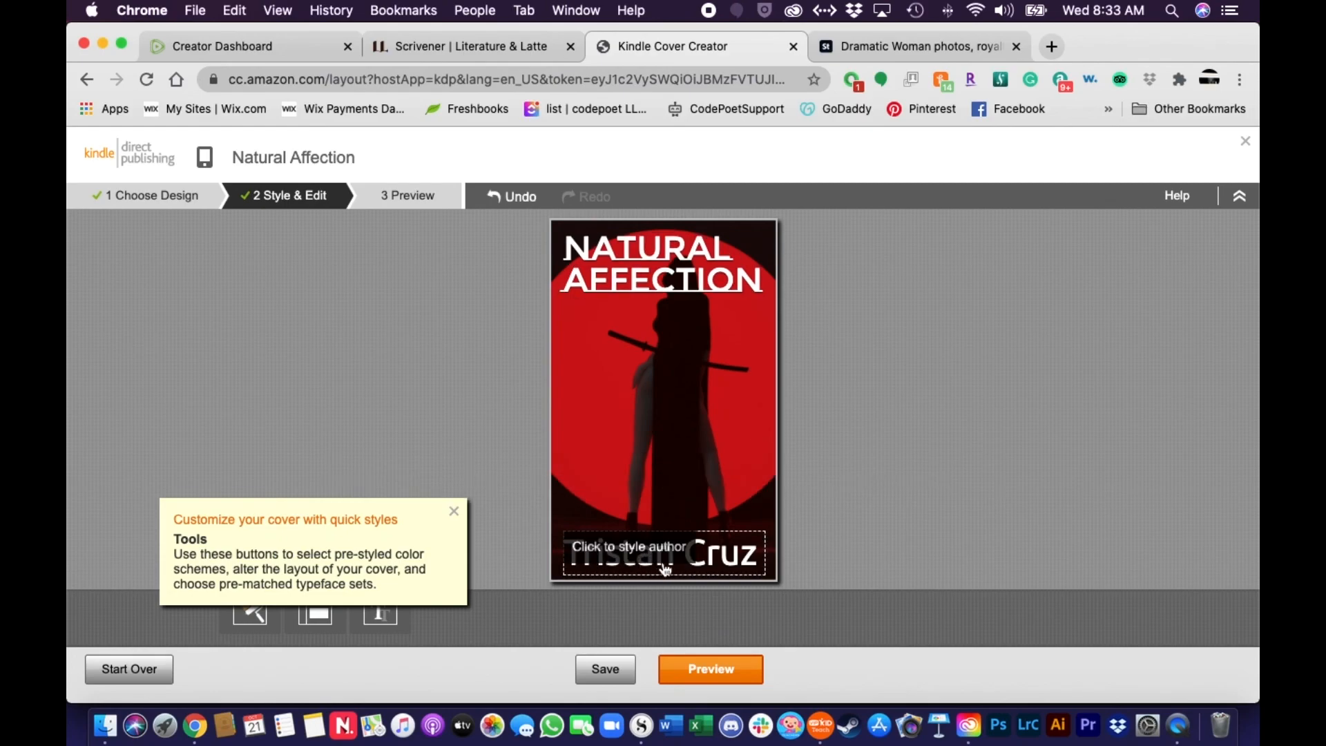
click(664, 567)
click(416, 595)
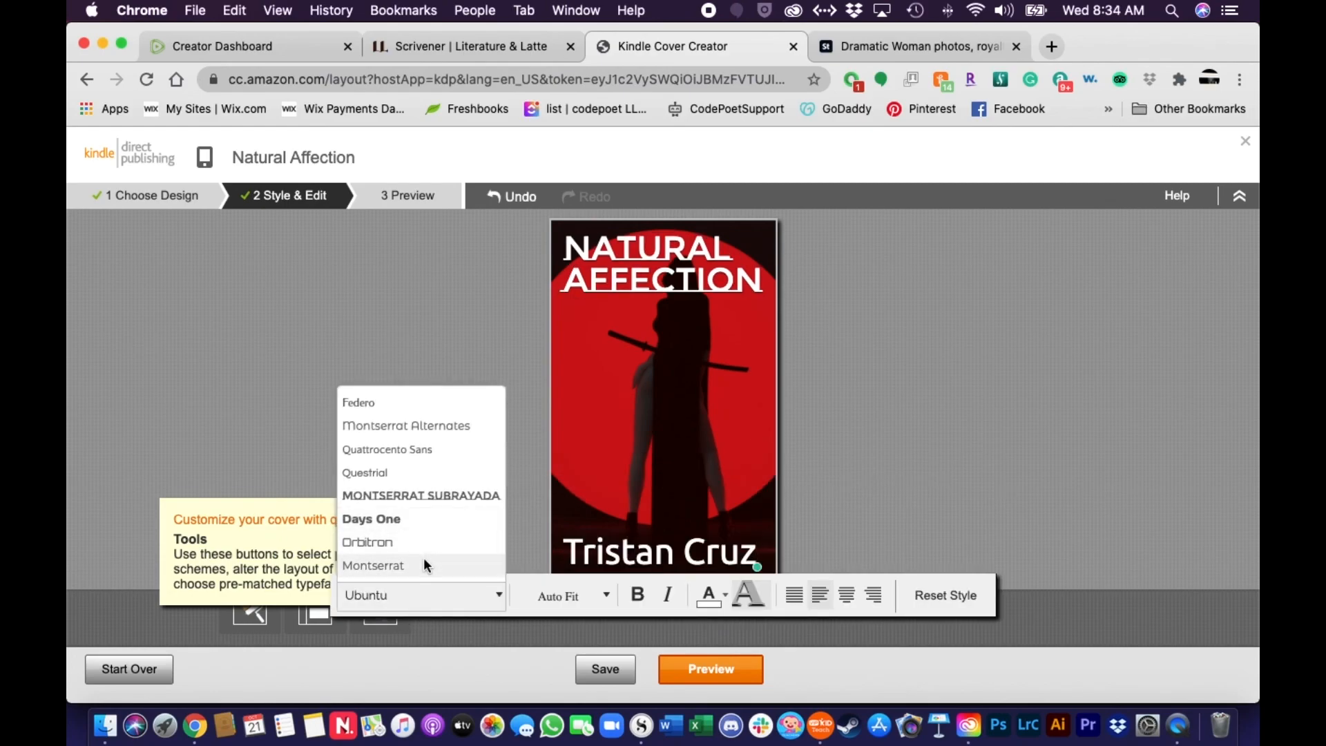
scroll(424, 558, down, 2)
click(380, 506)
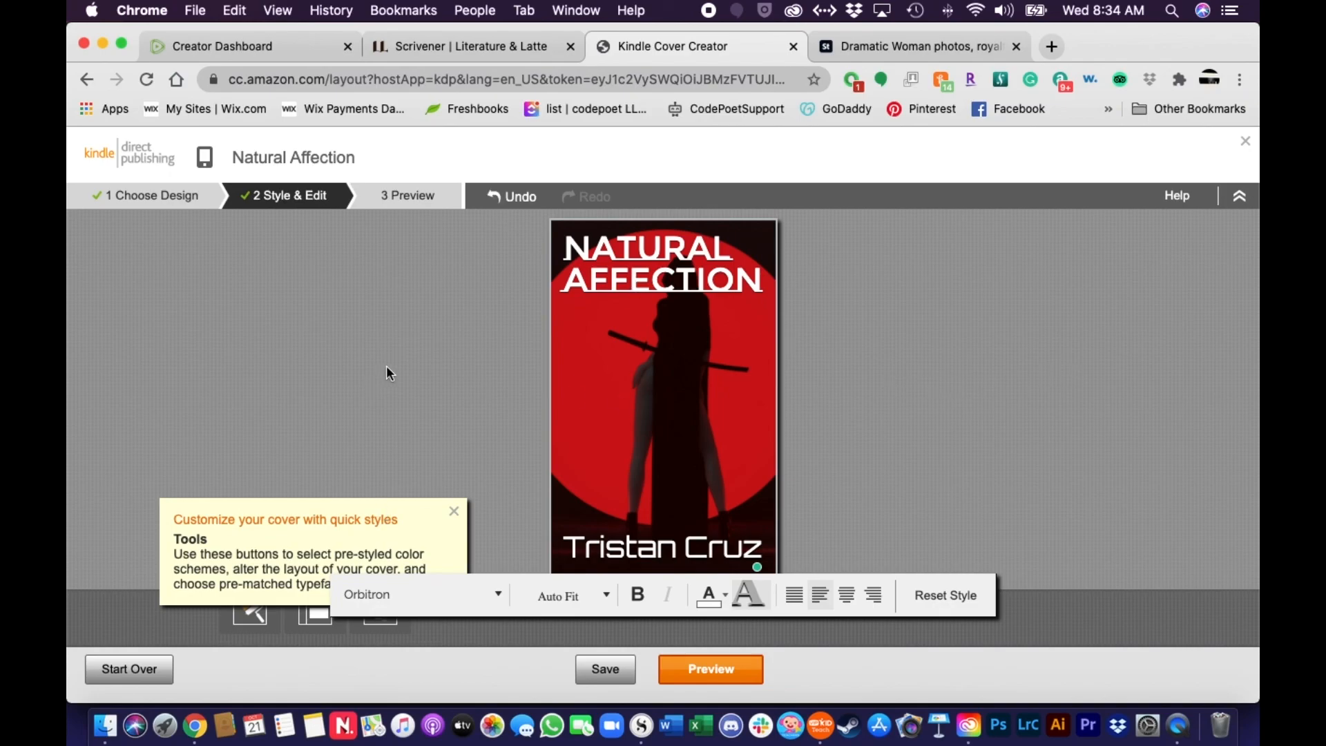
Set the cover title's size to 28pt and center its text.
click(621, 263)
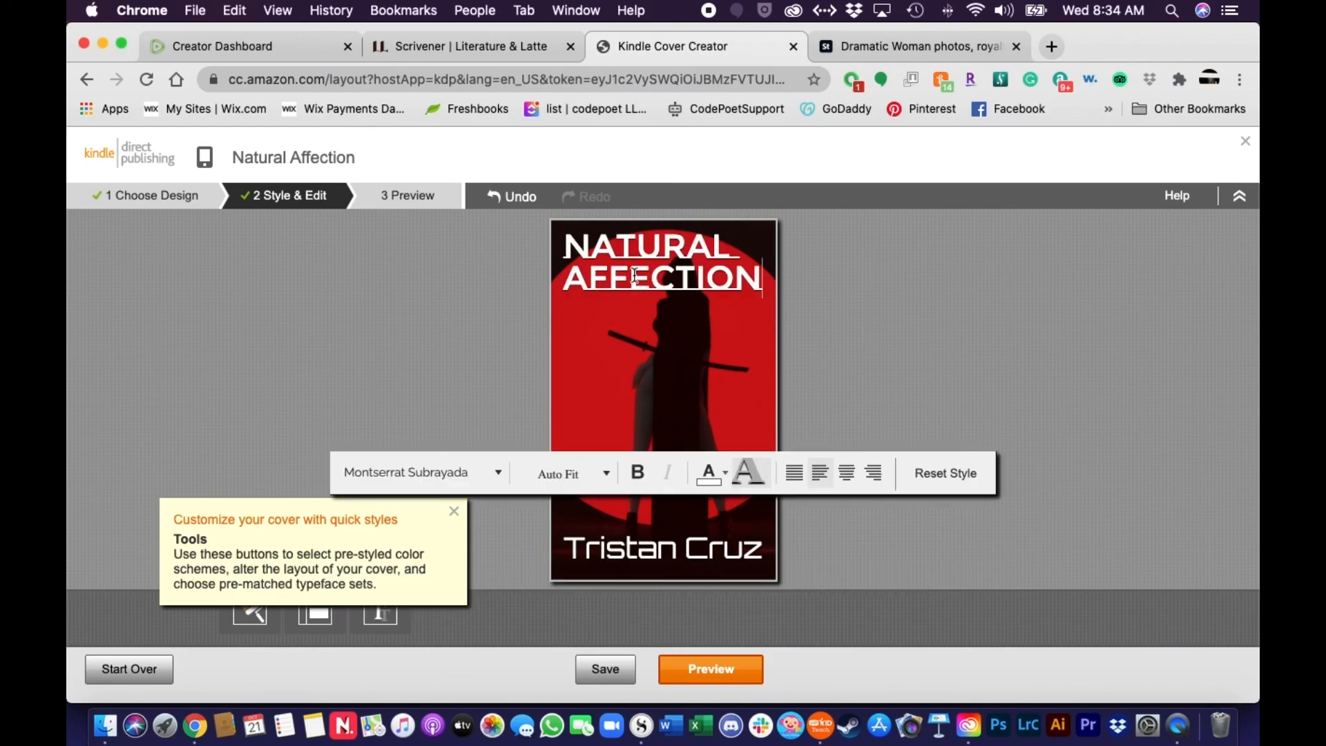
click(598, 472)
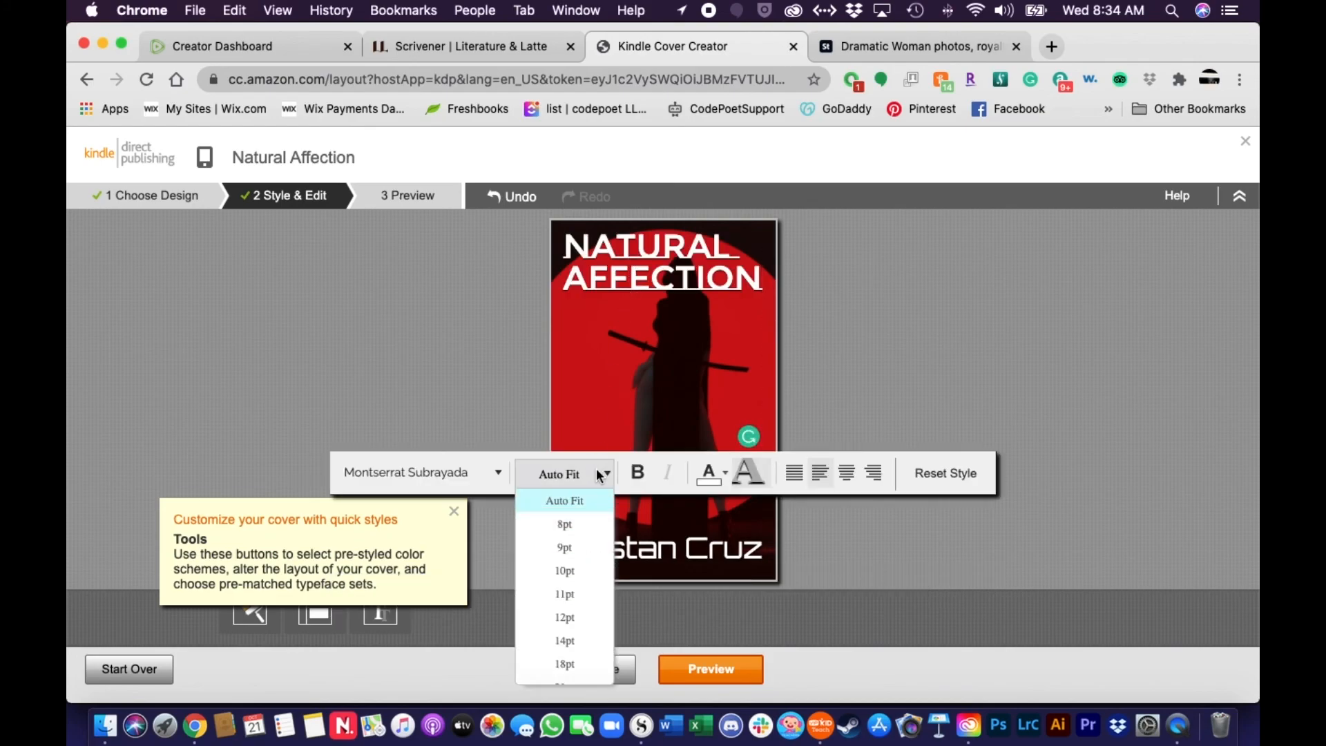
scroll(583, 602, down, 2)
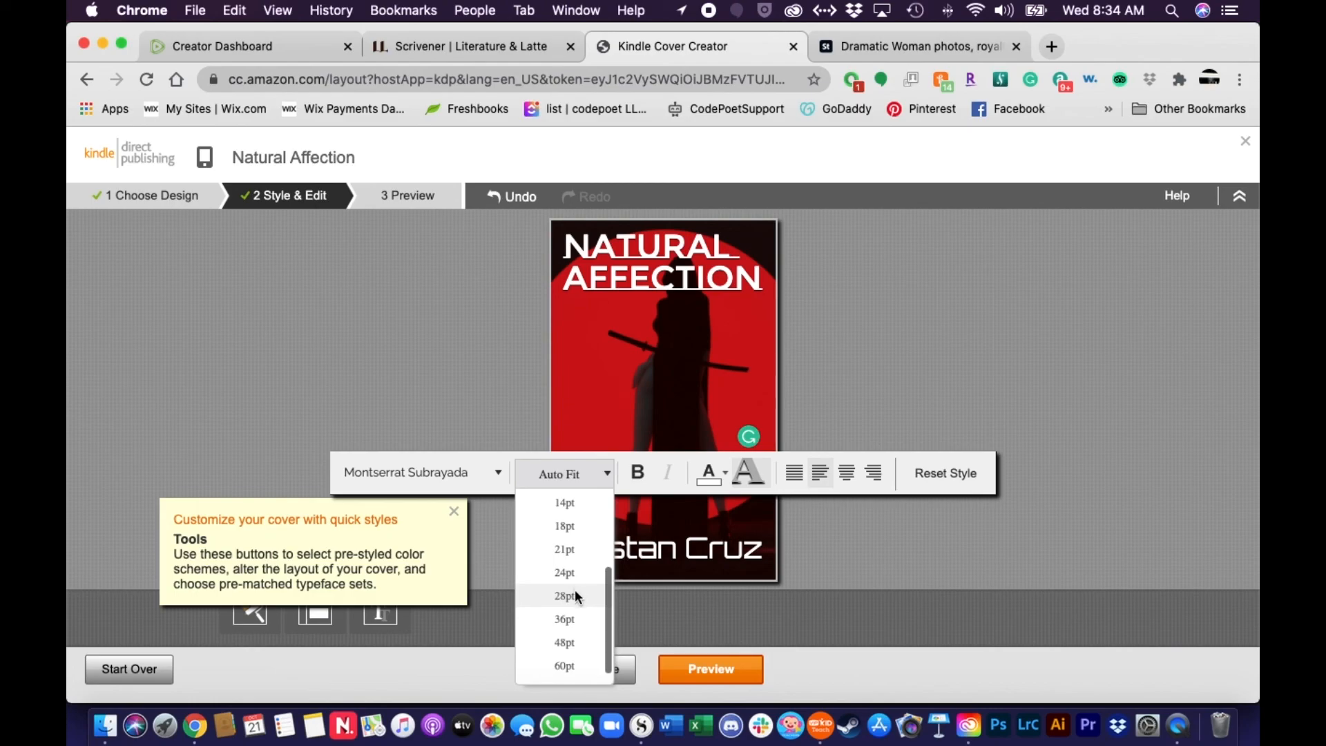
click(564, 596)
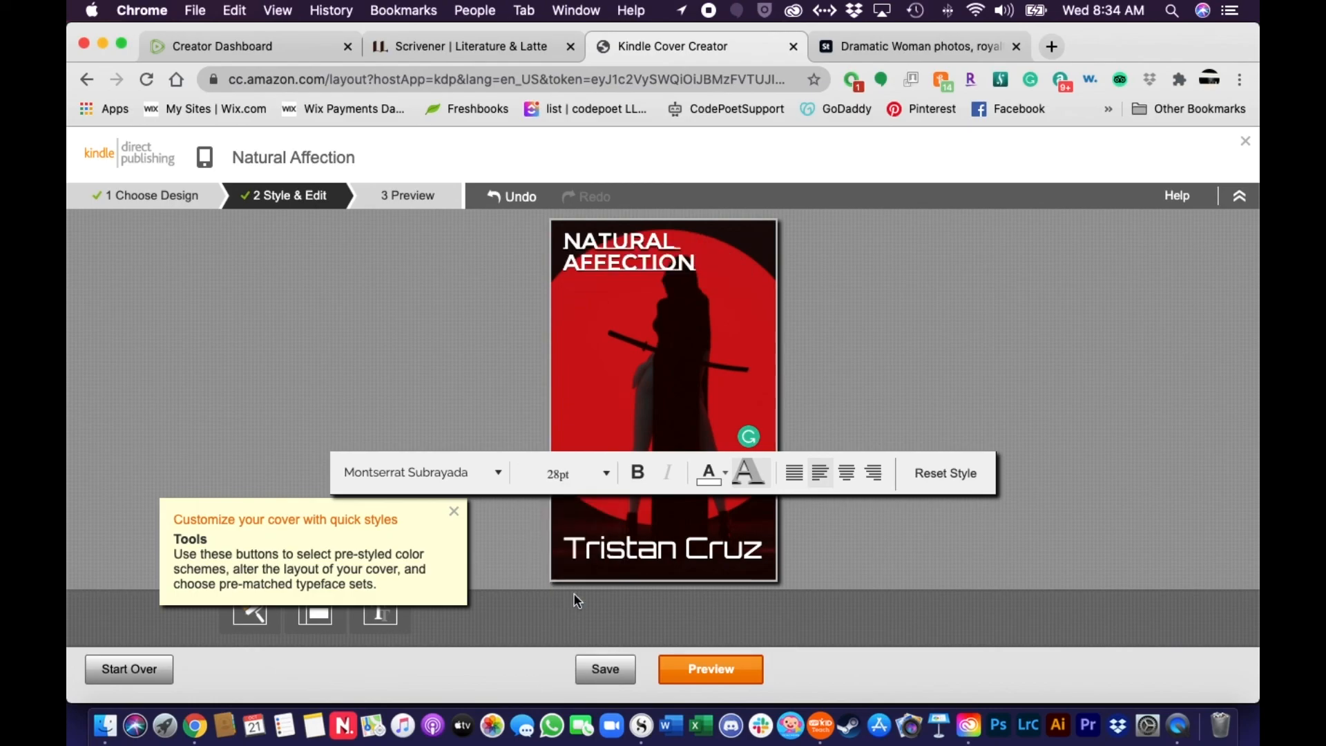
click(600, 471)
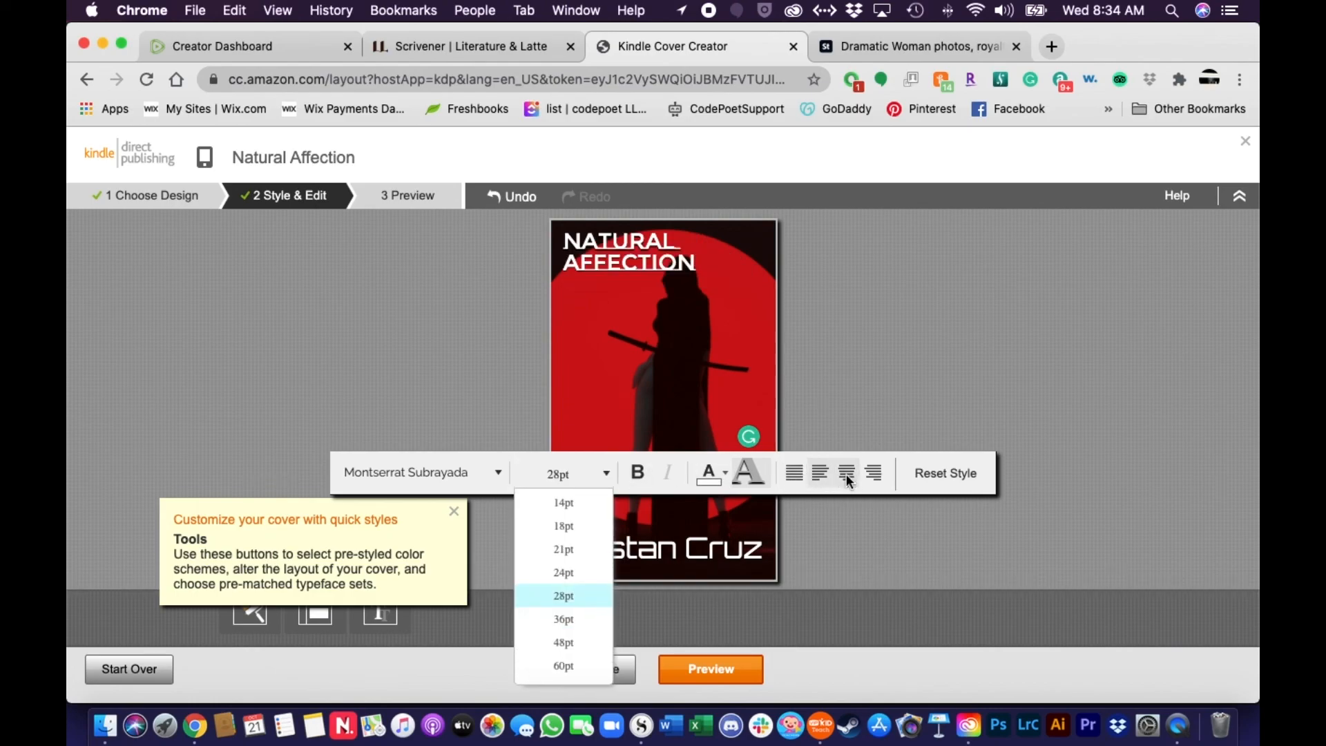
click(847, 474)
Try the cover title at 60pt and at 48pt.
click(606, 473)
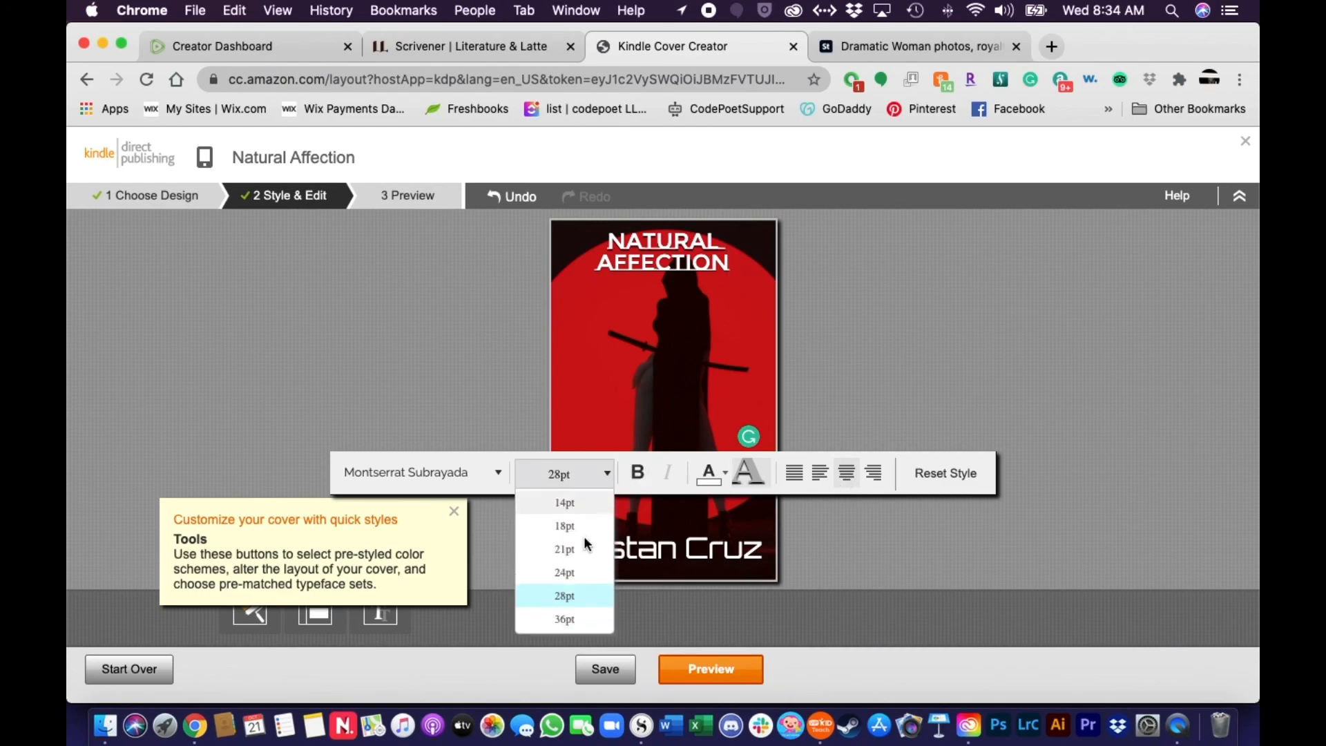
click(577, 650)
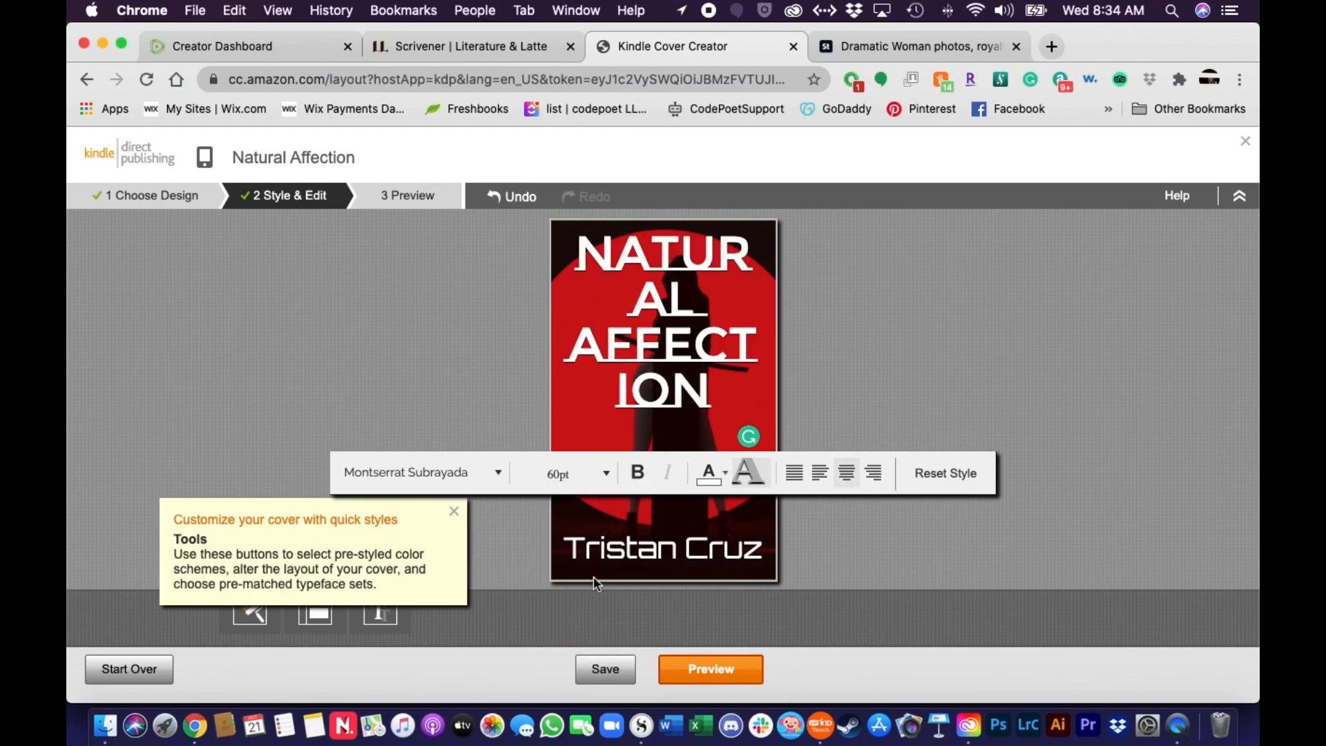
click(595, 469)
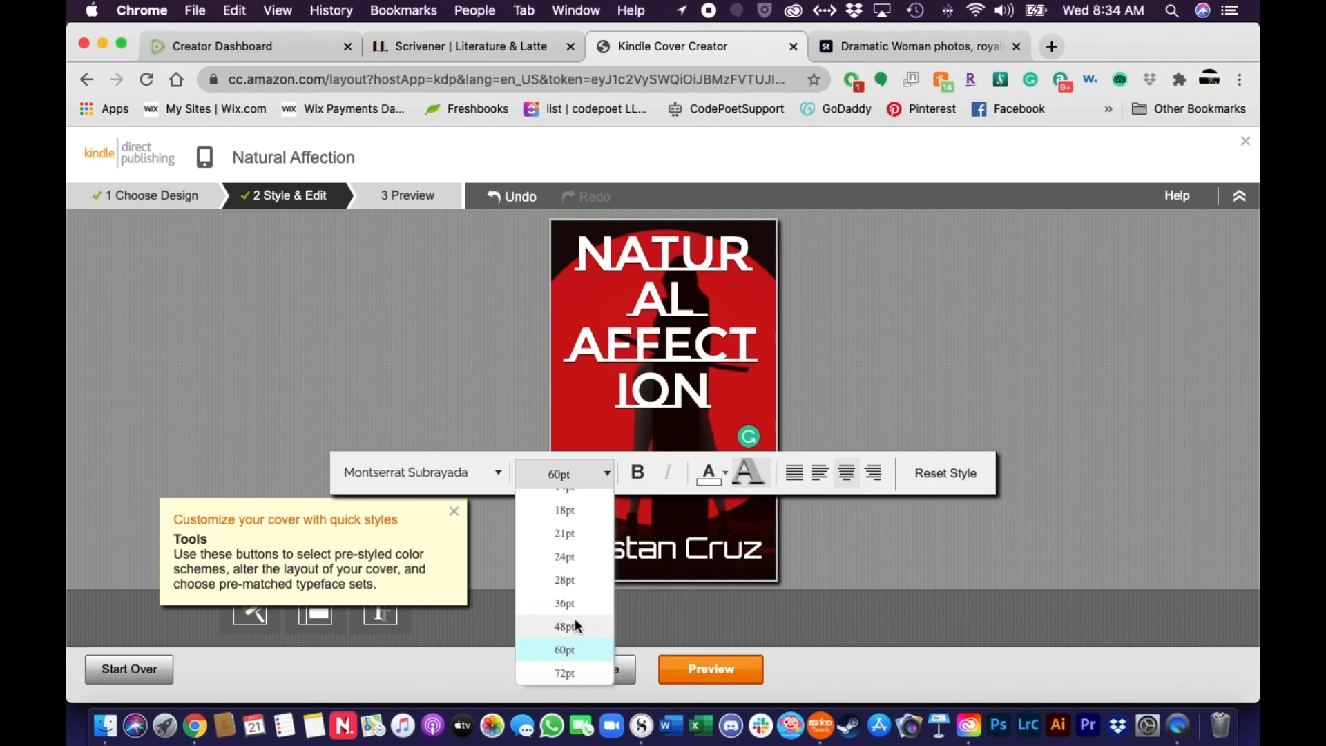
click(573, 625)
Set the cover title's size to 36pt and leave text editing.
click(586, 469)
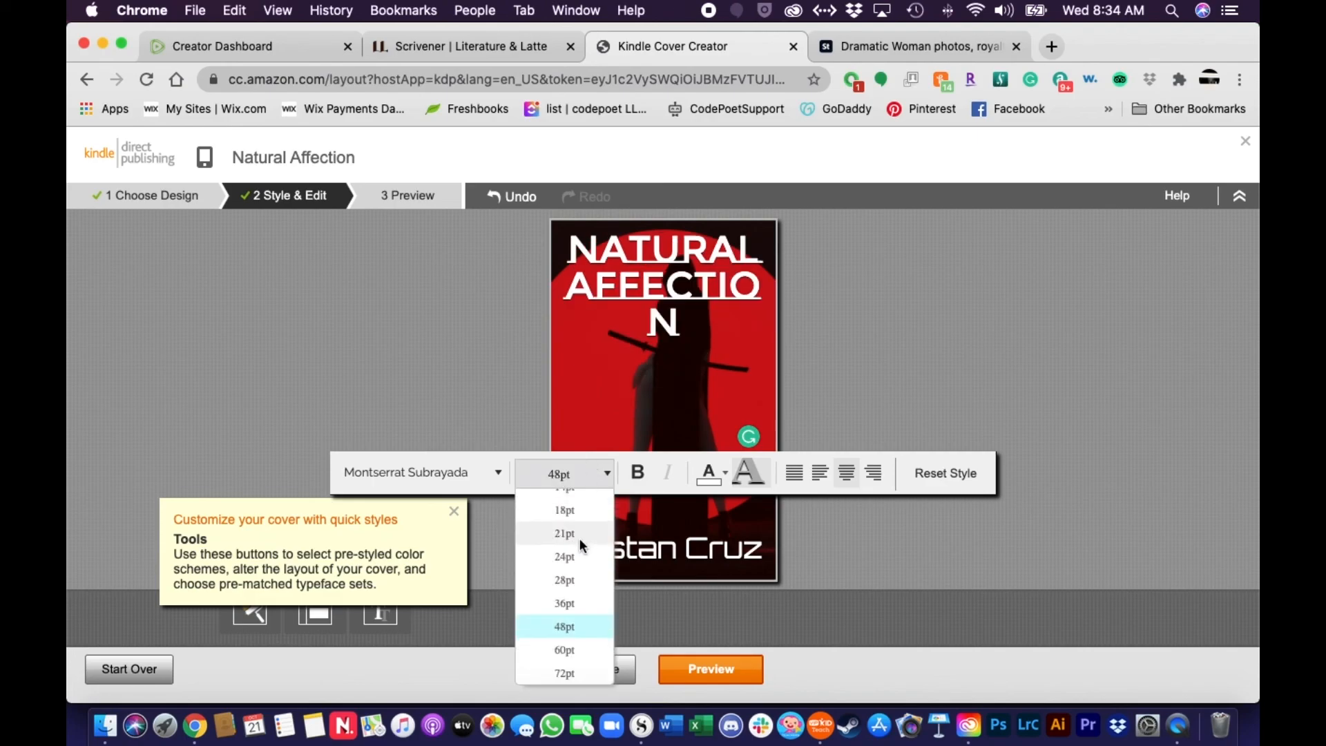
click(573, 599)
click(913, 262)
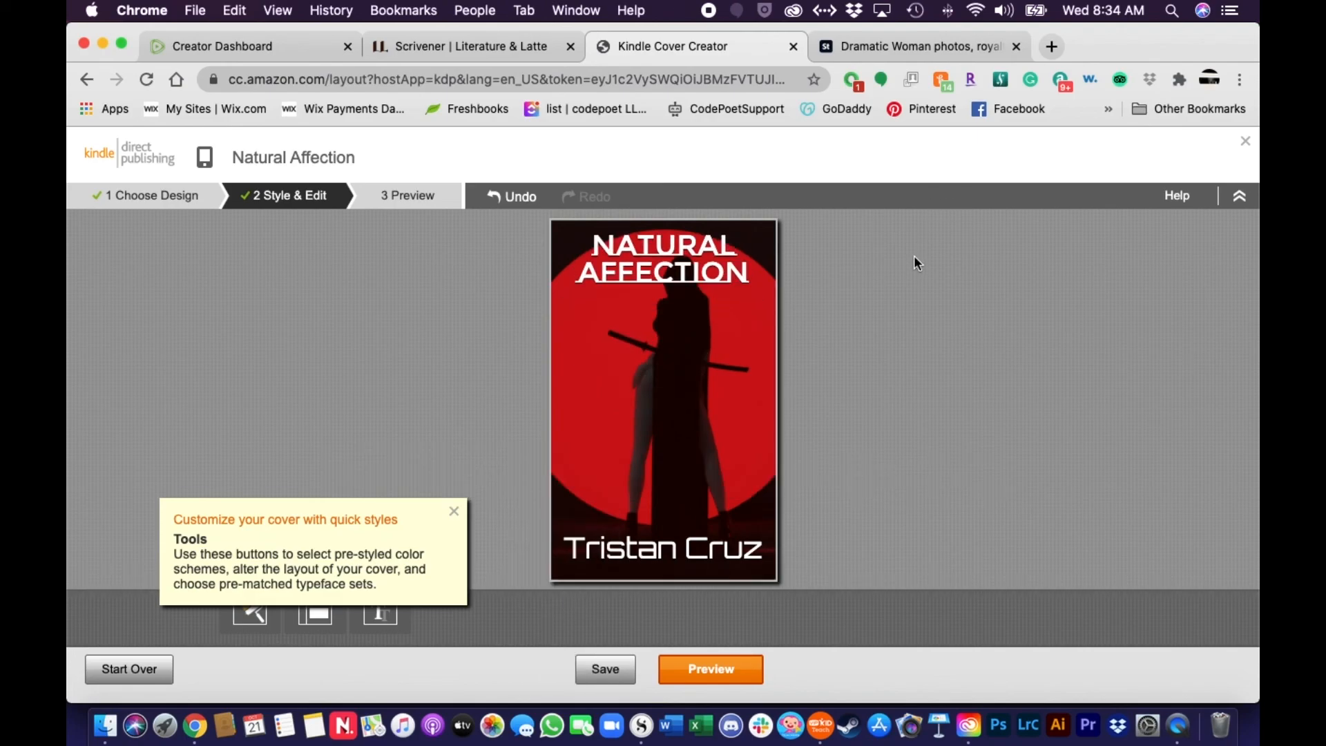
click(675, 336)
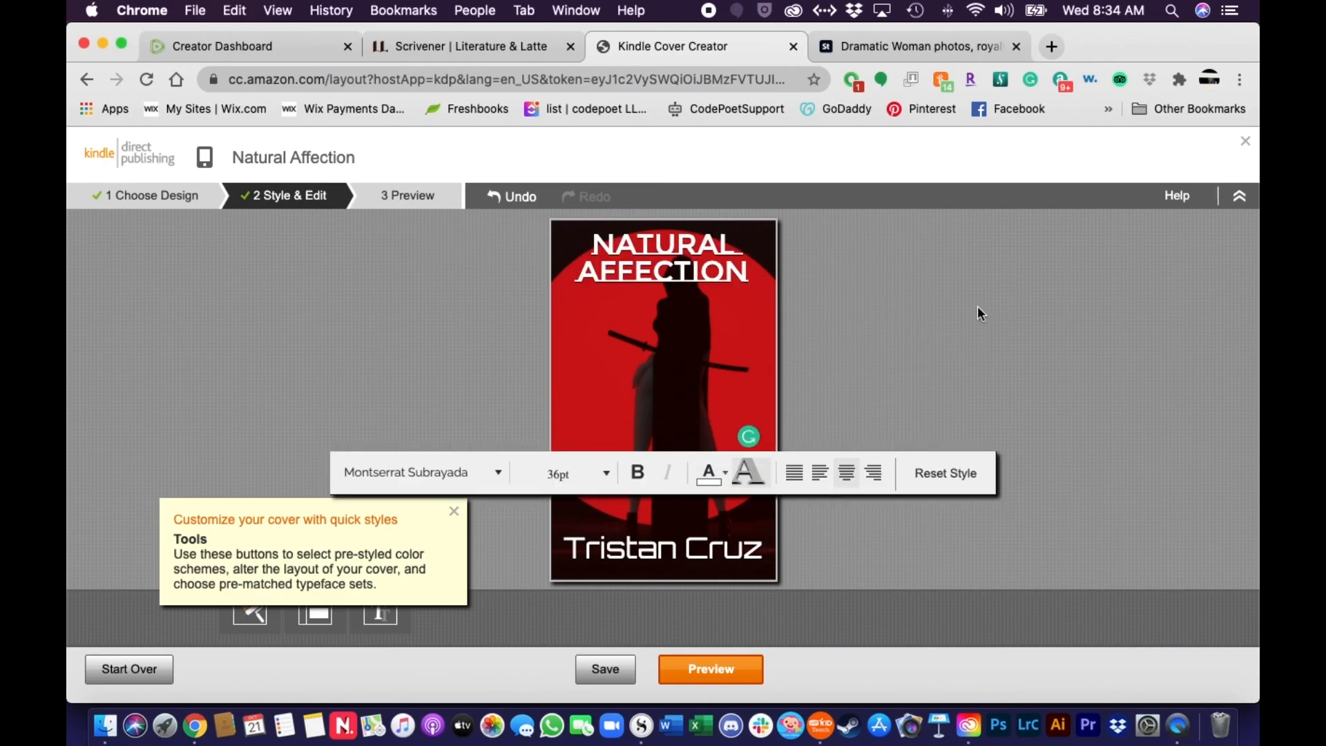
click(901, 319)
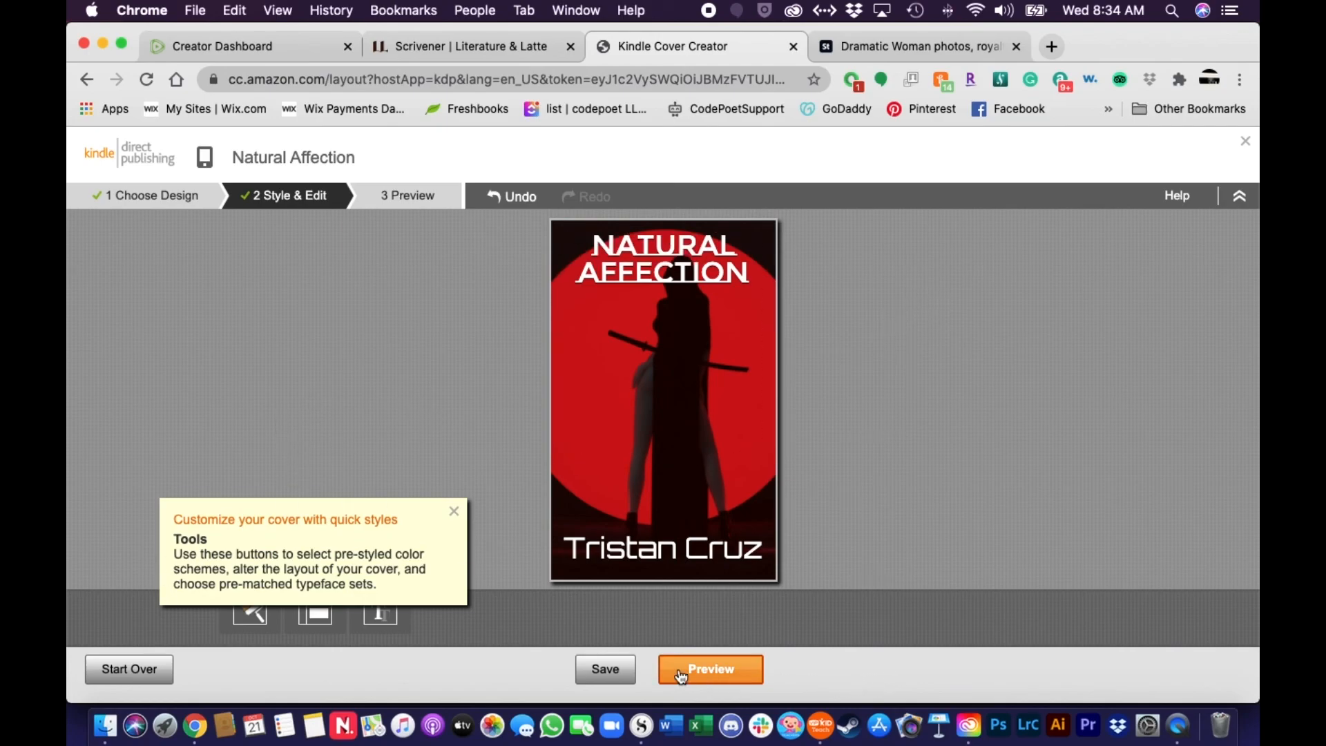
Preview the finished cover, and save and submit it to the eBook's content page.
click(703, 676)
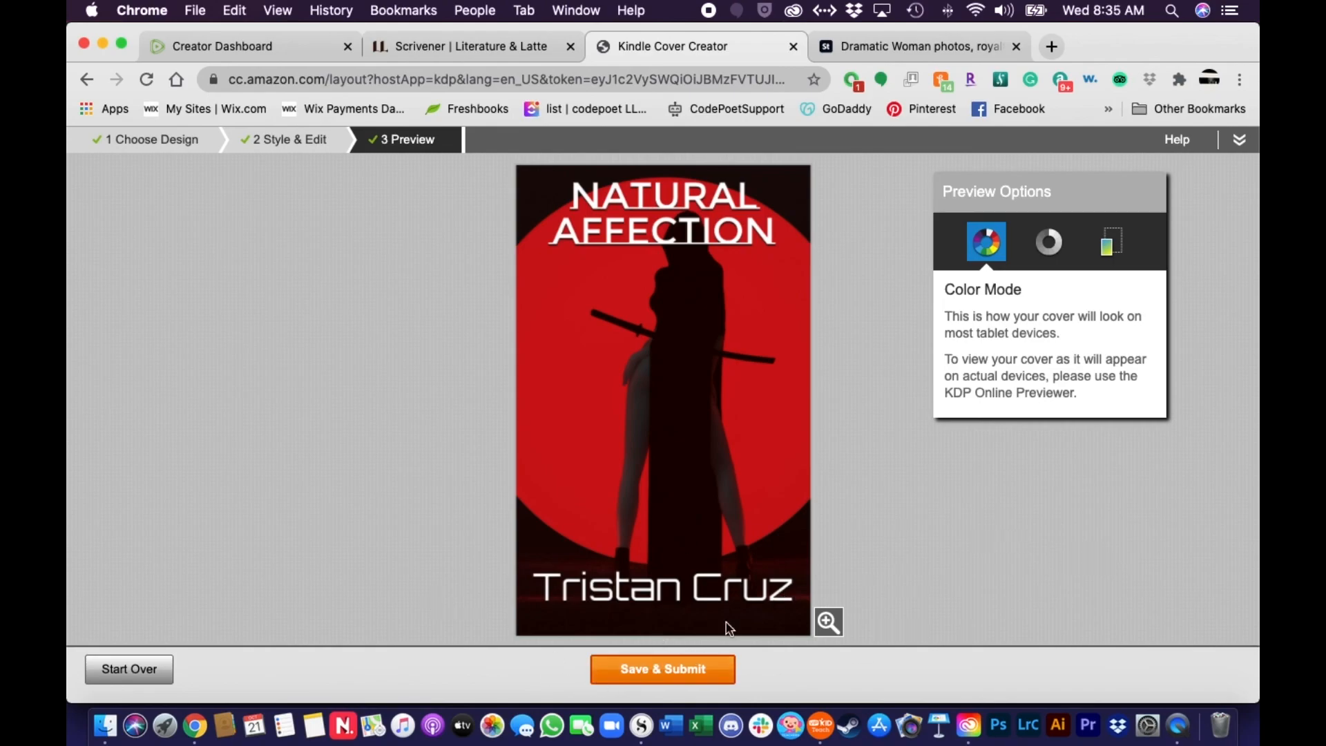
click(684, 672)
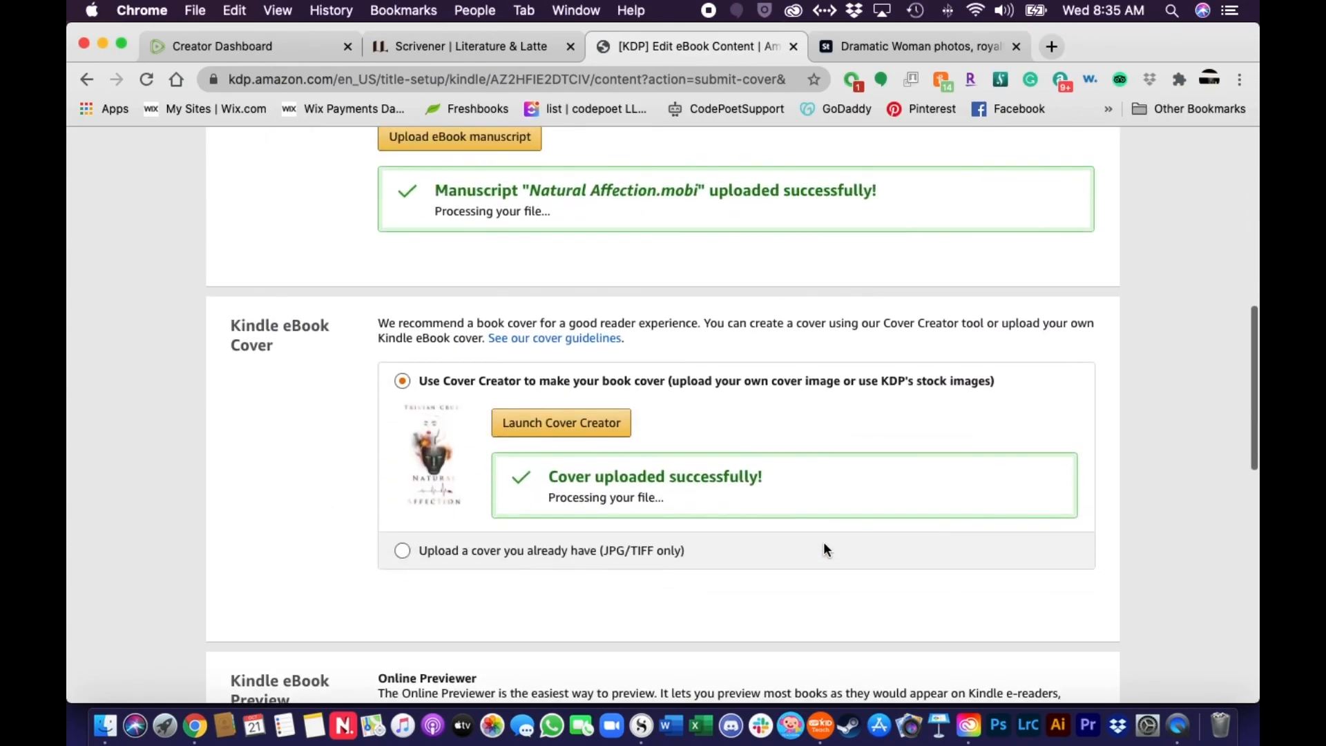
Review the manuscript, cover, preview, ISBN and publisher sections of the eBook content page.
scroll(823, 550, down, 2)
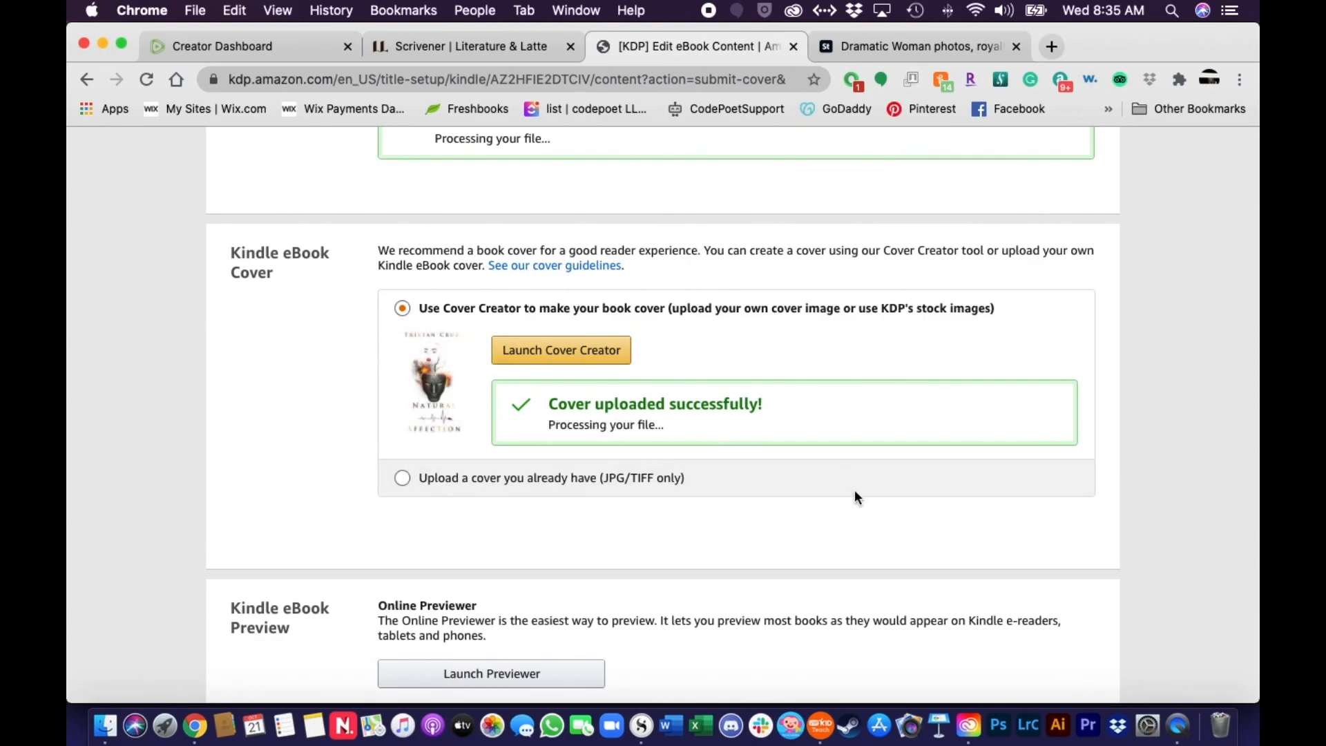
scroll(813, 554, down, 5)
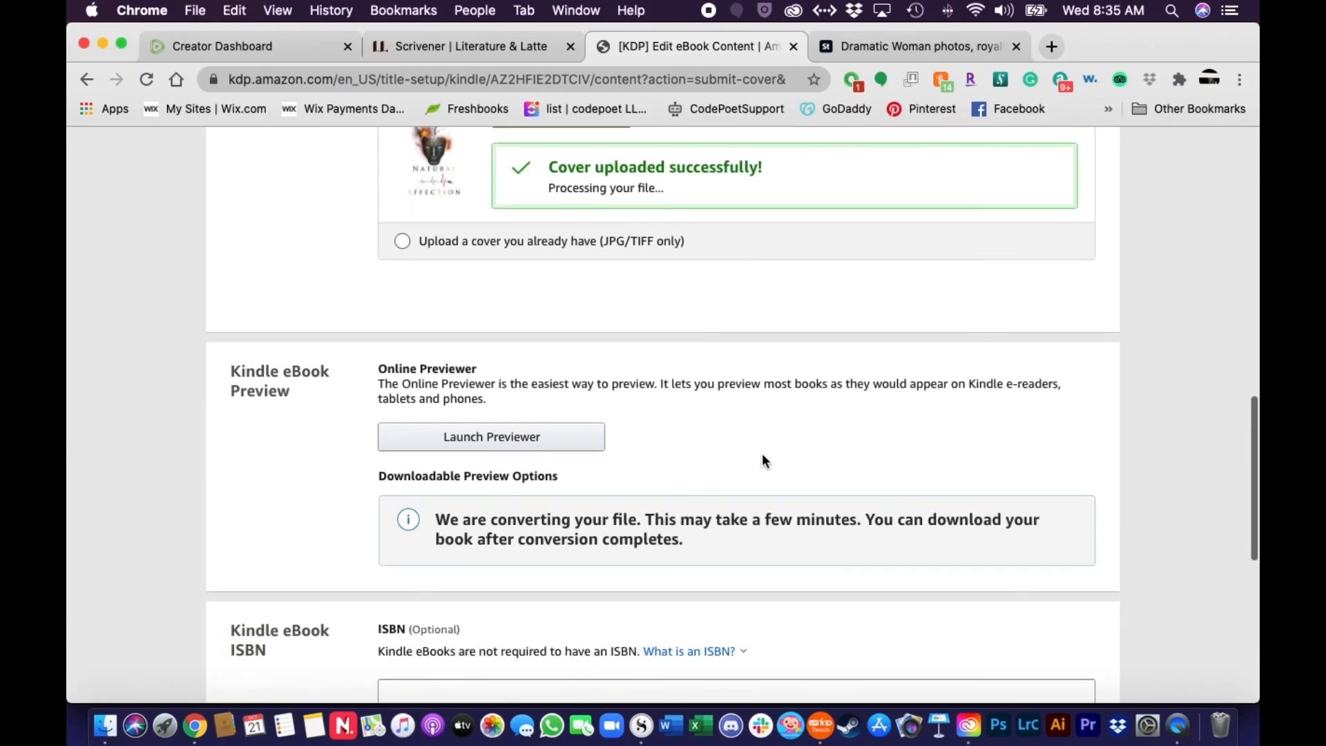
scroll(805, 407, up, 5)
scroll(805, 415, down, 10)
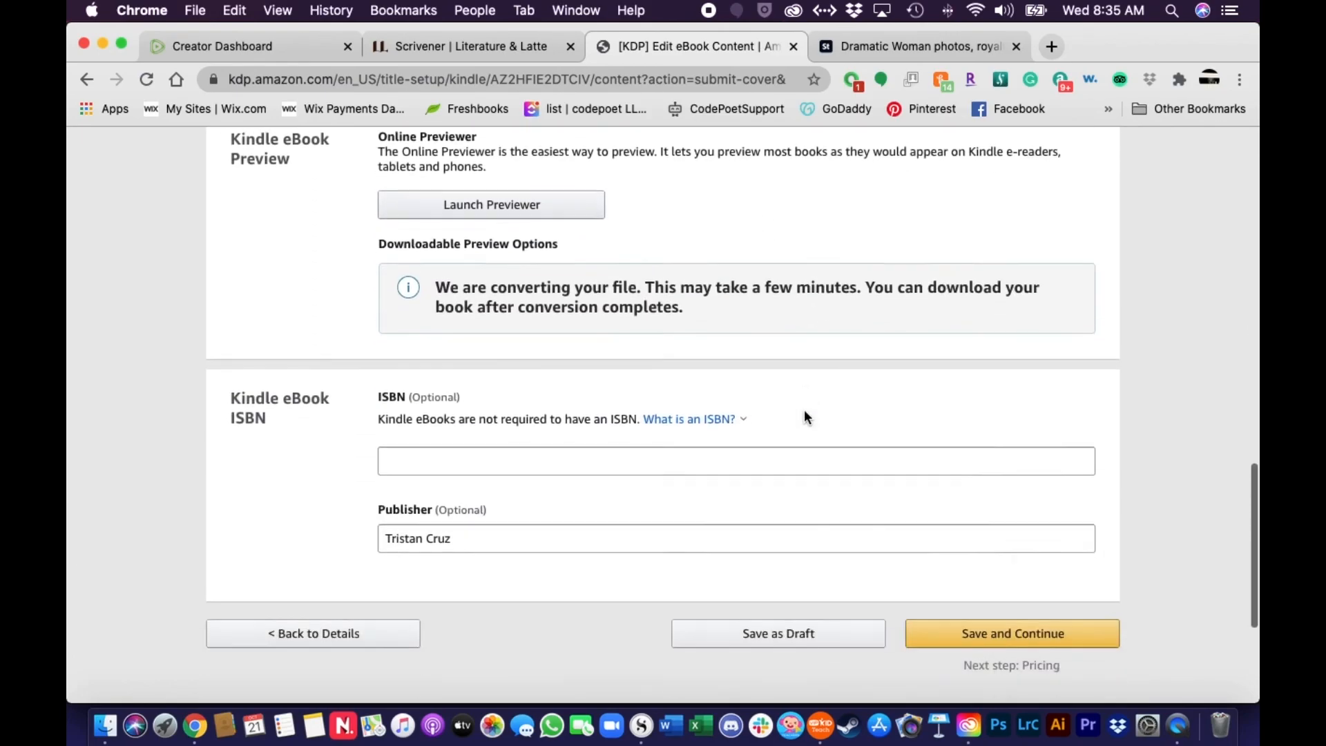
scroll(532, 349, up, 4)
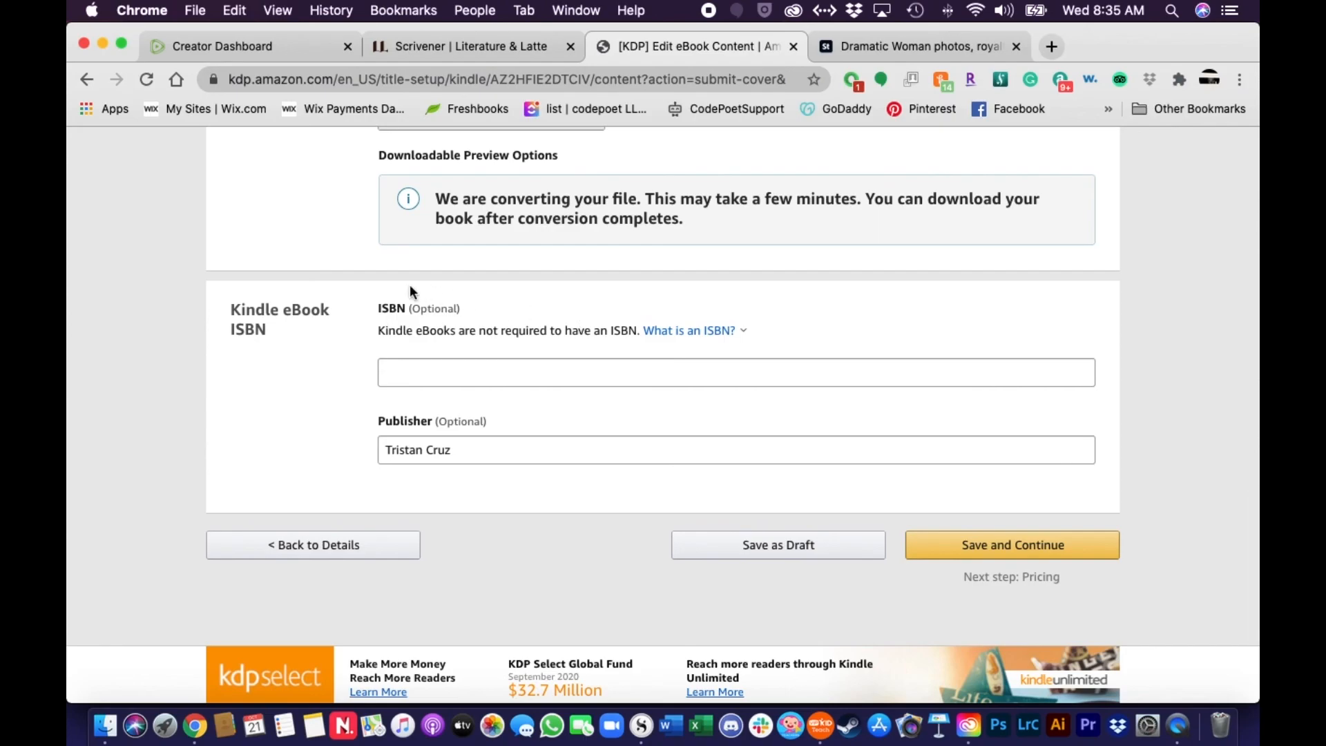
scroll(482, 354, up, 3)
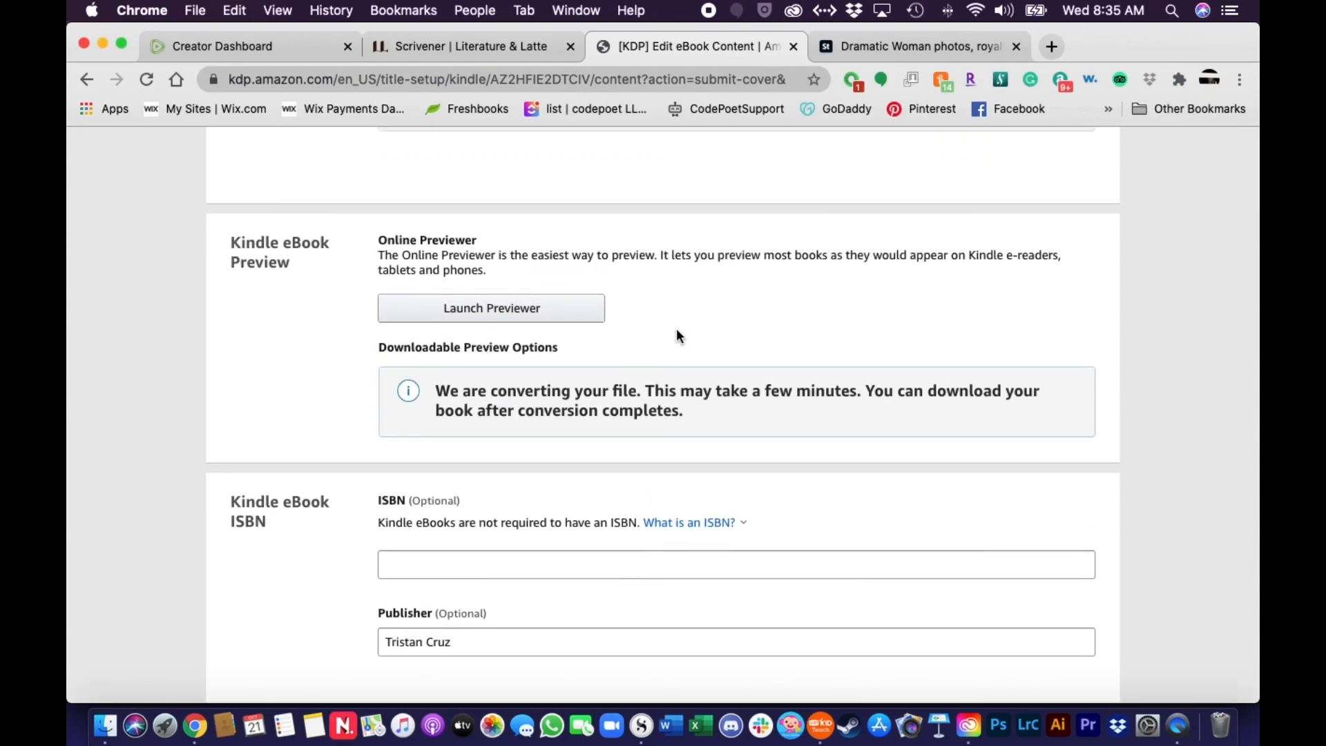
scroll(677, 332, up, 1)
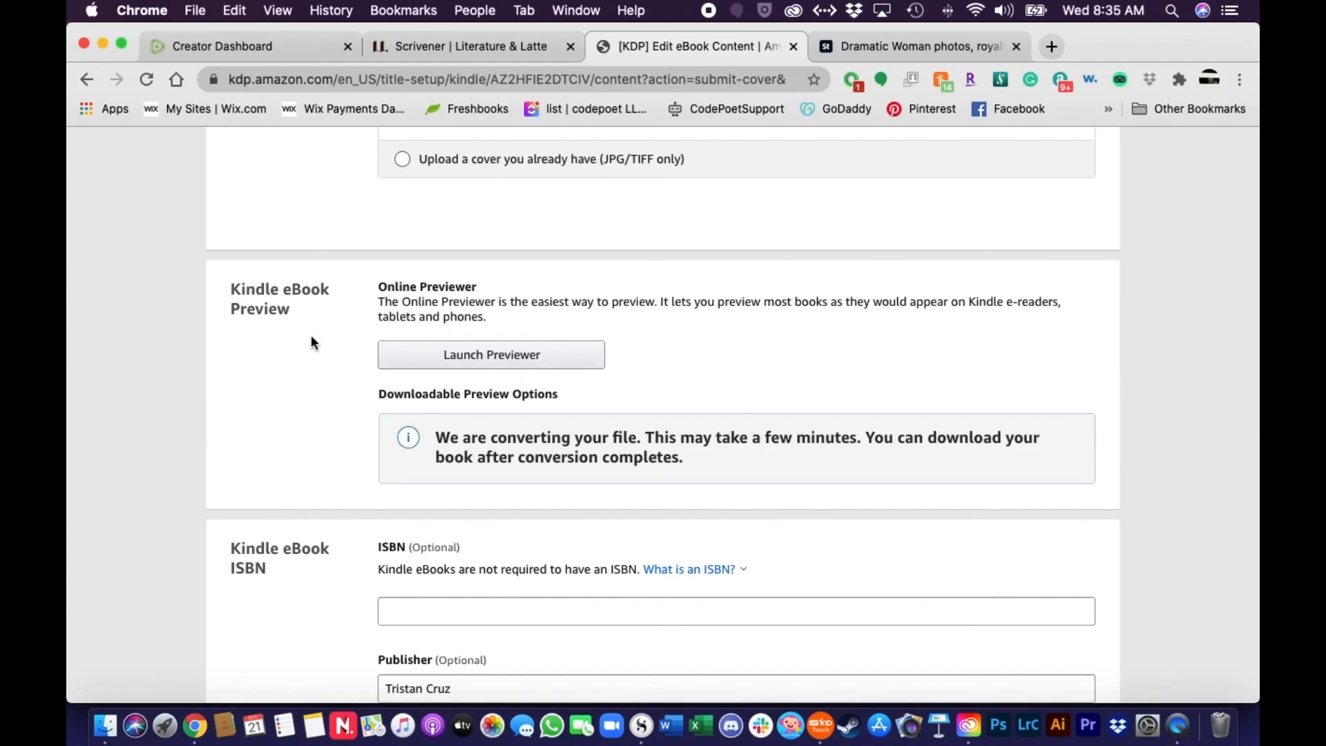
scroll(504, 369, up, 10)
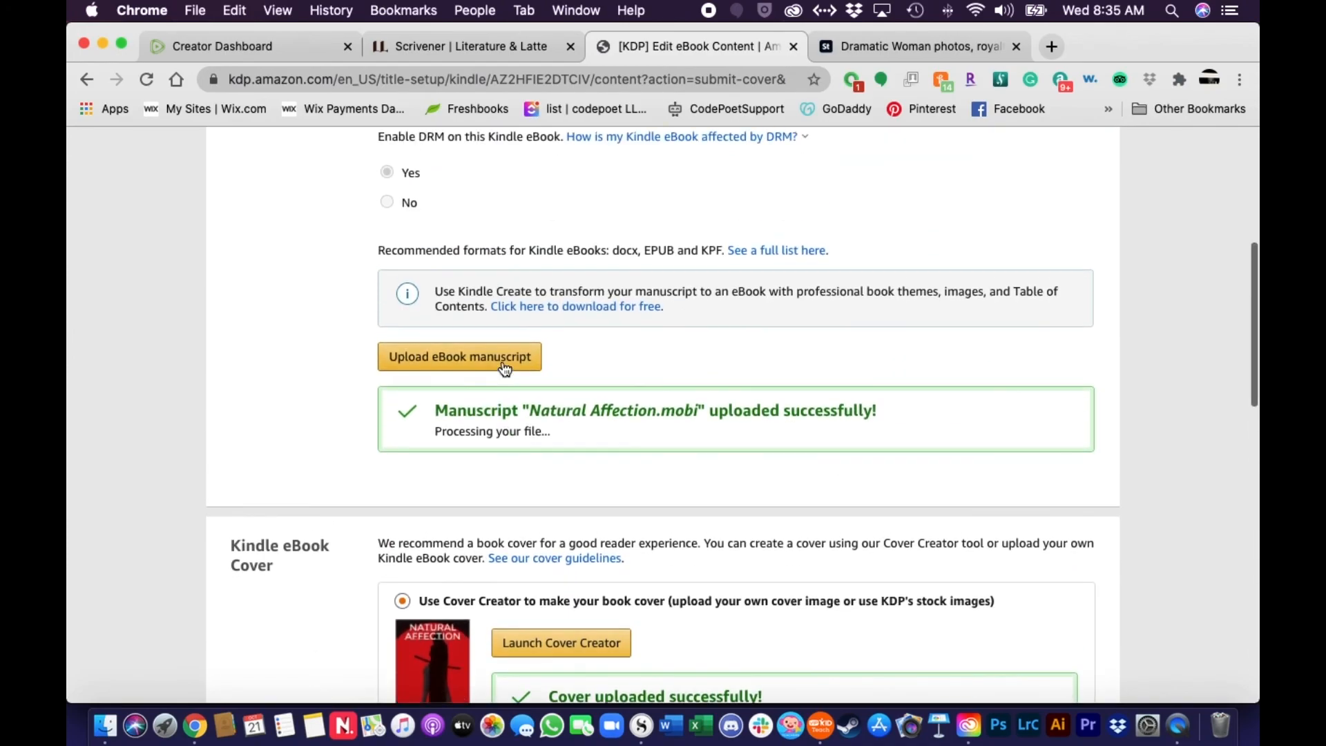
scroll(659, 387, down, 6)
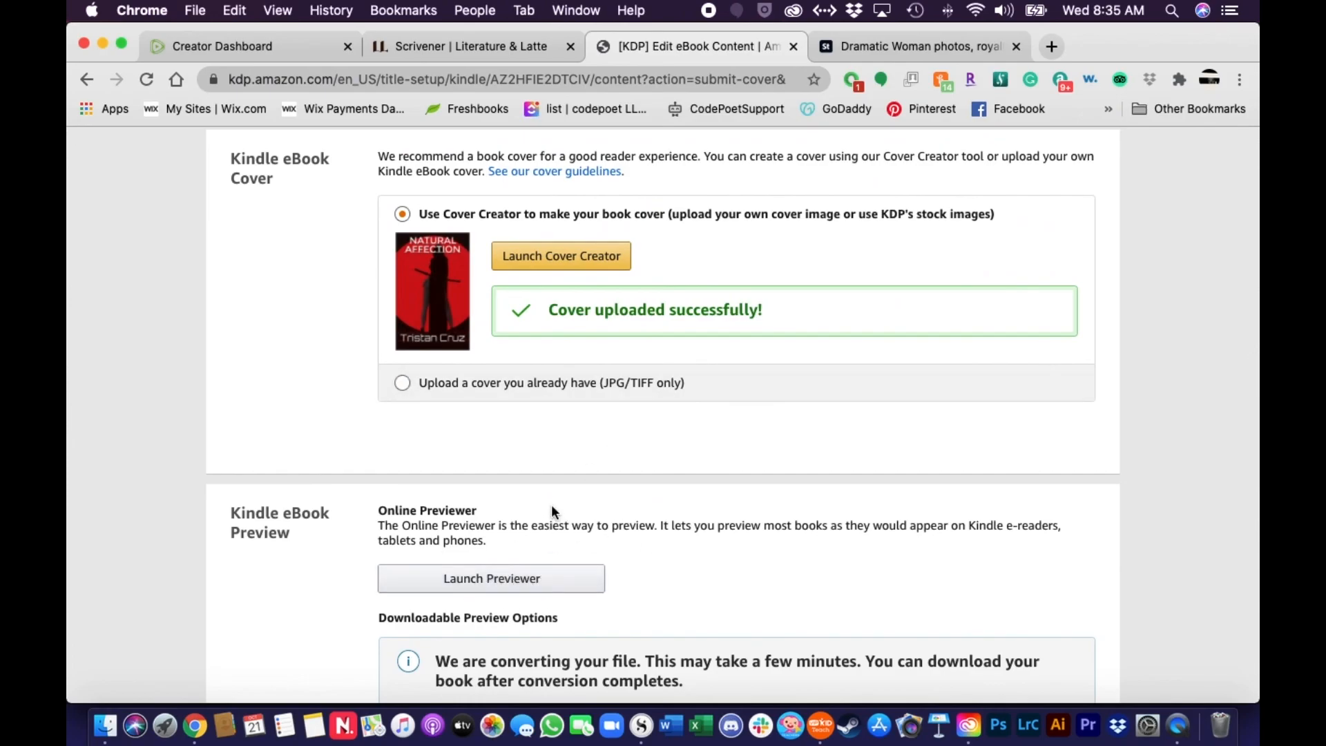
scroll(542, 501, up, 7)
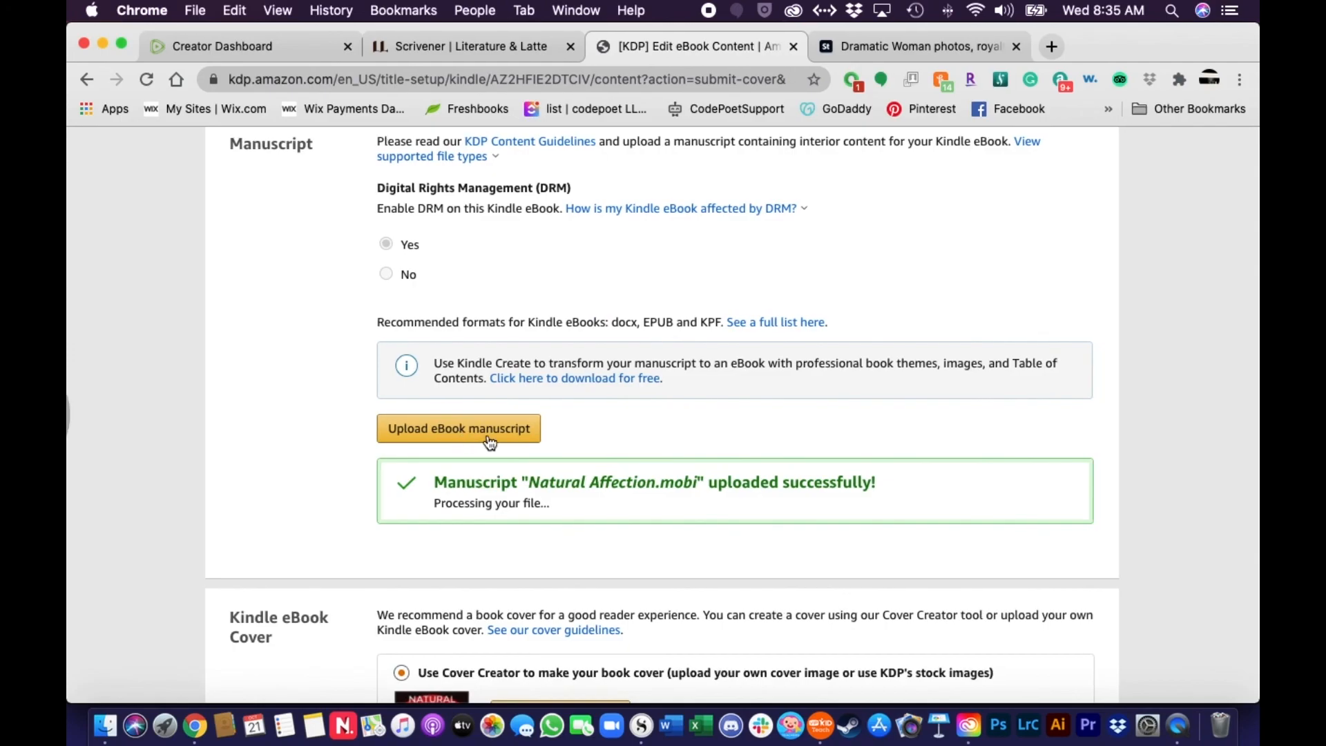
click(642, 725)
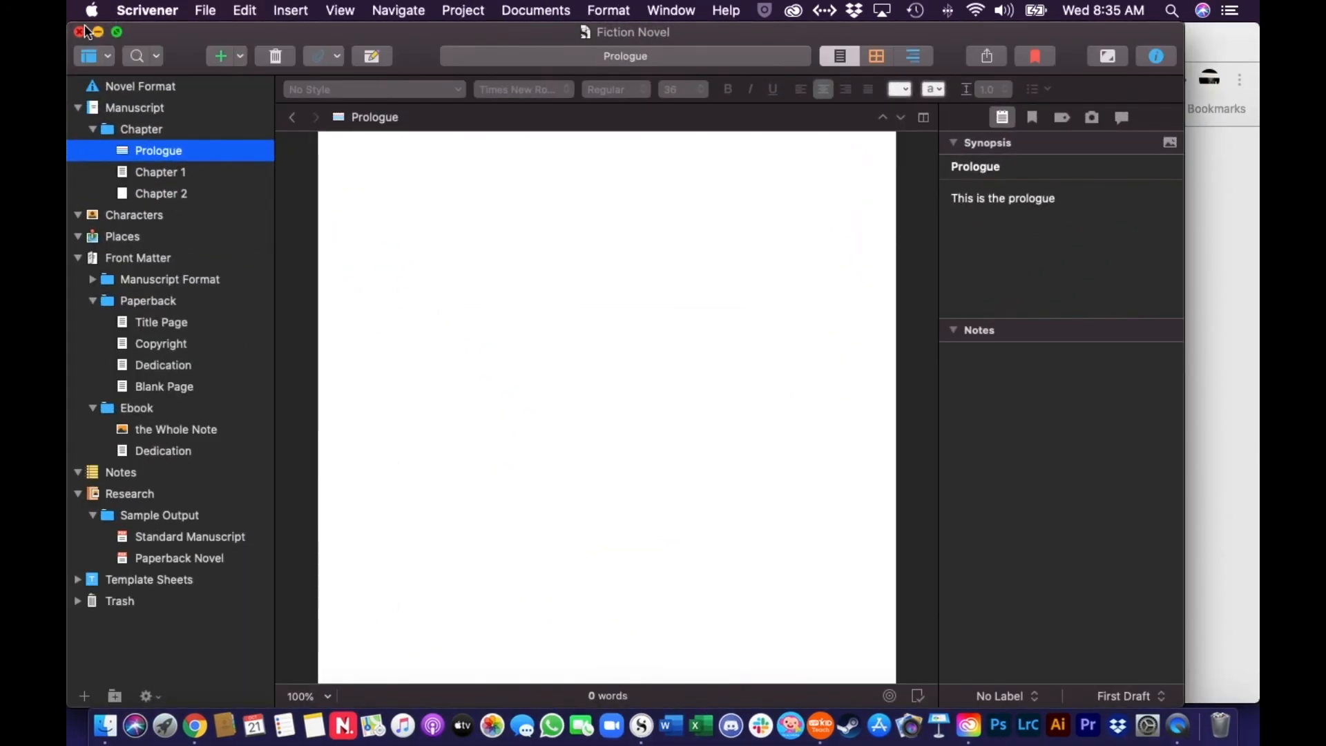
click(99, 32)
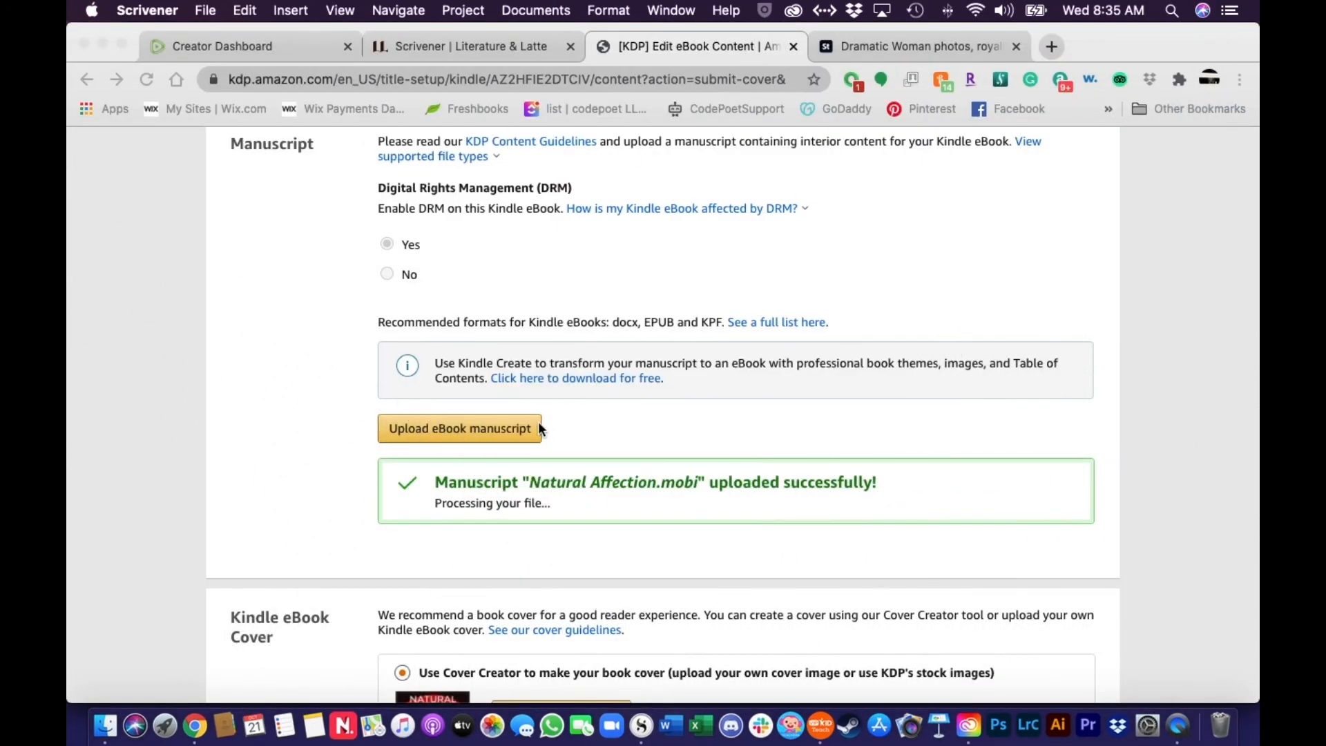
Browse for a manuscript upload to the My Fiction Novel - Kindle file in Dropbox's Writing Work folder, and cancel the file selection.
click(399, 430)
click(484, 432)
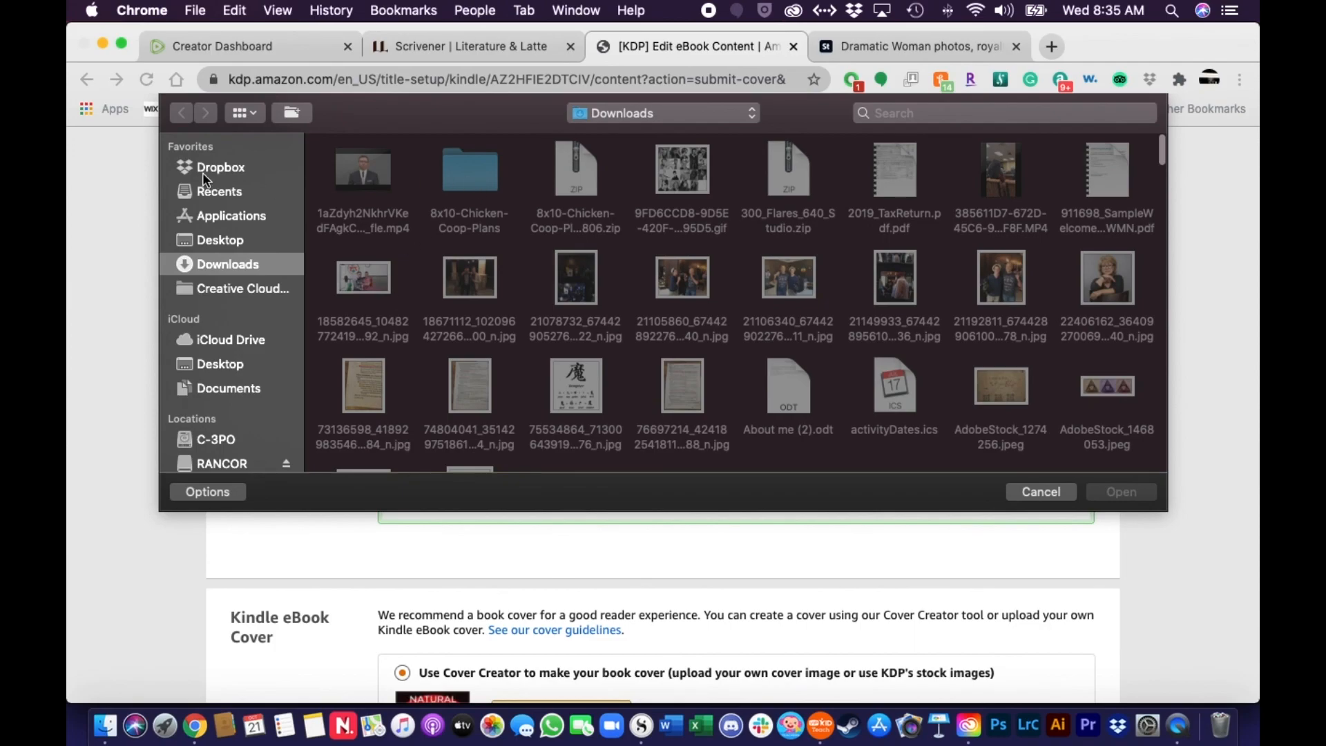
click(203, 173)
scroll(690, 404, down, 10)
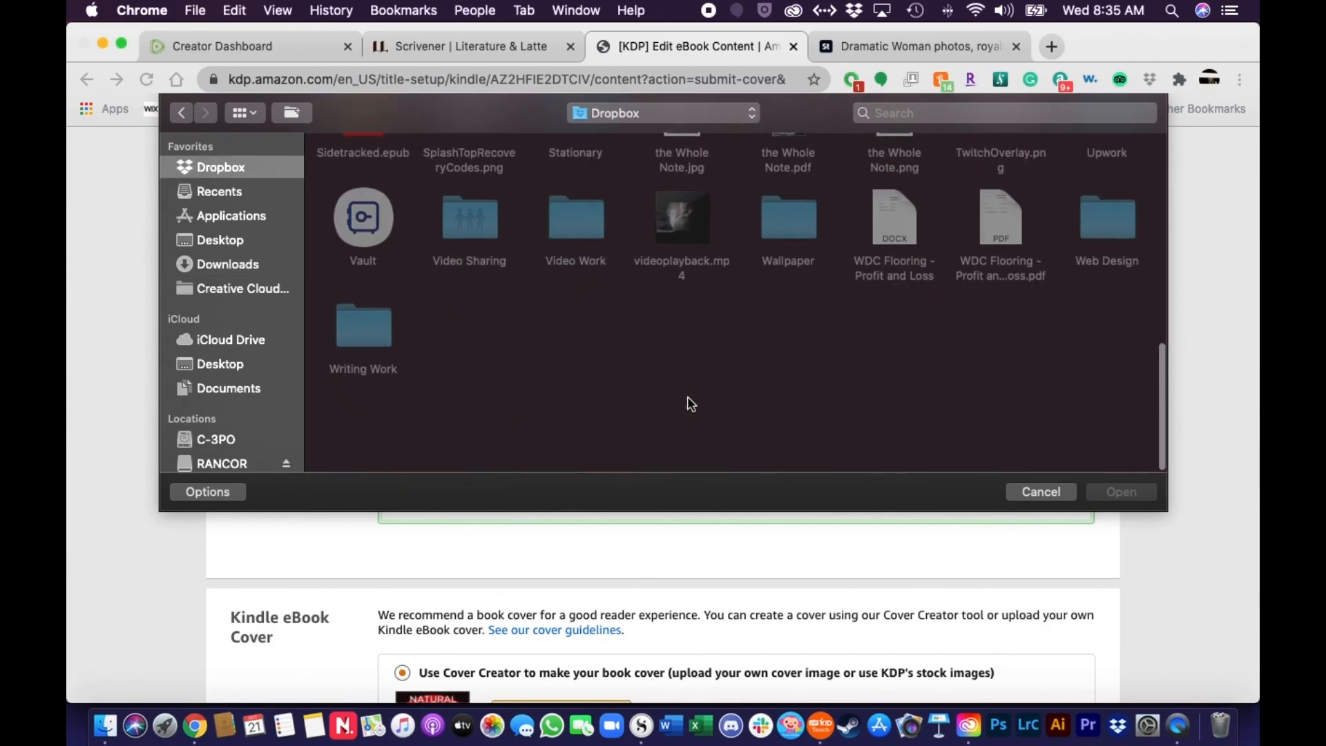
double_click(372, 415)
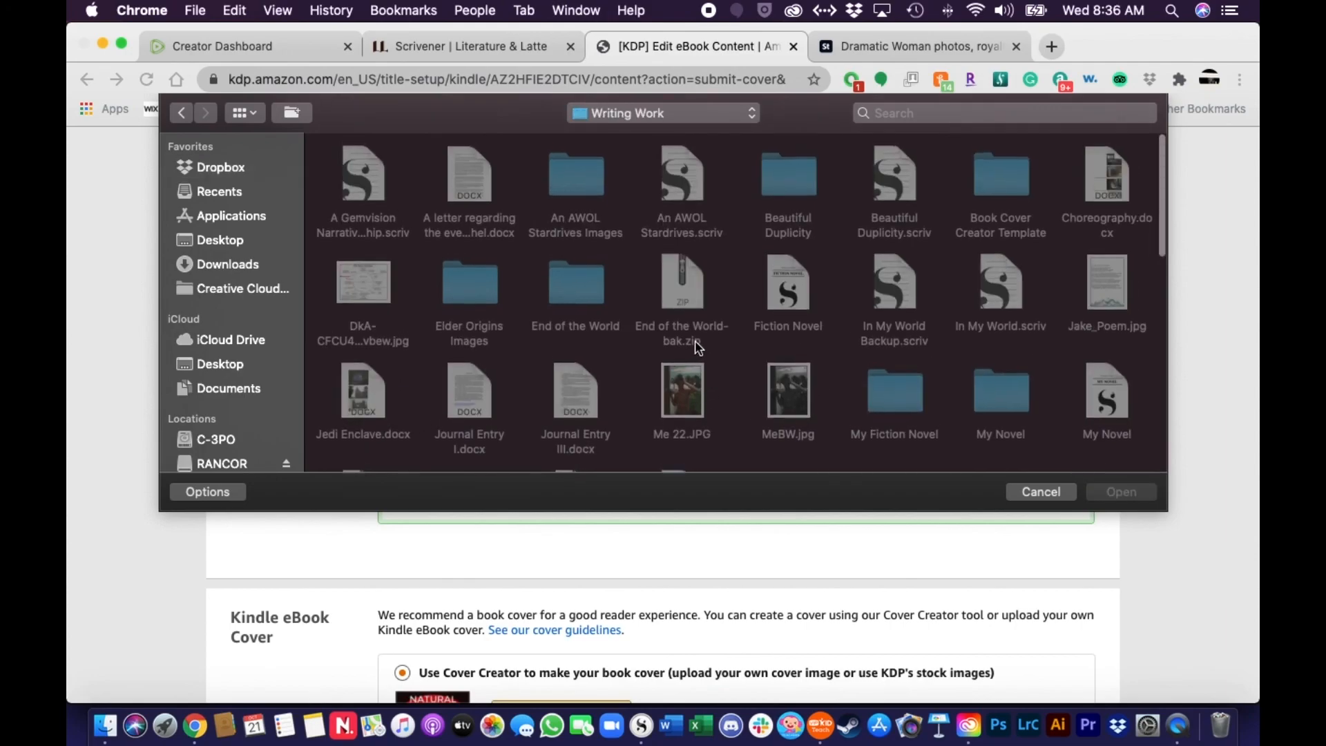
scroll(596, 327, down, 5)
scroll(596, 327, up, 5)
scroll(596, 327, down, 3)
double_click(893, 250)
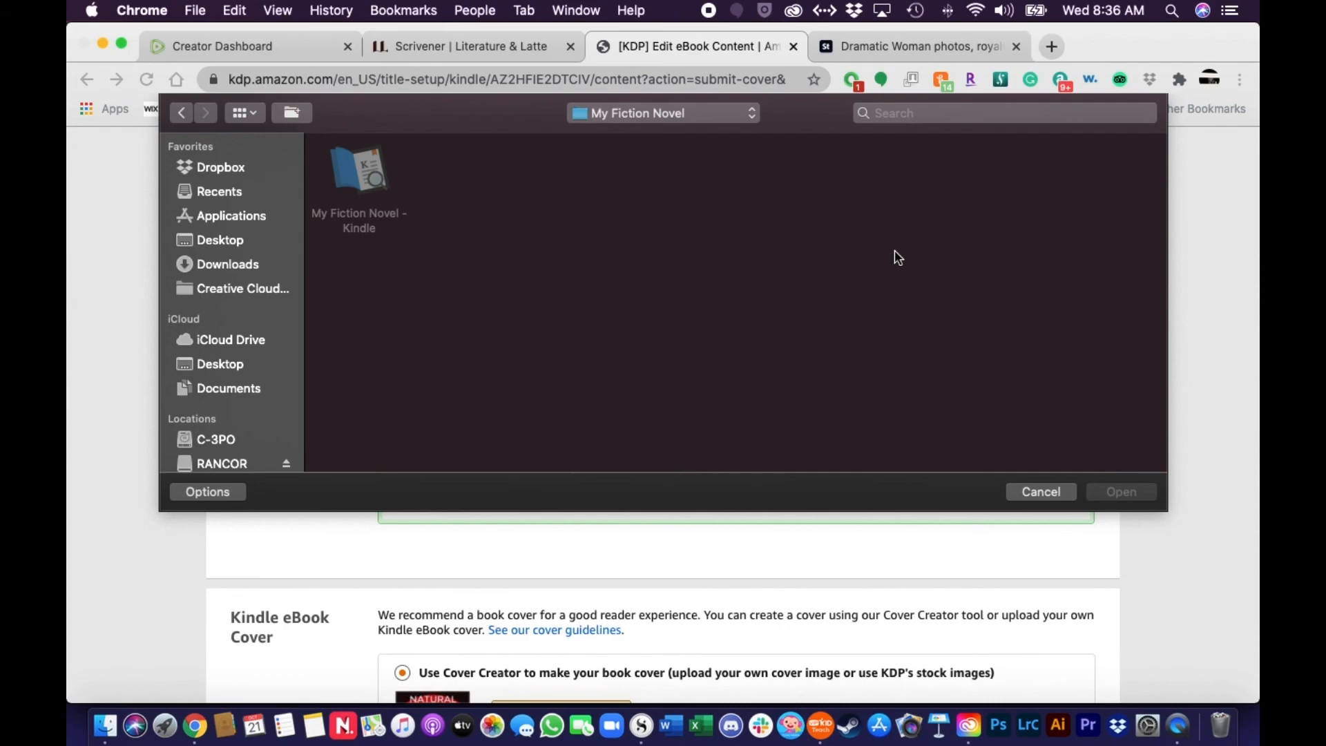
click(411, 207)
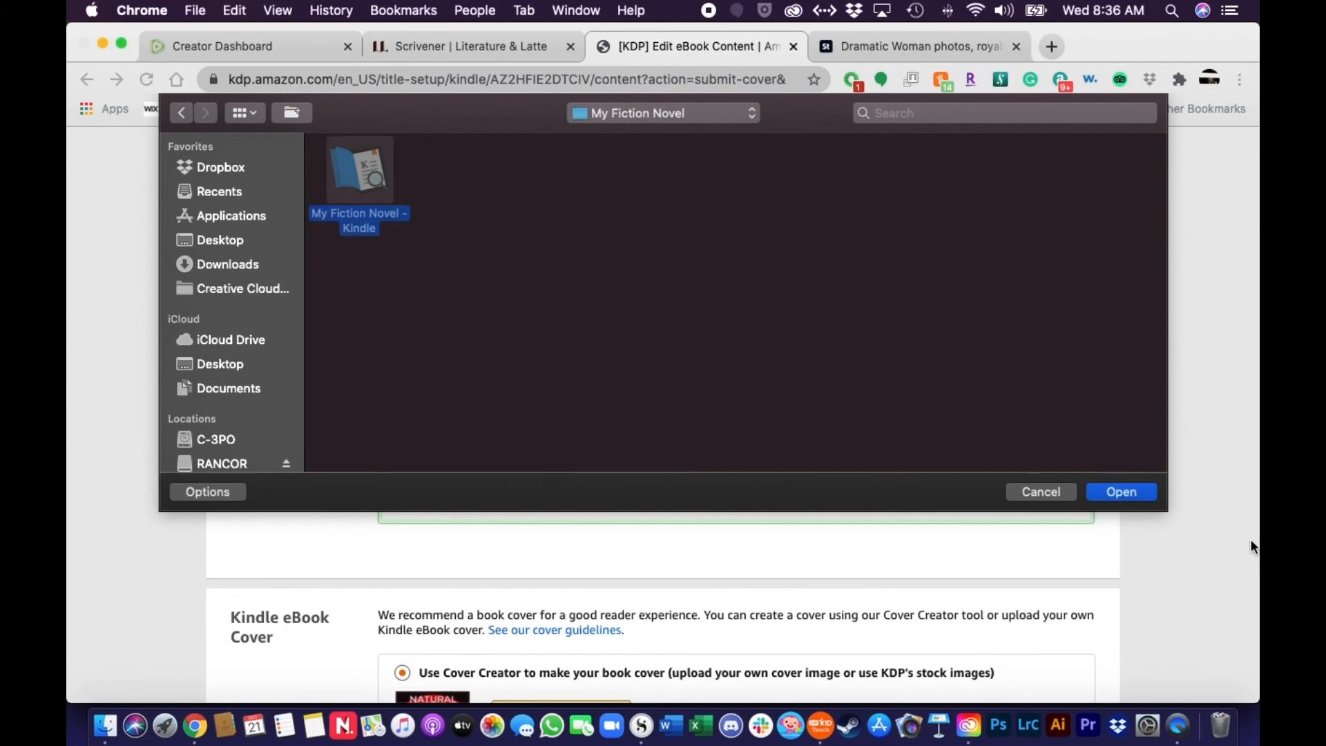
click(1066, 496)
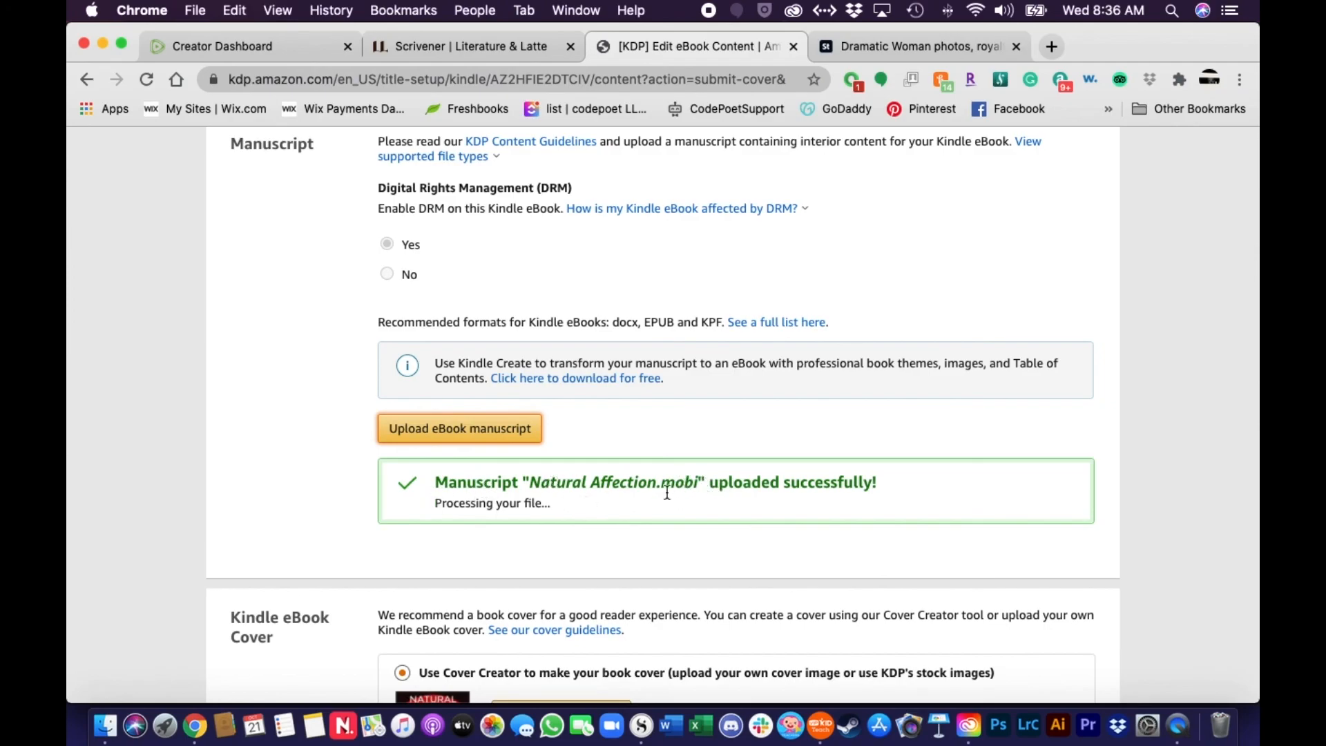
Look over the eBook content page's previewer, ISBN and publisher sections, its save options and the page's completion status.
scroll(694, 526, down, 13)
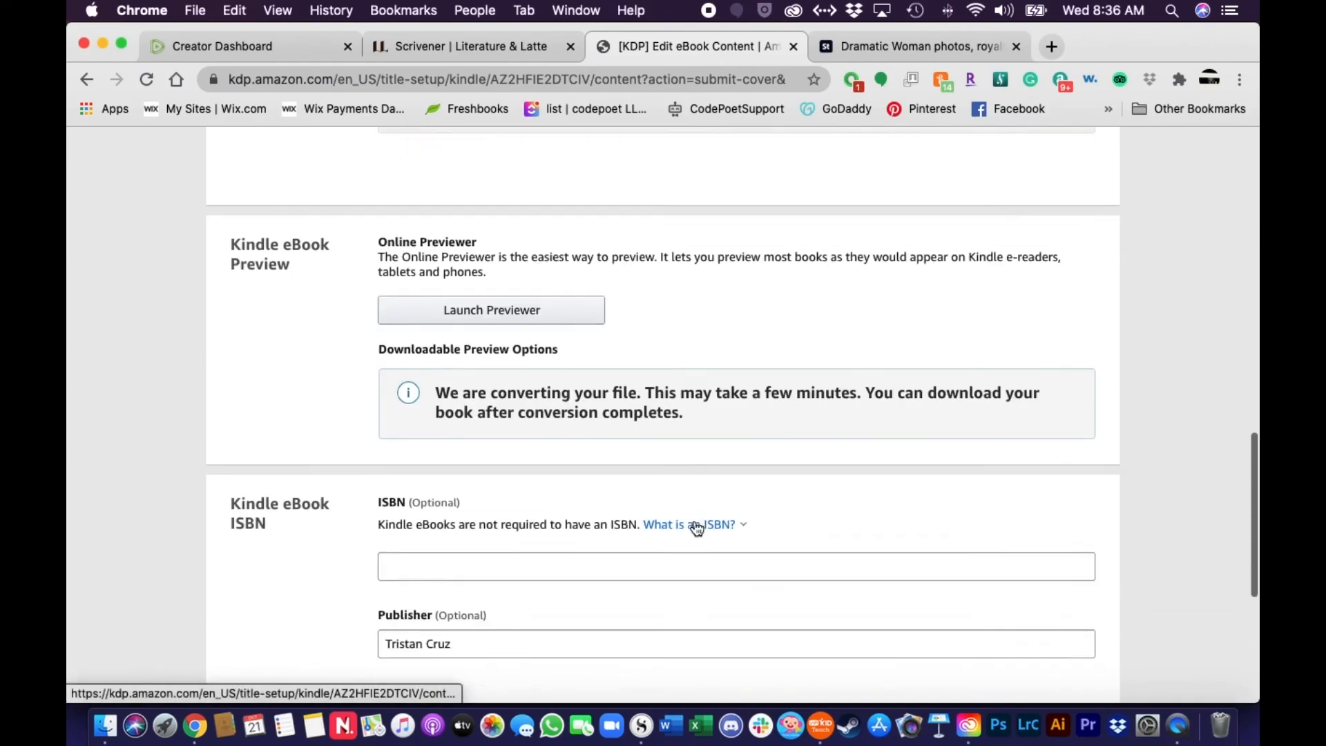
scroll(694, 528, down, 1)
scroll(959, 429, up, 5)
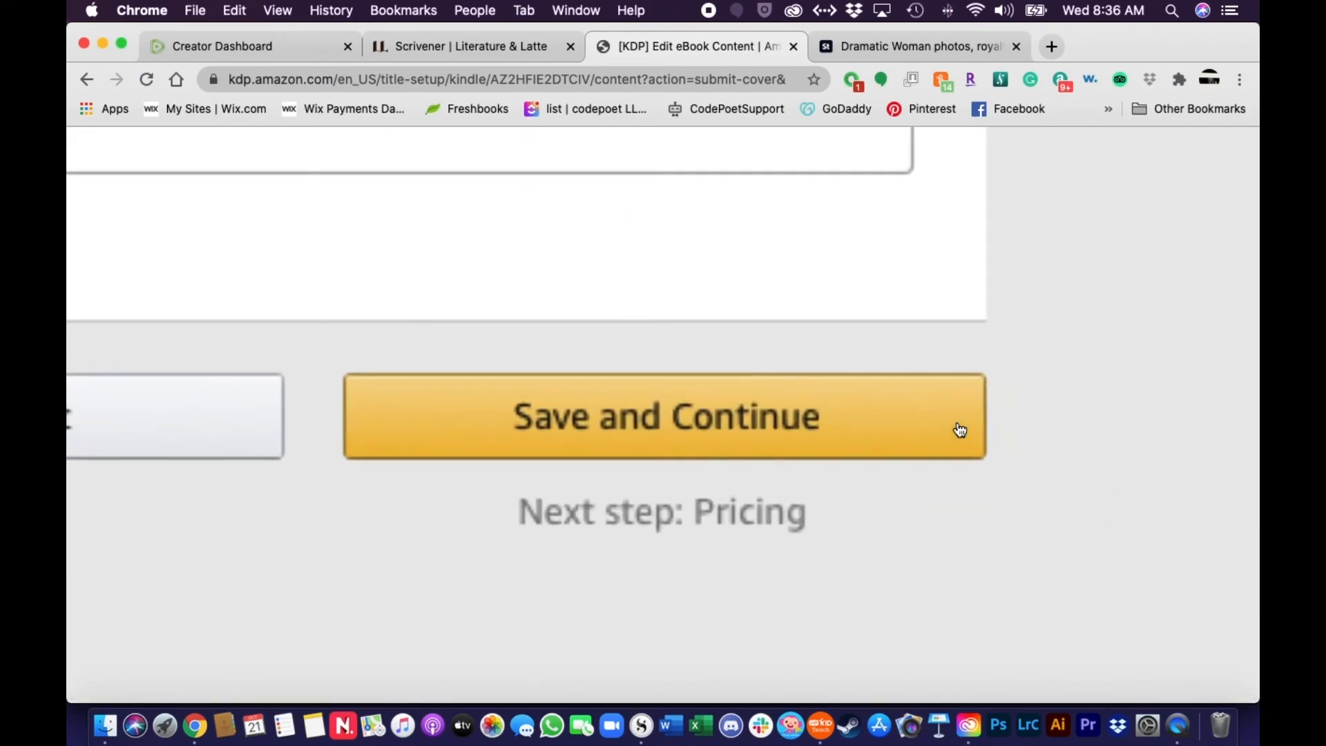
scroll(795, 449, down, 5)
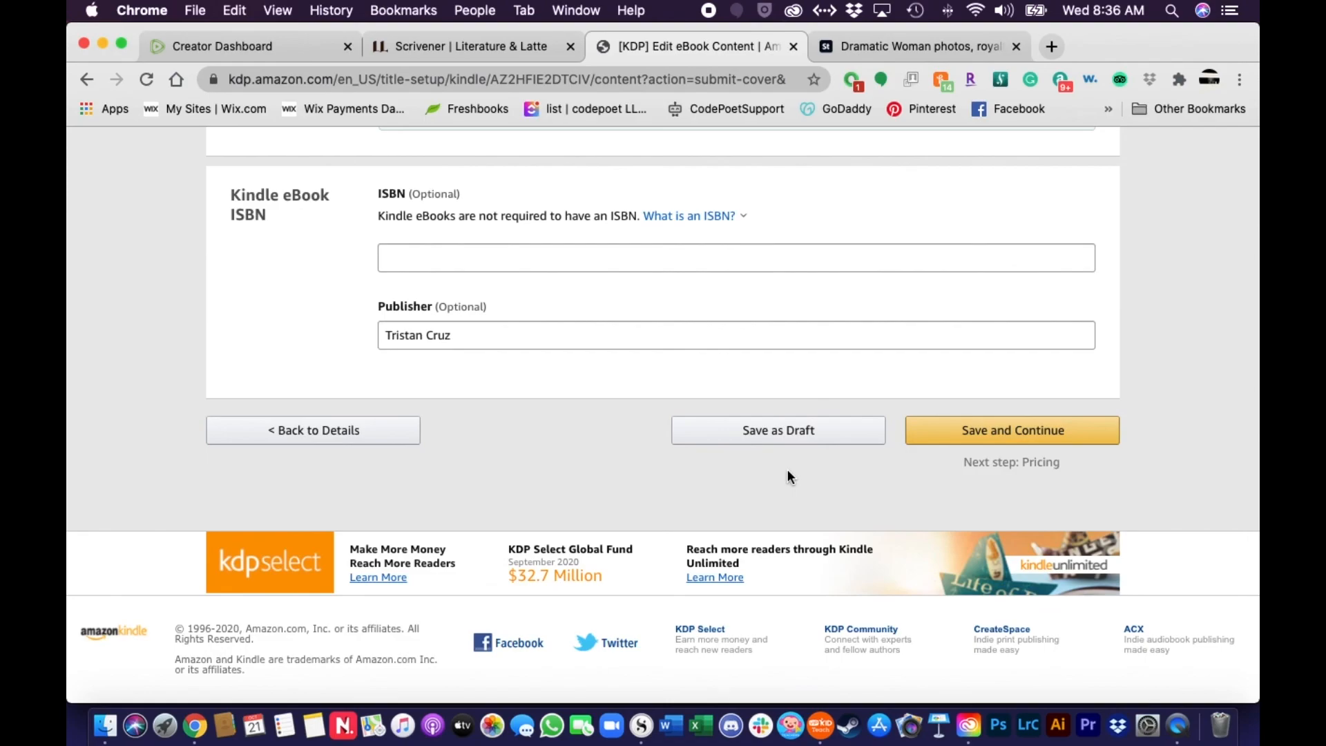
scroll(472, 378, up, 4)
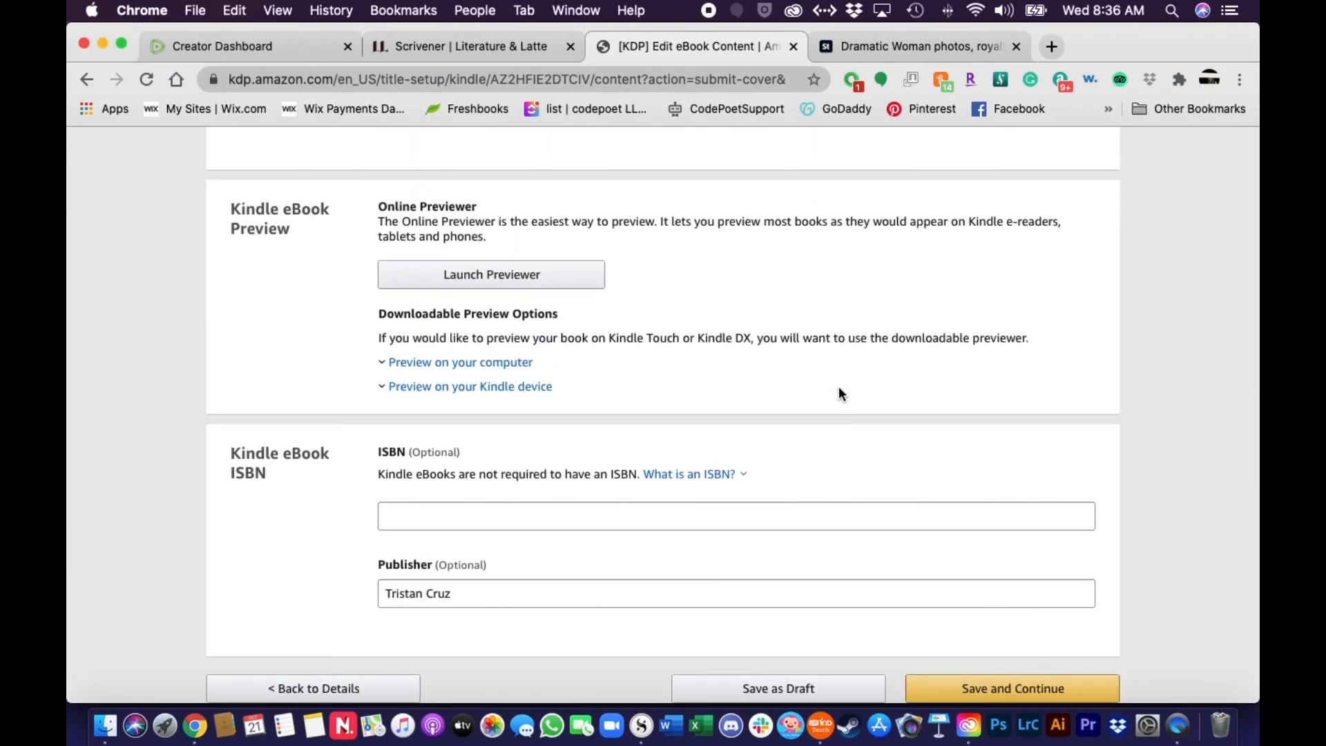
scroll(829, 387, up, 8)
scroll(822, 388, up, 5)
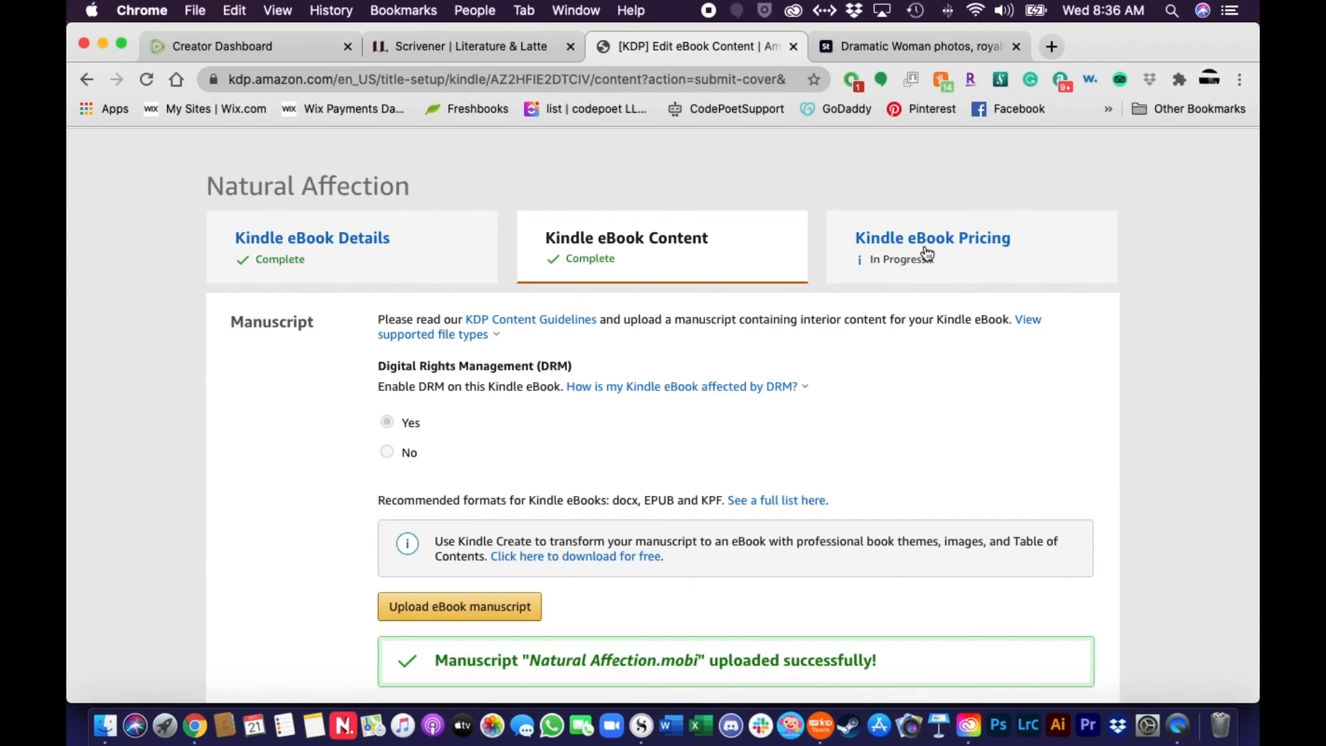
Open the Kindle eBook Pricing page and examine its KDP Select enrollment, territories, royalty plan and list price sections.
click(953, 248)
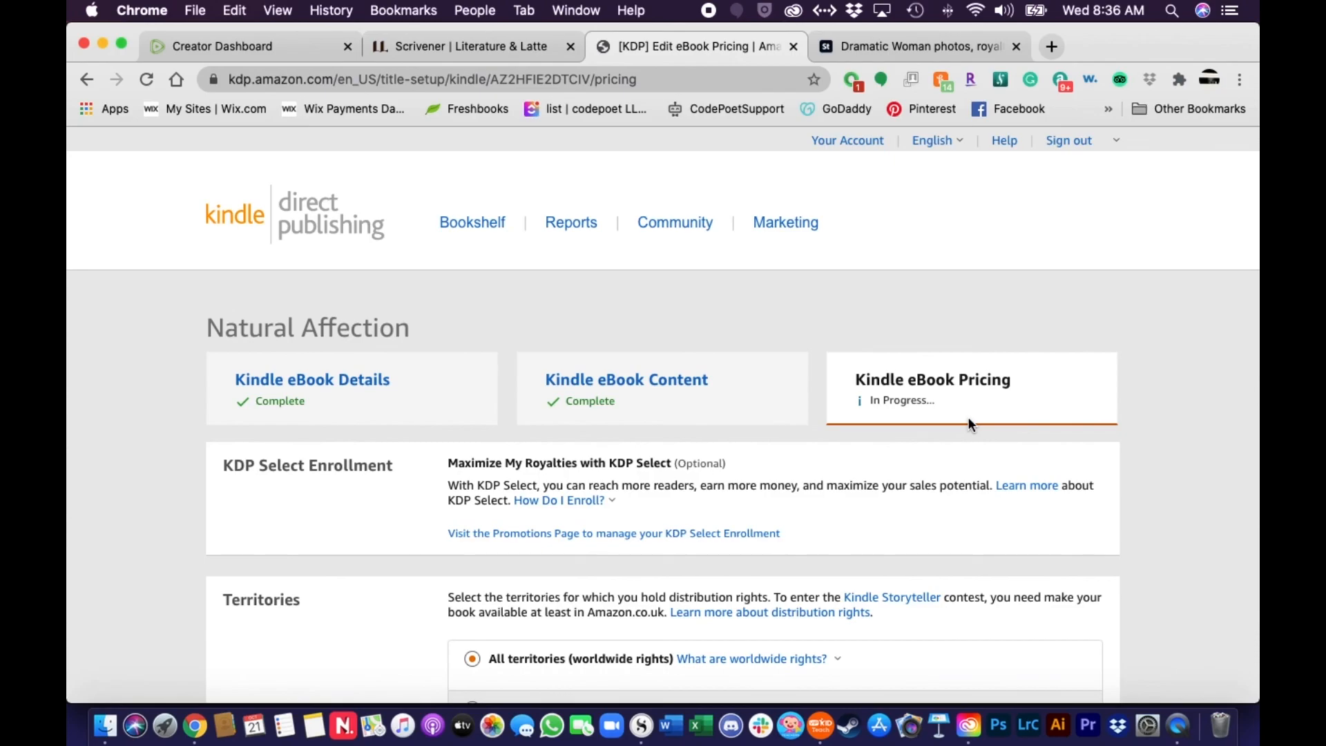
scroll(967, 417, down, 5)
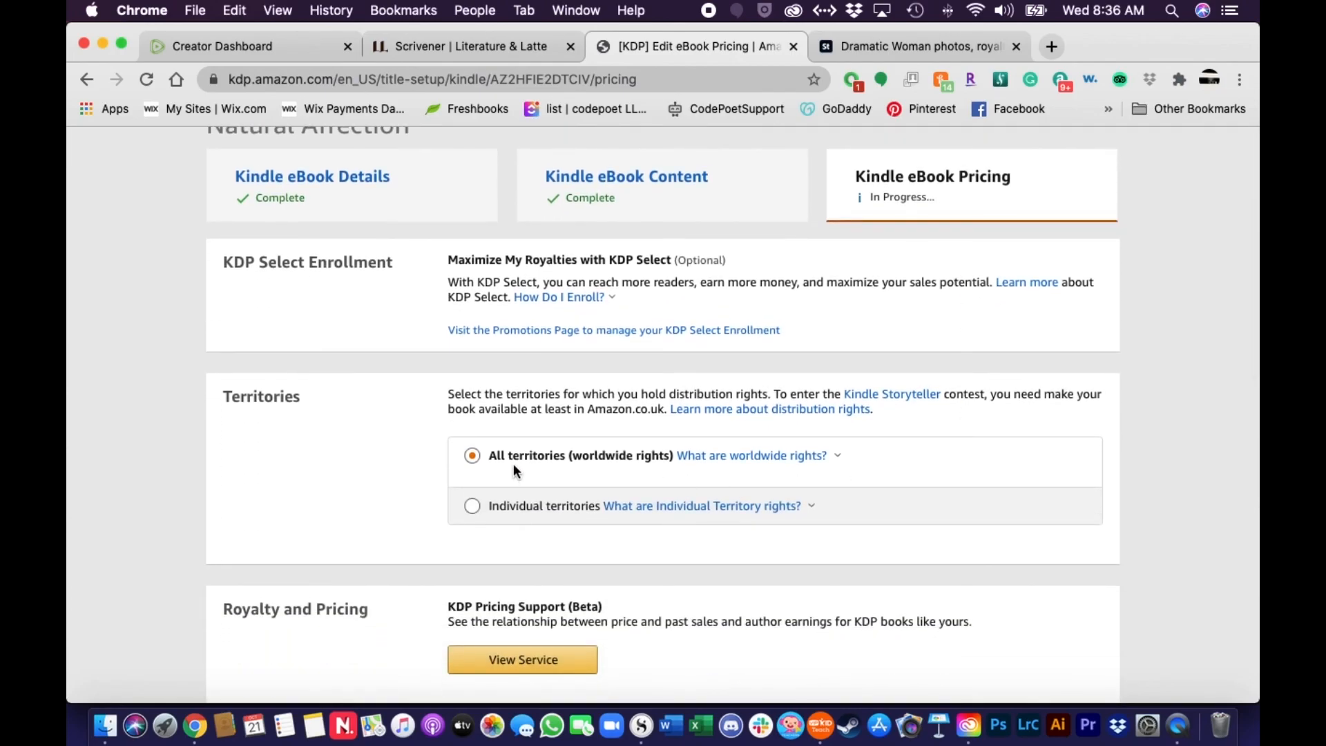
scroll(898, 525, down, 3)
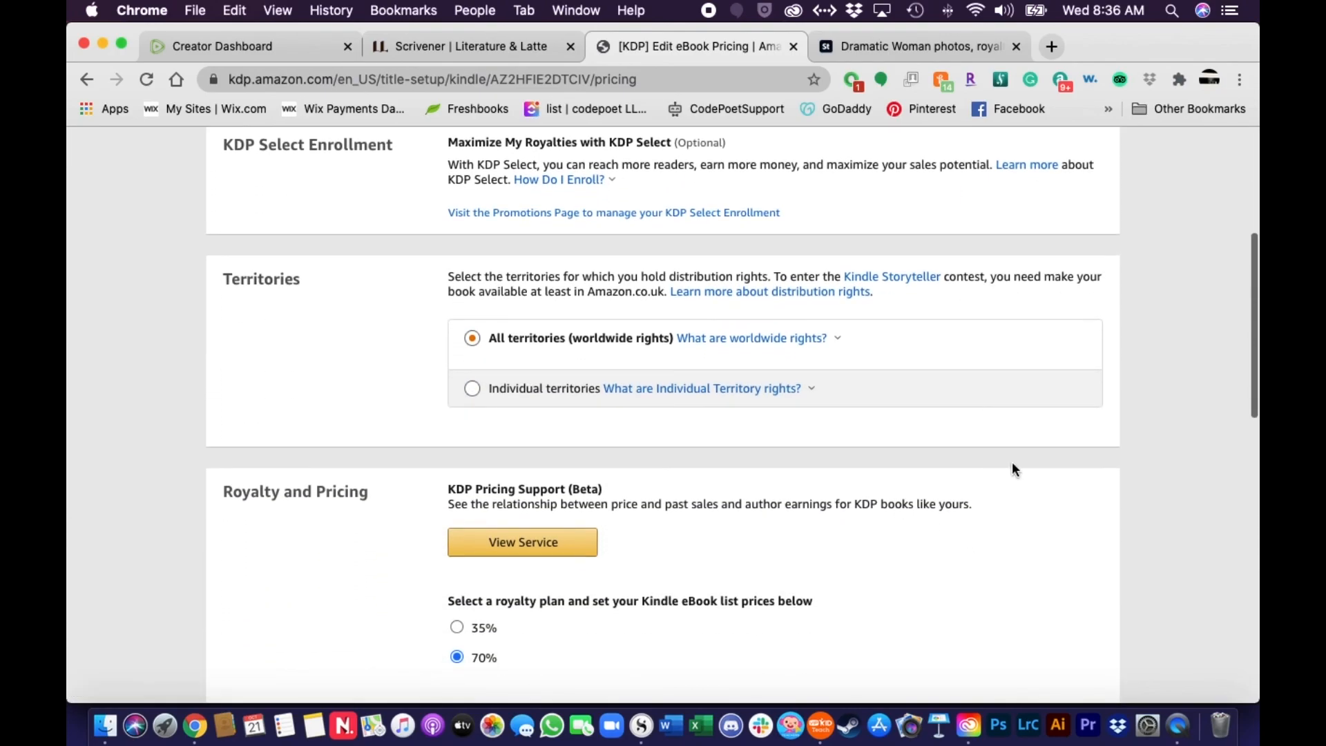
scroll(992, 473, down, 3)
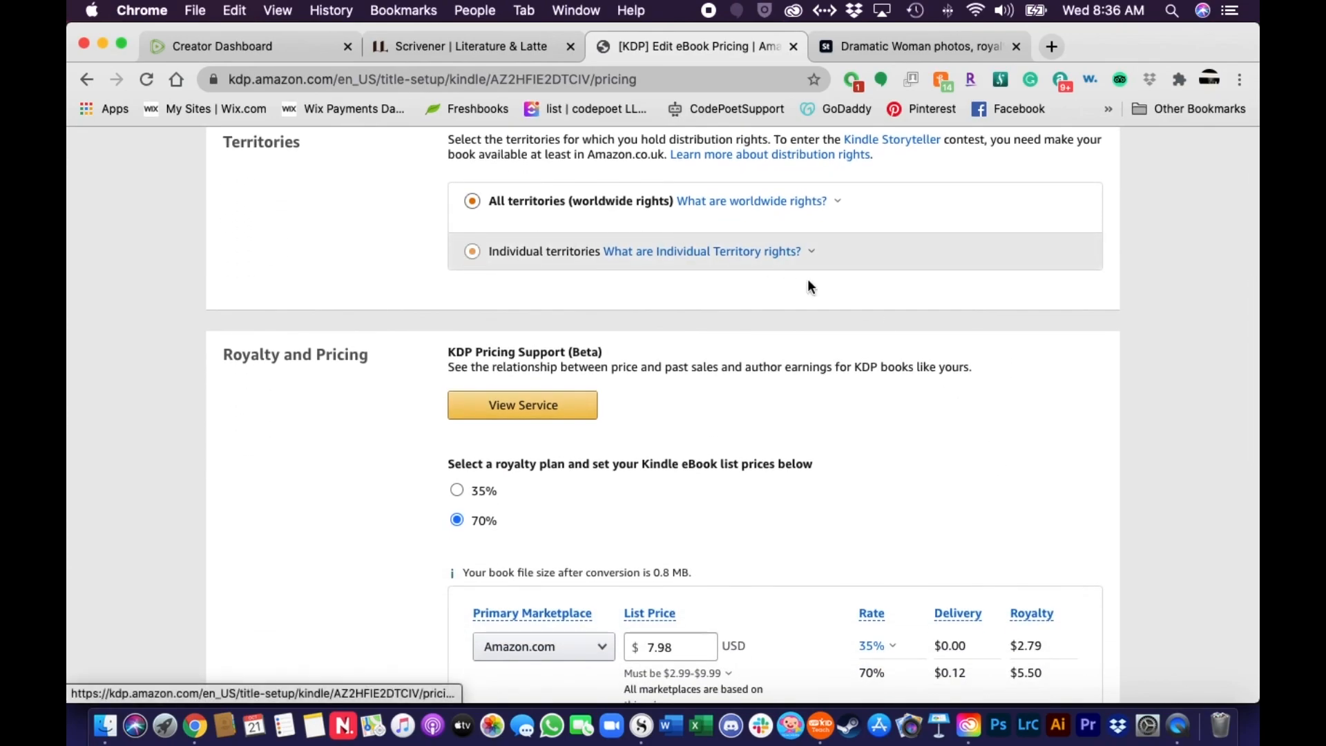
scroll(815, 311, down, 6)
scroll(828, 379, down, 1)
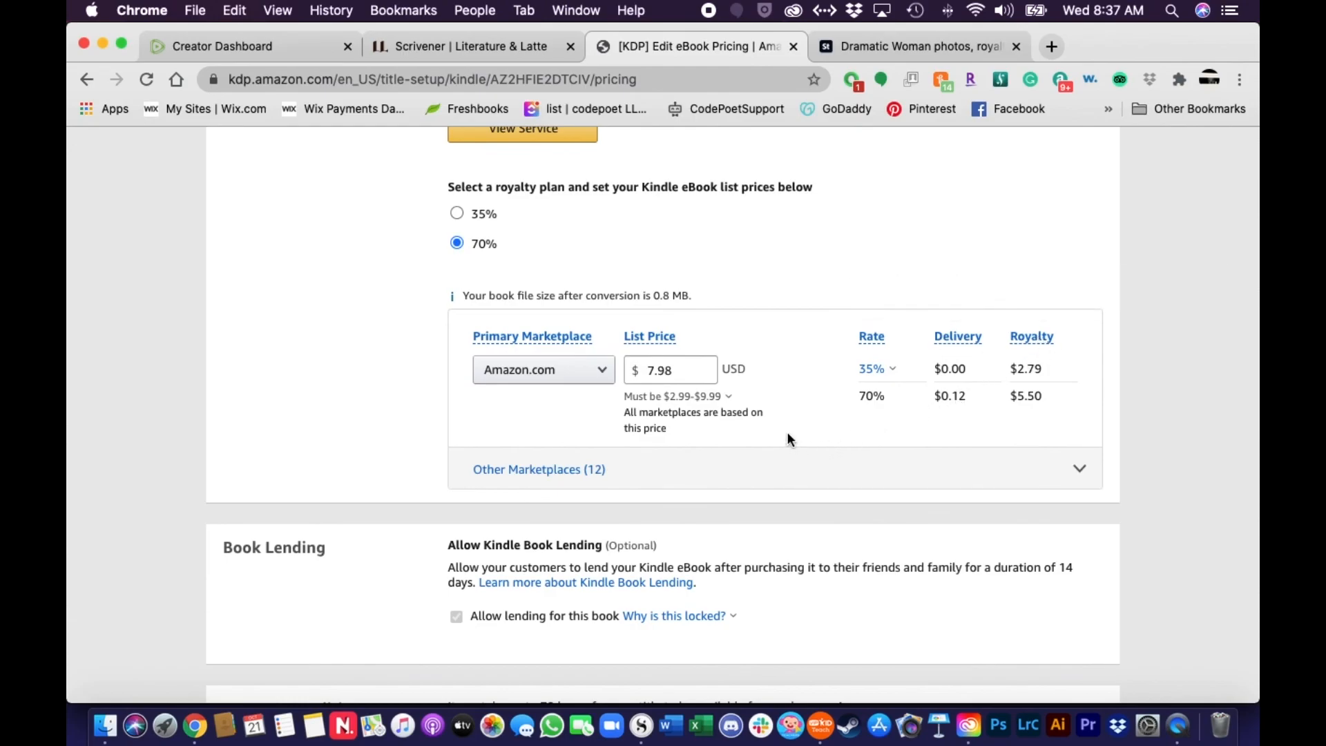
scroll(789, 438, up, 1)
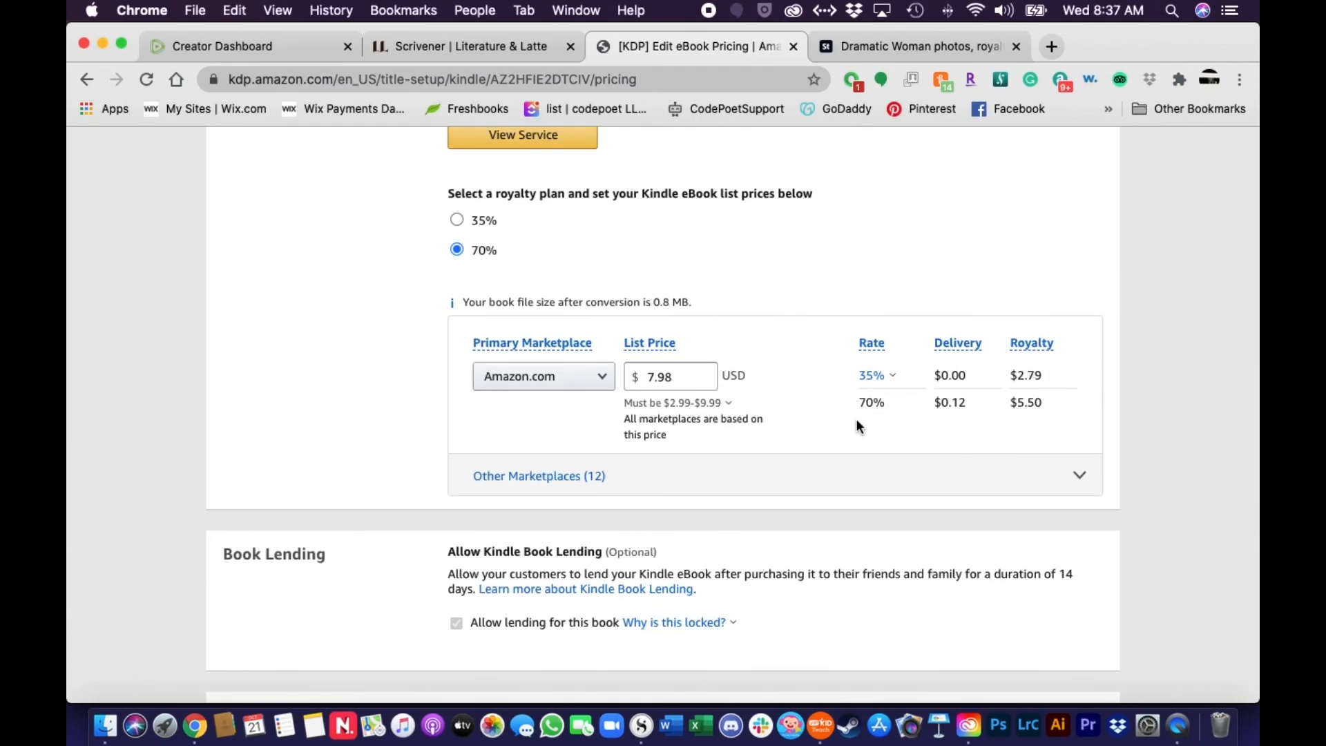
scroll(856, 422, up, 1)
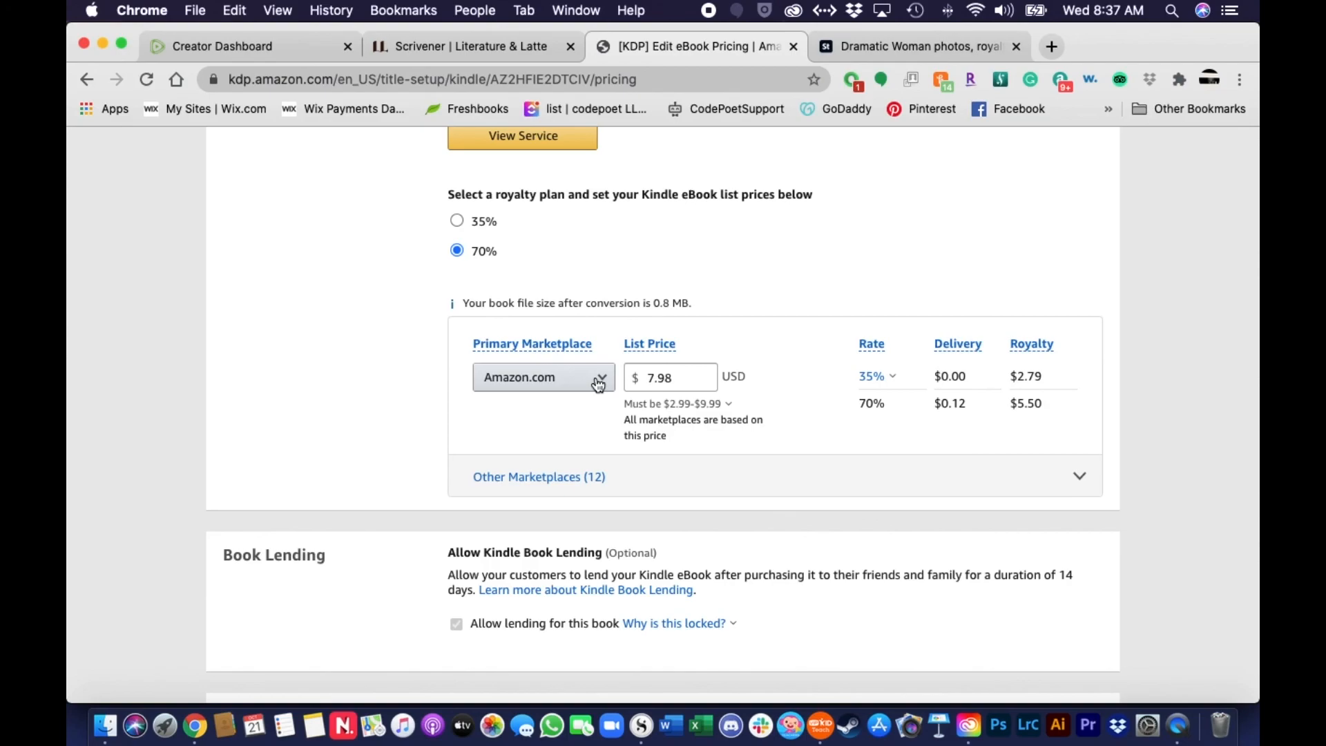
Check the explanations of the Amazon.com list price limits and the 35% royalty rate.
click(727, 404)
click(896, 482)
click(895, 377)
click(895, 379)
click(896, 379)
click(1167, 434)
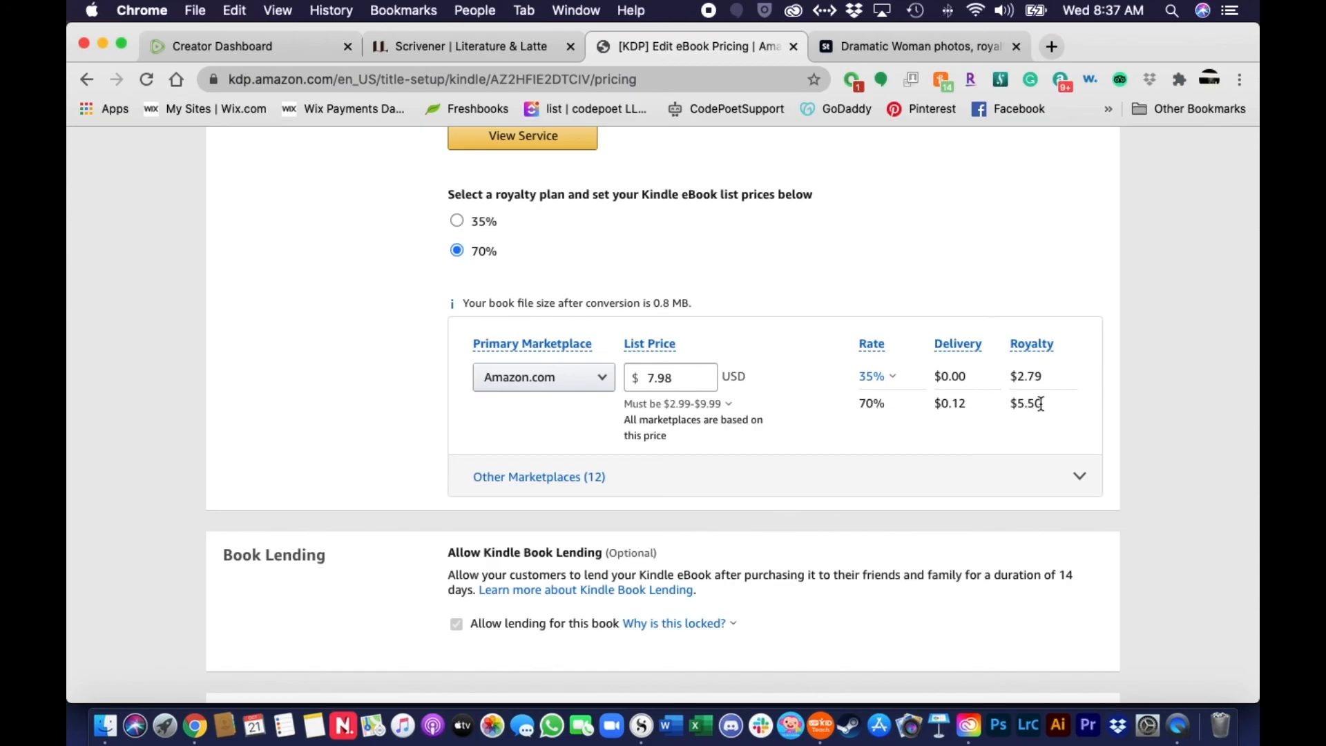
click(638, 404)
key(Tab)
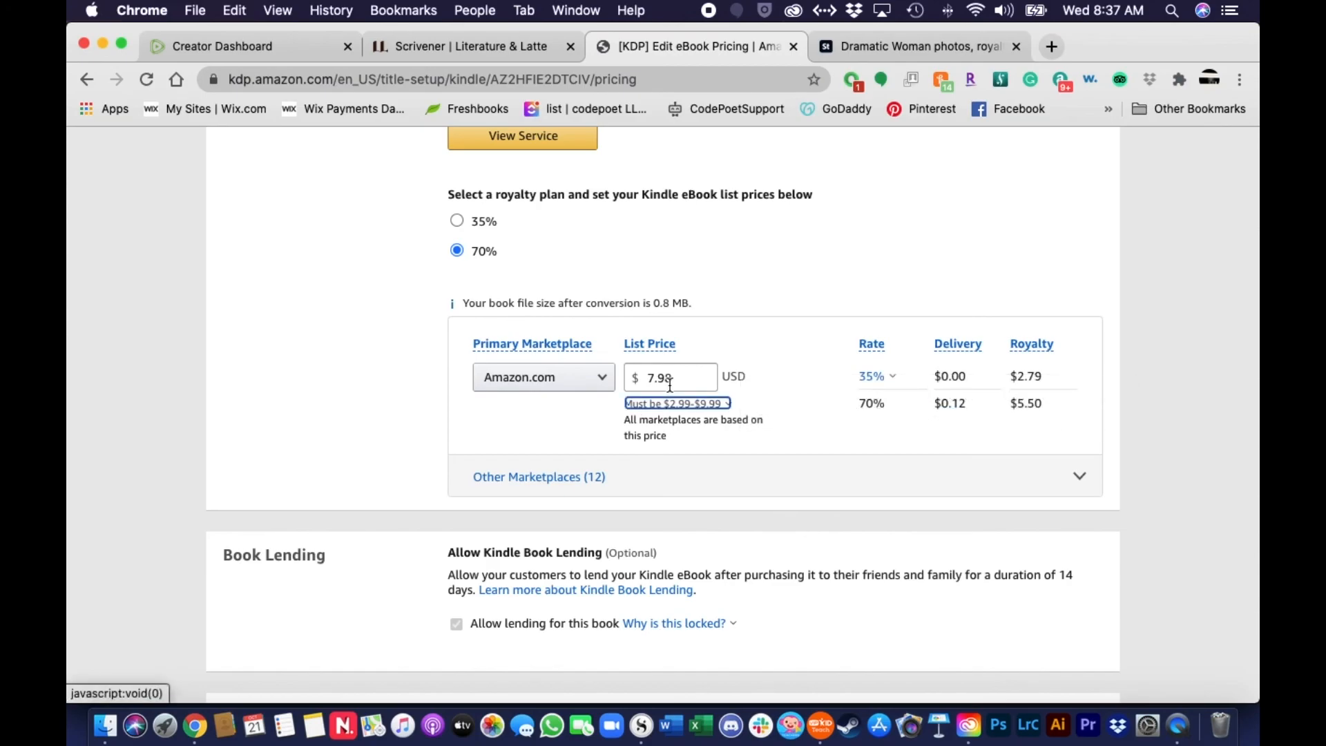
key(Return)
key(Escape)
Expand the other marketplaces and review their list prices, price limits and royalties, including the Amazon.com.au price limits.
click(1077, 478)
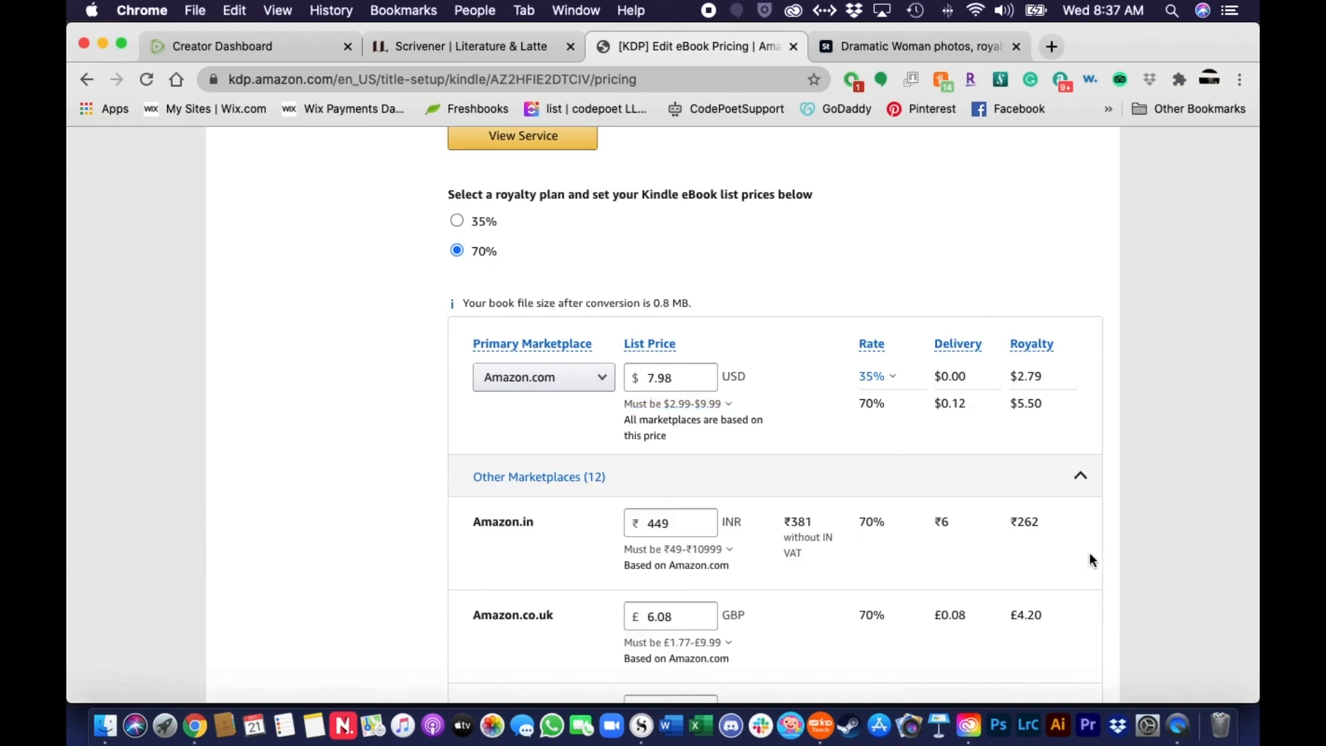
scroll(1090, 558, down, 5)
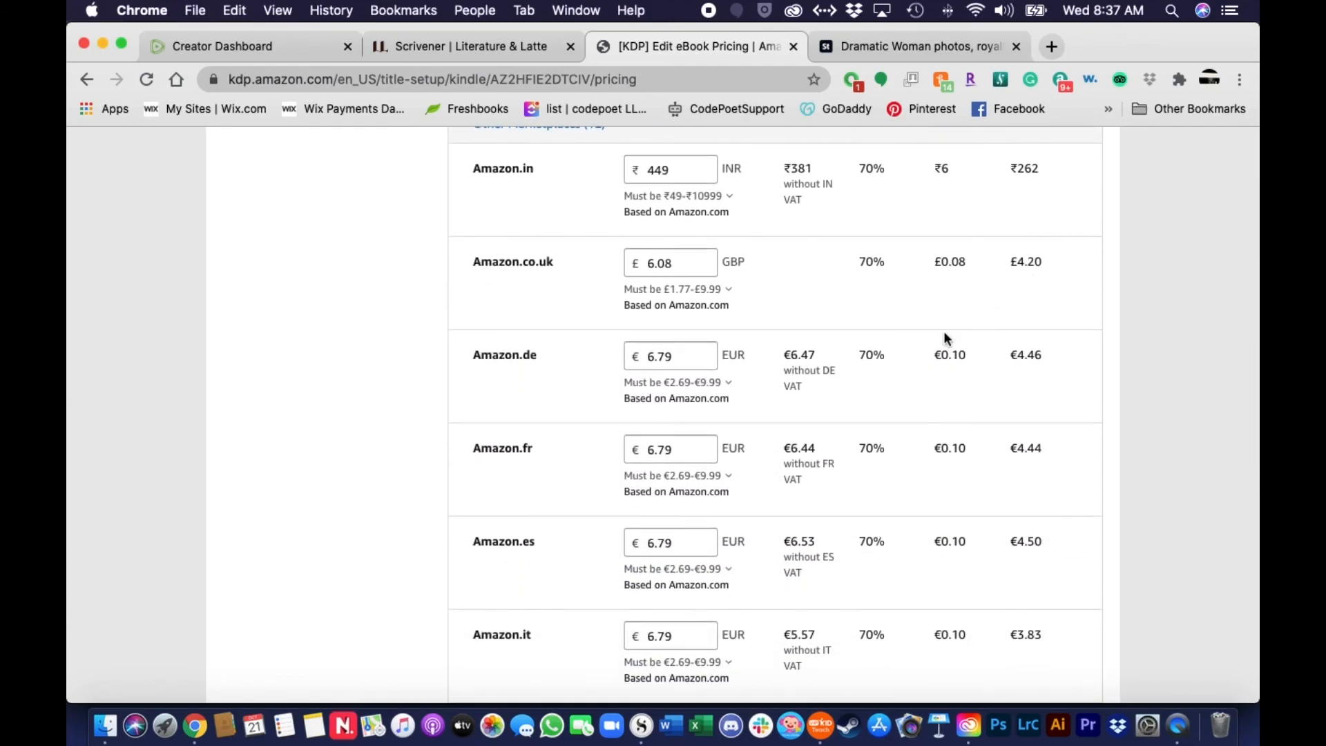
scroll(884, 421, down, 4)
scroll(544, 381, down, 7)
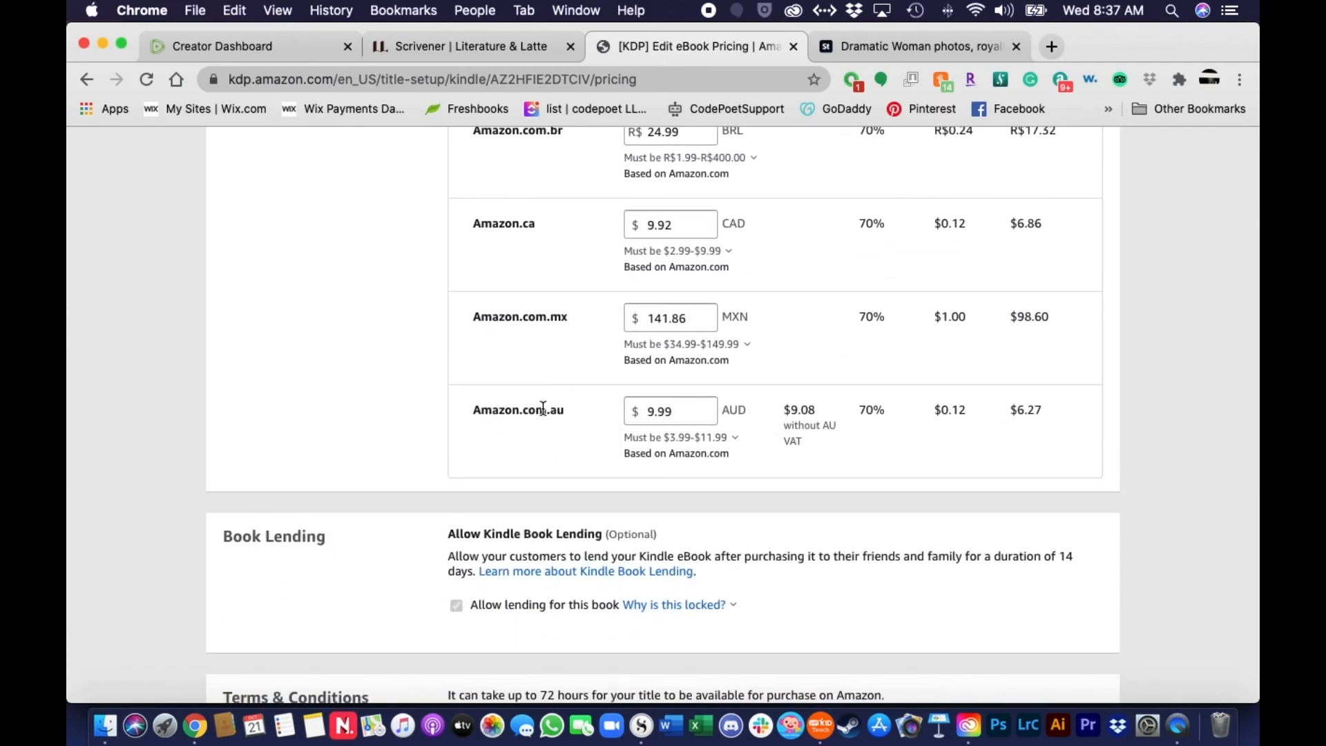
scroll(569, 409, up, 6)
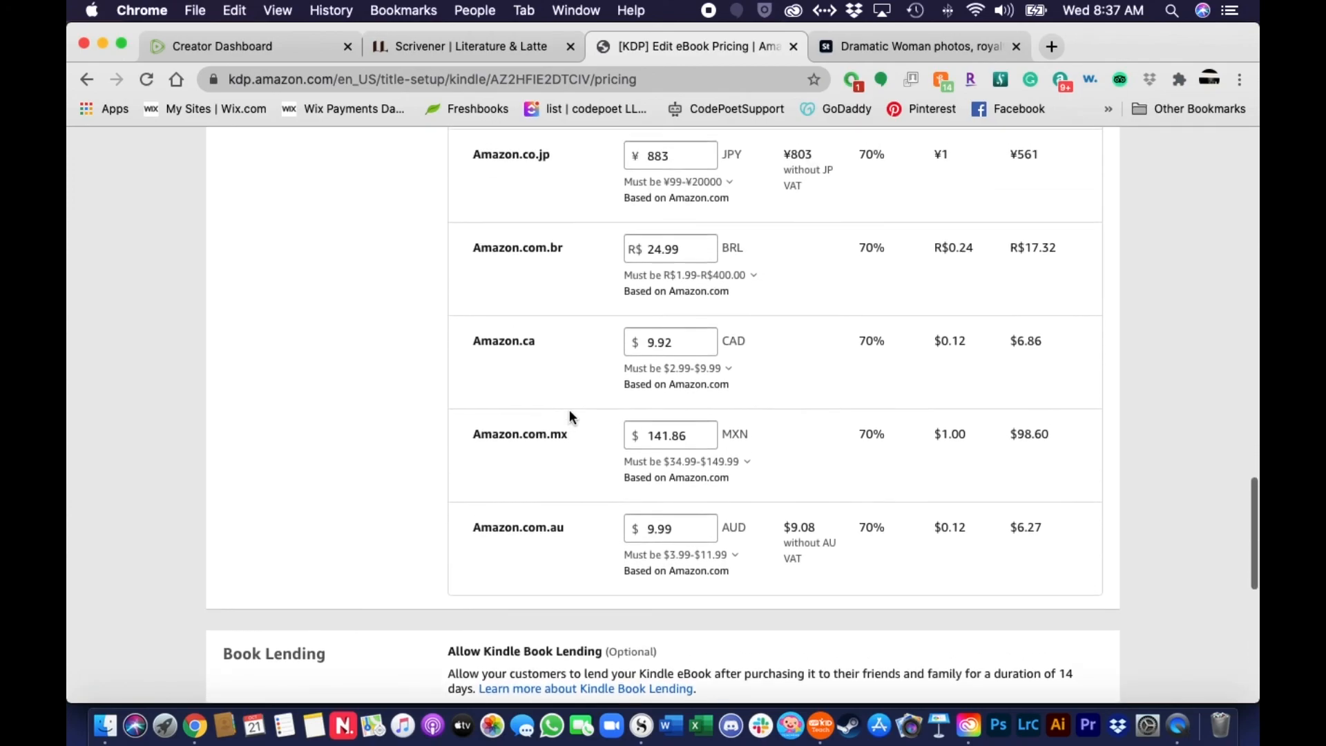
scroll(569, 411, up, 7)
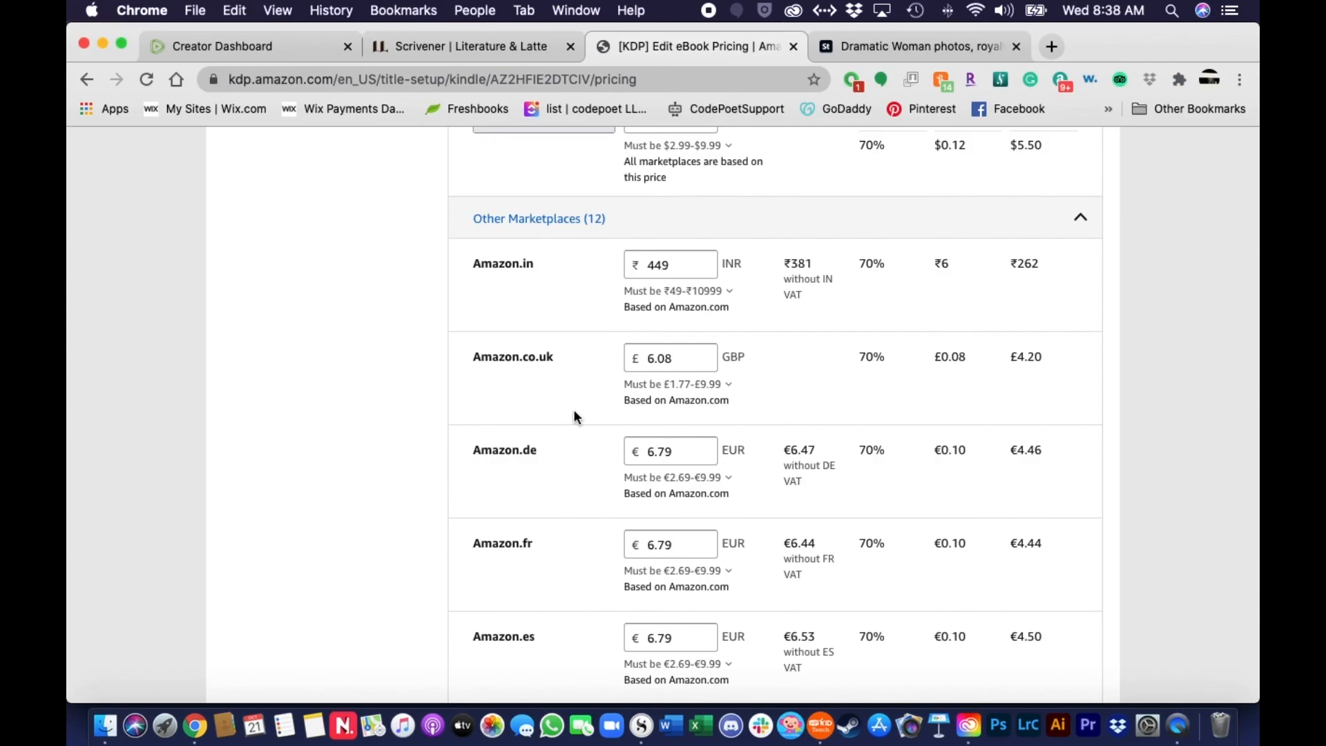
scroll(573, 408, up, 9)
scroll(574, 409, down, 5)
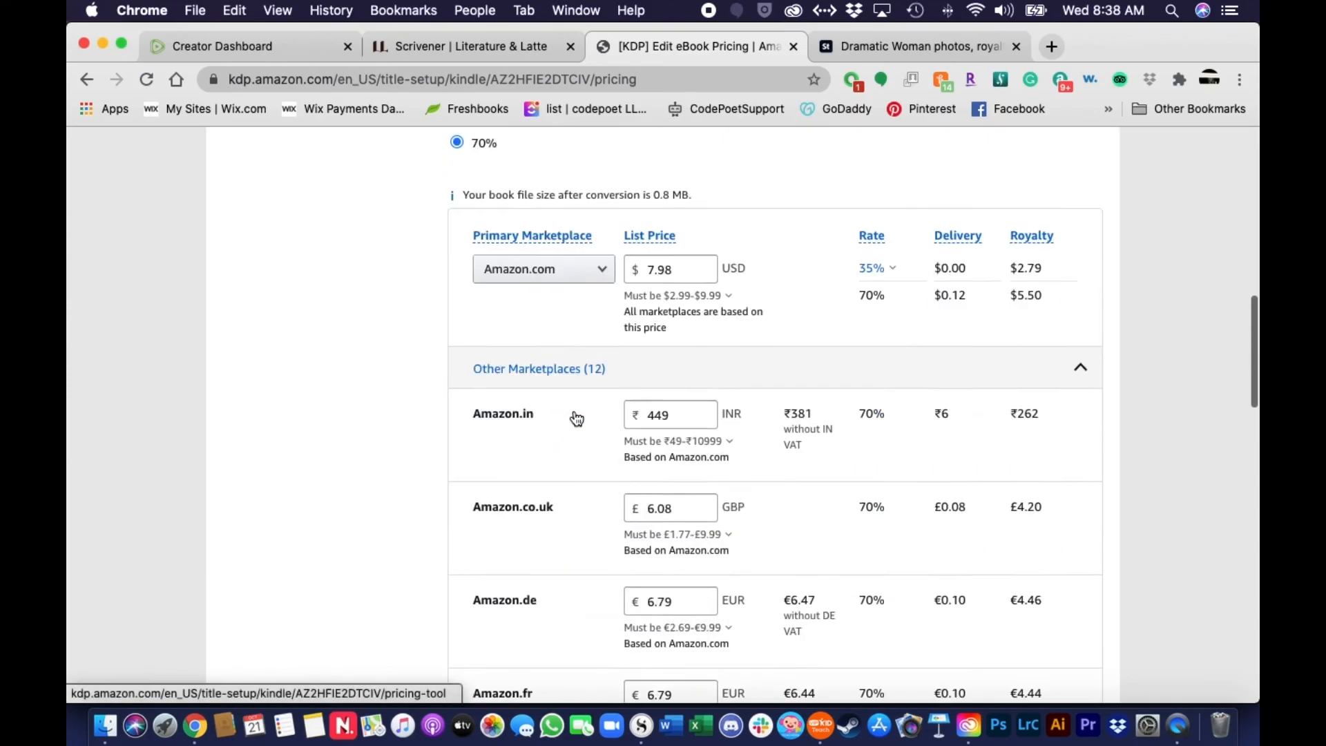
scroll(576, 419, down, 15)
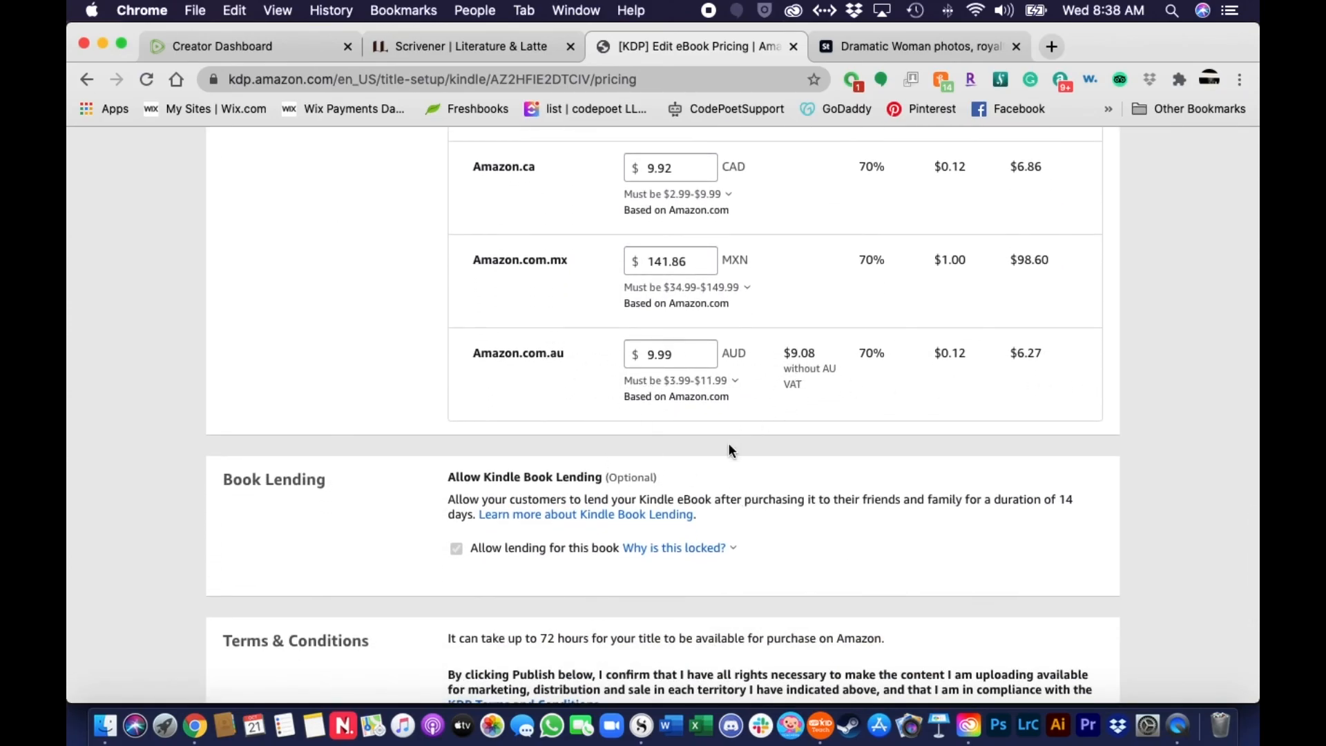
scroll(873, 379, up, 12)
scroll(873, 379, down, 16)
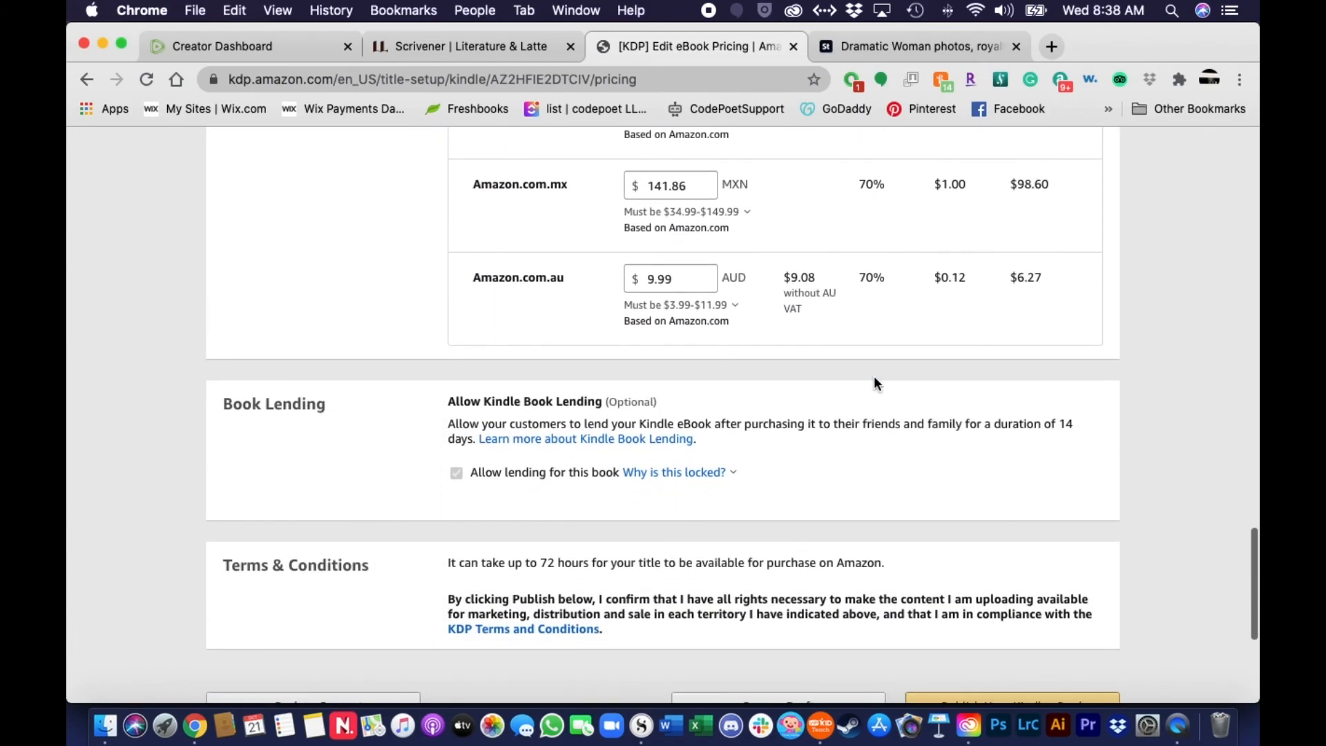
scroll(872, 378, up, 1)
click(656, 341)
click(1103, 460)
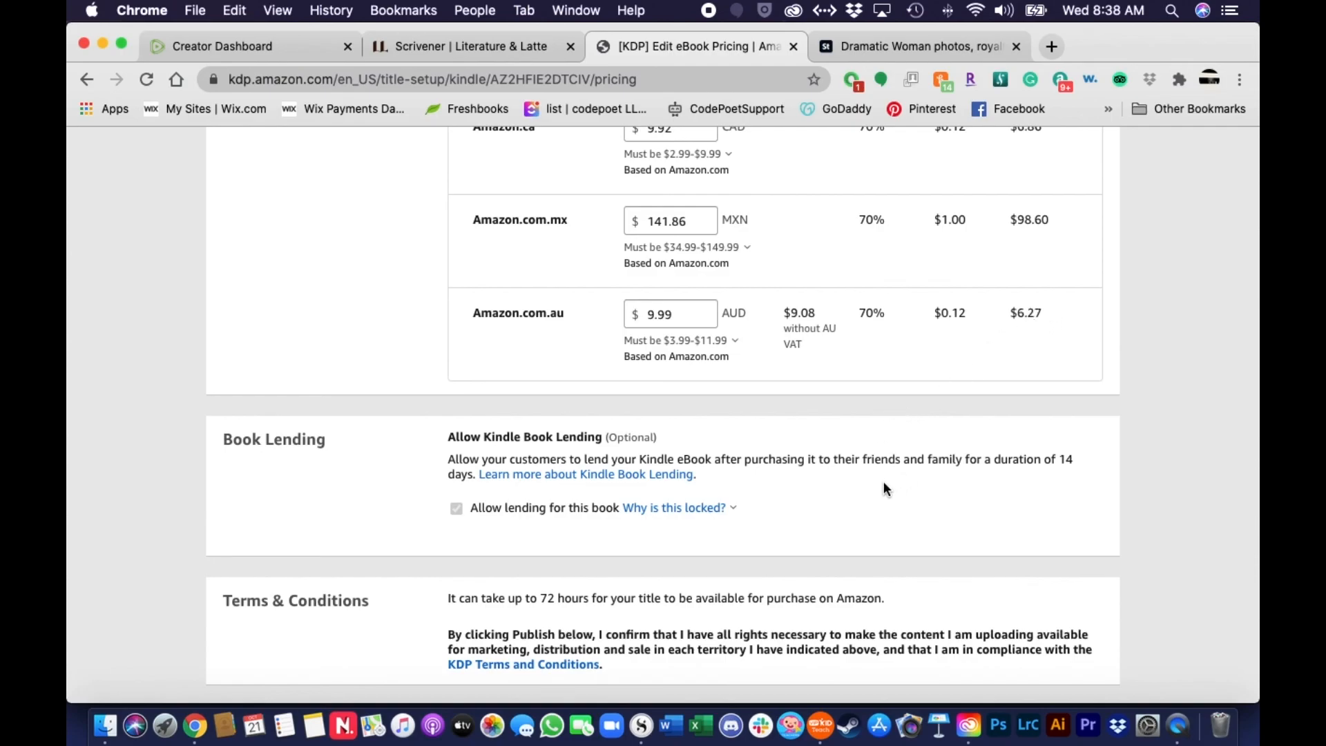
Review the pricing page's book lending option, terms and conditions with the availability time, and publishing options.
scroll(883, 483, down, 3)
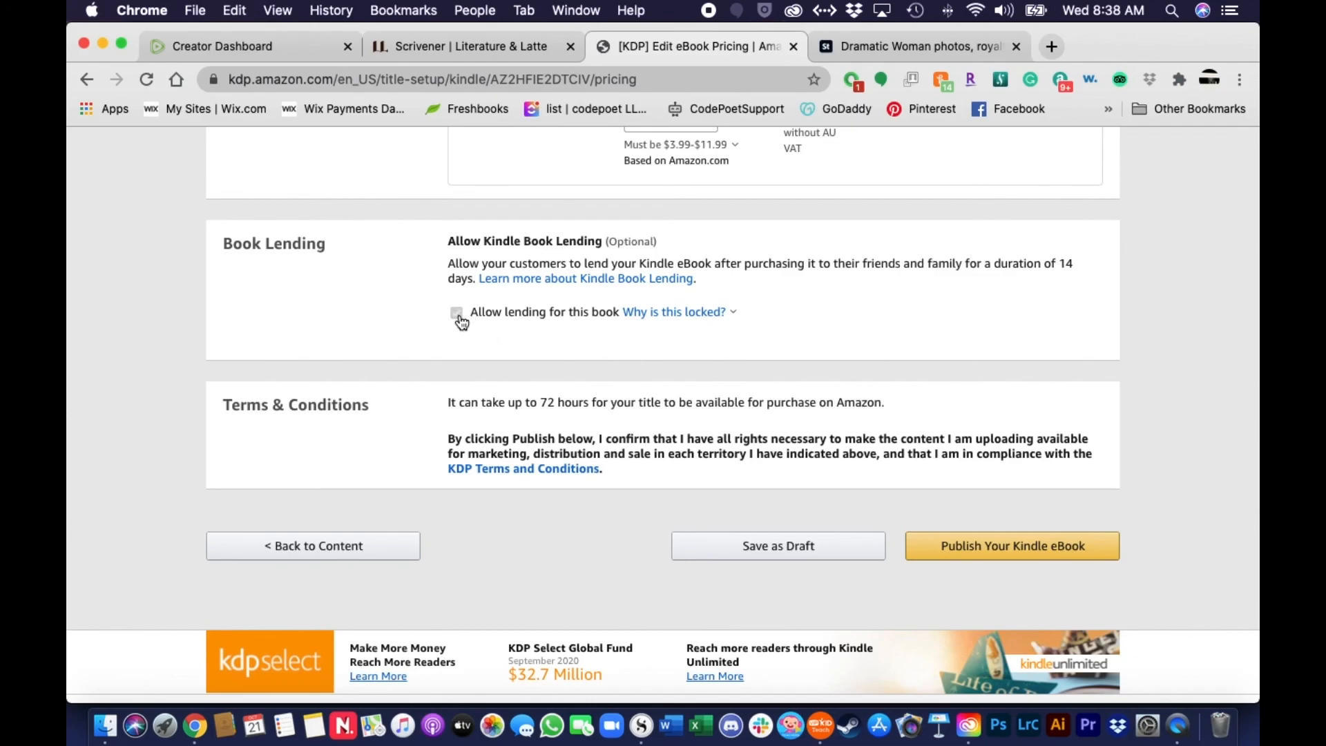
scroll(898, 417, down, 4)
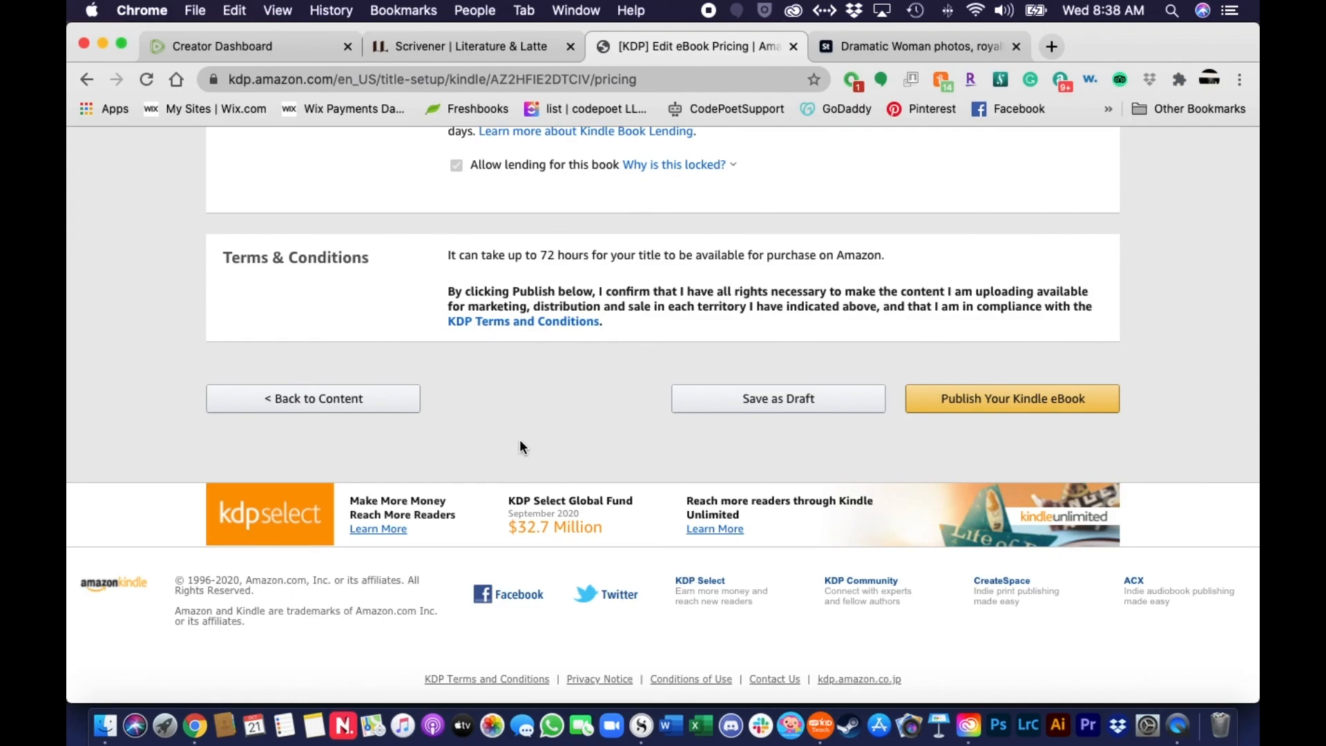
drag(543, 256, 593, 257)
click(607, 378)
scroll(594, 425, up, 20)
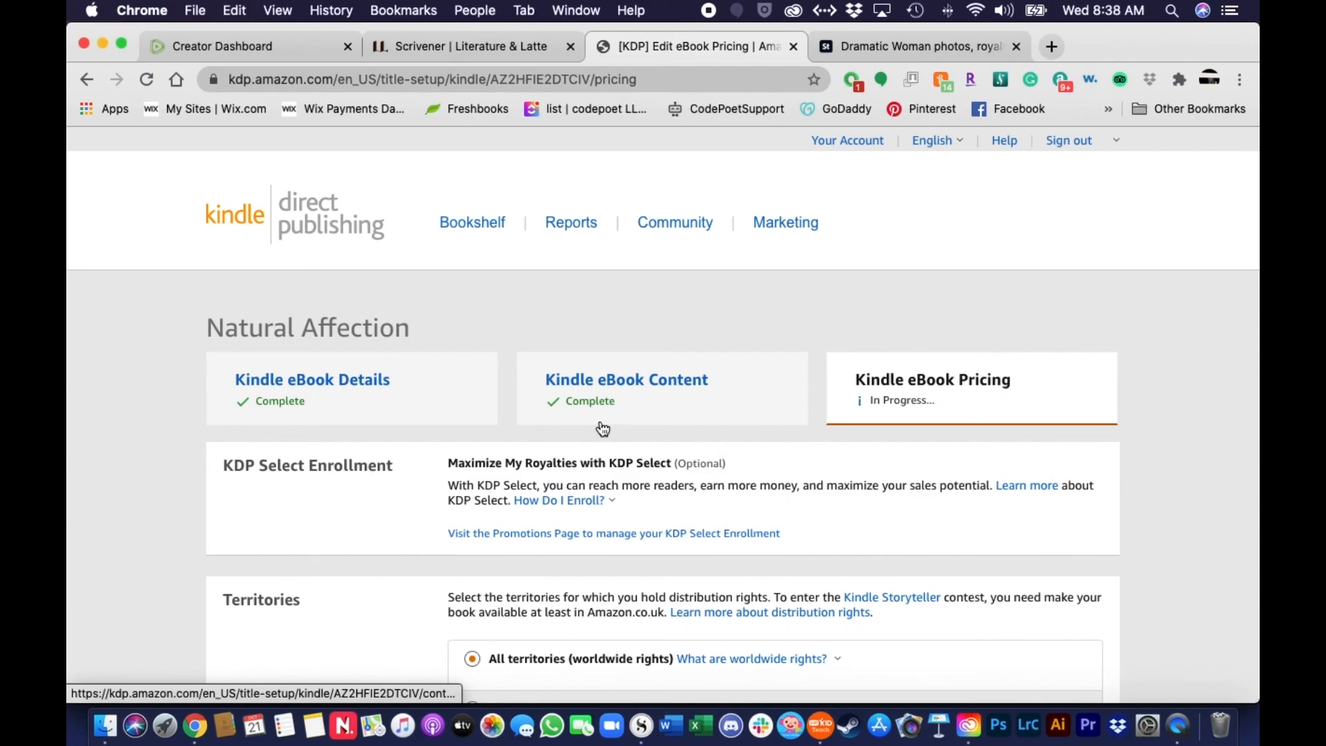
scroll(634, 426, down, 1)
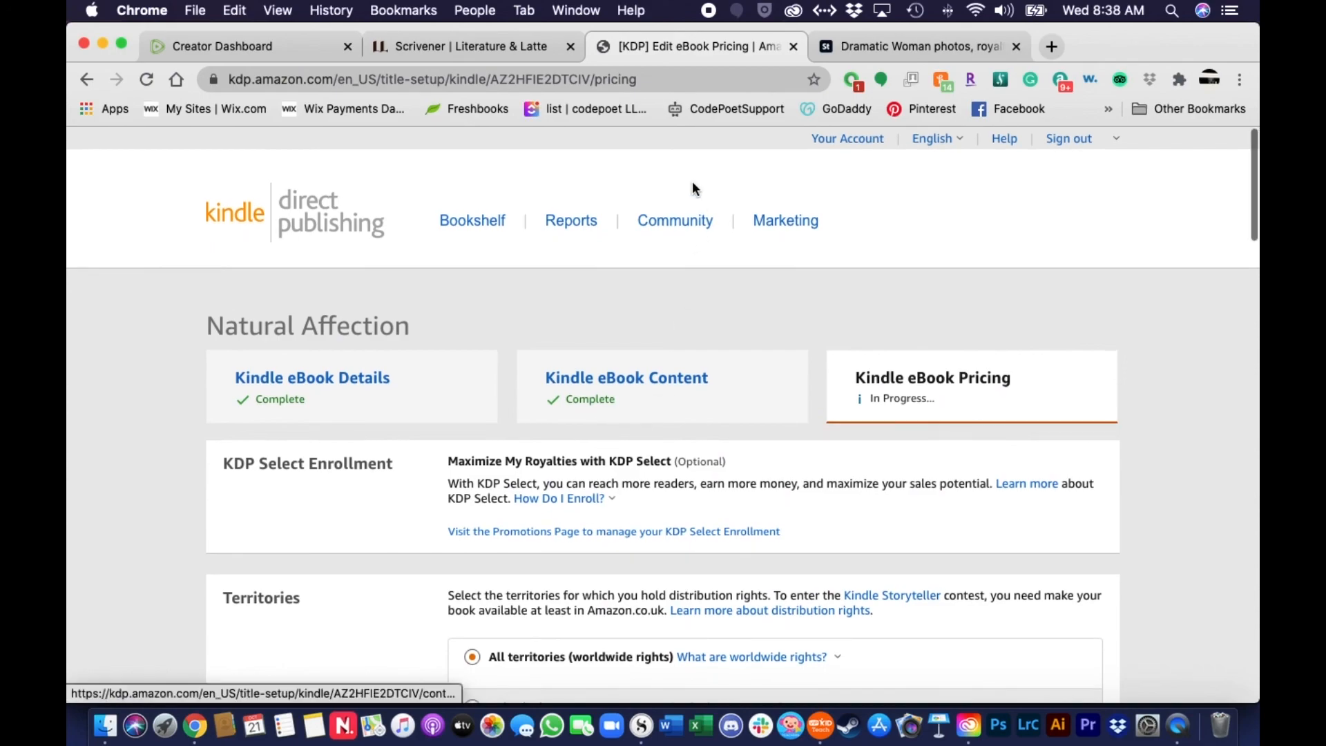